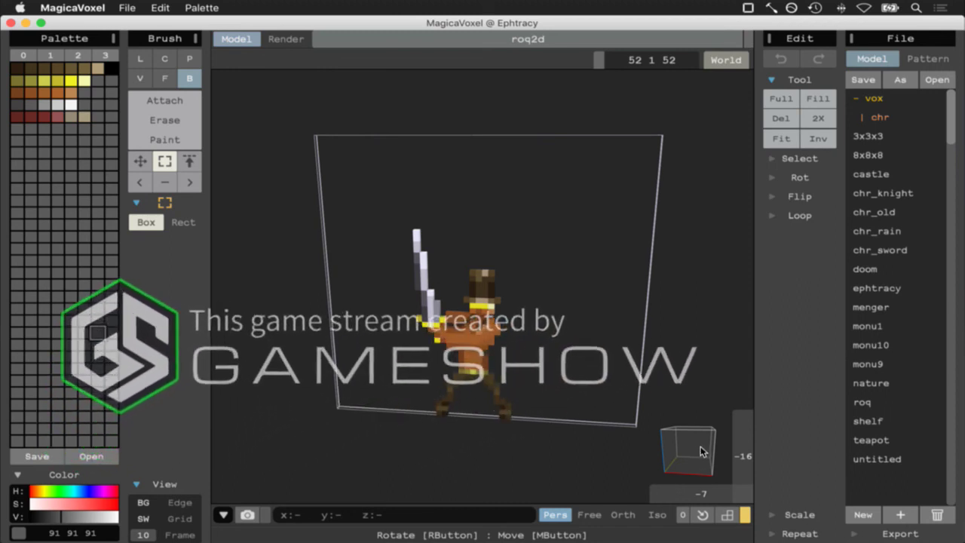
mouse_move(698, 452)
right_down()
mouse_move(637, 435)
mouse_move(640, 446)
mouse_move(696, 448)
mouse_move(663, 456)
mouse_move(705, 441)
right_up()
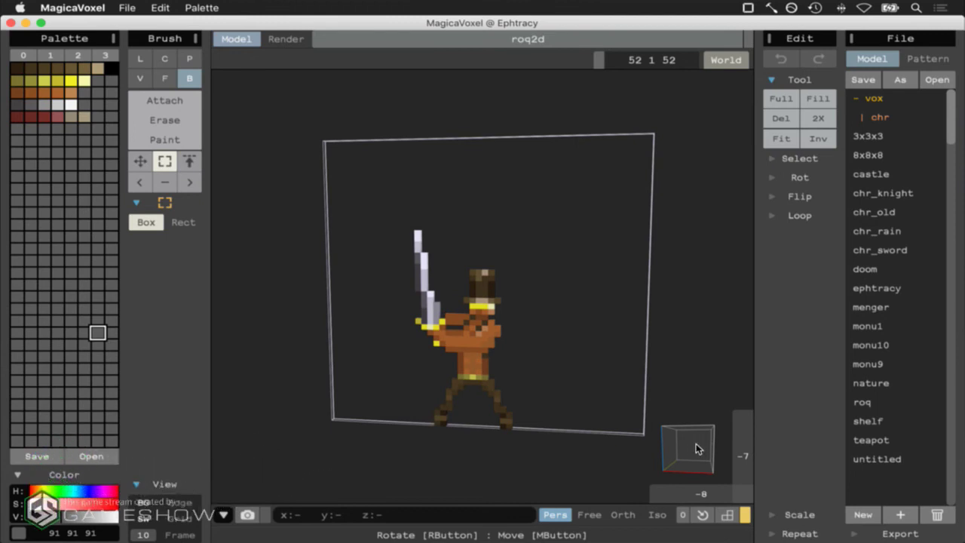
mouse_move(706, 438)
right_down()
mouse_move(610, 451)
mouse_move(678, 448)
mouse_move(725, 429)
mouse_move(710, 455)
right_up()
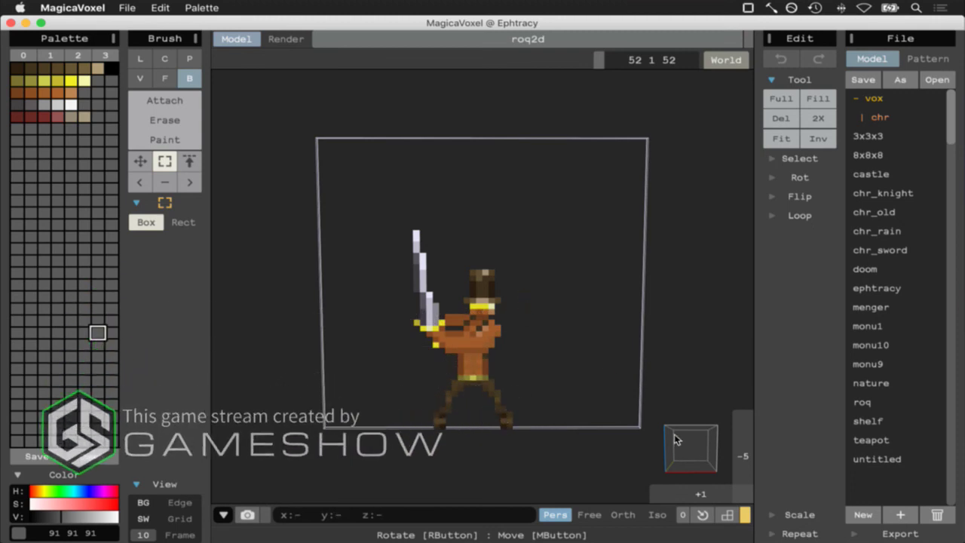
right_drag(715, 453, 682, 446)
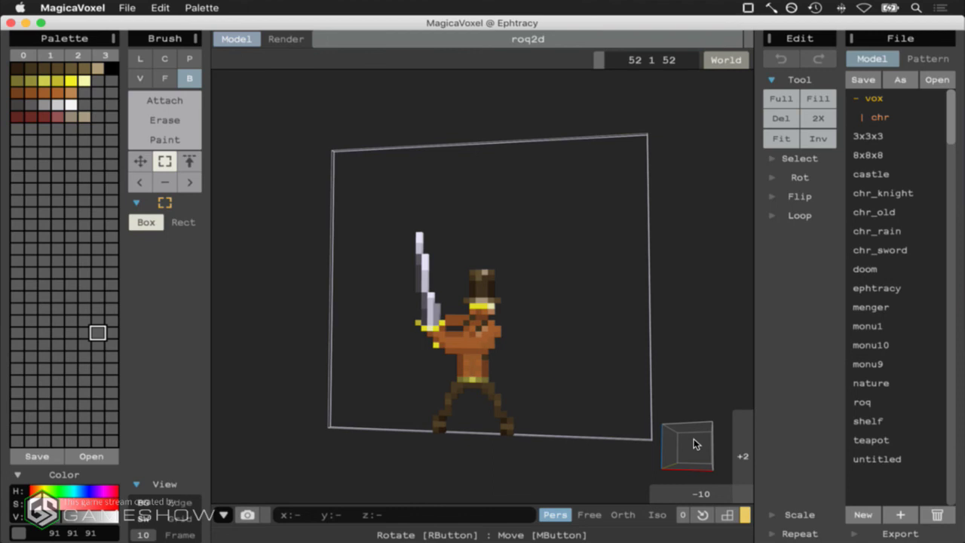
Switch to Photoshop and open the recent file roq.png
key(super+Tab)
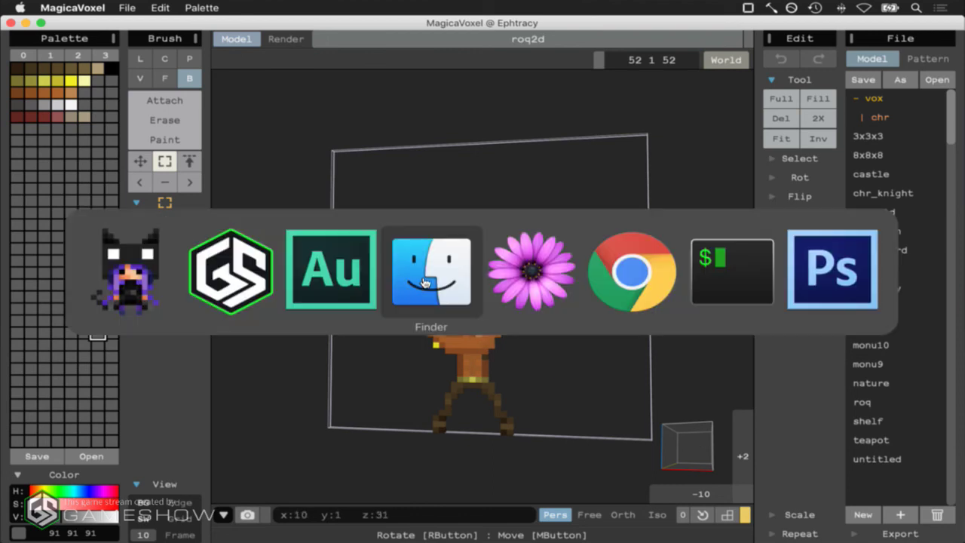
click(856, 260)
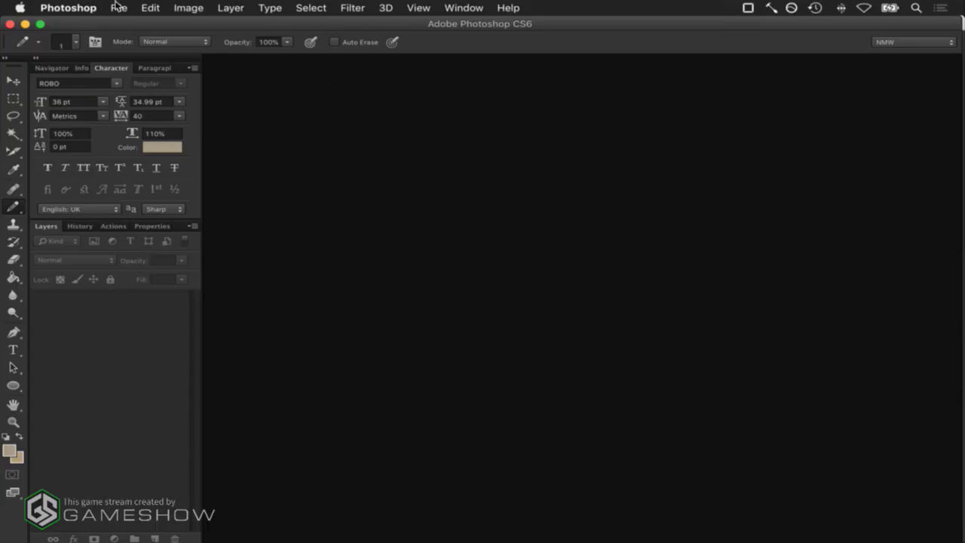
click(118, 7)
mouse_move(144, 87)
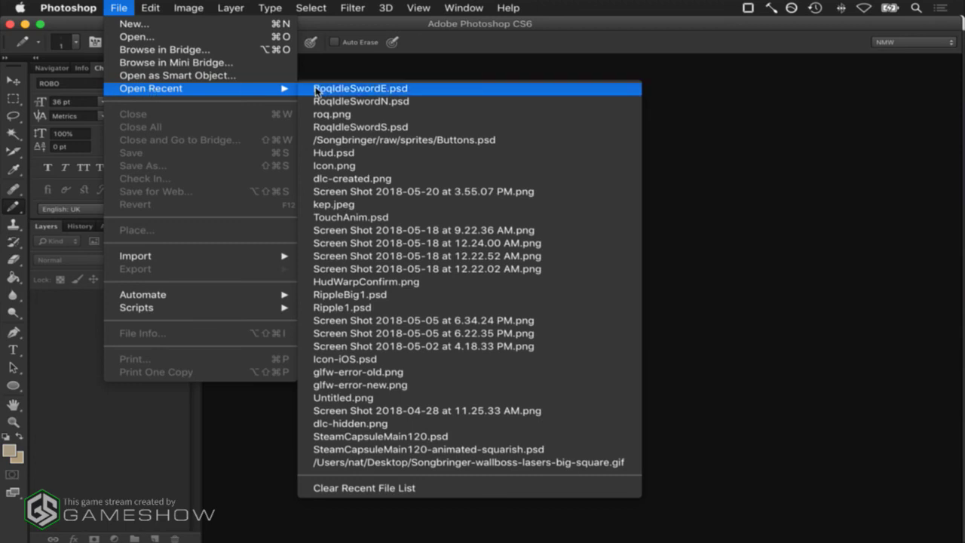
click(318, 115)
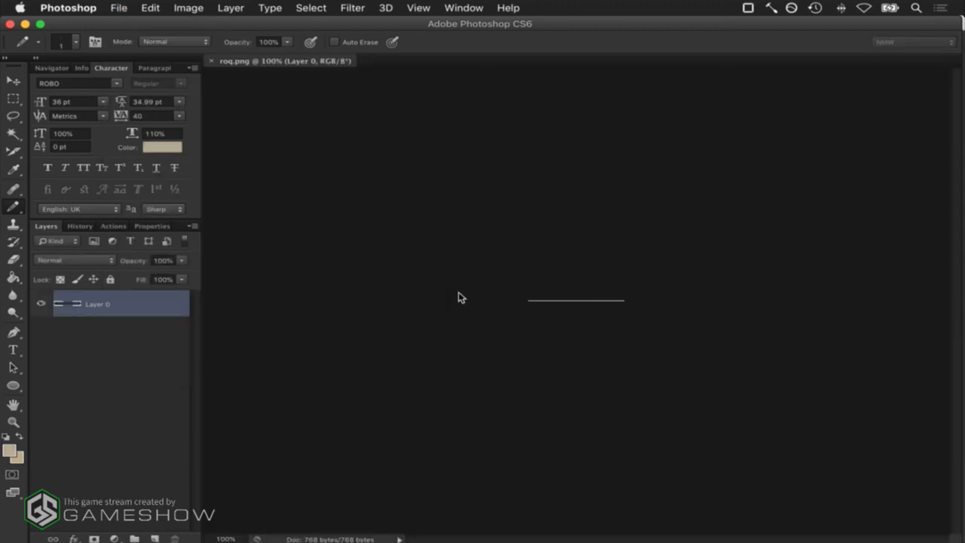
Switch back to MagicaVoxel and select the first dark brown colour in the palette
key(super+Tab)
key(super+Tab)
key(super+Tab)
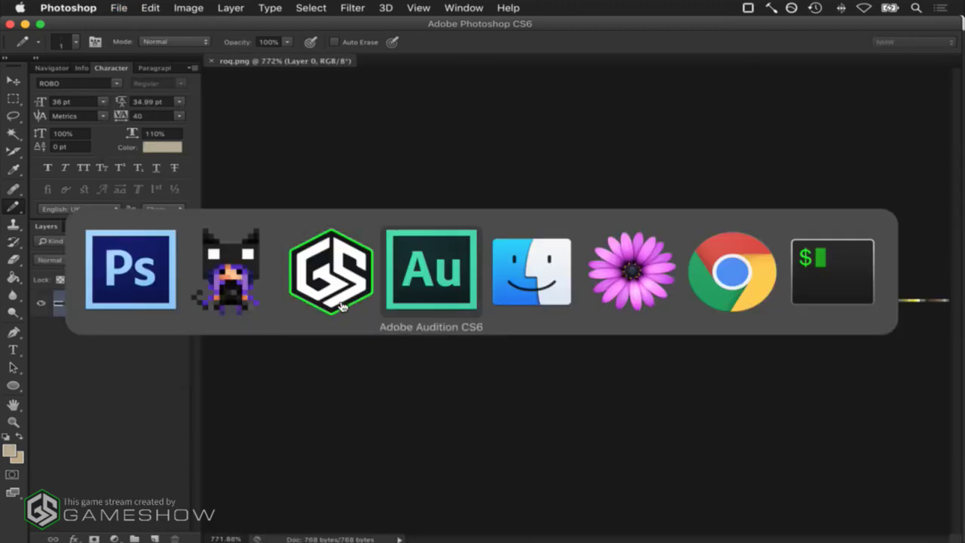
click(251, 301)
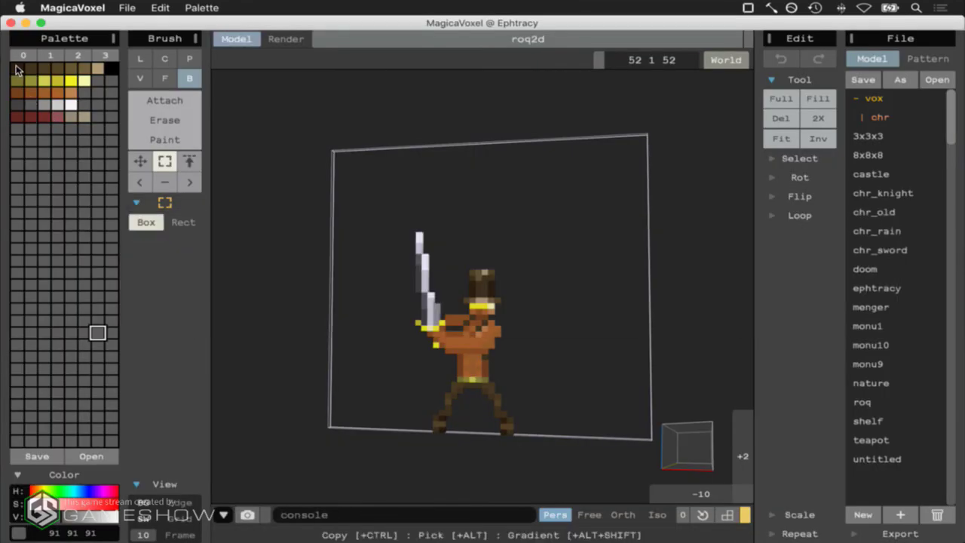
click(17, 68)
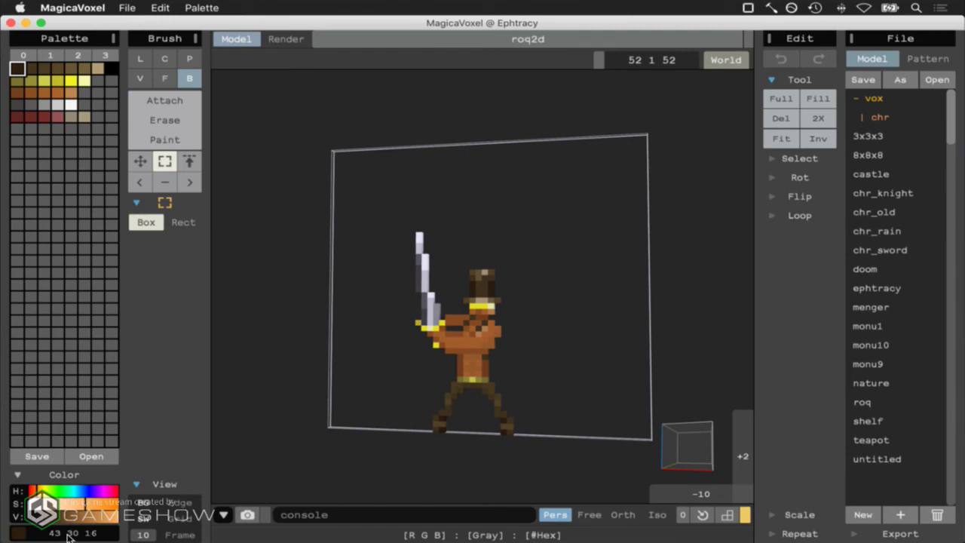
In Photoshop, sample the darkest brown pixel of the roq.png palette strip with the Eyedropper and open its foreground colour values
key(super+Tab)
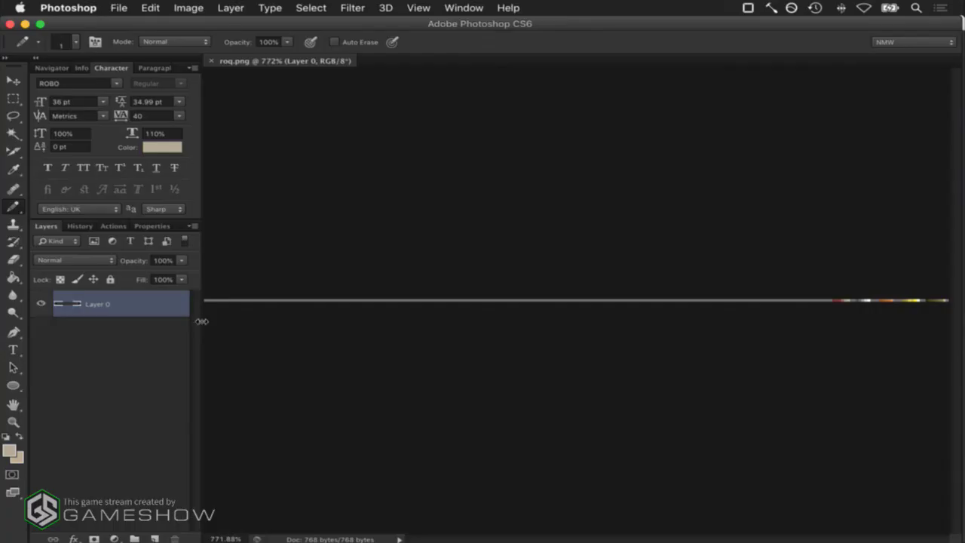
alt+scroll(926, 297, up, 5)
scroll(905, 310, right, 6)
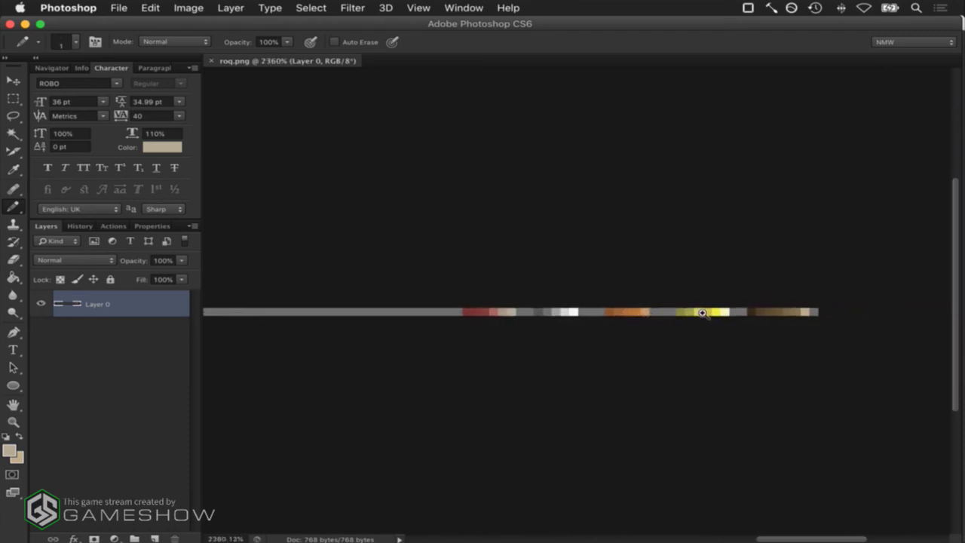
alt+scroll(702, 312, up, 1)
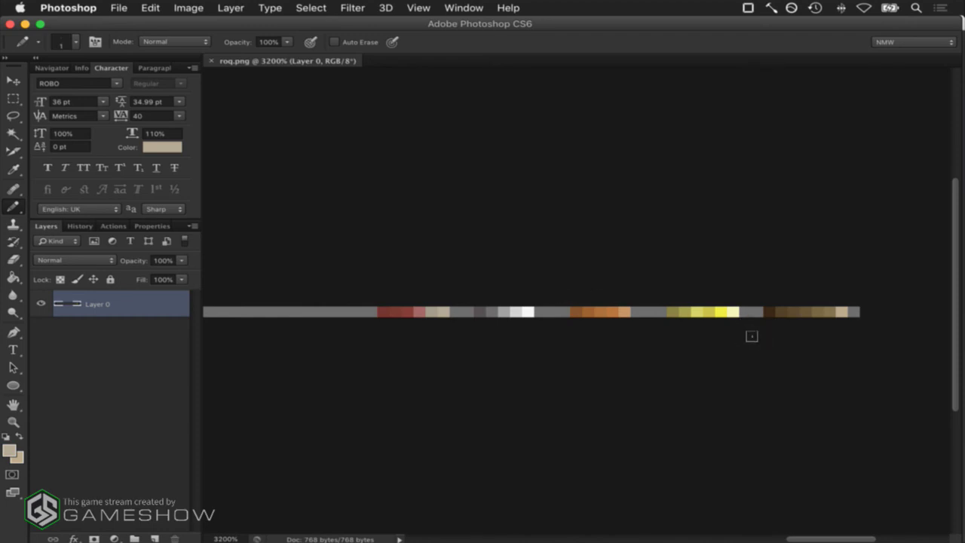
key(i)
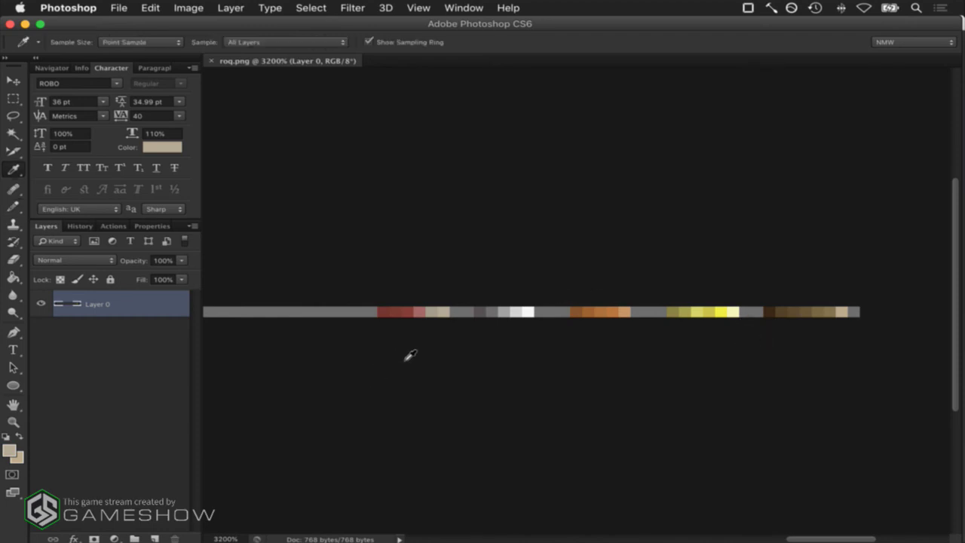
click(776, 318)
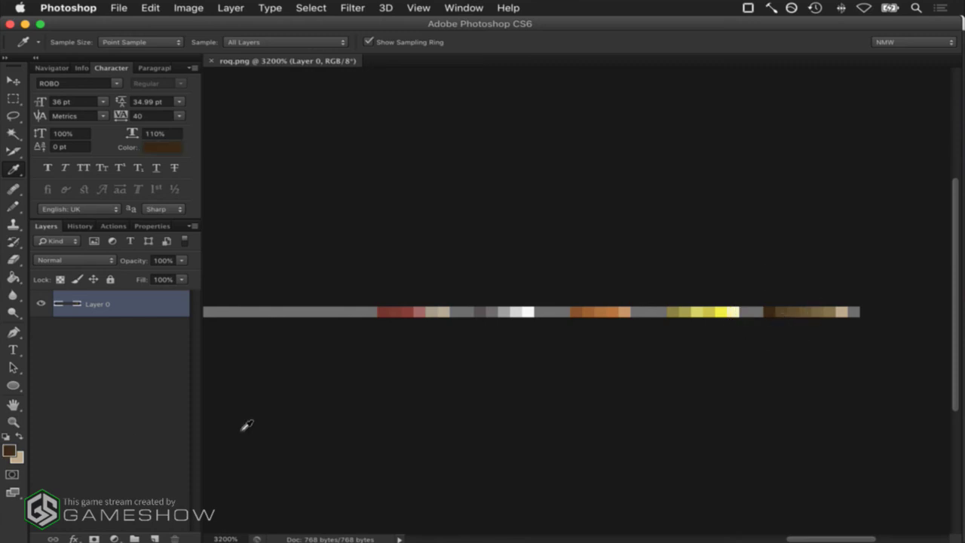
click(10, 450)
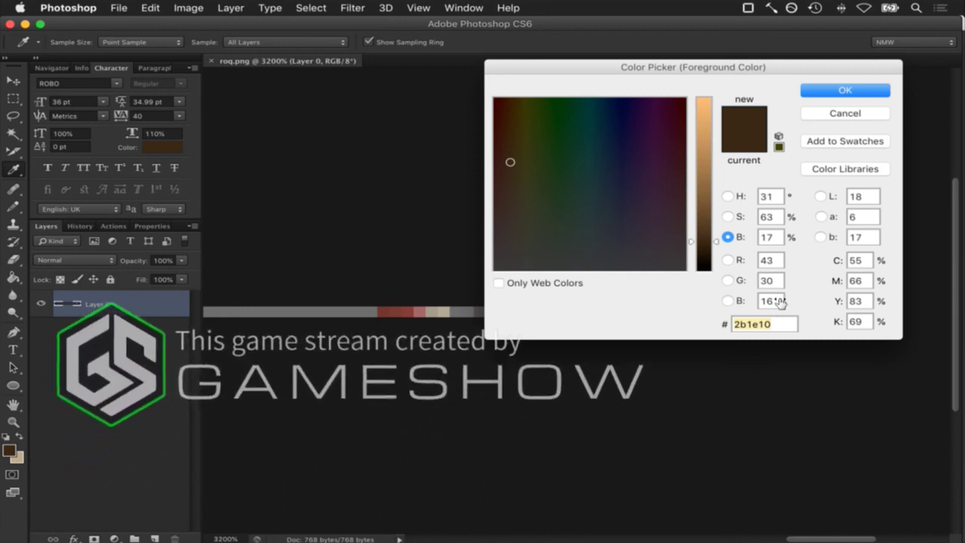
Compare the sampled colour's RGB values with the selected MagicaVoxel swatch, cancel the Color Picker and return to the voxel model
key(super+Tab)
click(242, 309)
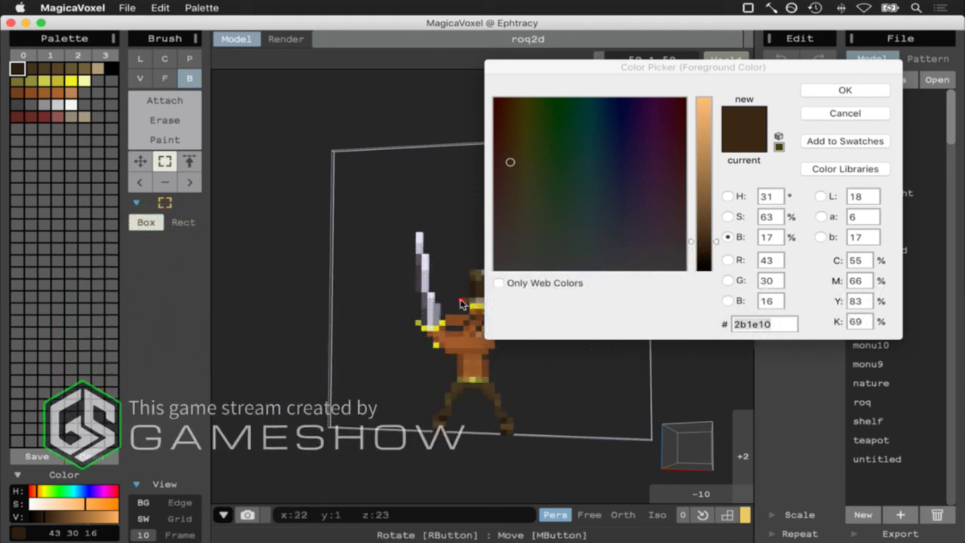
click(829, 114)
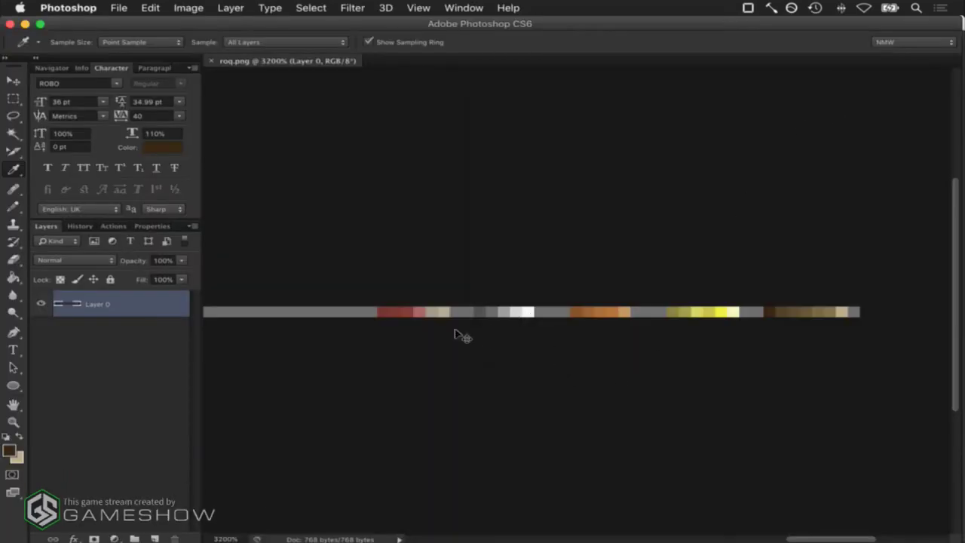
key(super+Tab)
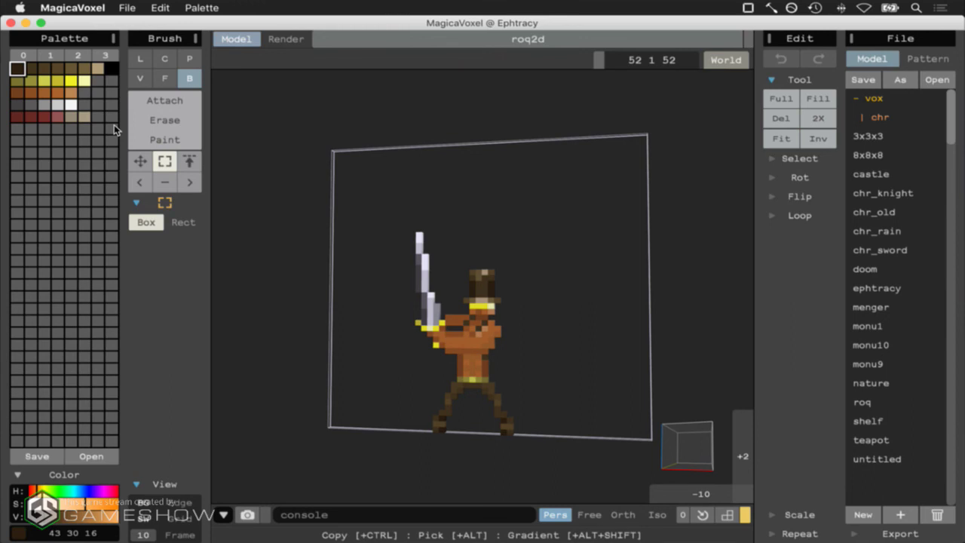
right_drag(684, 448, 698, 451)
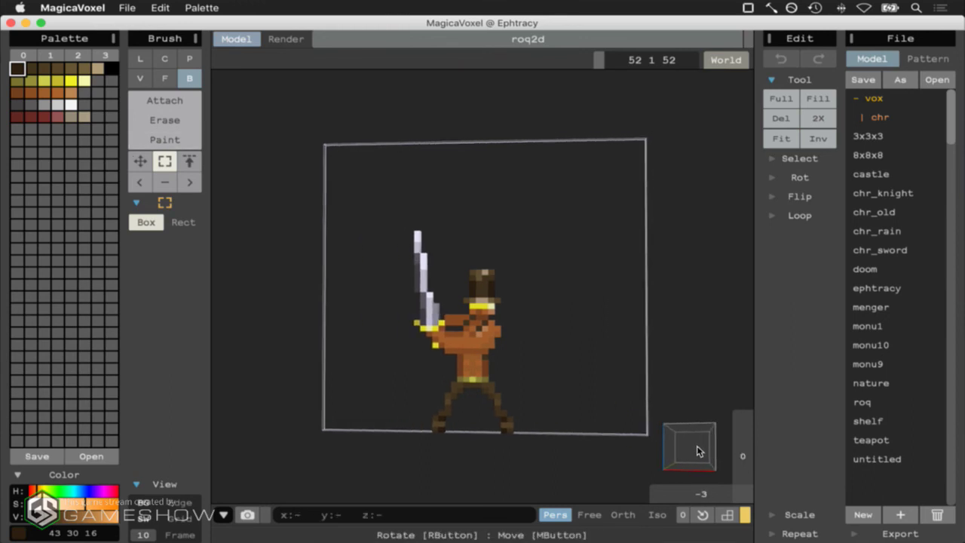
Switch to Photoshop, open the recent file RoqIdleSwordS.psd fitted to the window, and hide its Shirt layer group
key(super+Tab)
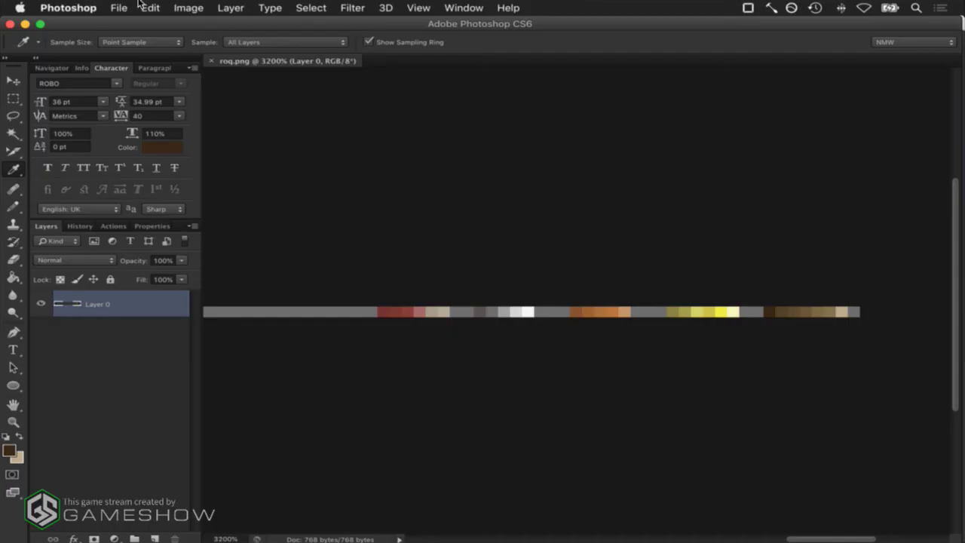
click(119, 8)
mouse_move(150, 88)
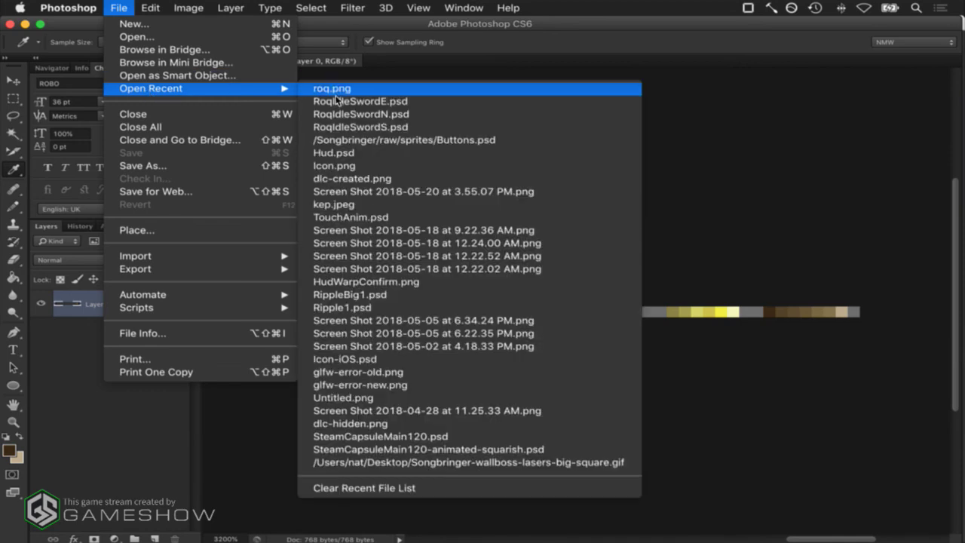
click(334, 127)
key(super+0)
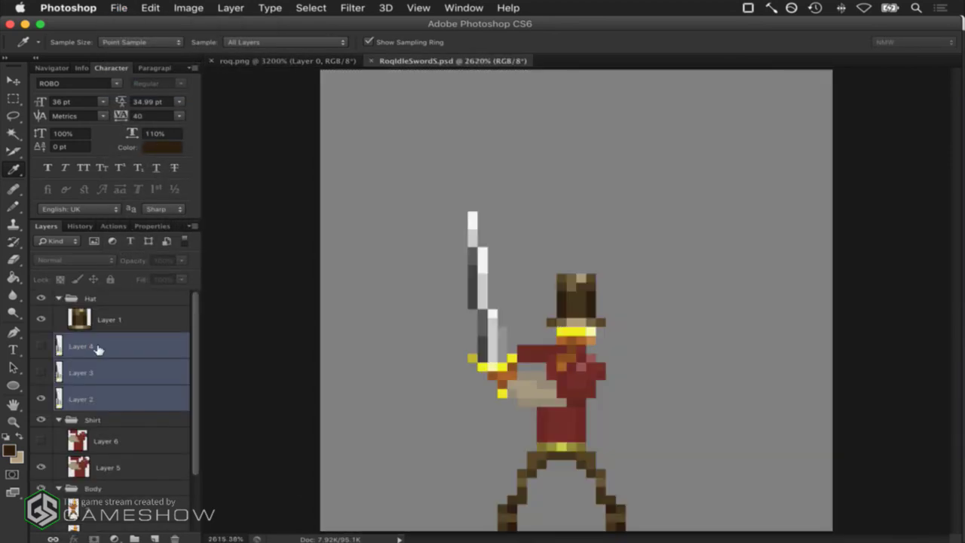
click(41, 420)
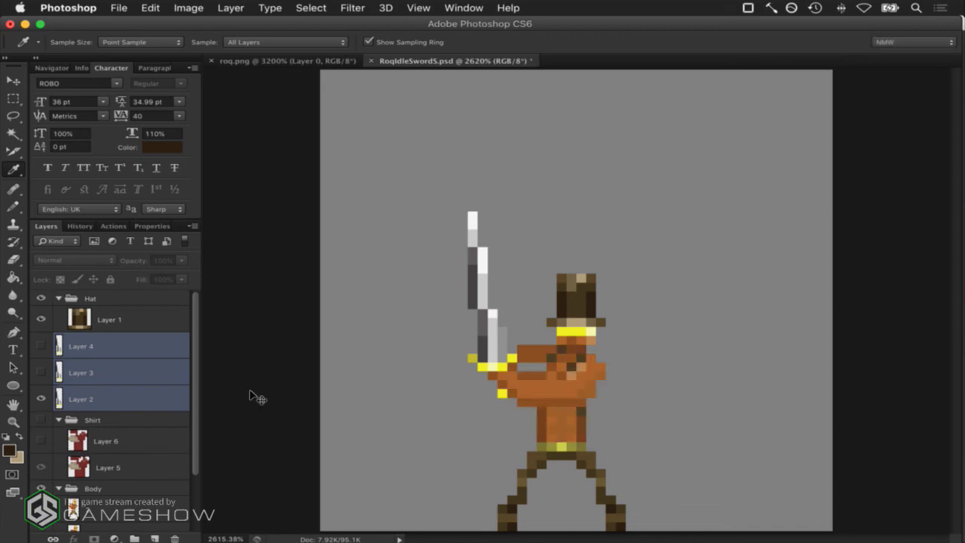
Compare the flat voxel character in MagicaVoxel with the shirtless sprite in Photoshop, ending back in MagicaVoxel
key(super+Tab)
key(super+Tab)
key(super+Tab)
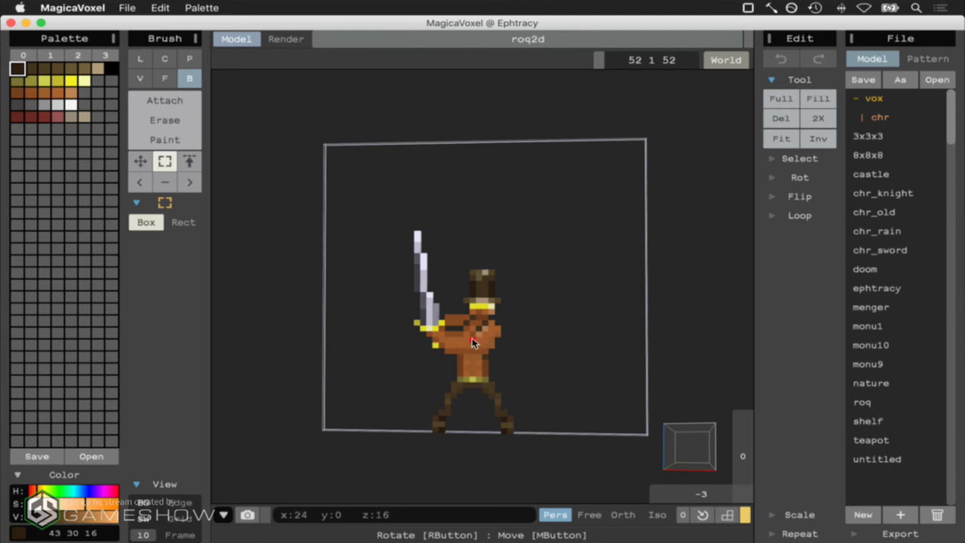
mouse_move(702, 451)
right_down()
mouse_move(684, 461)
mouse_move(704, 451)
right_up()
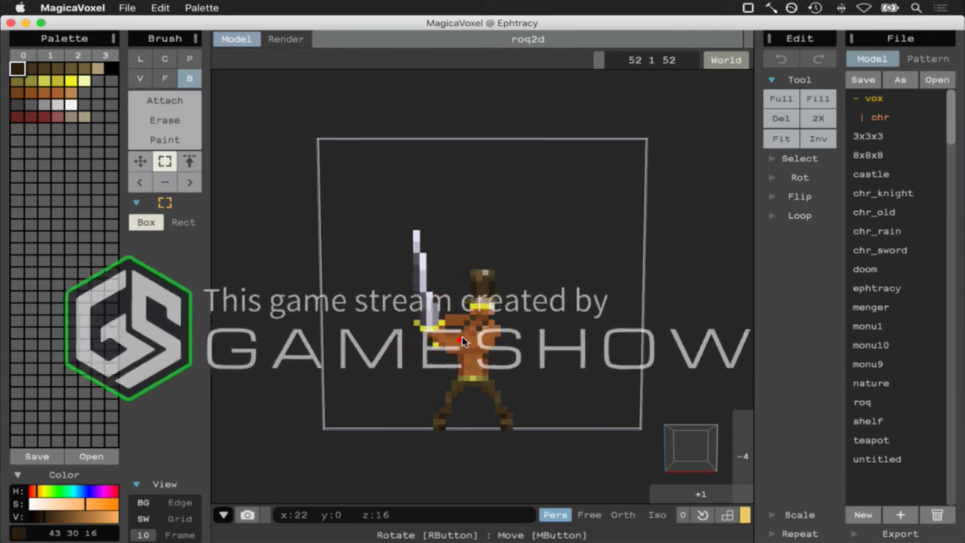
right_drag(462, 336, 712, 451)
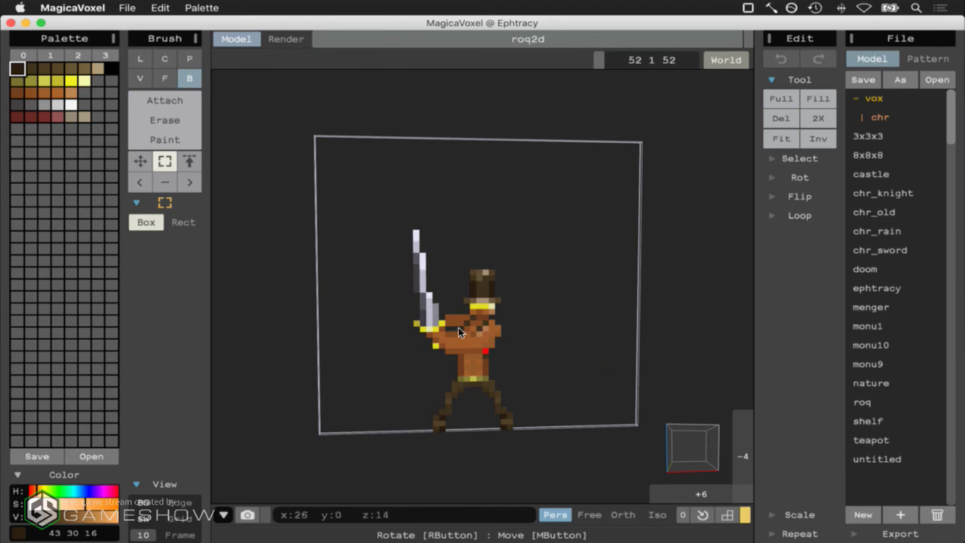
click(690, 437)
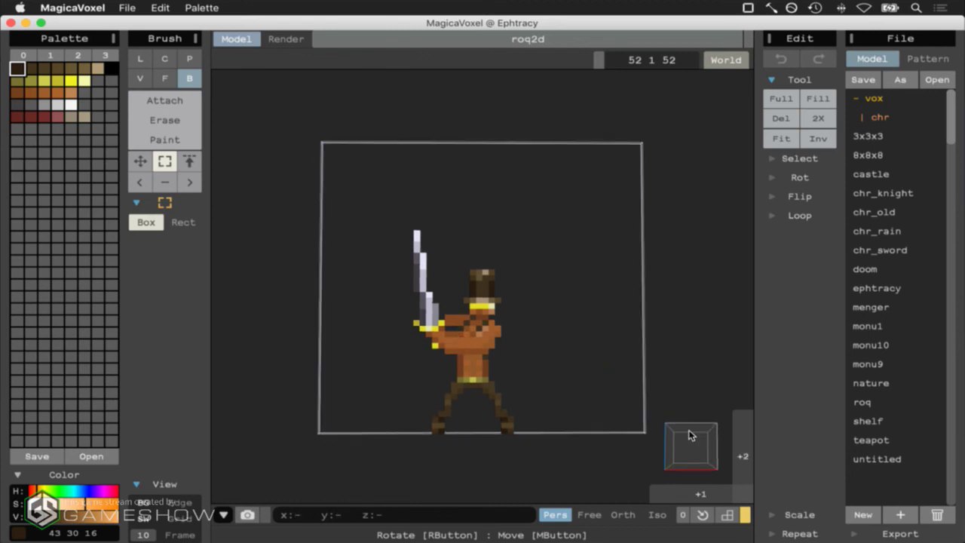
key(super+Tab)
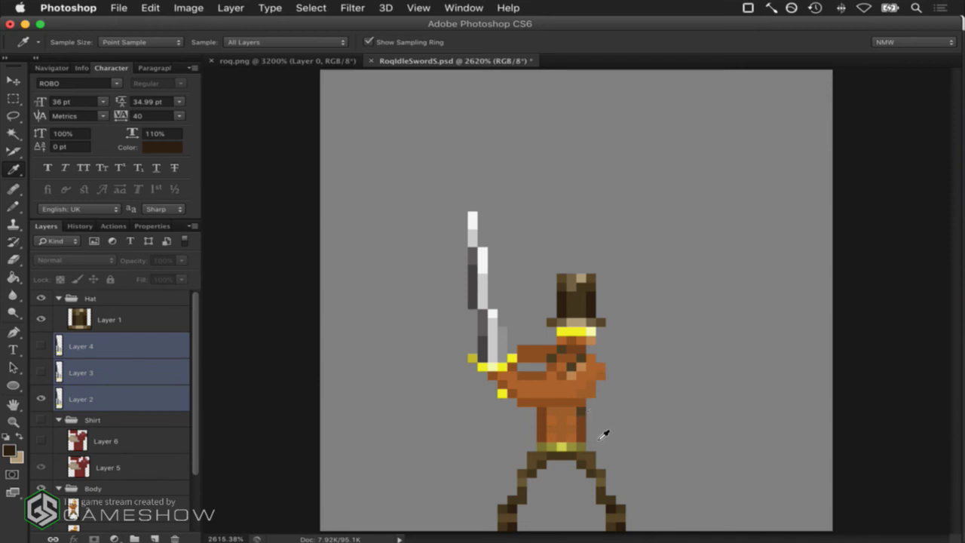
key(super+Tab)
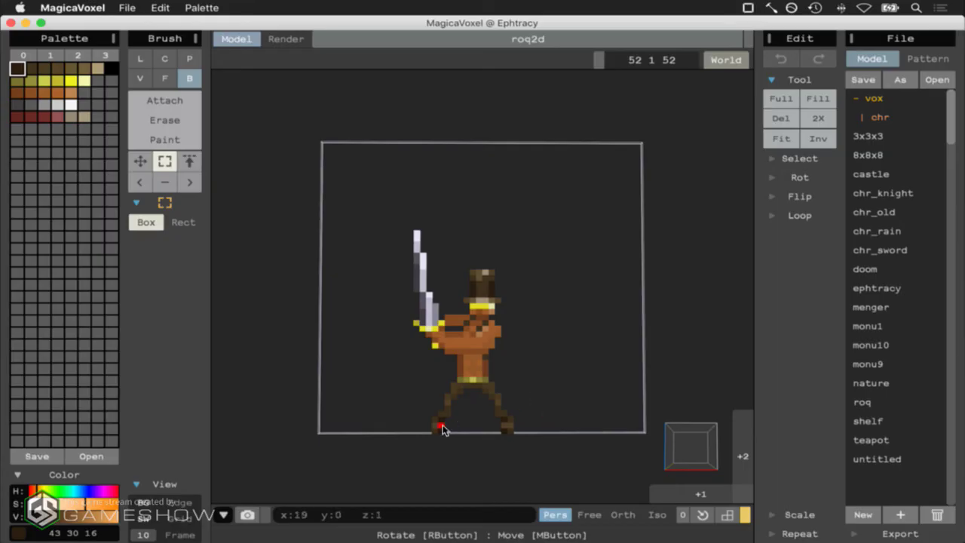
Set the brush to voxel mode and resize the model's depth to 52, making the volume 52 × 52 × 52
click(141, 79)
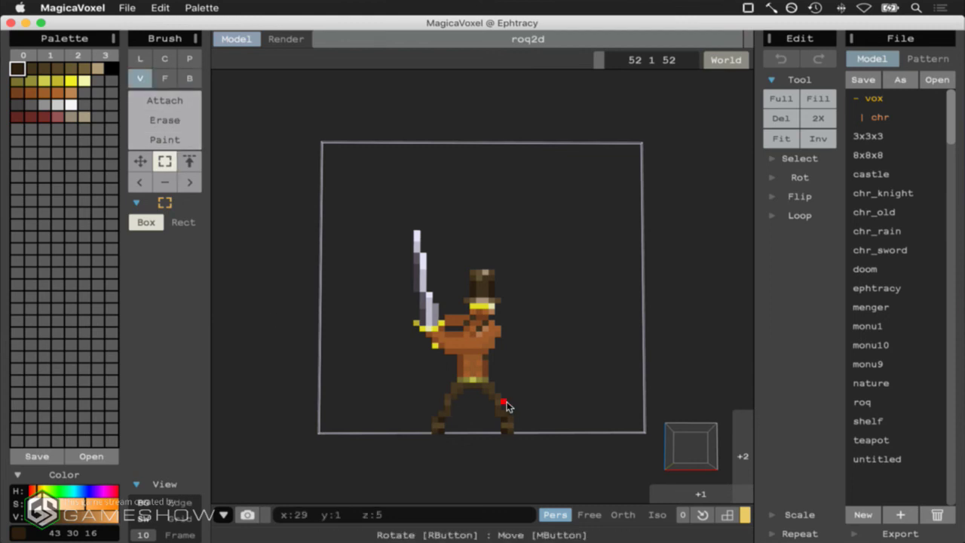
right_drag(685, 449, 564, 453)
click(689, 446)
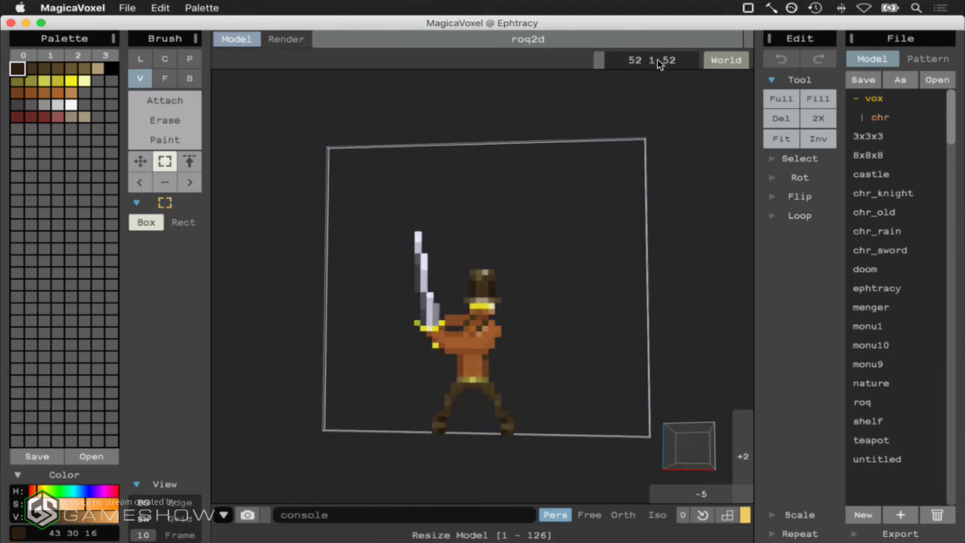
mouse_move(697, 453)
right_down()
mouse_move(726, 478)
mouse_move(707, 463)
right_up()
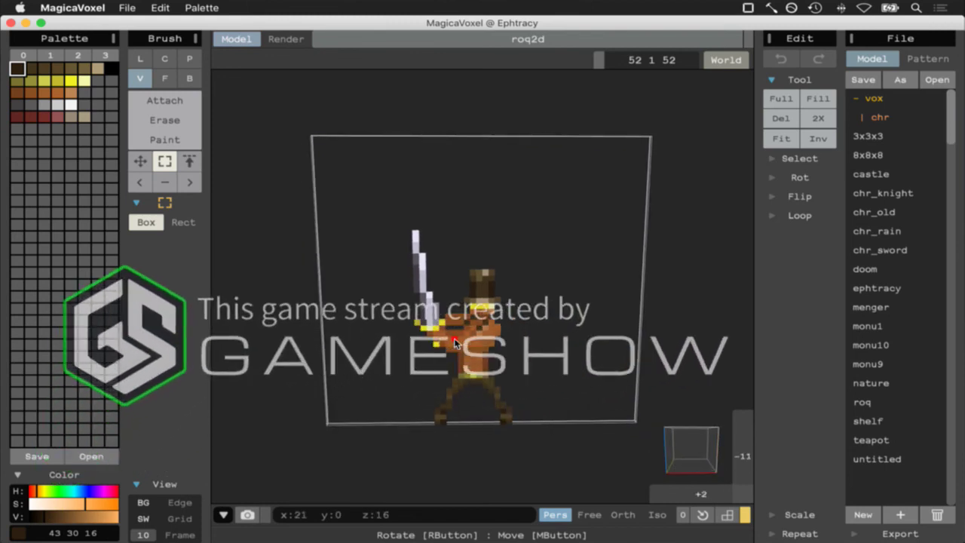
click(650, 60)
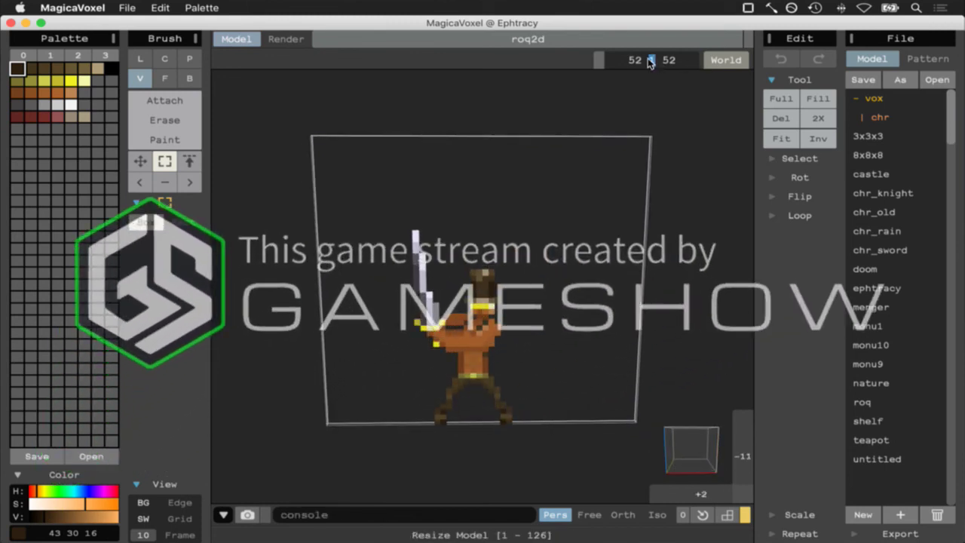
text(53)
key(Return)
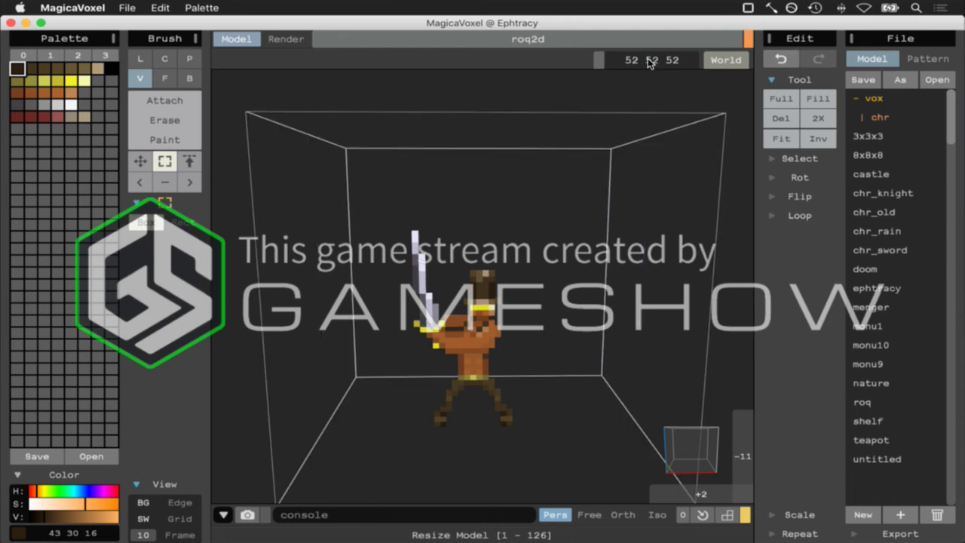
Attach dark brown voxels in front of the flat character's waist, checking their depth from an angled view
mouse_move(792, 395)
right_down()
mouse_move(693, 441)
mouse_move(589, 454)
mouse_move(586, 409)
mouse_move(685, 416)
right_up()
click(145, 95)
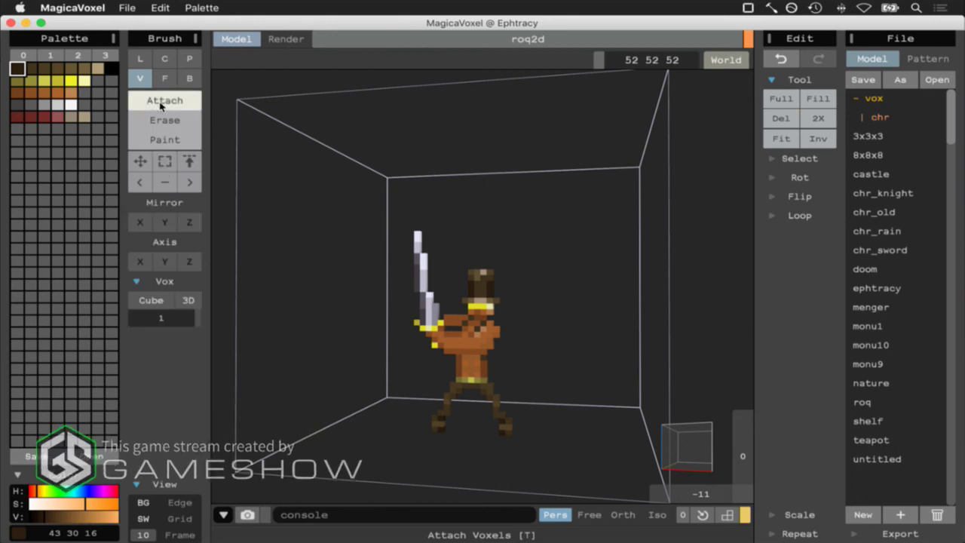
click(464, 361)
mouse_move(681, 448)
right_down()
mouse_move(617, 475)
mouse_move(691, 446)
right_up()
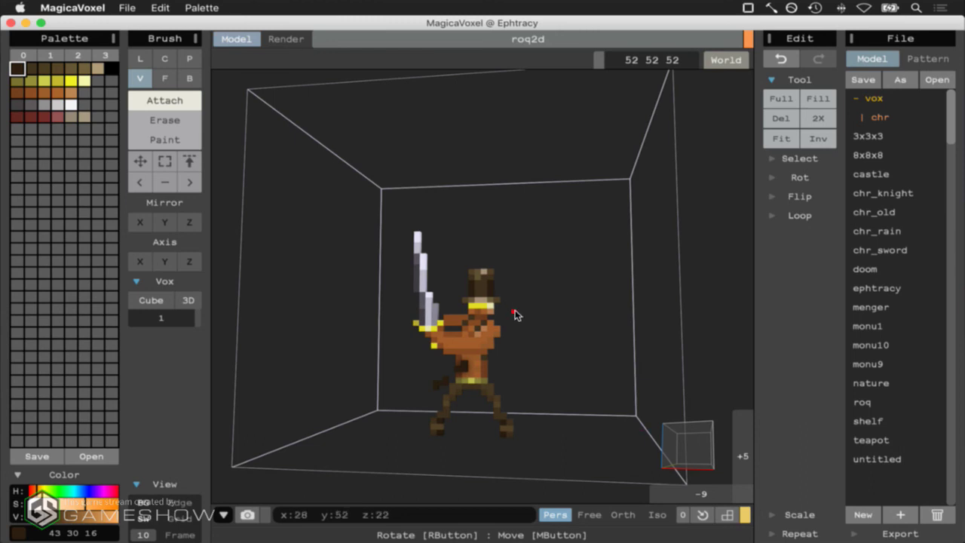
Open the roq model without saving the changes to roq2d, and inspect its 3D depth from angled and front views
click(866, 401)
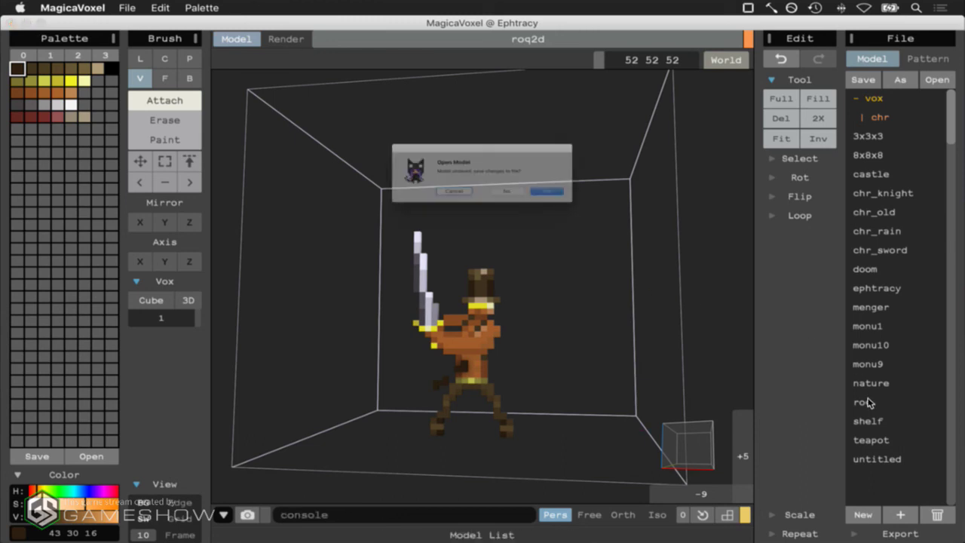
click(506, 209)
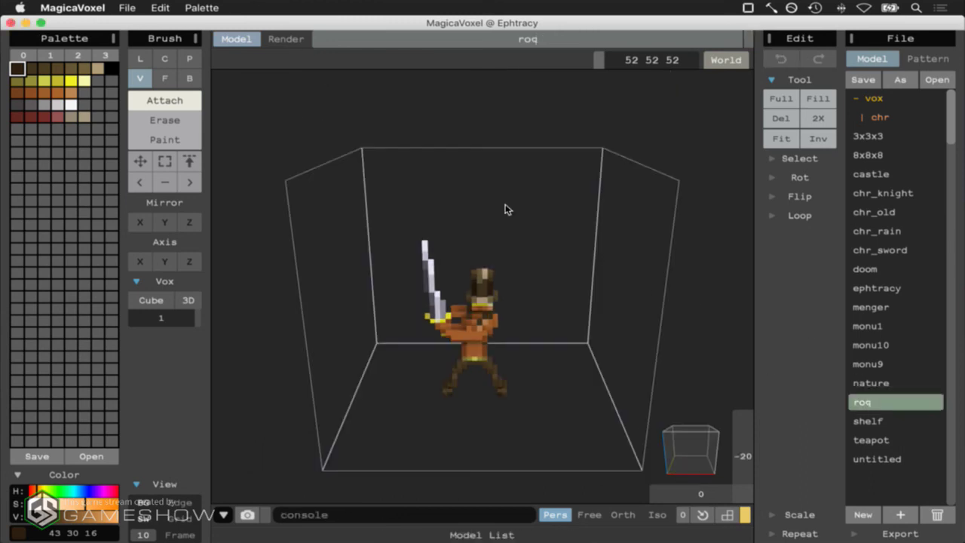
right_drag(758, 470, 661, 464)
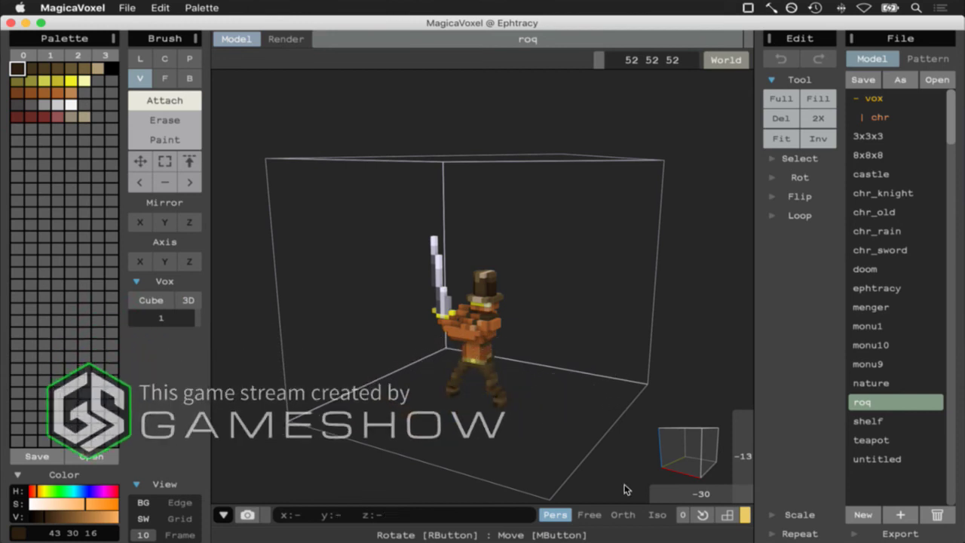
right_drag(685, 458, 717, 442)
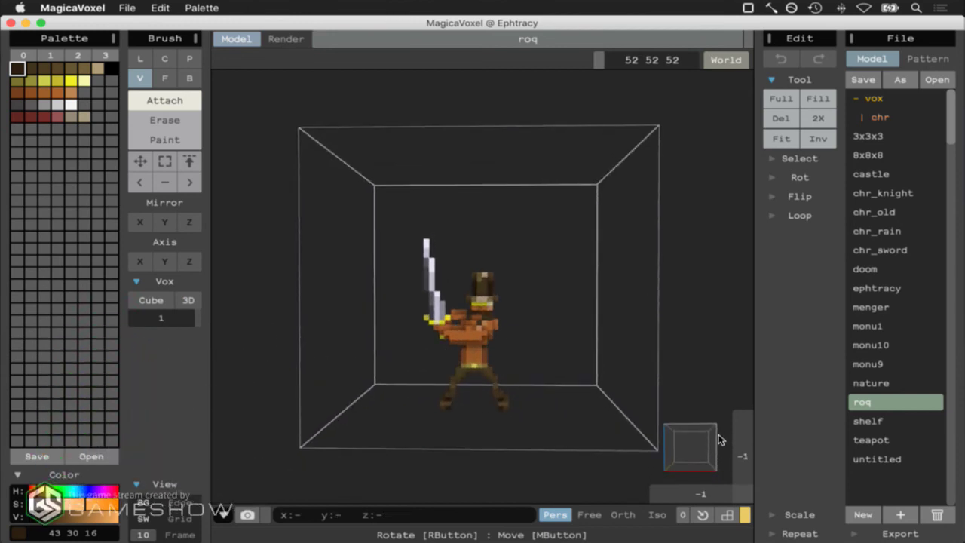
Switch to Audition and briefly play the first and second track markers of Soundtrack.wav
key(super+Tab)
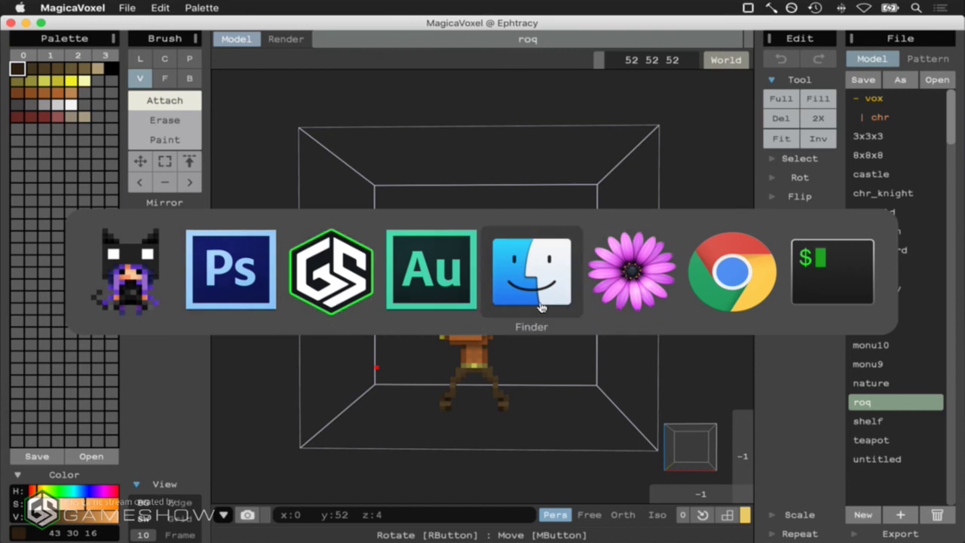
click(426, 302)
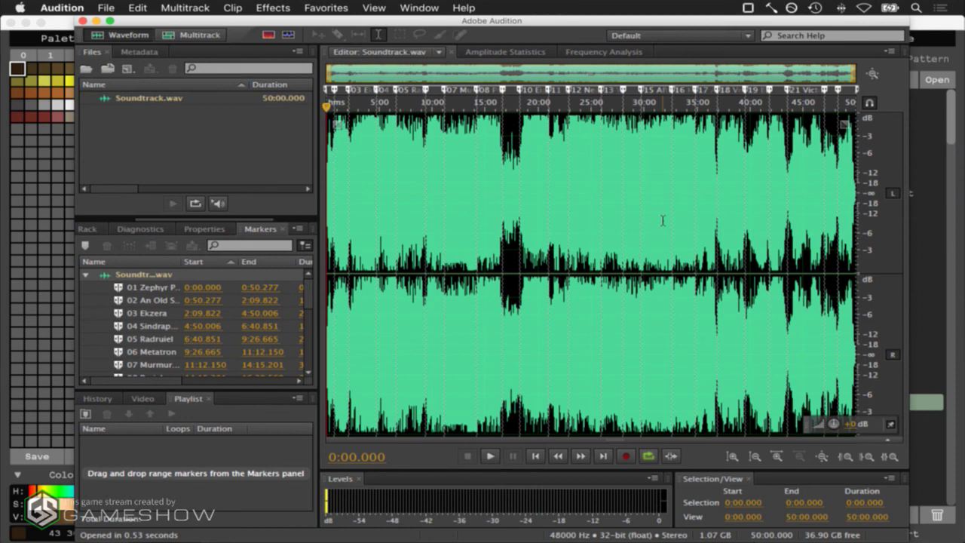
click(119, 289)
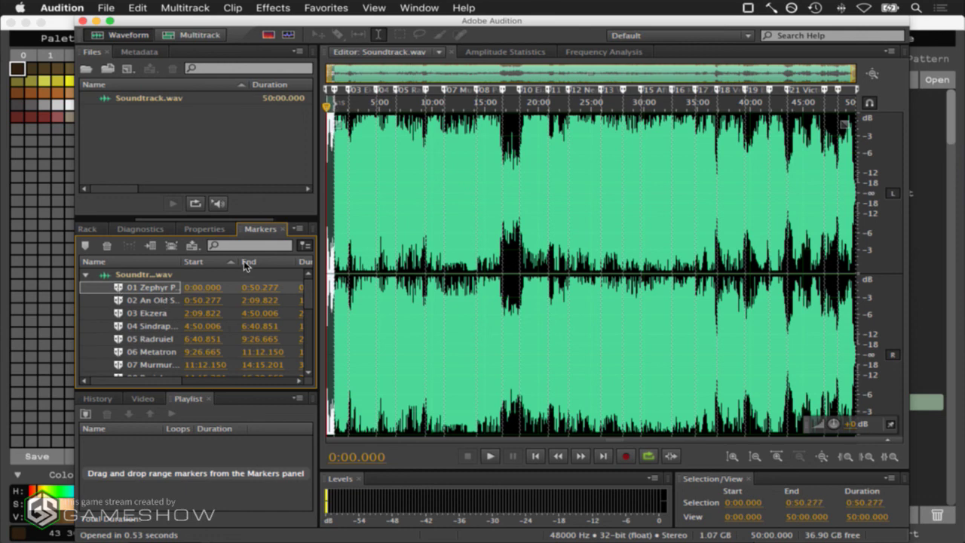
key(space)
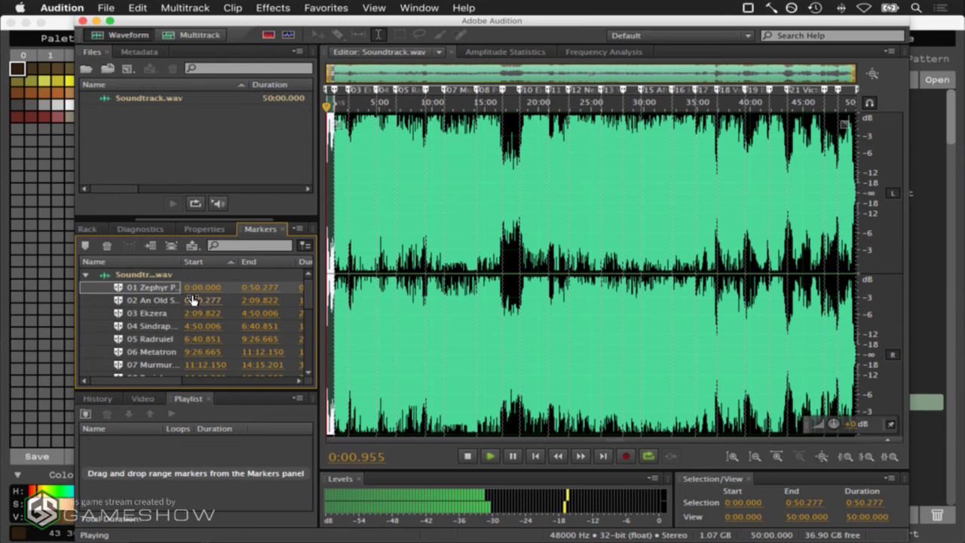
key(space)
click(122, 300)
key(space)
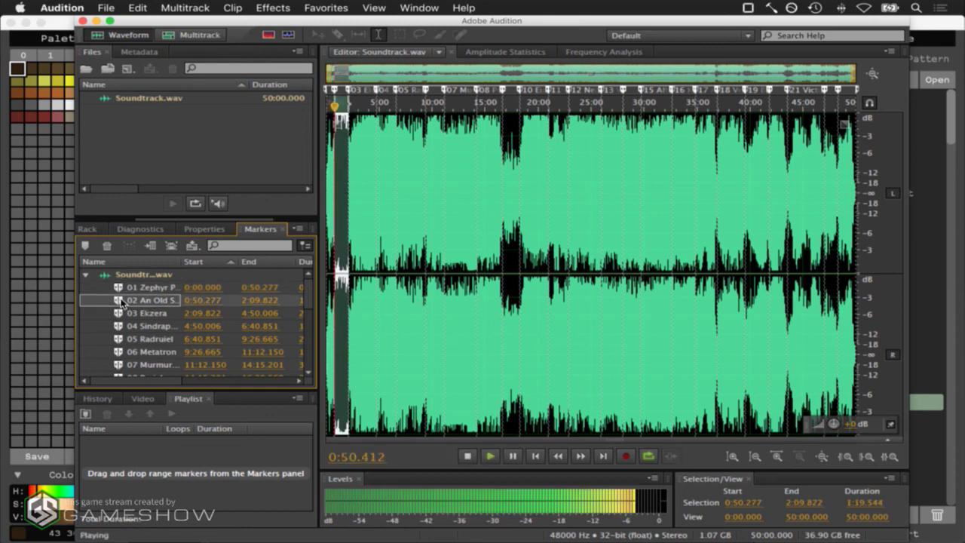
key(space)
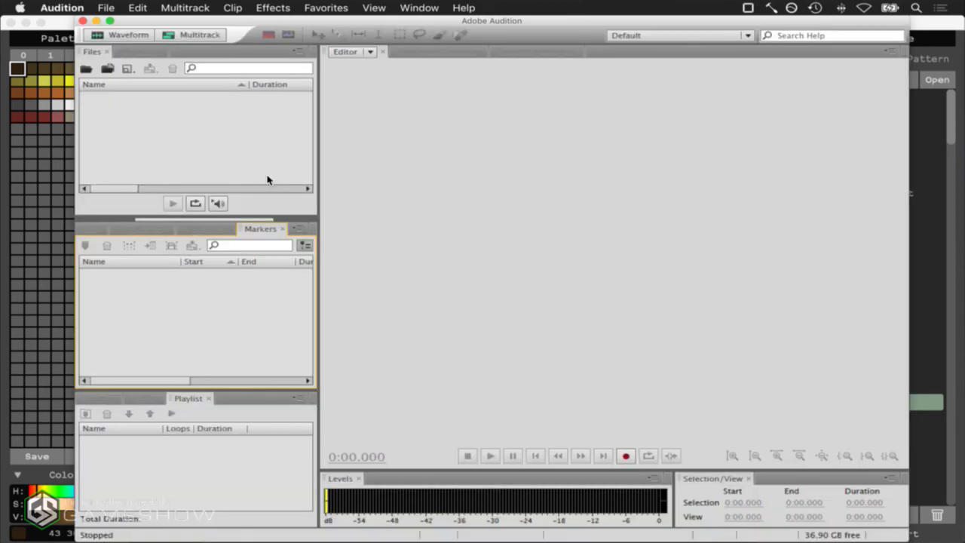
Switch to Chrome, minimise its window and return to MagicaVoxel
key(super+Tab)
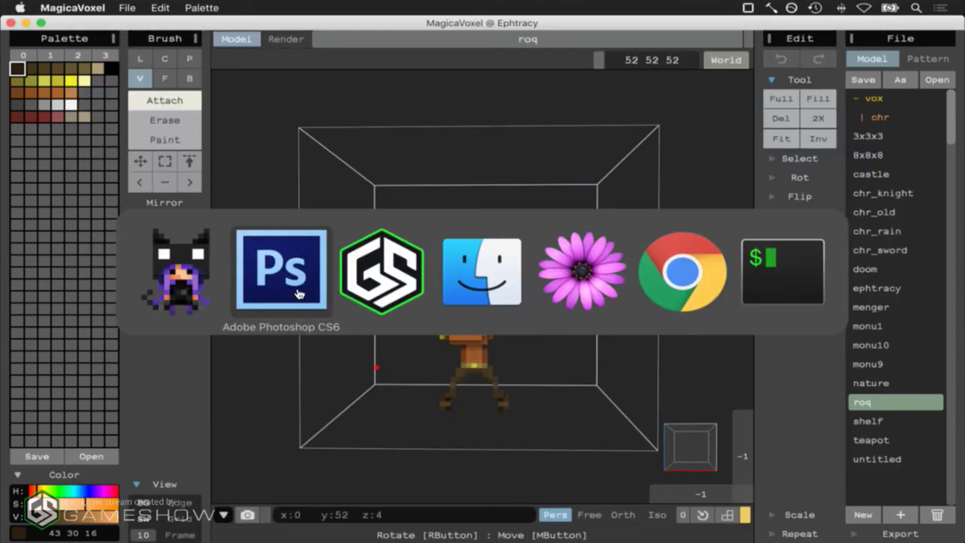
click(318, 280)
key(super+Tab)
key(super+Tab)
click(663, 291)
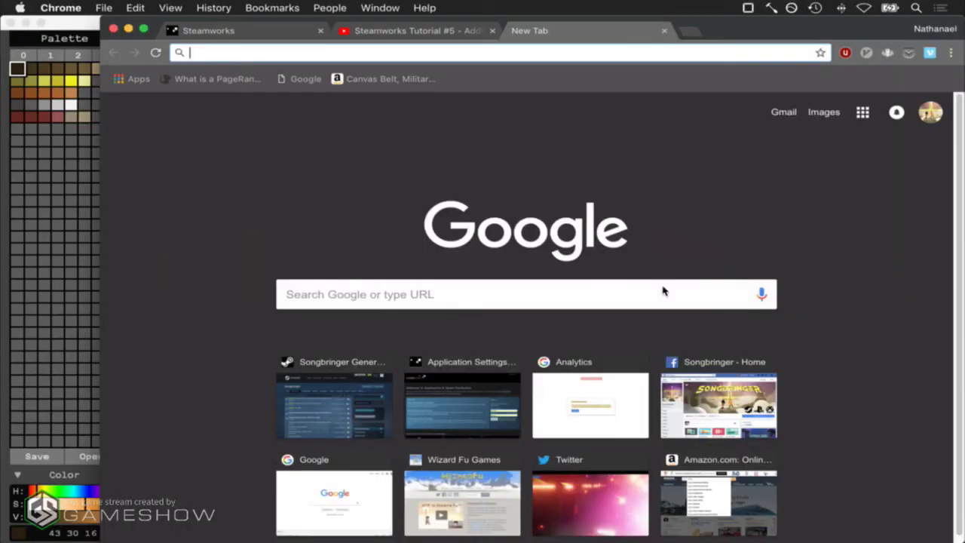
click(129, 29)
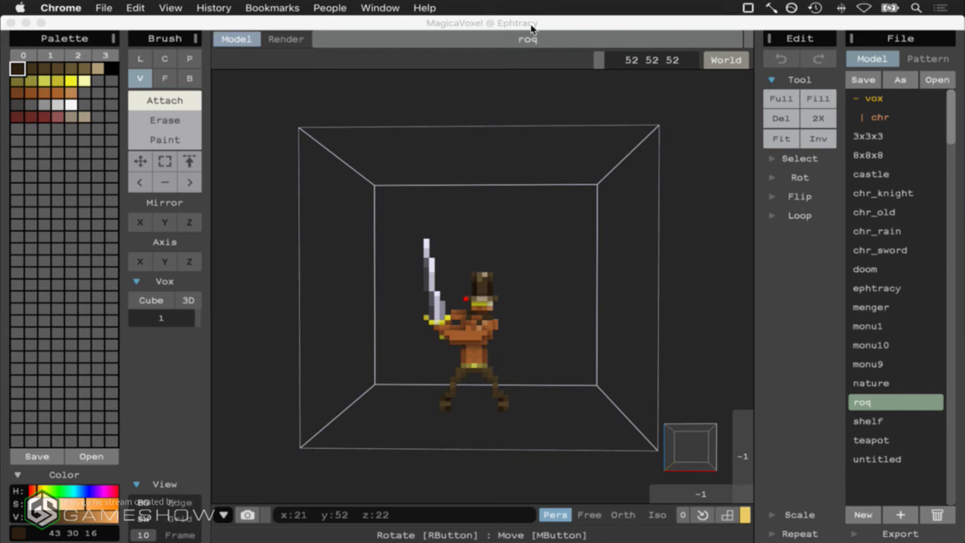
click(531, 28)
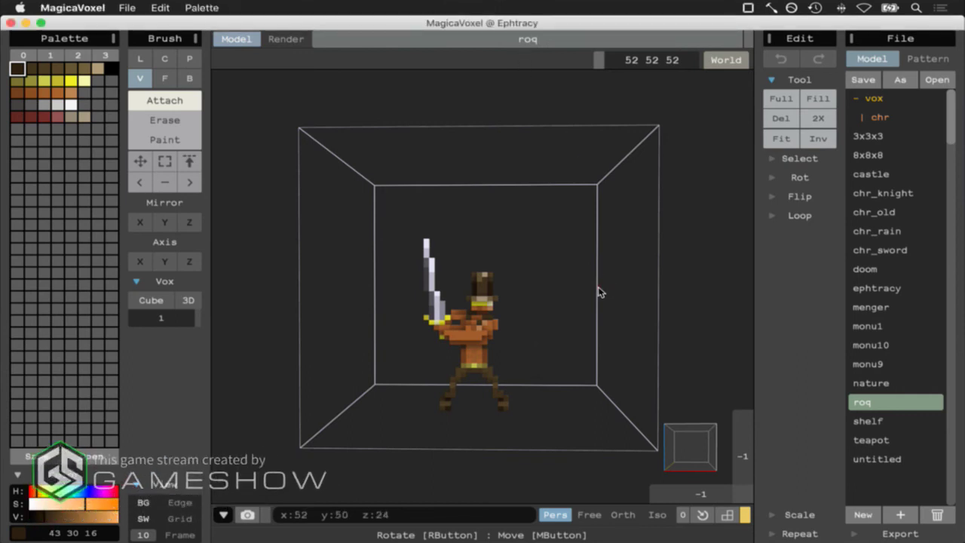
key(super+Tab)
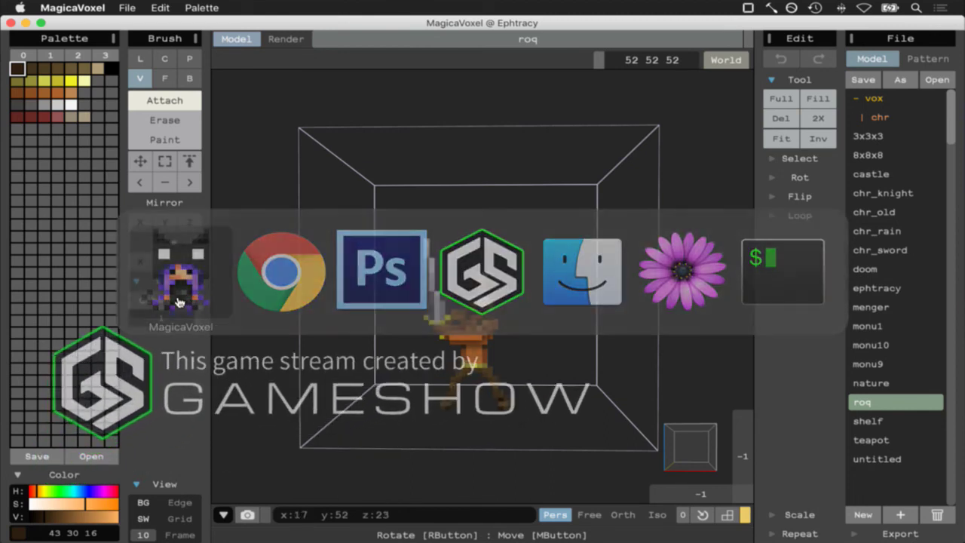
Save a copy of the roq model as RoqIdleSwordS.vox in the vox folder
click(127, 7)
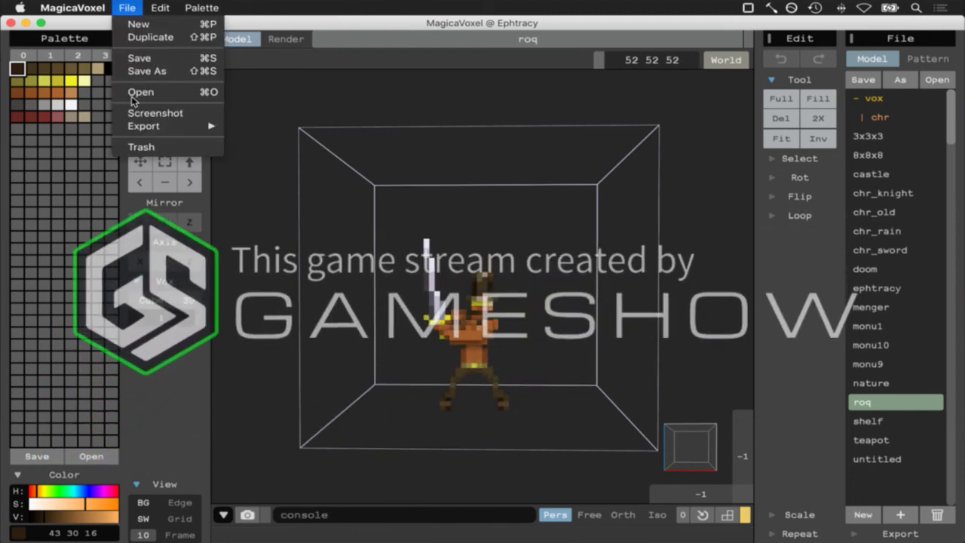
click(147, 71)
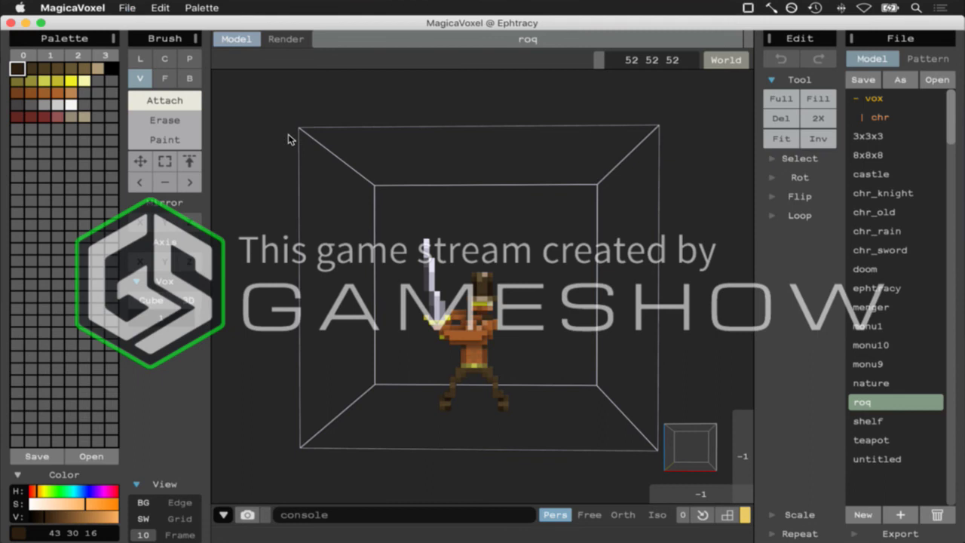
text(Roq)
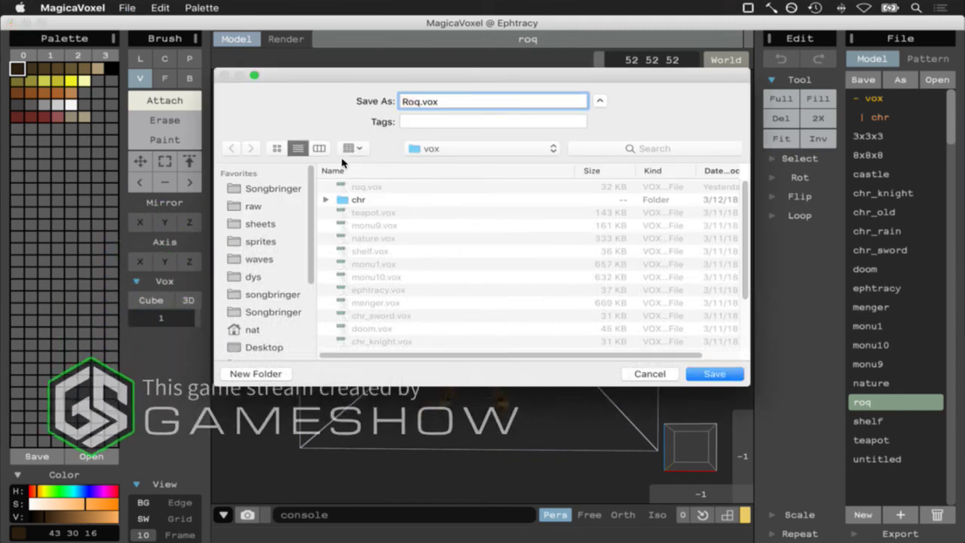
text(IdleSwordS)
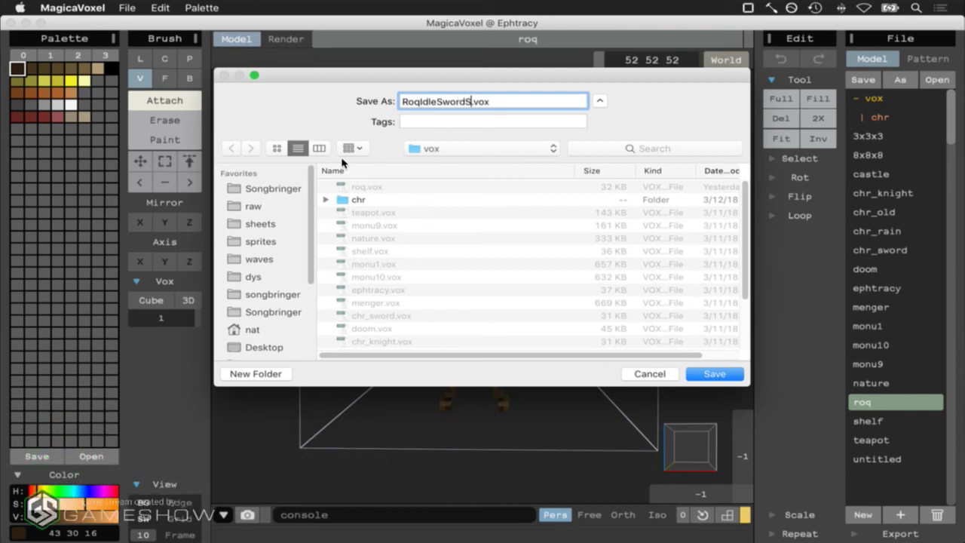
key(Return)
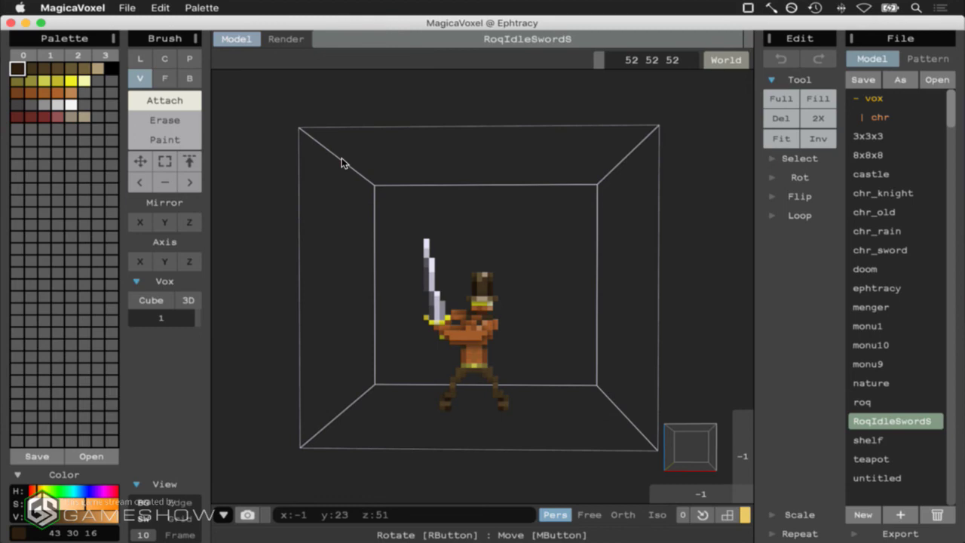
Switch to Photoshop and hide the Shirt layer group across all six animation frames of RoqIdleSwordS.psd
key(super+Tab)
key(super+Tab)
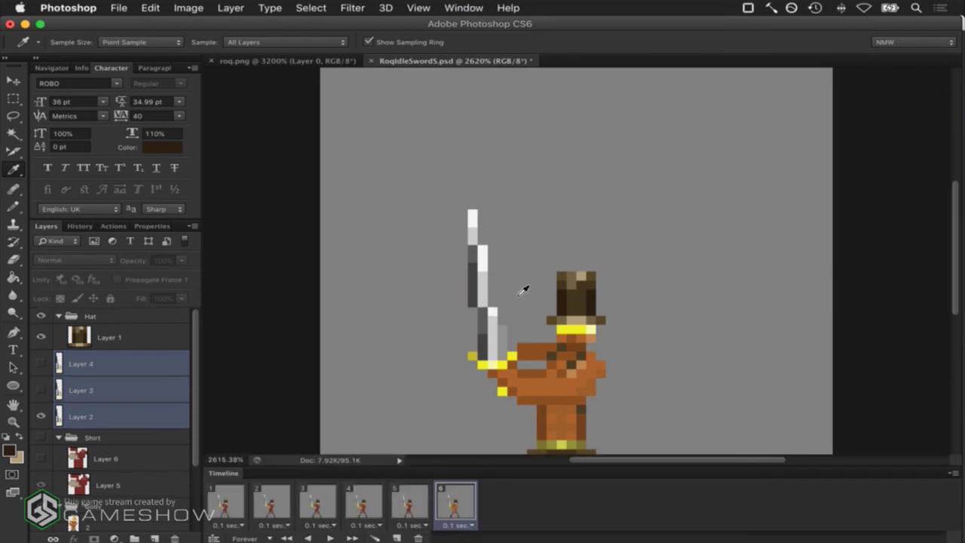
alt+scroll(445, 238, down, 2)
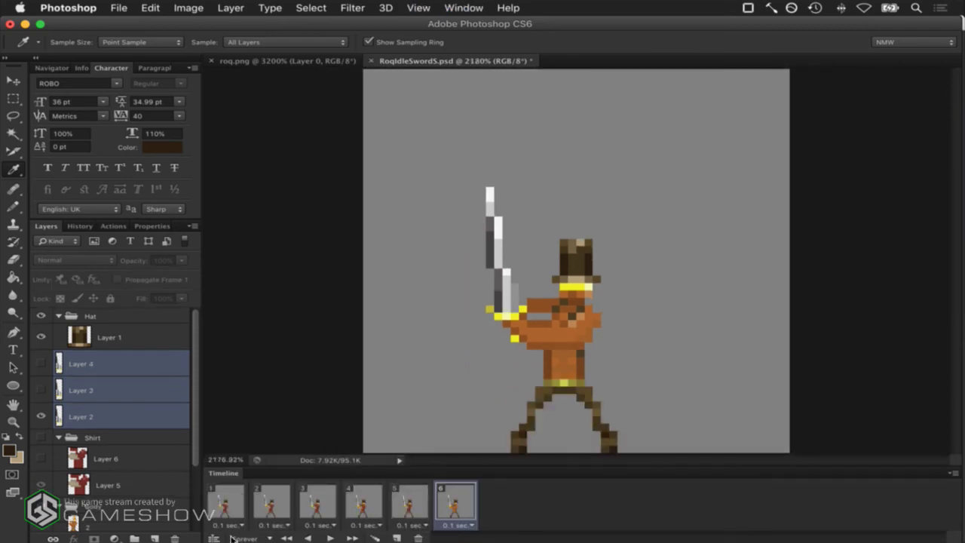
shift+click(242, 500)
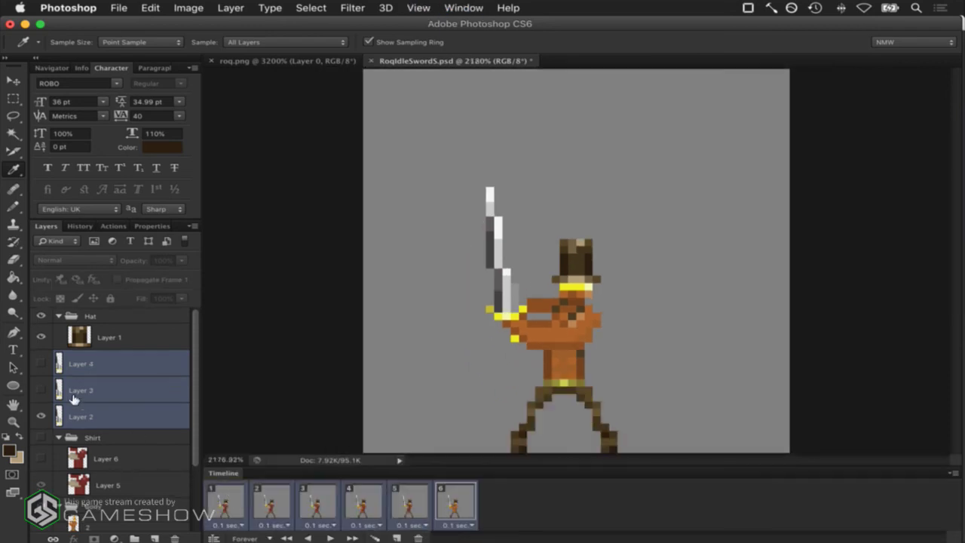
click(41, 437)
click(41, 437)
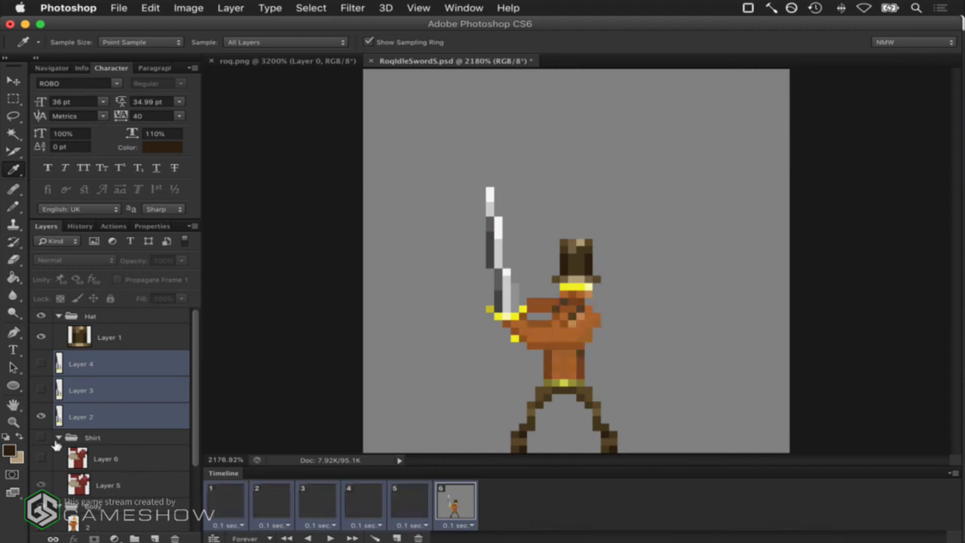
Play the shirtless idle animation, stop it and compare frames 1 and 2, ending on frame 1
click(226, 503)
click(330, 536)
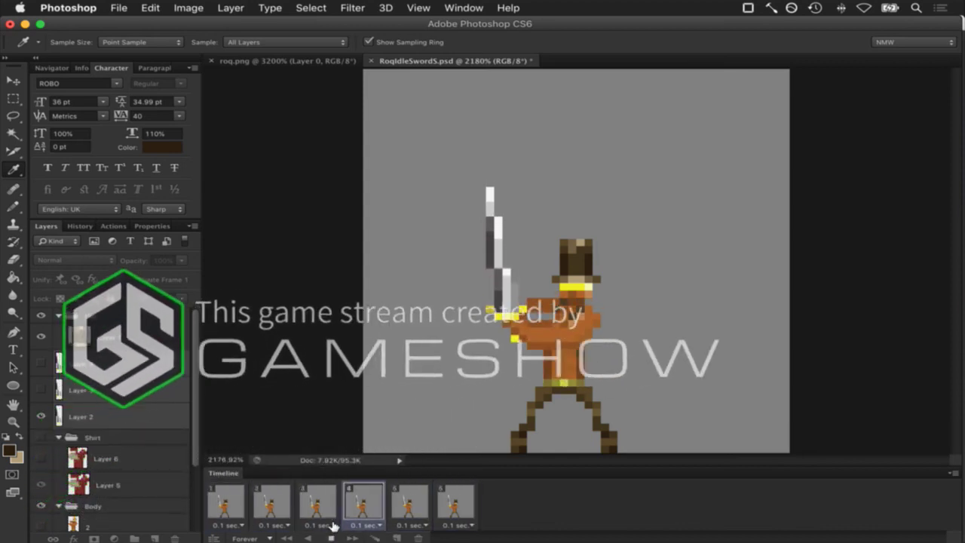
click(326, 535)
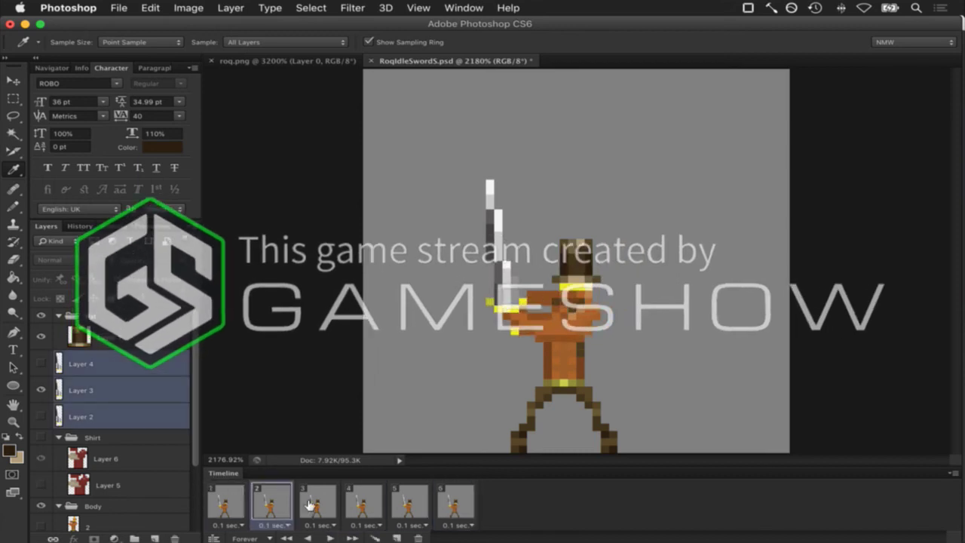
click(241, 503)
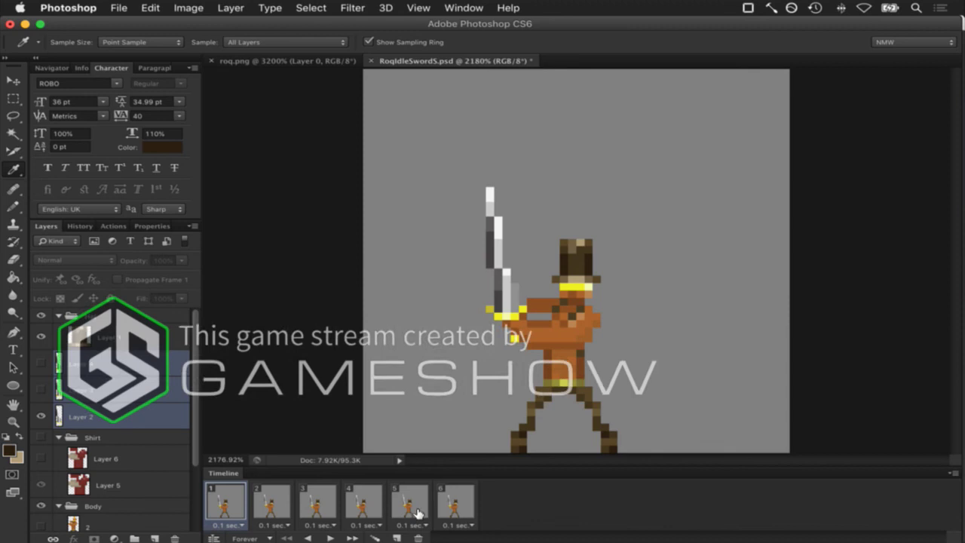
click(272, 503)
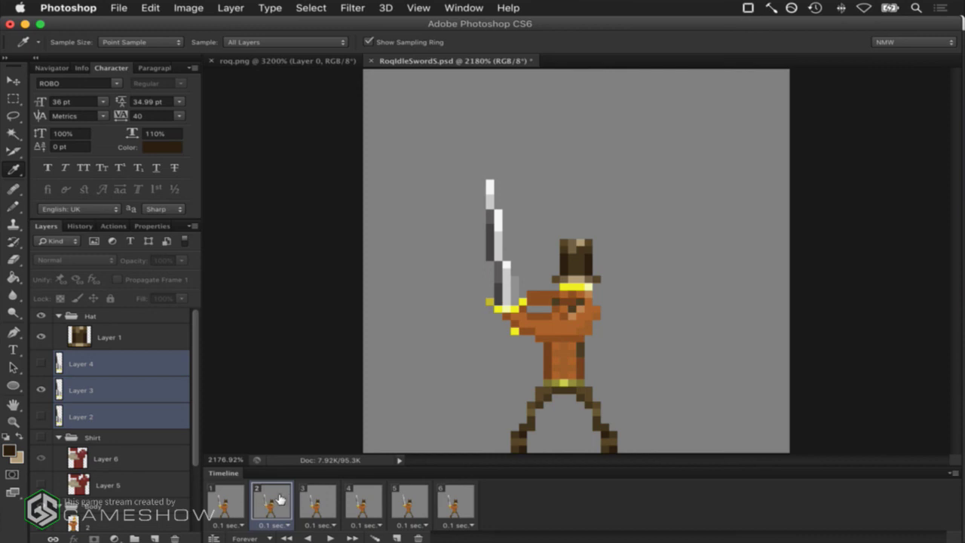
click(227, 503)
Switch to MagicaVoxel and preview the RoqIdleSwordS model in the renderer
key(super+Tab)
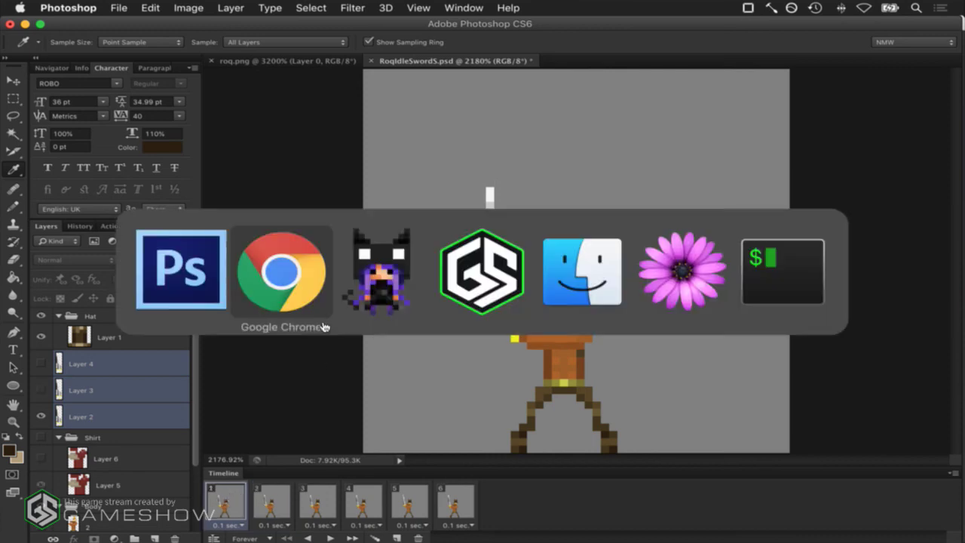
click(375, 297)
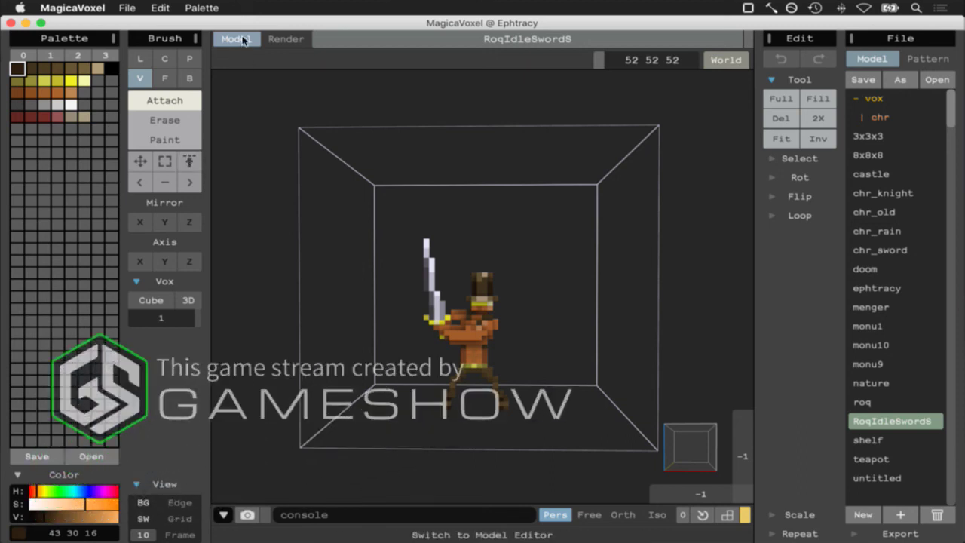
click(273, 41)
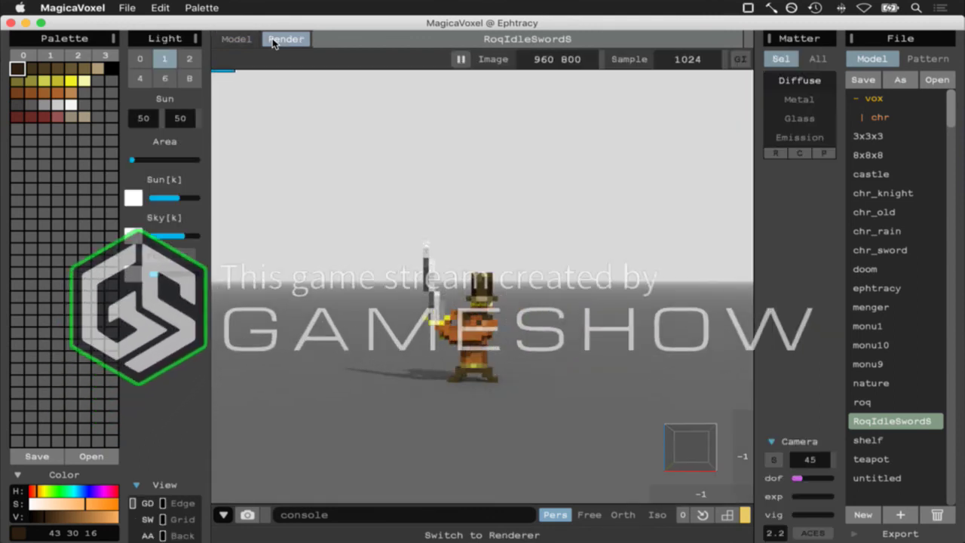
Return to the model editor and shrink the volume to fit the character, making it 16 × 8 × 36
click(237, 40)
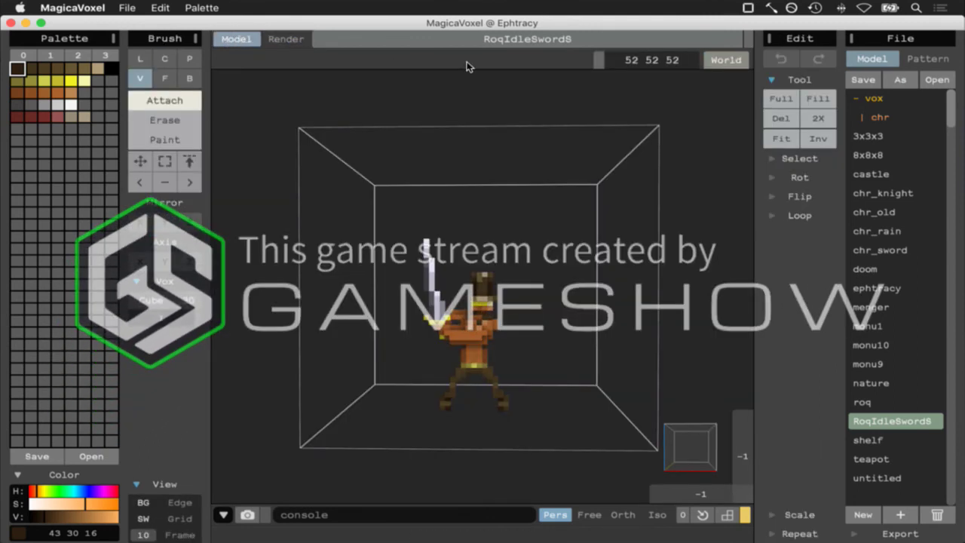
click(599, 60)
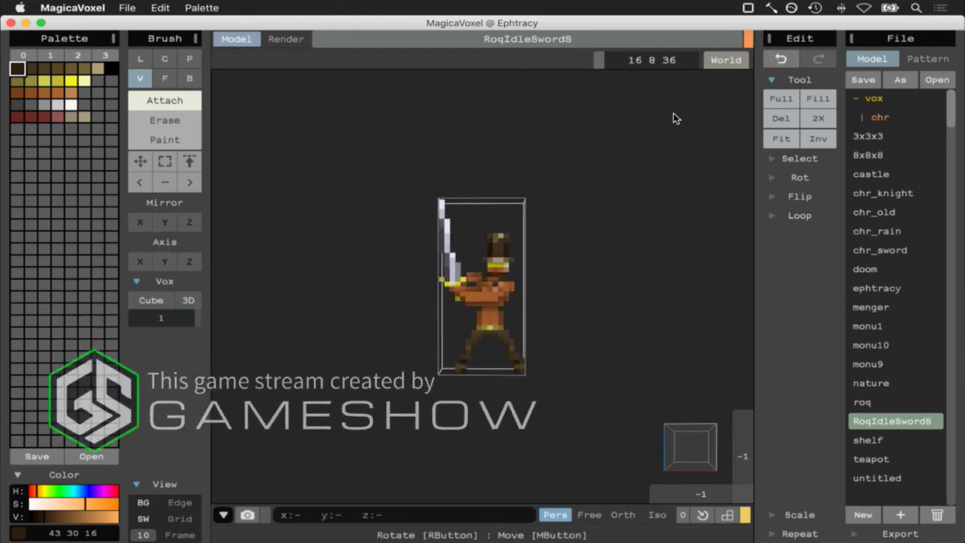
Undo the volume shrink on the RoqIdleSwordS model
key(super+z)
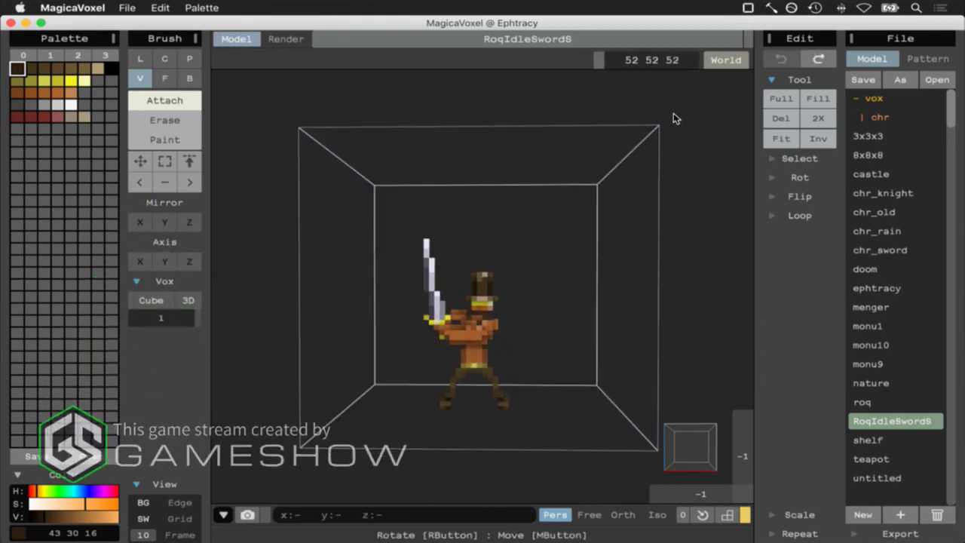
Inspect the object layers of the model in the world view and return to the voxel editor
click(722, 61)
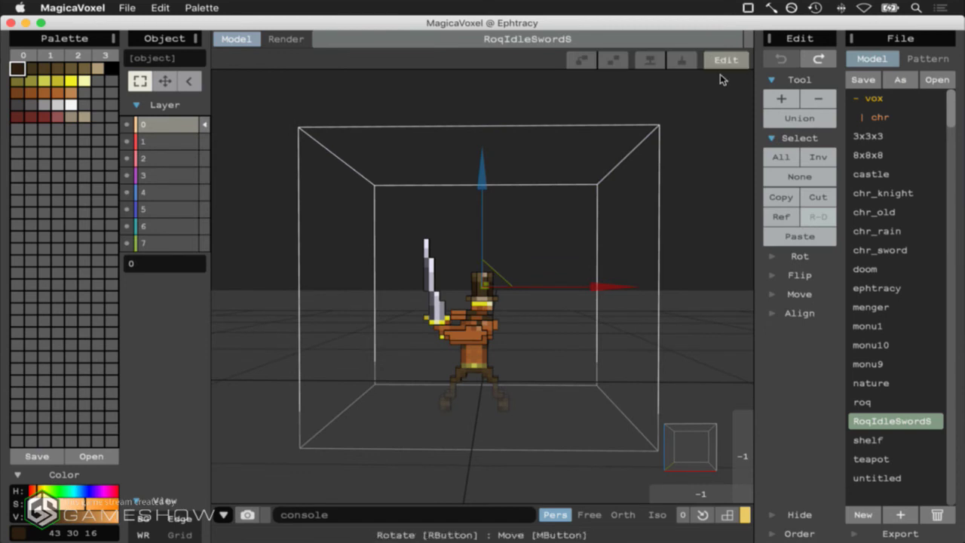
mouse_move(697, 446)
right_down()
mouse_move(620, 455)
mouse_move(702, 449)
mouse_move(687, 445)
right_up()
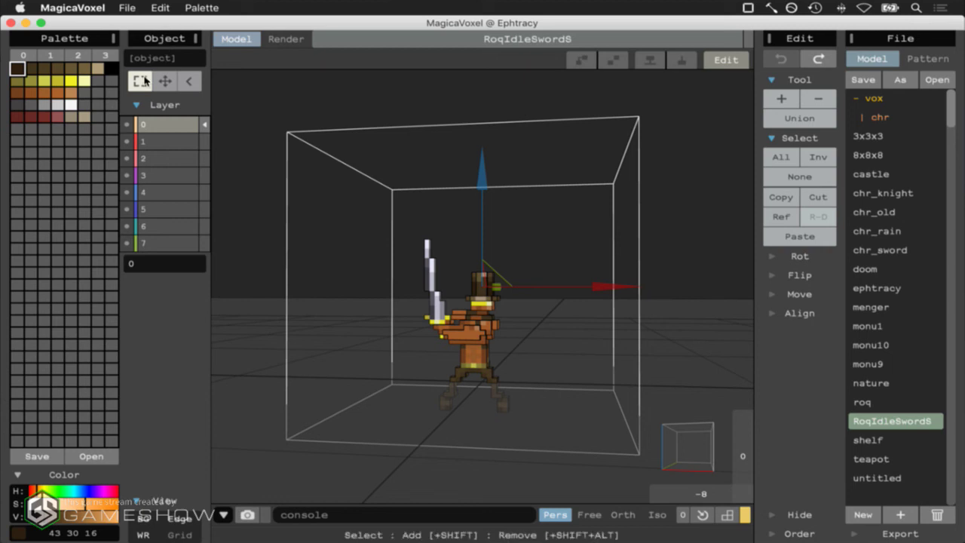
click(156, 143)
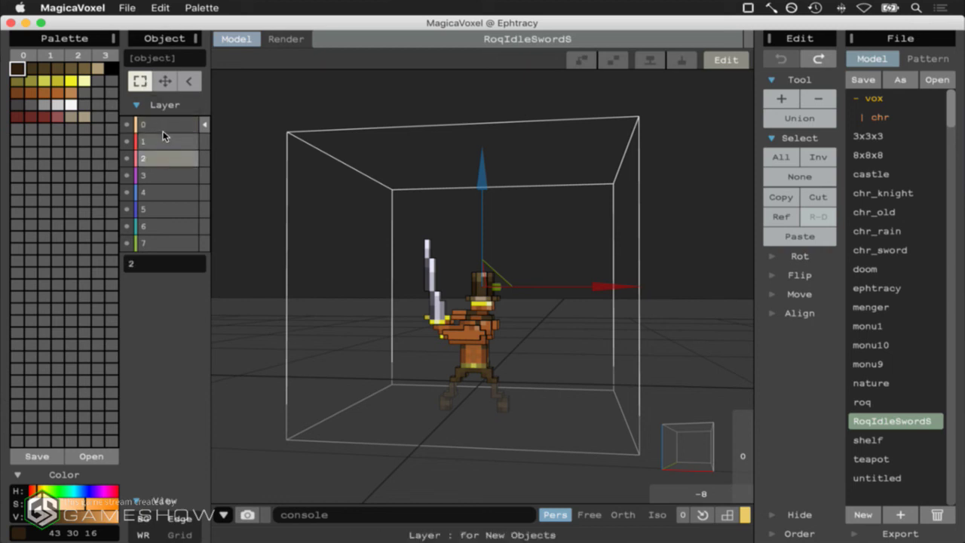
click(164, 125)
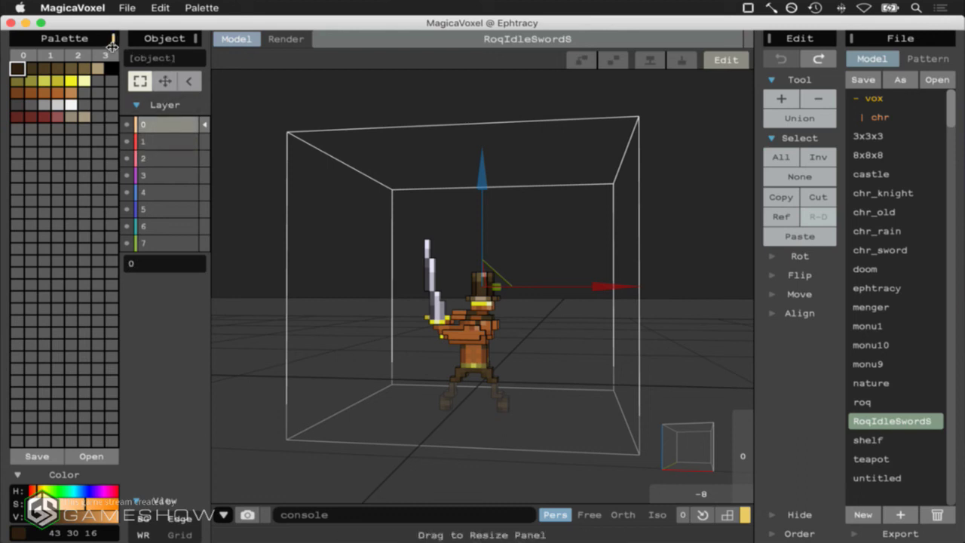
mouse_move(112, 47)
mouse_down()
mouse_move(142, 51)
mouse_move(114, 50)
mouse_up()
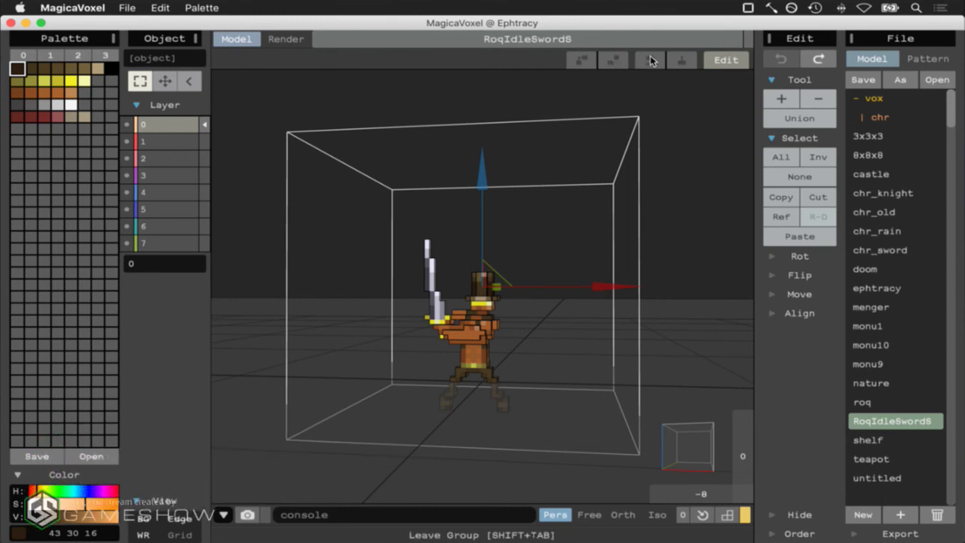
click(726, 59)
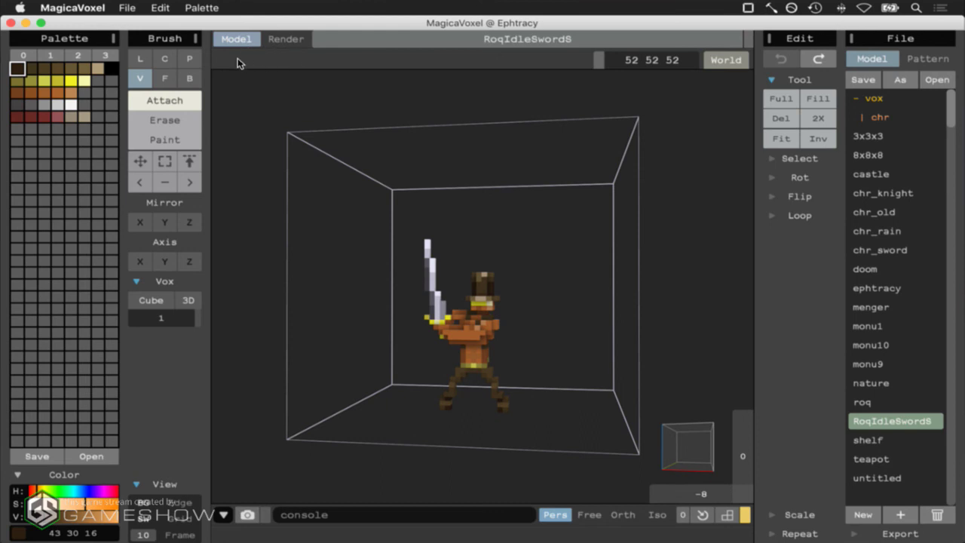
click(159, 7)
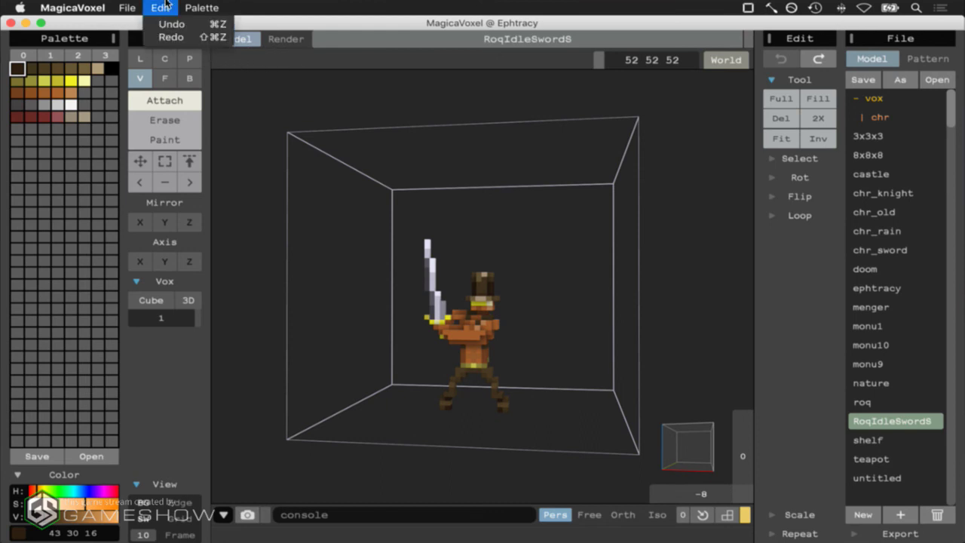
mouse_move(216, 9)
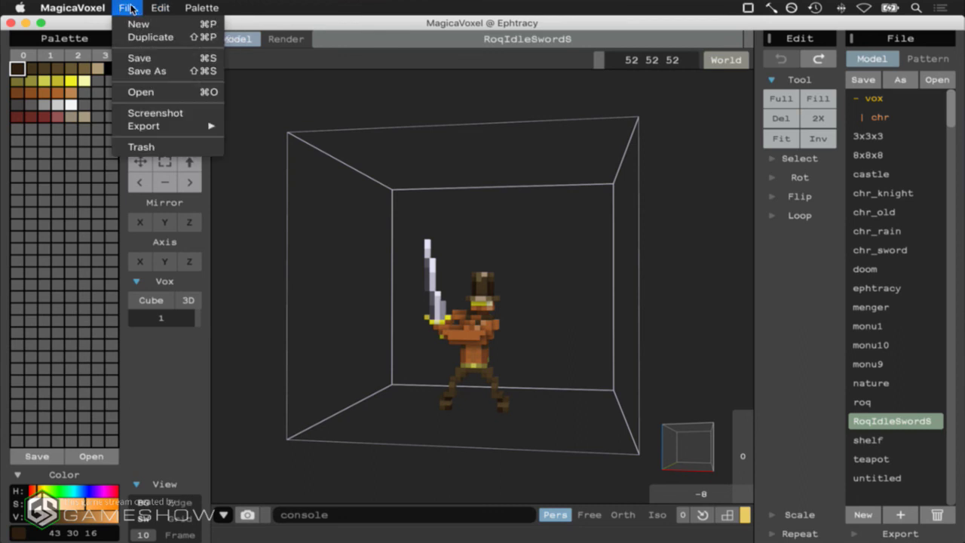
mouse_move(99, 14)
click(313, 6)
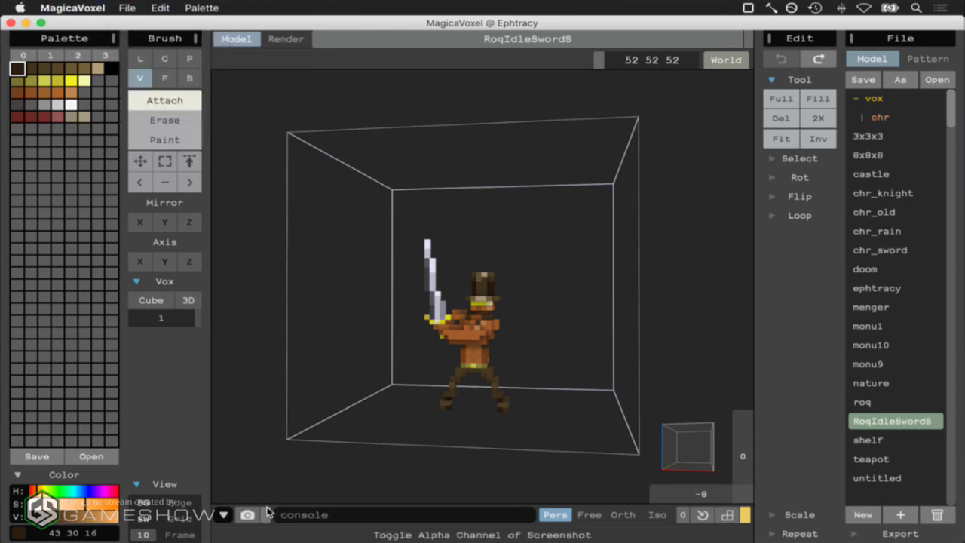
click(223, 514)
click(223, 531)
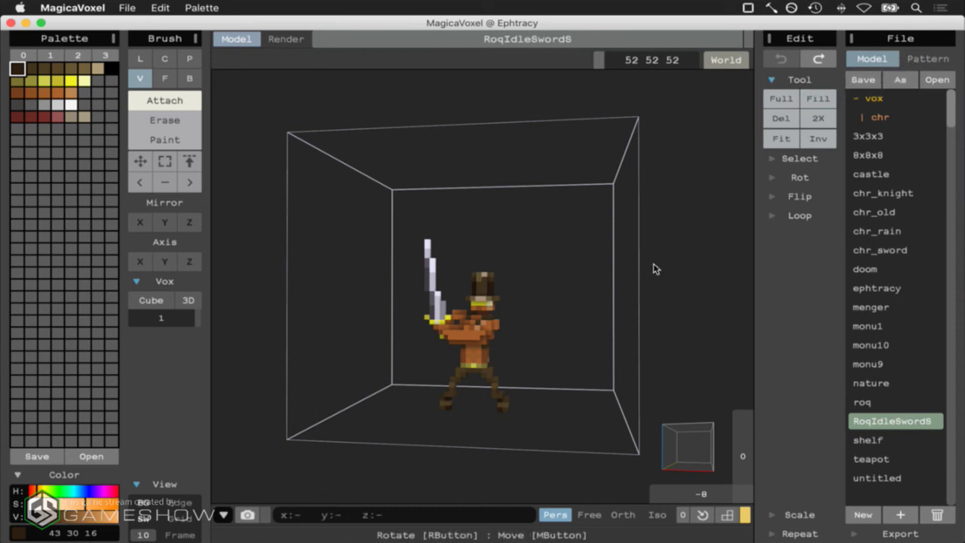
Switch to Chrome and search the web for "magicavoxel animation tutorial" in a new window
key(super+Tab)
key(super+Tab)
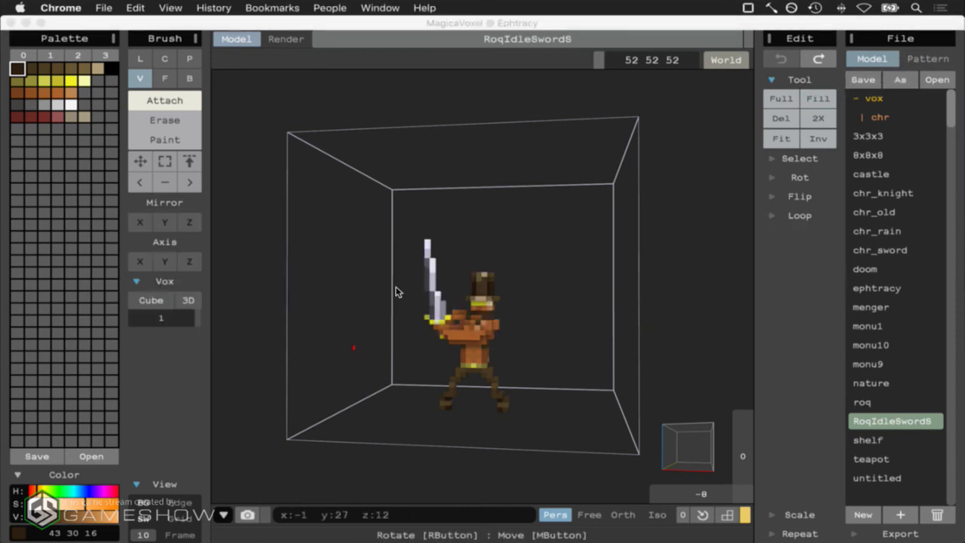
key(super+n)
text(mag)
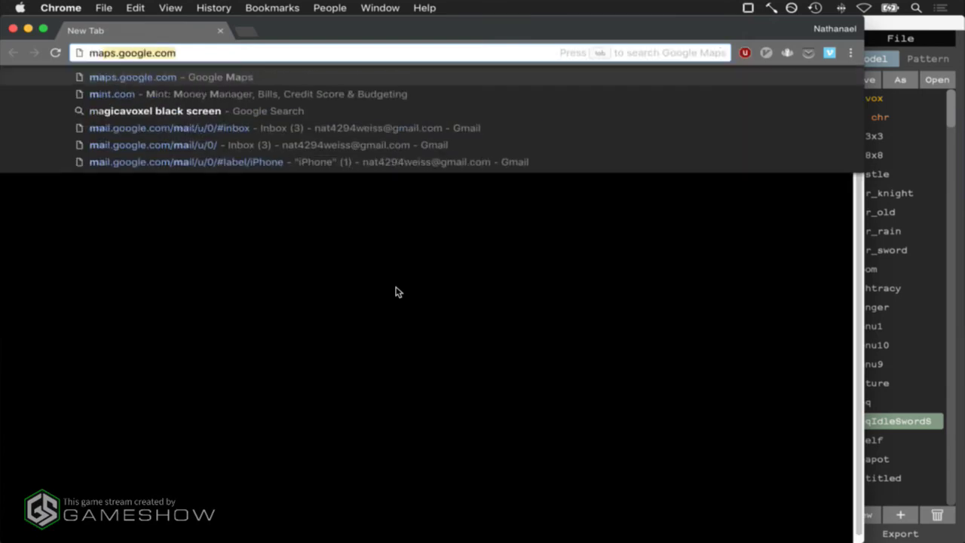
key(Right)
key(BackSpace)
key(BackSpace)
key(BackSpace)
key(BackSpace)
key(BackSpace)
key(BackSpace)
key(BackSpace)
key(BackSpace)
key(BackSpace)
key(BackSpace)
key(BackSpace)
key(BackSpace)
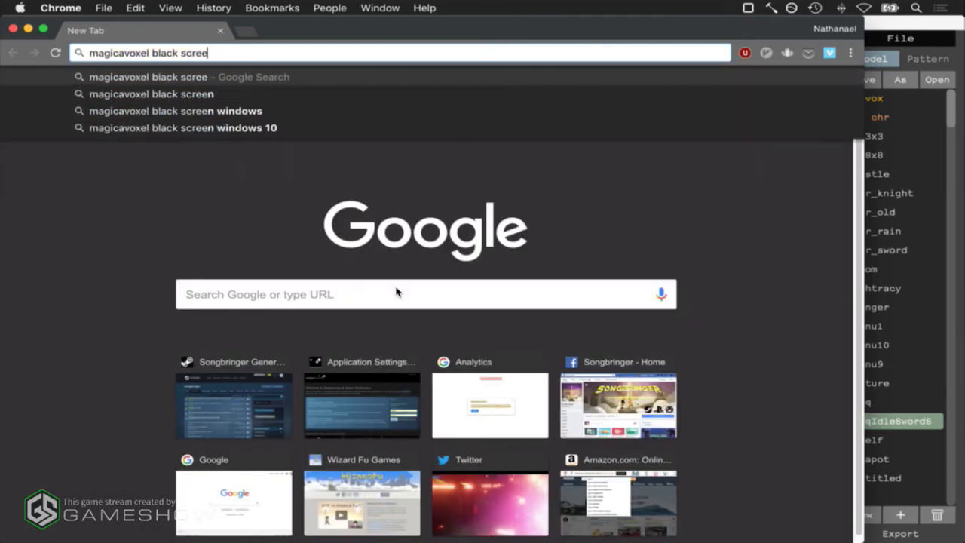
text(animation tutorial)
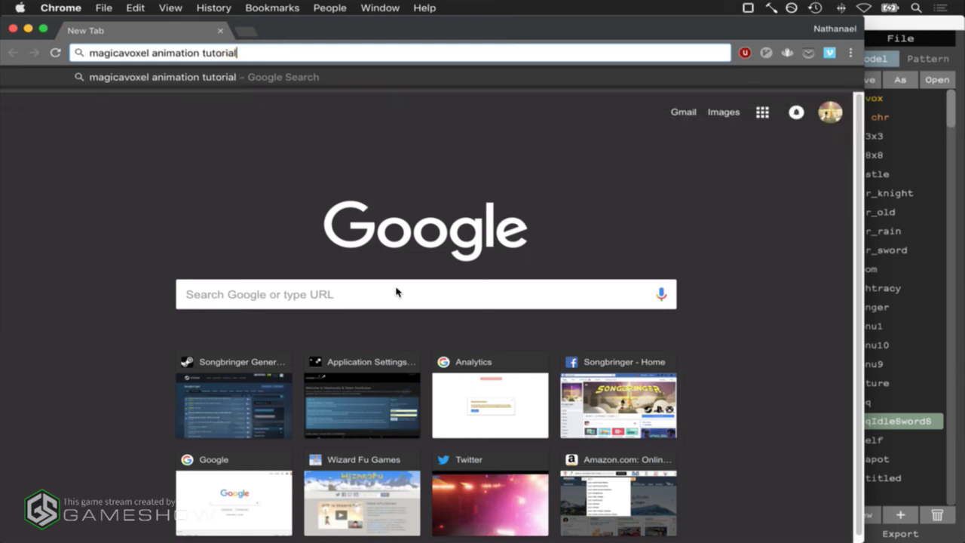
key(Return)
drag(0, 143, 81, 143)
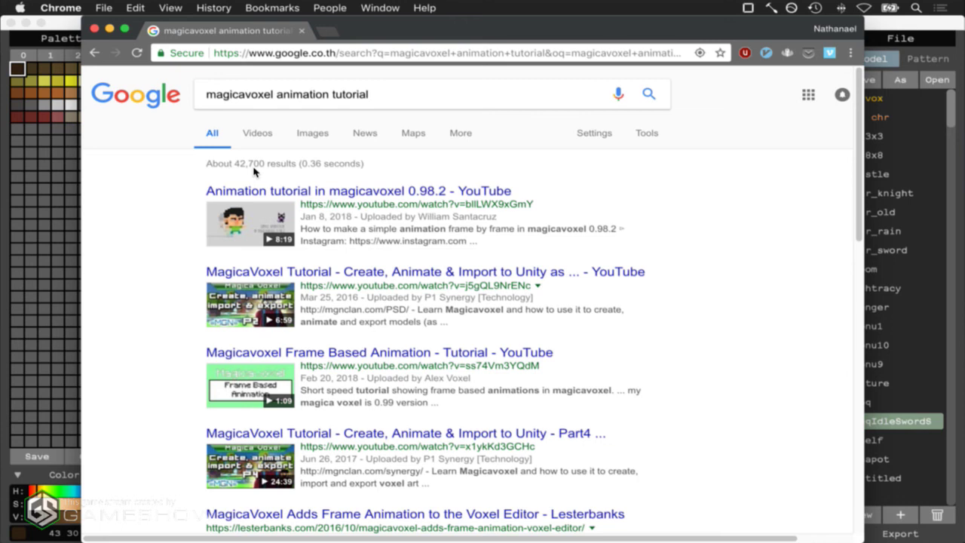
Open the BlenderNation article "MagicaVoxel 0.98 adds frame based animation" from the search results and dismiss its cookie notice
scroll(190, 177, down, 10)
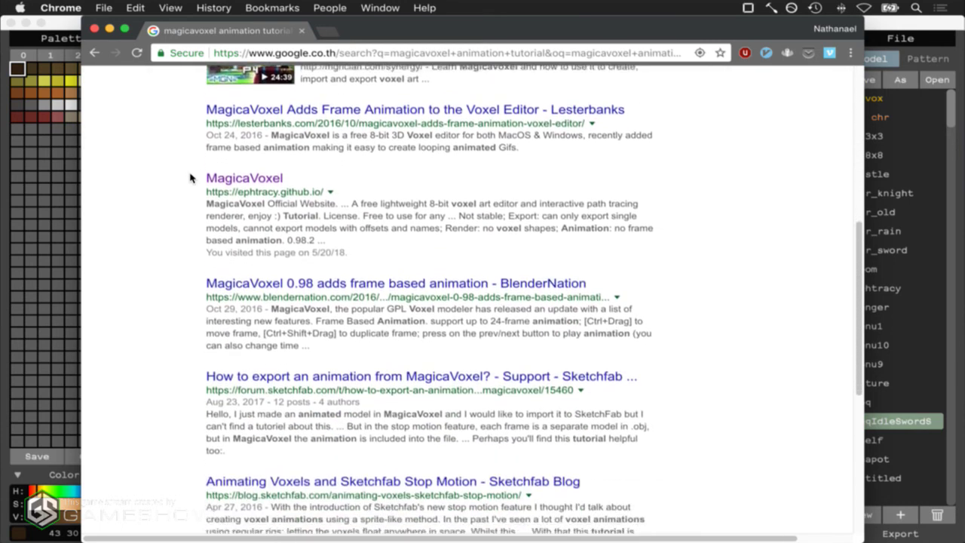
scroll(190, 177, down, 2)
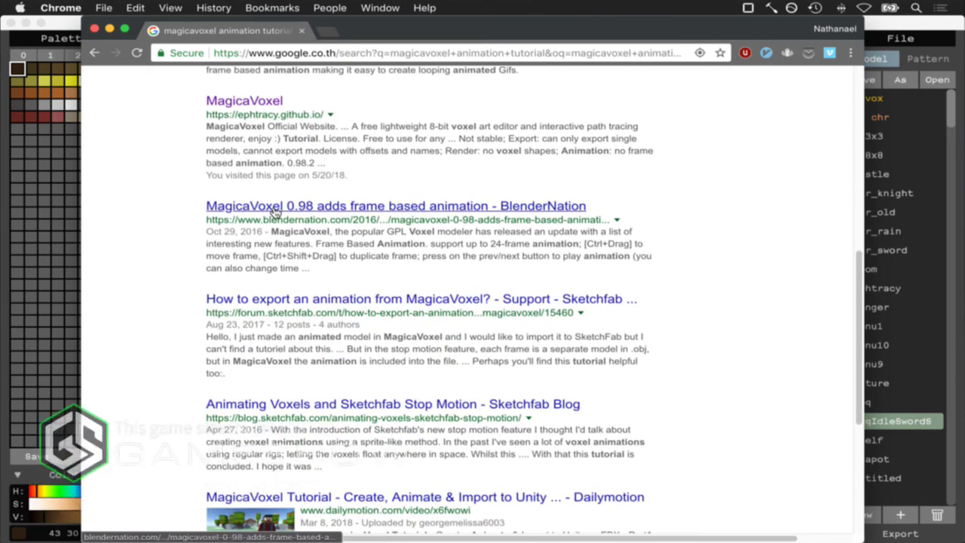
click(357, 300)
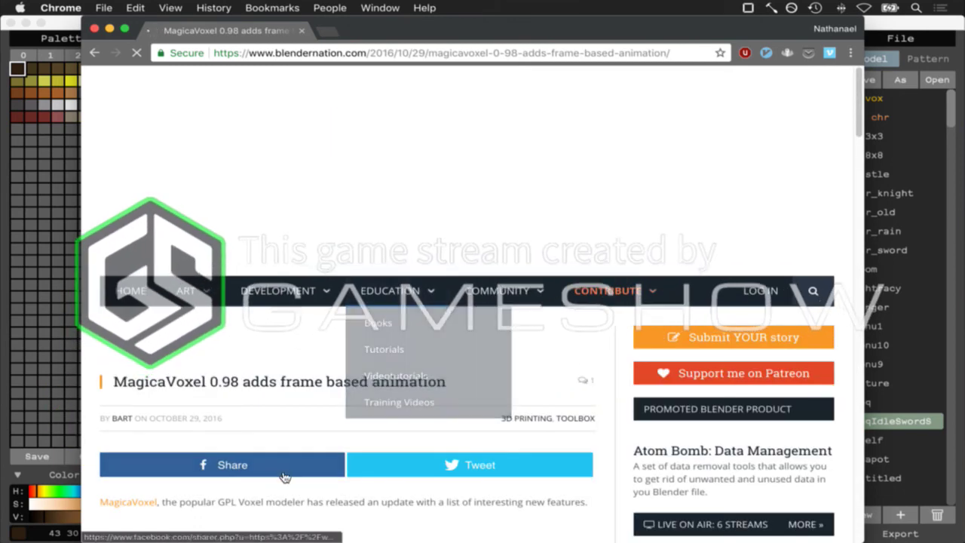
scroll(285, 477, down, 3)
scroll(285, 477, down, 5)
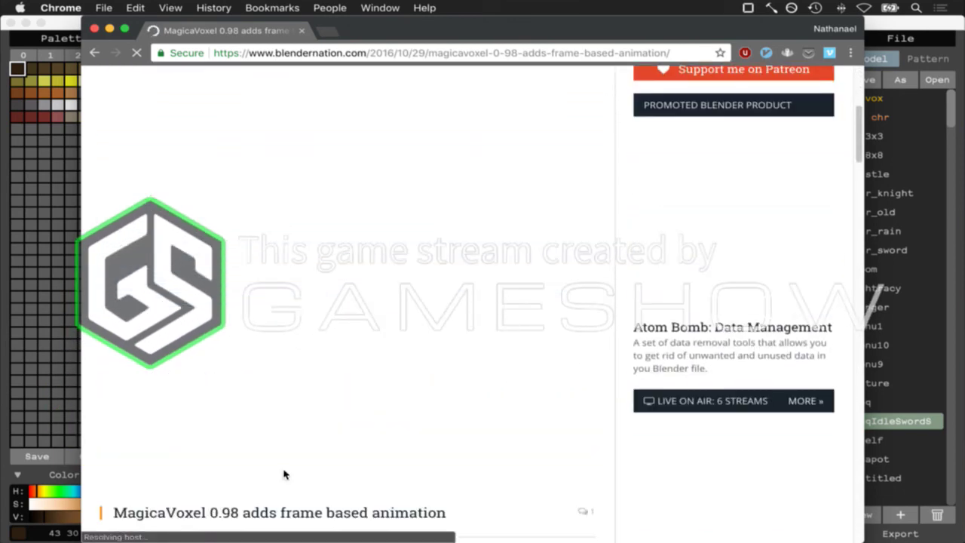
scroll(285, 477, down, 1)
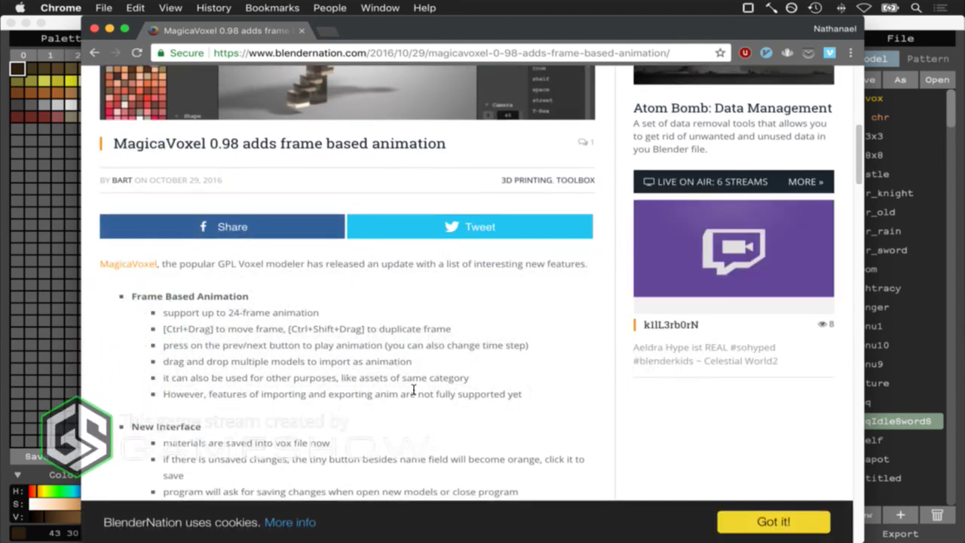
scroll(412, 391, down, 1)
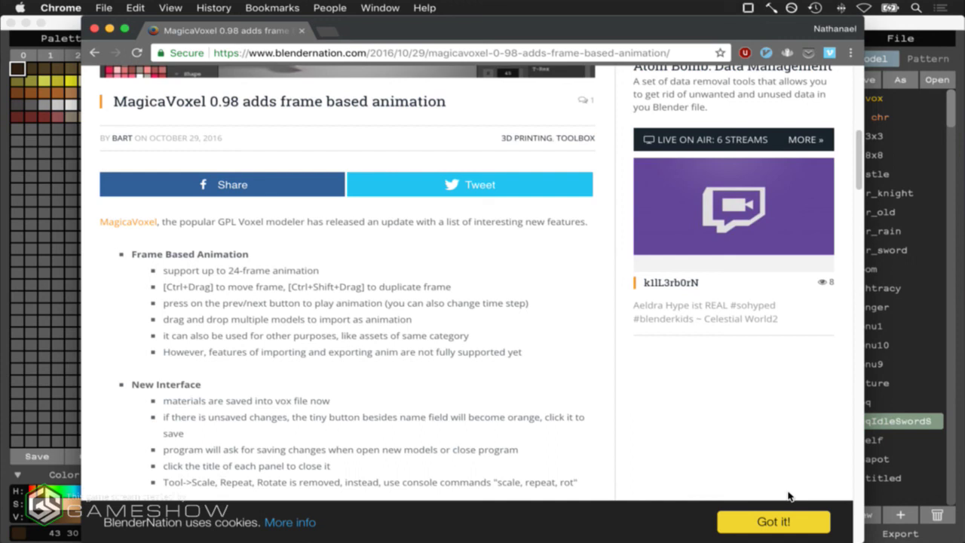
click(810, 520)
Read the article's Frame Based Animation notes, including the frame limit and the import and export support
scroll(453, 381, down, 1)
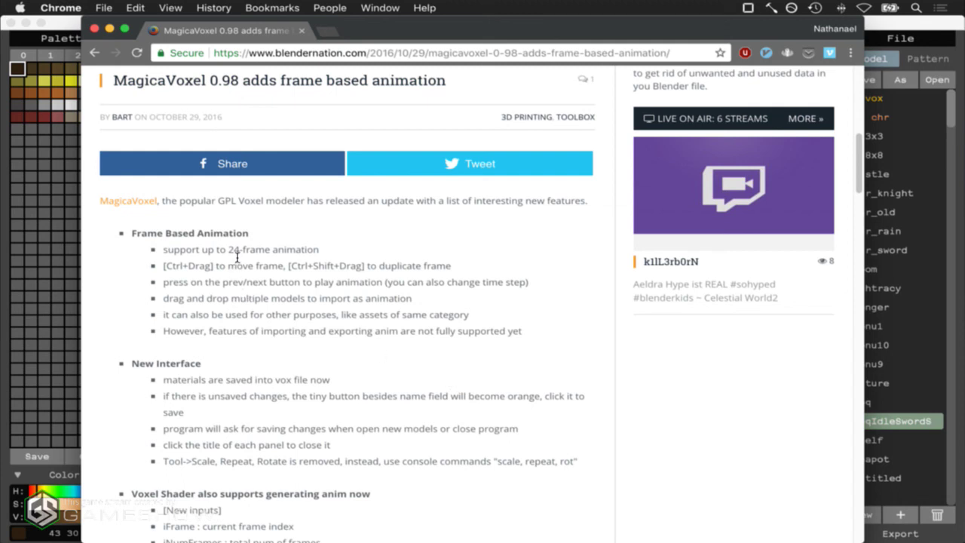
drag(193, 255, 278, 256)
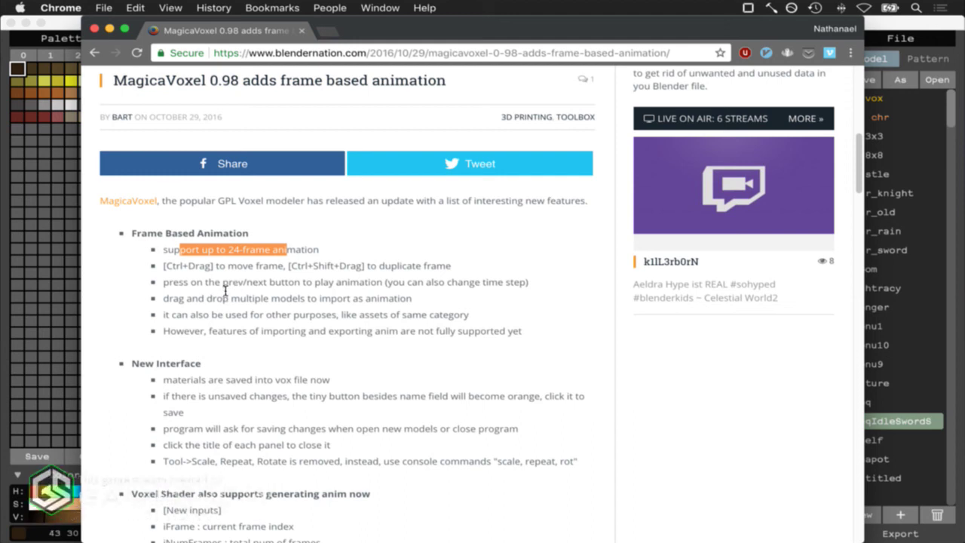
scroll(224, 291, down, 1)
scroll(224, 291, down, 2)
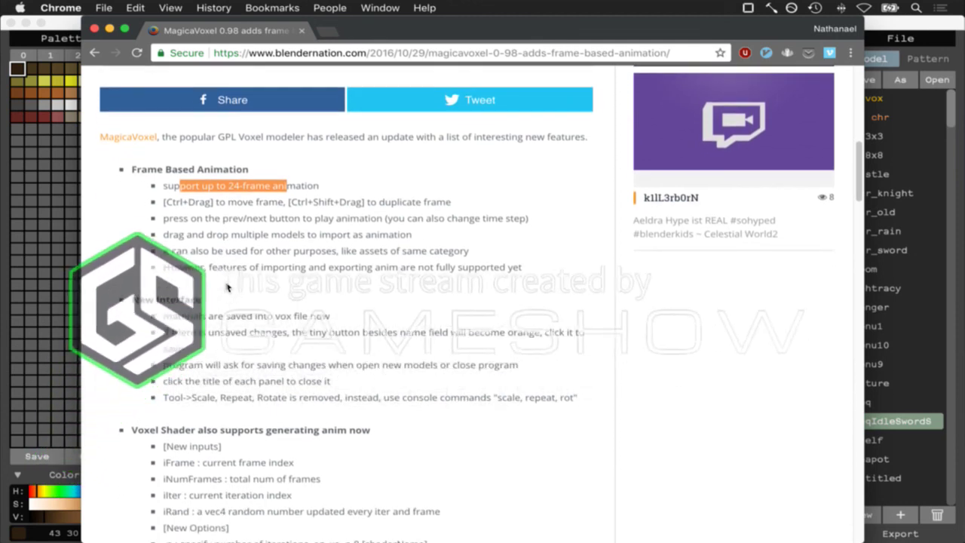
scroll(219, 279, up, 1)
drag(384, 269, 397, 269)
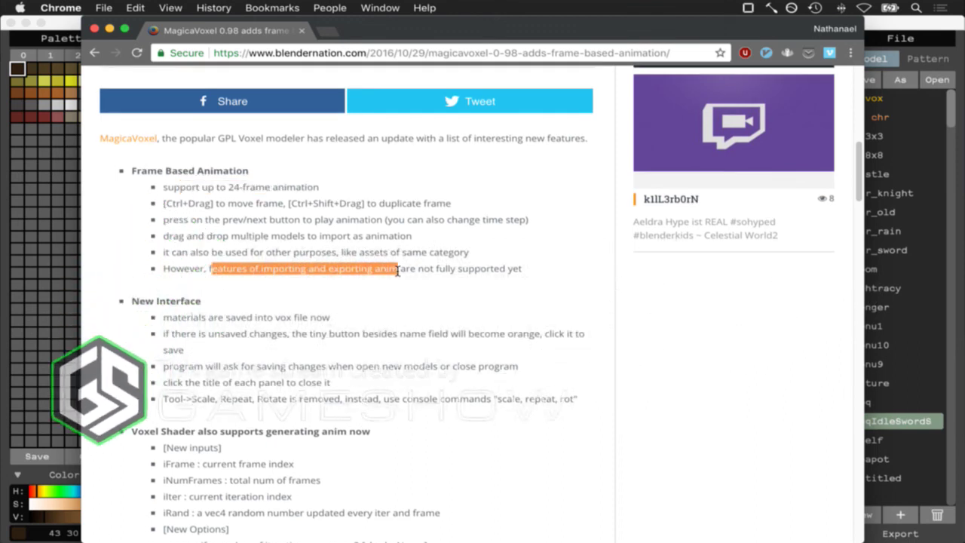
scroll(398, 267, up, 5)
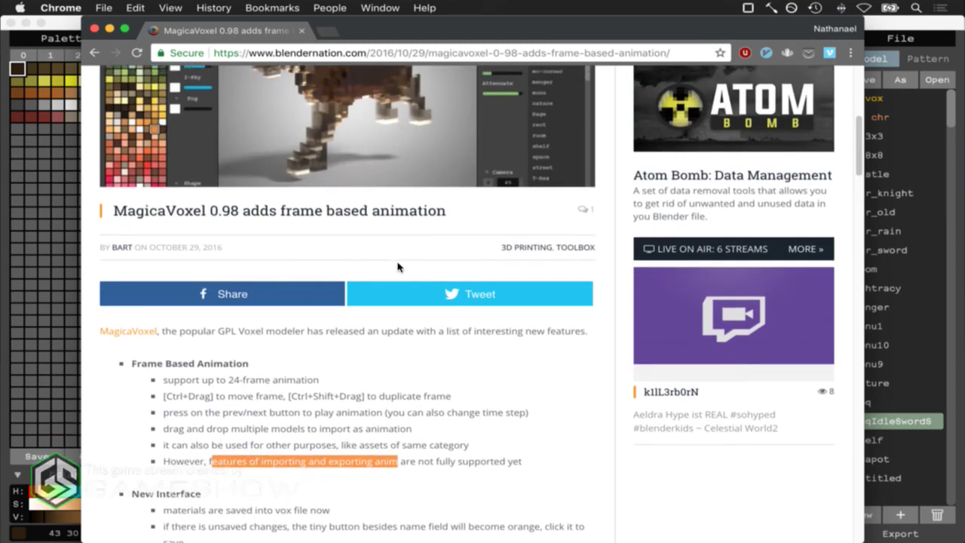
scroll(398, 267, down, 5)
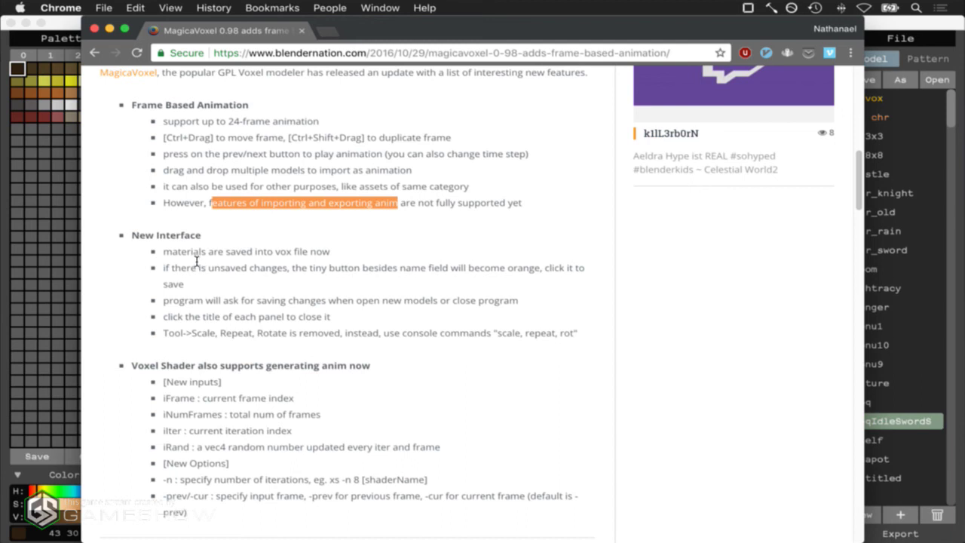
Read the article's New Interface and Voxel Shader notes and look over the image gallery below them
drag(196, 256, 203, 279)
click(206, 291)
scroll(206, 294, down, 2)
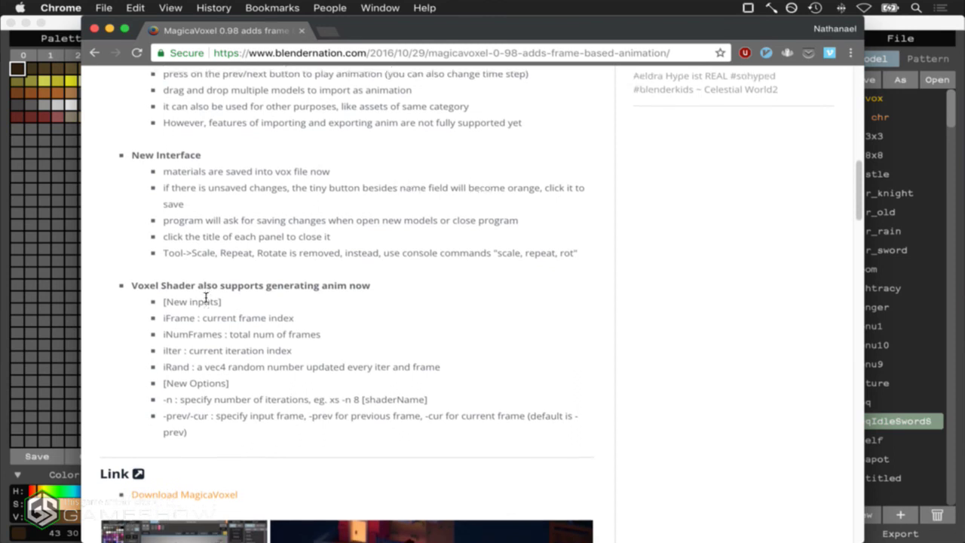
scroll(206, 298, down, 1)
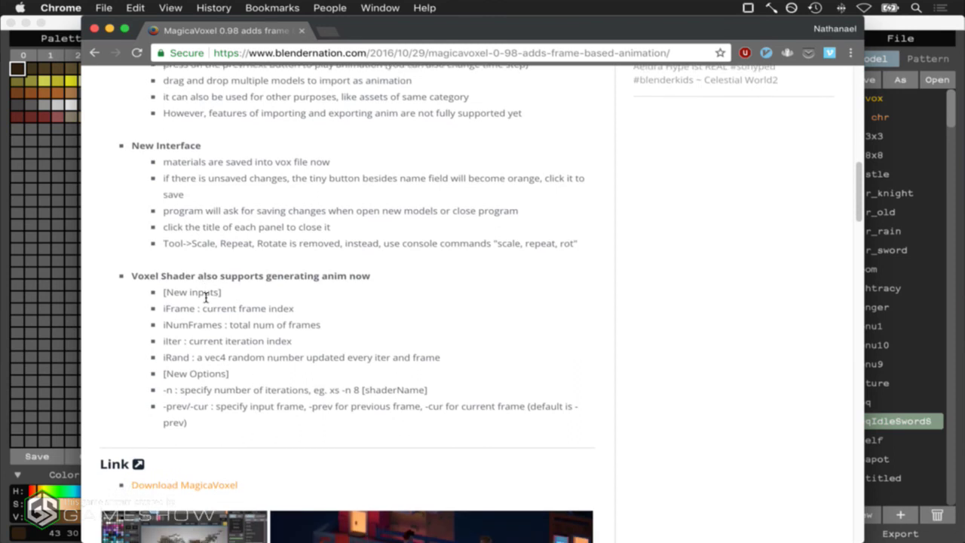
scroll(206, 297, down, 5)
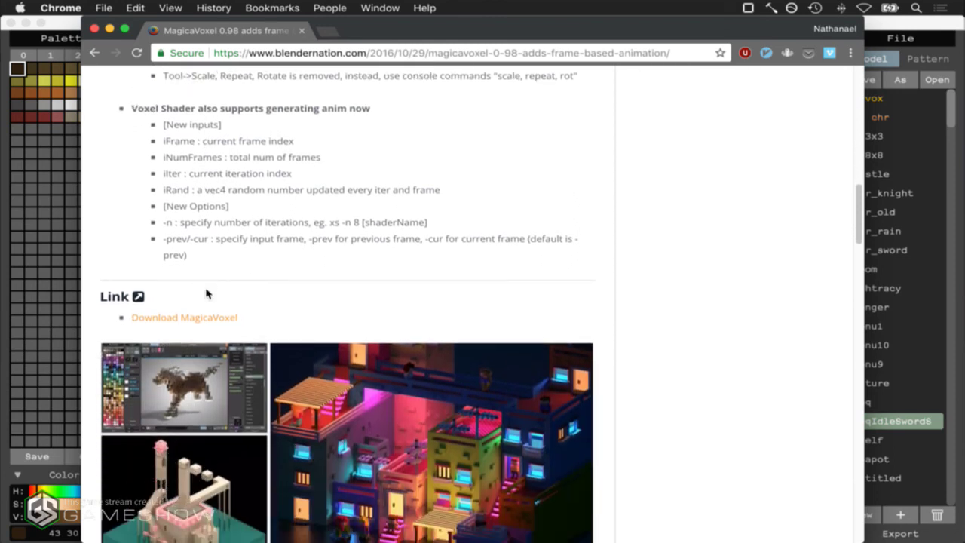
scroll(207, 294, down, 7)
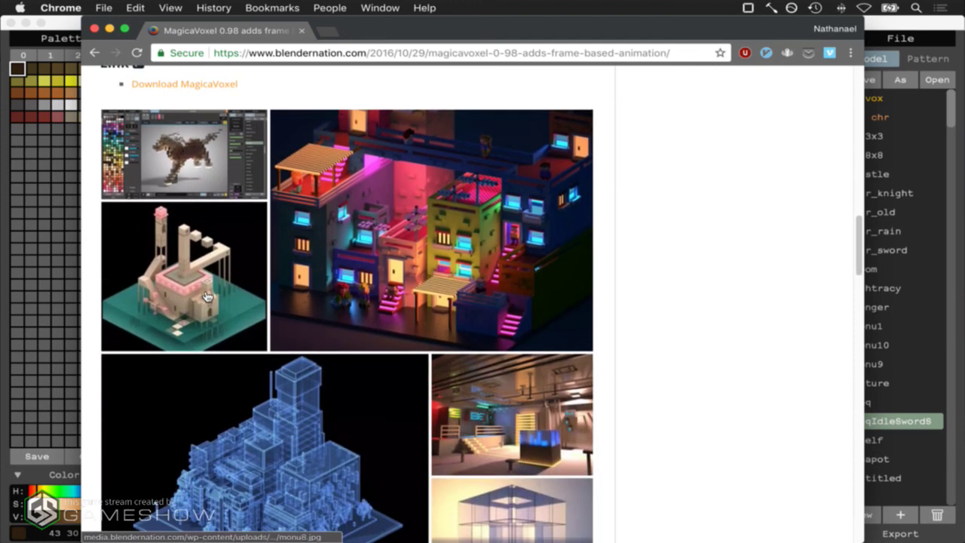
scroll(208, 296, up, 3)
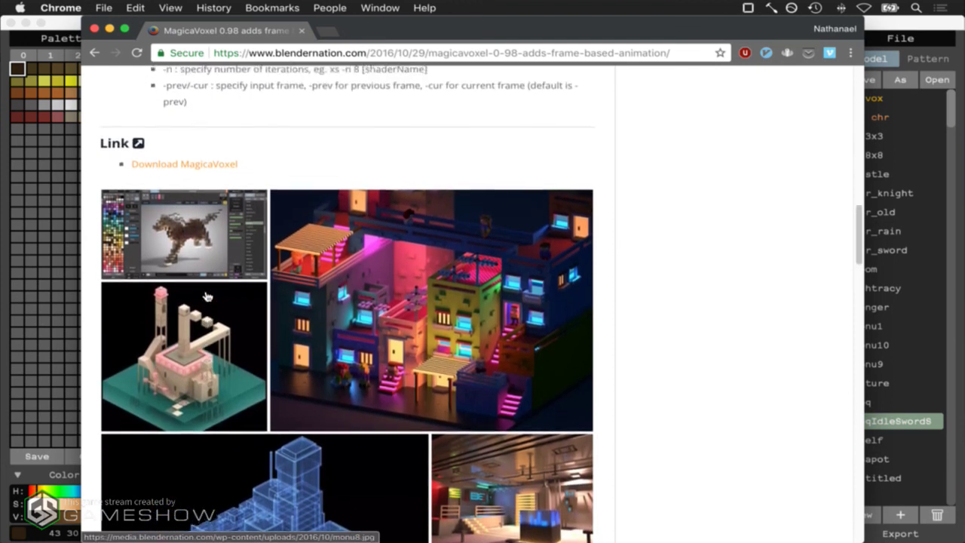
scroll(207, 296, down, 4)
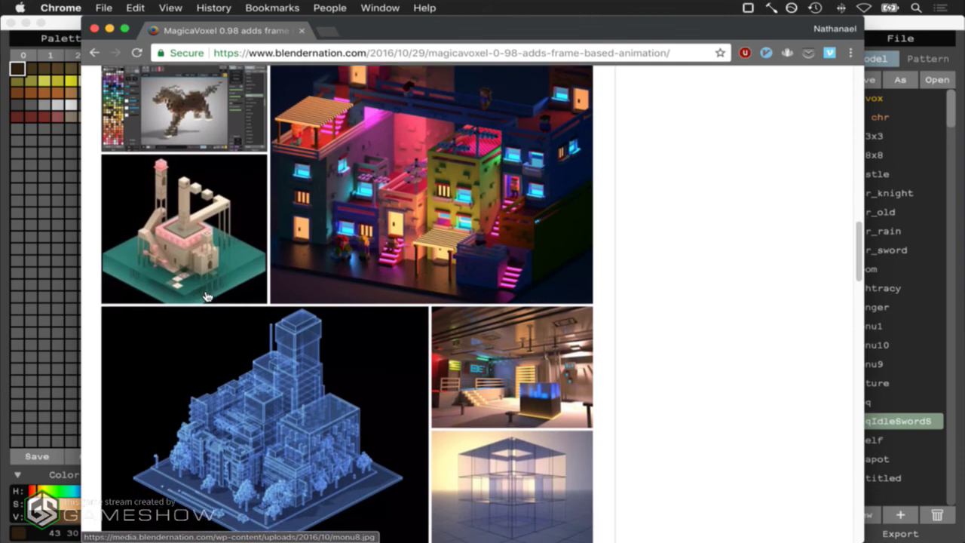
scroll(207, 297, up, 3)
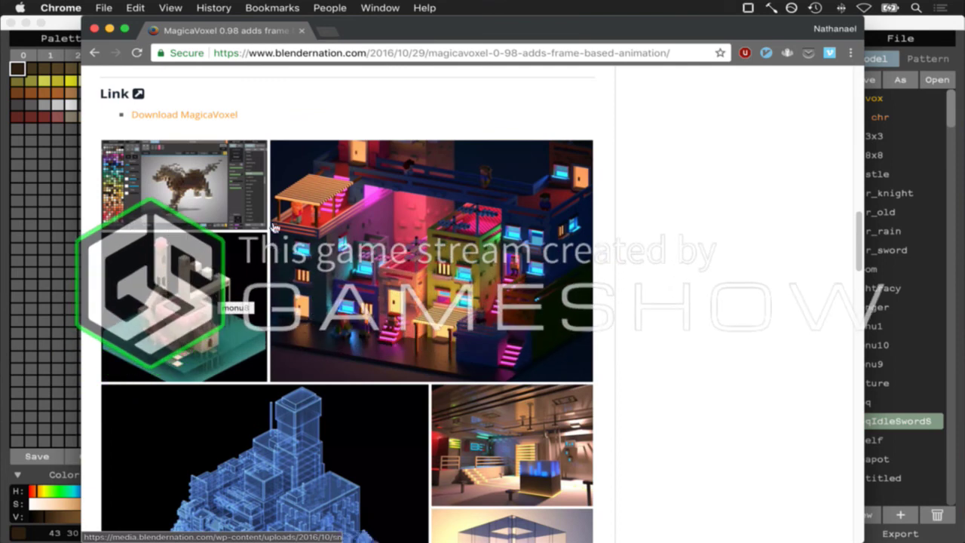
Return to the search results, open the video "Animation tutorial in magicavoxel 0.98.2", mute it and pause it after watching the opening
scroll(313, 127, up, 2)
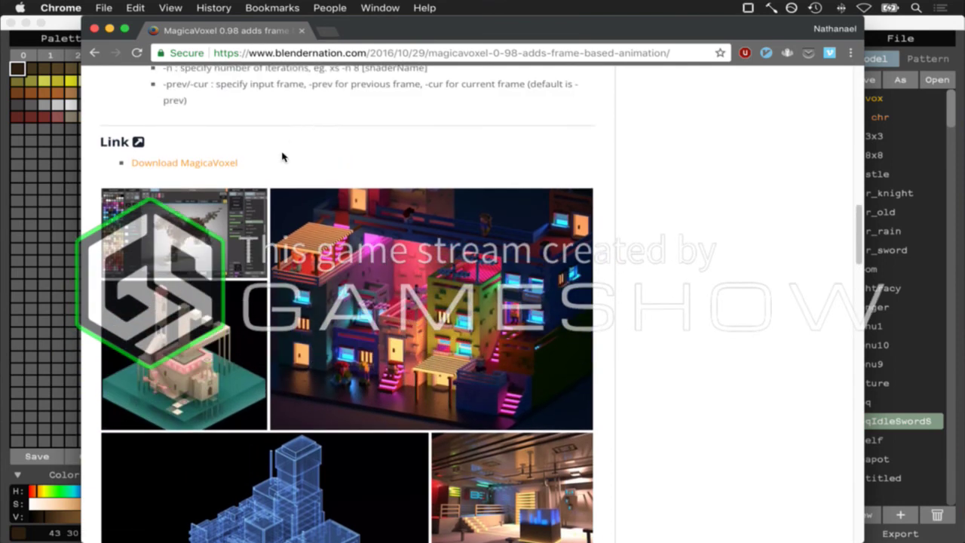
scroll(283, 156, up, 15)
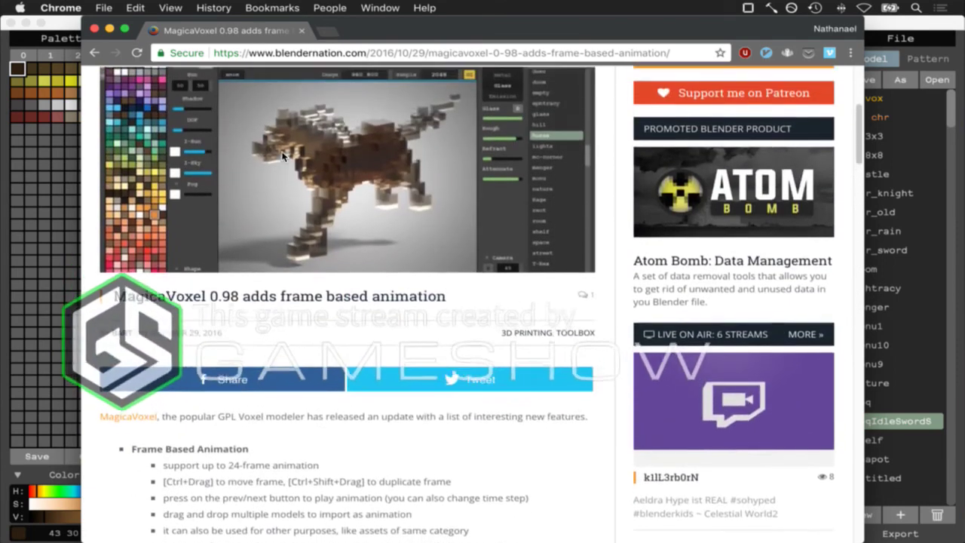
scroll(281, 158, up, 6)
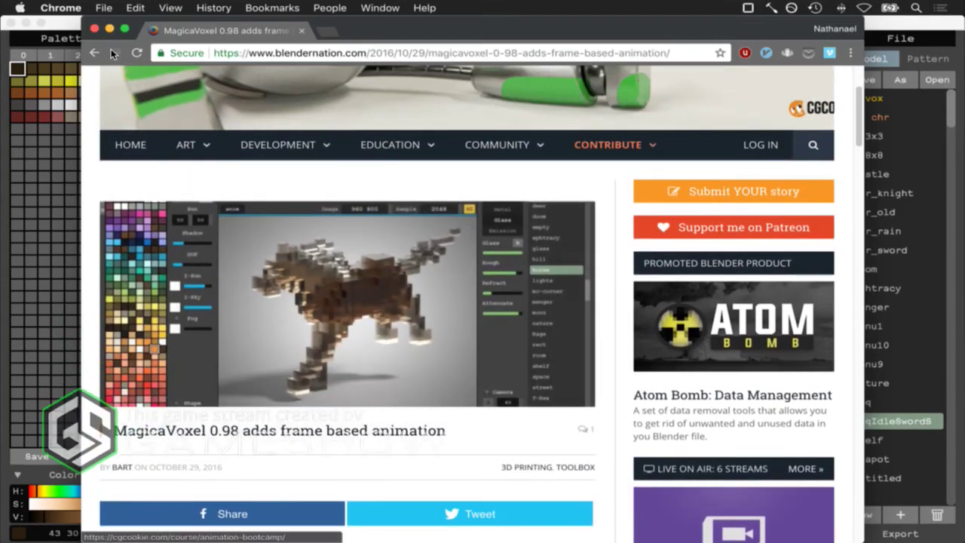
click(95, 53)
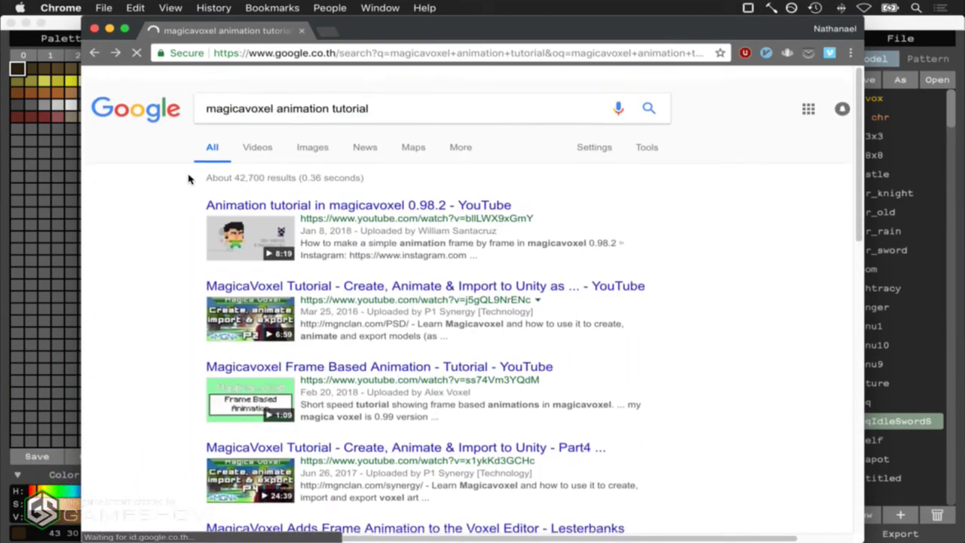
click(276, 193)
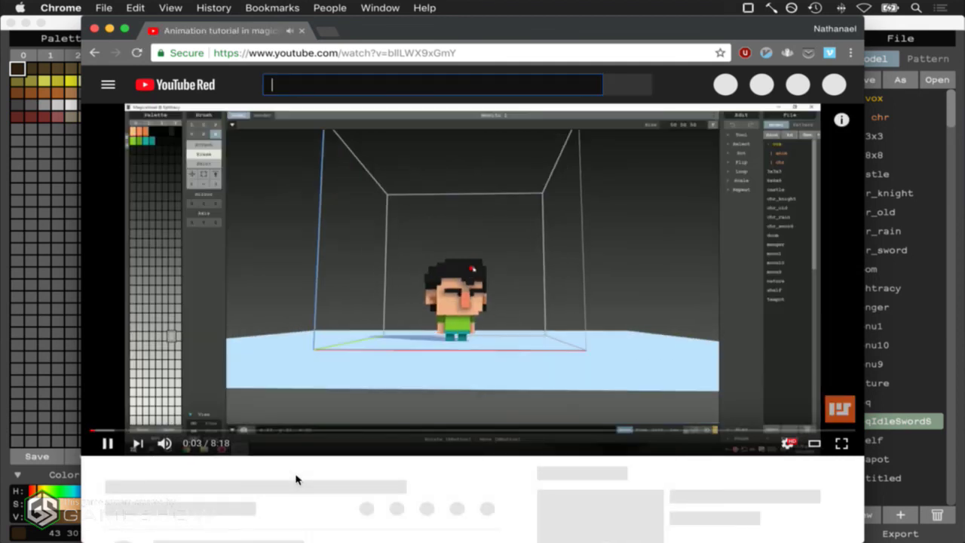
click(164, 443)
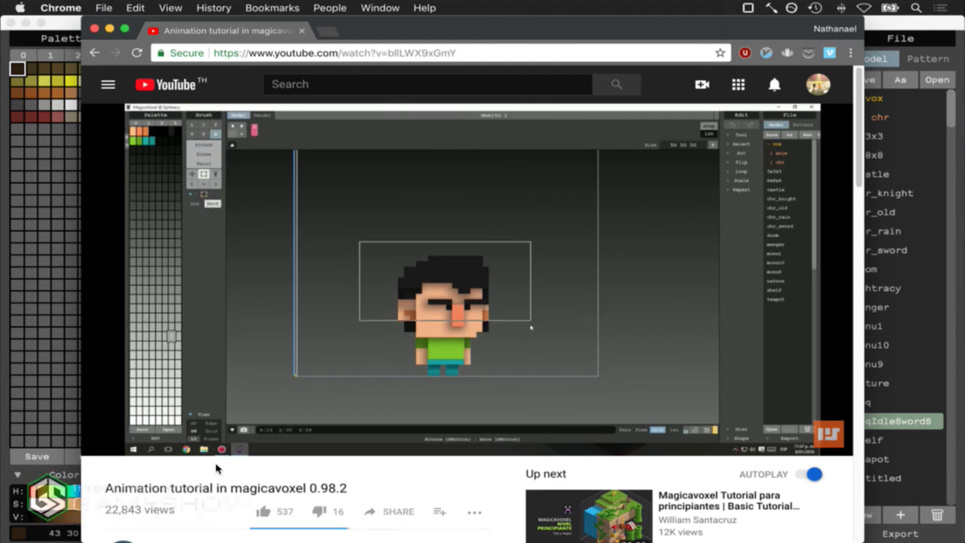
click(110, 448)
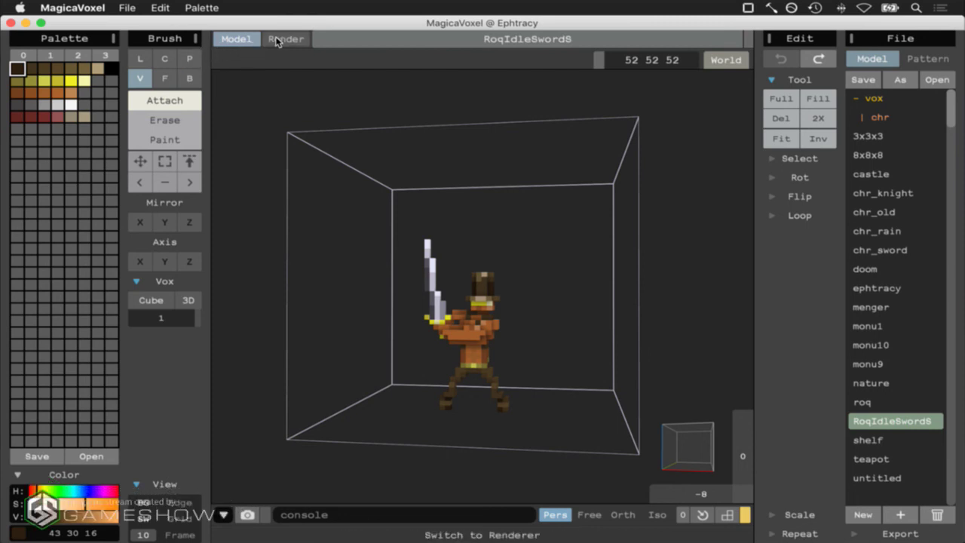
Check the installed version in MagicaVoxel's About window and close that window
click(201, 7)
mouse_move(172, 9)
mouse_move(134, 8)
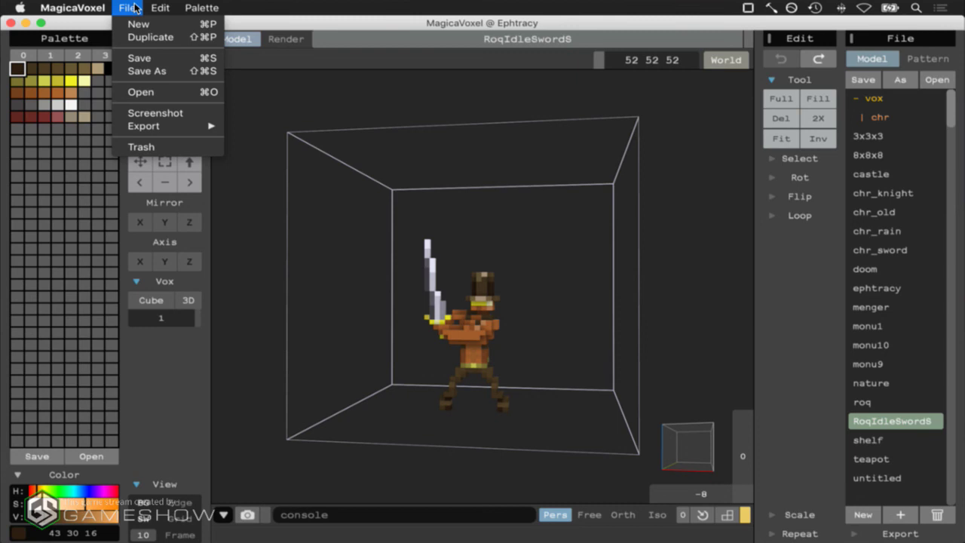
mouse_move(90, 9)
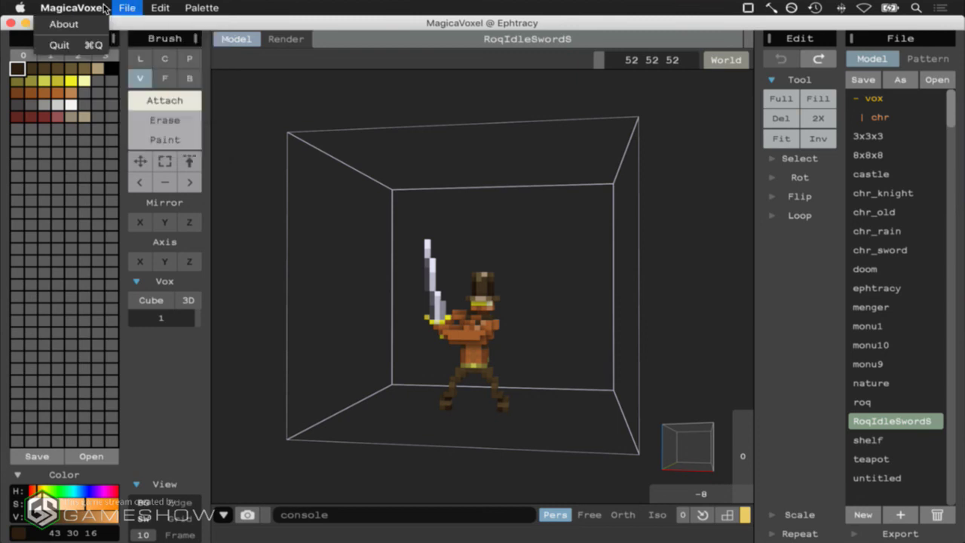
click(66, 25)
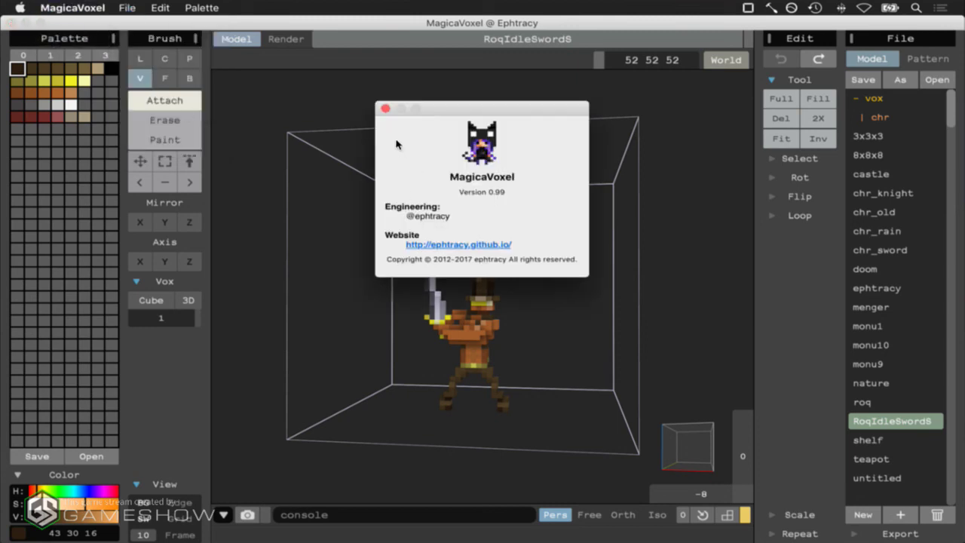
click(386, 109)
Switch back to Chrome, glance at the video description and search the web for "magicavoxel mac animation" in a new tab
key(super+Tab)
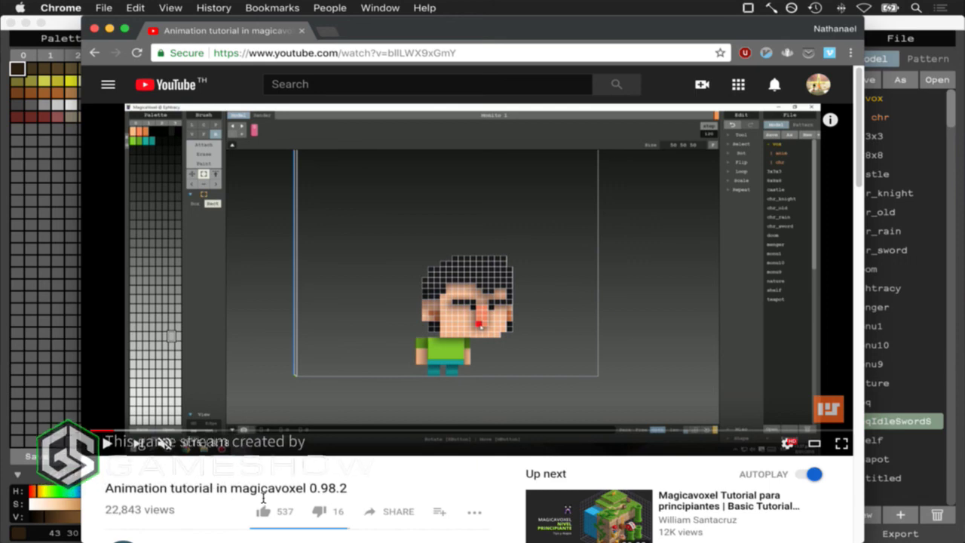
scroll(267, 493, down, 3)
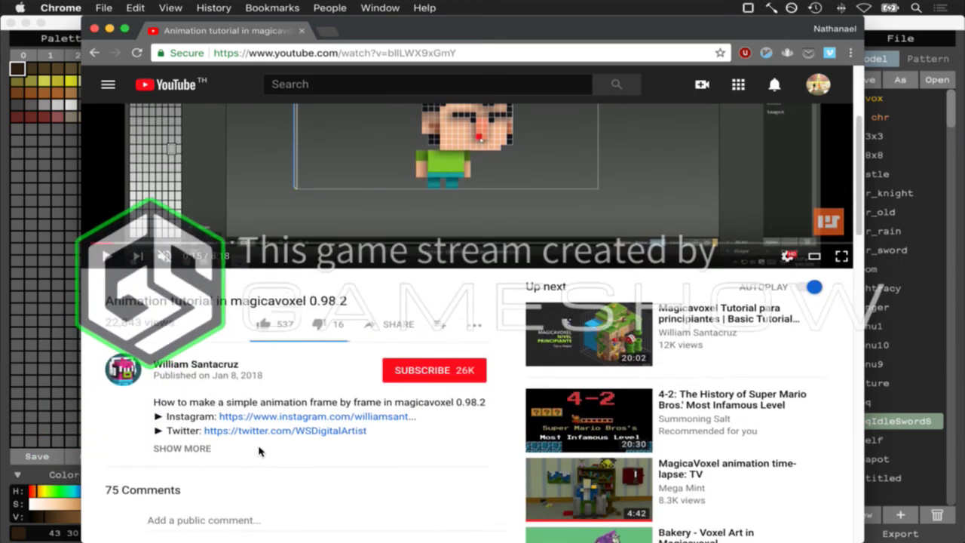
key(super+t)
text(magic)
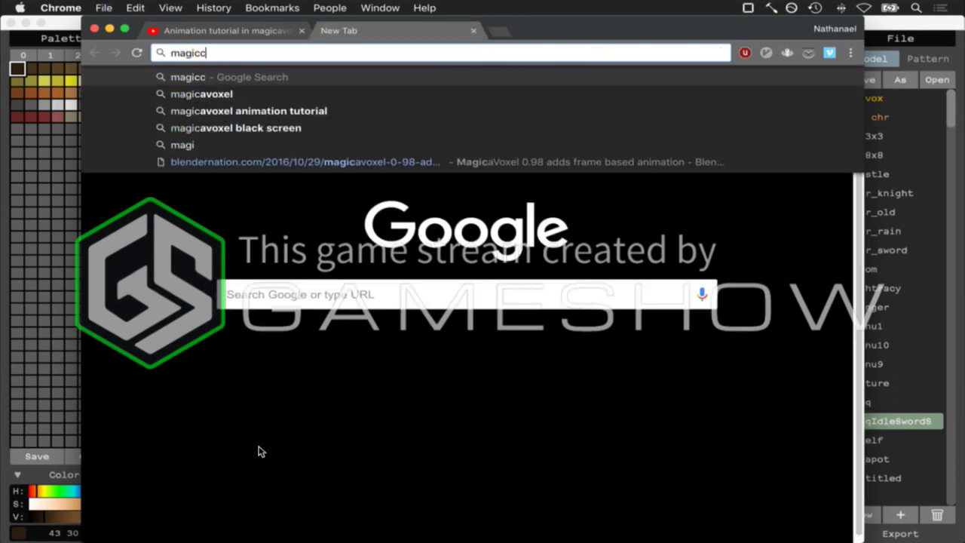
text(avo)
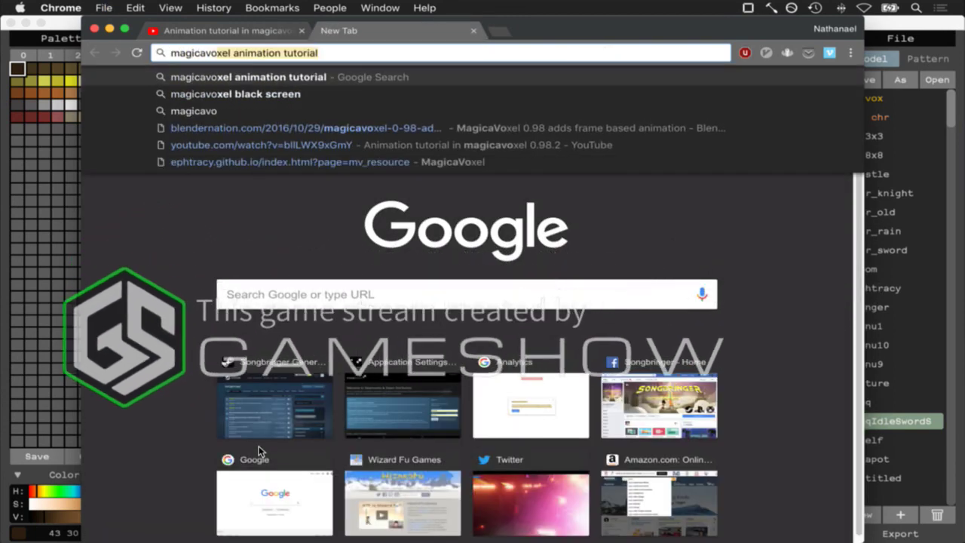
text(xel mac animat)
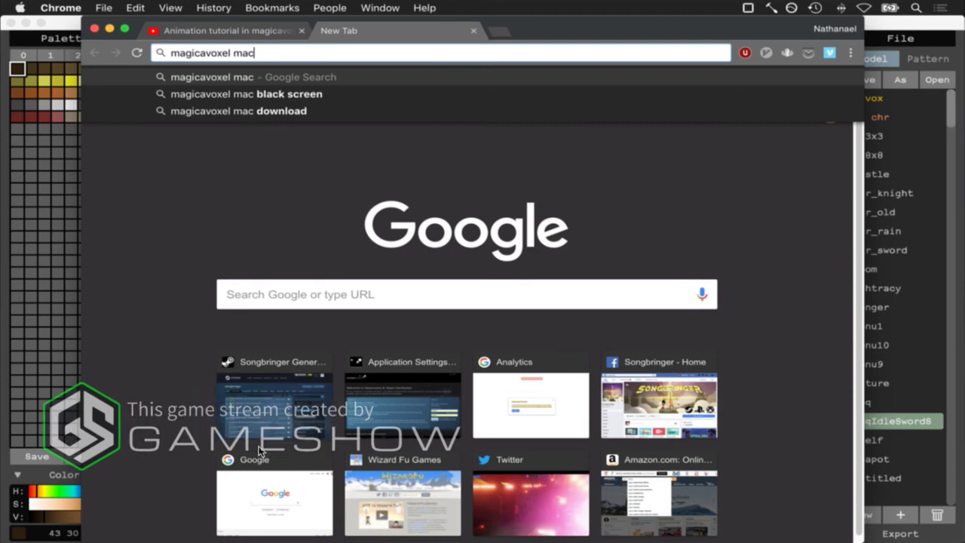
text(ion)
key(Return)
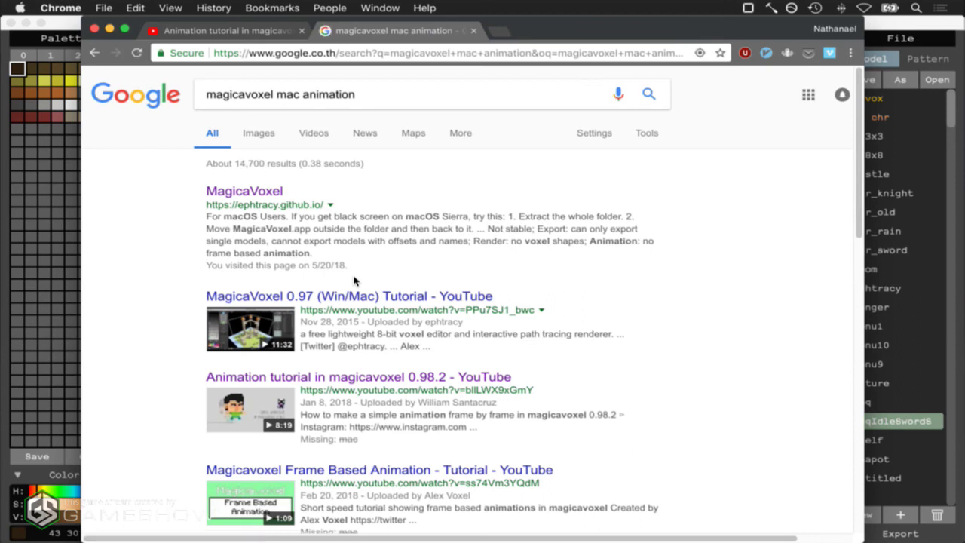
Highlight the animation note in the MagicaVoxel result, open the ephtracy.github.io site and find "no fra" on the page
scroll(353, 280, down, 1)
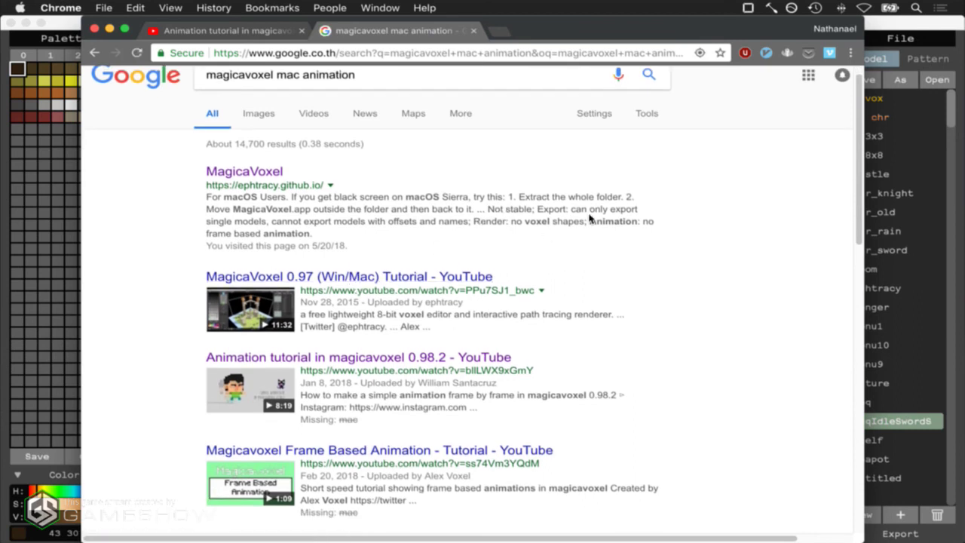
drag(590, 222, 609, 241)
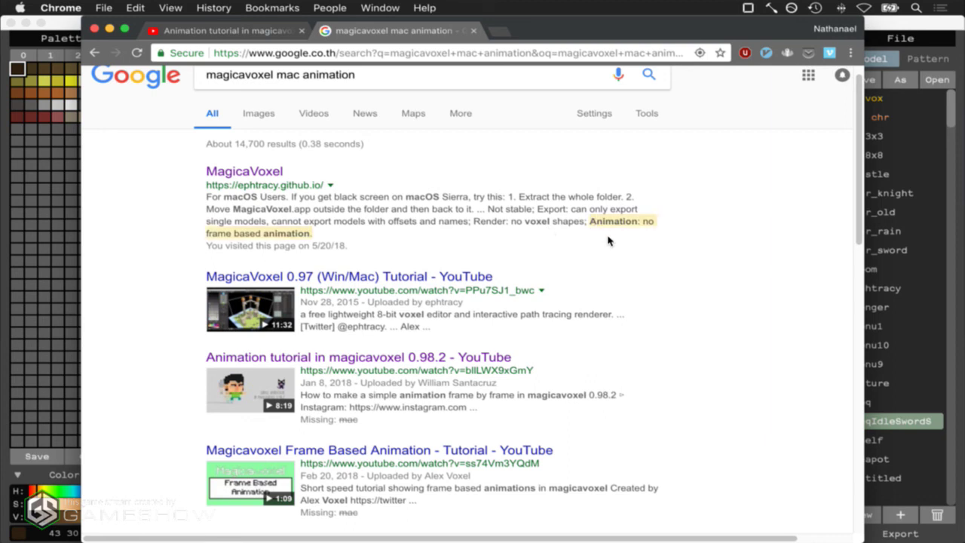
click(270, 174)
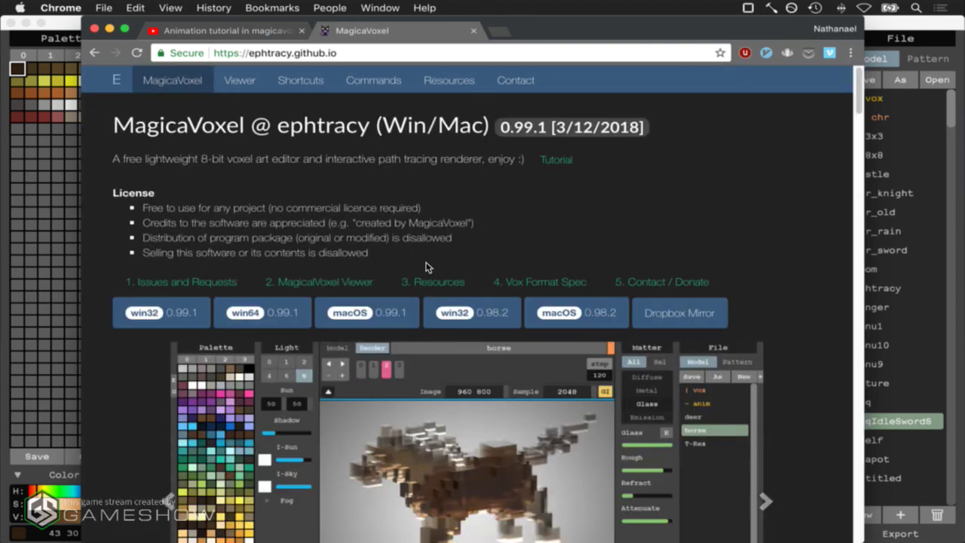
key(super+f)
text(no fra)
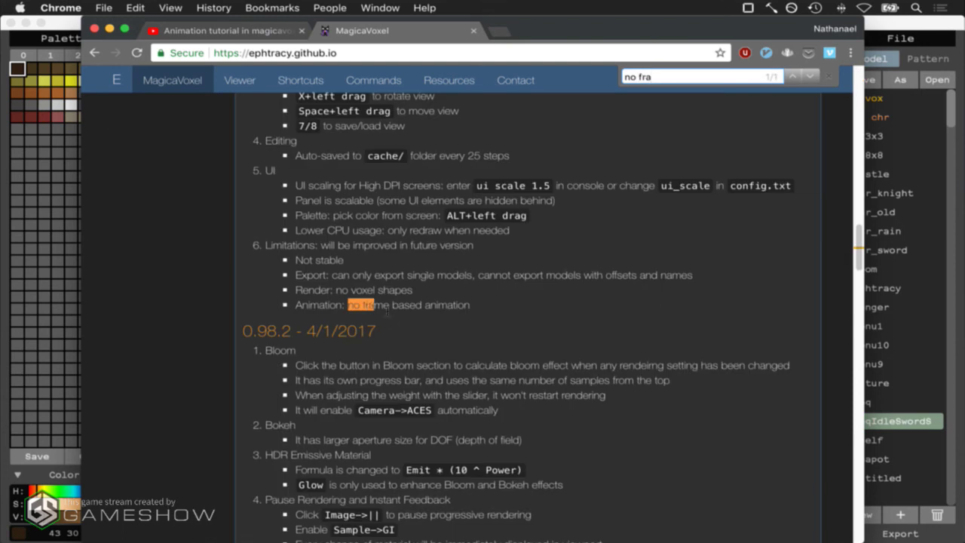
Read the update log for versions 0.99.1 and 0.99, including the Limitations entry on frame based animation
scroll(386, 310, up, 10)
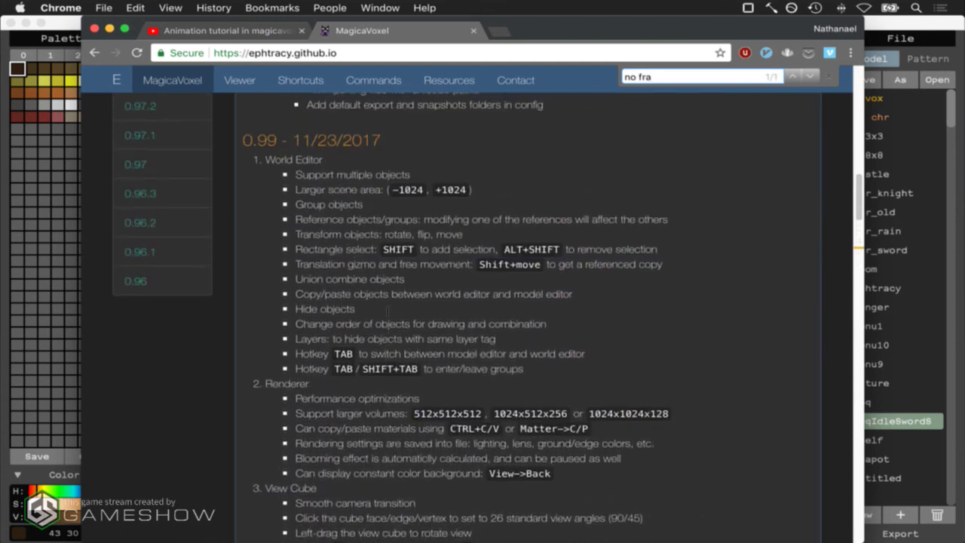
scroll(386, 310, up, 1)
scroll(387, 310, up, 7)
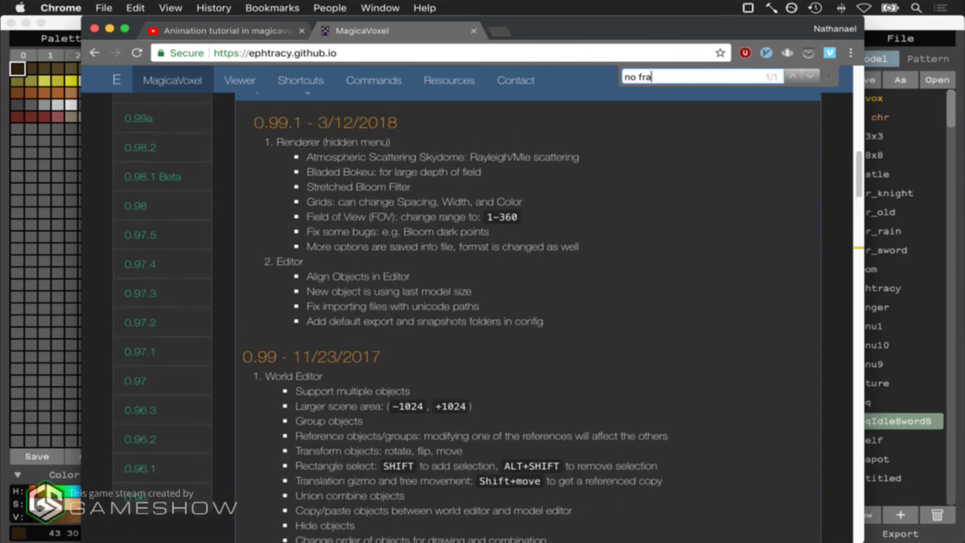
scroll(387, 301, down, 15)
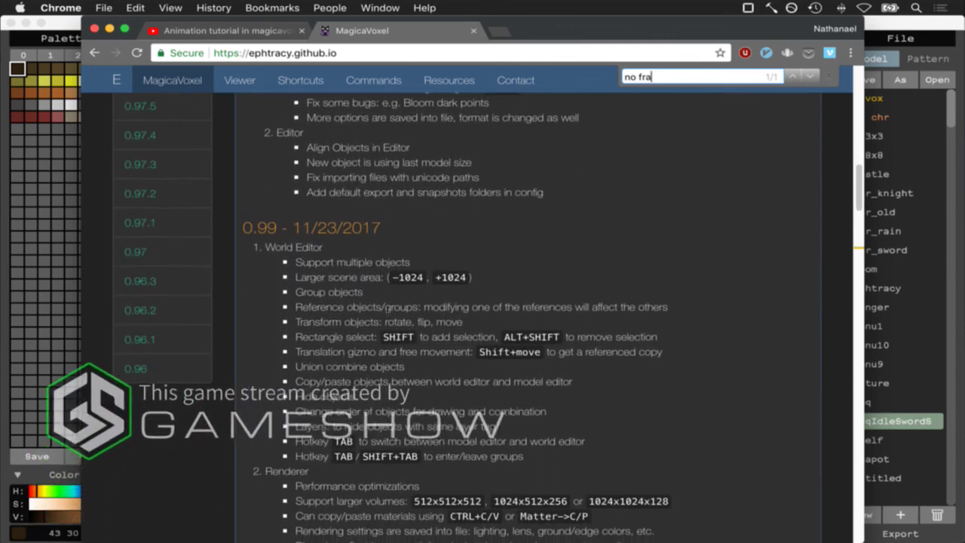
scroll(386, 301, down, 5)
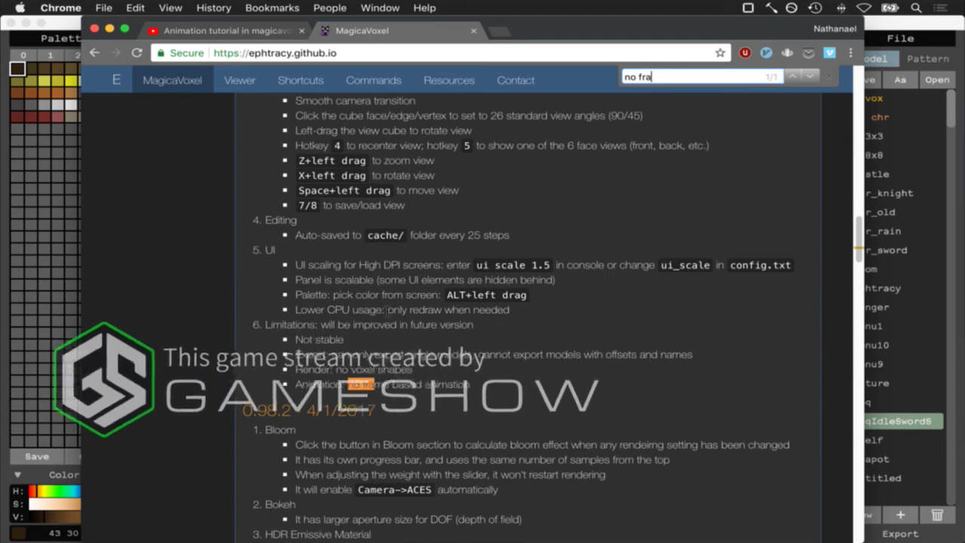
scroll(387, 309, down, 4)
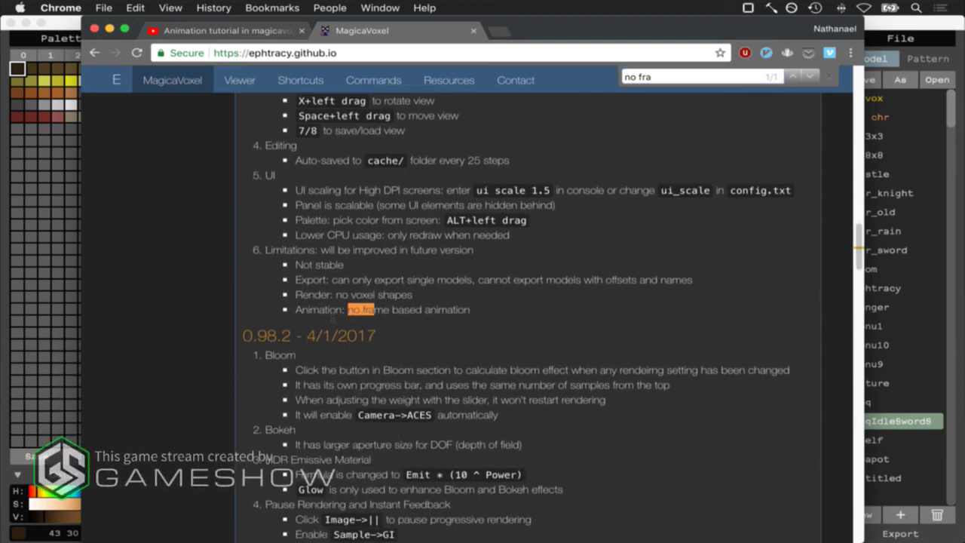
drag(327, 315, 399, 316)
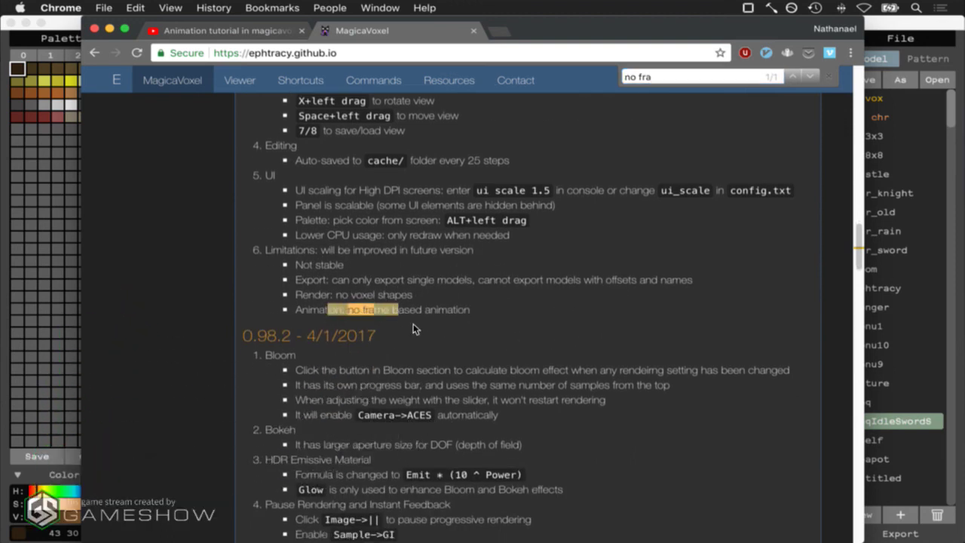
Download the macOS 0.98.2 build, reveal its zip in the Downloads folder, extract it and locate the MagicaVoxel-0.98.2-mac folder
scroll(413, 329, up, 10)
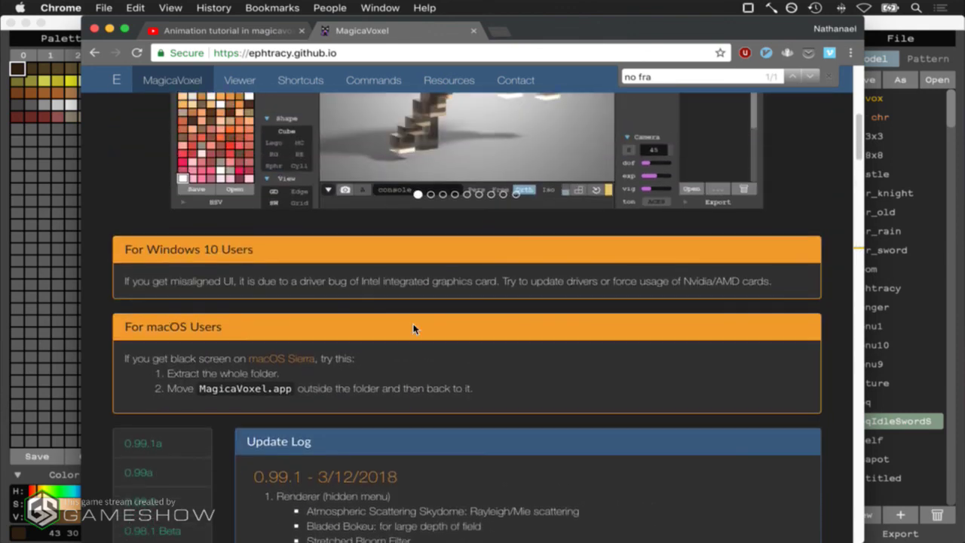
scroll(413, 328, up, 8)
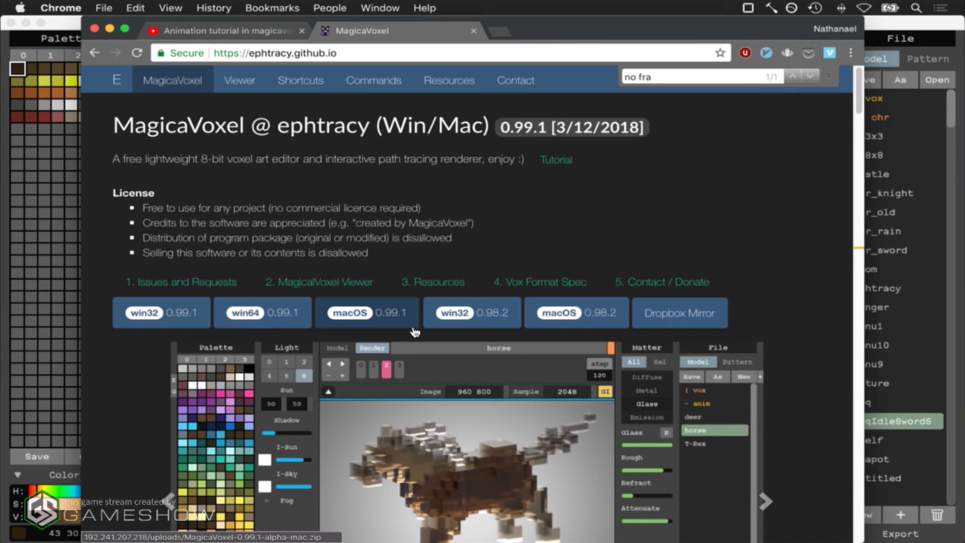
click(609, 315)
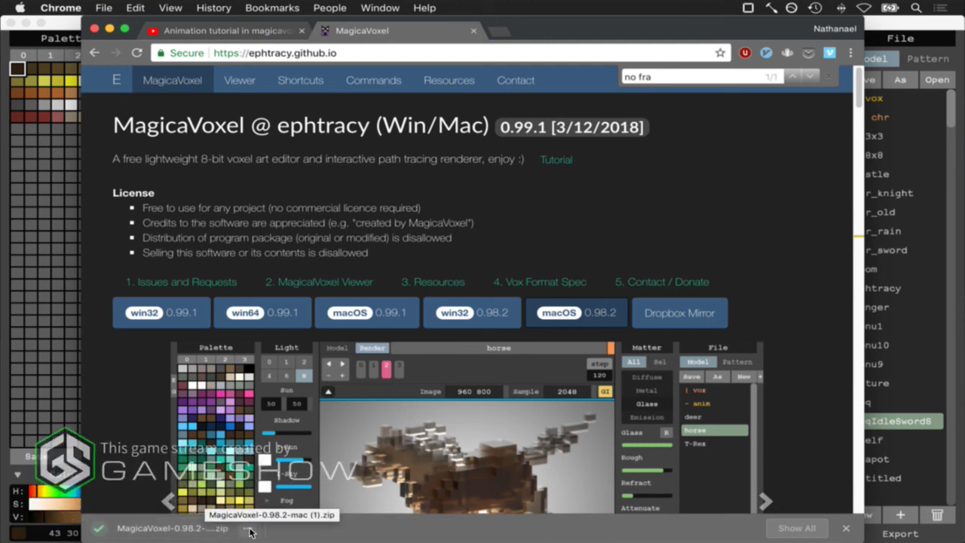
click(249, 529)
click(283, 490)
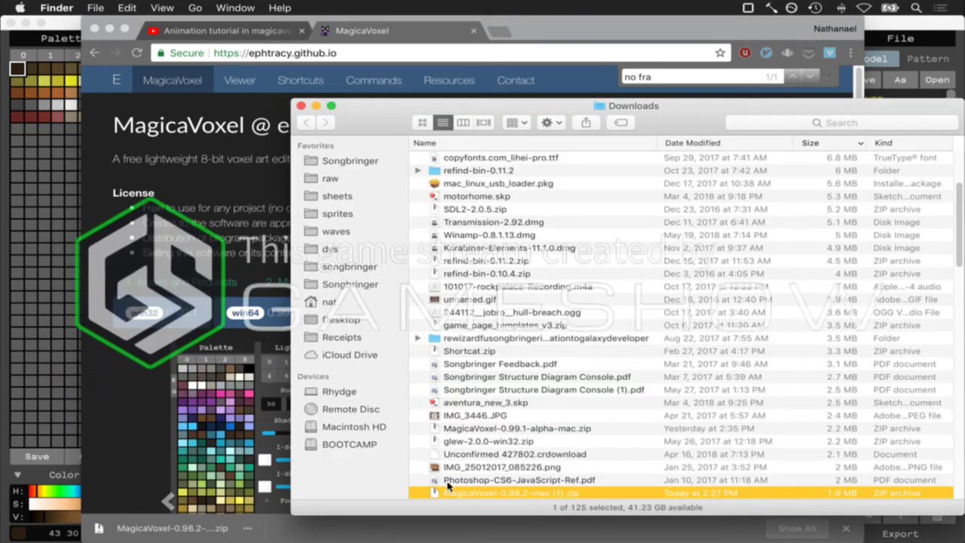
double_click(508, 490)
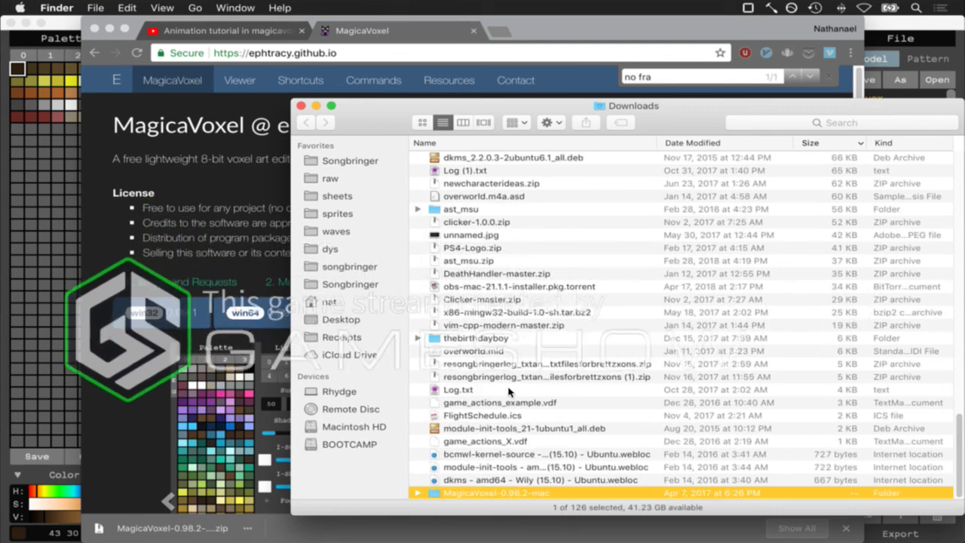
scroll(497, 362, up, 10)
scroll(509, 390, up, 10)
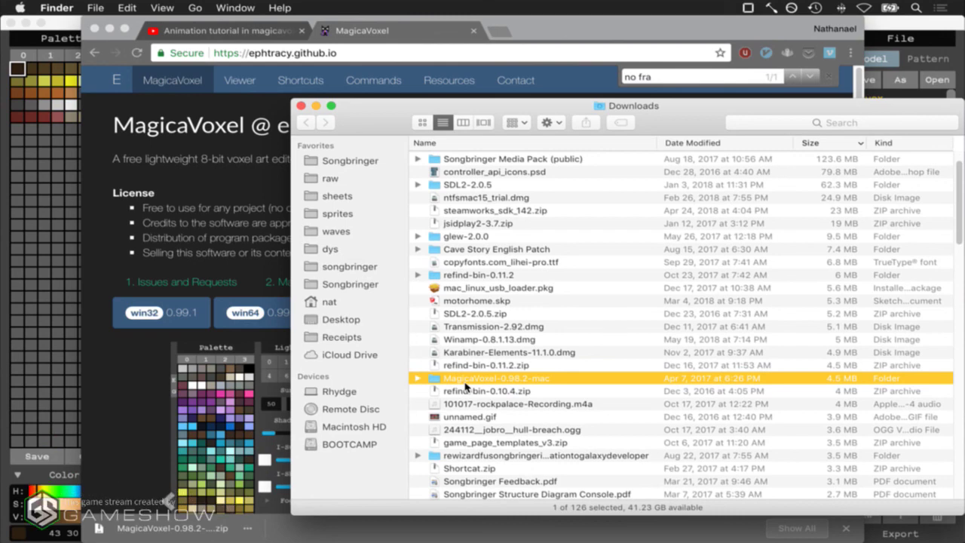
Open the Applications folder of Macintosh HD in a second Finder window
key(super+n)
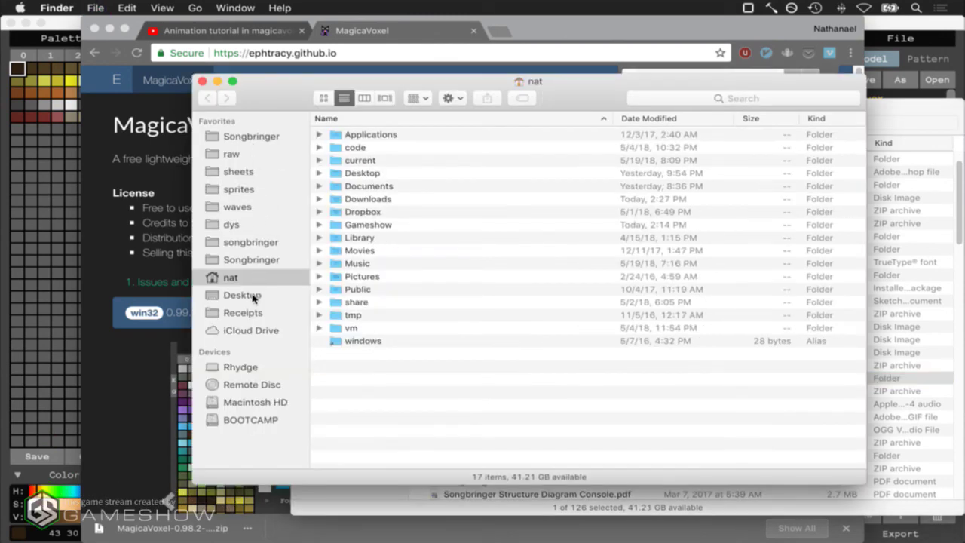
click(248, 402)
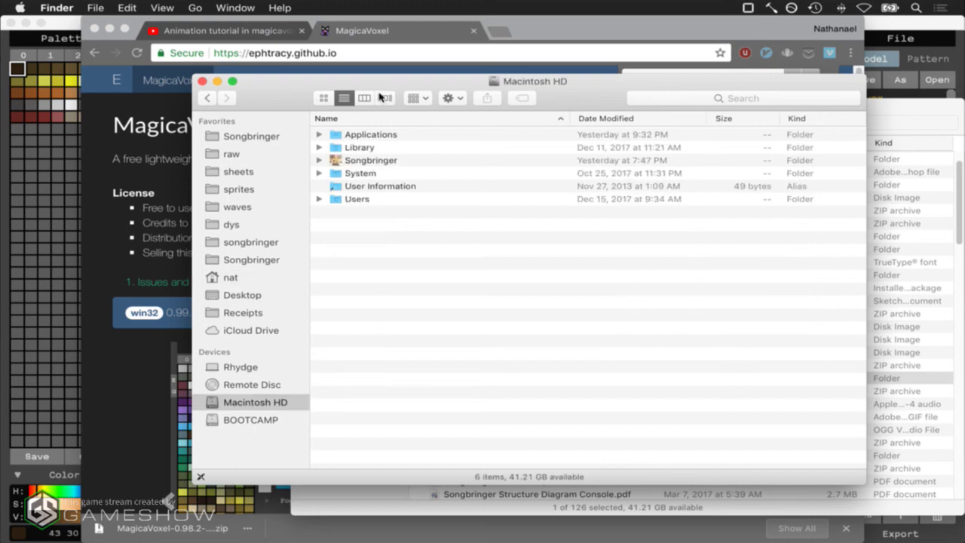
click(362, 134)
key(super+Down)
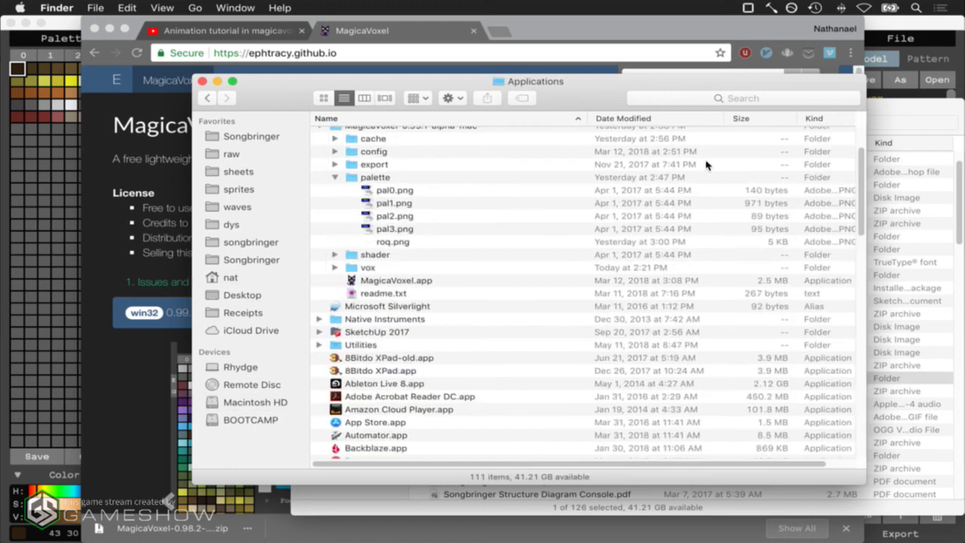
Move the MagicaVoxel-0.98.2-mac folder from the Downloads window into the Applications folder
click(866, 117)
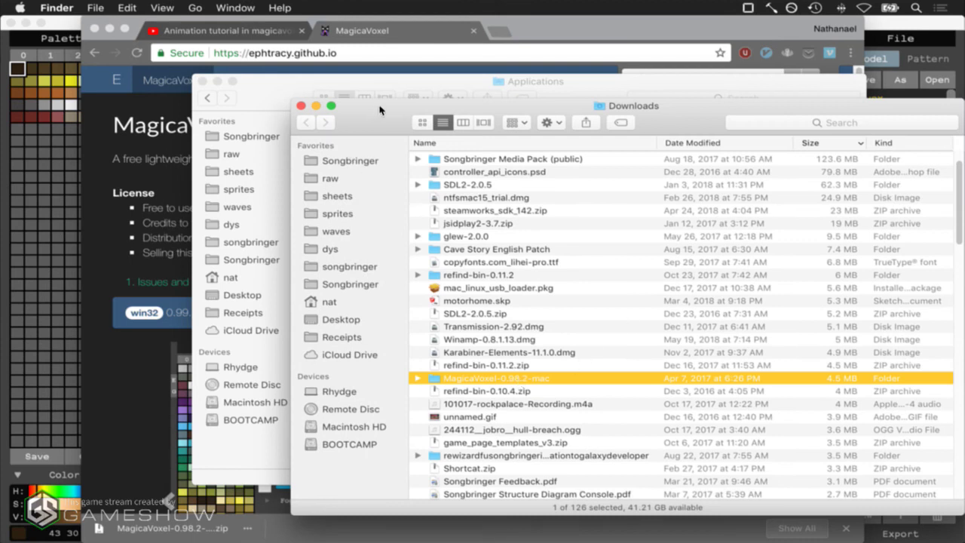
drag(376, 111, 512, 89)
drag(595, 361, 379, 367)
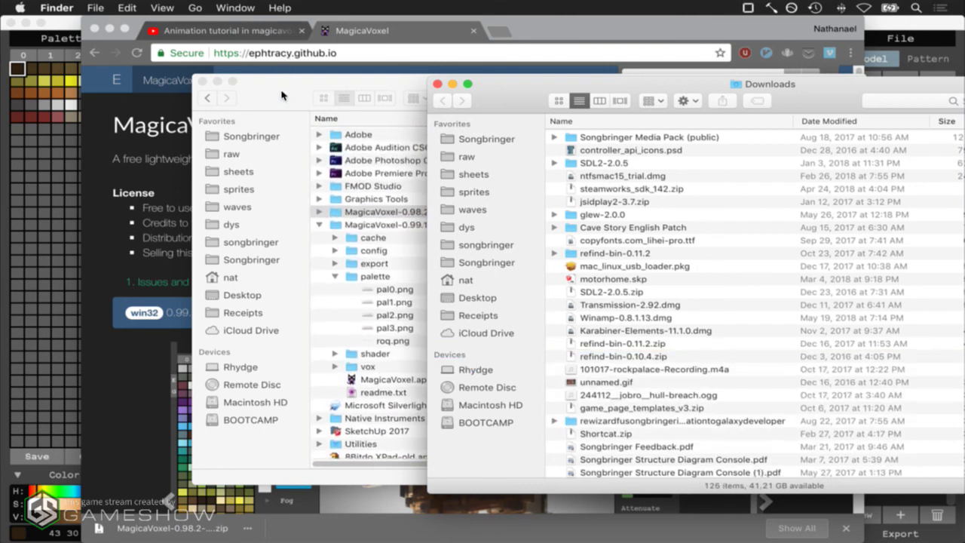
Expand the MagicaVoxel-0.98.2-mac folder in Applications and select its MagicaVoxel.app
click(392, 212)
click(322, 213)
drag(375, 305, 435, 212)
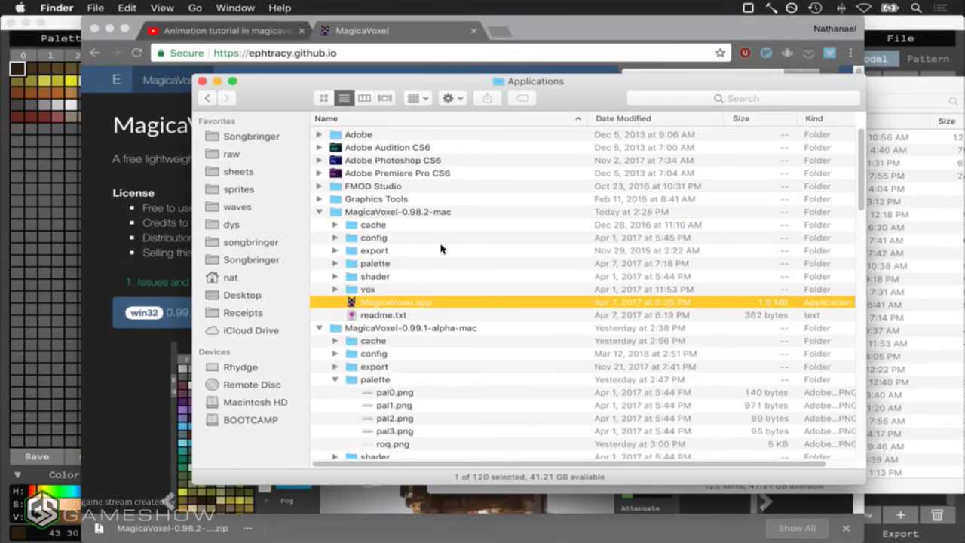
Switch to the running MagicaVoxel and quit it
click(63, 34)
click(60, 7)
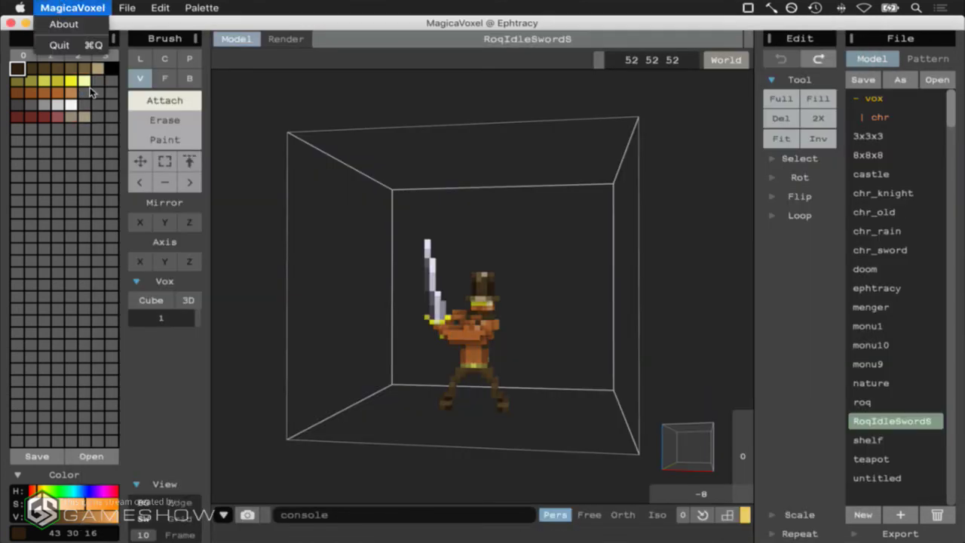
click(81, 46)
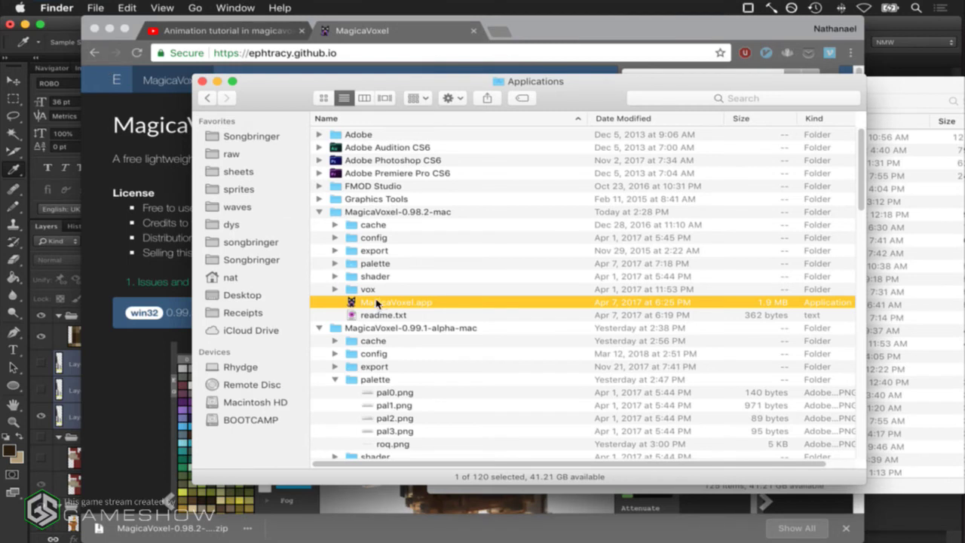
Copy roq.png from the MagicaVoxel-0.99.1-alpha-mac palette folder into the palette folder of MagicaVoxel-0.98.2-mac
scroll(377, 303, down, 3)
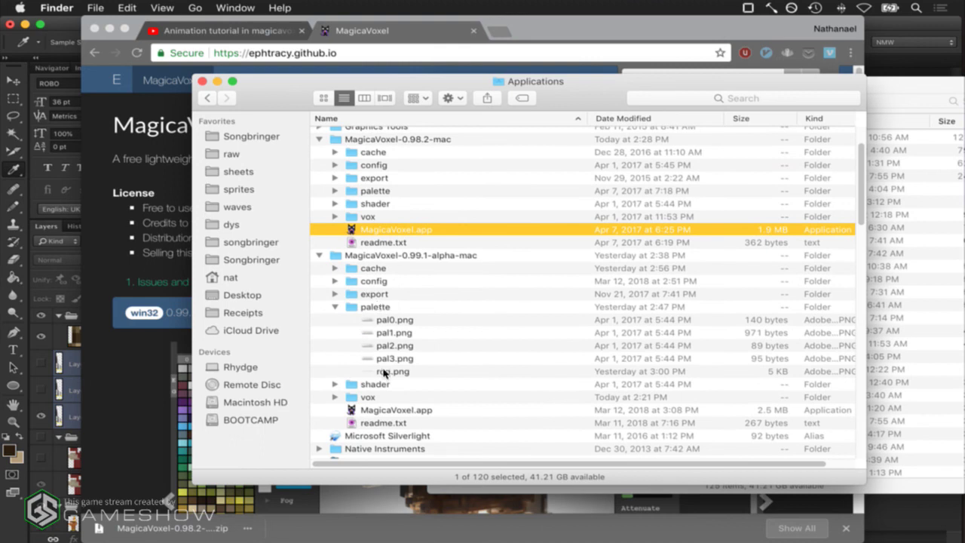
drag(384, 373, 376, 191)
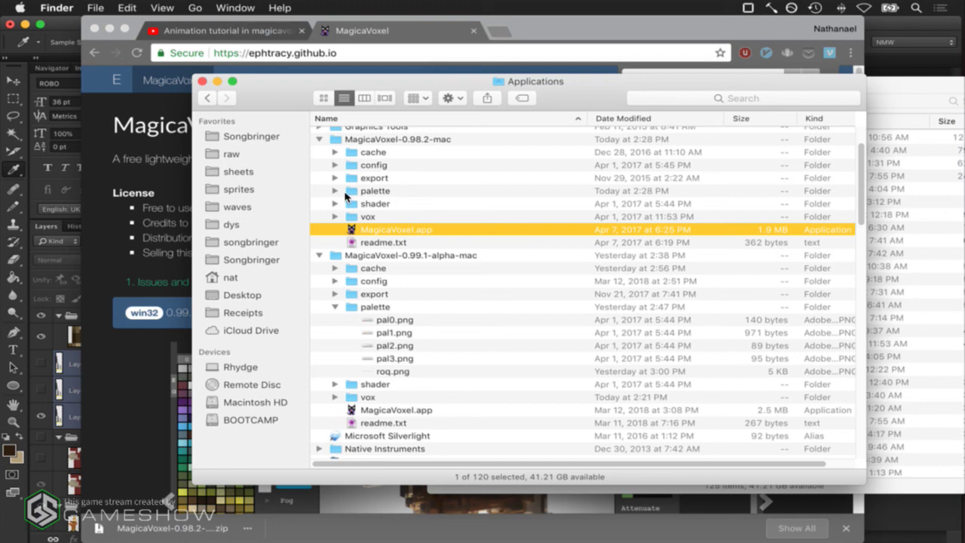
Expand the vox folder of MagicaVoxel-0.99.1-alpha-mac and copy RoqIdleSwordS.vox to the desktop
click(334, 396)
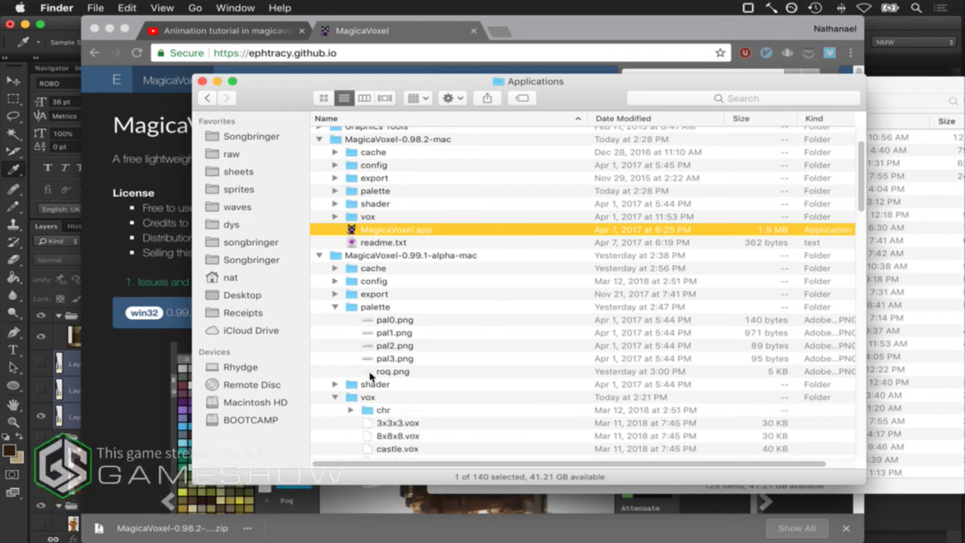
scroll(362, 377, down, 8)
scroll(370, 376, down, 1)
drag(377, 391, 422, 302)
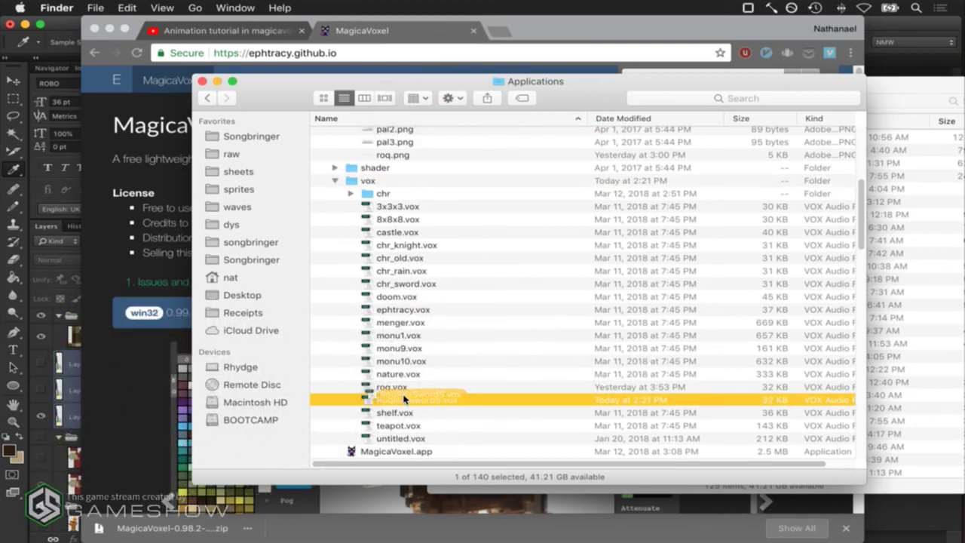
key(F11)
drag(389, 401, 657, 442)
Collapse the vox and palette folders of MagicaVoxel-0.99.1-alpha-mac and open the vox folder of MagicaVoxel-0.98.2-mac
scroll(414, 323, up, 6)
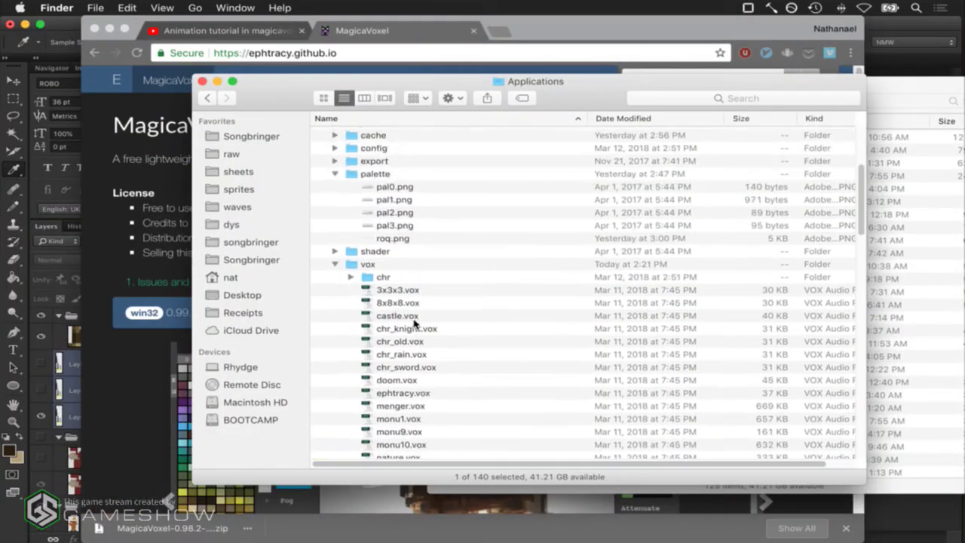
click(336, 389)
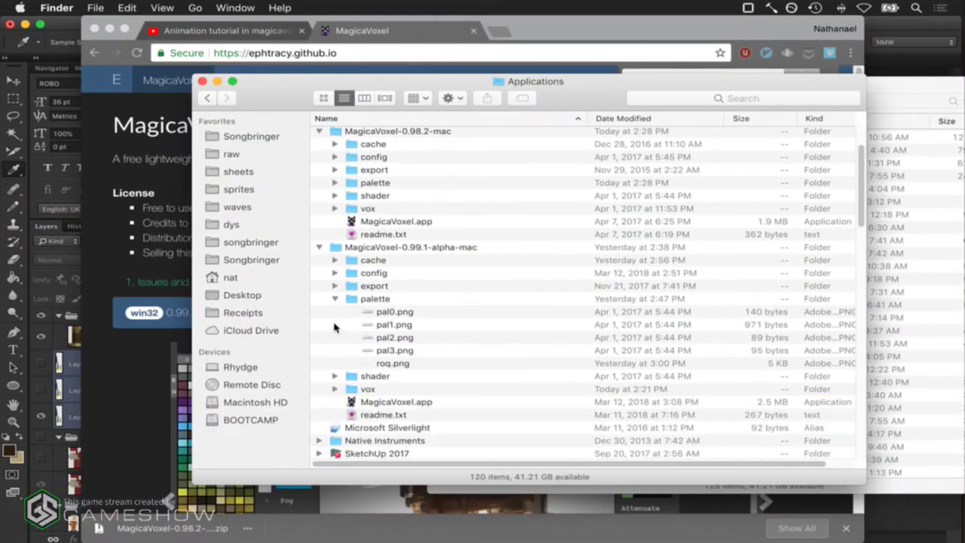
click(334, 298)
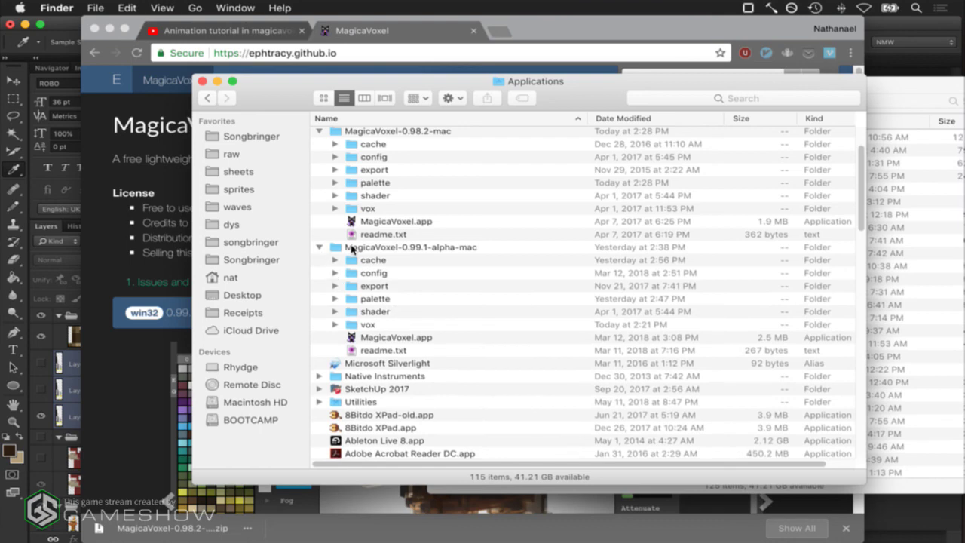
scroll(351, 250, up, 3)
click(330, 278)
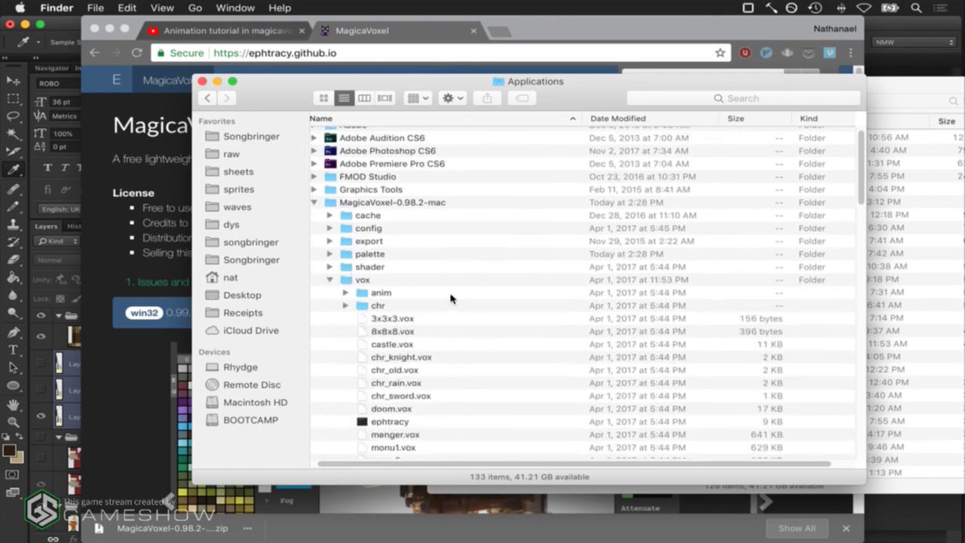
scroll(452, 296, down, 10)
scroll(491, 265, up, 10)
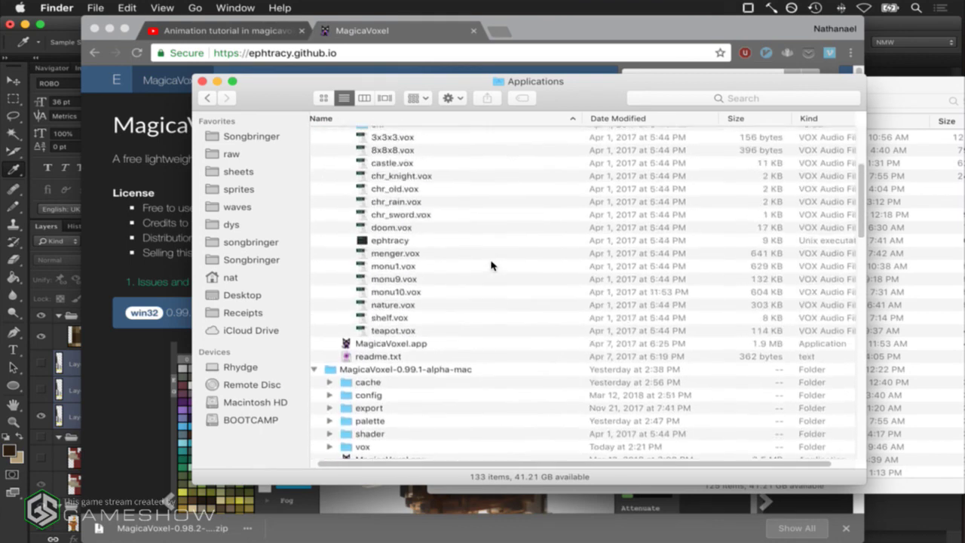
double_click(371, 153)
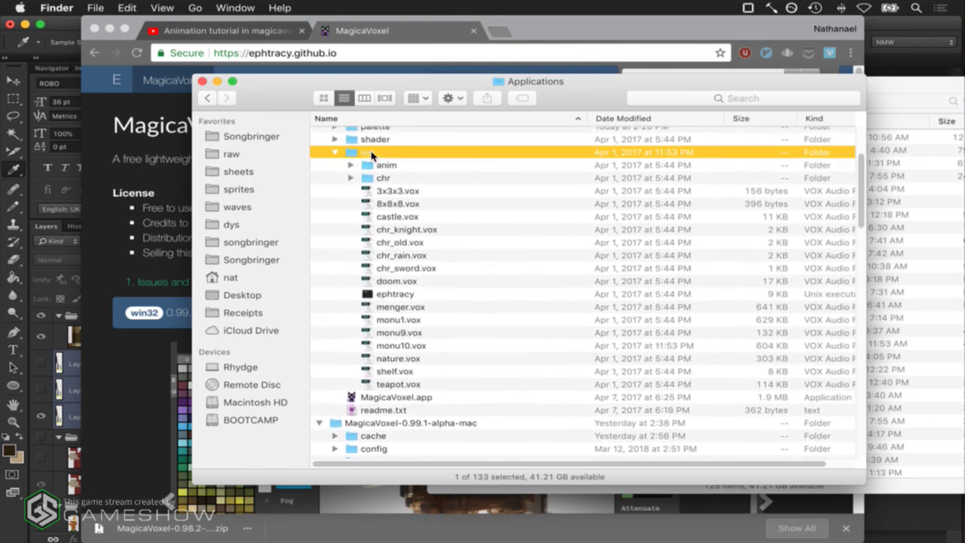
Transfer RoqIdleSwordS.vox from the desktop into the vox folder of MagicaVoxel-0.98.2-mac
key(F11)
drag(721, 317, 795, 471)
drag(523, 365, 474, 263)
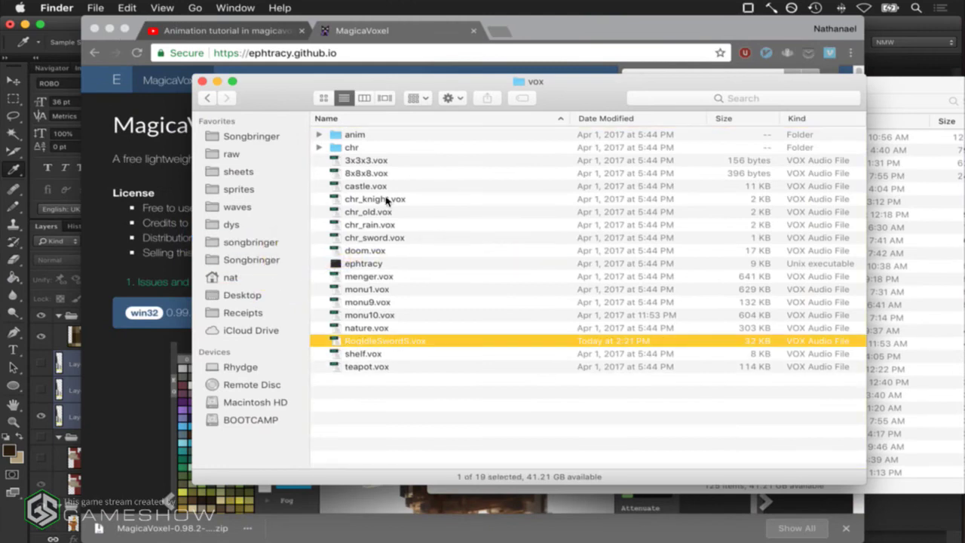
Return to the Applications folder and launch MagicaVoxel.app from MagicaVoxel-0.98.2-mac, allowing it to open
key(super+Tab)
key(super+shift+Tab)
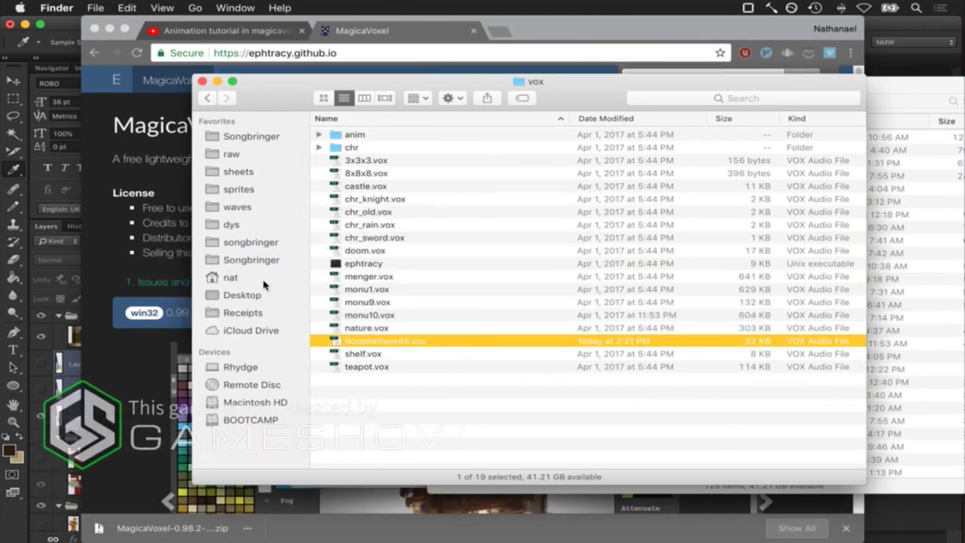
key(super+shift+a)
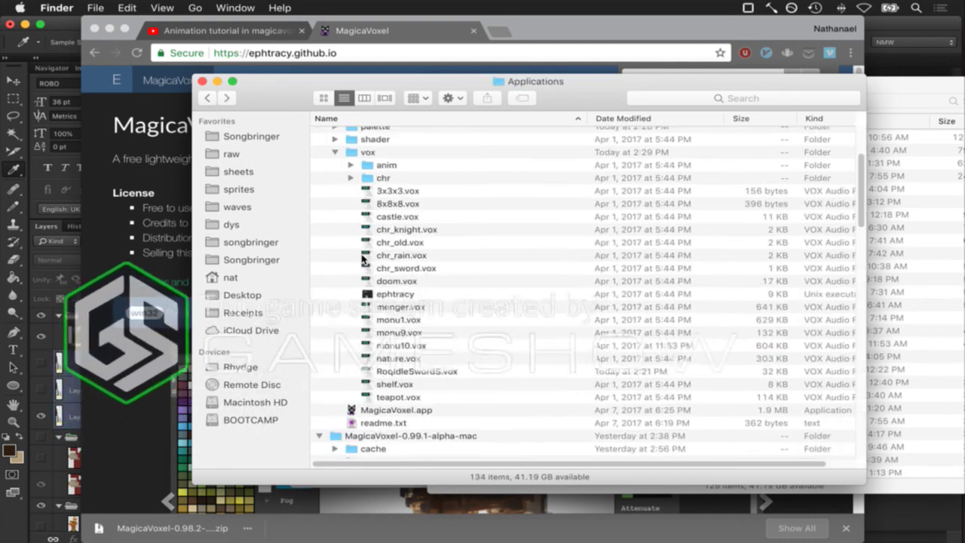
right_click(381, 411)
click(407, 279)
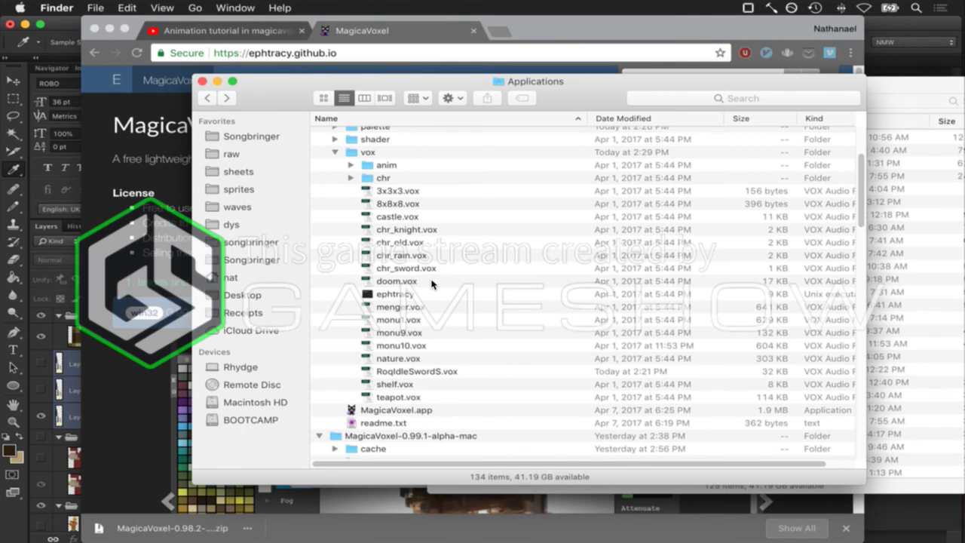
click(528, 229)
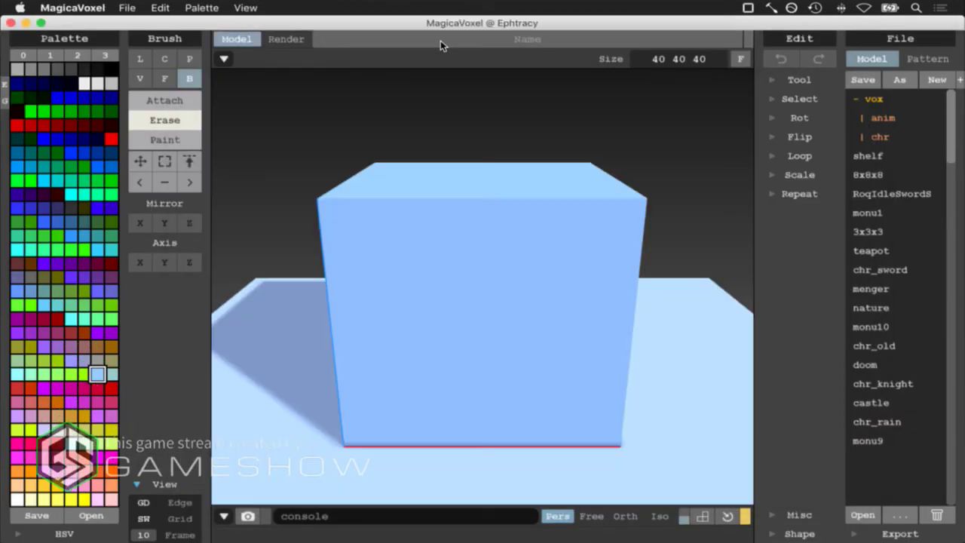
Inspect the animation frame strip, collapse it again and load the RoqIdleSwordS model
click(224, 58)
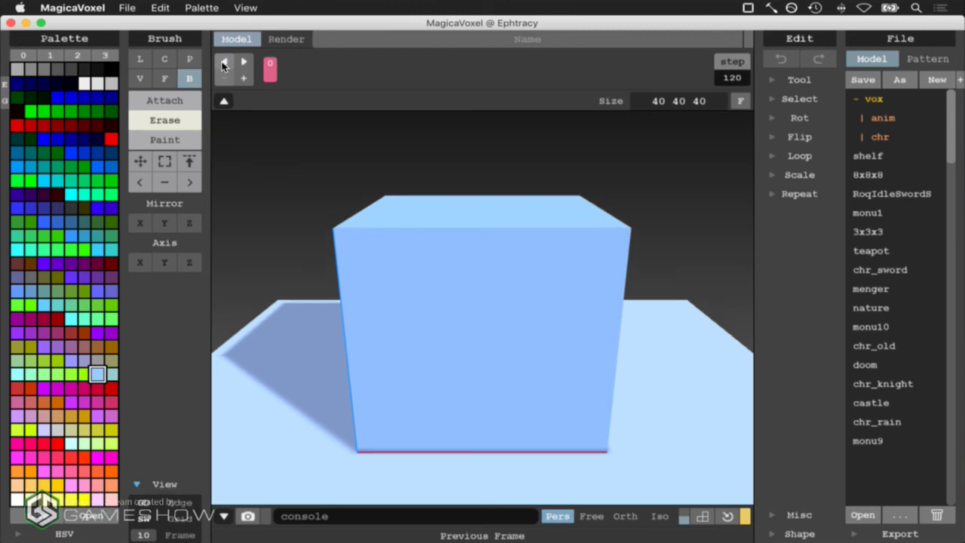
click(224, 100)
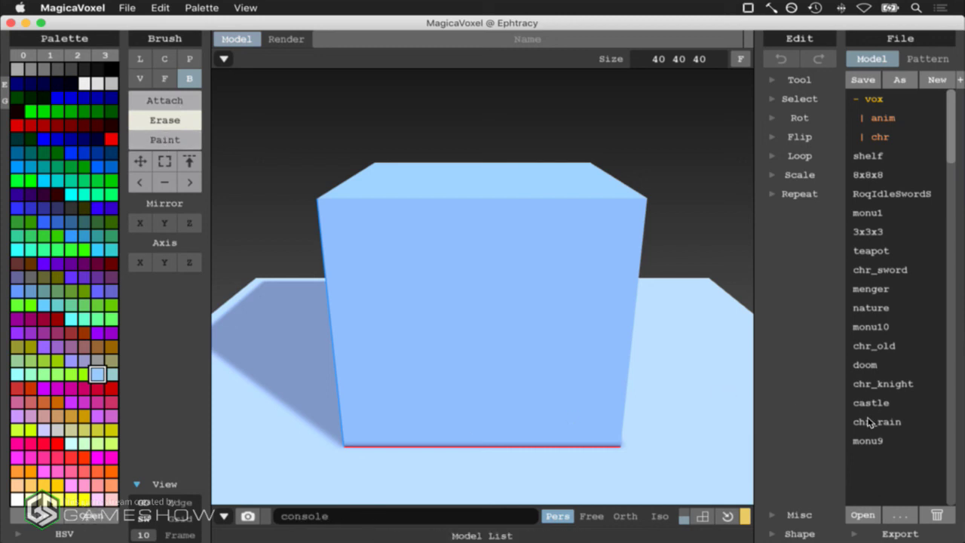
click(892, 194)
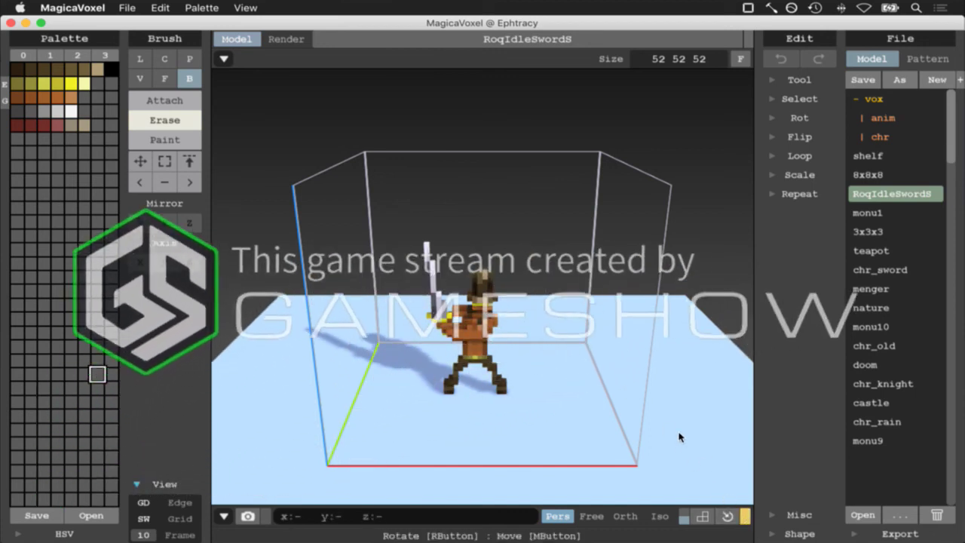
Try the camera ruler around the RoqIdleSwordS viewport and turn it off again
click(702, 516)
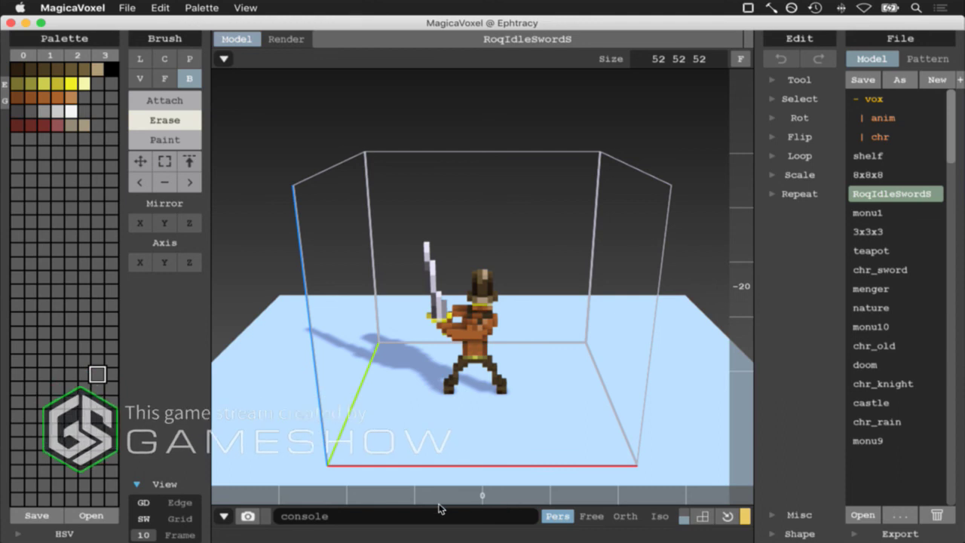
click(702, 517)
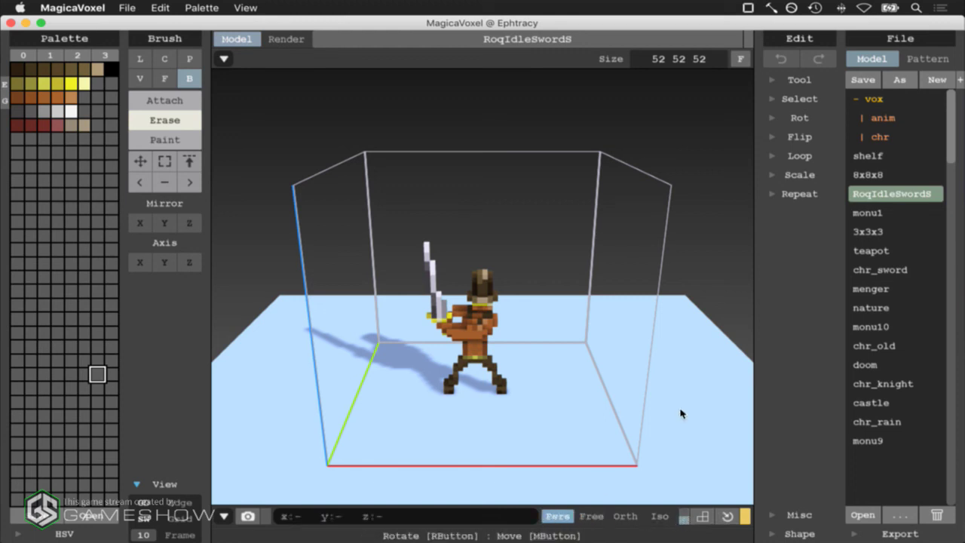
right_drag(681, 413, 681, 413)
Open Activity Monitor, examine the CPU usage of the Gameshow process and switch back to MagicaVoxel
key(super+Tab)
key(Tab)
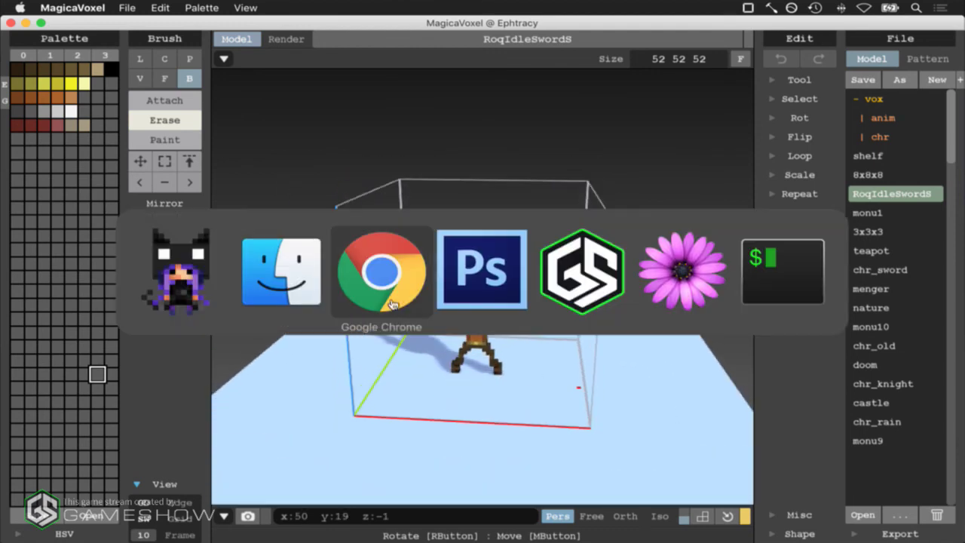
key(shift+Tab)
key(shift+Tab)
key(F4)
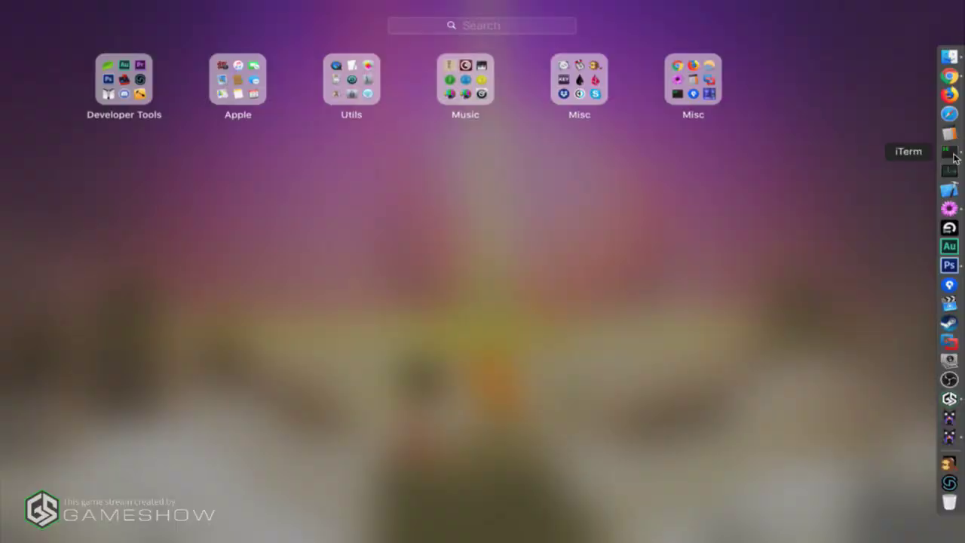
click(834, 259)
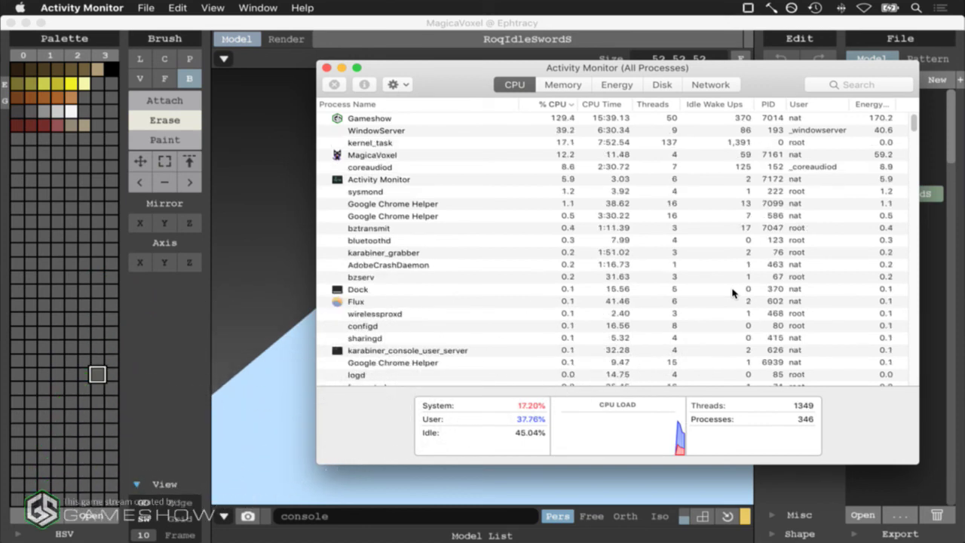
click(442, 119)
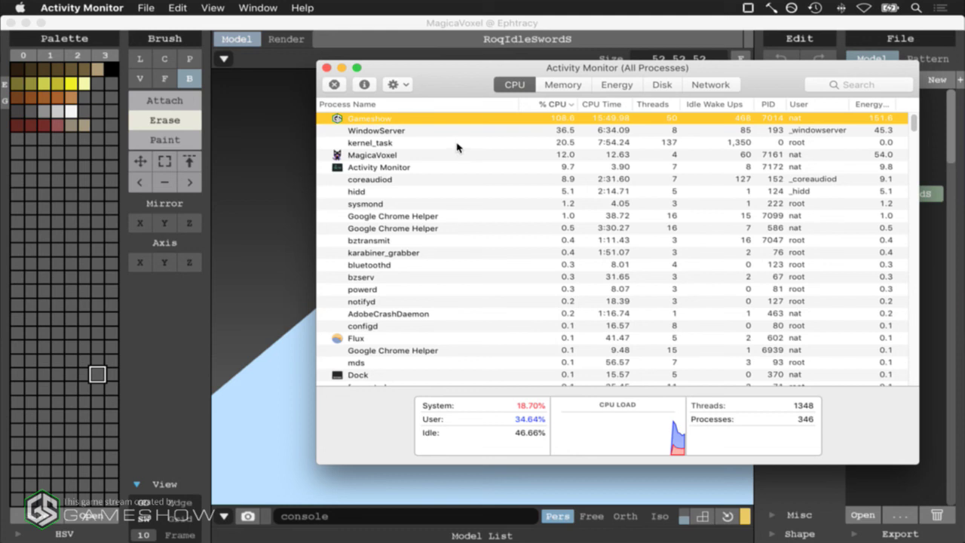
key(super+Tab)
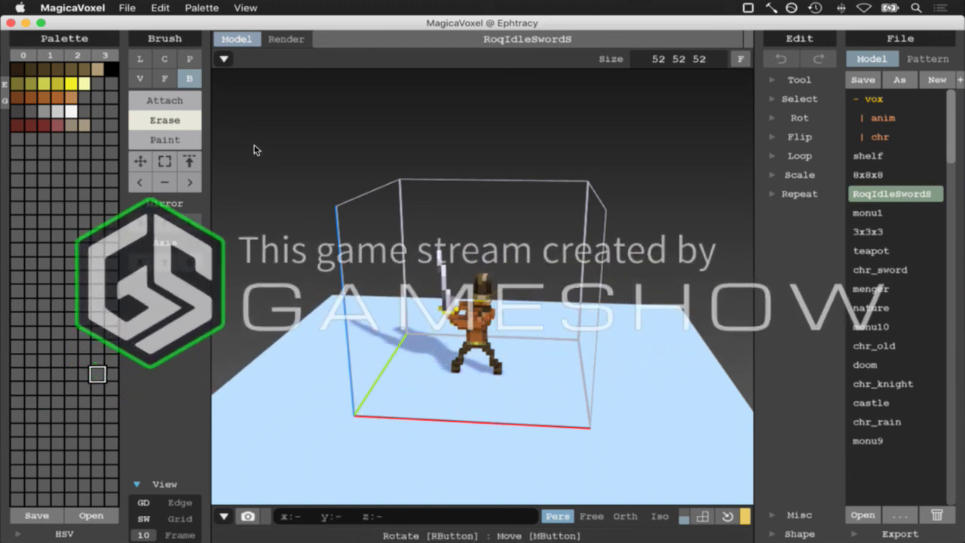
Expand the animation frame strip of RoqIdleSwordS and add a second frame
click(224, 59)
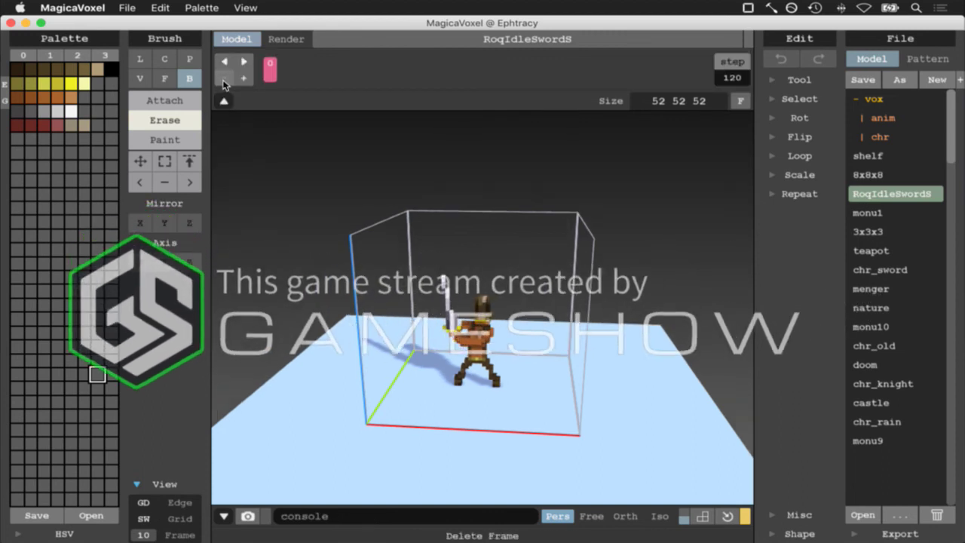
click(242, 78)
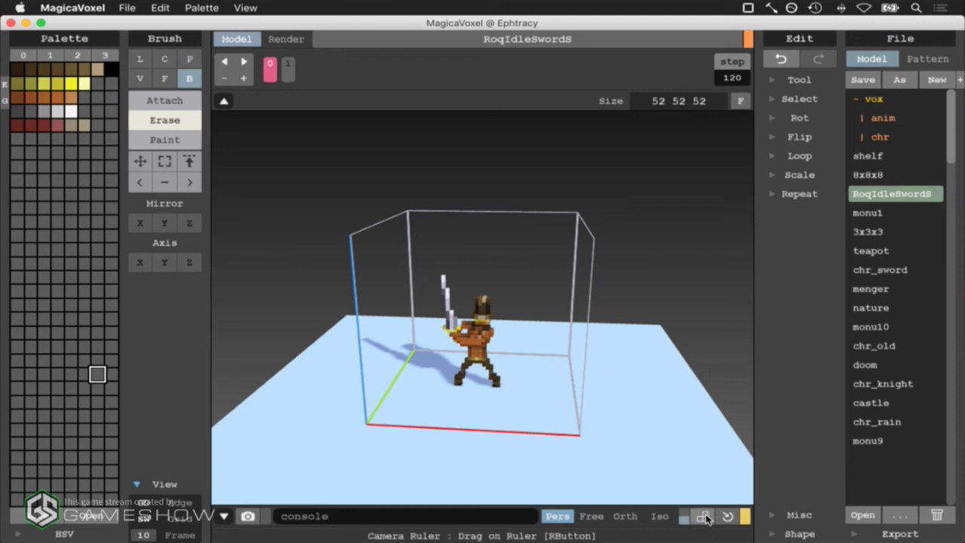
Toggle off the ground display beneath the character in the viewport
right_drag(636, 421, 636, 417)
scroll(635, 417, up, 3)
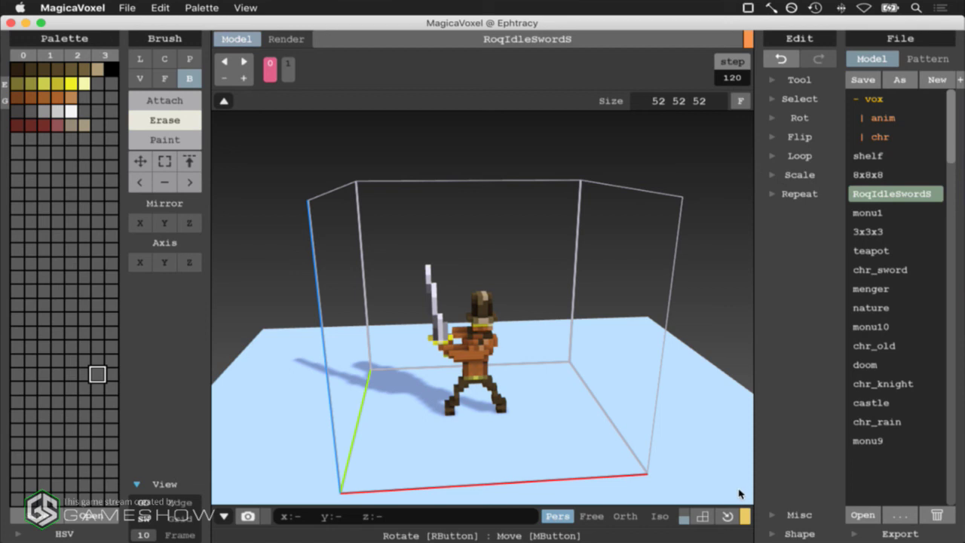
click(249, 6)
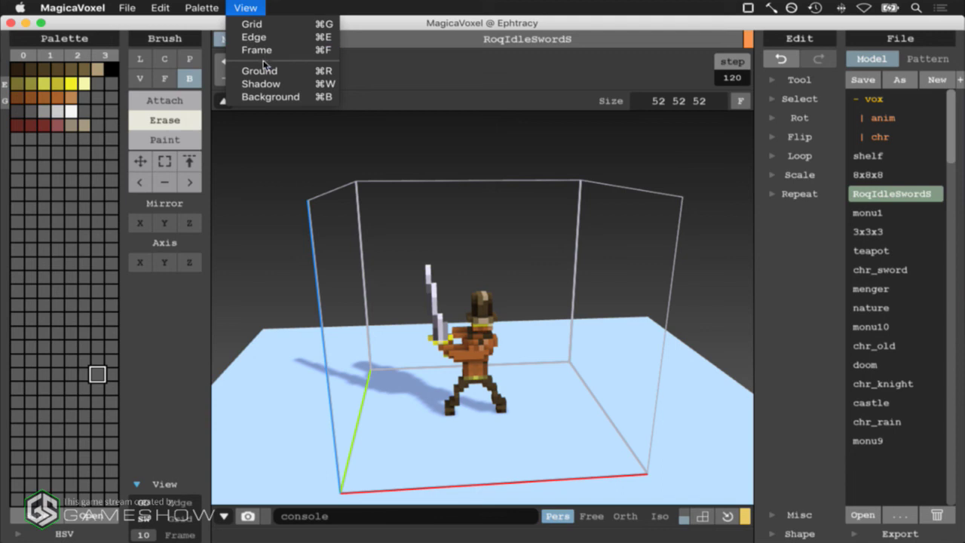
click(262, 71)
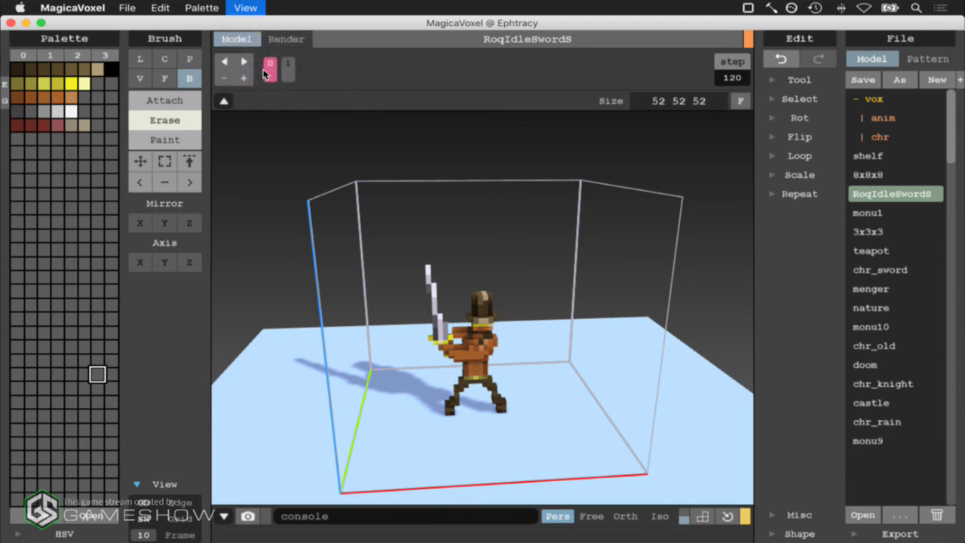
Try turning the shadow and background displays off in the RoqIdleSwordS view, and switch both back on
click(245, 7)
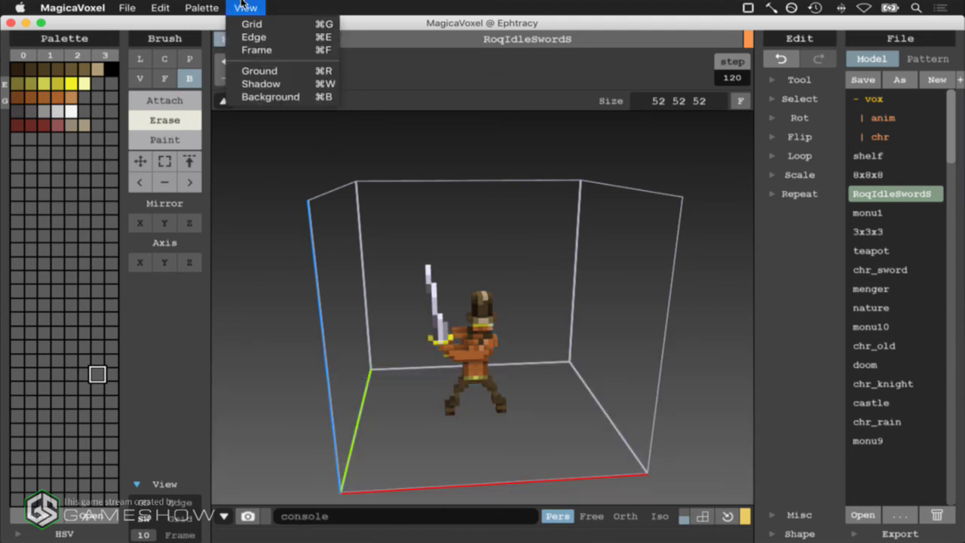
click(249, 85)
click(245, 8)
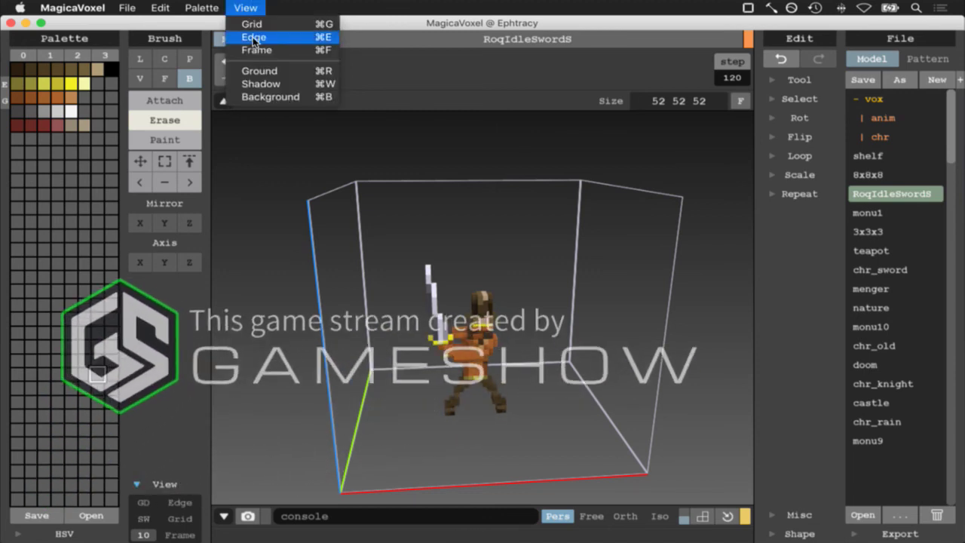
click(257, 84)
click(247, 8)
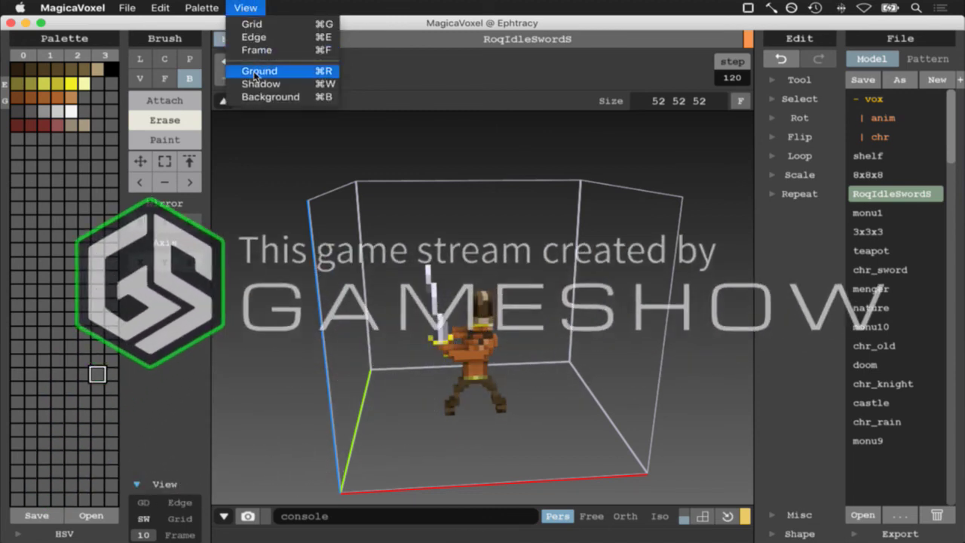
click(252, 95)
click(247, 8)
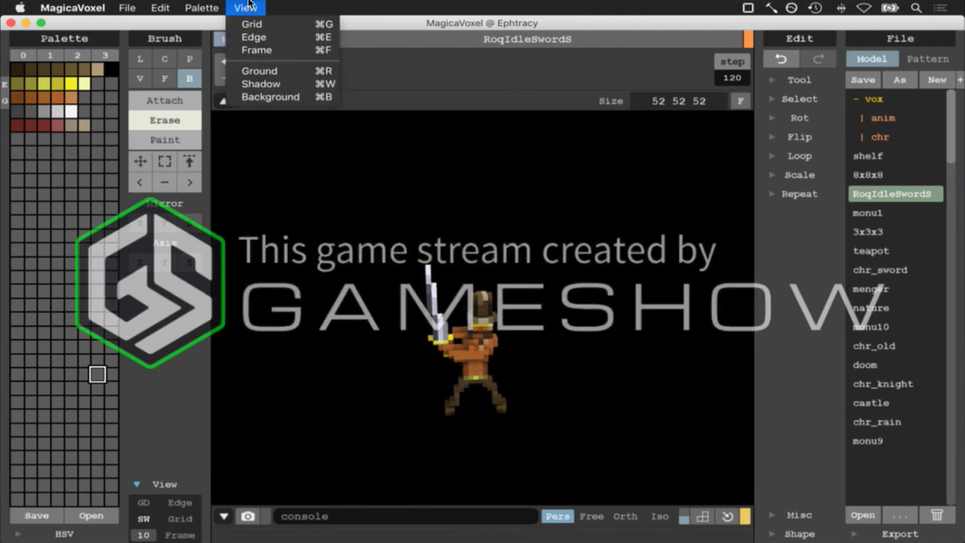
click(248, 95)
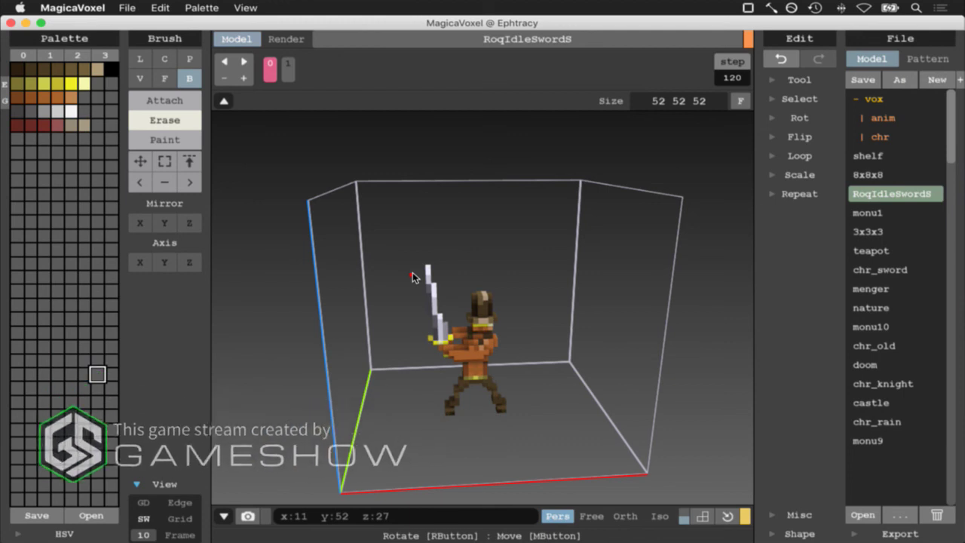
Switch to animation frame 1 of RoqIdleSwordS and face the character from the front of its bounding box
click(288, 71)
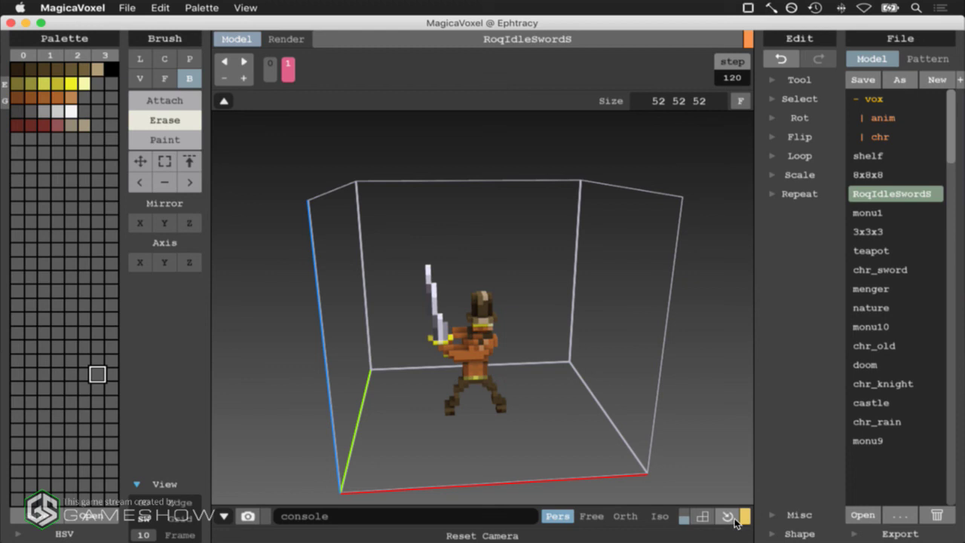
right_drag(638, 456, 632, 448)
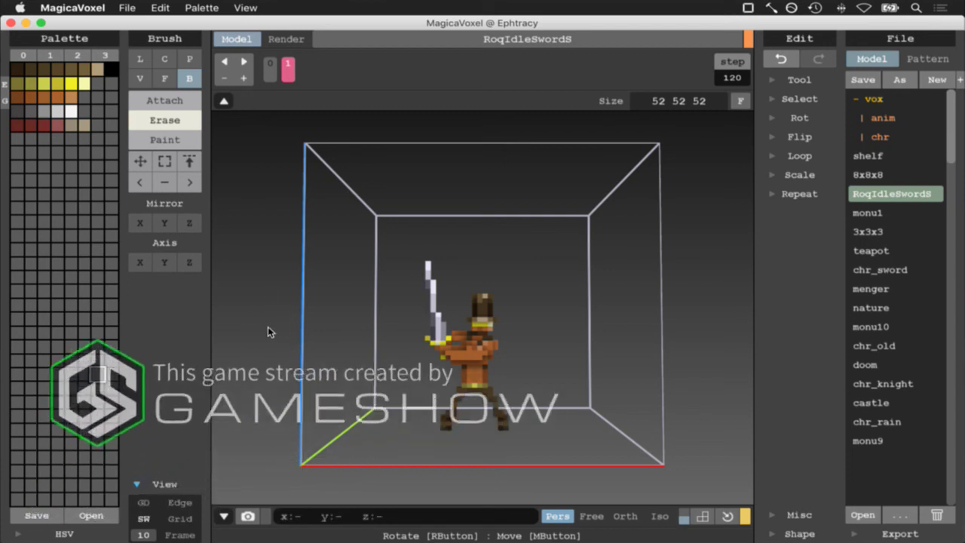
scroll(259, 304, up, 2)
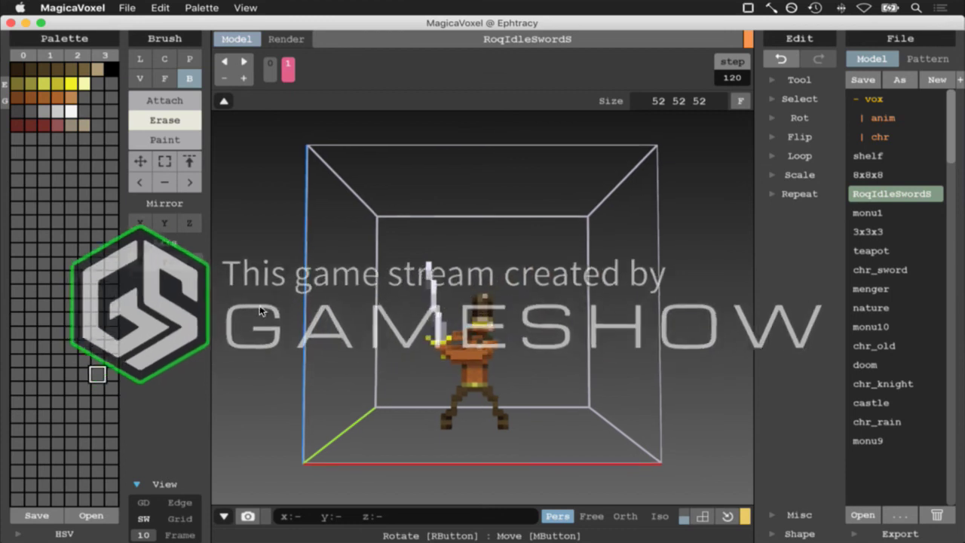
scroll(259, 305, down, 2)
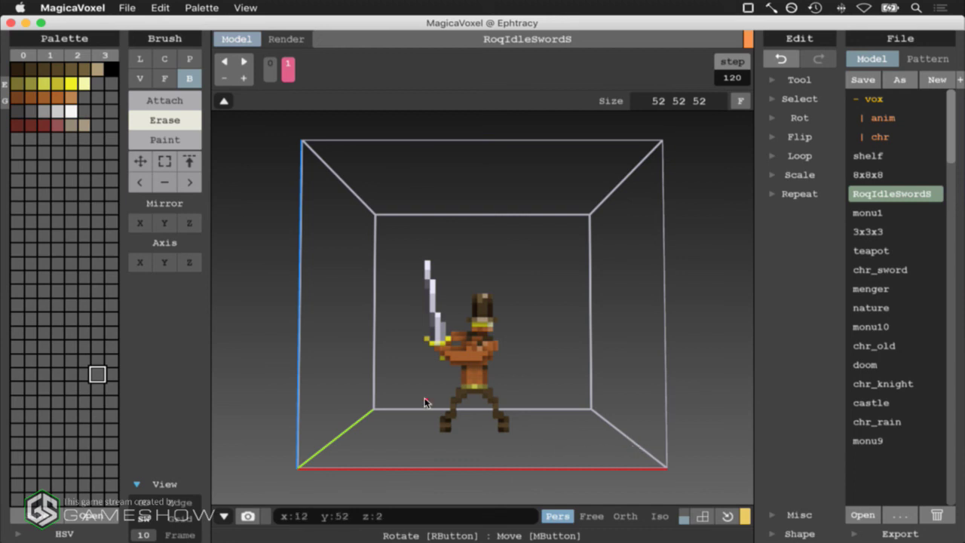
Toggle the ground display beneath the character on and off again
click(144, 508)
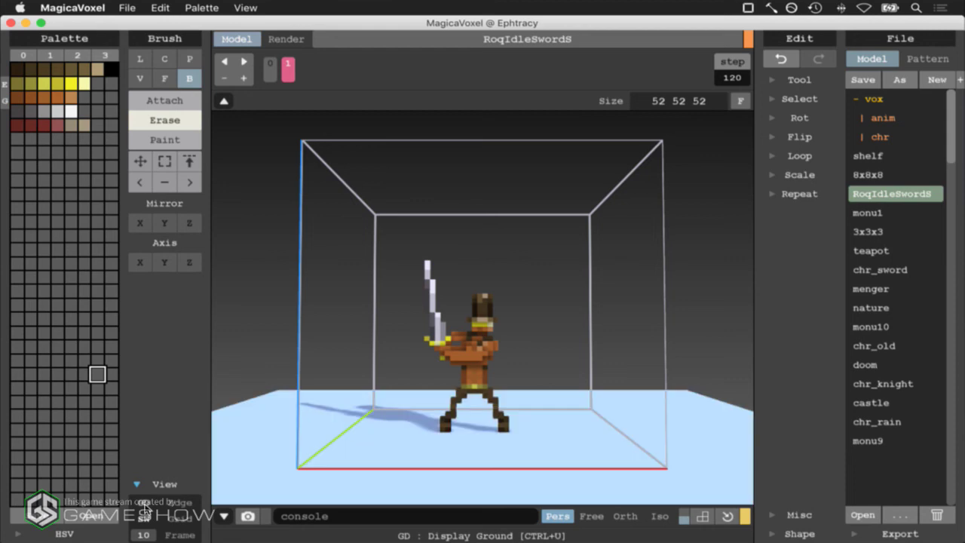
click(145, 507)
click(150, 518)
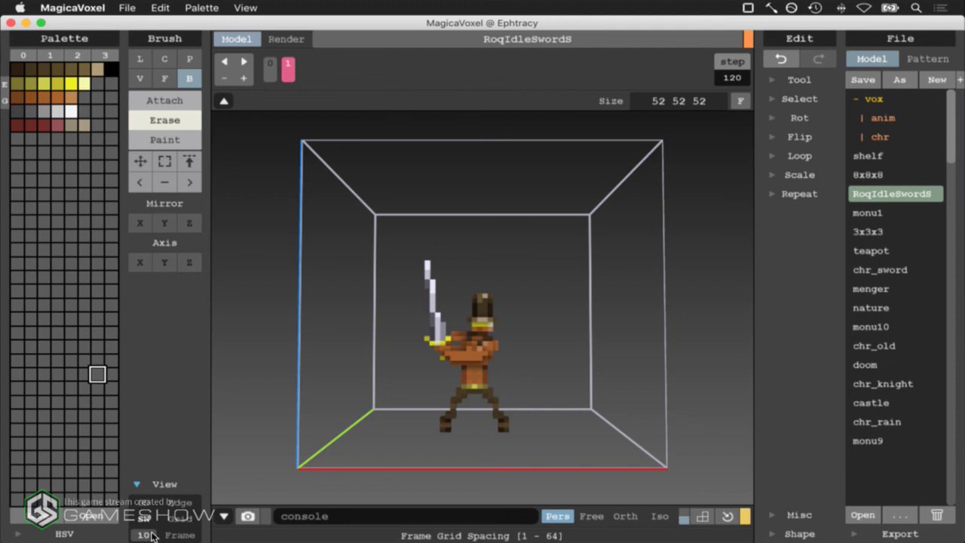
Try a frame grid spacing of 9 with the edge display on, and restore the spacing to 10
click(151, 535)
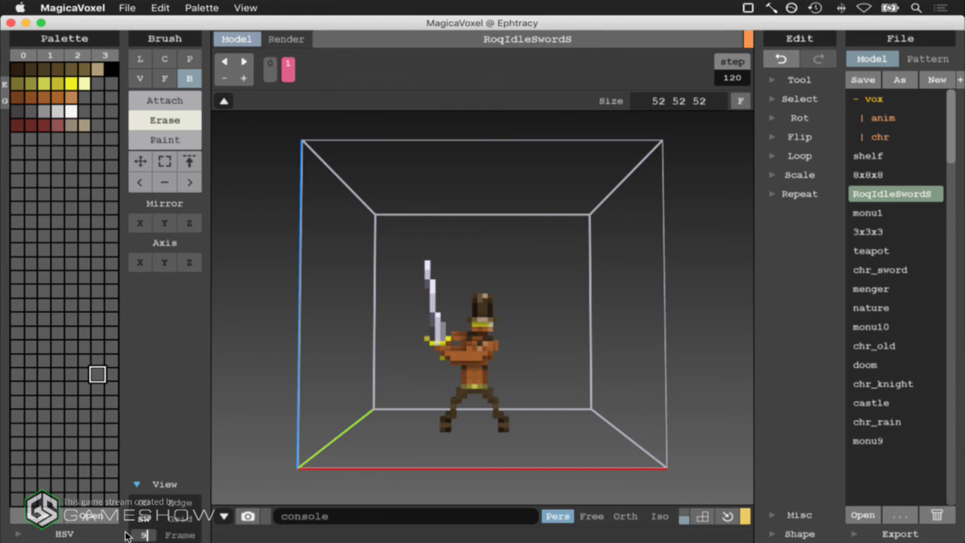
text(9)
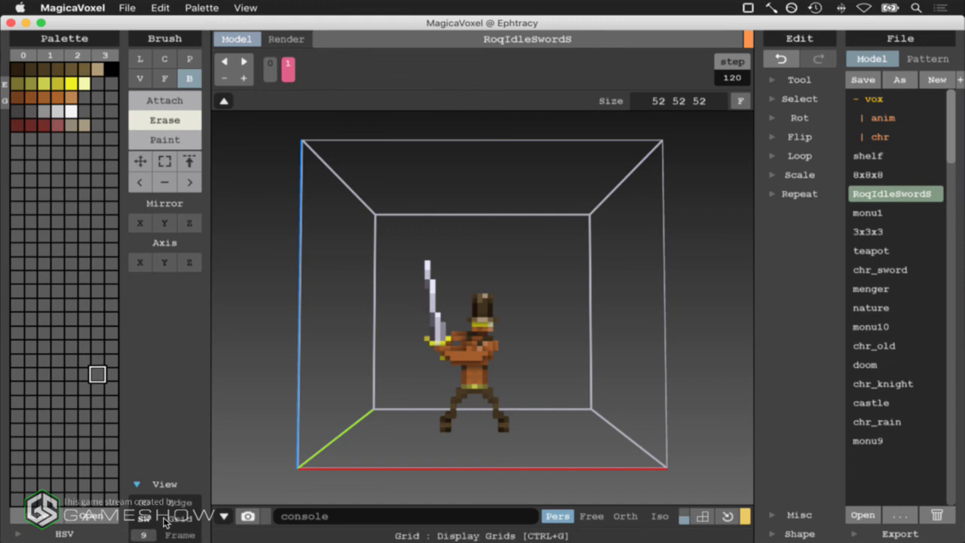
click(179, 502)
click(143, 535)
text(10)
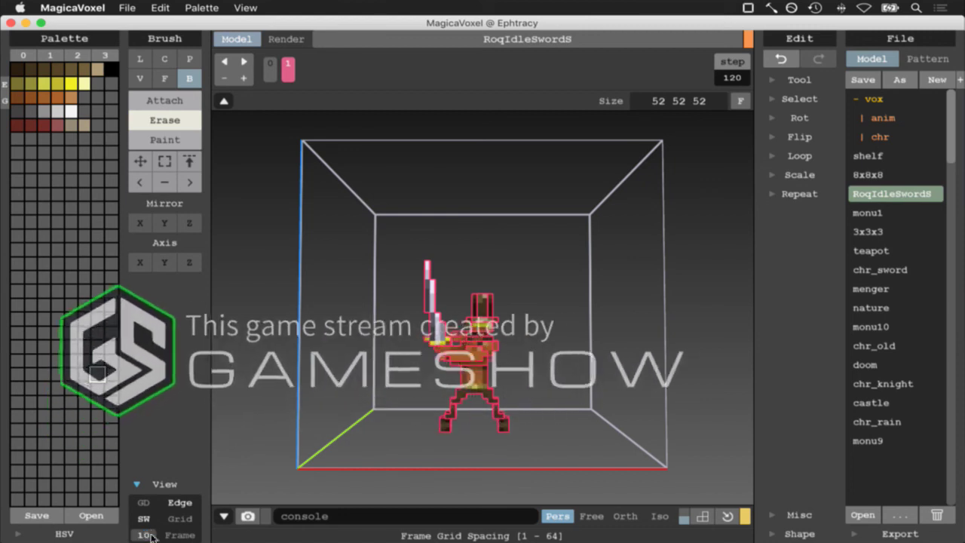
Turn off the edge display, and try the edge and grid displays on the model before hiding them again
click(181, 503)
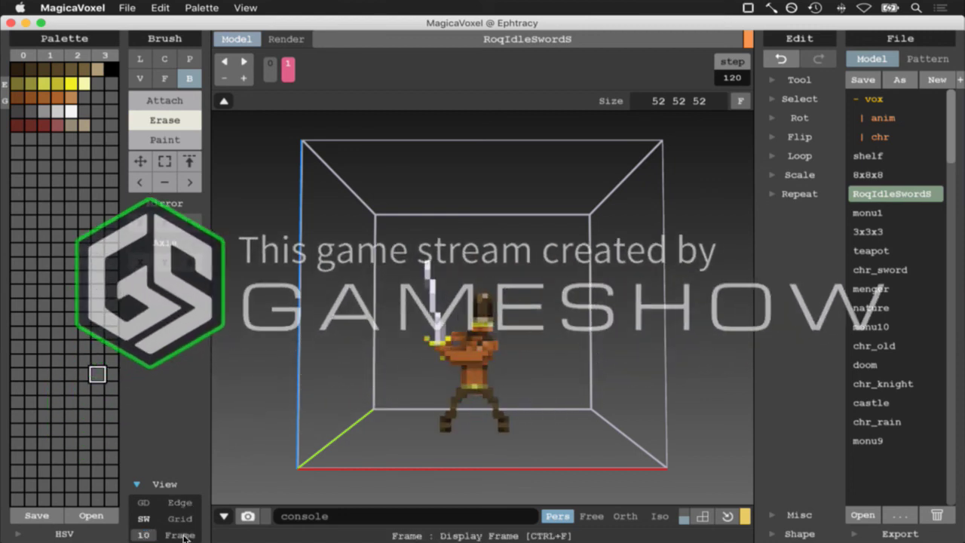
click(190, 502)
click(189, 504)
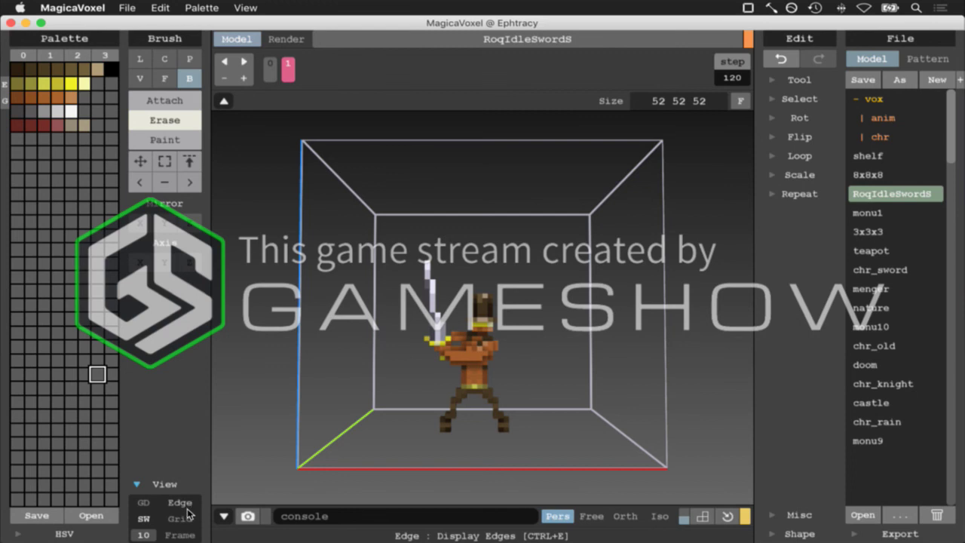
click(183, 519)
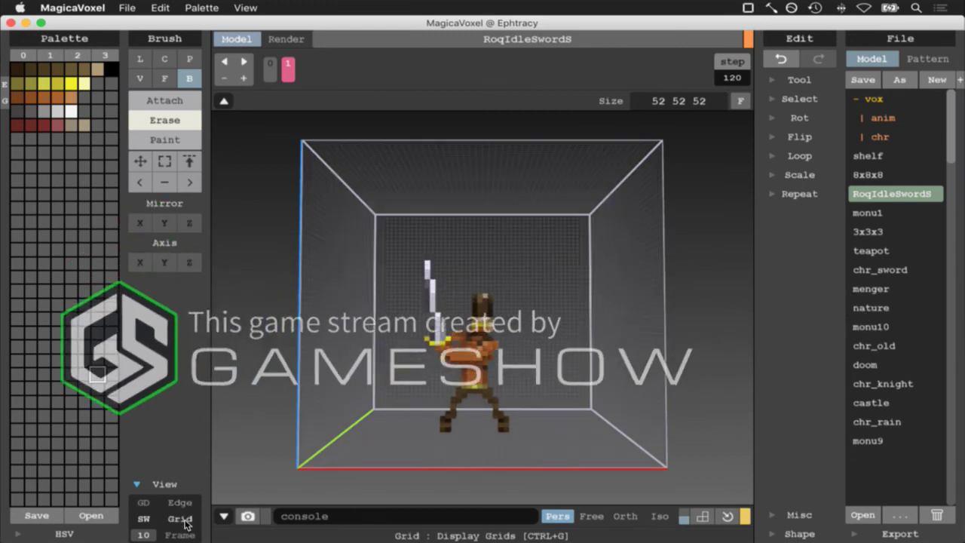
click(184, 520)
click(183, 519)
click(183, 520)
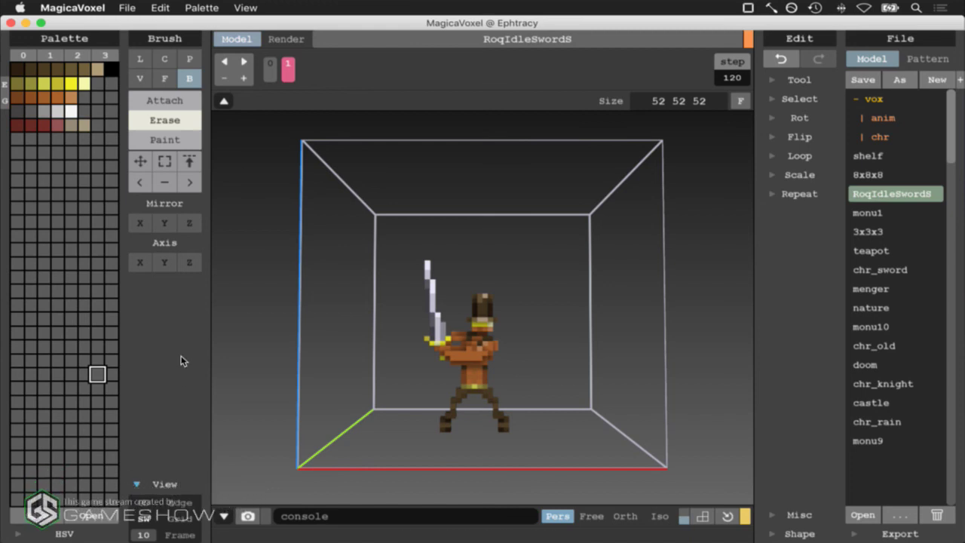
Pick the darkest brown in the first palette cell and set the animation step interval to 100
click(19, 70)
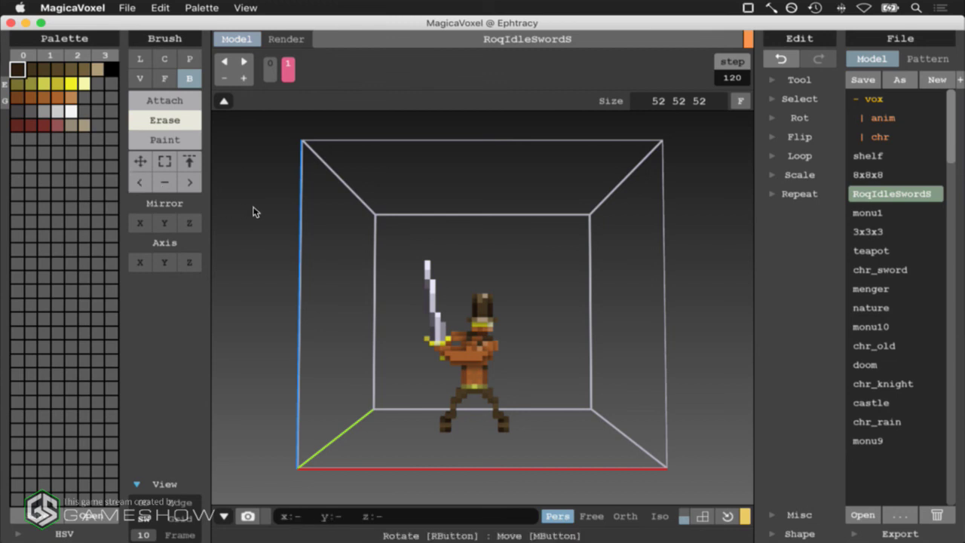
click(743, 78)
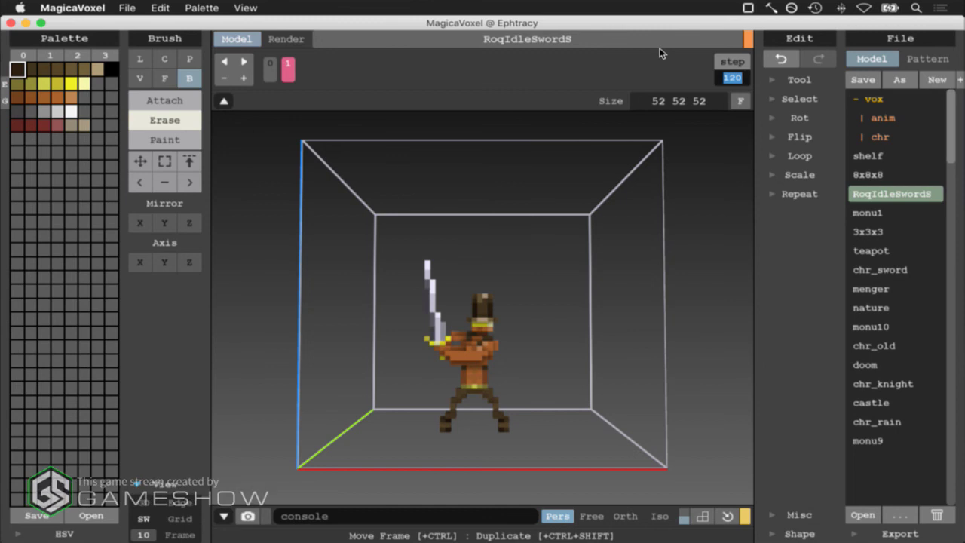
text(100)
key(Return)
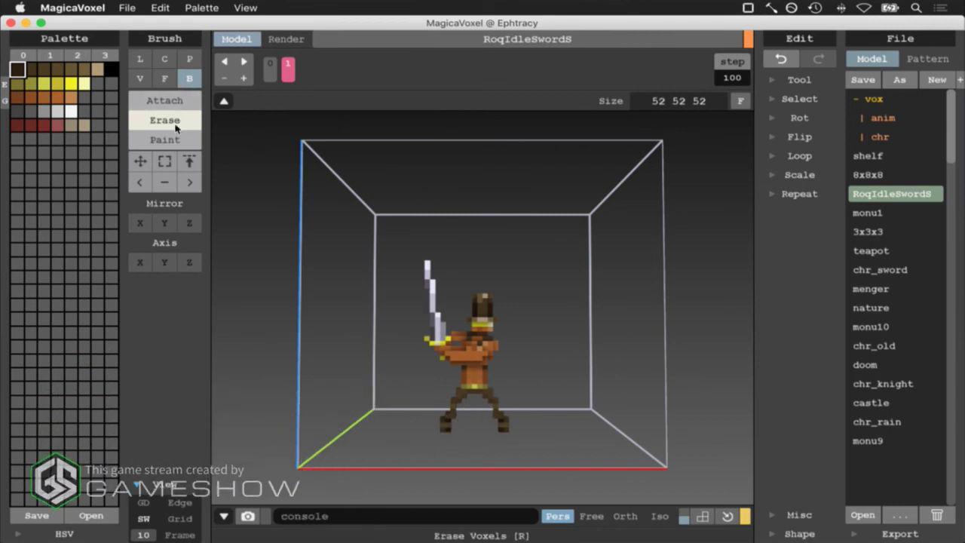
Box-select the sword, its hilt and the upper rows of the character's arms in frame 1 with Region Select
click(165, 161)
drag(419, 339, 529, 373)
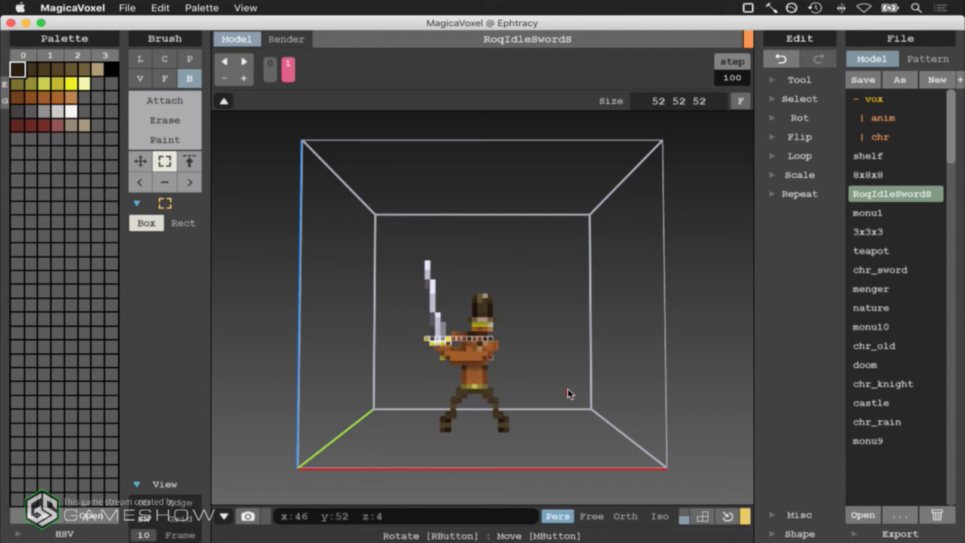
scroll(552, 377, up, 3)
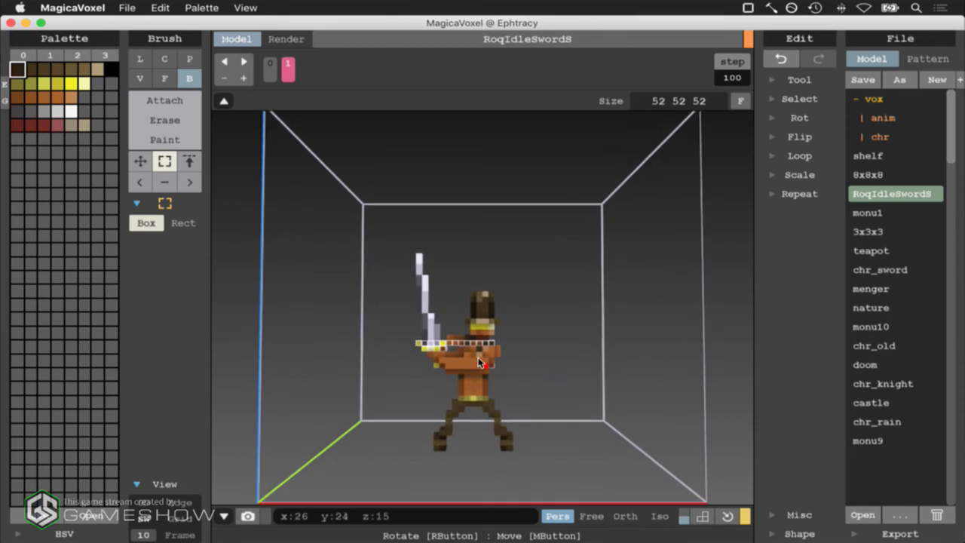
drag(405, 340, 503, 361)
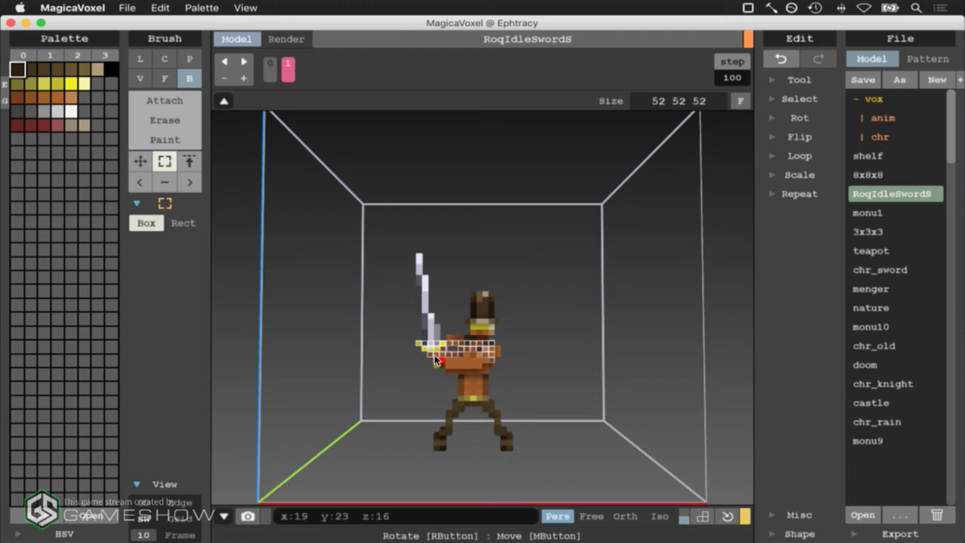
drag(401, 341, 459, 354)
drag(512, 371, 512, 371)
drag(409, 243, 445, 351)
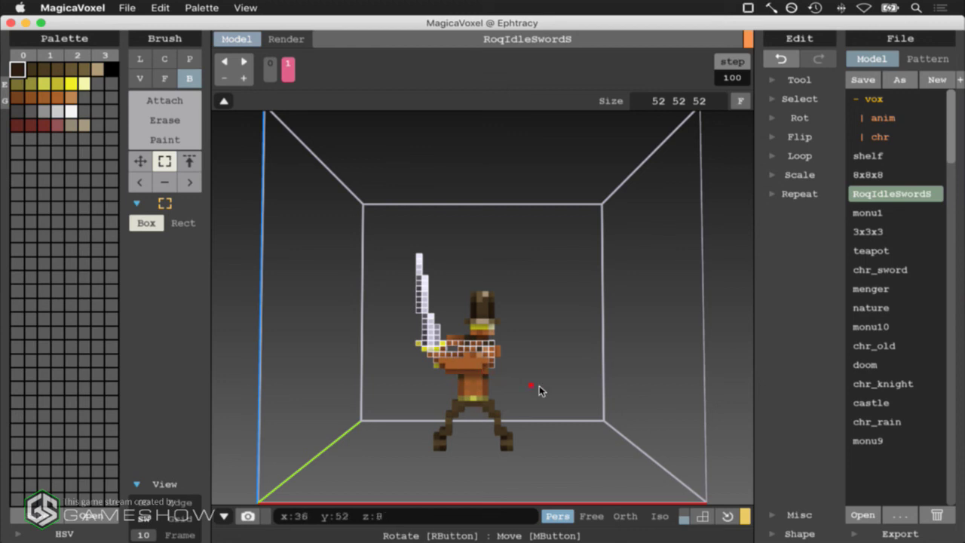
Extend the region selection to the remaining arm voxels and undo the stray selection on the torso
right_drag(629, 450, 614, 436)
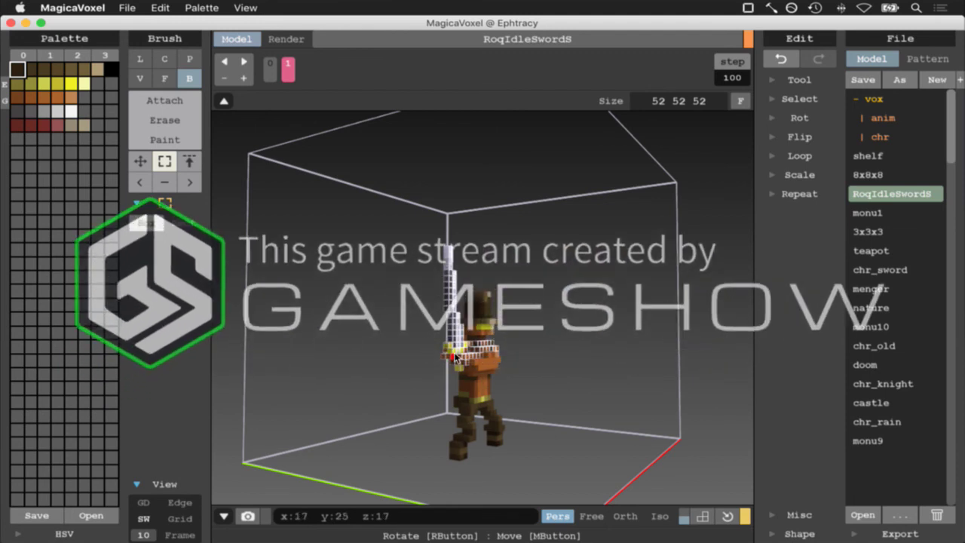
drag(459, 350, 510, 376)
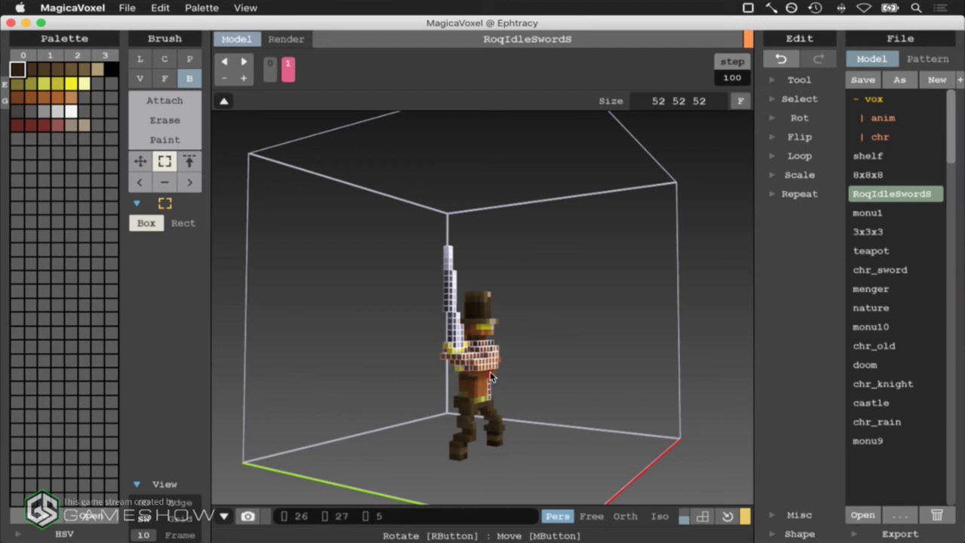
key(super+z)
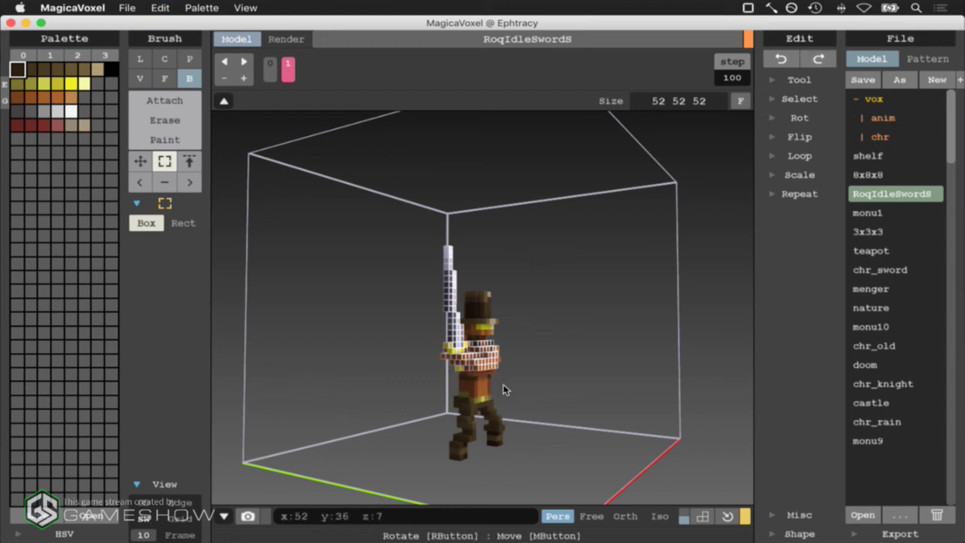
right_drag(555, 398, 443, 380)
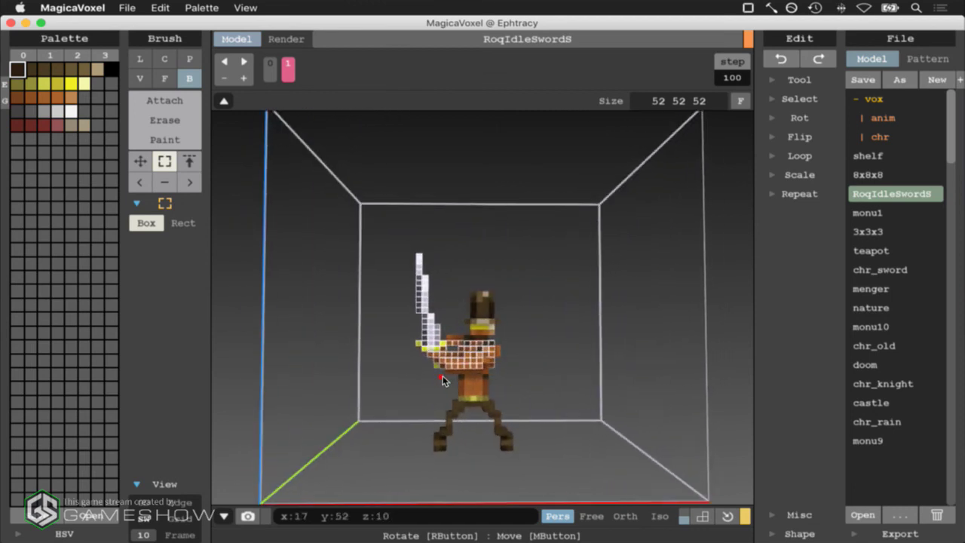
click(443, 375)
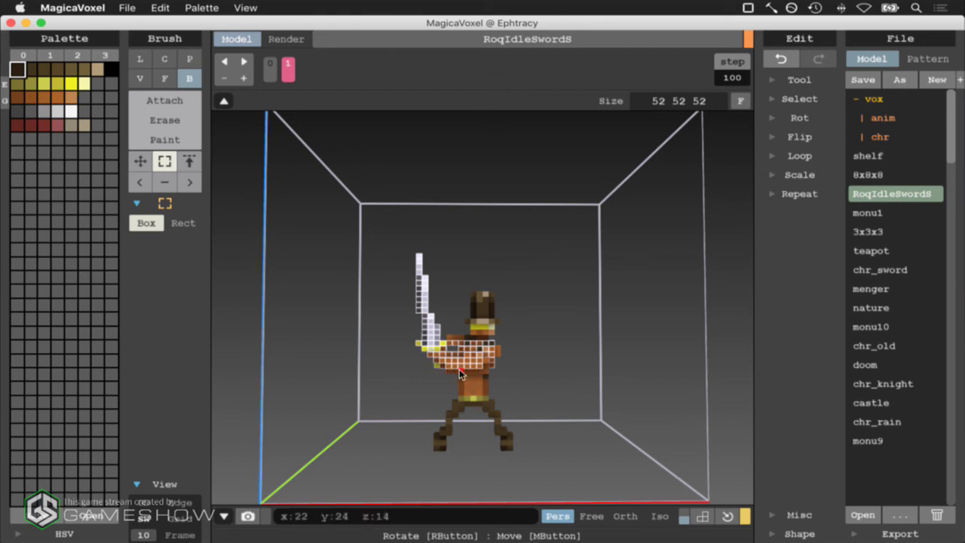
scroll(503, 417, up, 1)
scroll(502, 413, up, 1)
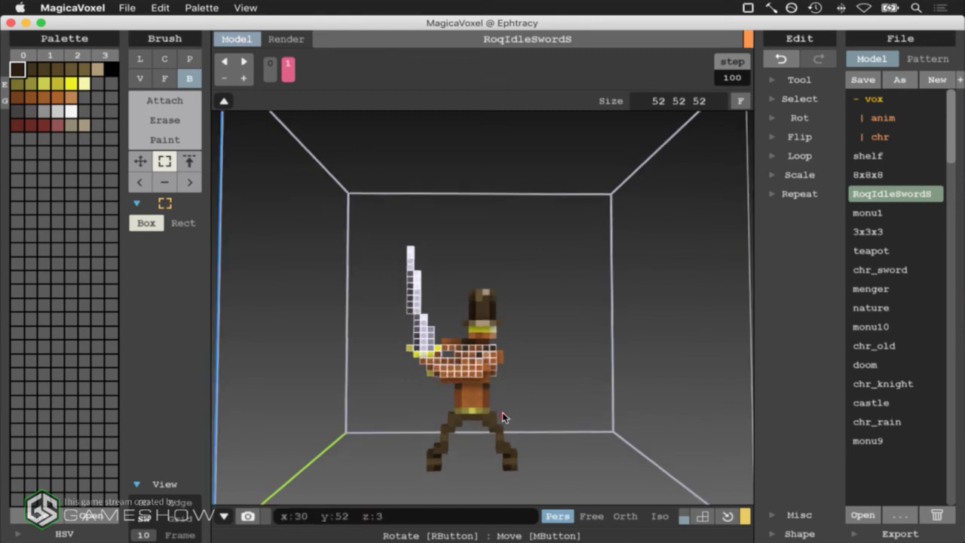
scroll(502, 411, down, 2)
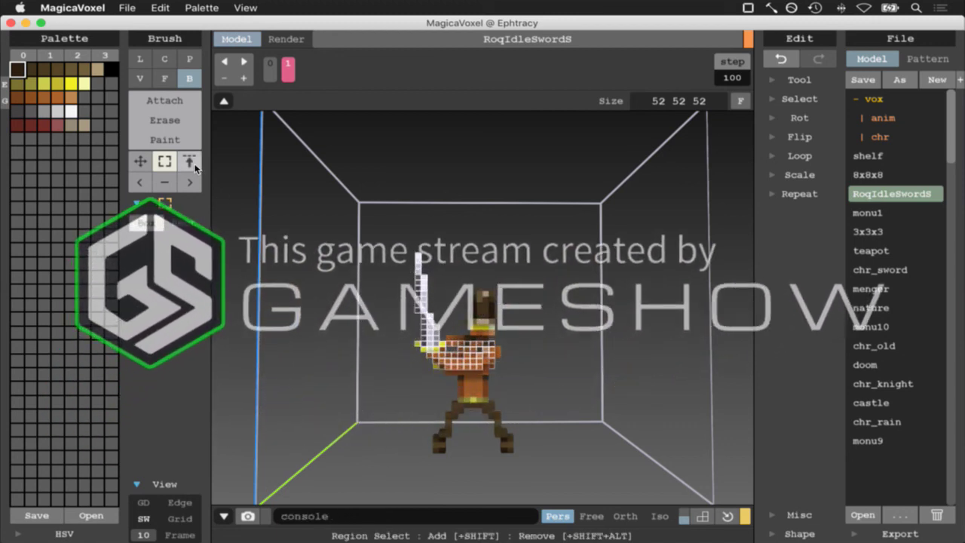
Switch to the Move tool and examine the Tool, Select, Rot, Flip, Loop, Scale, Repeat, Misc and Shape editing options
click(138, 162)
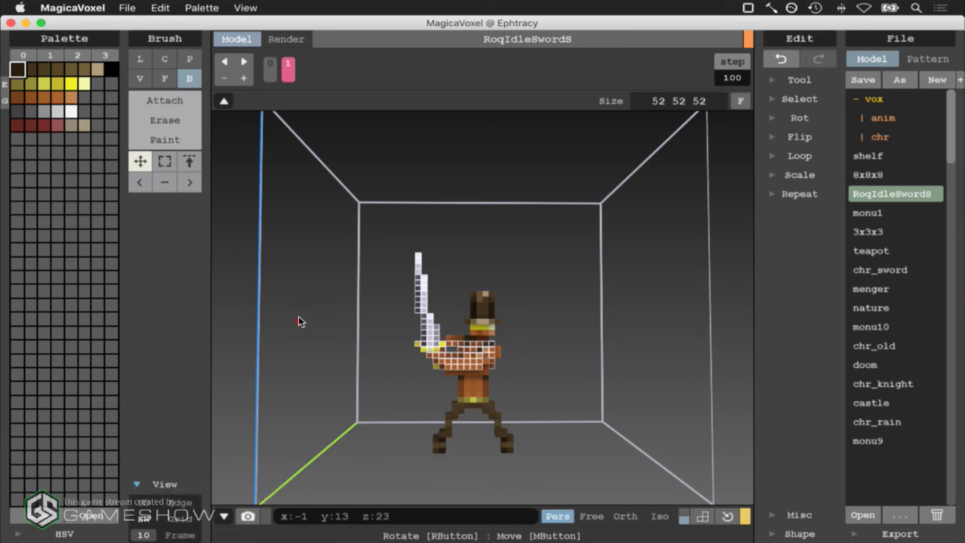
right_drag(298, 321, 299, 321)
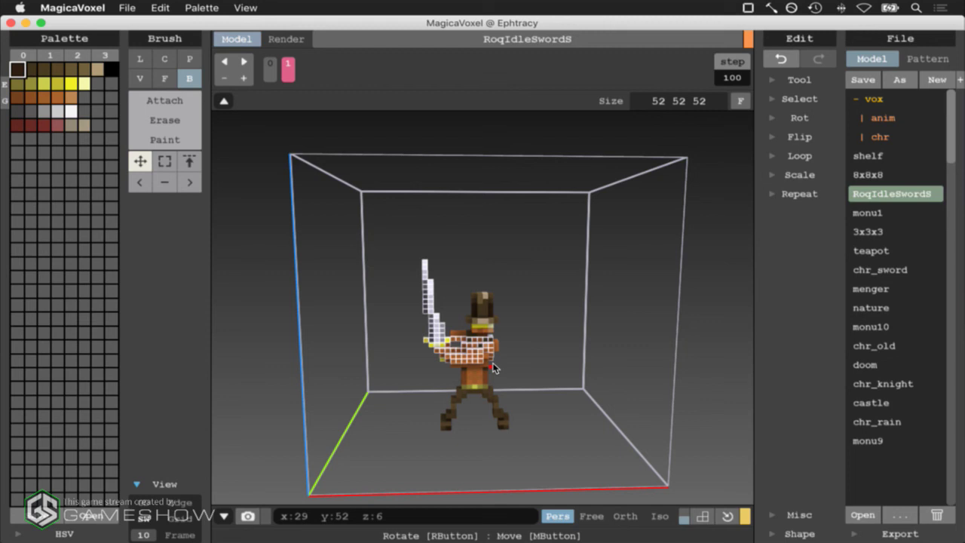
click(775, 79)
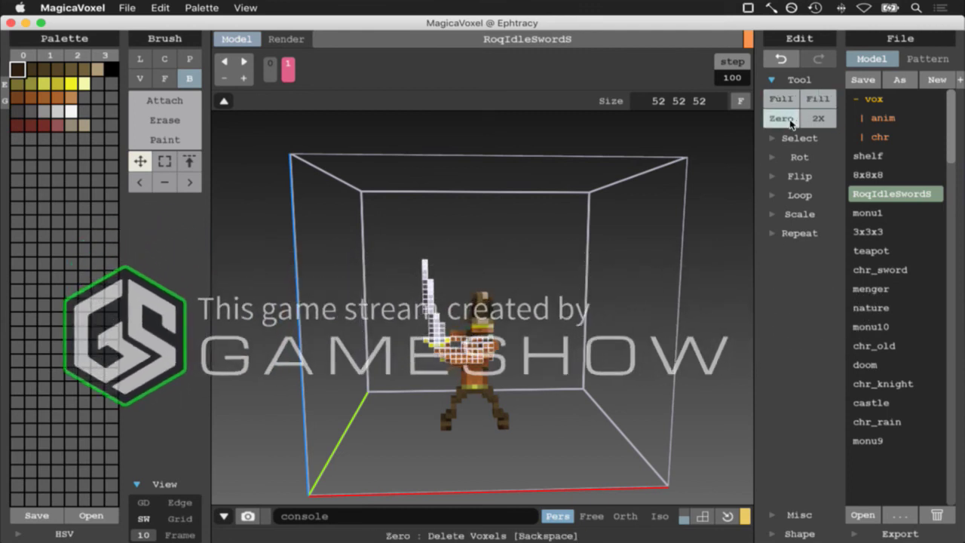
click(772, 80)
click(773, 97)
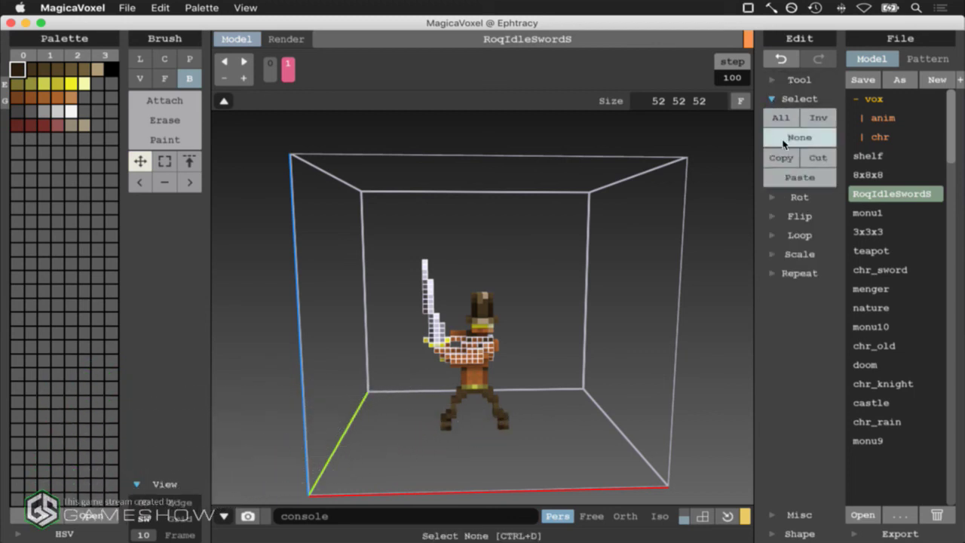
click(772, 99)
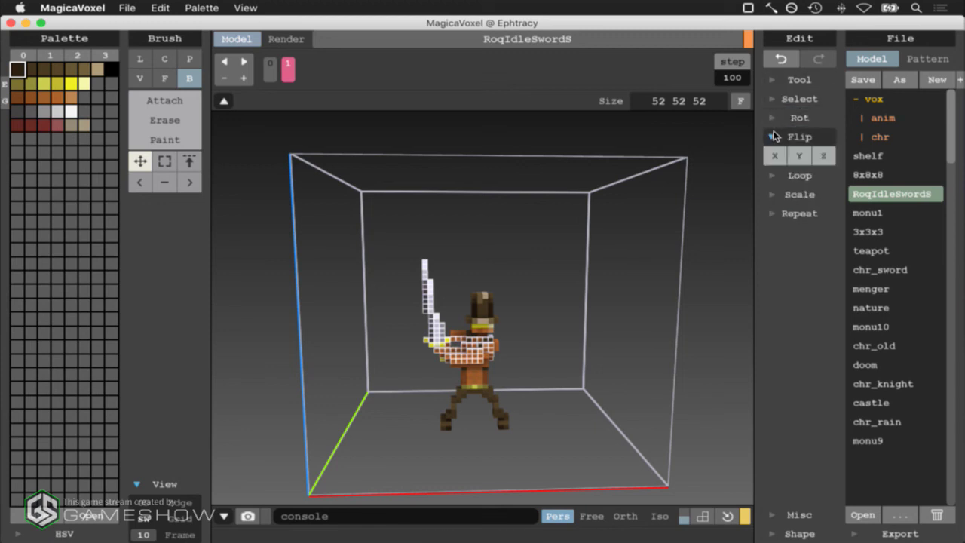
click(771, 156)
click(769, 158)
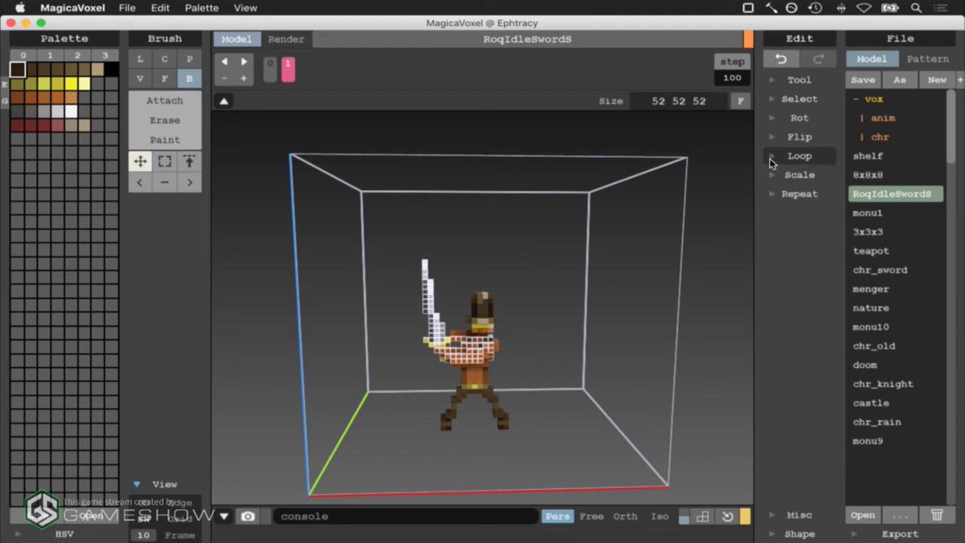
click(770, 176)
click(771, 176)
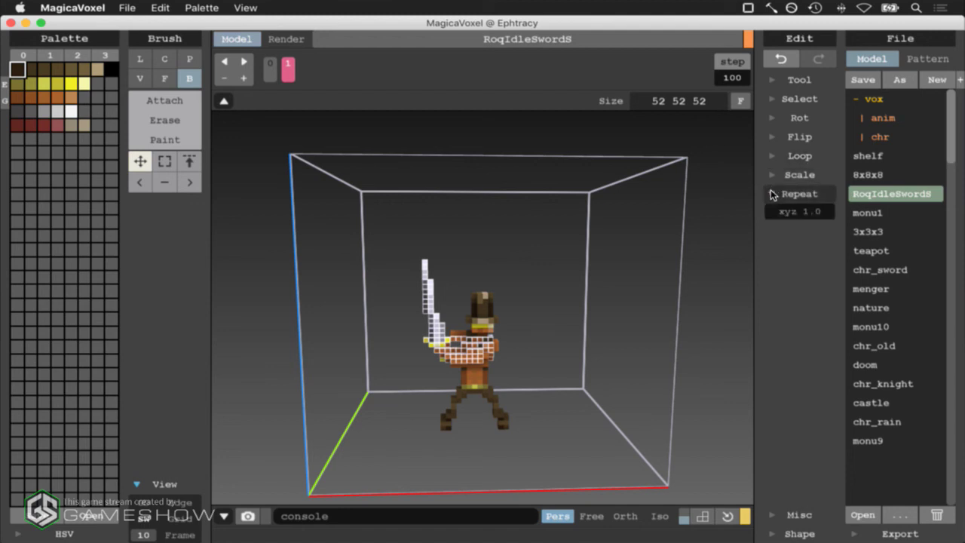
click(770, 193)
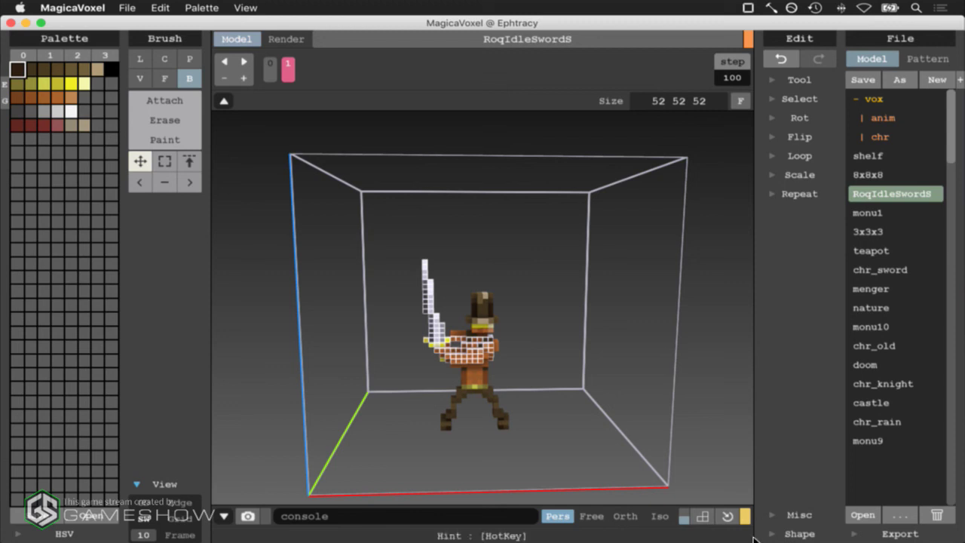
click(773, 516)
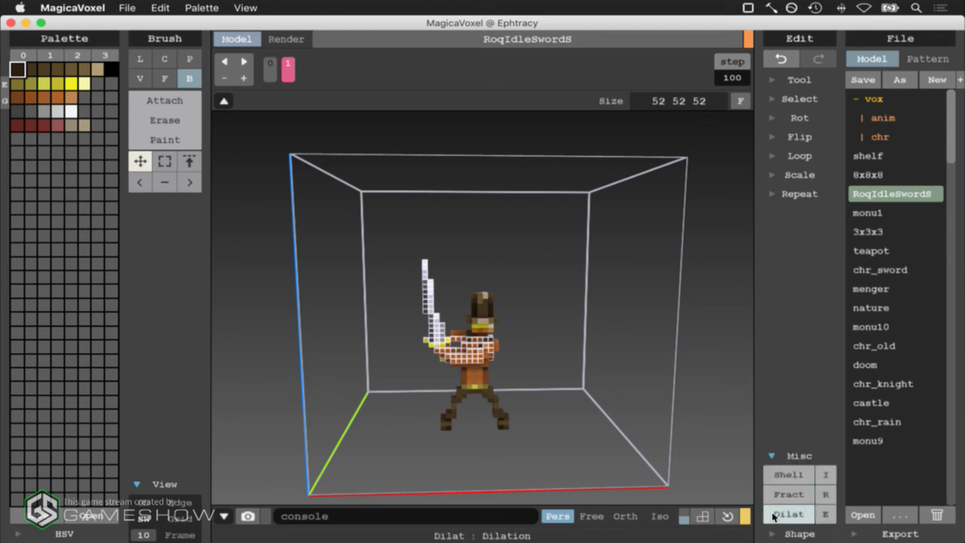
click(770, 458)
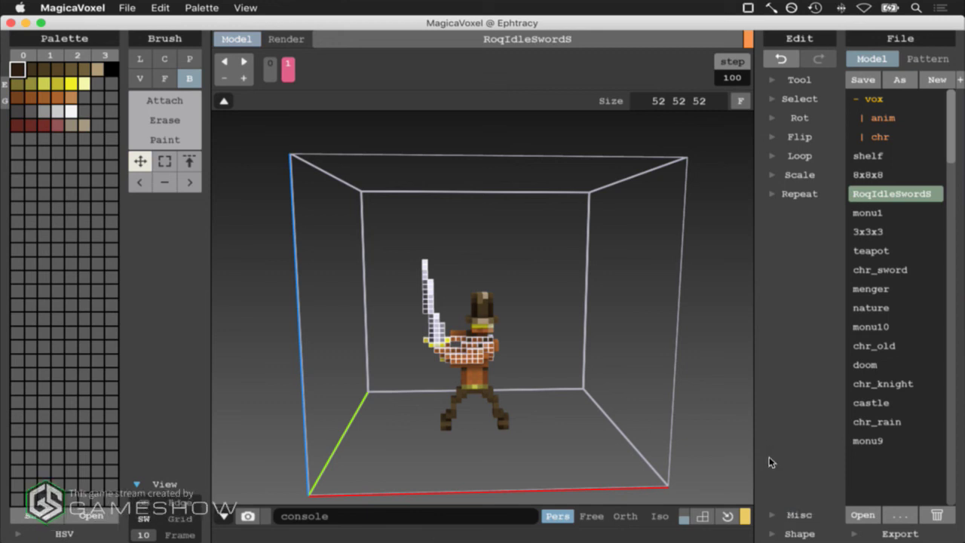
click(770, 533)
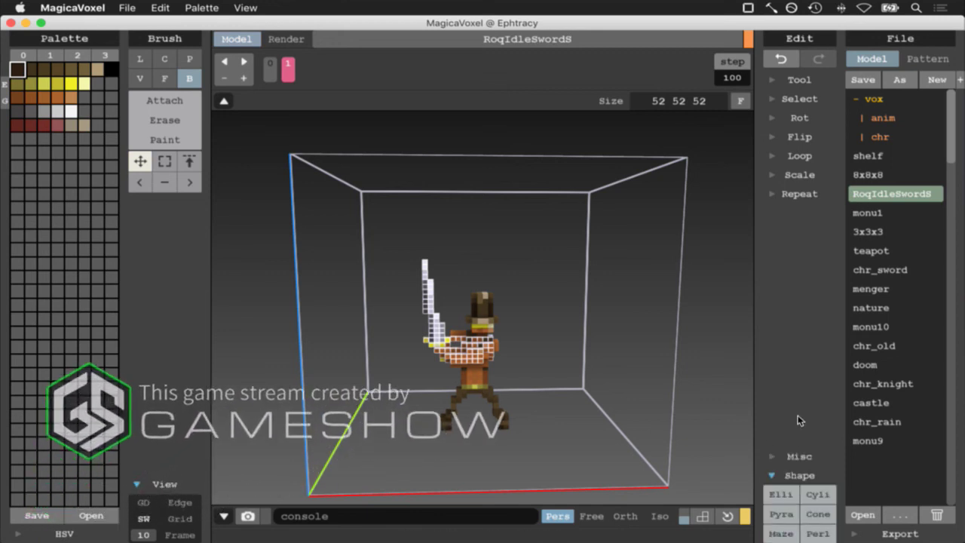
click(781, 476)
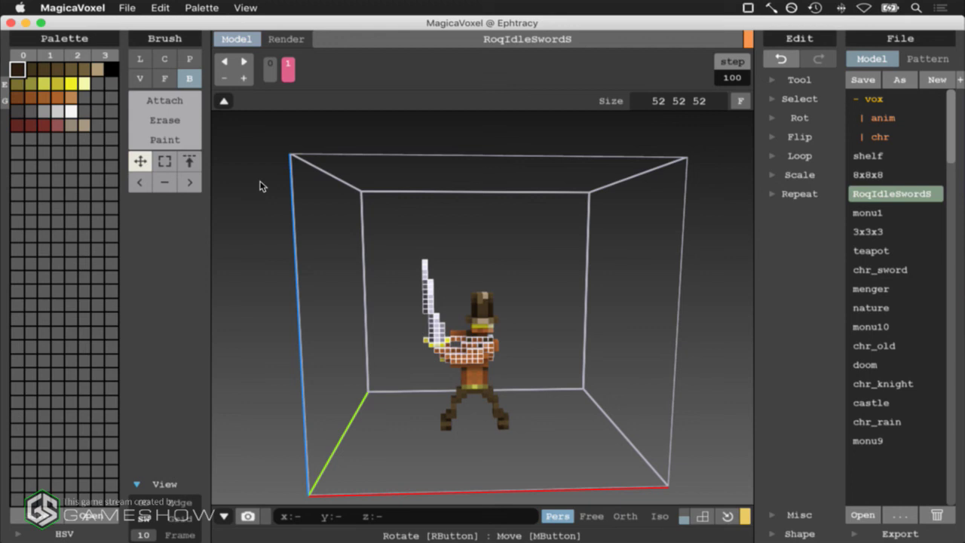
Show the HSV colour controls for the palette and try to move the selected sword and arms
click(17, 533)
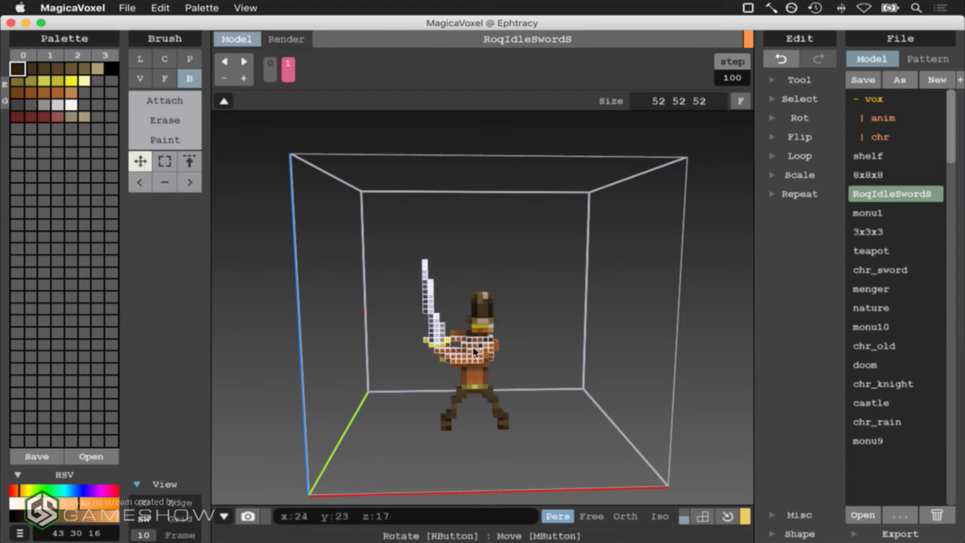
mouse_move(475, 351)
mouse_down()
mouse_move(422, 360)
mouse_move(486, 366)
mouse_up()
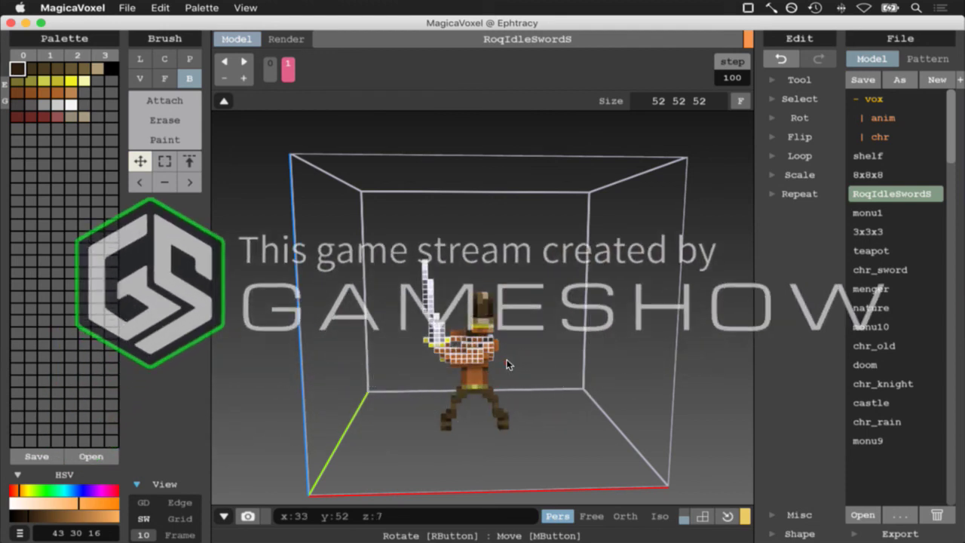
Try attaching a 7 × 2 × 2 dark brown box of voxels just below the arms, and undo it
right_drag(506, 360, 495, 365)
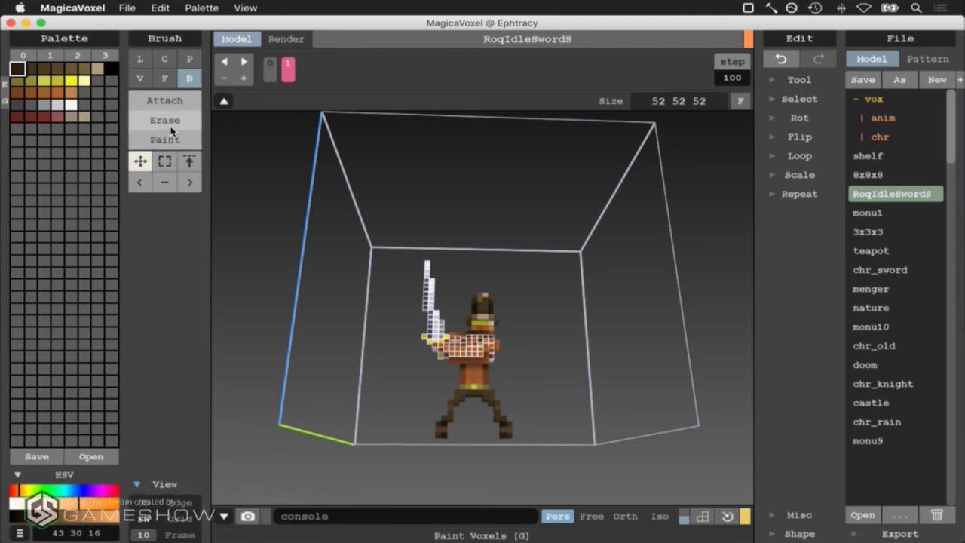
click(162, 161)
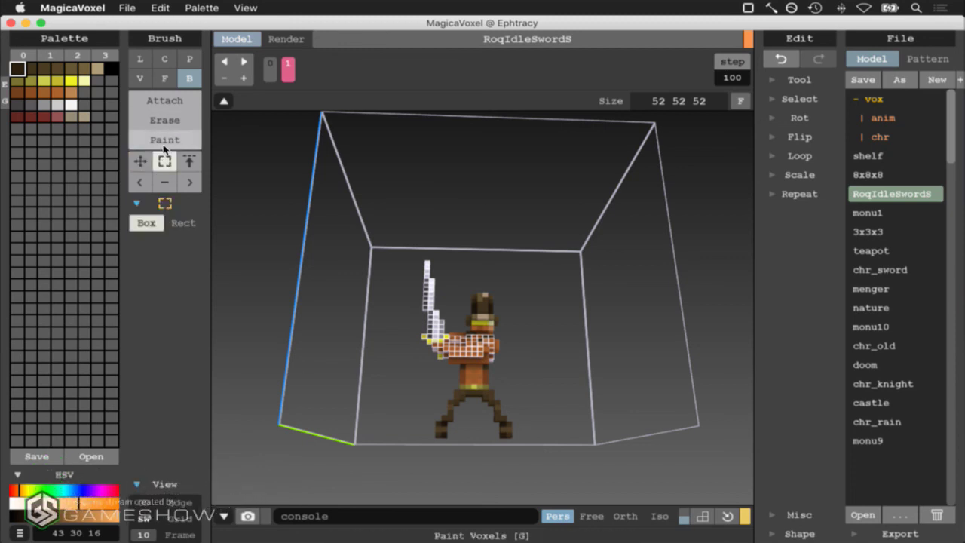
click(167, 102)
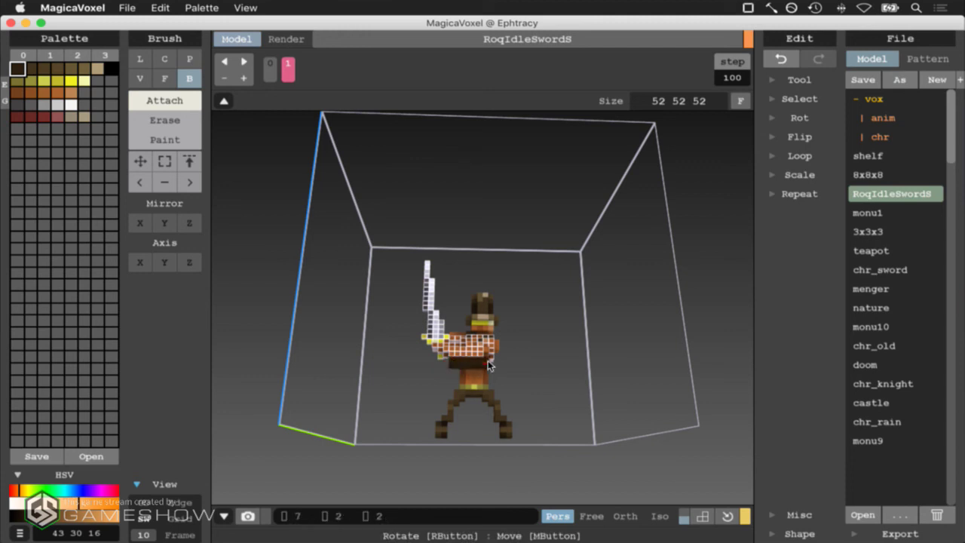
key(super+z)
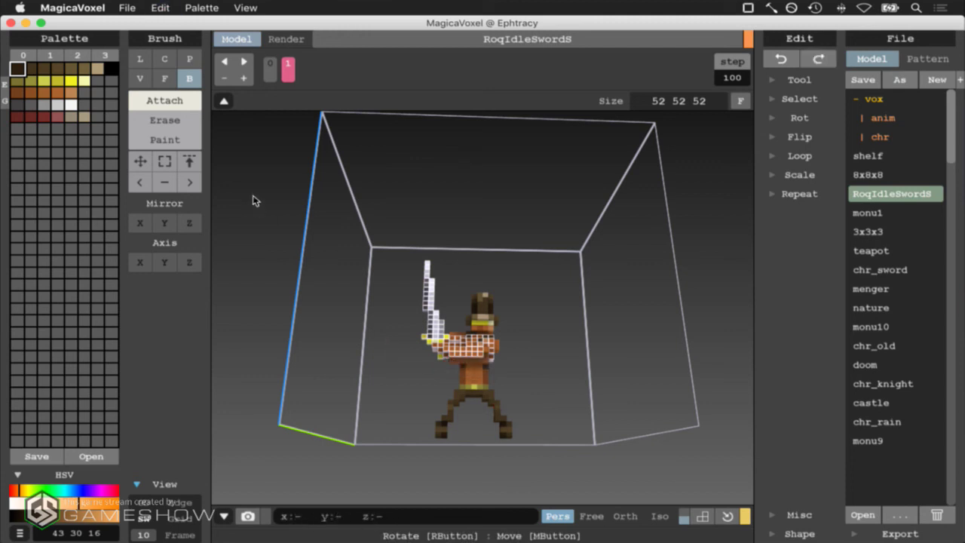
Add the lowest row of arm voxels to the box region selection, undoing the selection that replaced the sword and arms
click(163, 161)
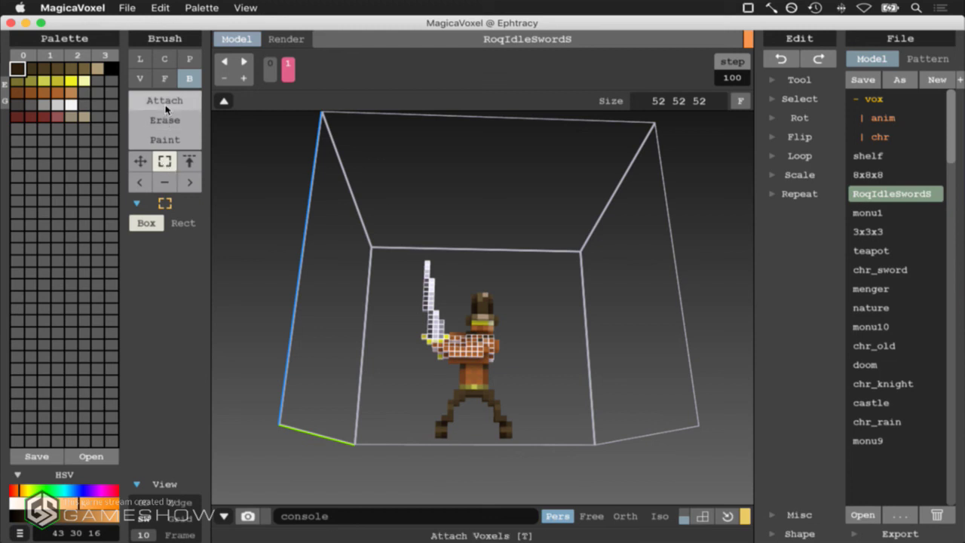
click(164, 100)
click(158, 166)
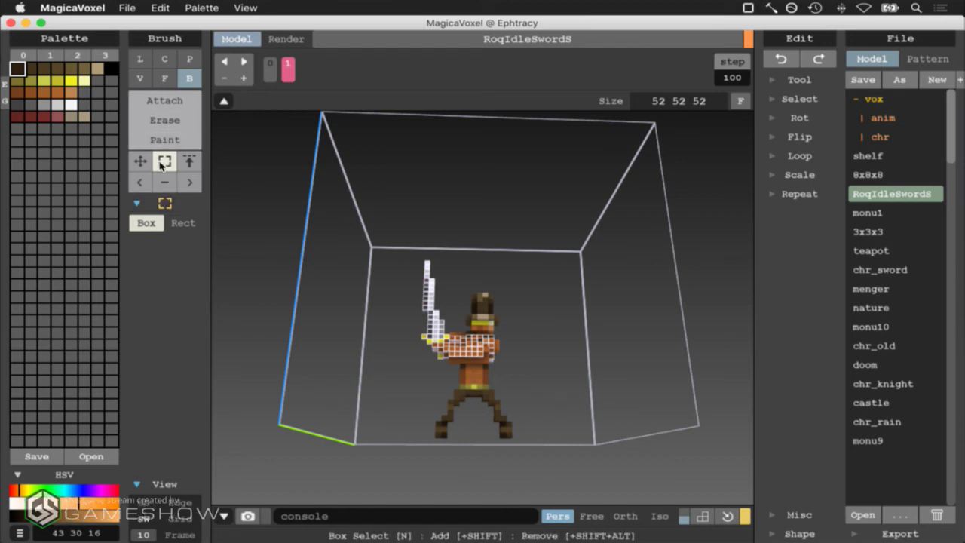
click(137, 205)
click(138, 205)
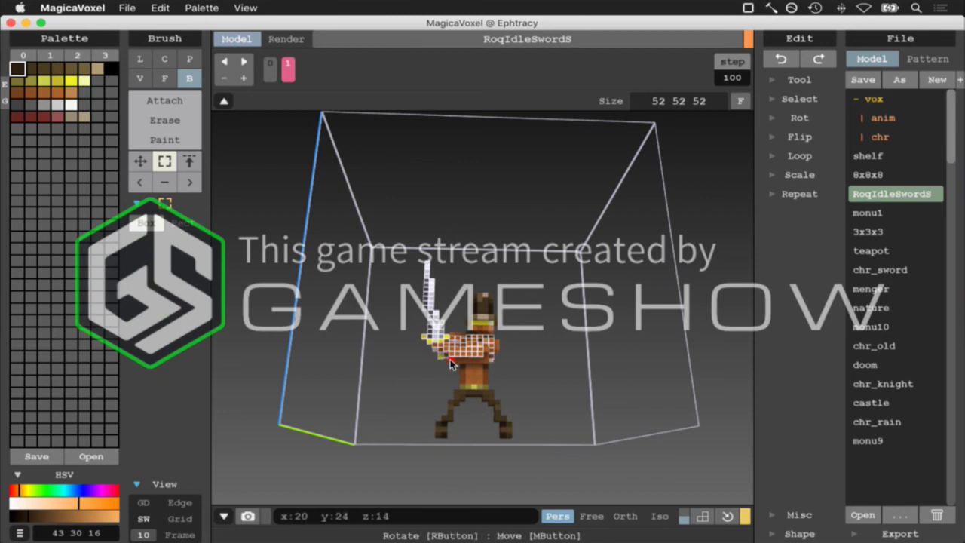
drag(450, 359, 496, 367)
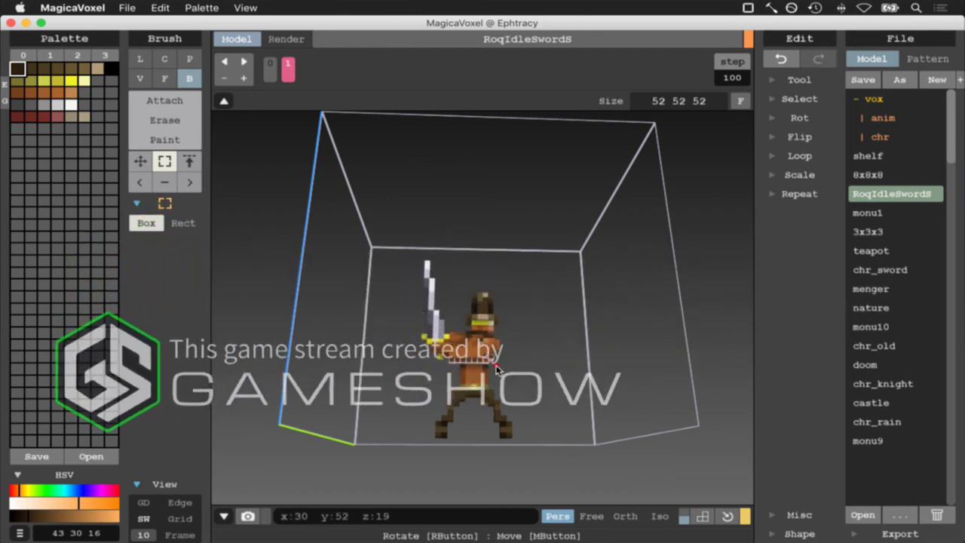
key(ctrl+z)
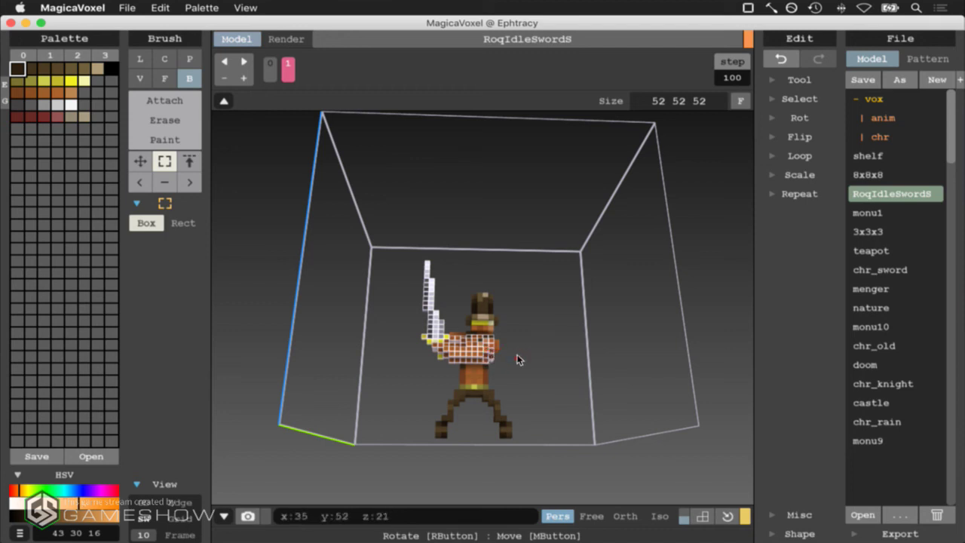
Extend the region selection to the unselected voxels on the outer side of the character's arm
right_drag(514, 354, 485, 372)
scroll(483, 352, up, 2)
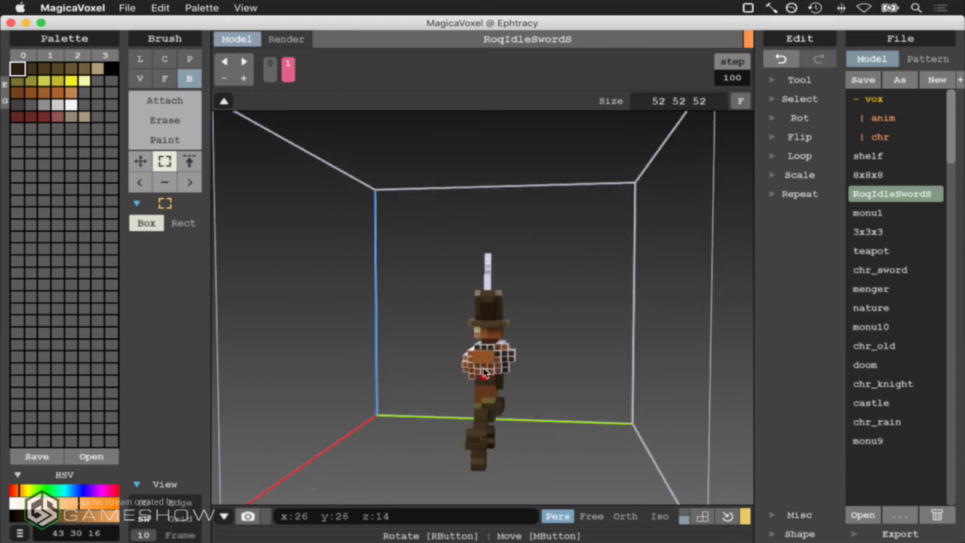
drag(480, 353, 494, 364)
right_drag(536, 396, 498, 340)
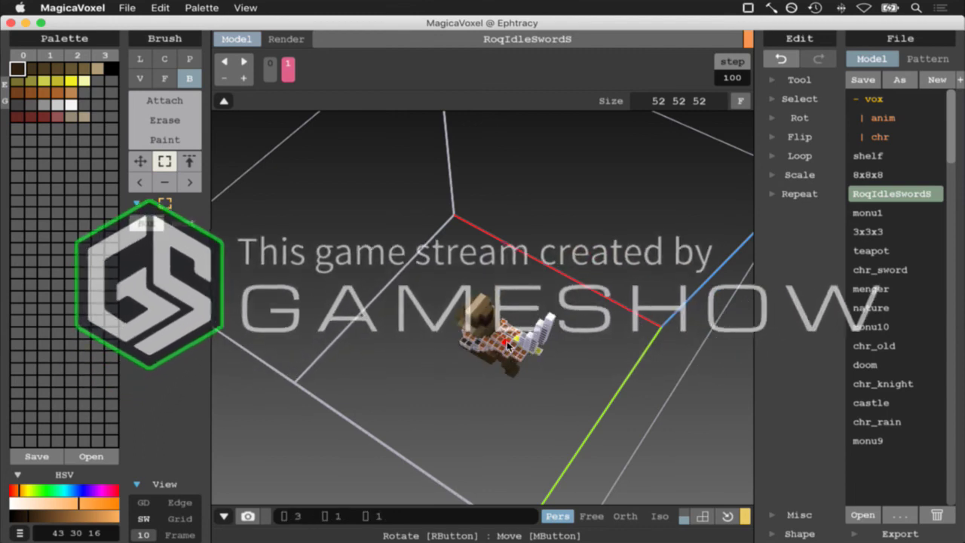
right_drag(515, 385, 486, 403)
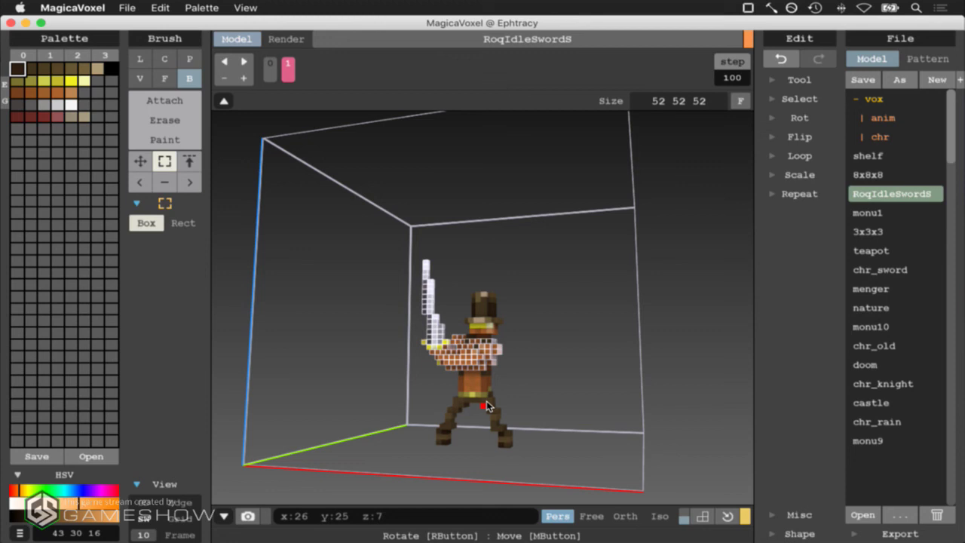
right_drag(486, 400, 486, 400)
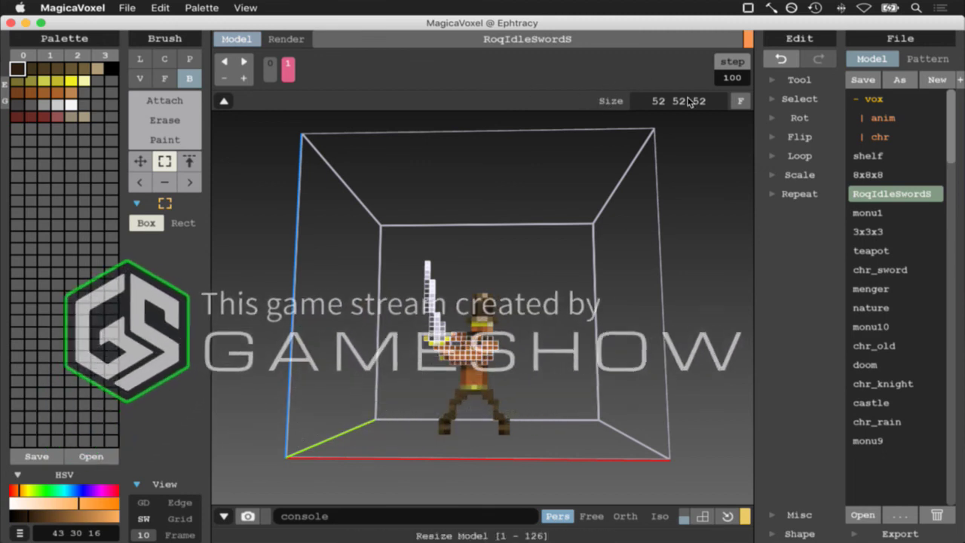
Move the selected sword and arms up one voxel in frame 1 and check the result from the side and back
click(141, 161)
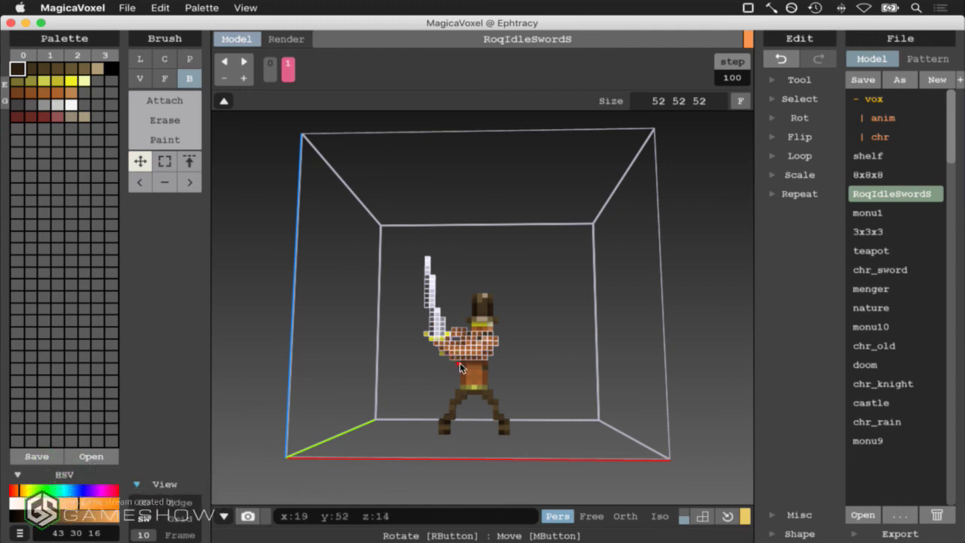
right_drag(517, 368, 519, 369)
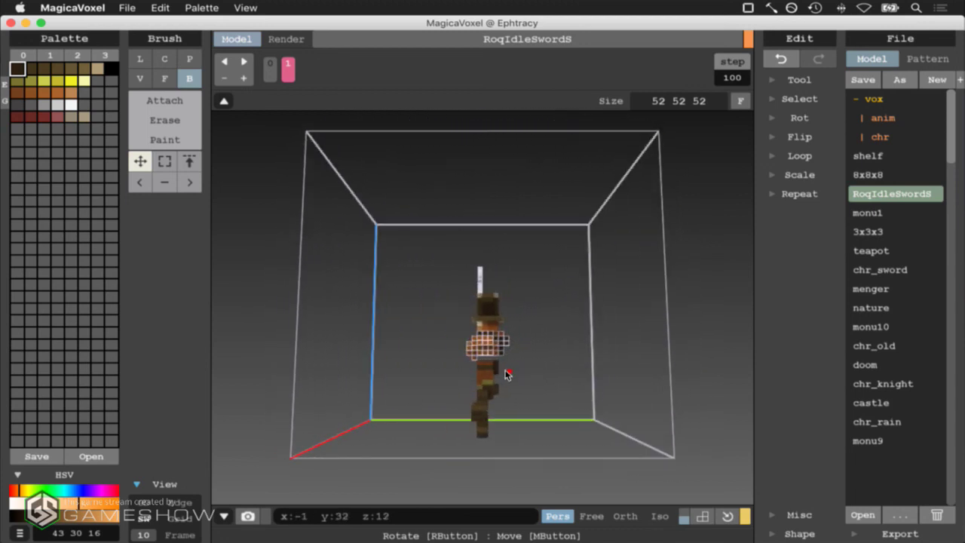
scroll(493, 383, up, 3)
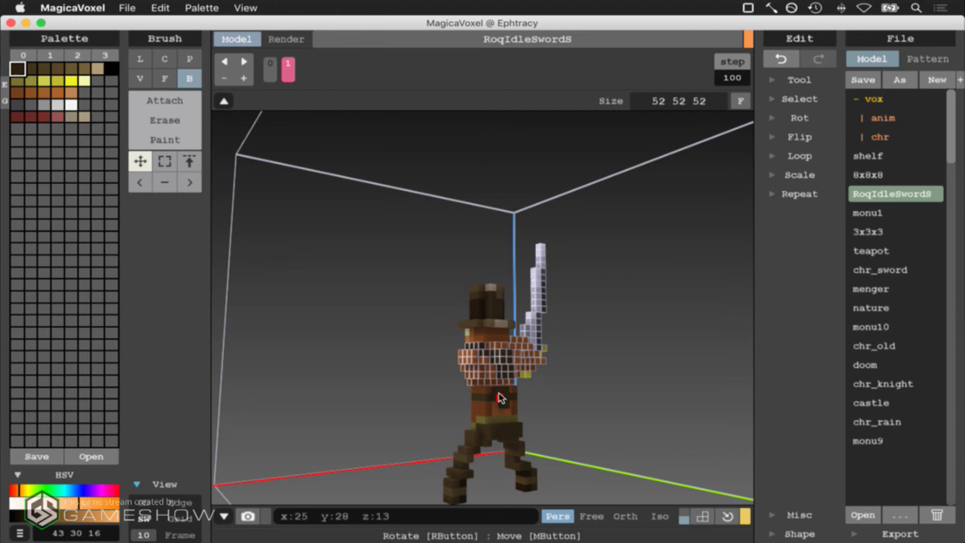
With the voxel brush active, pick the torso's brown (116 65 30) and clear the selection on the sword and arms
click(140, 76)
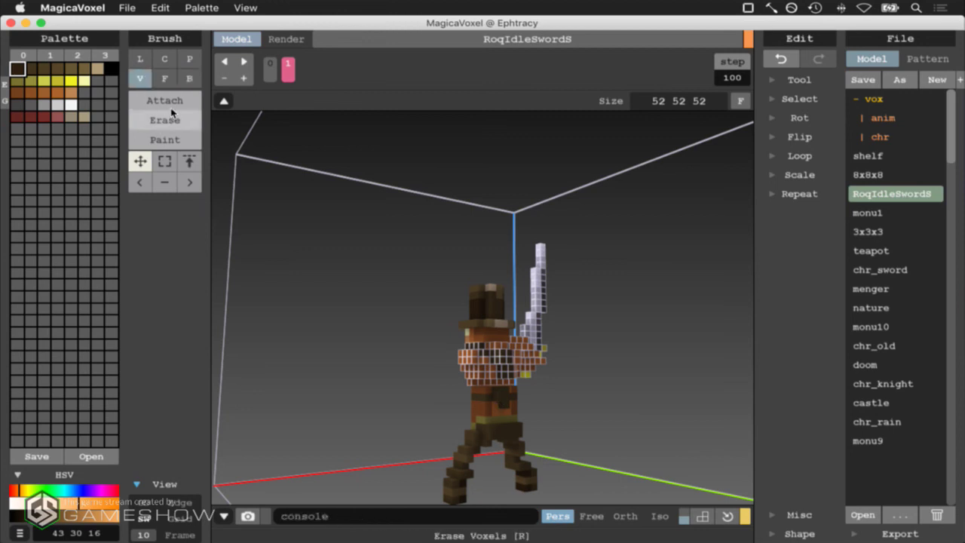
click(176, 101)
click(139, 182)
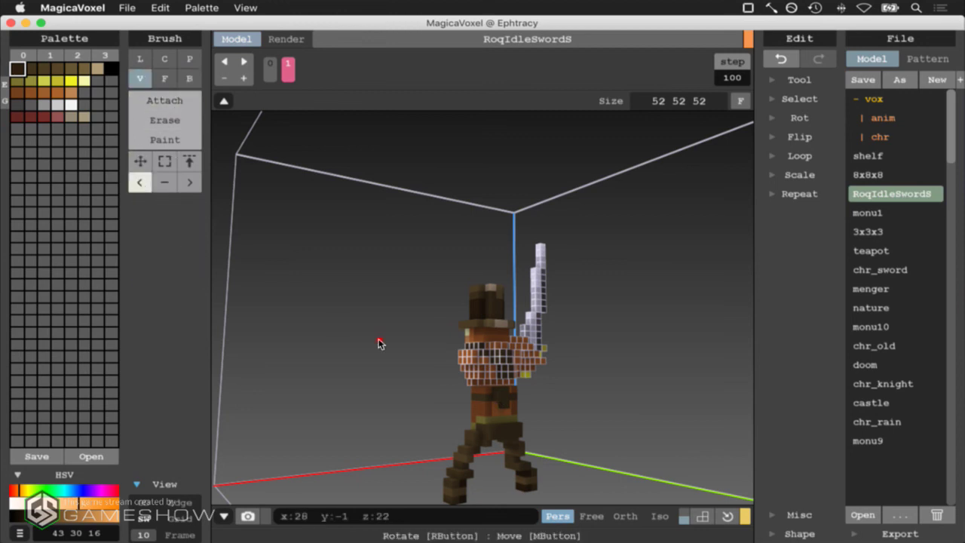
alt+click(475, 398)
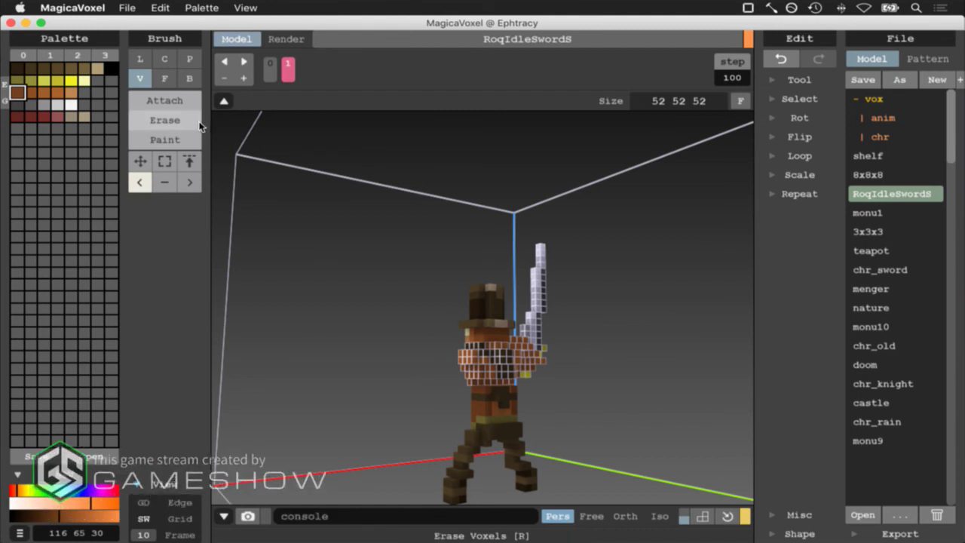
click(777, 105)
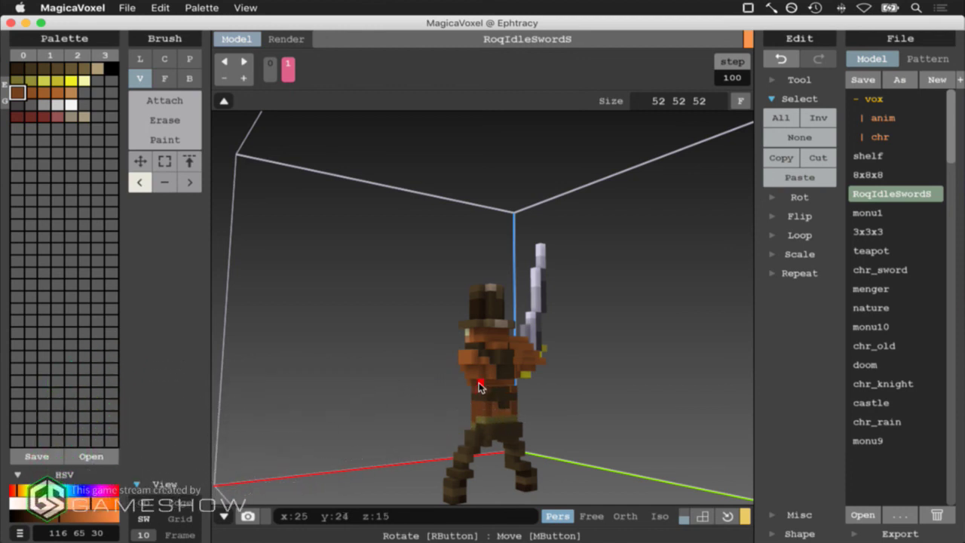
scroll(486, 400, up, 5)
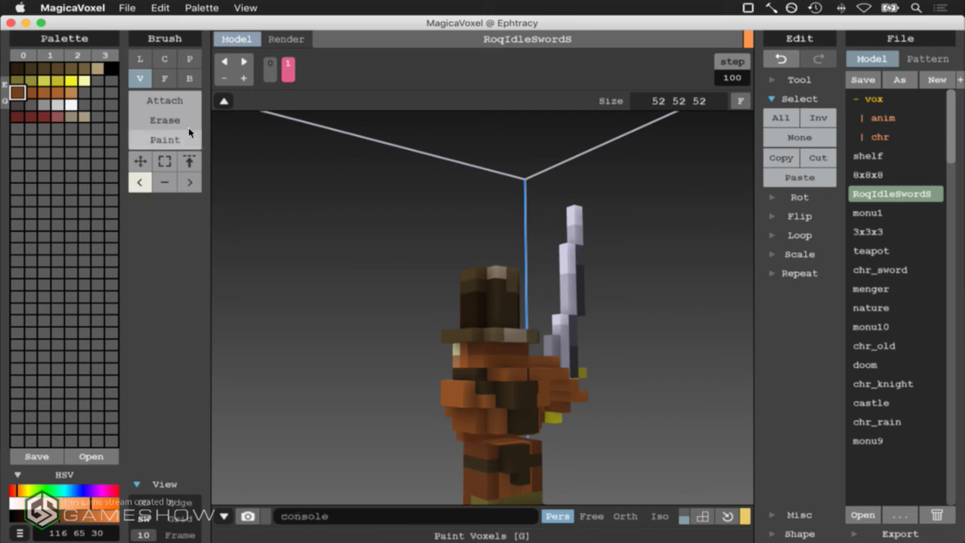
Attach brown voxels to the character's lower back in frame 1, using 116 65 30 and the picked 141 79 34
click(165, 100)
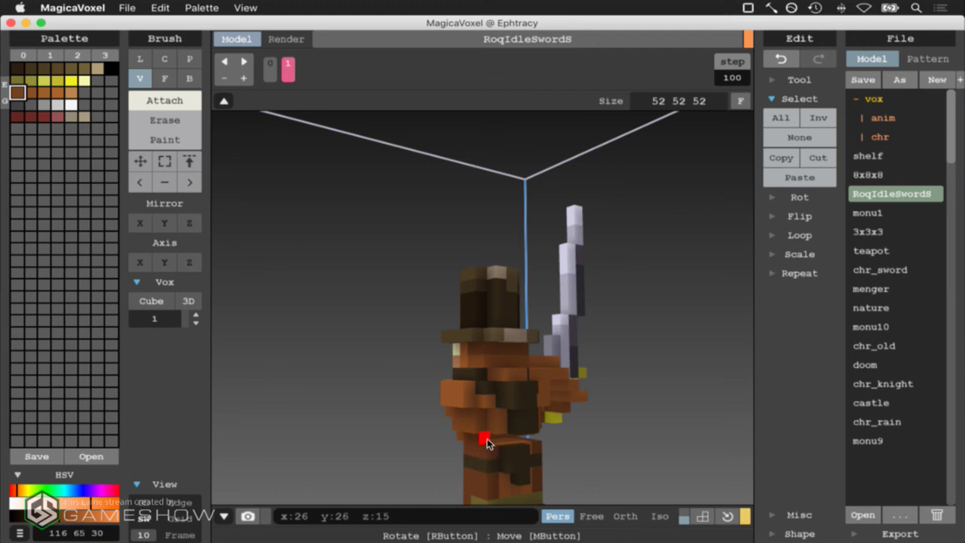
right_drag(486, 443, 500, 461)
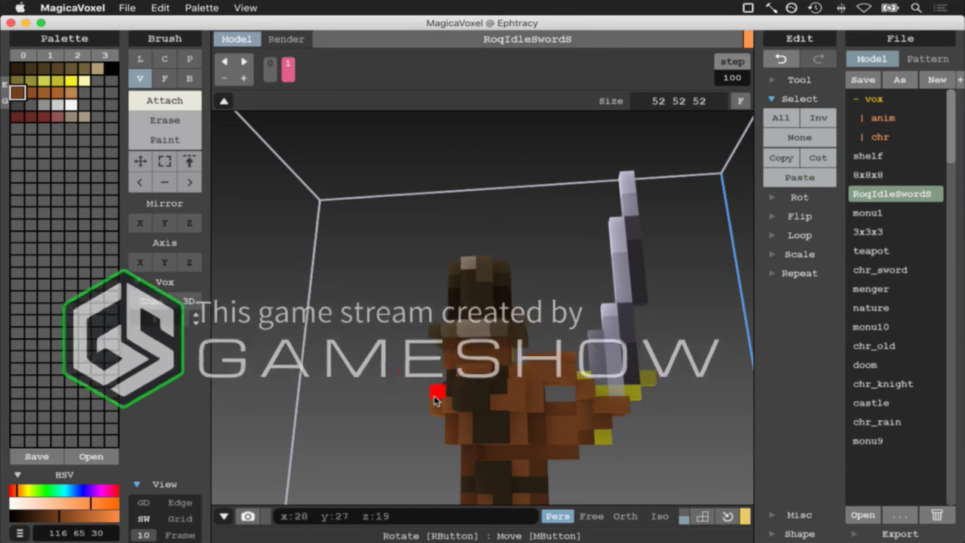
right_drag(538, 452, 537, 452)
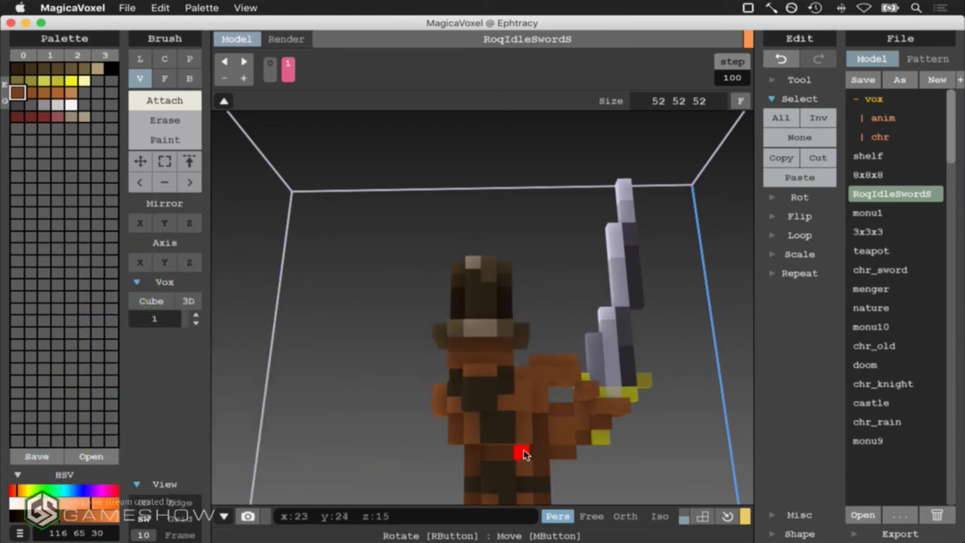
click(140, 182)
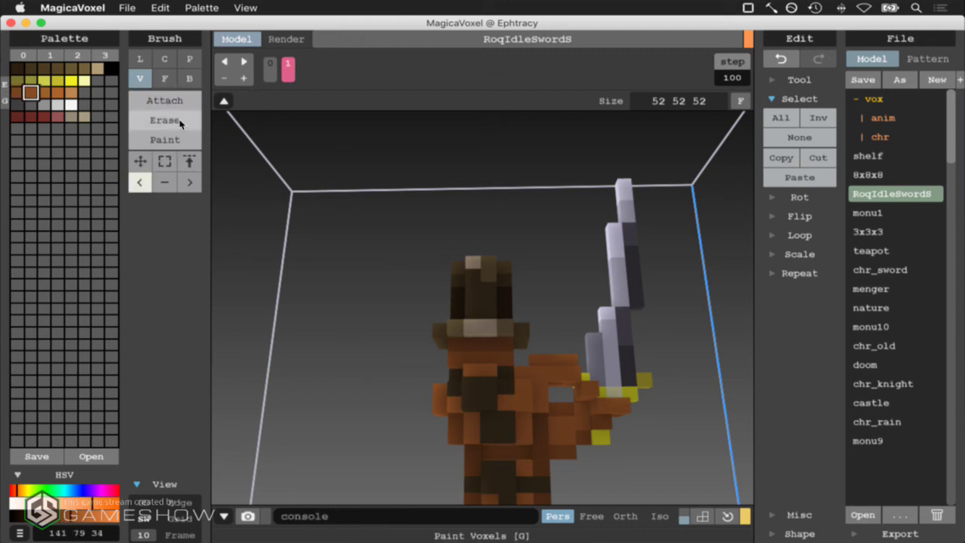
click(161, 102)
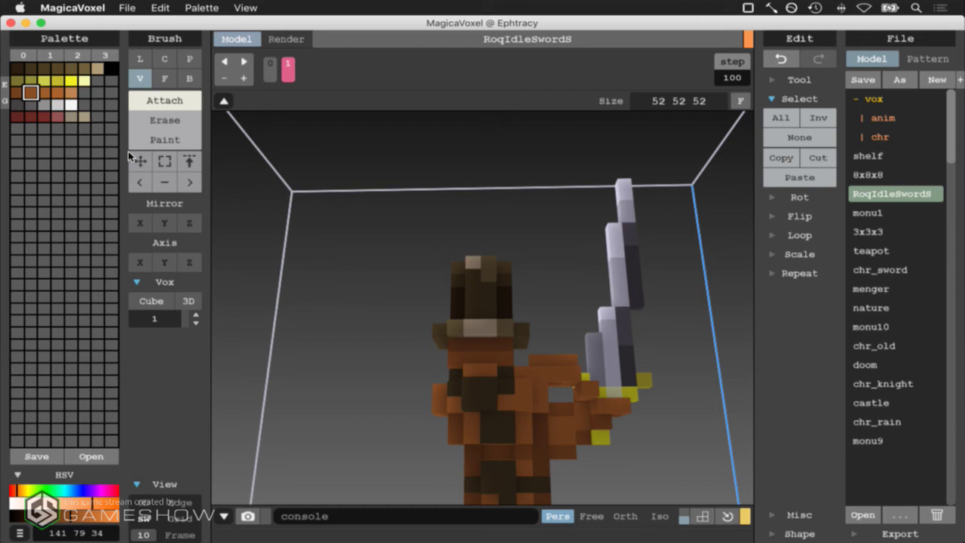
Pick the lighter brown (172 99 43) from the model and use it to complete the row of lower-back voxels
click(140, 181)
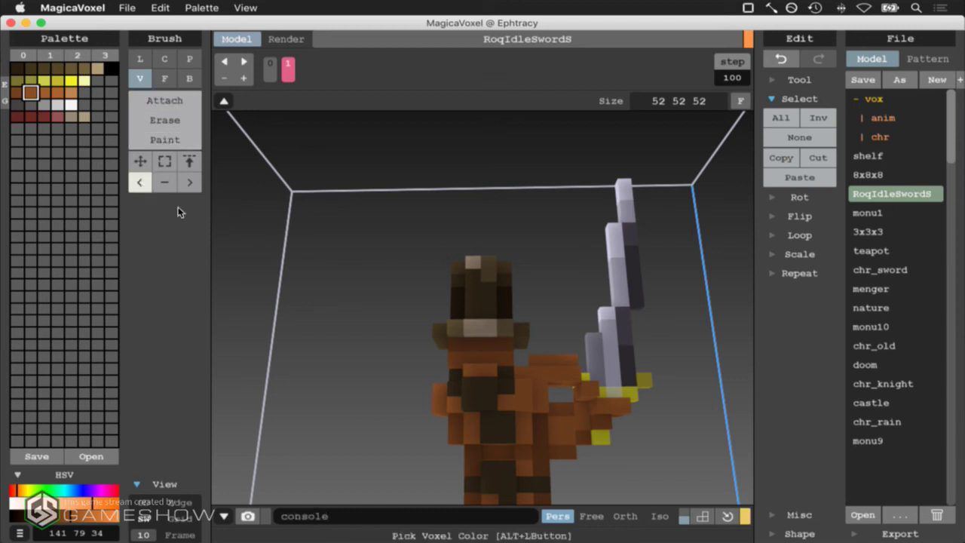
click(165, 99)
click(164, 140)
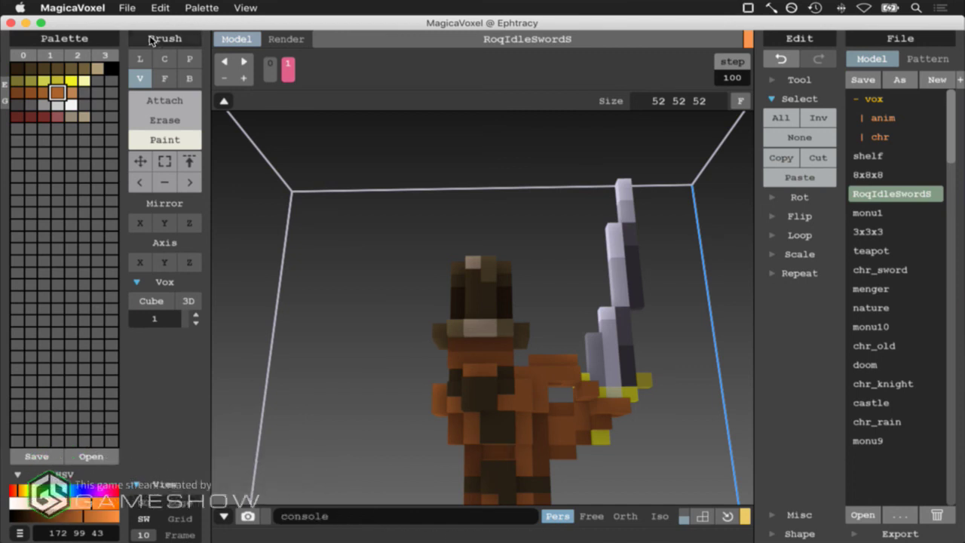
click(164, 100)
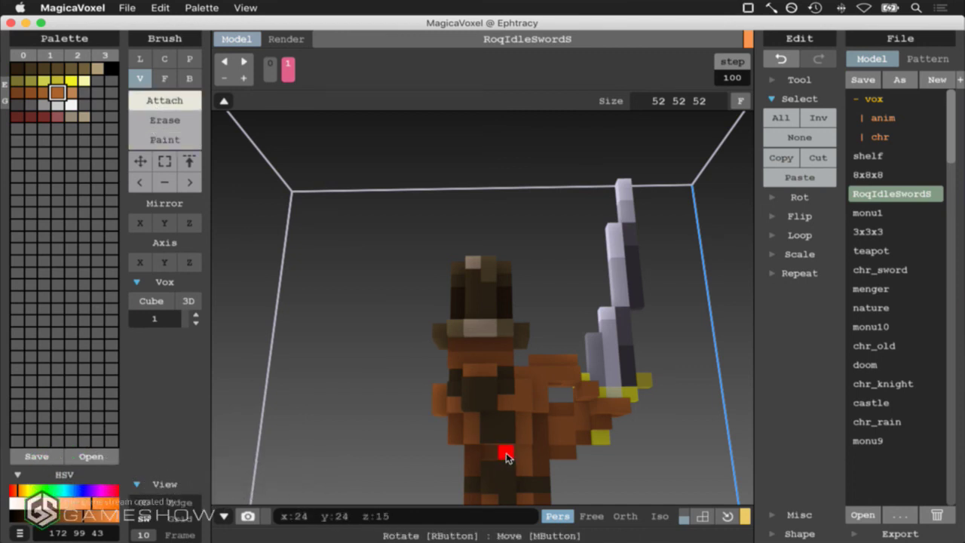
right_drag(517, 471, 232, 180)
Pick the strap's dark brown (65 52 29), extend the strap down the back, and erase the excess voxel at its end
click(144, 181)
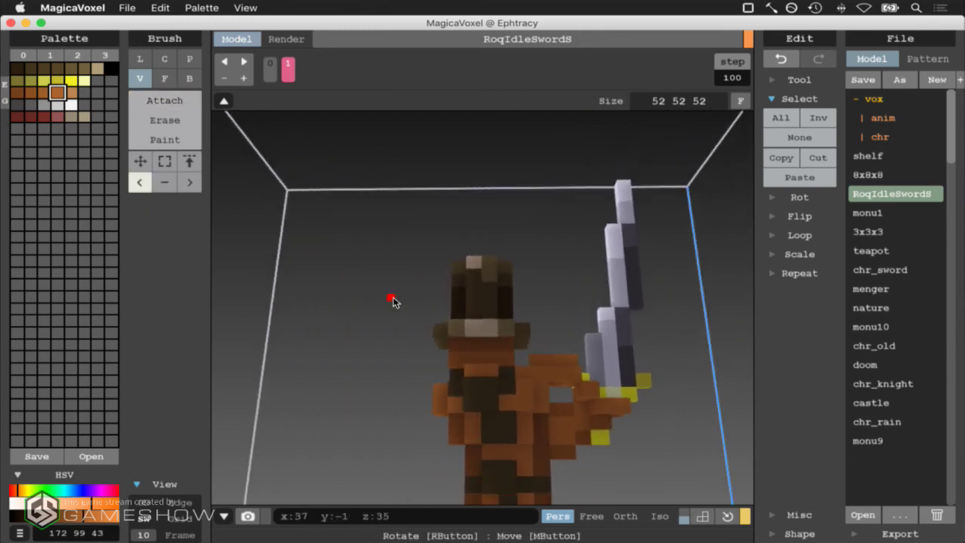
click(147, 106)
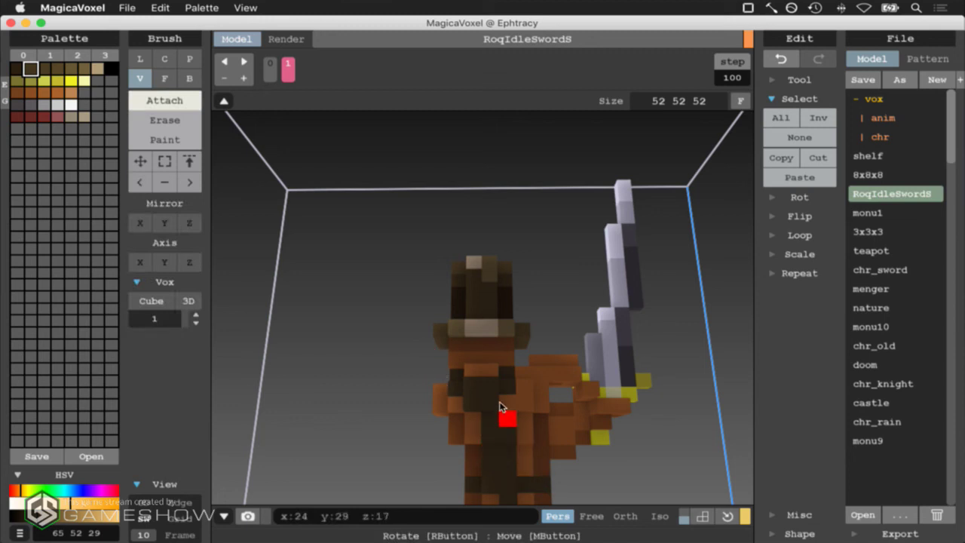
right_drag(494, 408, 495, 412)
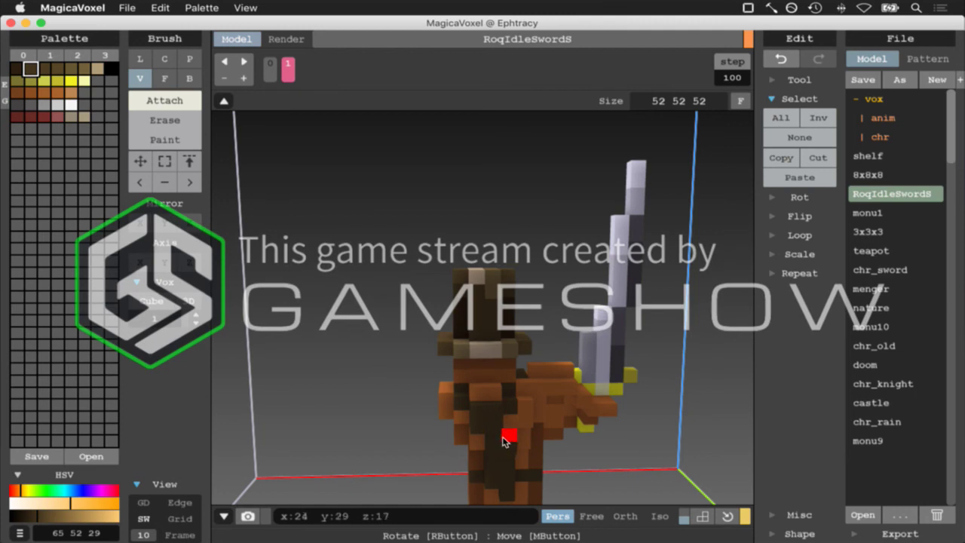
right_drag(505, 469, 517, 468)
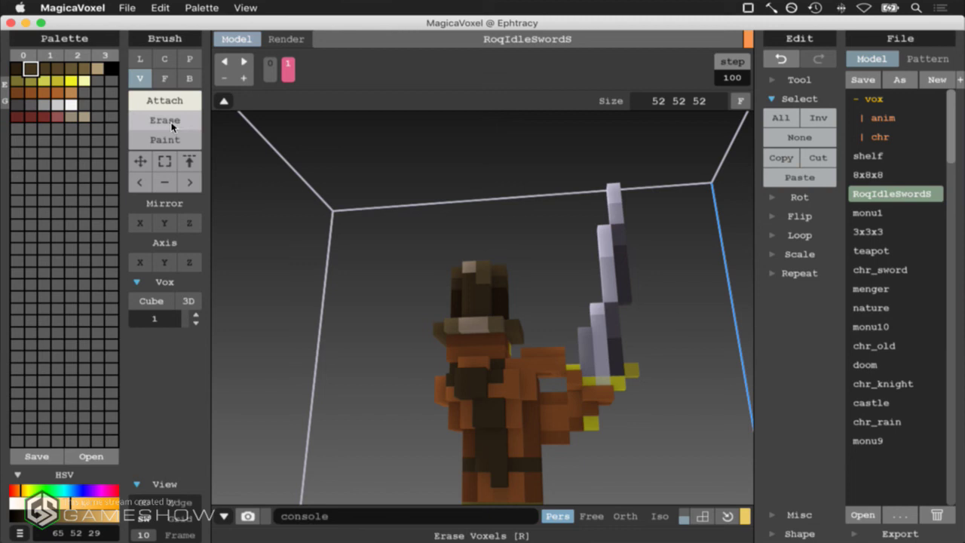
click(172, 124)
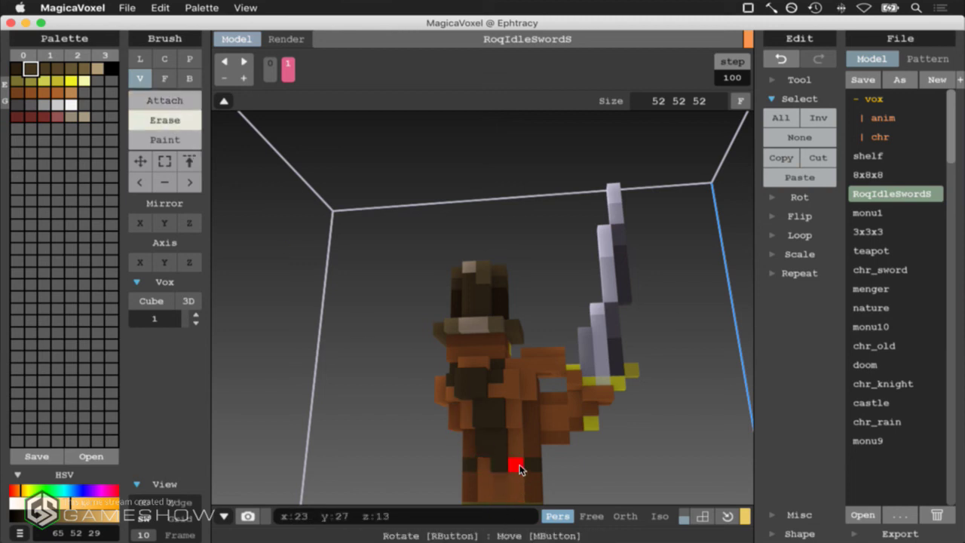
Pick the lighter brown (172 99 43) and paint the belt voxel beside the end of the back strap
click(180, 145)
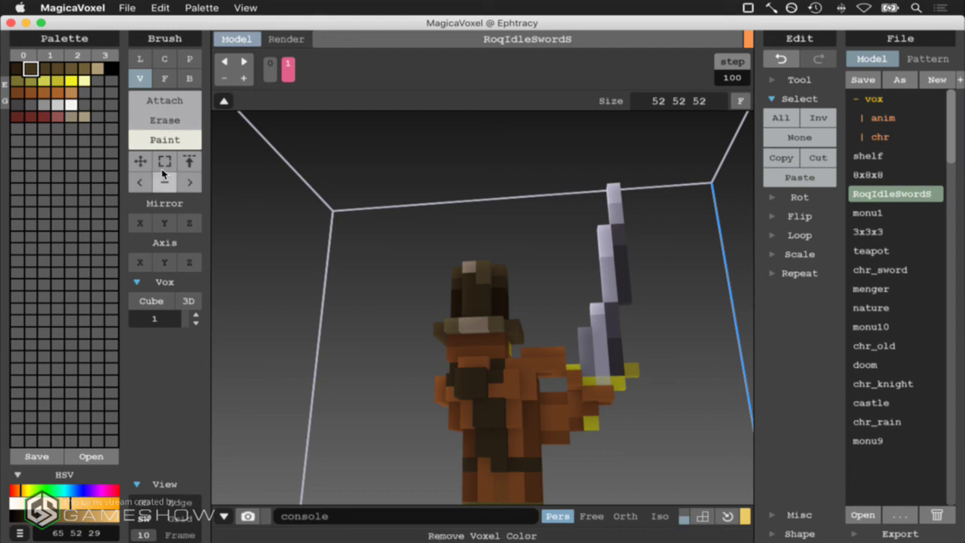
click(136, 182)
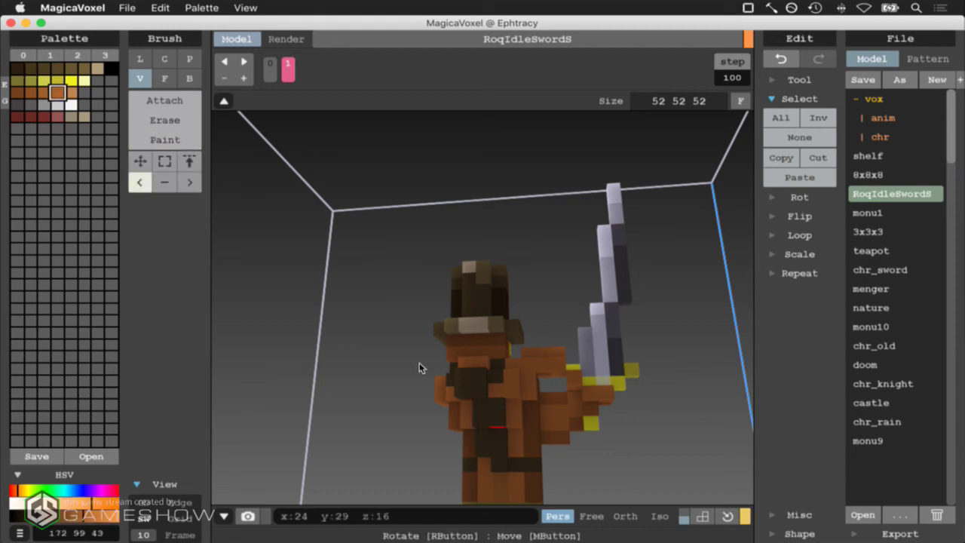
click(153, 138)
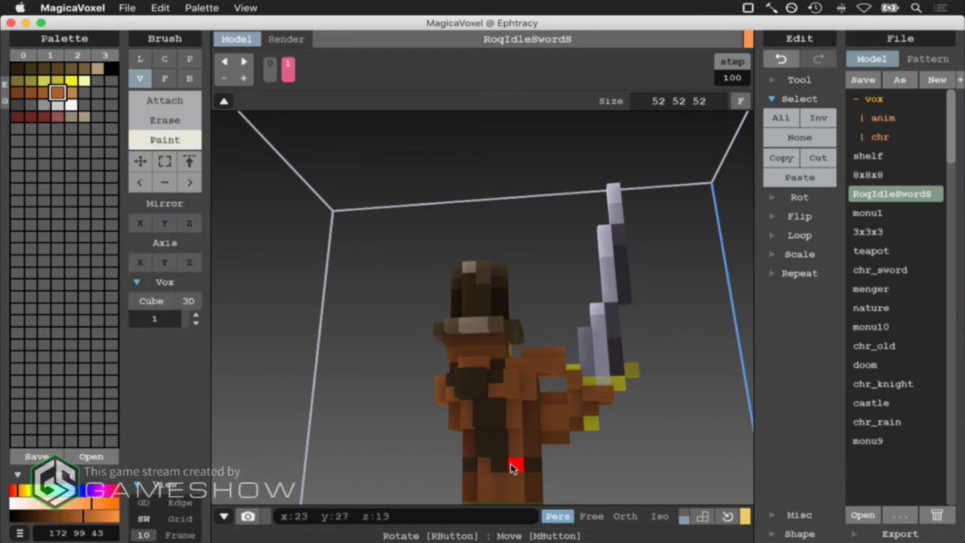
Pick the belt's dark brown (65 52 29) and touch up the belt voxels on the character's back with it
click(140, 181)
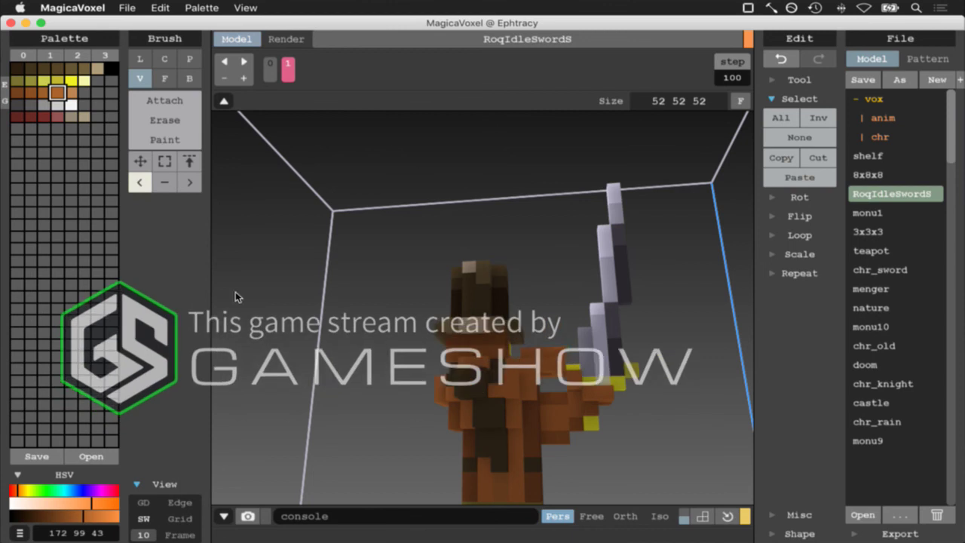
click(531, 468)
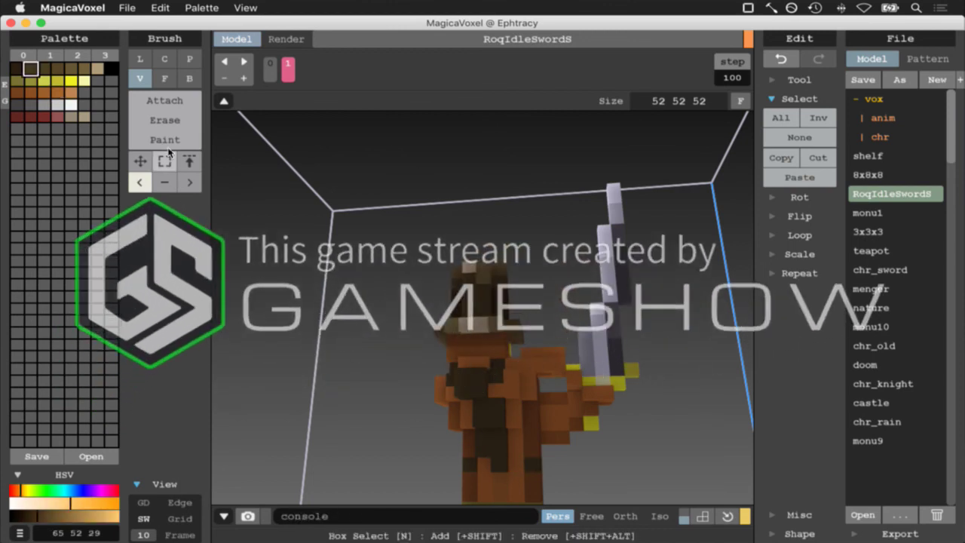
click(165, 100)
click(181, 138)
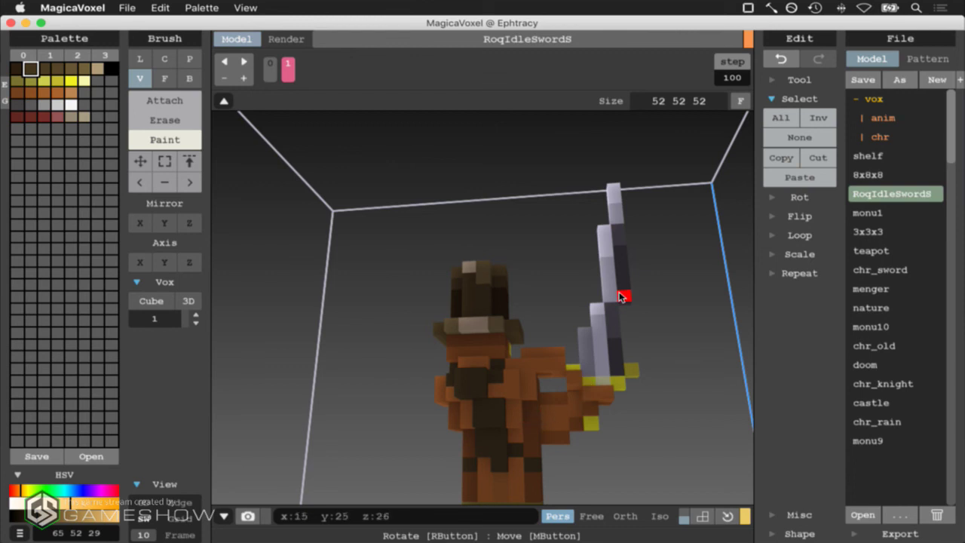
Erase excess voxels around the character's neck in frame 1 and save the model
right_drag(612, 354, 530, 396)
click(162, 120)
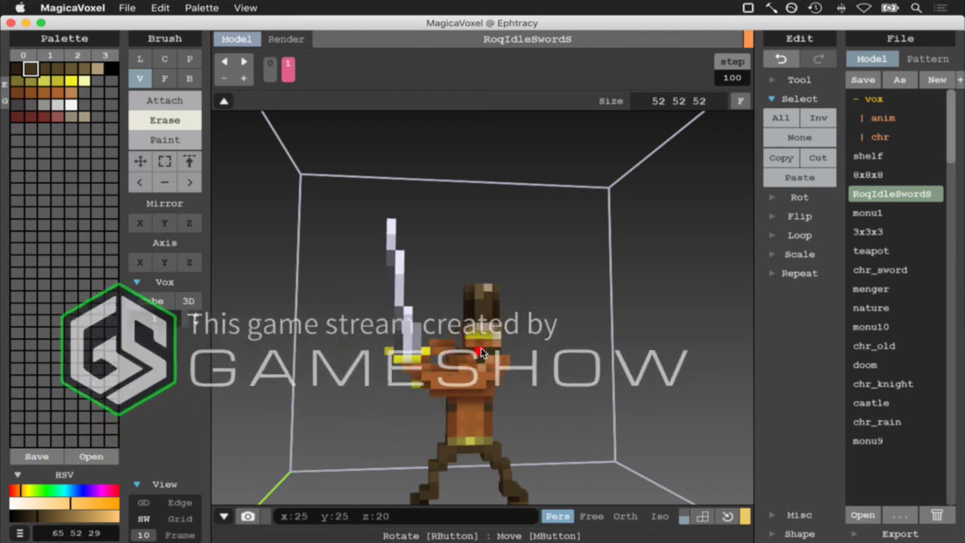
right_drag(535, 404, 569, 414)
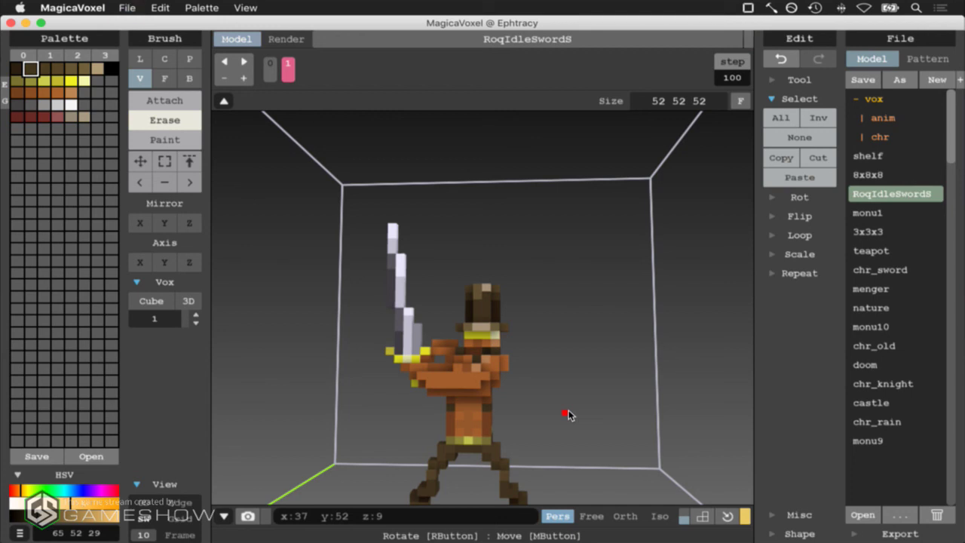
Duplicate frame 0 so the raised-sword pose becomes frame 2, and compare frames 1 and 2
click(274, 72)
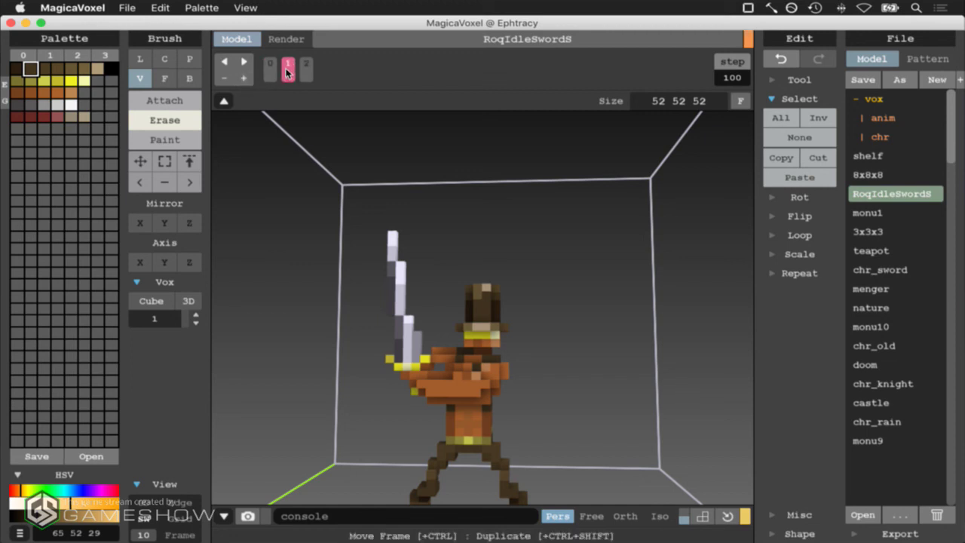
click(307, 70)
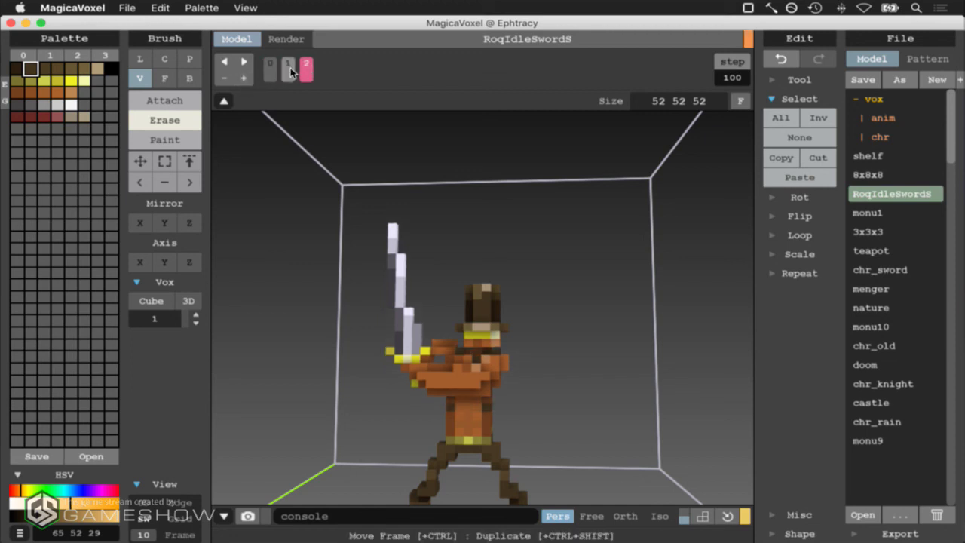
click(289, 71)
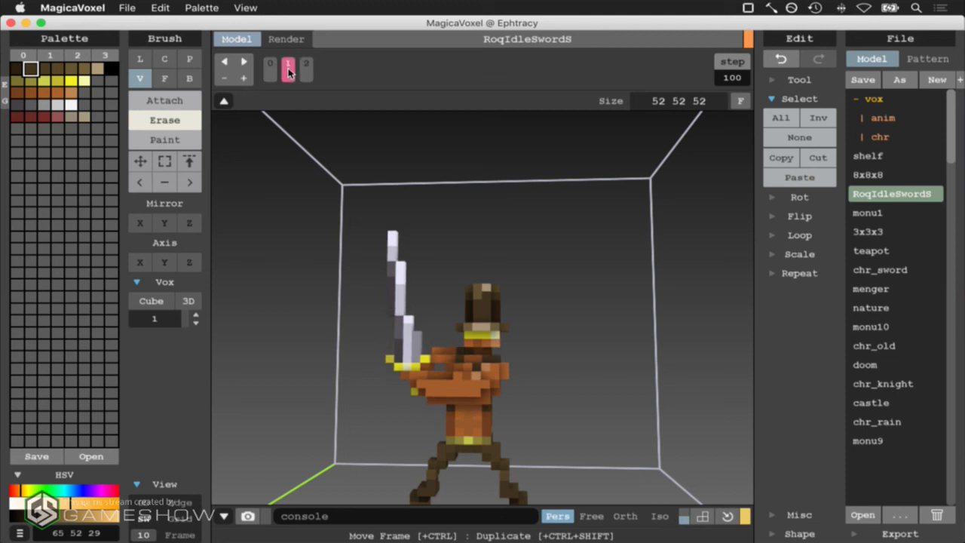
click(307, 71)
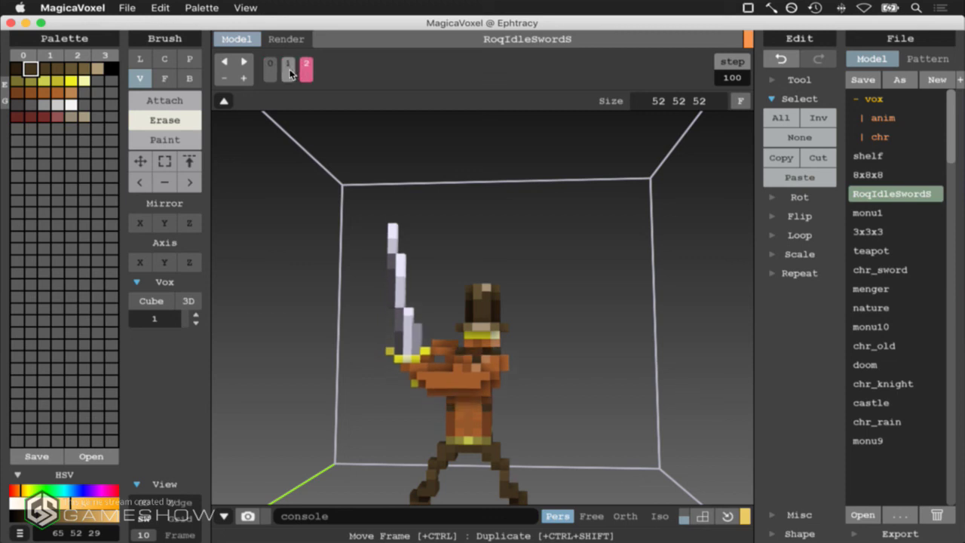
click(290, 71)
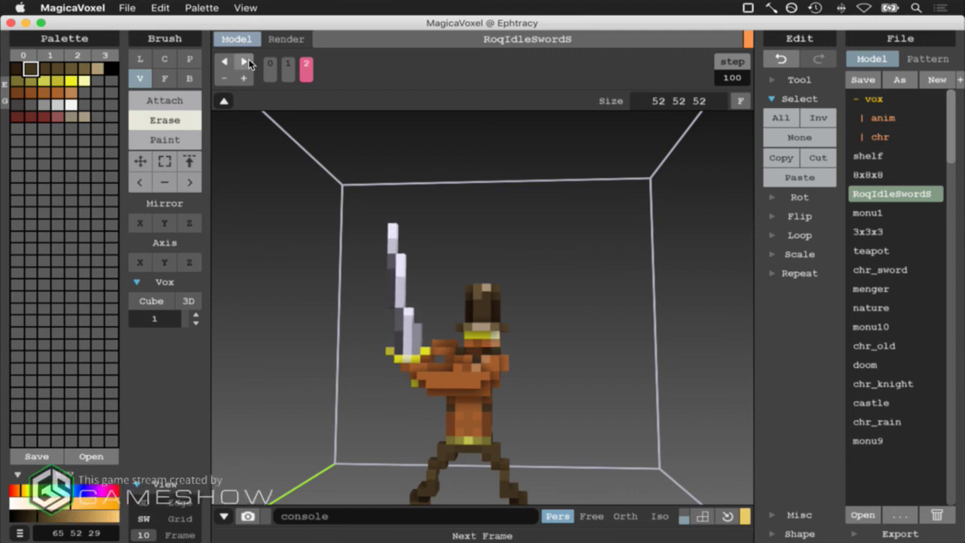
Flip through frames 0, 1 and 2 to examine the sword and arm motion of the idle animation
click(270, 69)
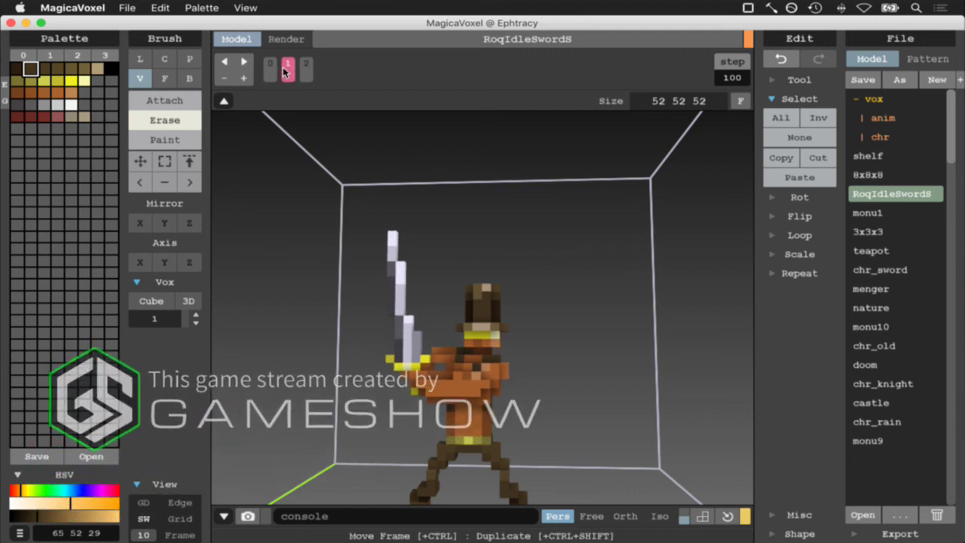
click(307, 69)
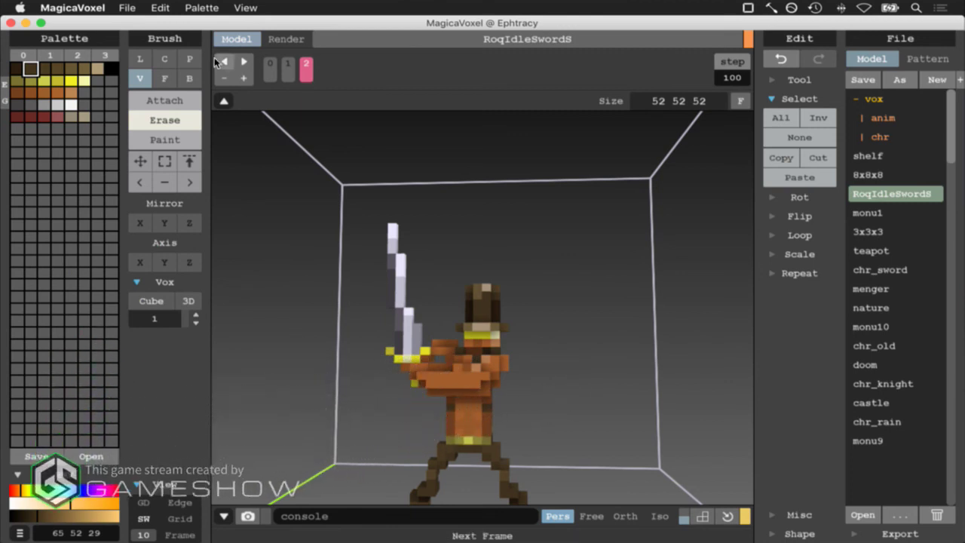
click(289, 66)
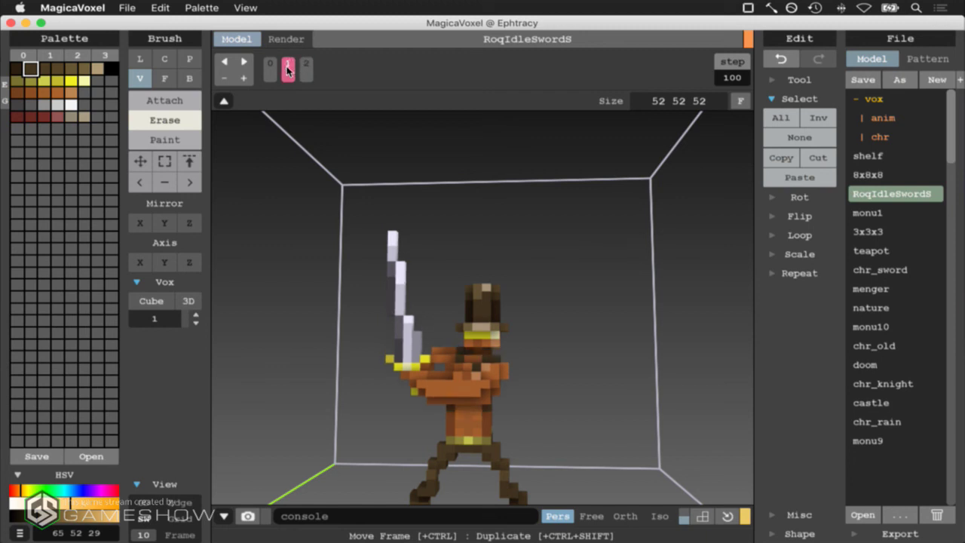
click(306, 66)
click(288, 67)
click(270, 68)
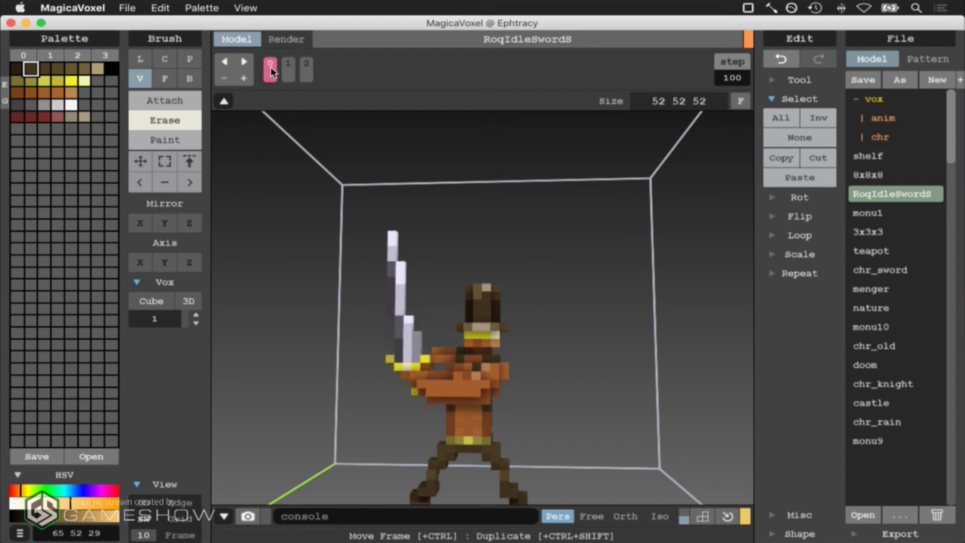
click(287, 68)
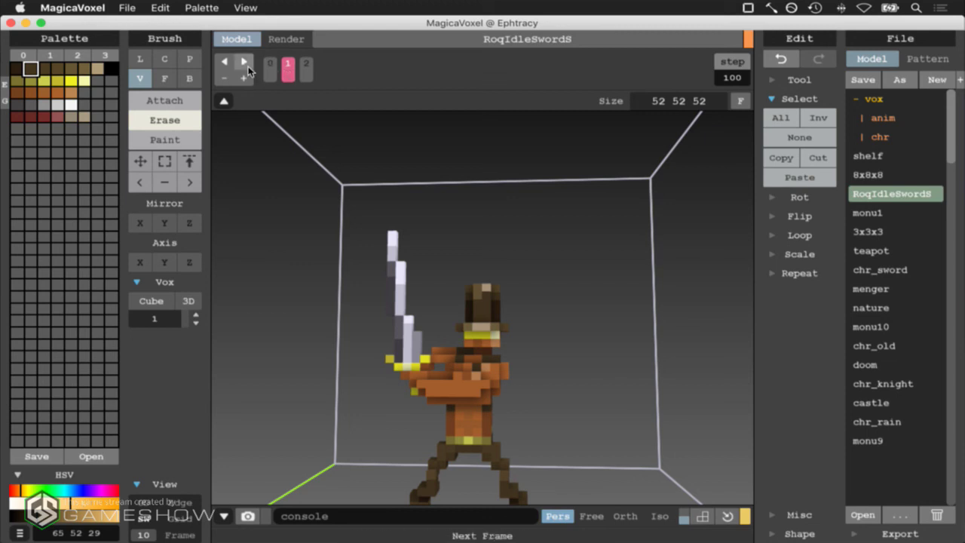
click(243, 64)
click(244, 64)
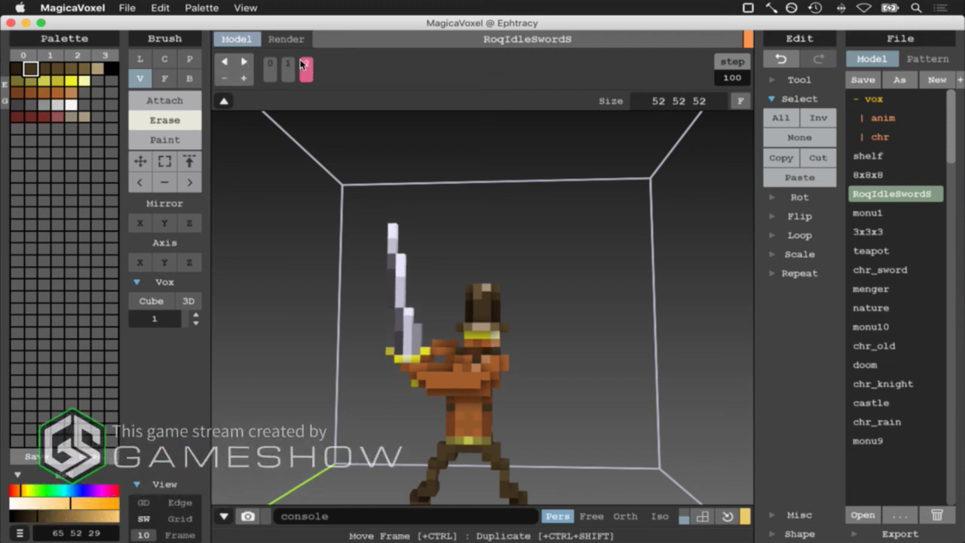
click(269, 68)
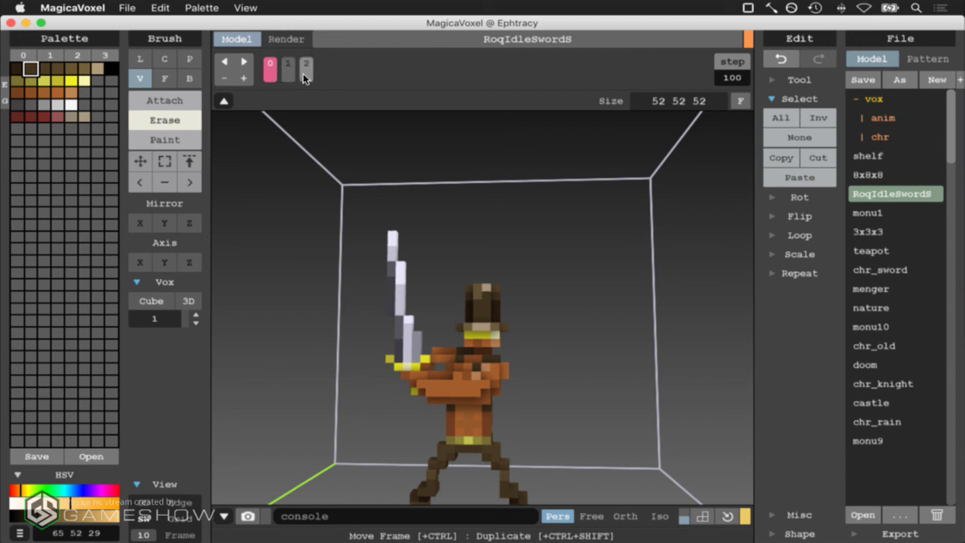
click(305, 72)
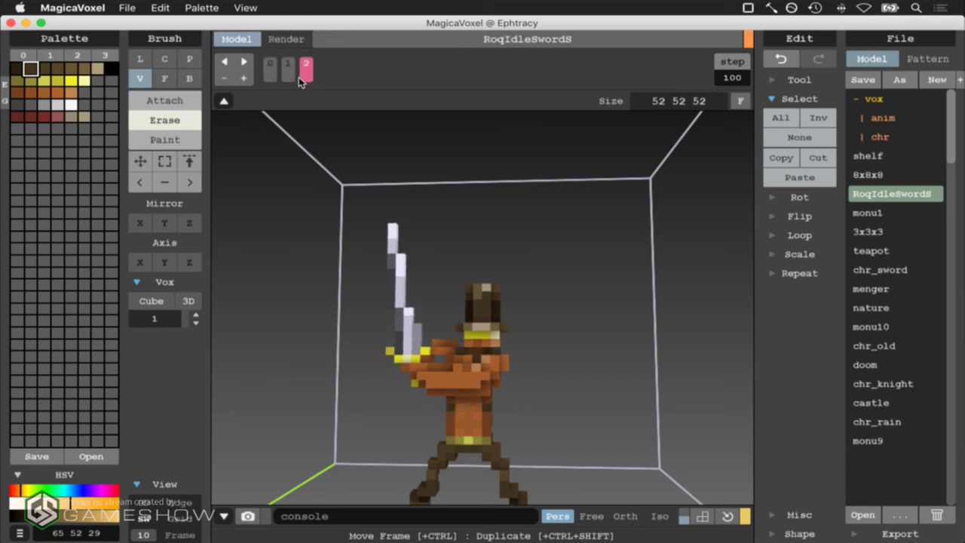
click(290, 74)
click(269, 72)
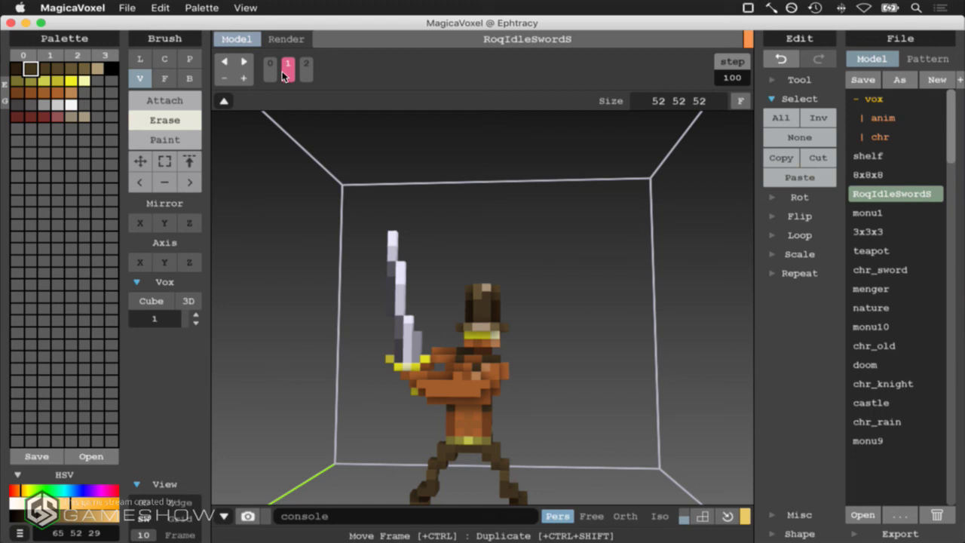
Delete the duplicate frame 1, go to frame 0 and copy all of its voxels
click(224, 77)
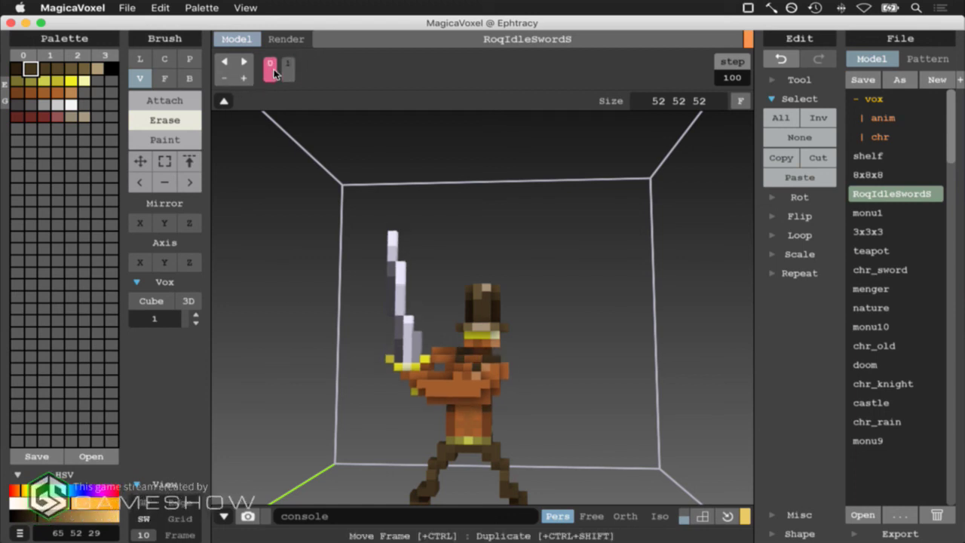
click(270, 69)
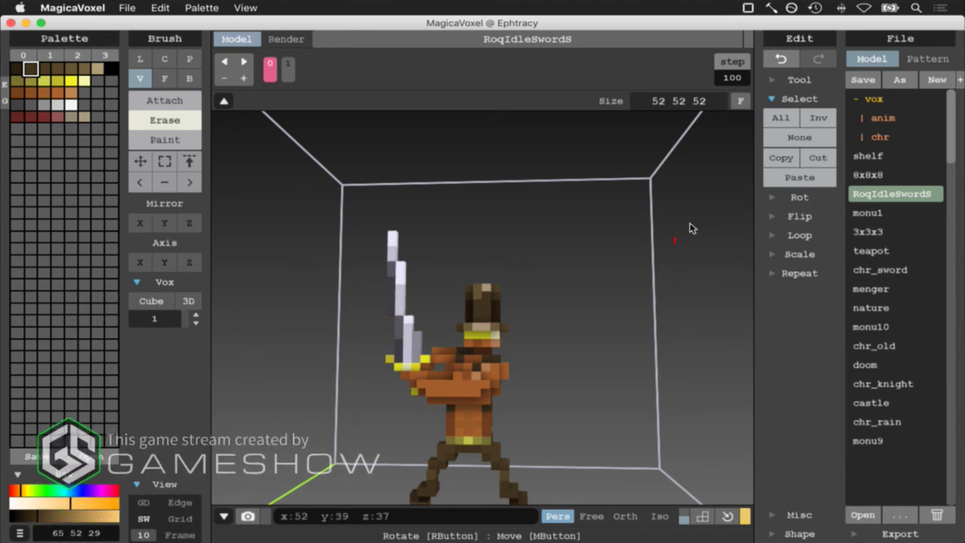
click(780, 118)
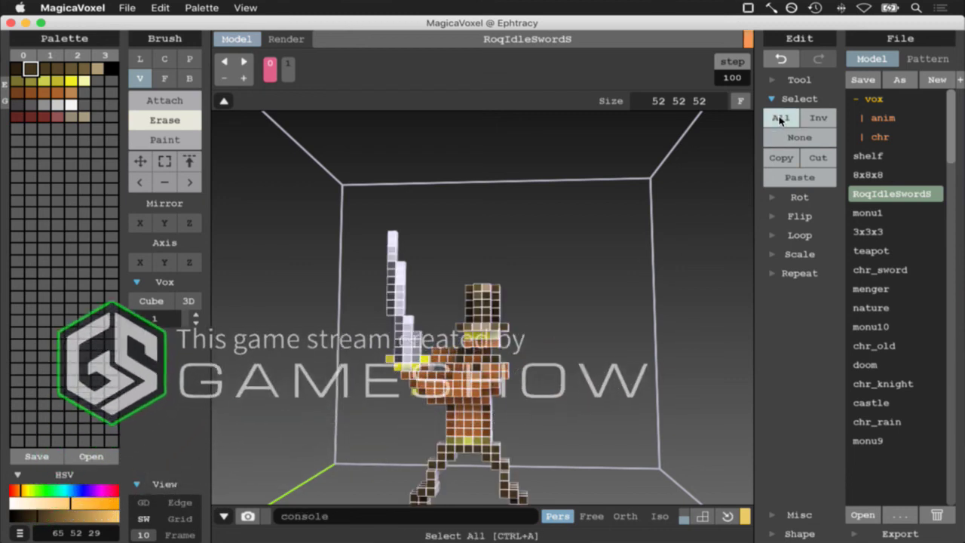
click(782, 161)
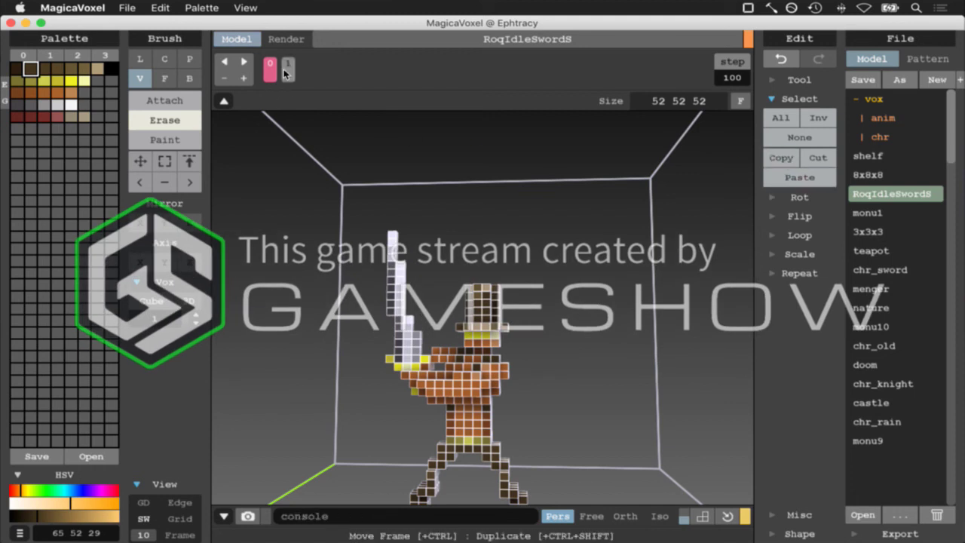
Add a new frame 2 after frame 1 and replace all its voxels with the pose copied from frame 0
click(287, 68)
click(244, 77)
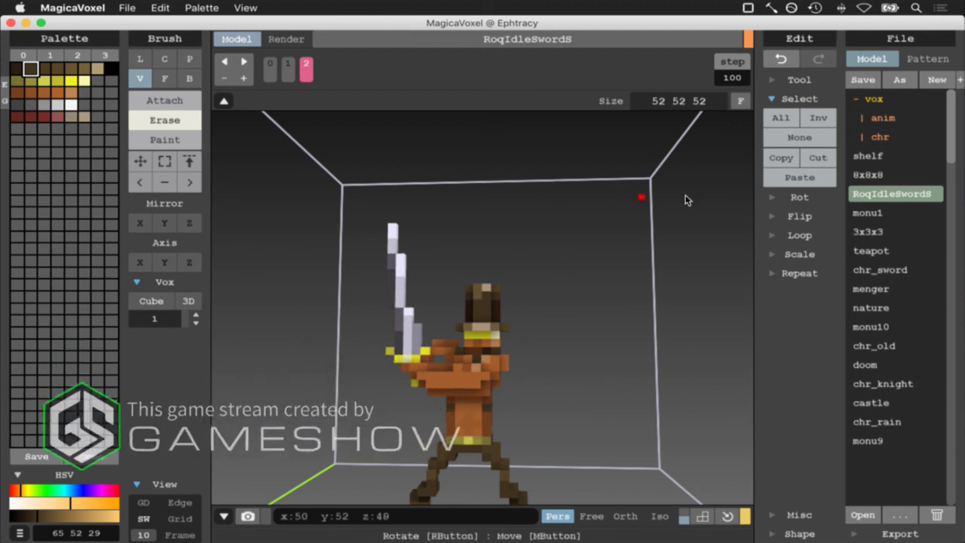
click(779, 118)
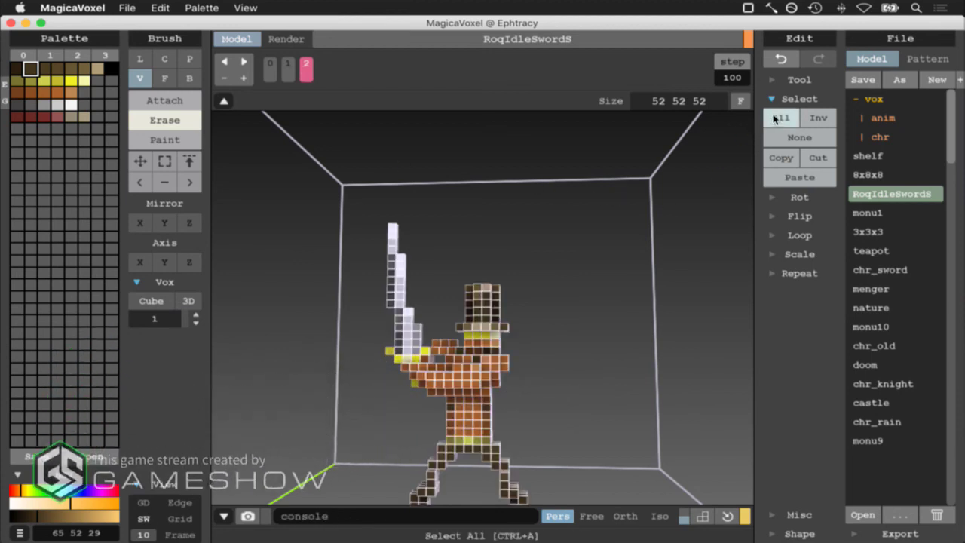
click(800, 178)
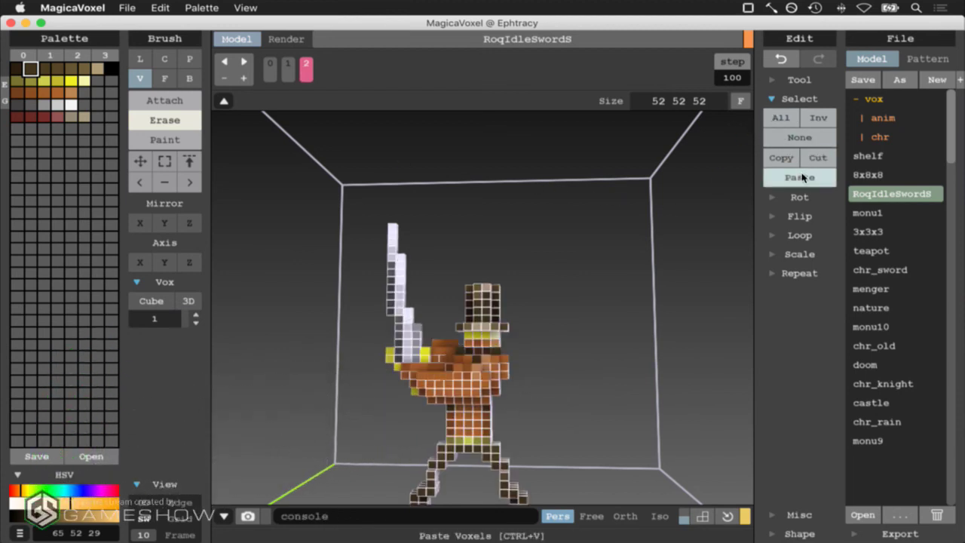
click(784, 115)
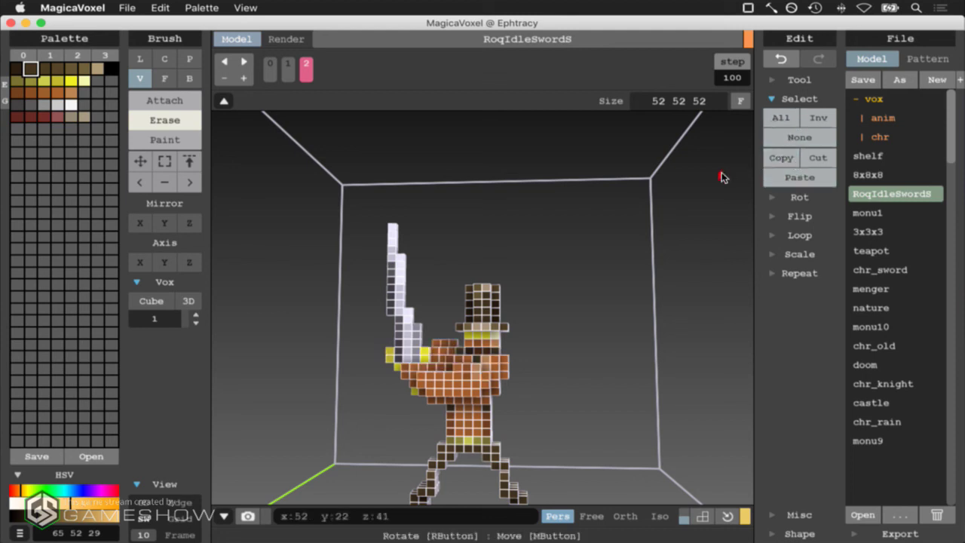
key(Delete)
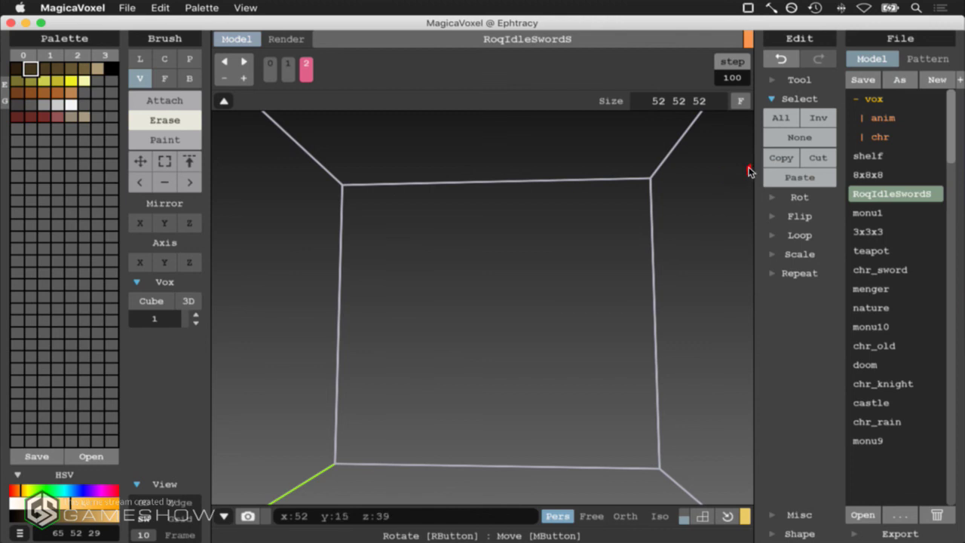
click(804, 177)
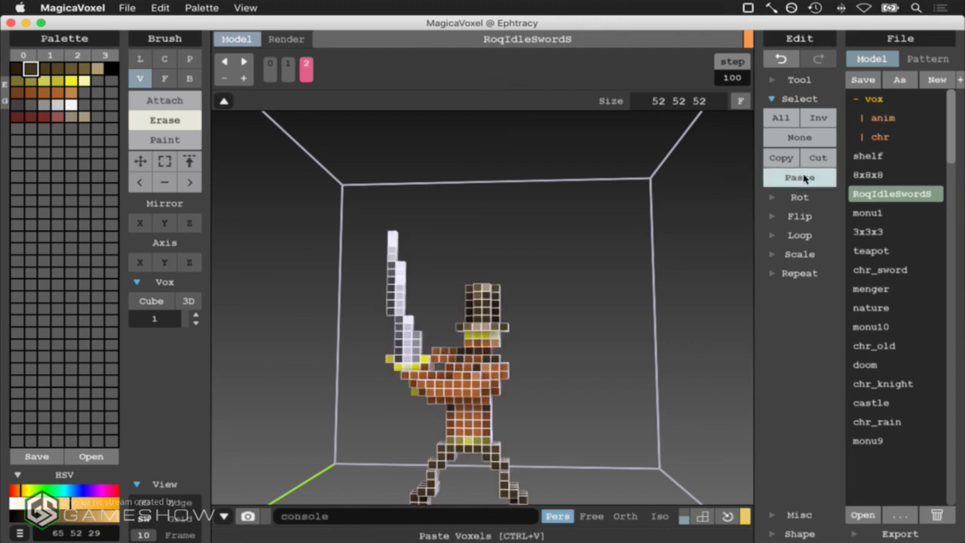
Flip through frames 0, 1 and 2 to check the order of the sword poses
click(289, 70)
click(269, 68)
click(287, 69)
click(306, 71)
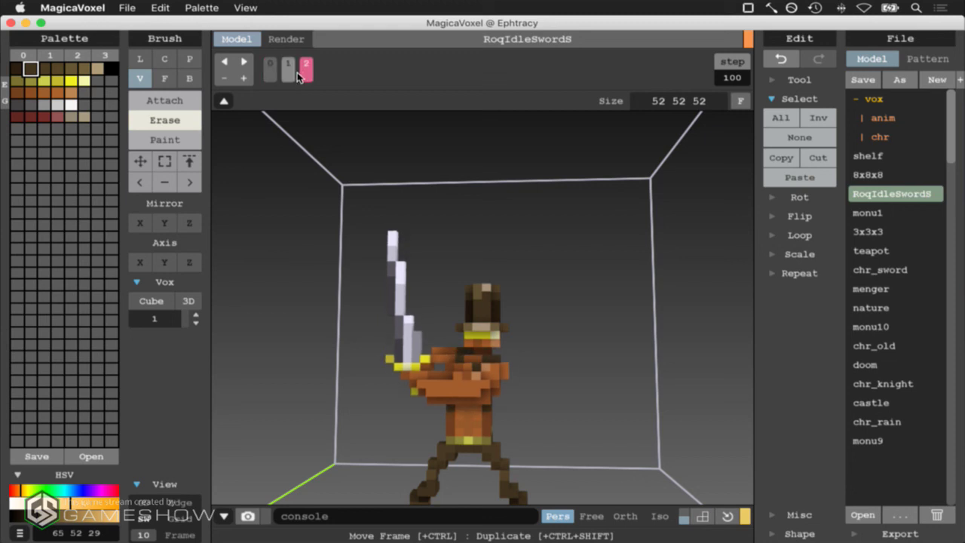
click(271, 74)
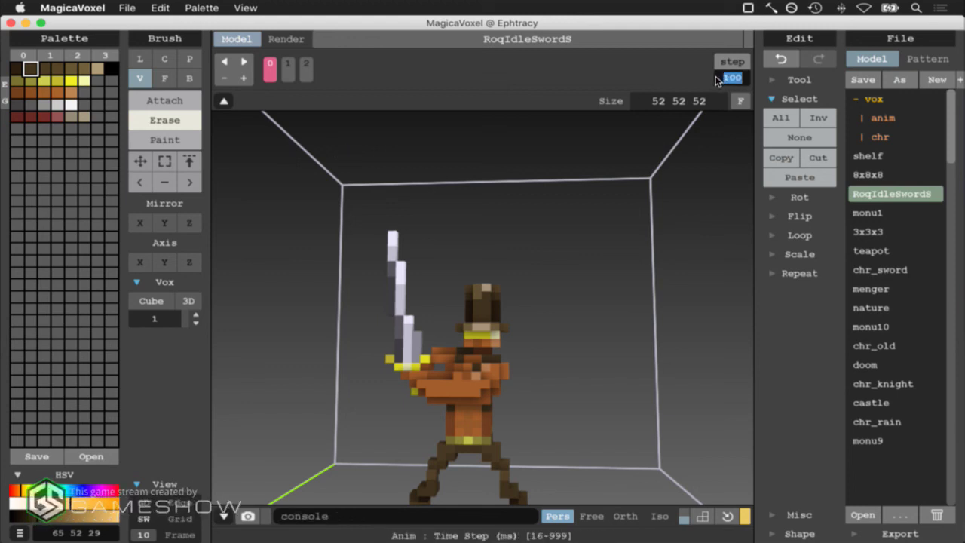
Set the animation time step to 999 ms and advance through the frames with the whole character in view
key(Return)
click(727, 78)
text(10)
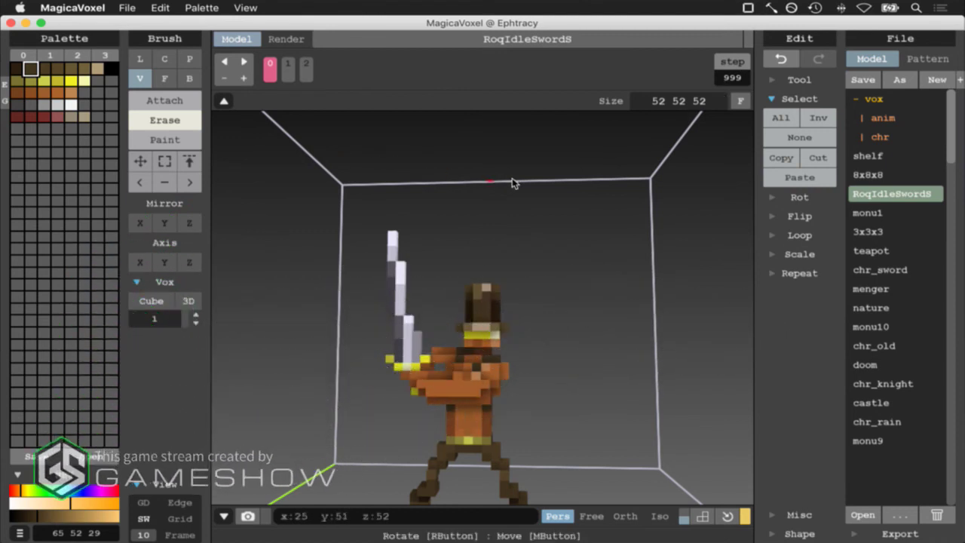
scroll(585, 353, down, 5)
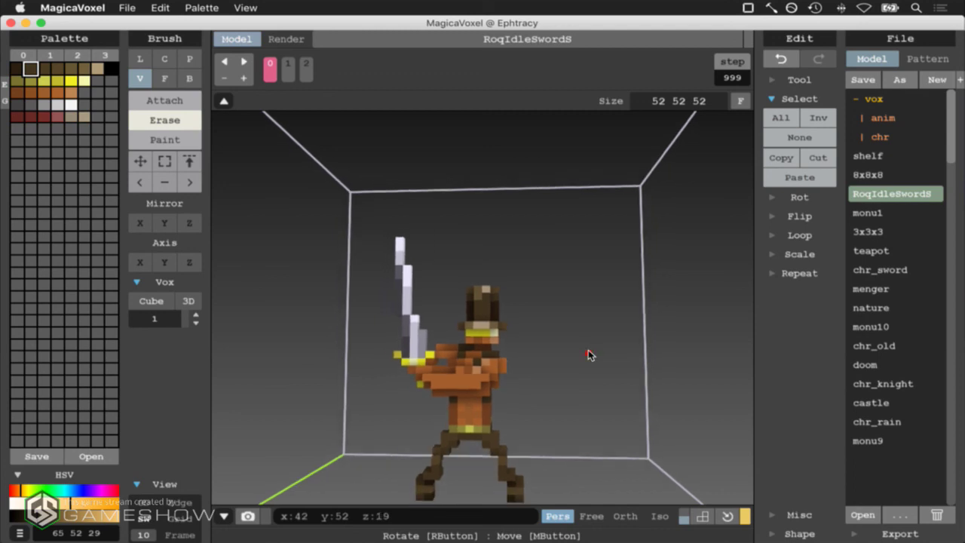
scroll(511, 398, up, 1)
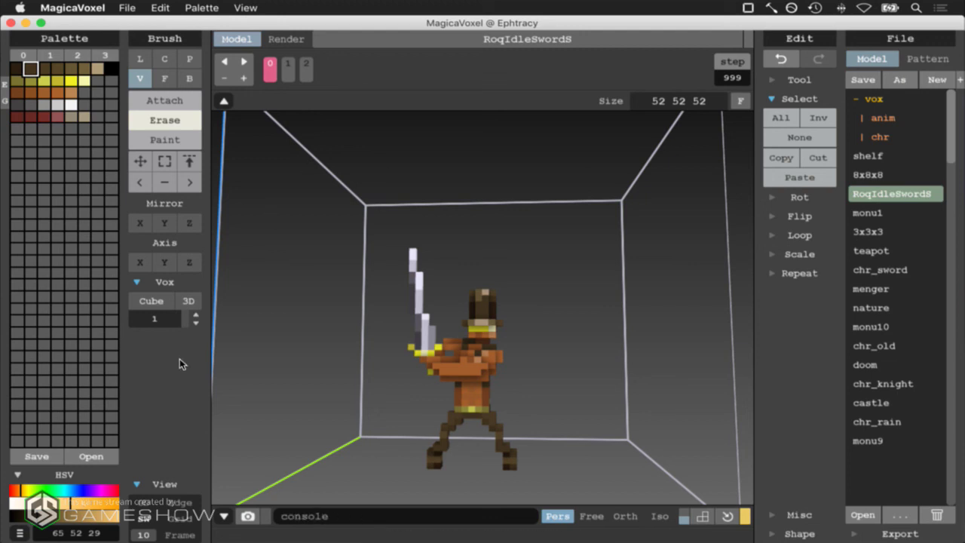
click(243, 62)
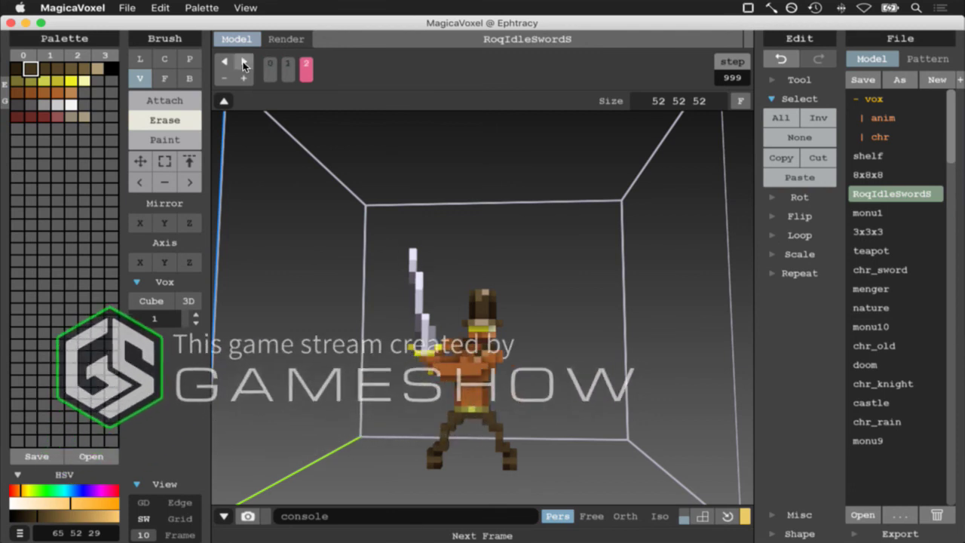
Switch to Chrome and watch the YouTube video "Animation tutorial in magicavoxel 0.98.2" to examine how animations are made
key(super+Tab)
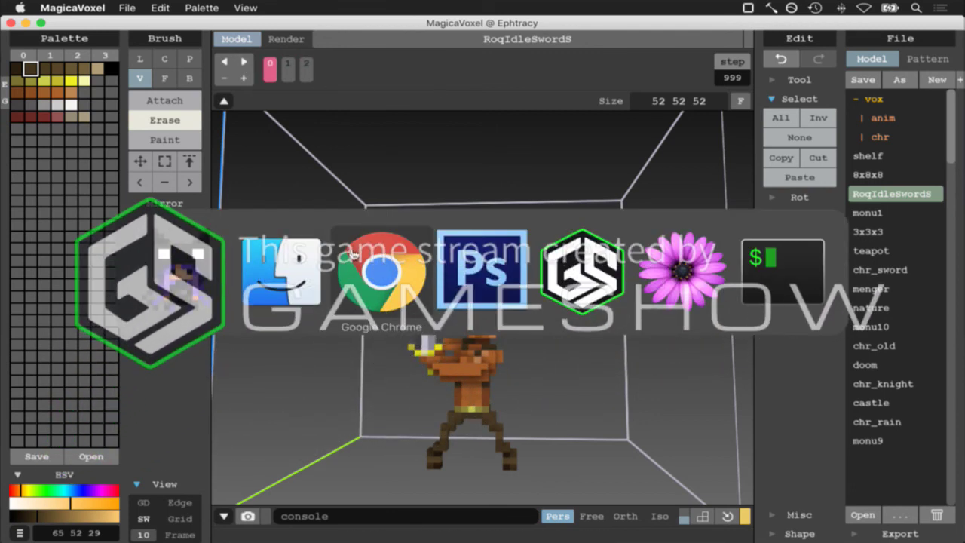
click(242, 30)
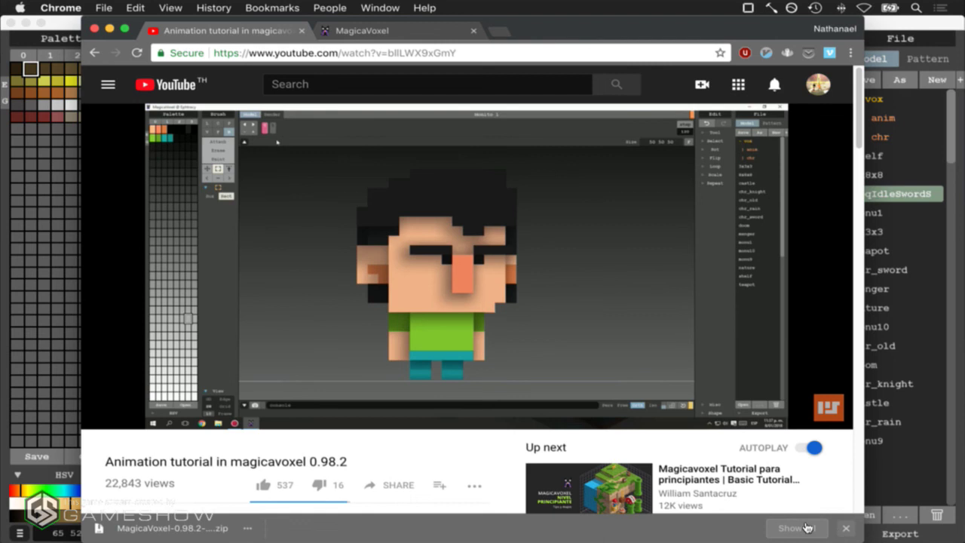
click(846, 527)
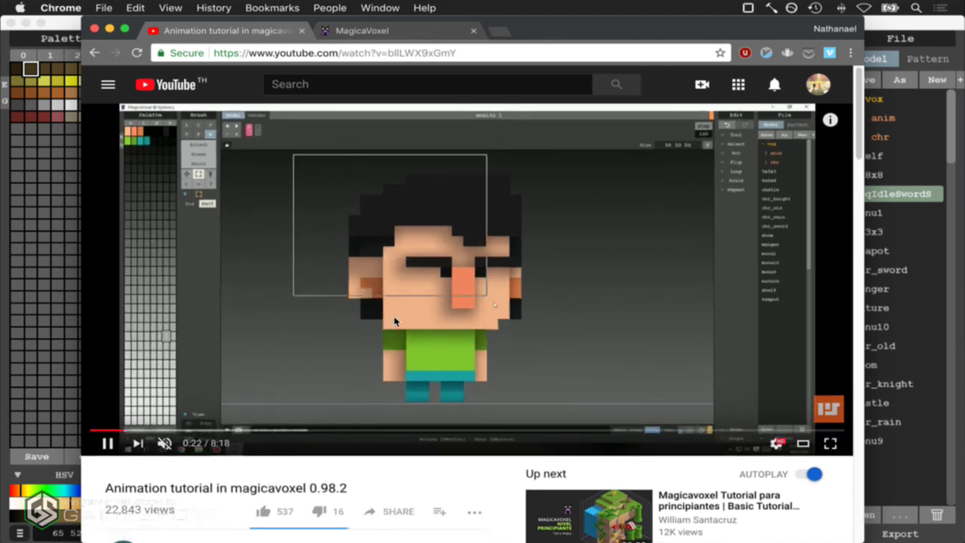
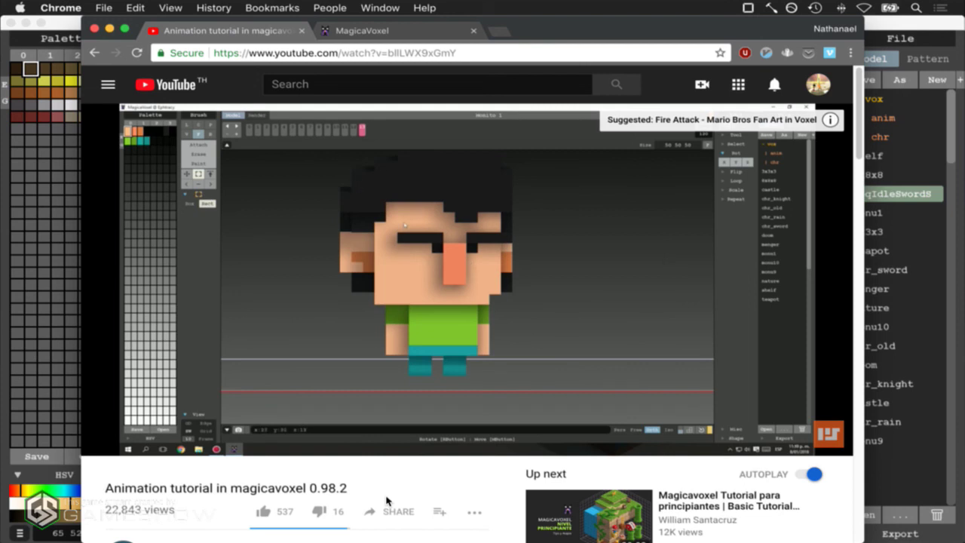
click(106, 443)
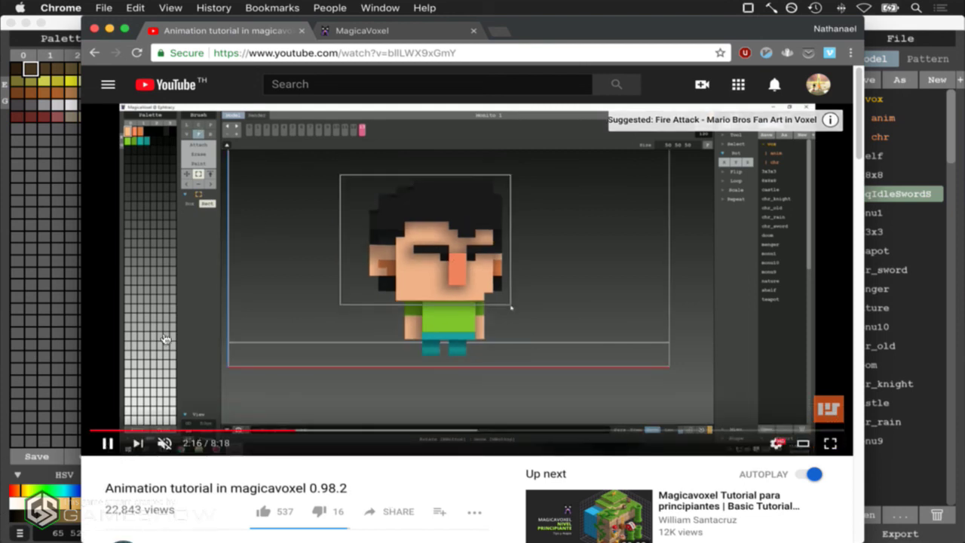
Open the MagicaVoxel Viewer page on the MagicaVoxel website and download the viewer
click(370, 31)
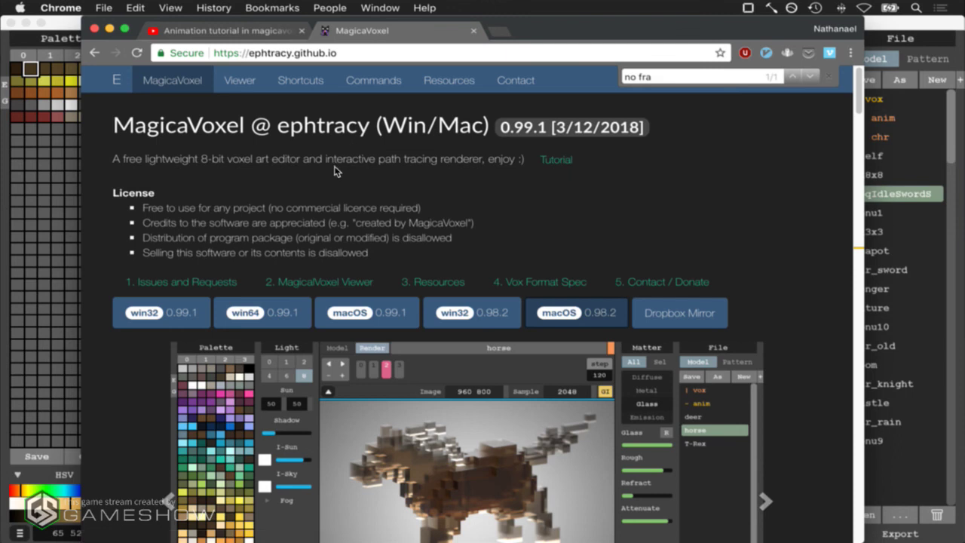
click(301, 284)
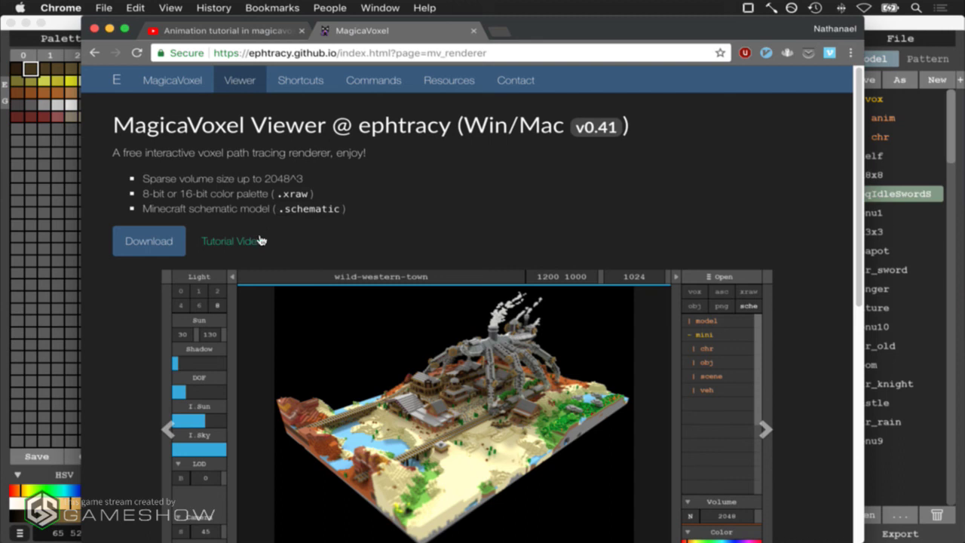
click(151, 241)
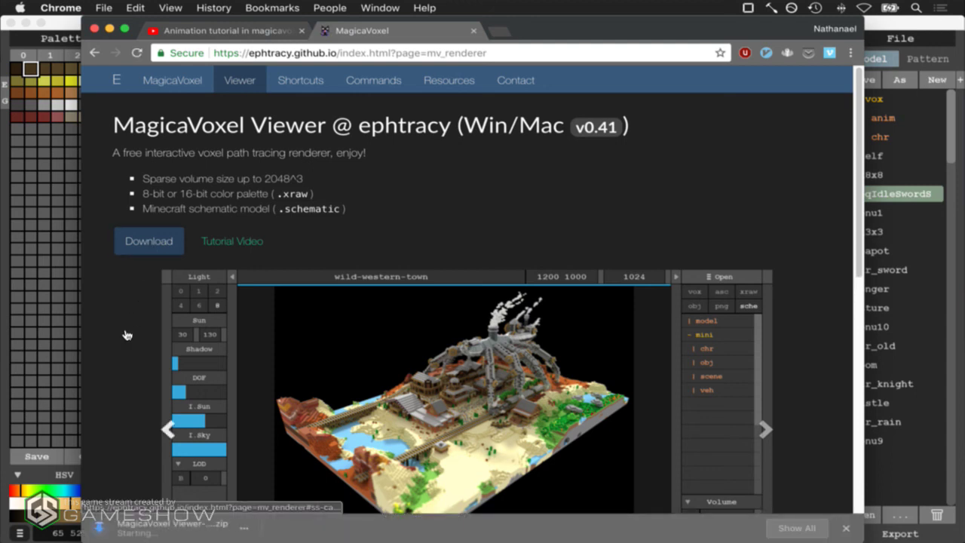
Read through the MagicaVoxel Viewer page's screenshots and update log
scroll(127, 335, down, 5)
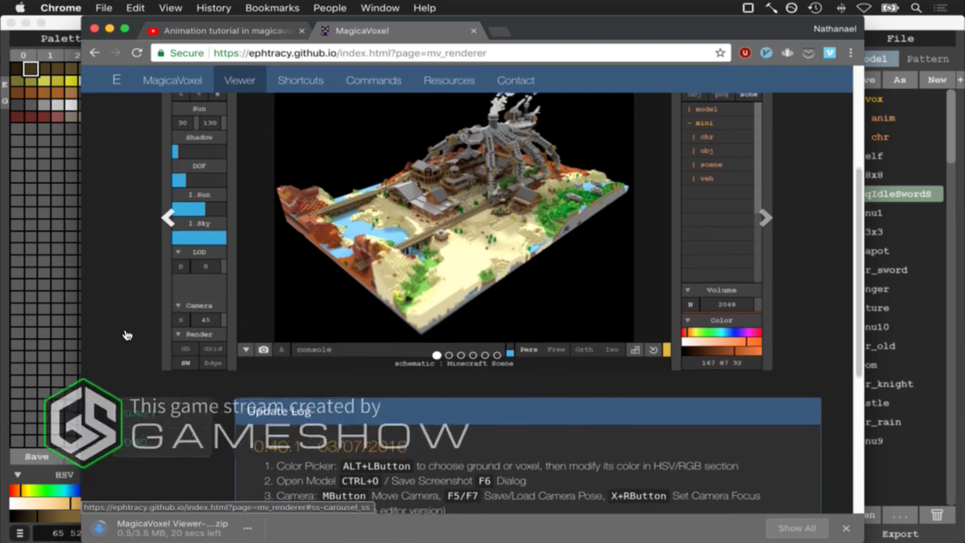
scroll(127, 335, down, 6)
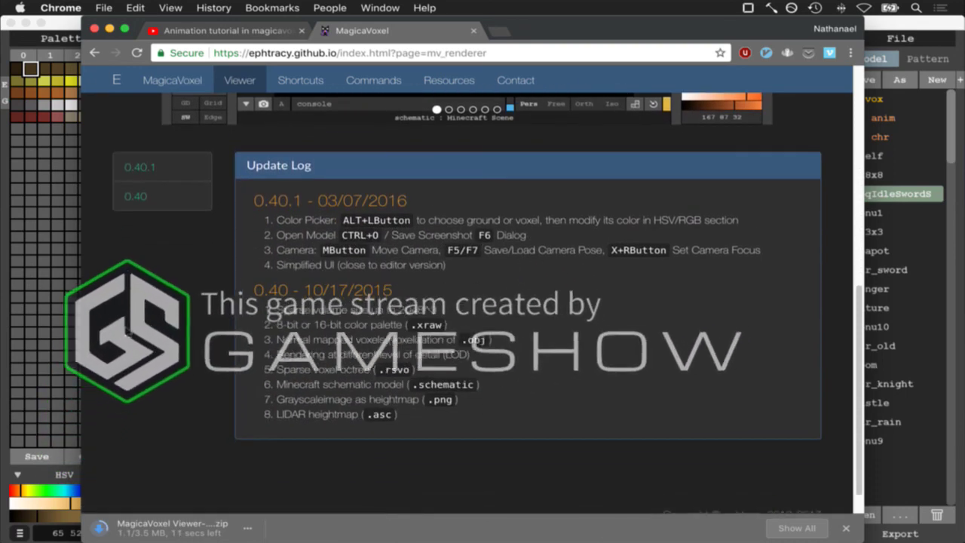
scroll(127, 332, down, 1)
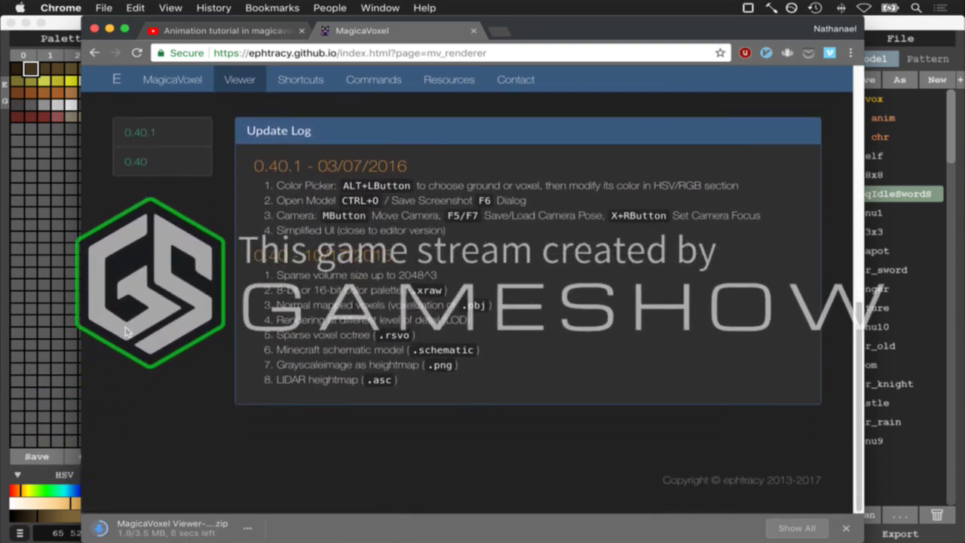
scroll(126, 335, up, 8)
scroll(126, 334, down, 2)
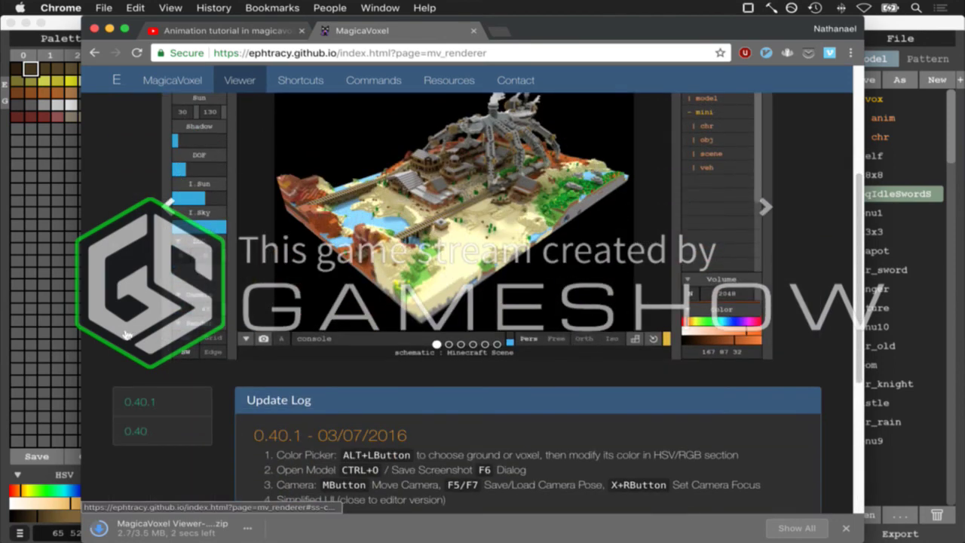
scroll(126, 334, up, 4)
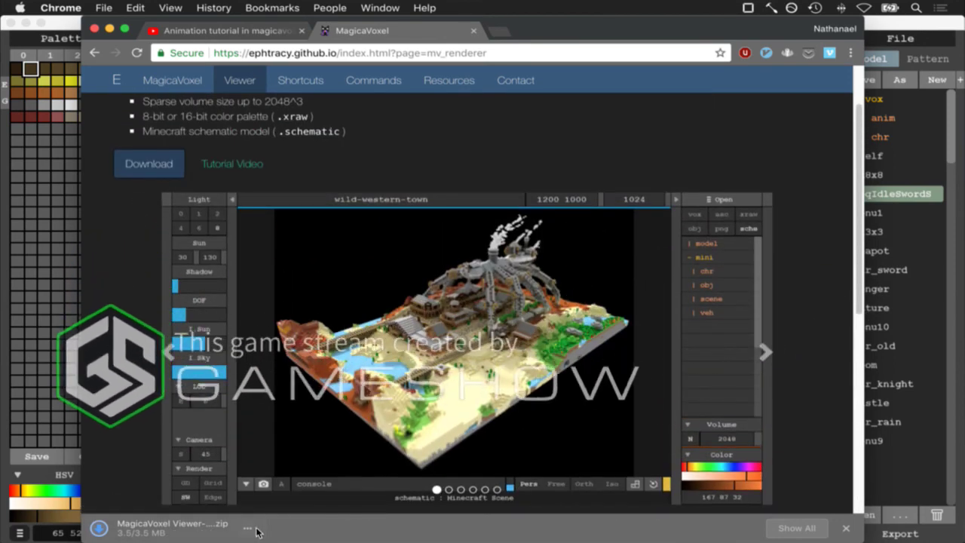
Show the downloaded MagicaVoxel Viewer-win-mac.zip in Finder, unpack it and locate the extracted MagicaVoxel Viewer folder in Downloads
click(248, 529)
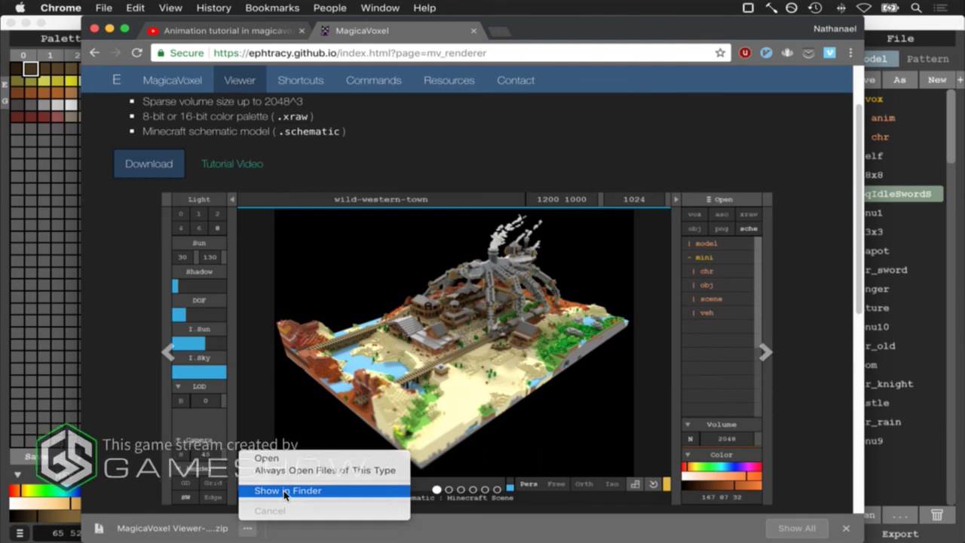
click(286, 491)
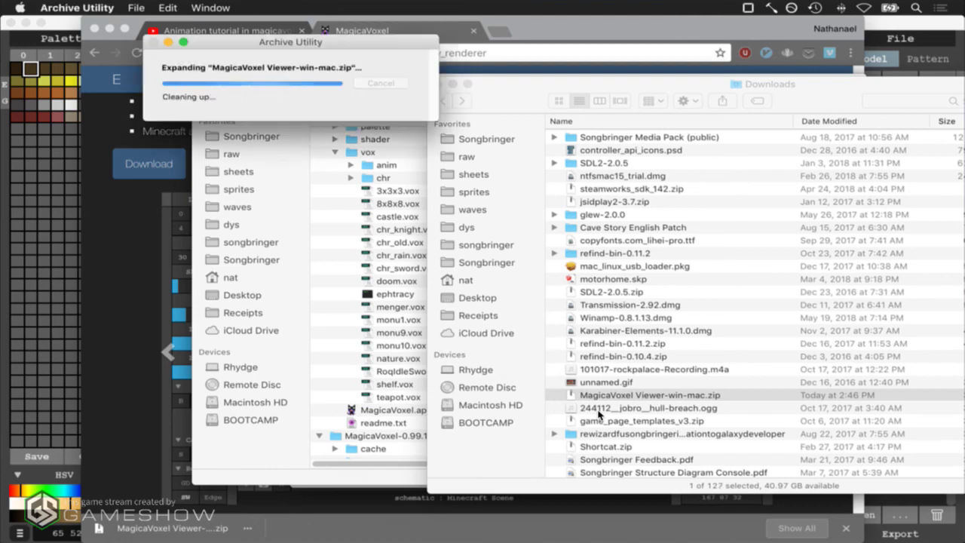
scroll(599, 414, up, 5)
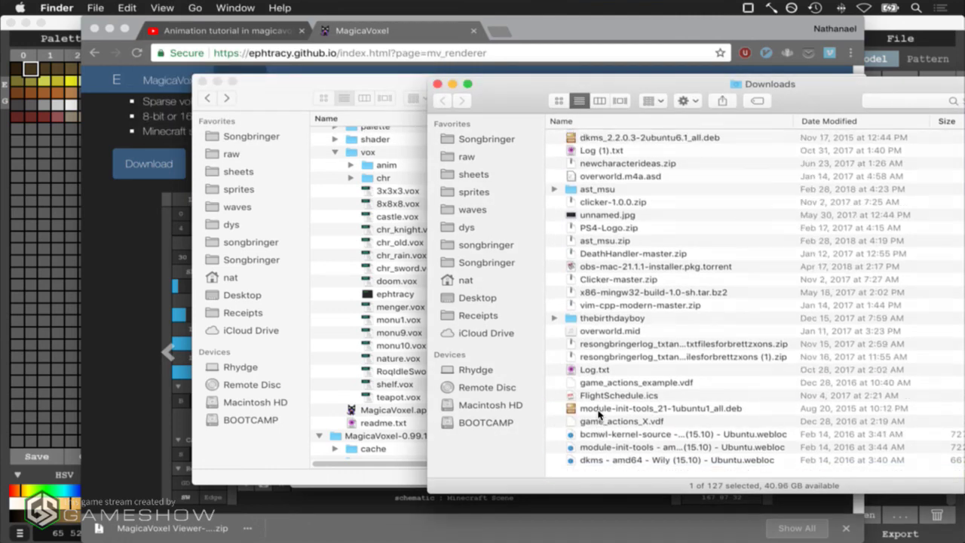
scroll(625, 315, up, 15)
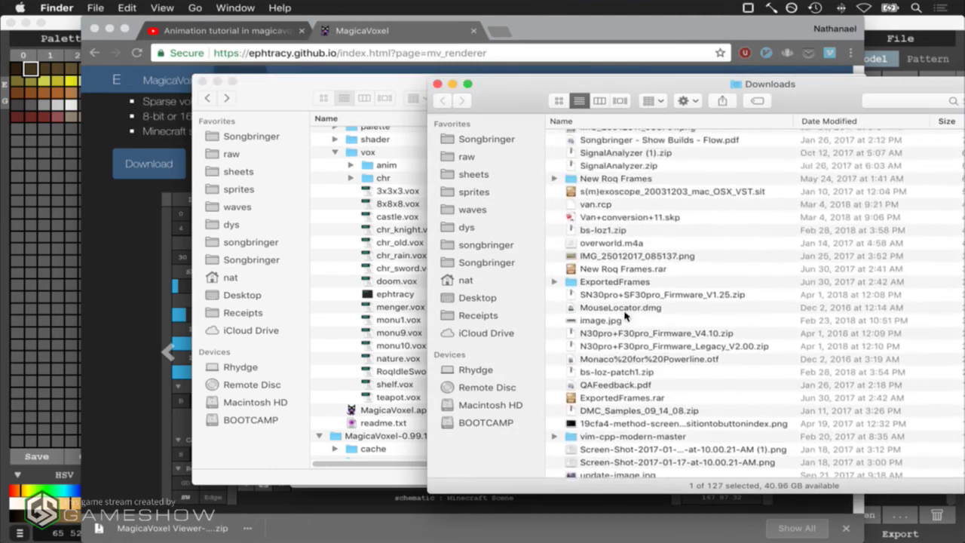
scroll(624, 315, up, 15)
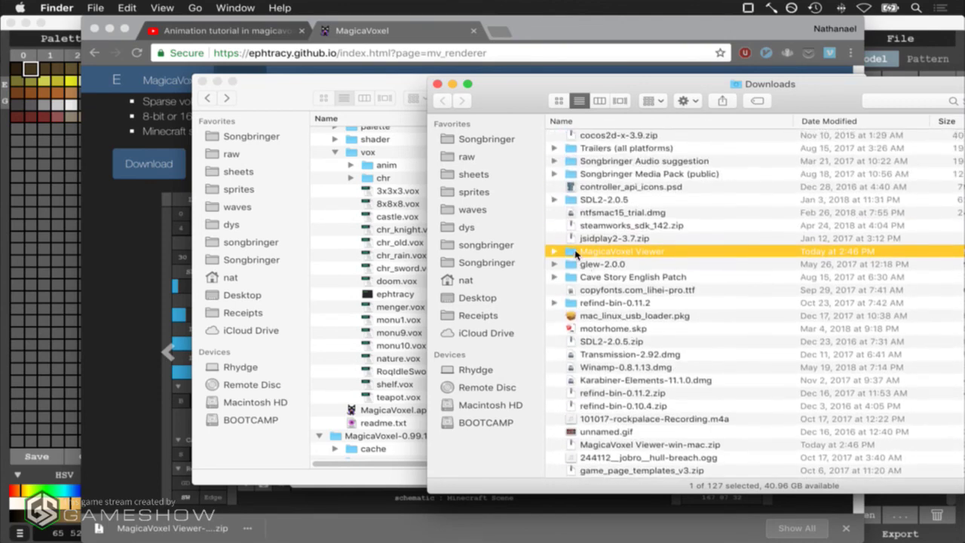
Bring the Applications folder window forward and collapse the MagicaVoxel-0.98.2-mac and MagicaVoxel-0.99.1-alpha-mac folders
click(399, 84)
drag(398, 86, 323, 81)
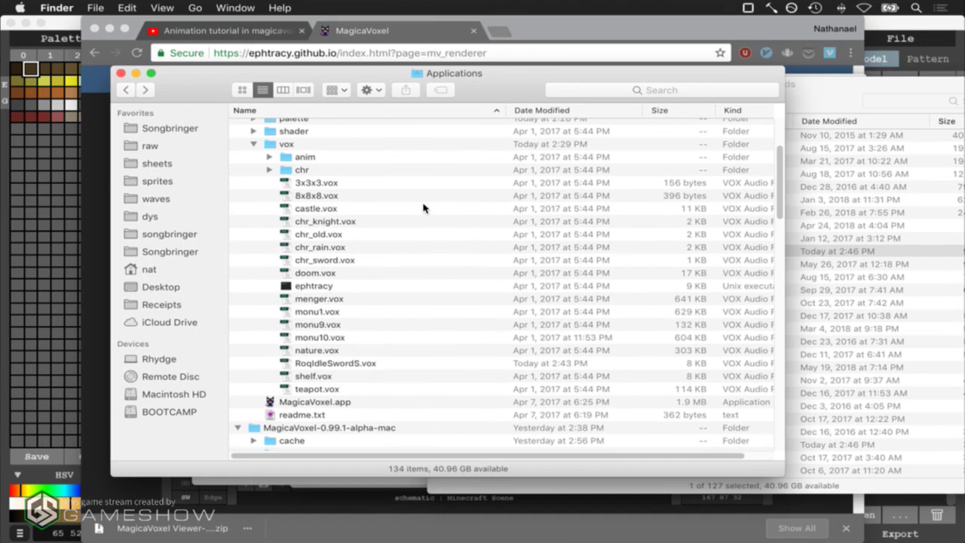
scroll(424, 208, up, 3)
scroll(423, 209, up, 1)
click(238, 196)
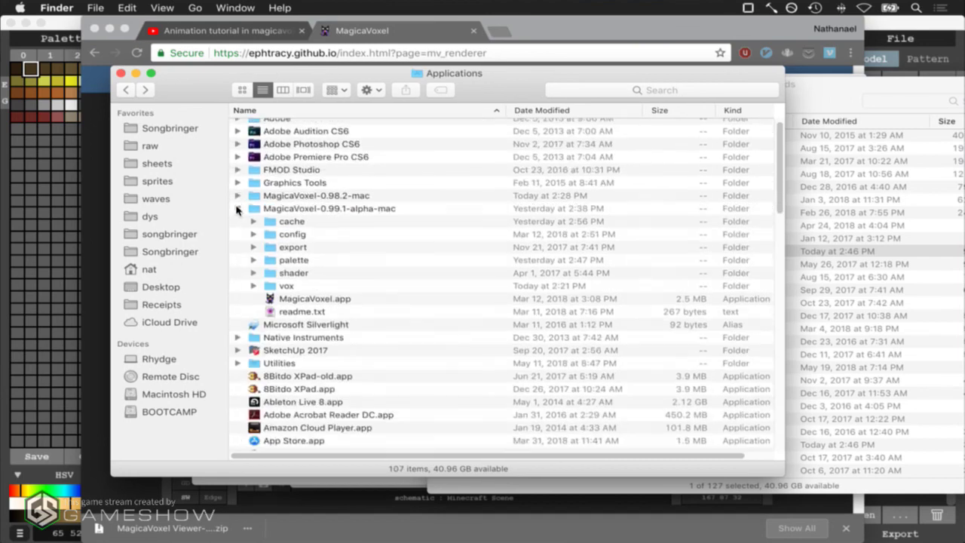
click(238, 209)
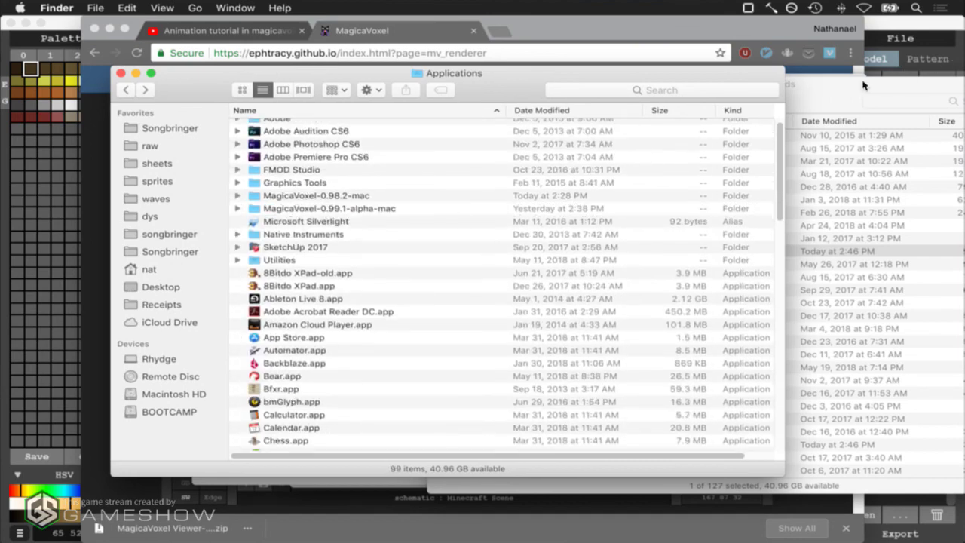
Rename the MagicaVoxel Viewer folder in Downloads to MagicaVoxel Viewer 0.41 and move it into Applications, expanding its contents
click(825, 96)
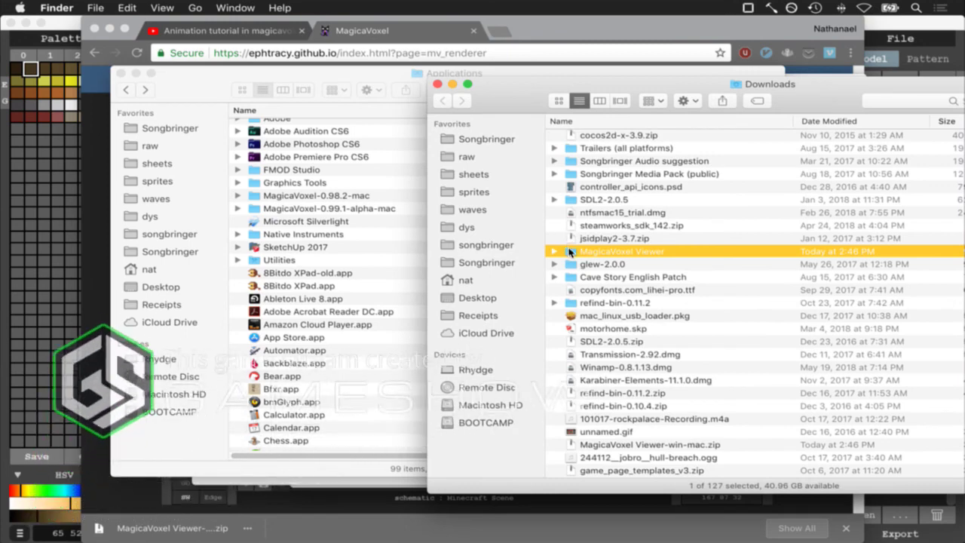
key(Return)
key(Right)
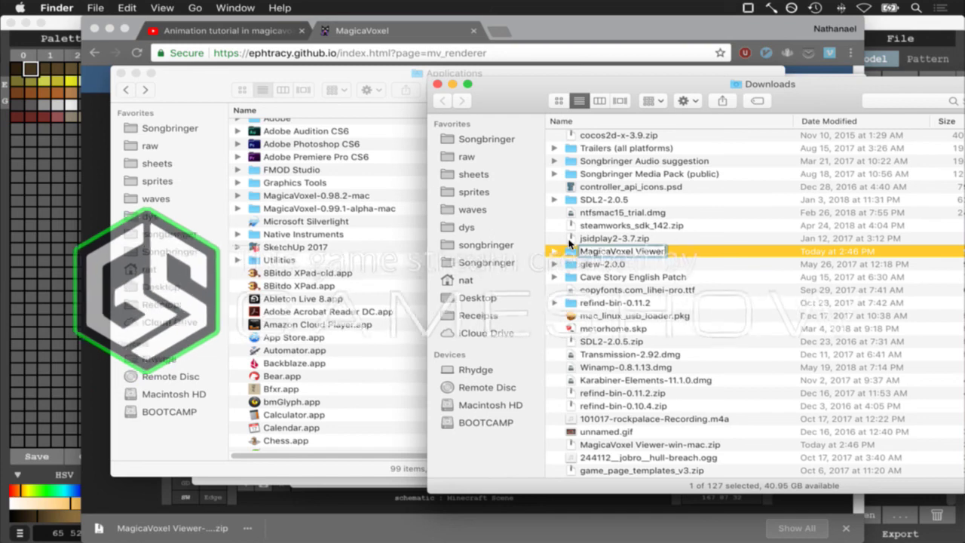
text(0.4)
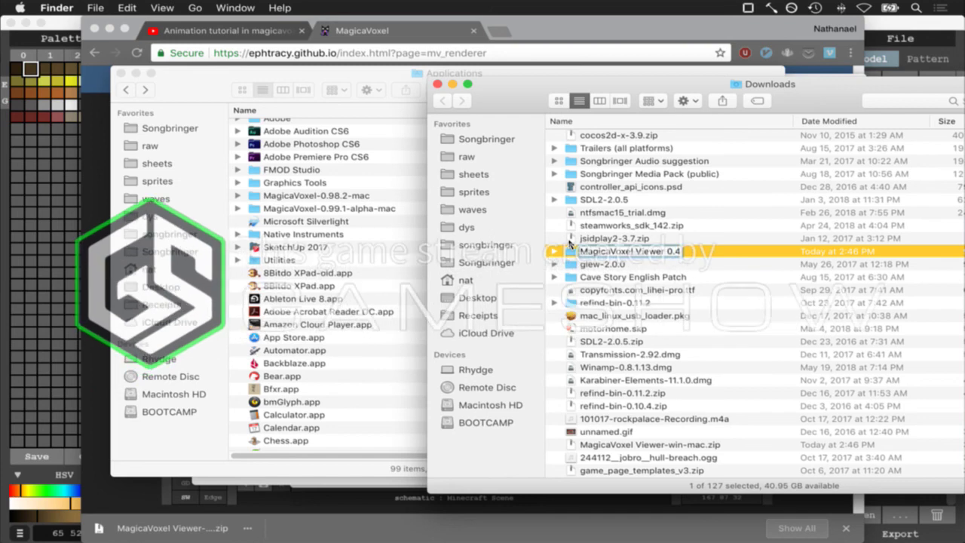
key(super+Tab)
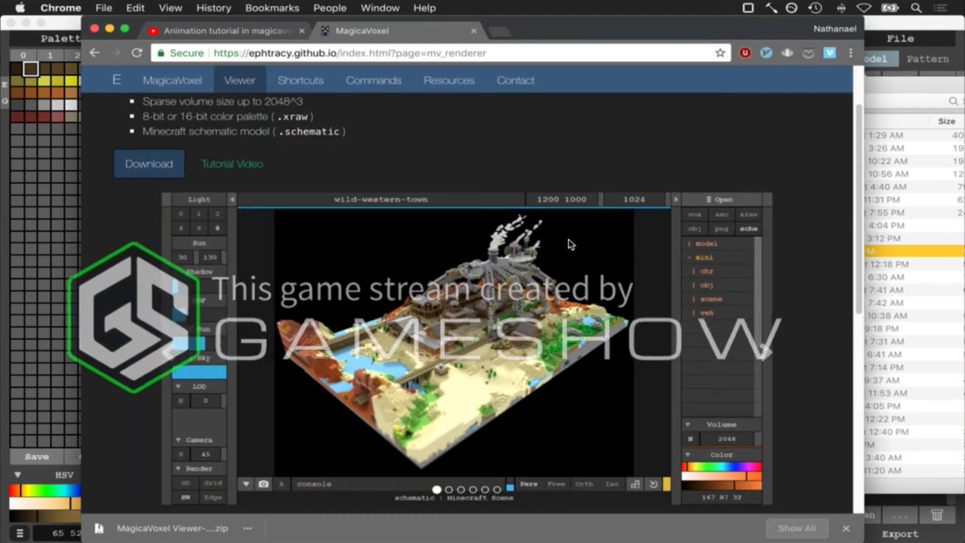
key(super+Tab)
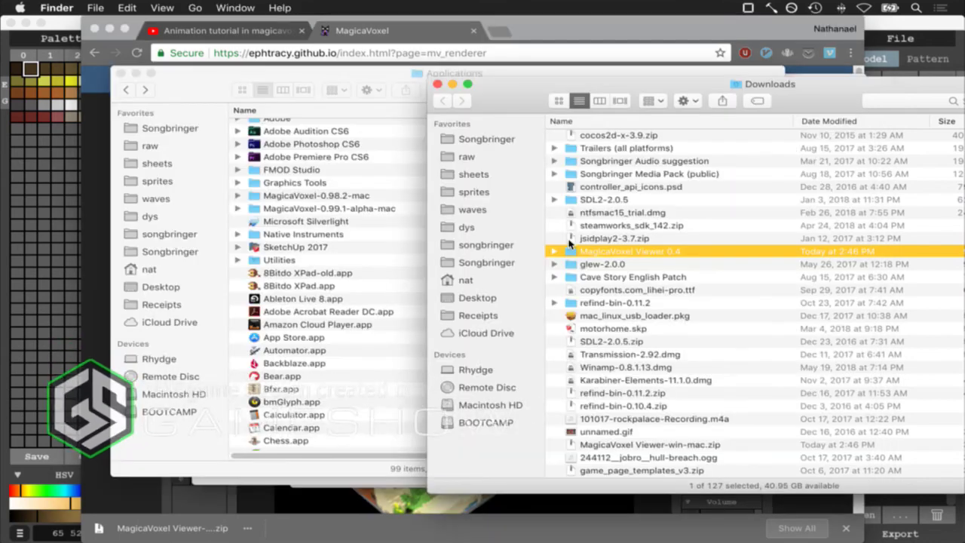
text(1)
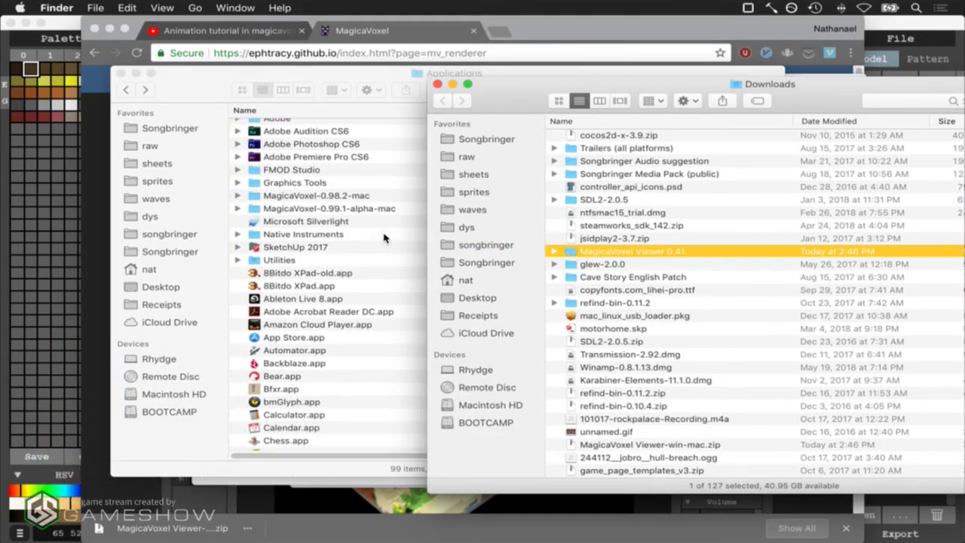
drag(384, 238, 377, 233)
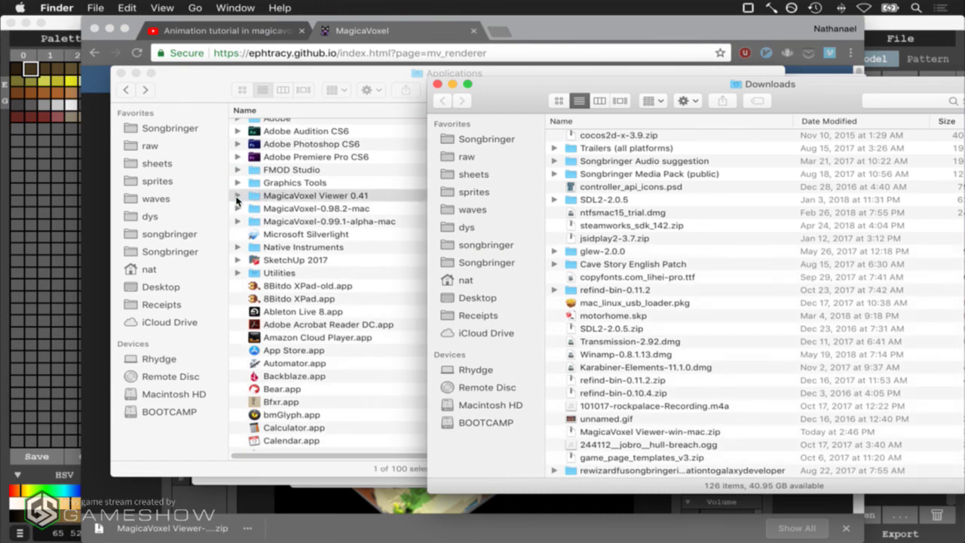
click(237, 197)
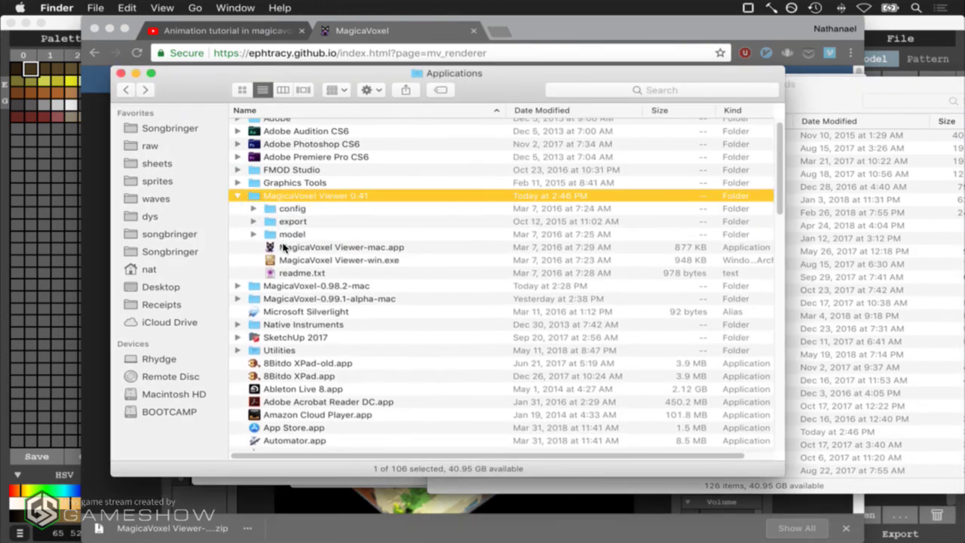
Launch MagicaVoxel Viewer-mac.app from the MagicaVoxel Viewer 0.41 folder, allow the unidentified developer's app to open, and bring its window forward
click(284, 248)
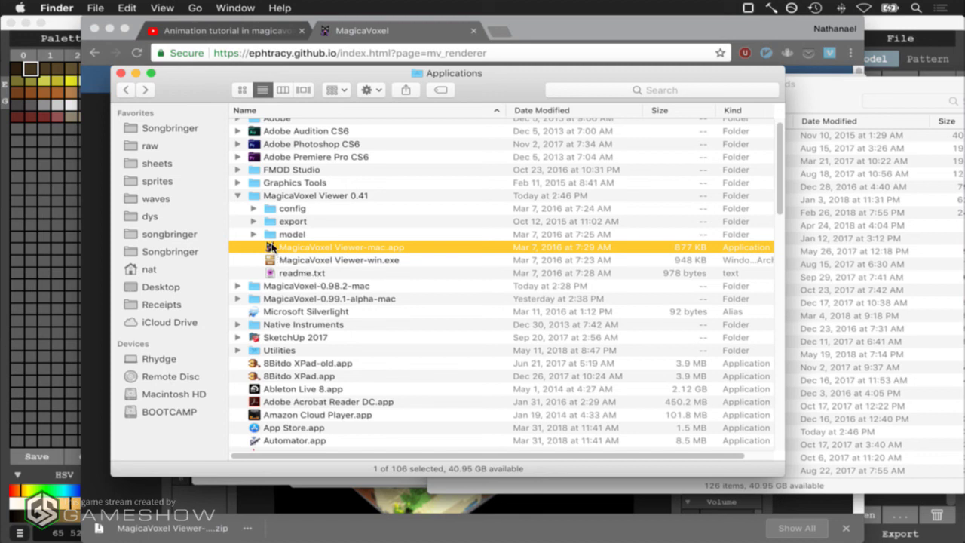
right_click(270, 248)
click(285, 251)
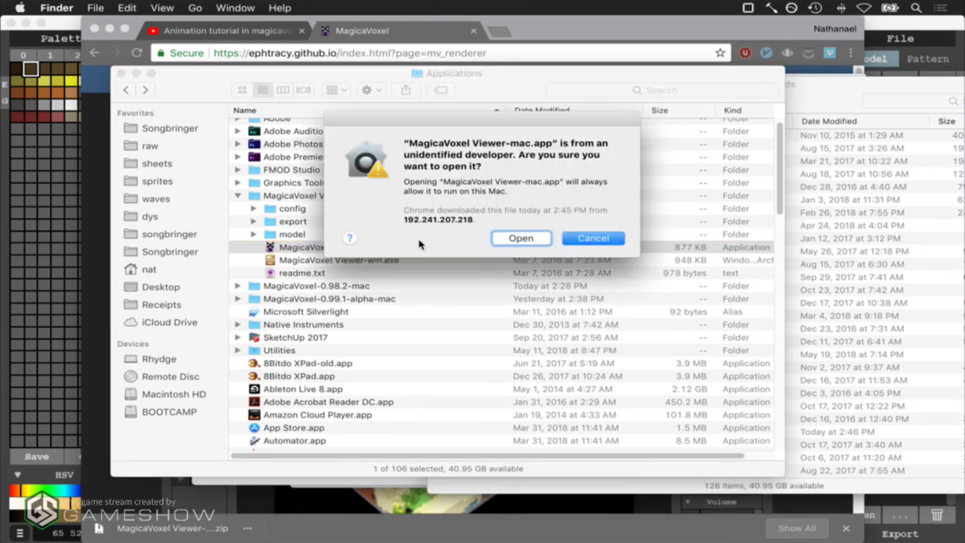
click(510, 238)
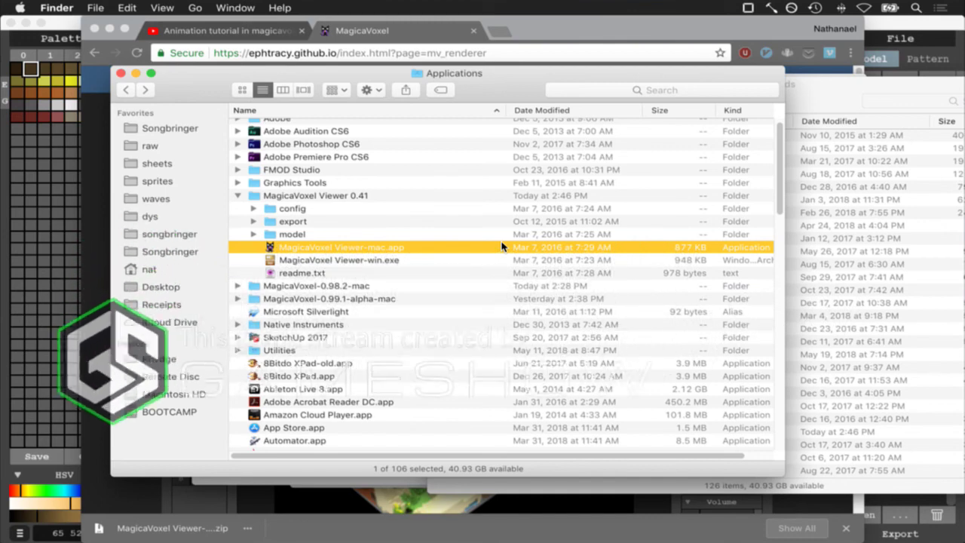
key(super+Tab)
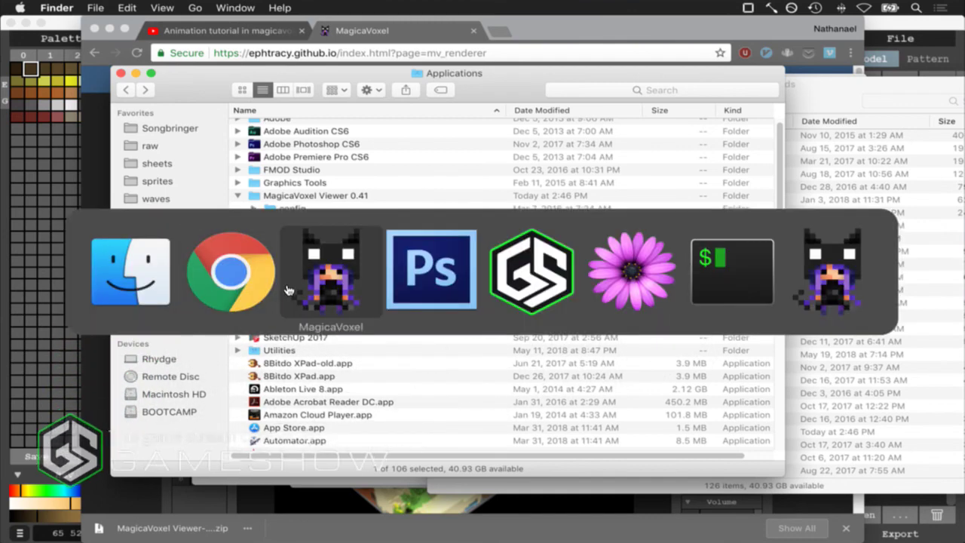
click(791, 264)
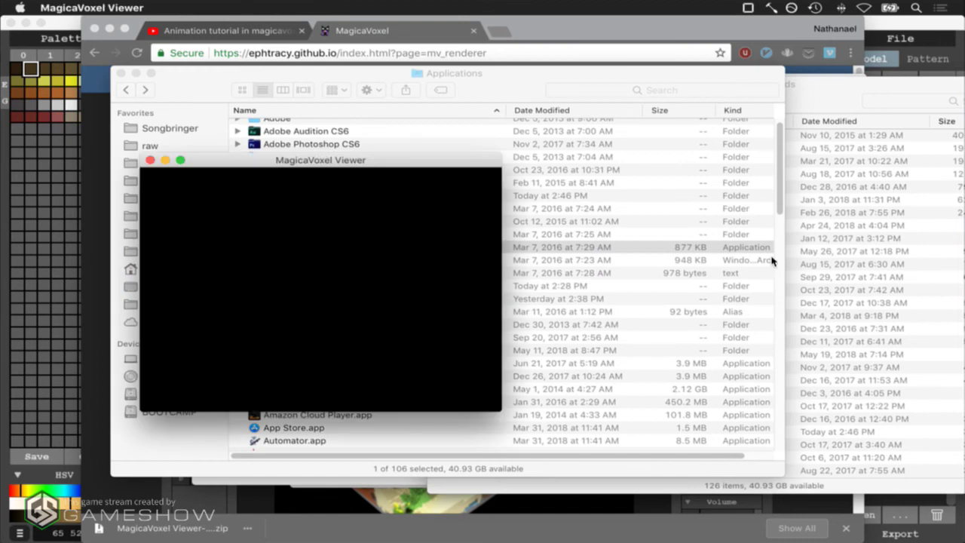
Move the blank MagicaVoxel Viewer window aside and quit the viewer
drag(255, 158, 285, 107)
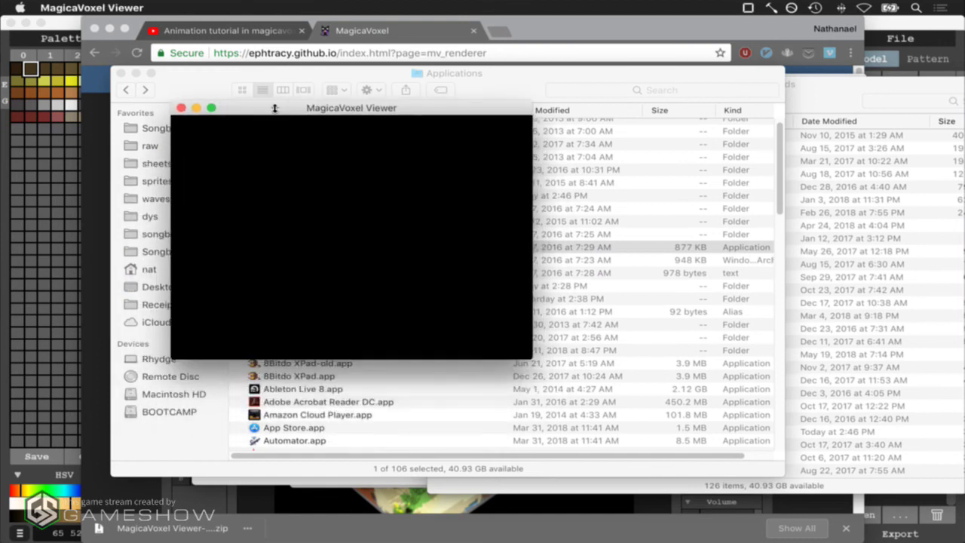
click(83, 6)
click(84, 47)
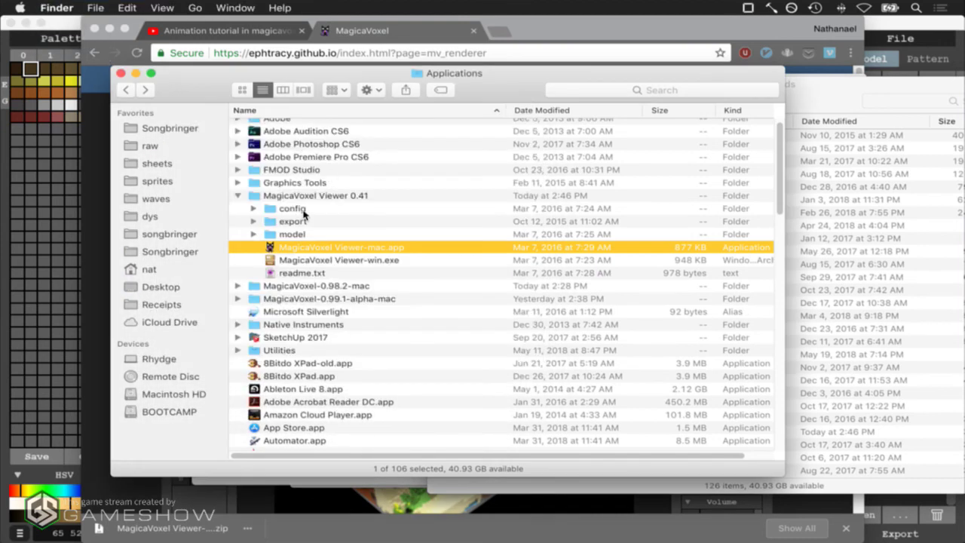
Move MagicaVoxel Viewer-mac.app onto its MagicaVoxel Viewer 0.41 folder and launch it again
drag(269, 246, 329, 198)
key(F11)
key(F11)
double_click(285, 248)
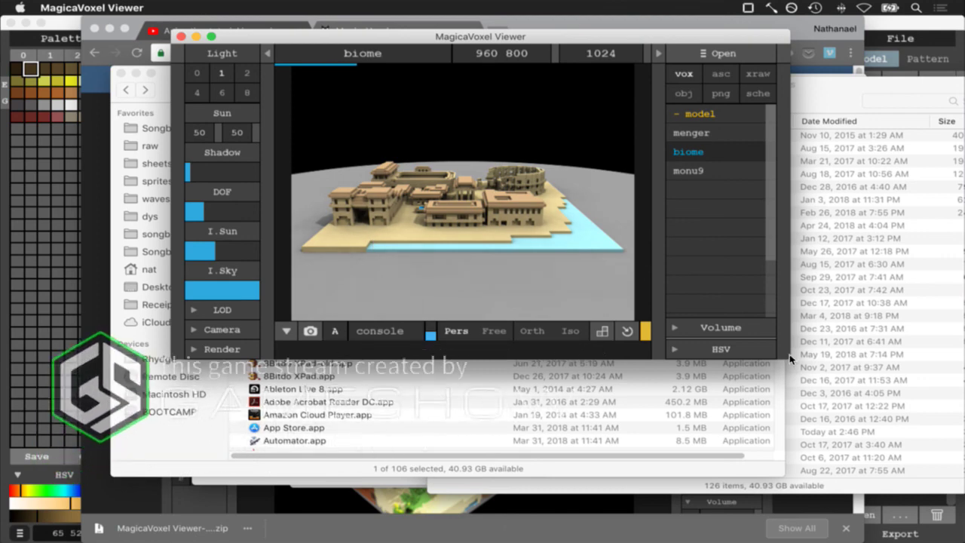
Reposition and enlarge the MagicaVoxel Viewer window until it fills the screen
drag(790, 359, 942, 492)
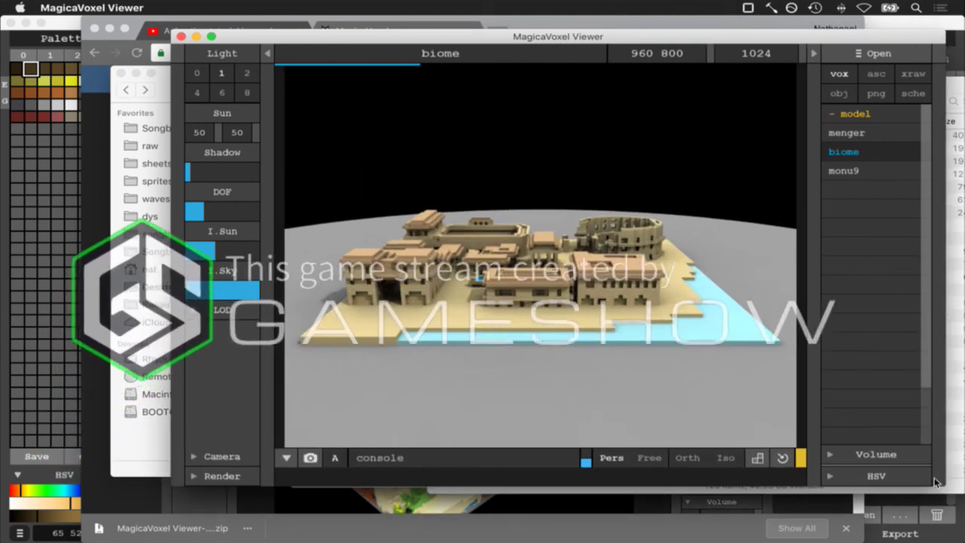
drag(458, 30, 287, 17)
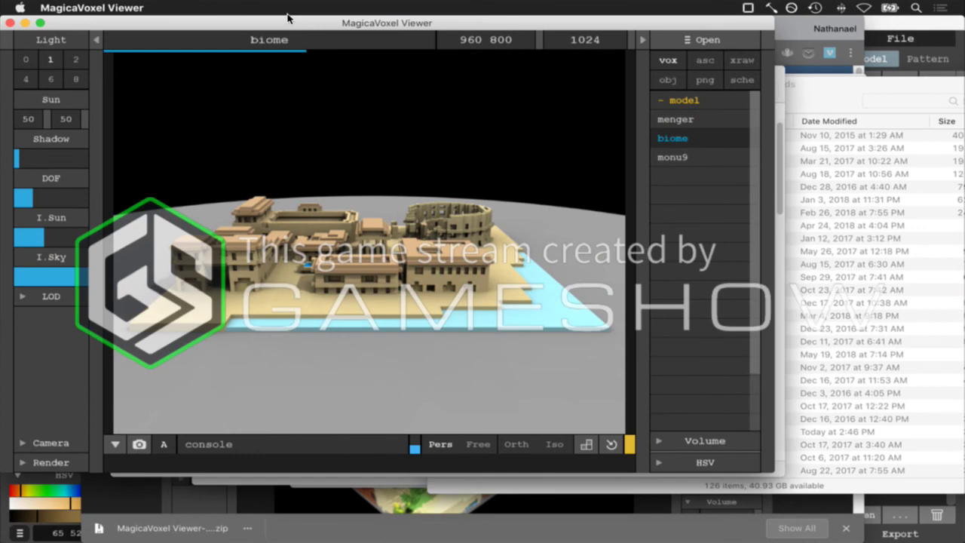
drag(779, 481, 948, 537)
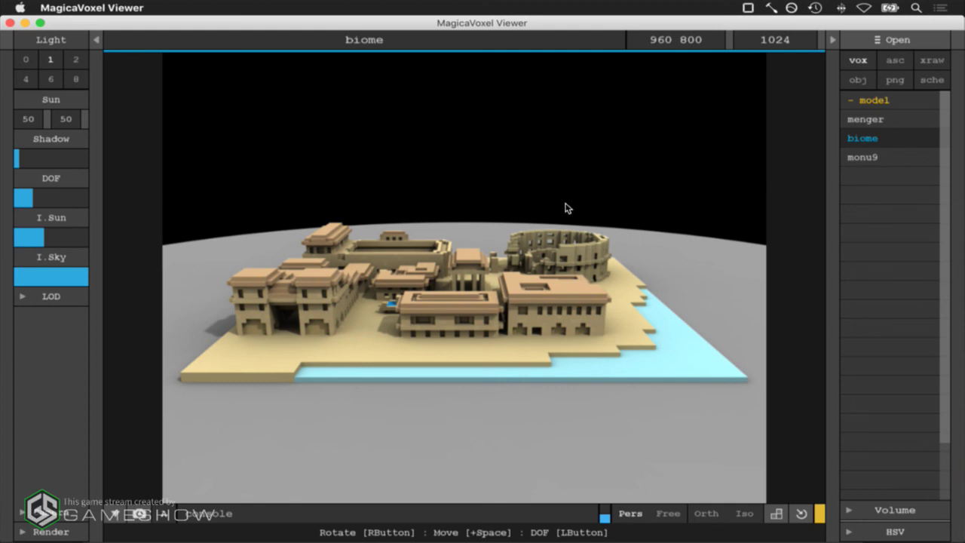
key(super+Tab)
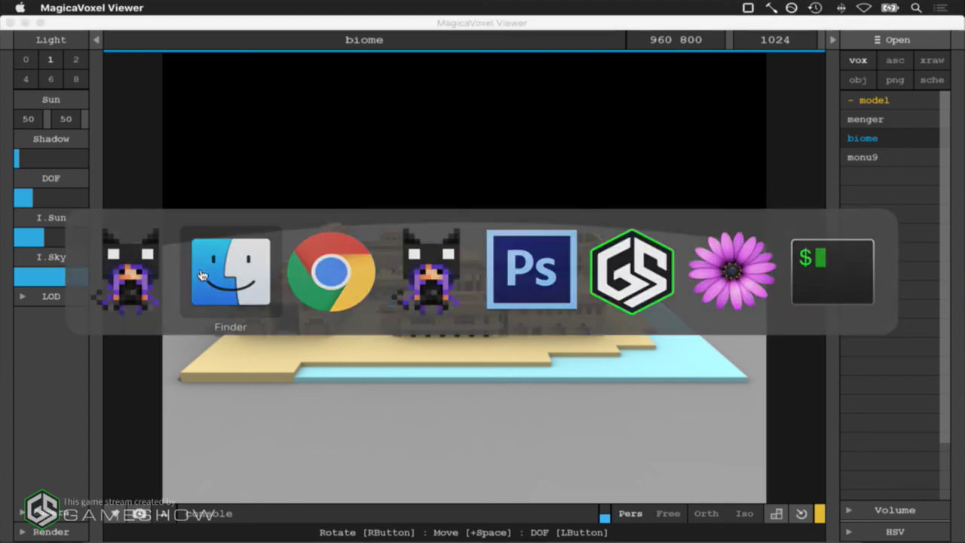
key(super+Tab)
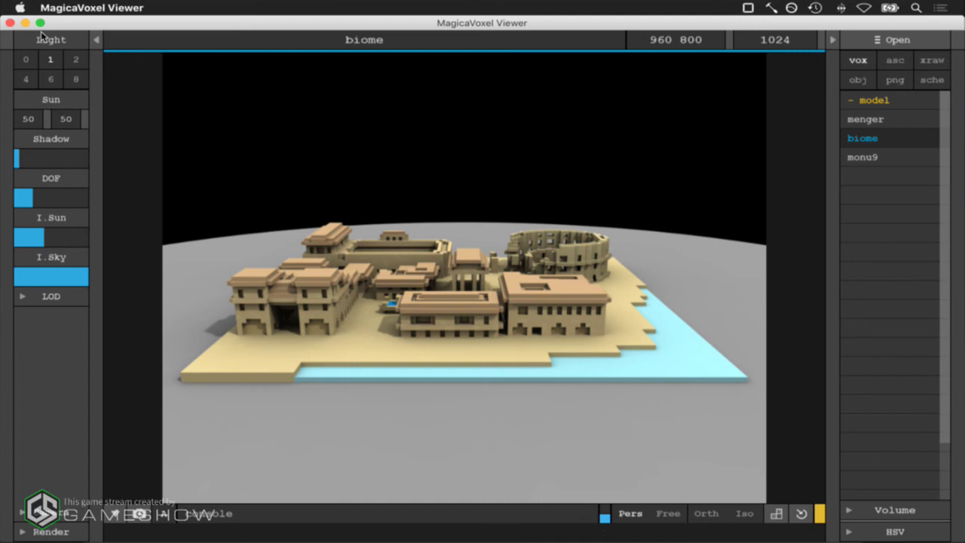
click(90, 8)
click(195, 21)
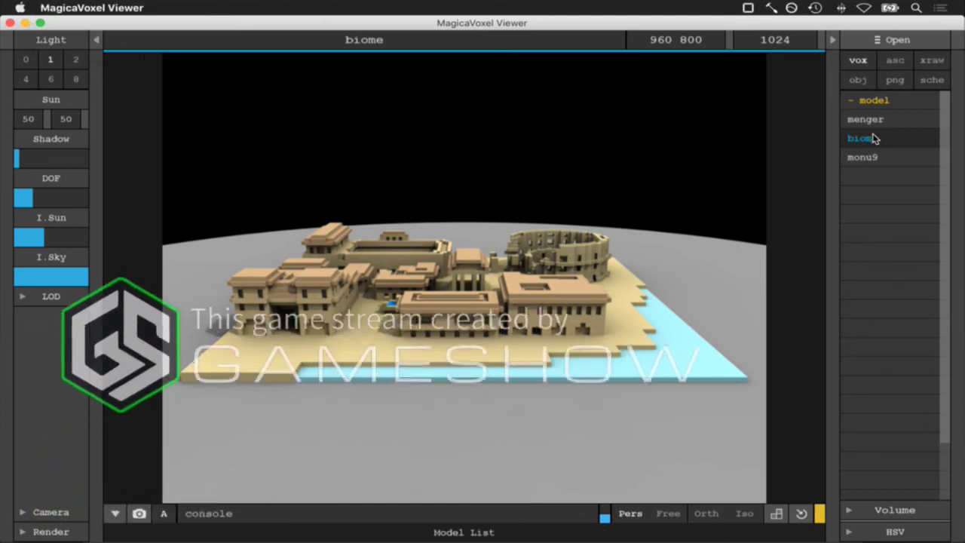
key(super+Tab)
key(Escape)
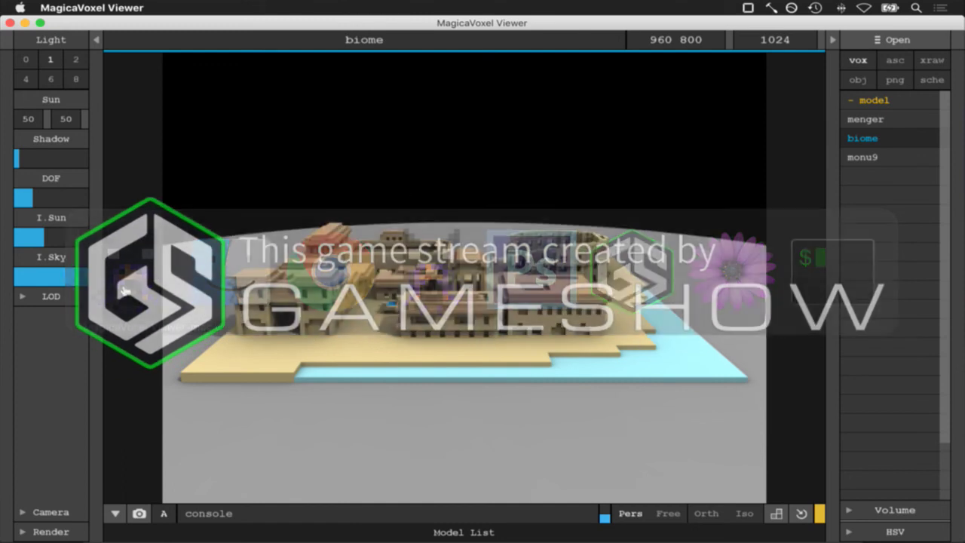
Start opening a model file and show the available folder locations for choosing where to browse
click(859, 101)
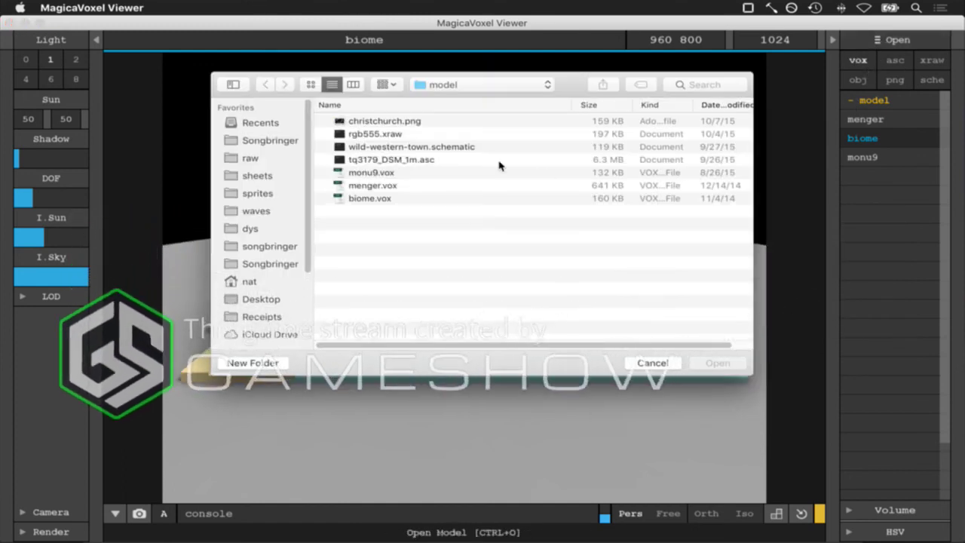
click(437, 85)
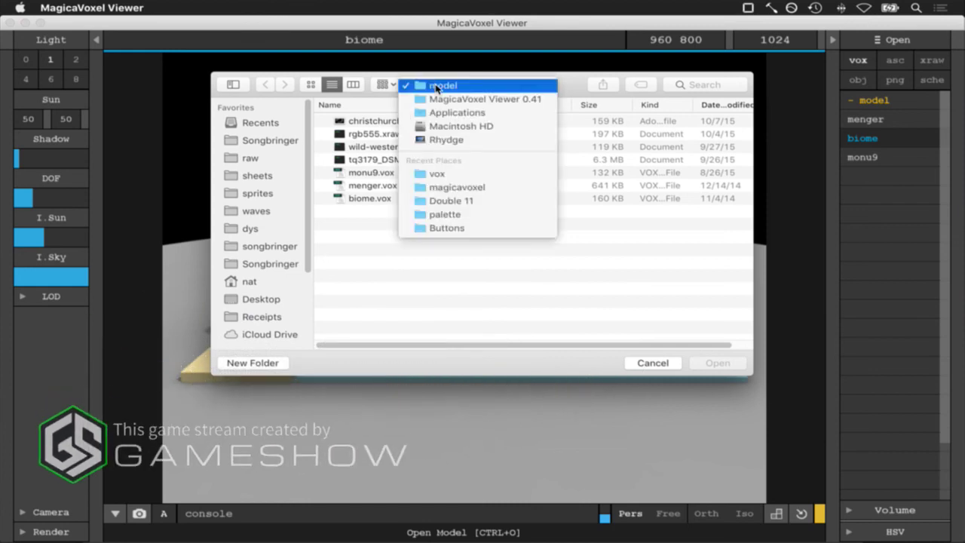
Open the model RoqIdleSwordS.vox from the vox folder inside the MagicaVoxel-0.98.2-mac folder in Applications
click(449, 113)
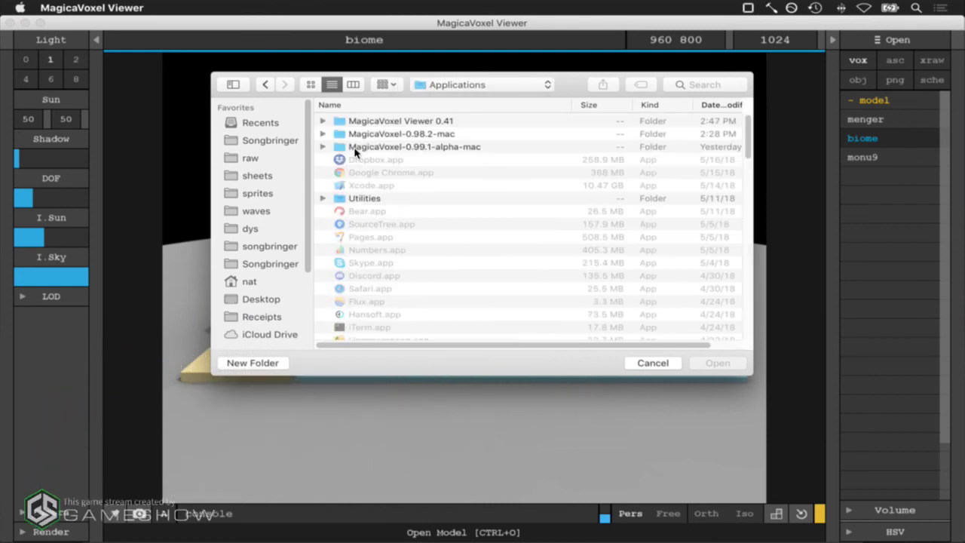
double_click(377, 135)
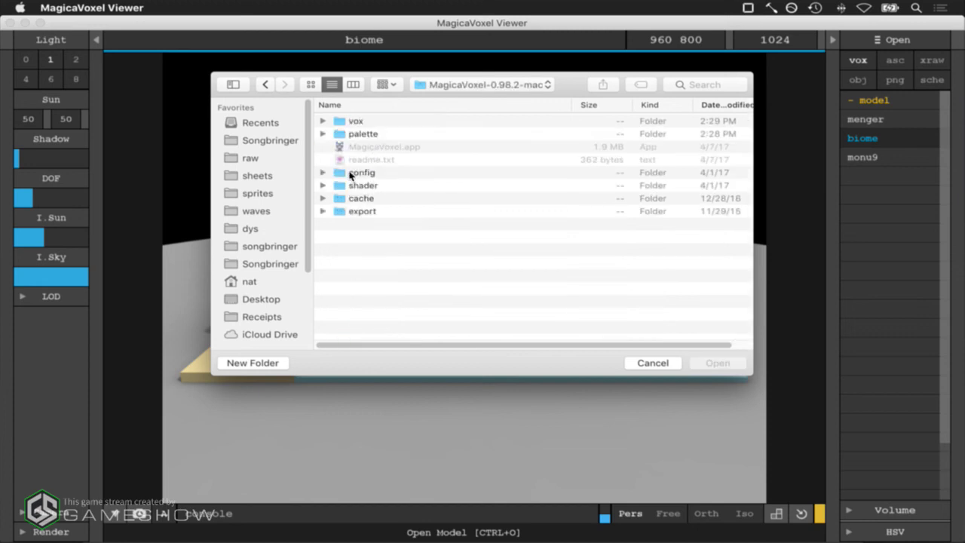
click(351, 121)
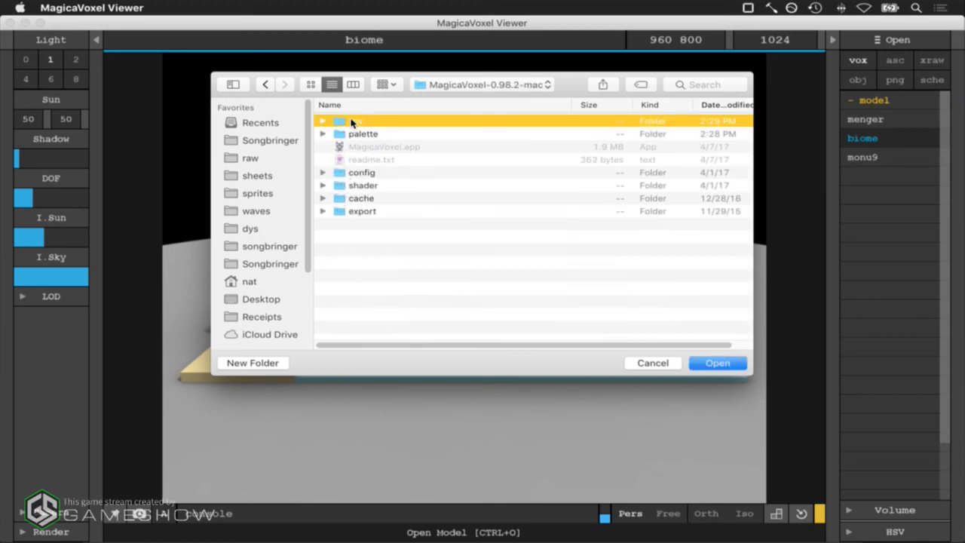
key(Return)
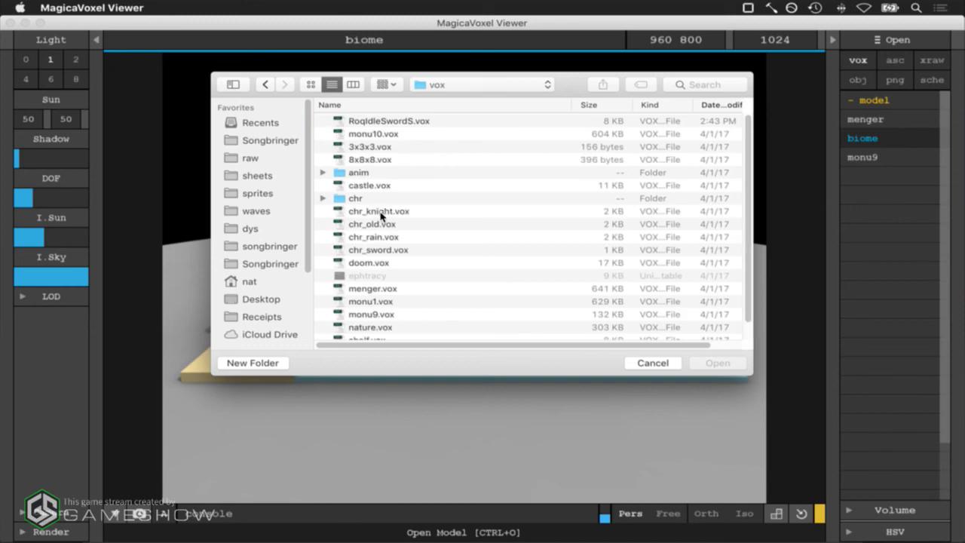
click(408, 125)
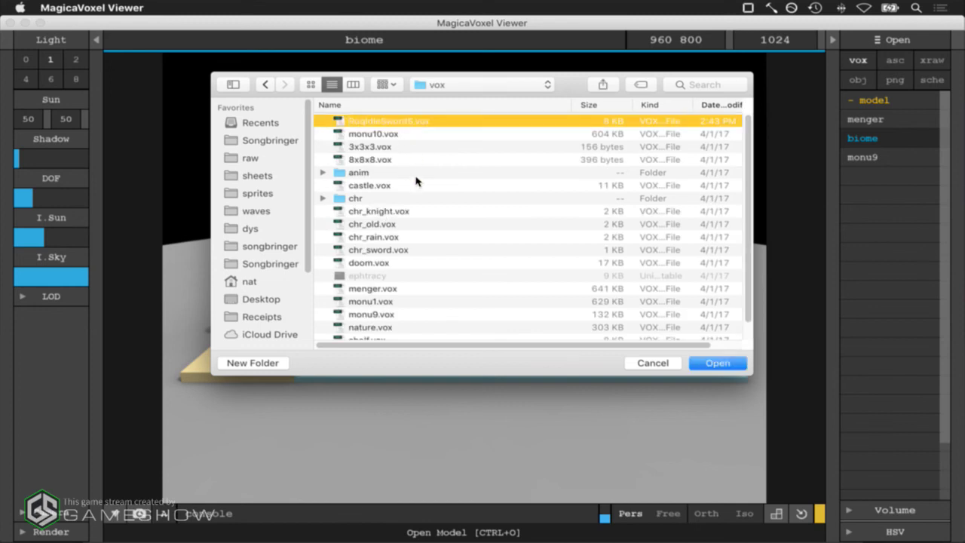
key(Return)
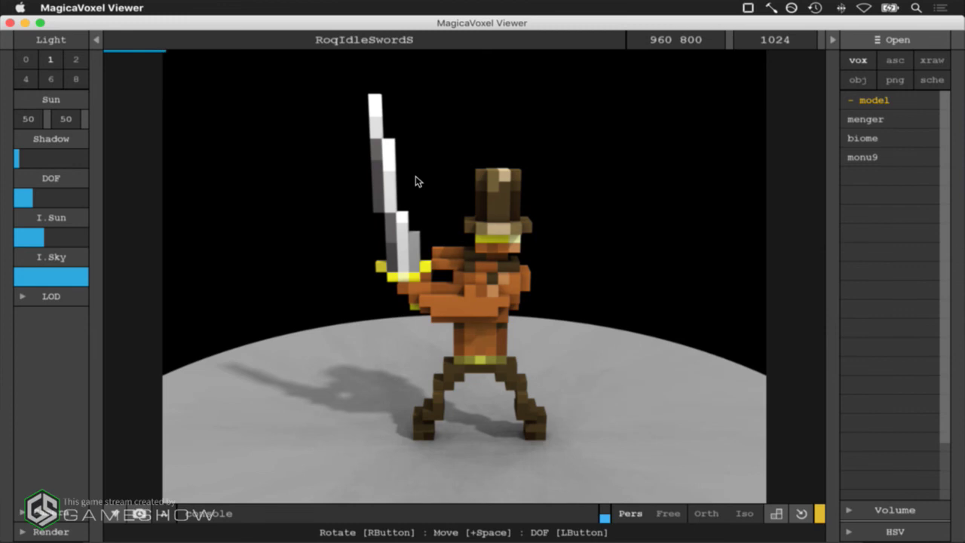
click(830, 41)
click(944, 41)
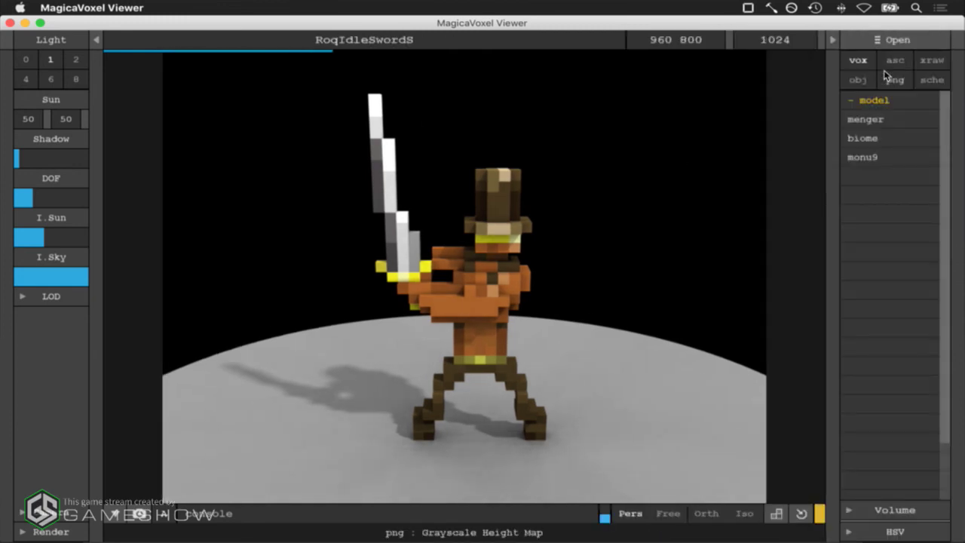
click(94, 40)
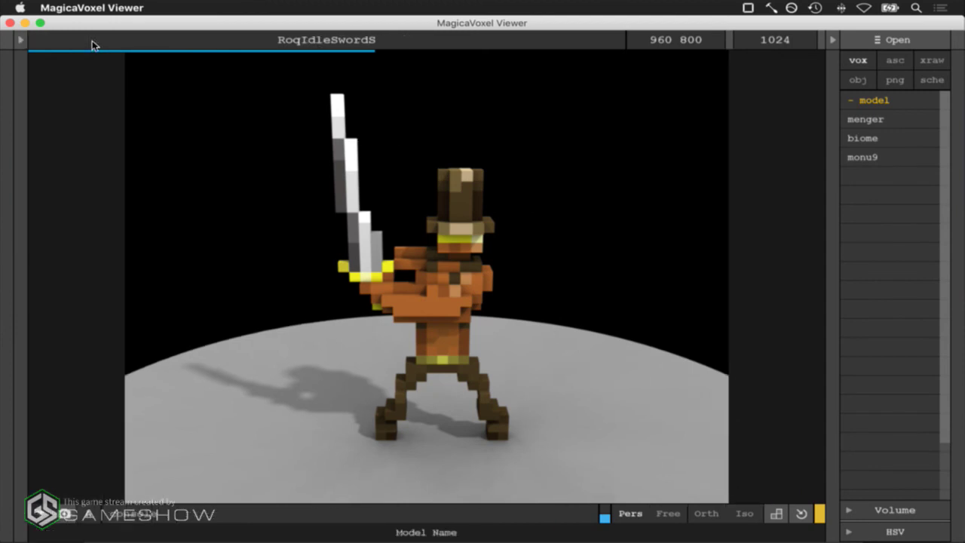
click(28, 38)
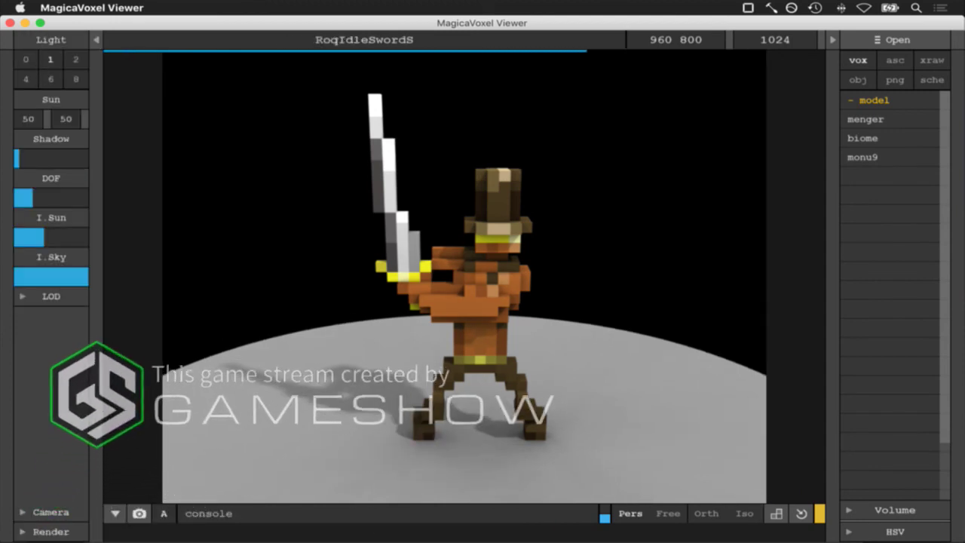
Expand the Camera and Render settings and show the camera ruler around the viewport
click(23, 512)
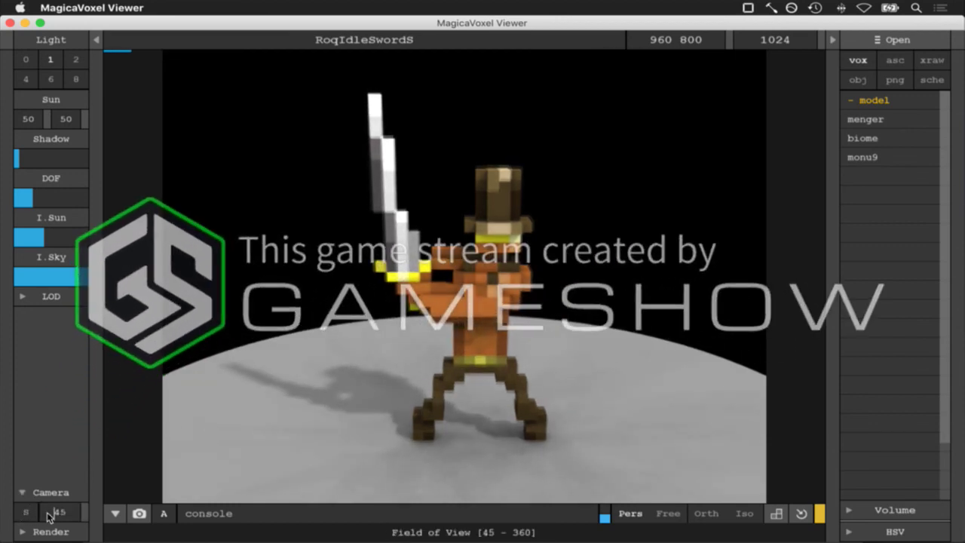
click(23, 530)
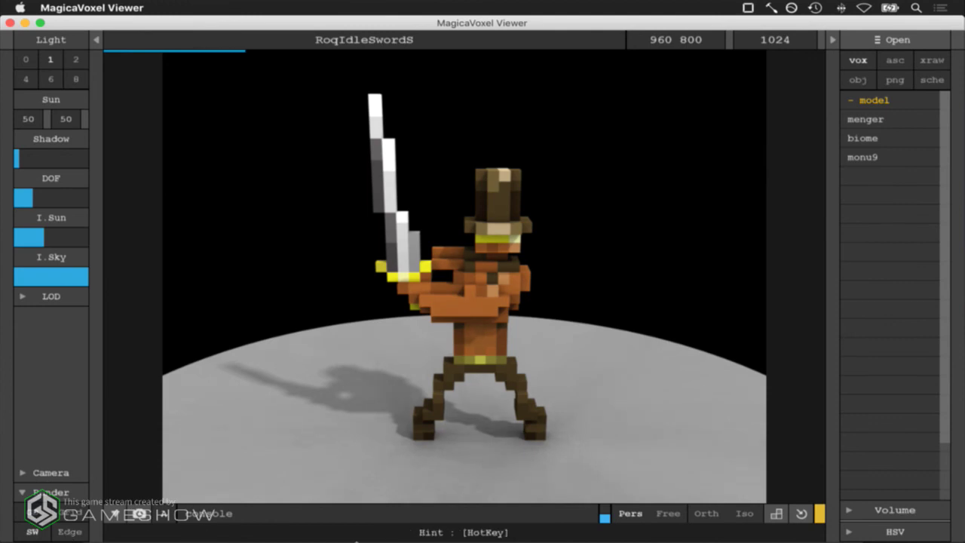
click(774, 519)
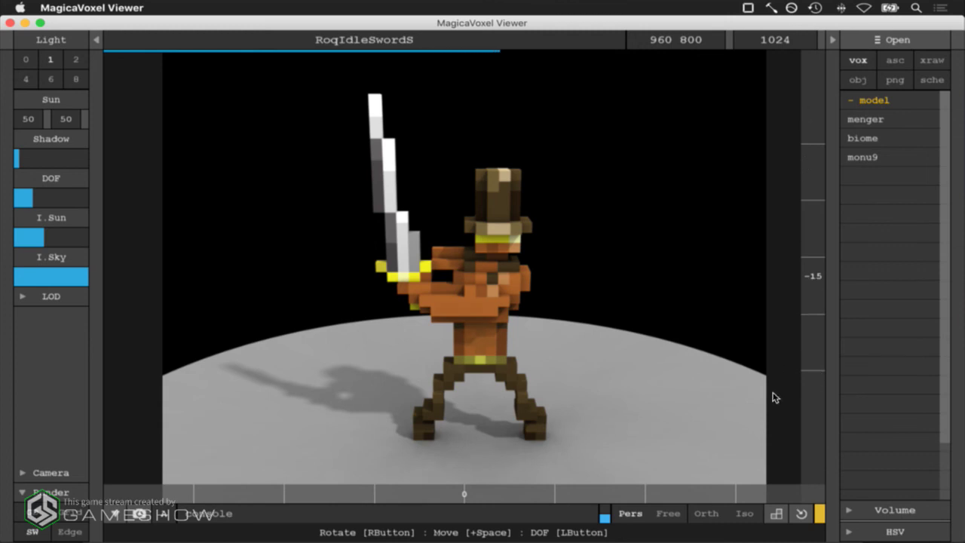
click(777, 515)
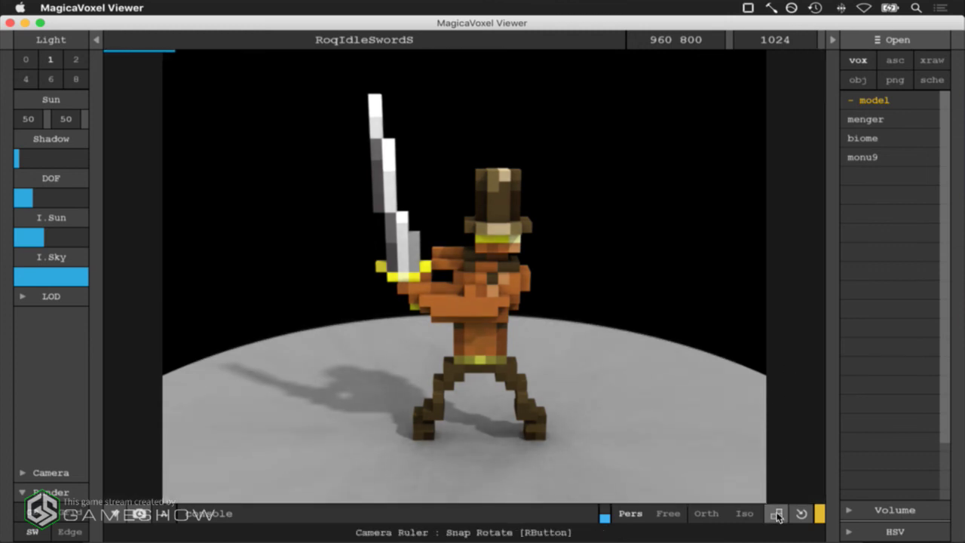
click(777, 516)
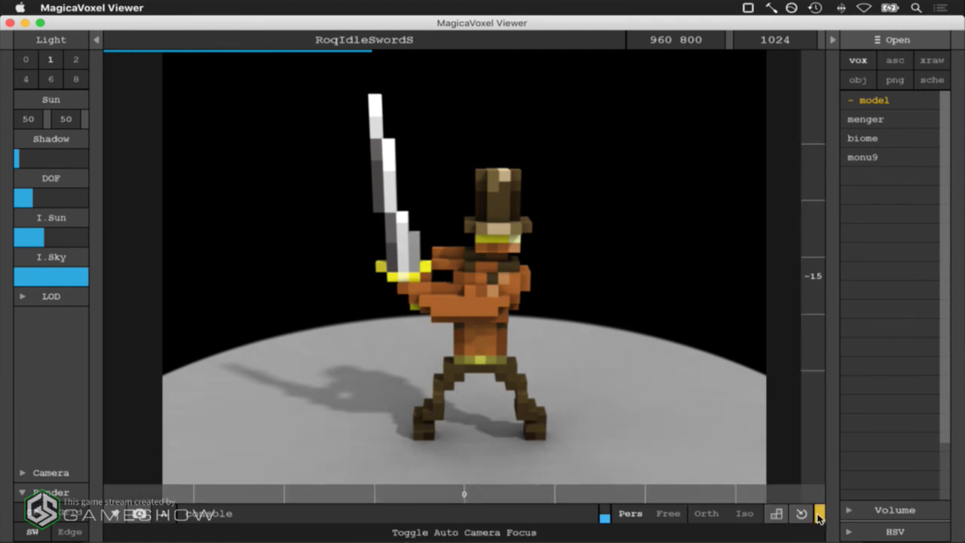
Switch the camera to isometric projection and rotate the character to about +51, keeping the whole figure in frame
click(705, 512)
click(744, 513)
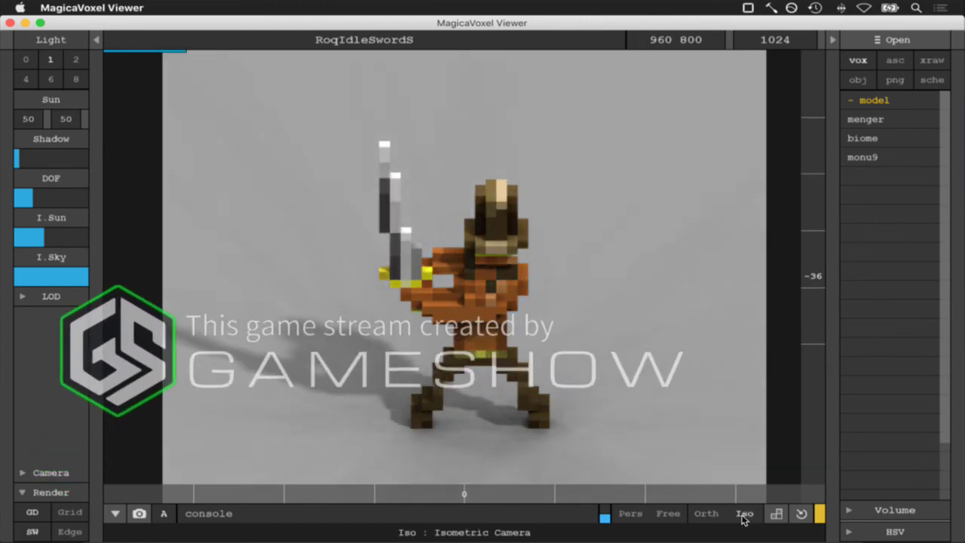
scroll(584, 388, up, 5)
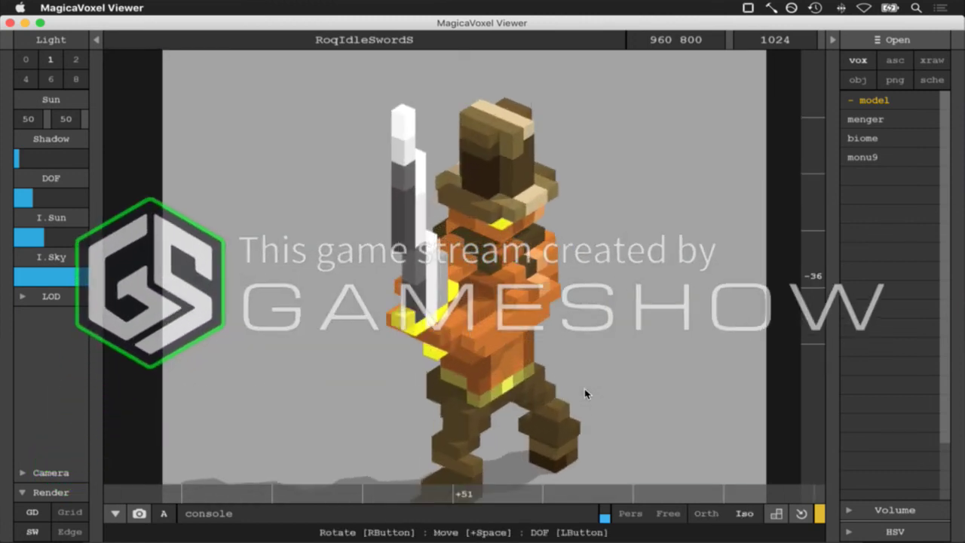
scroll(584, 388, down, 5)
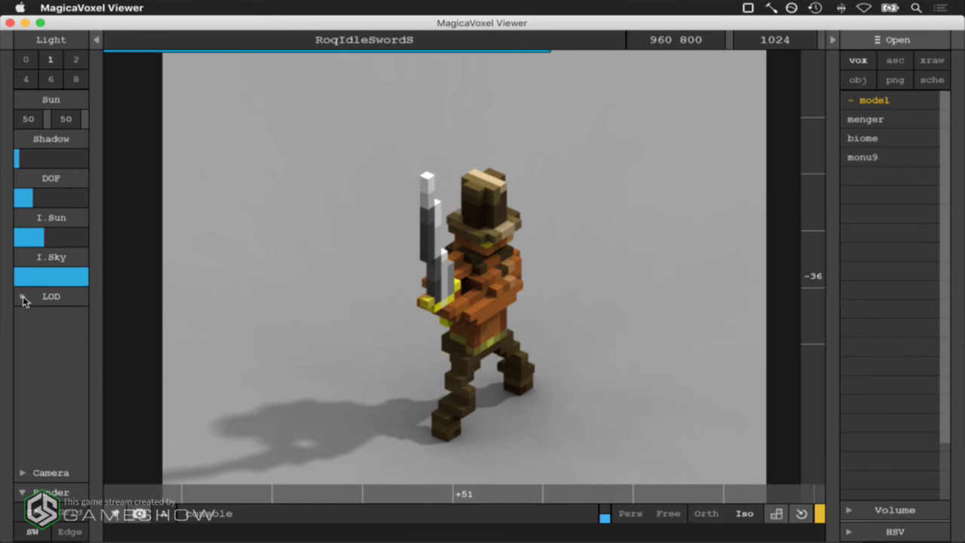
Quit MagicaVoxel Viewer and play the "Animation tutorial in magicavoxel 0.98.2" video in Chrome, dismissing the downloads bar
click(78, 7)
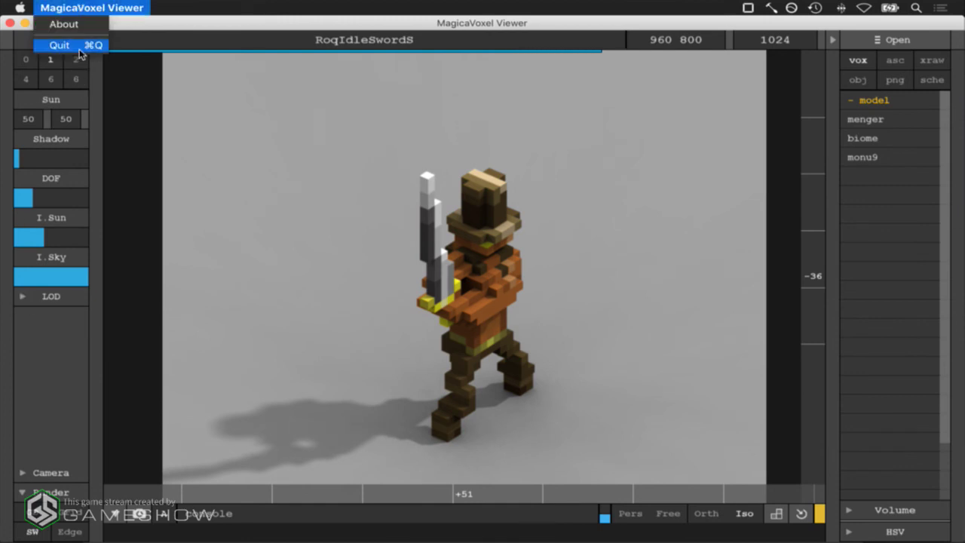
click(83, 47)
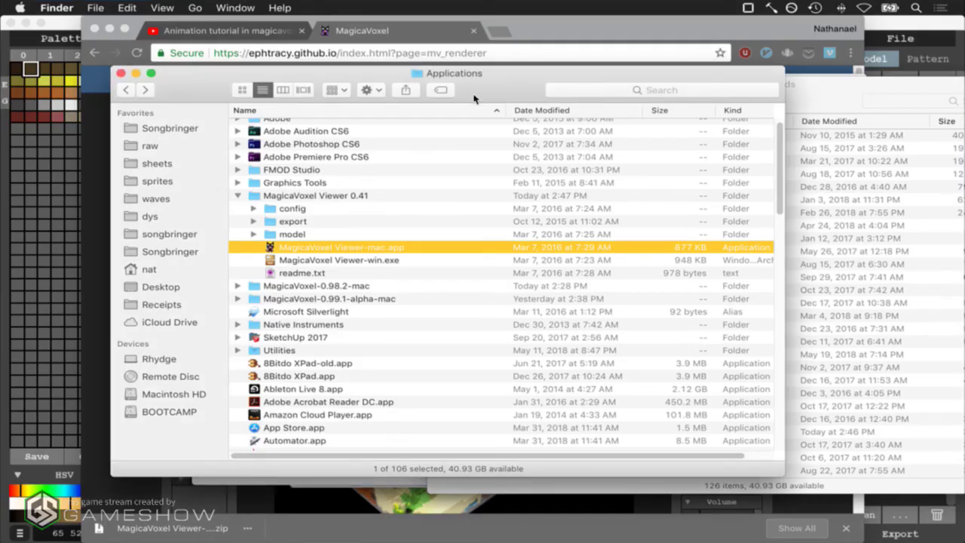
click(576, 53)
click(202, 31)
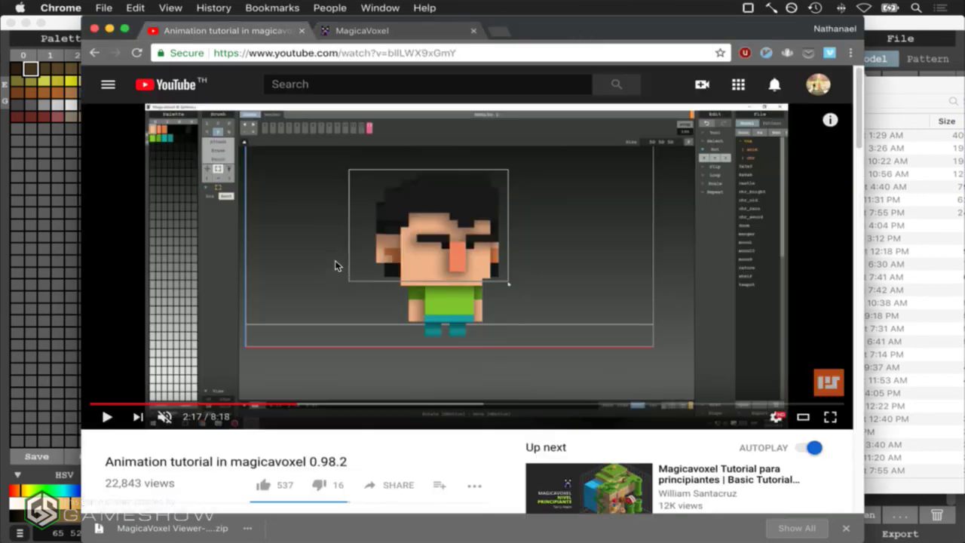
click(107, 418)
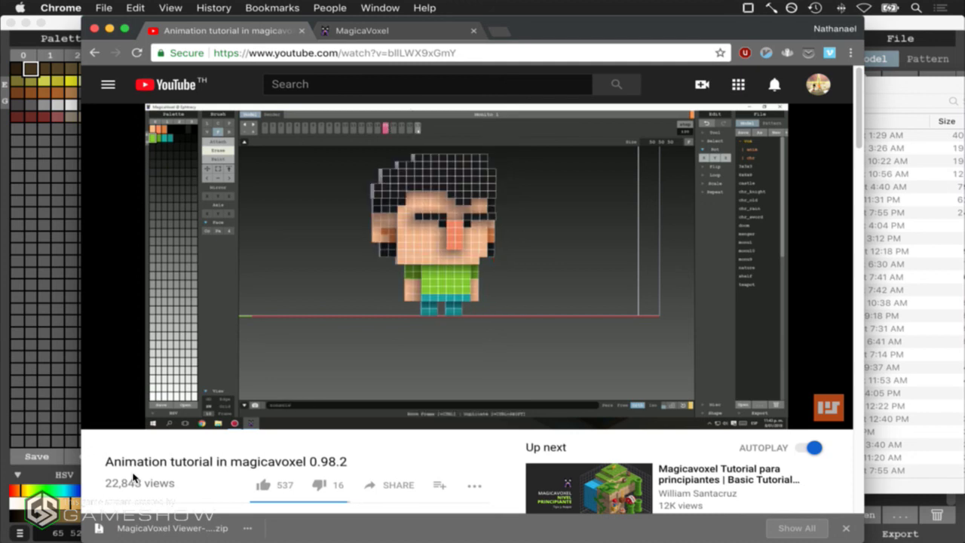
click(847, 529)
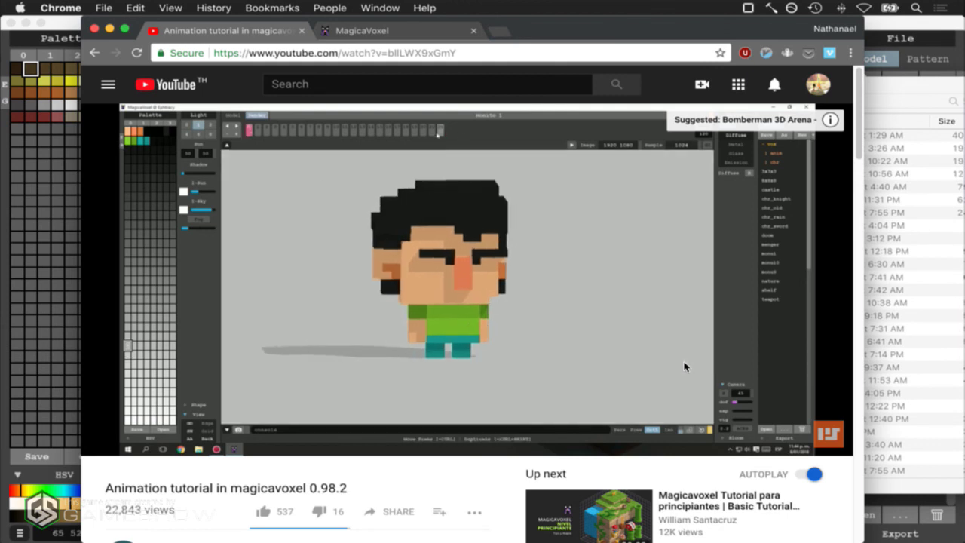
Copy the animation tutorial's video URL, pause the video and open the copied address in a new browser tab
right_click(793, 124)
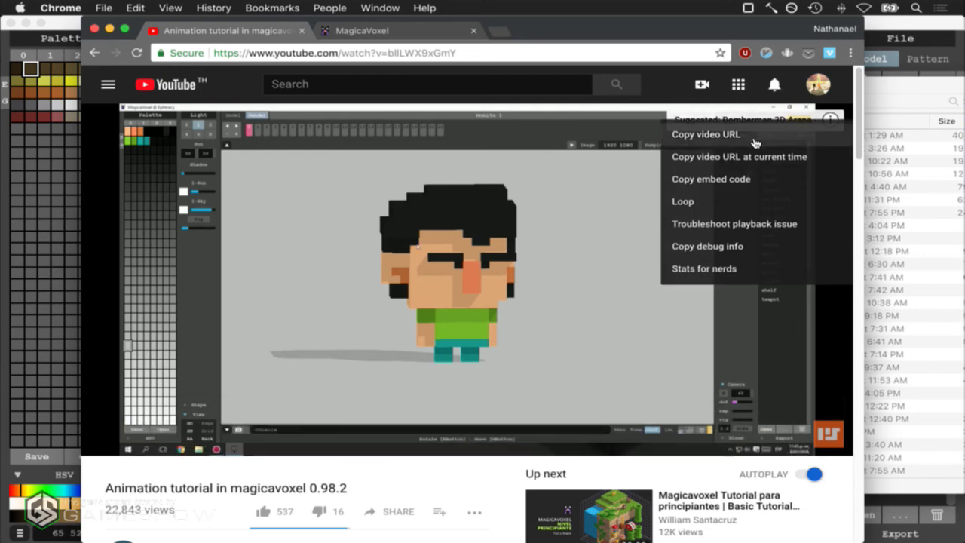
click(758, 135)
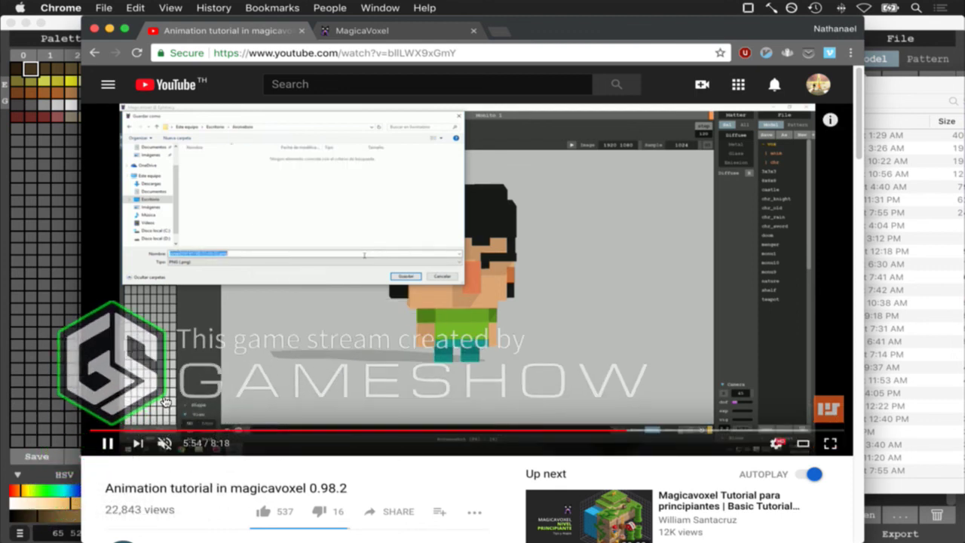
click(213, 362)
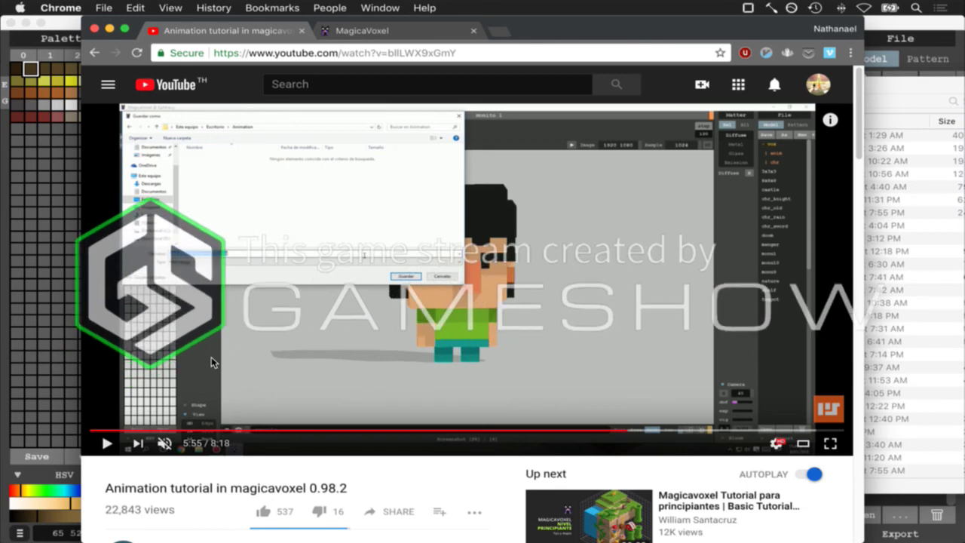
key(ctrl+t)
key(ctrl+v)
key(Return)
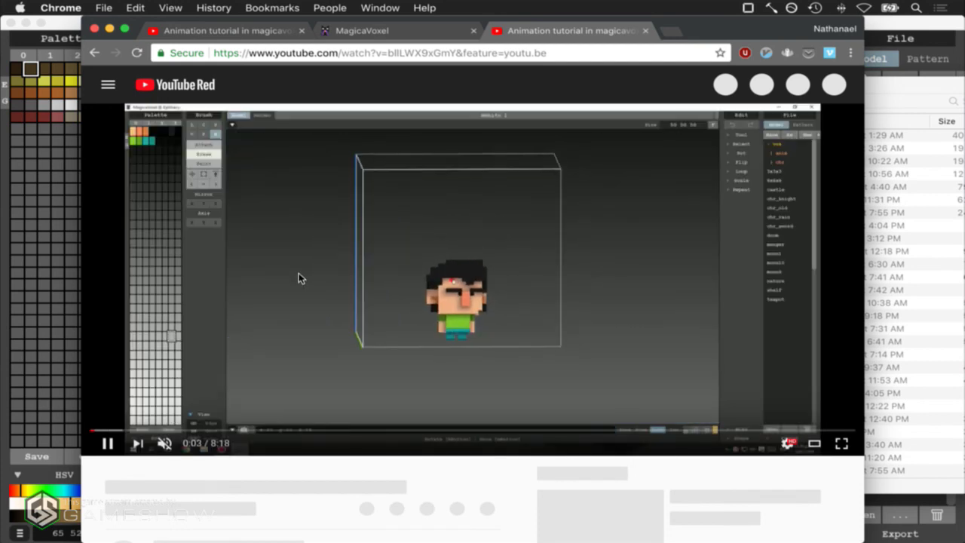
Skip ahead through the duplicate copy of the animation tutorial and close its tab
click(269, 429)
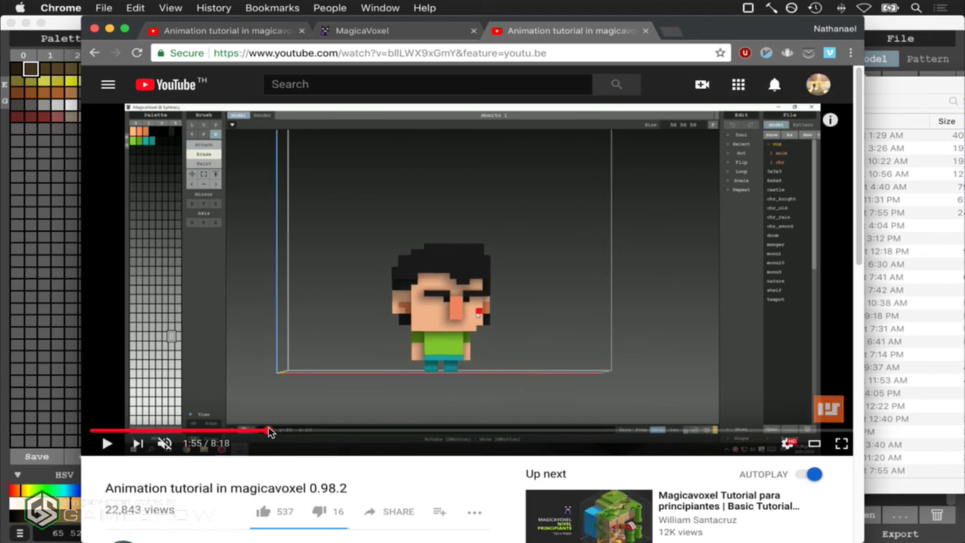
click(334, 431)
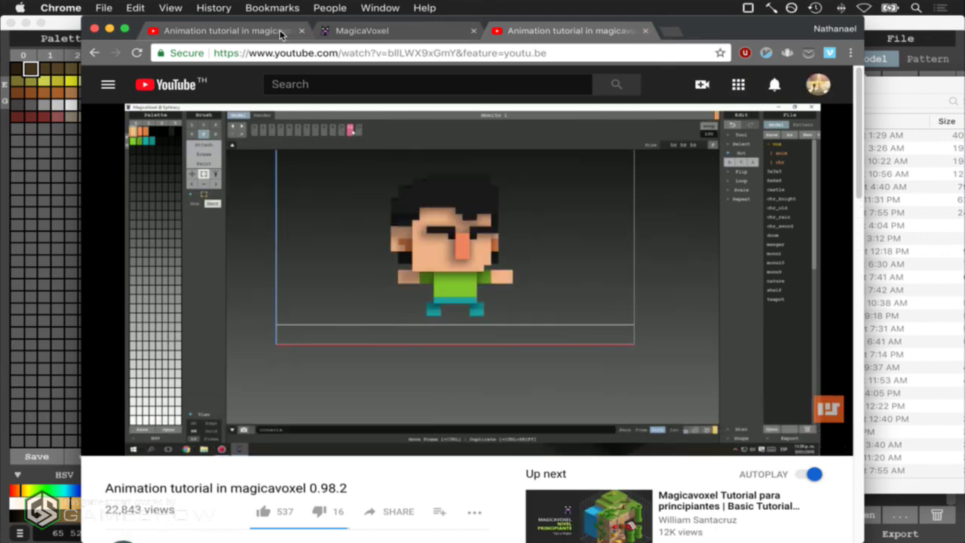
key(super+w)
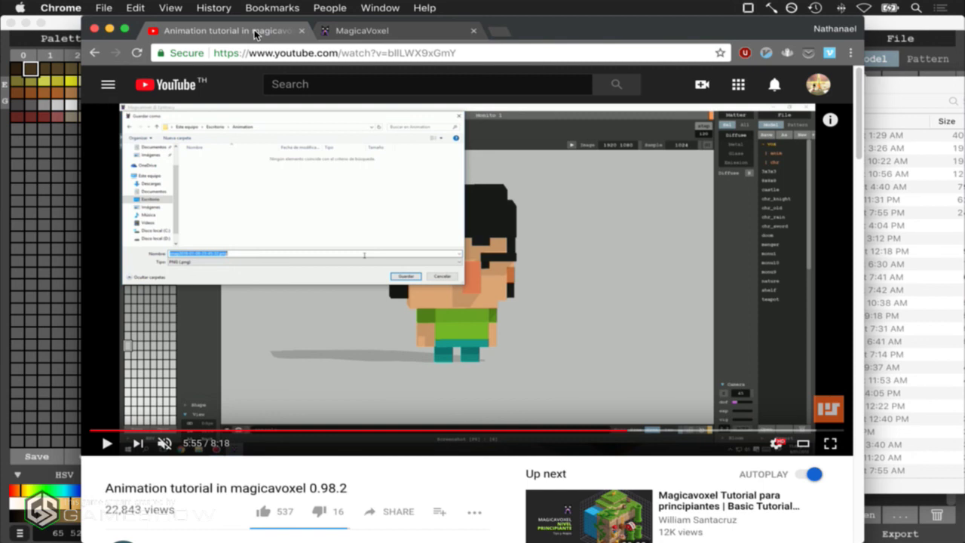
Open the suggested "Bomberman 3D Arena" video in a new tab using its copied link and skip ahead to about 3:55
click(832, 124)
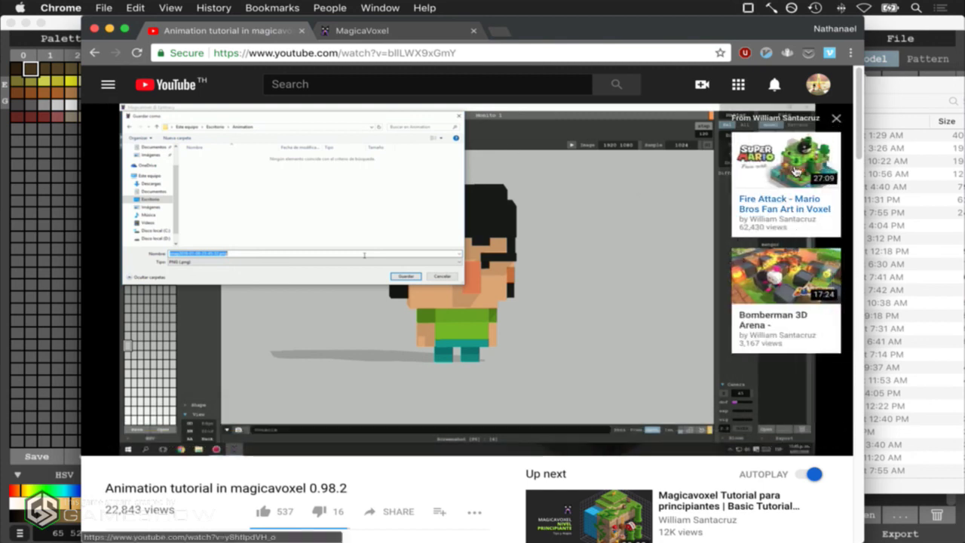
right_click(774, 320)
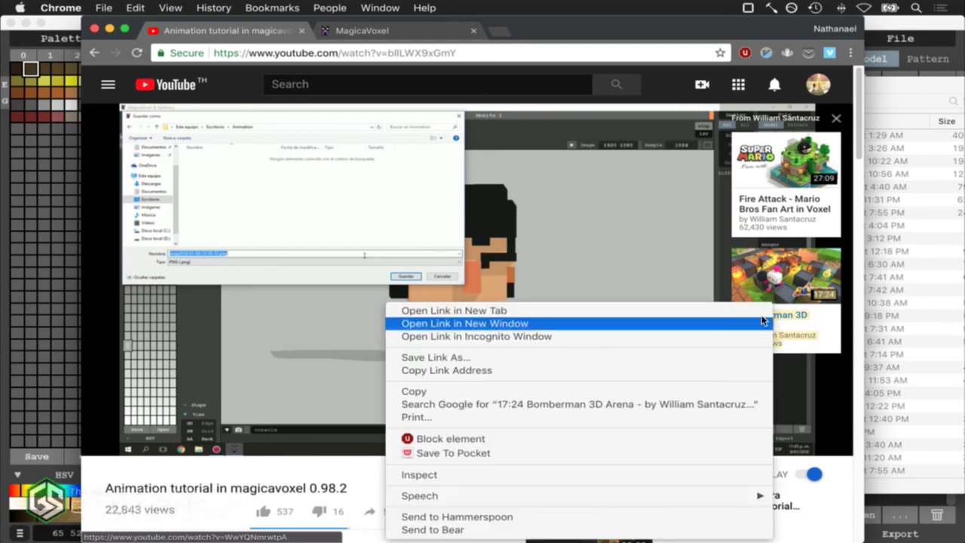
click(730, 370)
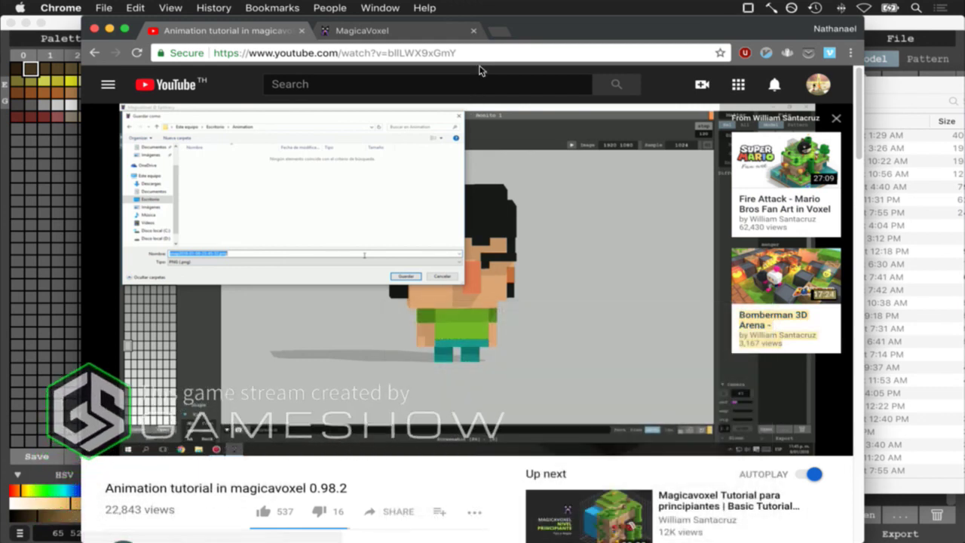
key(super+t)
key(super+v)
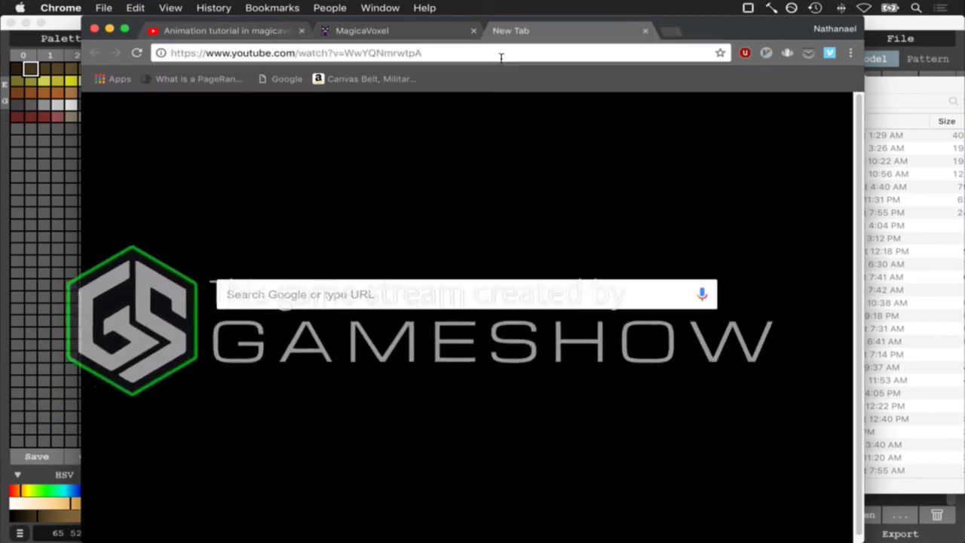
key(Return)
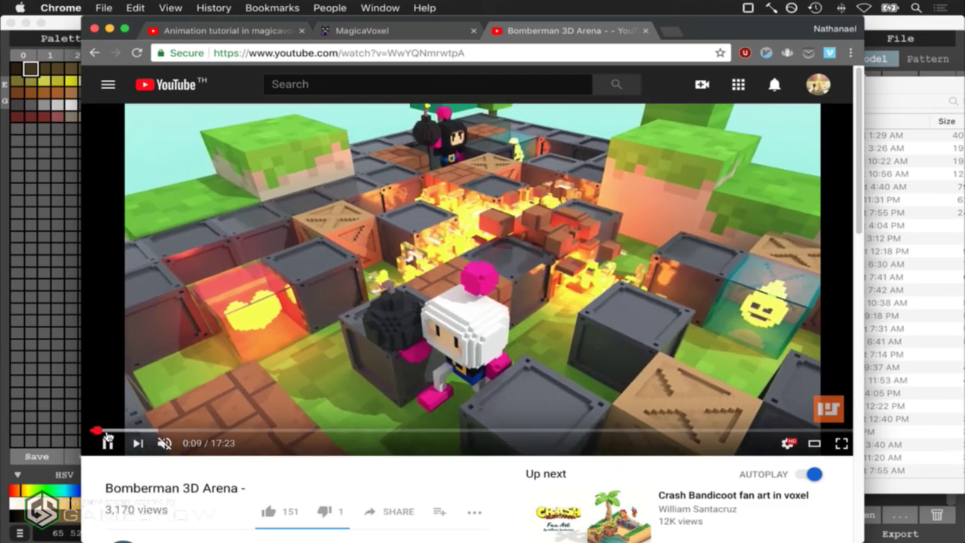
drag(98, 434, 270, 413)
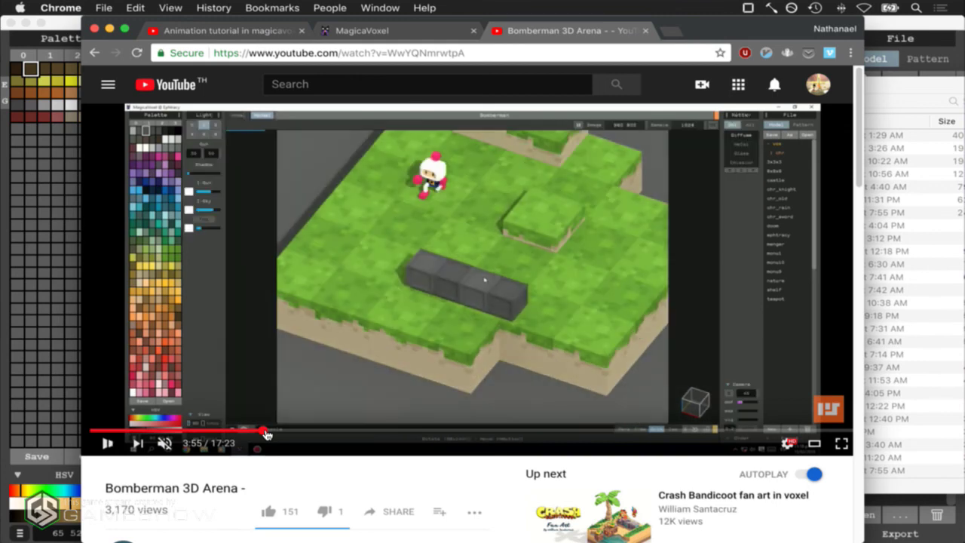
Skip through the Bomberman 3D Arena video to about 10:41, 15:20 and 16:41, and close its tab
drag(266, 434, 555, 426)
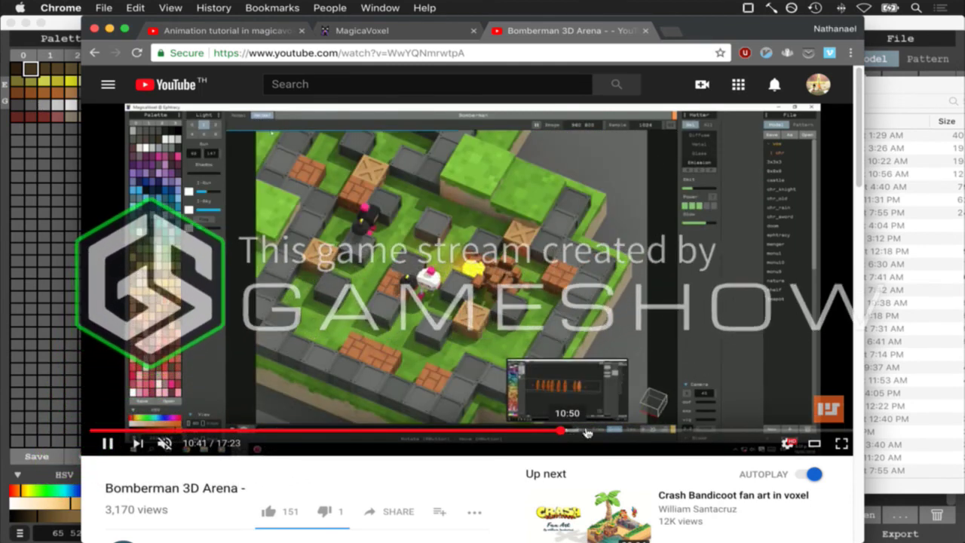
click(742, 431)
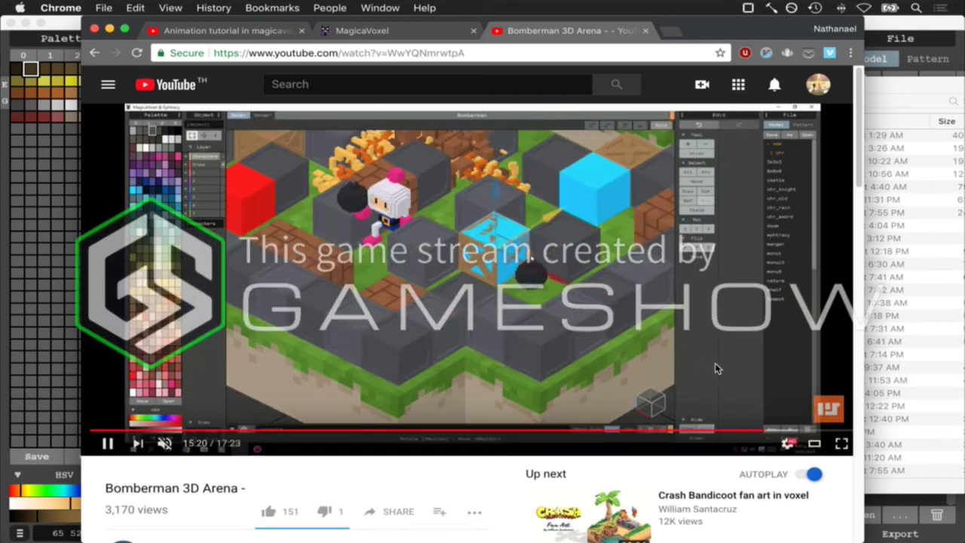
click(819, 437)
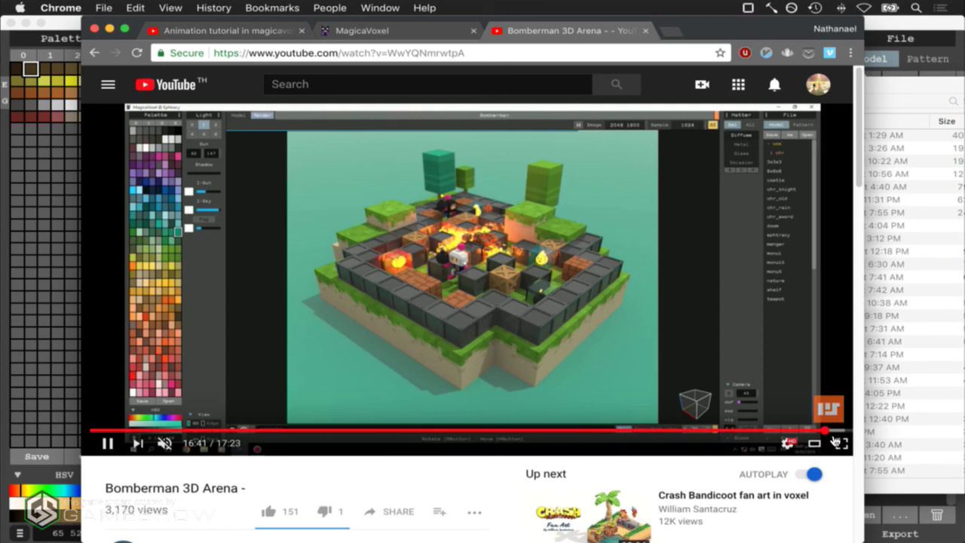
click(839, 437)
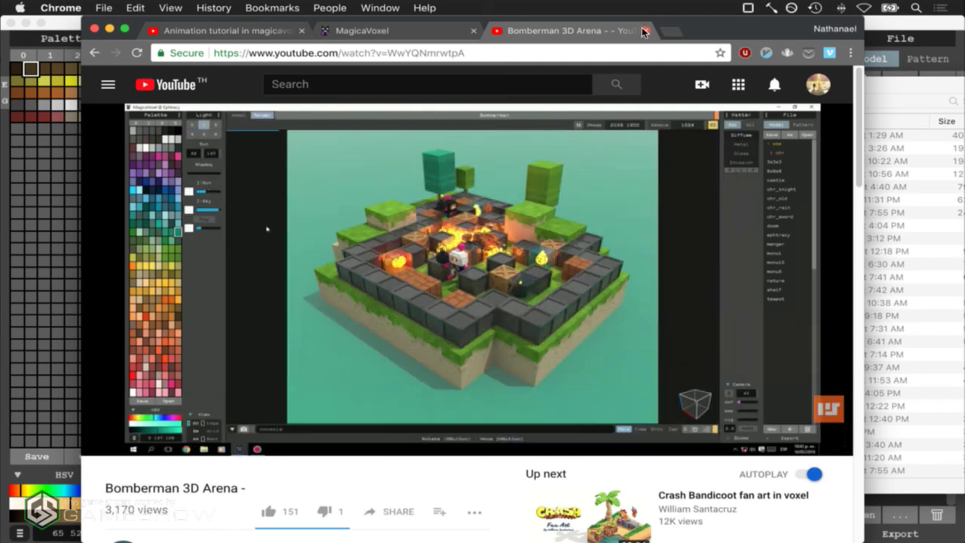
click(643, 31)
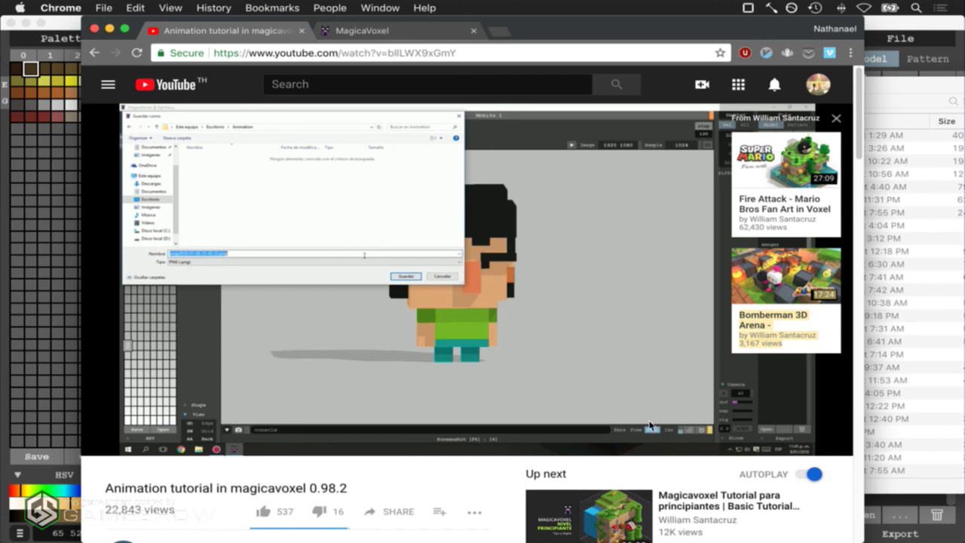
Replay the animation tutorial from the part where the rendered frame is saved and pause it at about 7:12
click(592, 372)
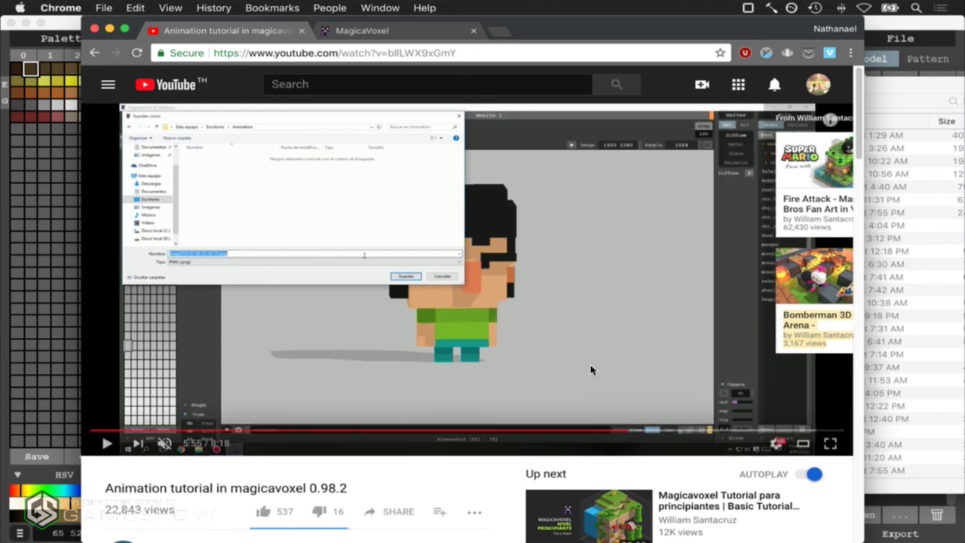
click(607, 432)
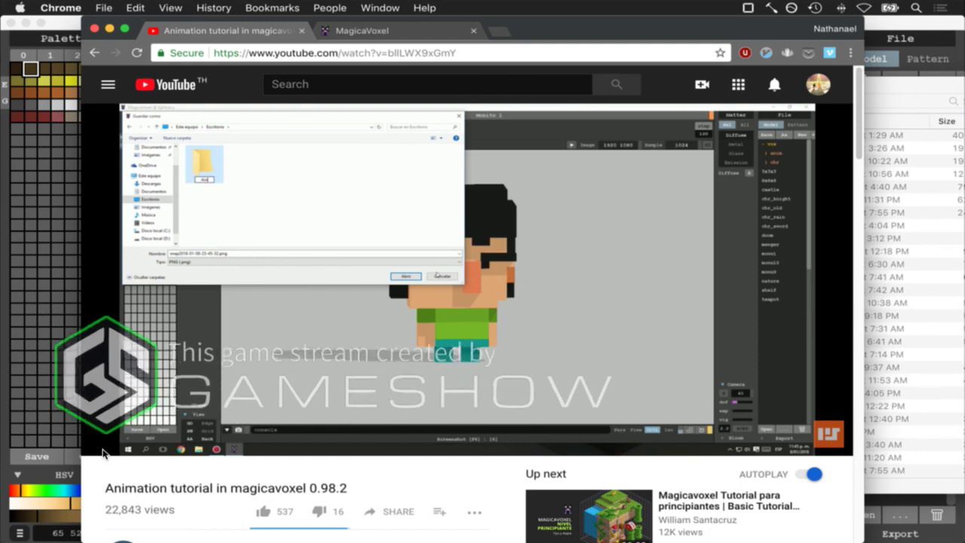
mouse_move(107, 446)
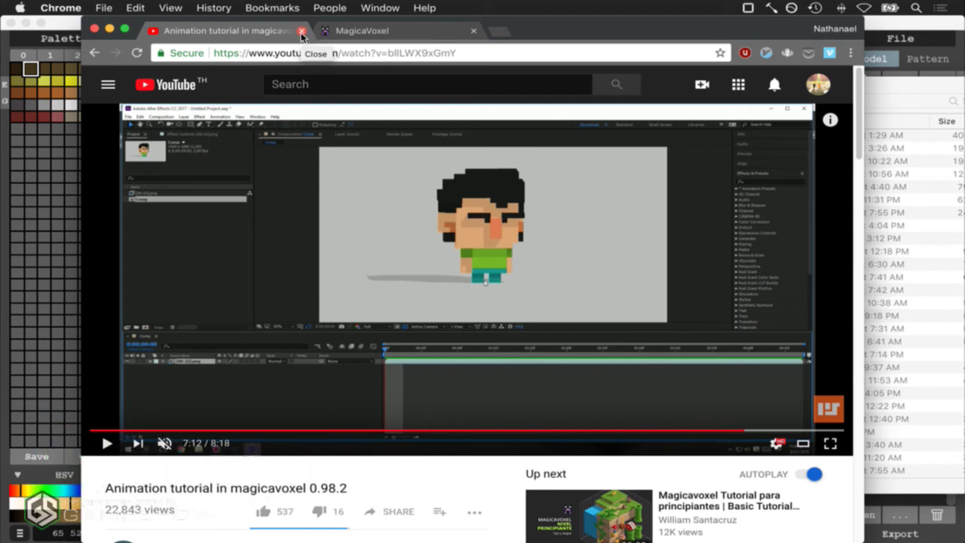
Return to the search results, view the "Magicavoxel Frame Based Animation - Tutorial" video and close its tab
click(91, 56)
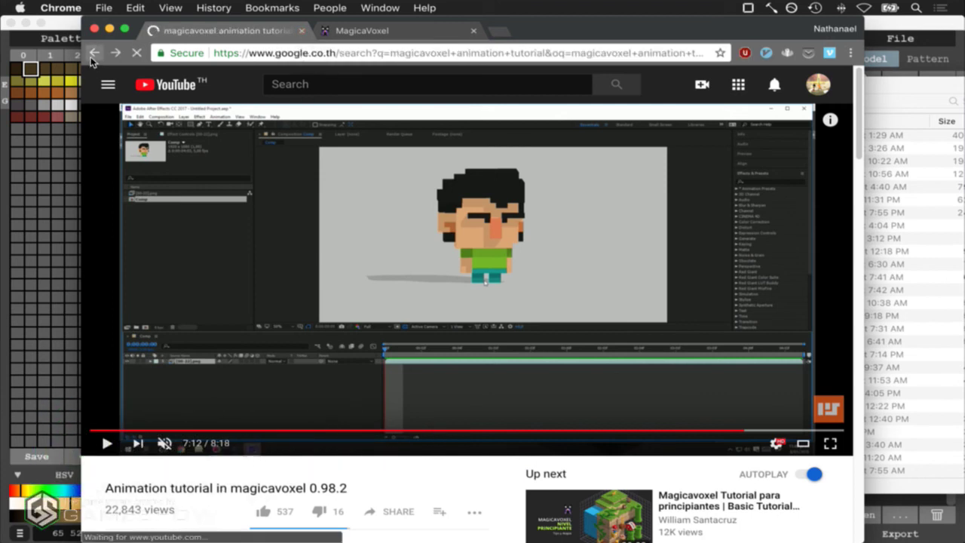
scroll(152, 184, down, 1)
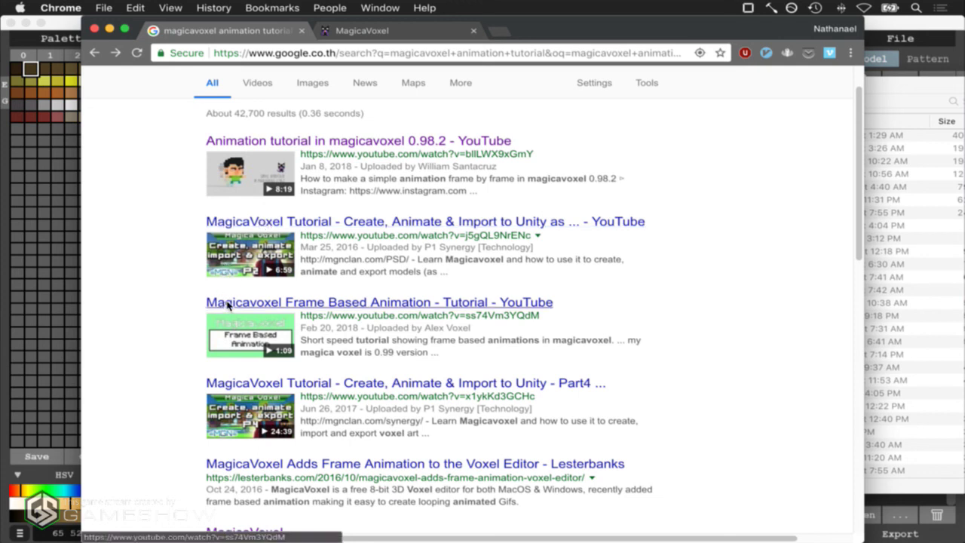
scroll(196, 305, down, 2)
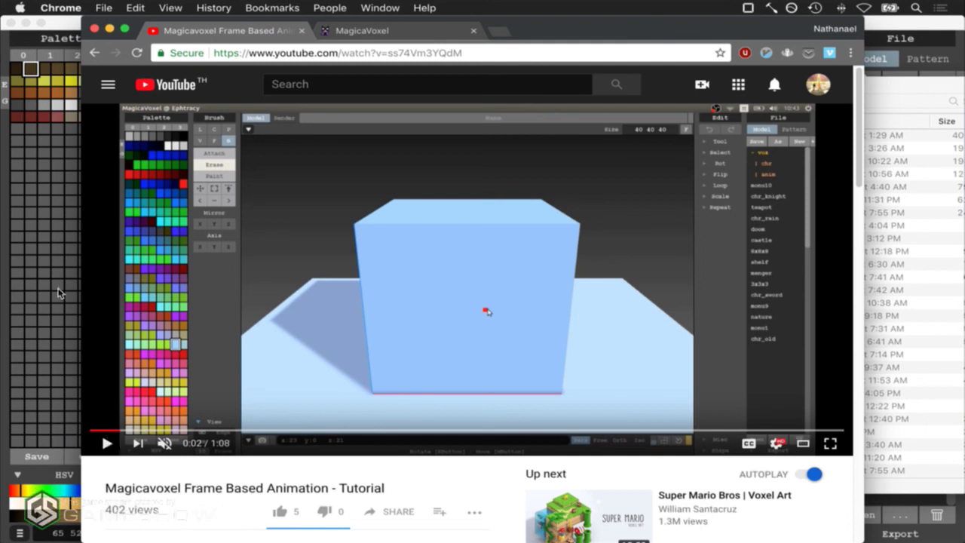
key(super+w)
Switch to MagicaVoxel and turn the RoqIdleSwordS model to an angled perspective view
key(super+Tab)
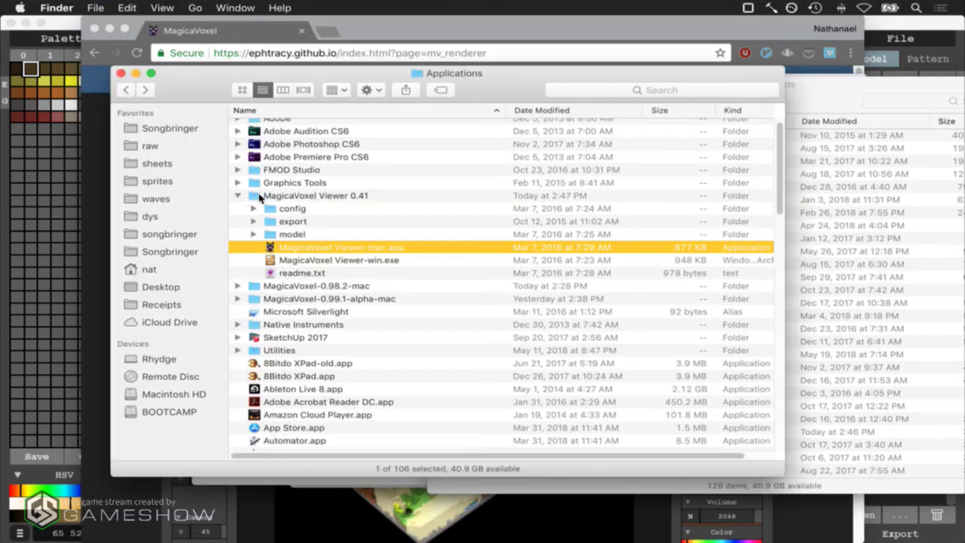
key(super+Tab)
click(355, 283)
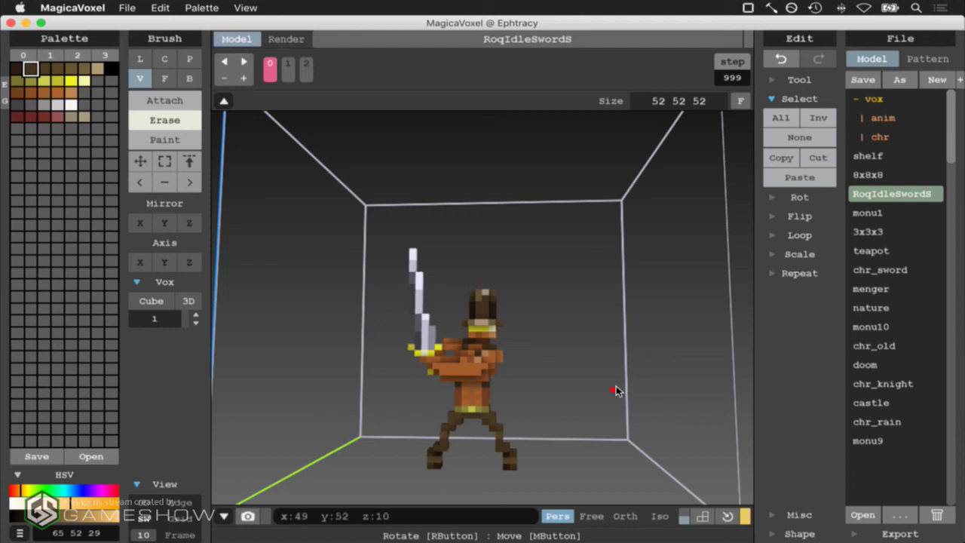
click(667, 514)
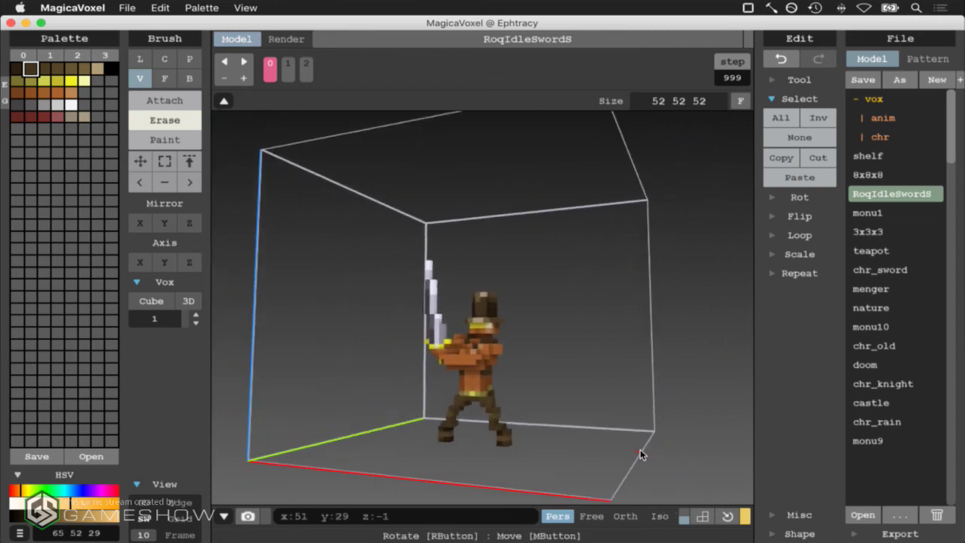
Step forward repeatedly through the three frames of the RoqIdleSwordS animation to preview its motion
click(242, 64)
click(243, 63)
click(242, 63)
click(243, 63)
click(243, 64)
click(243, 63)
click(243, 64)
click(243, 64)
click(243, 63)
click(243, 63)
click(243, 64)
click(243, 63)
click(242, 64)
click(243, 63)
click(243, 63)
click(243, 64)
click(243, 63)
click(242, 64)
click(243, 63)
click(243, 63)
click(243, 63)
click(243, 63)
click(243, 63)
click(242, 63)
click(243, 63)
click(242, 63)
click(242, 63)
click(242, 63)
click(243, 63)
click(243, 63)
click(243, 63)
click(243, 64)
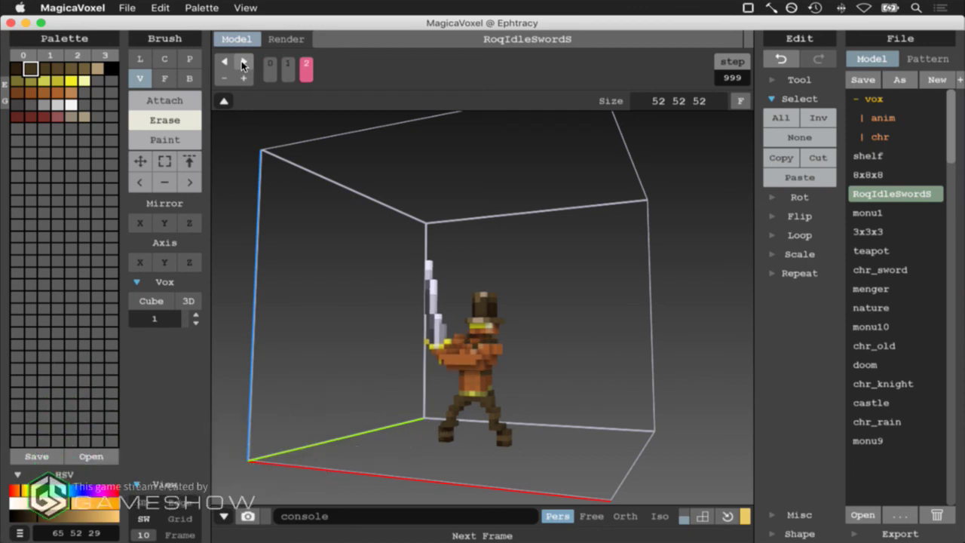
click(242, 63)
click(243, 63)
click(243, 64)
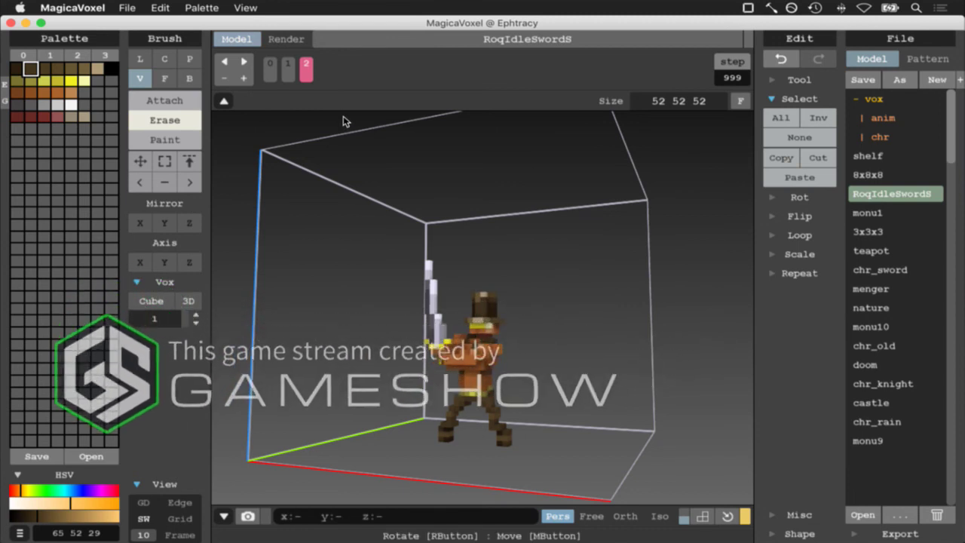
Switch to Finder and collapse the MagicaVoxel Viewer 0.41 folder in Applications
key(super+Tab)
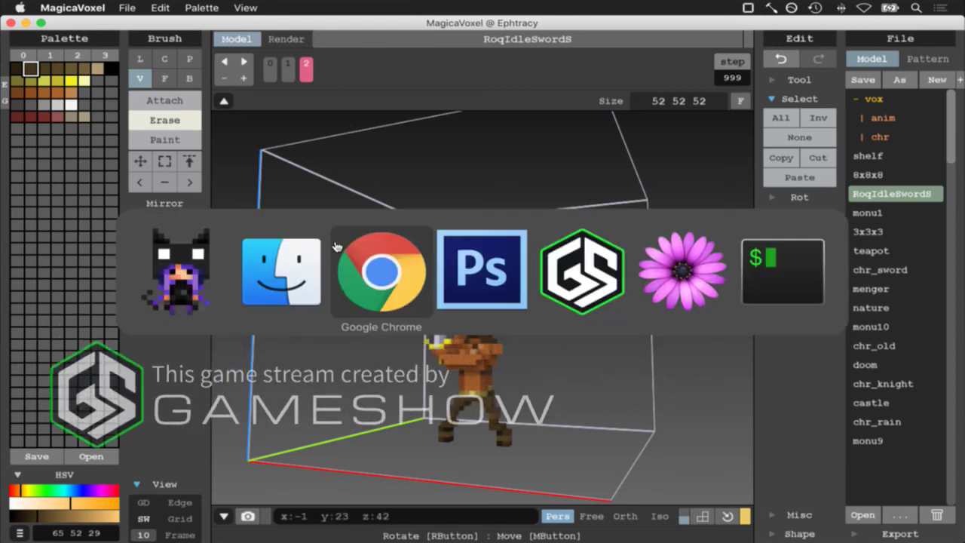
click(262, 297)
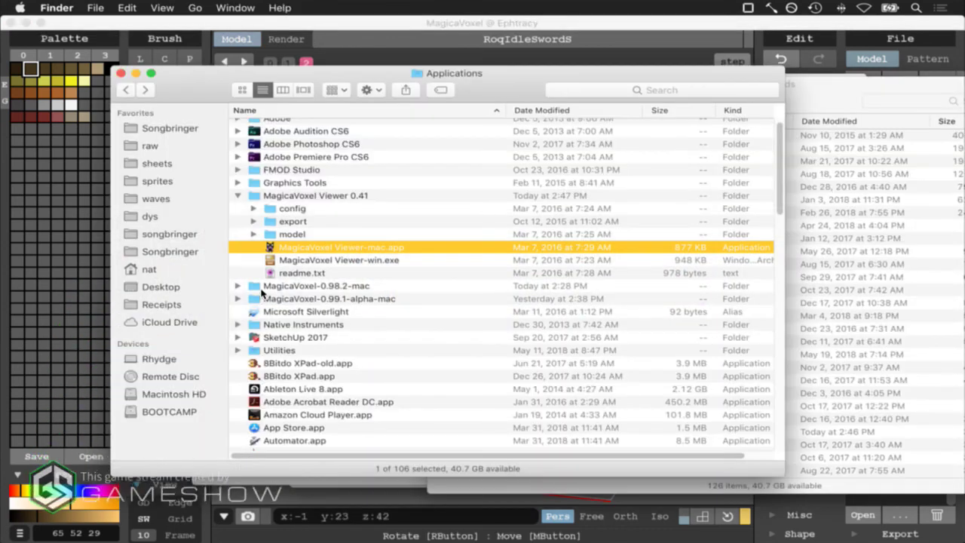
click(238, 196)
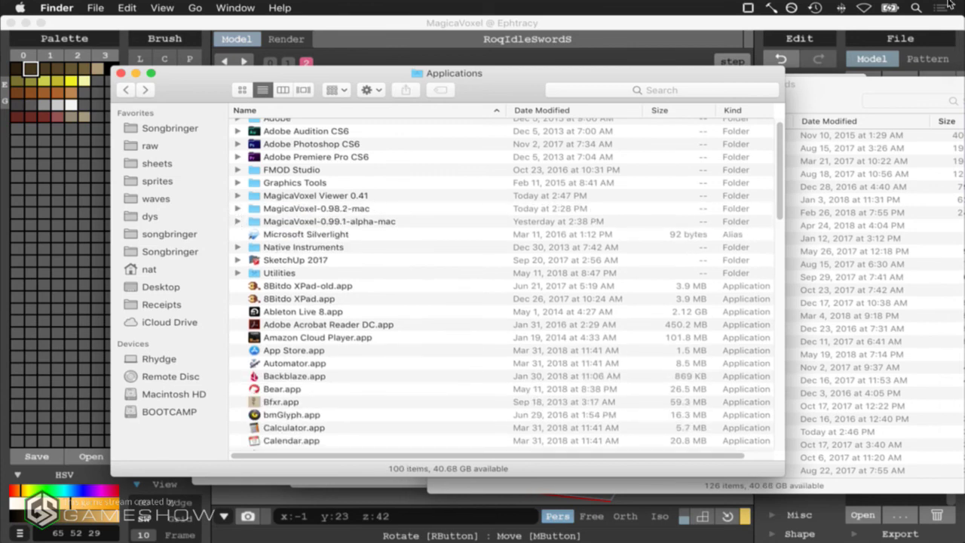
Set the running MagicaVoxel application to stay in the Dock
mouse_move(963, 1)
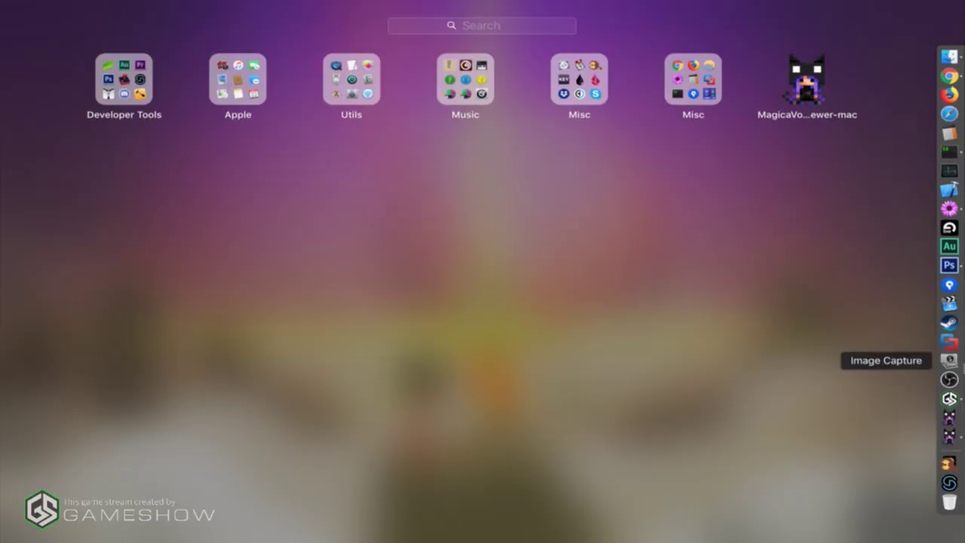
right_click(949, 437)
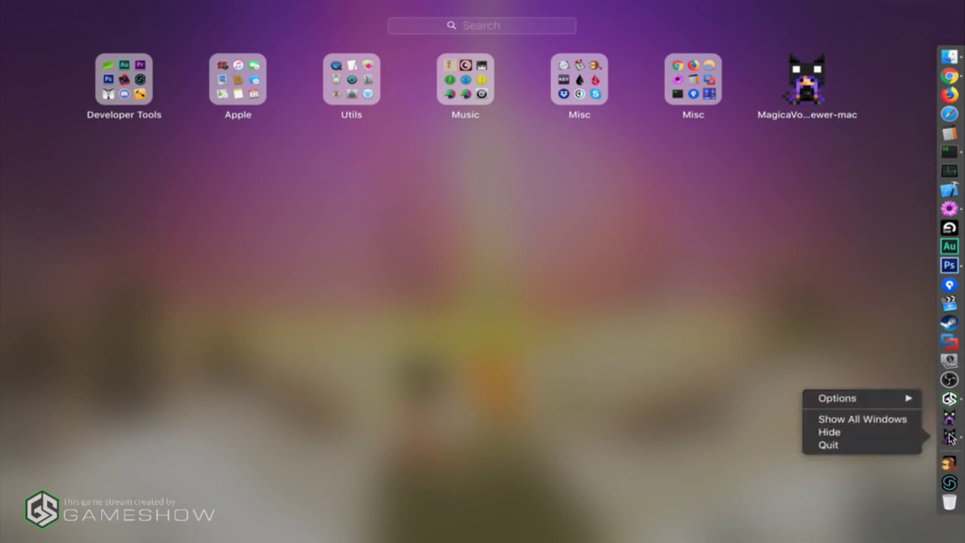
mouse_move(885, 404)
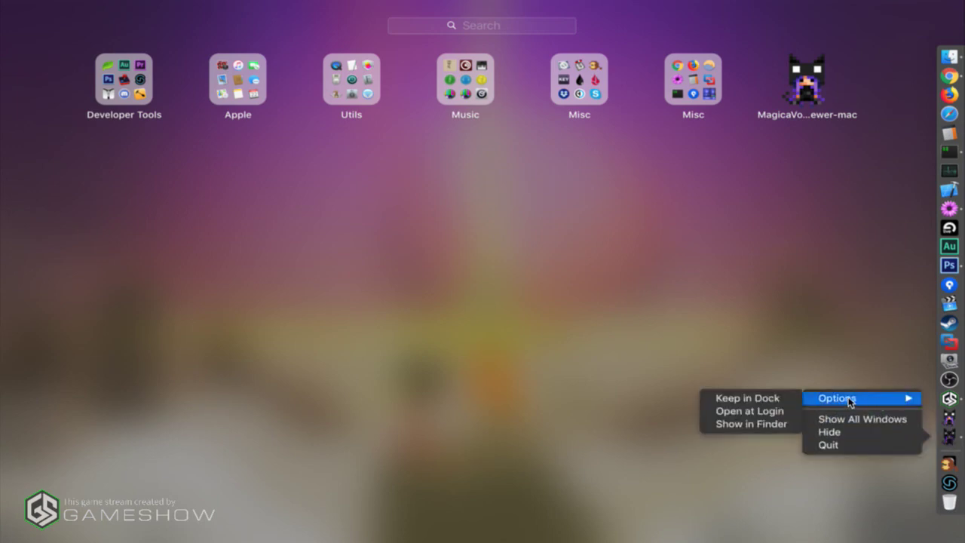
click(773, 400)
Launch the other MagicaVoxel version from the Dock and open the RoqIdleSwordS model in it
click(858, 413)
key(F4)
click(844, 419)
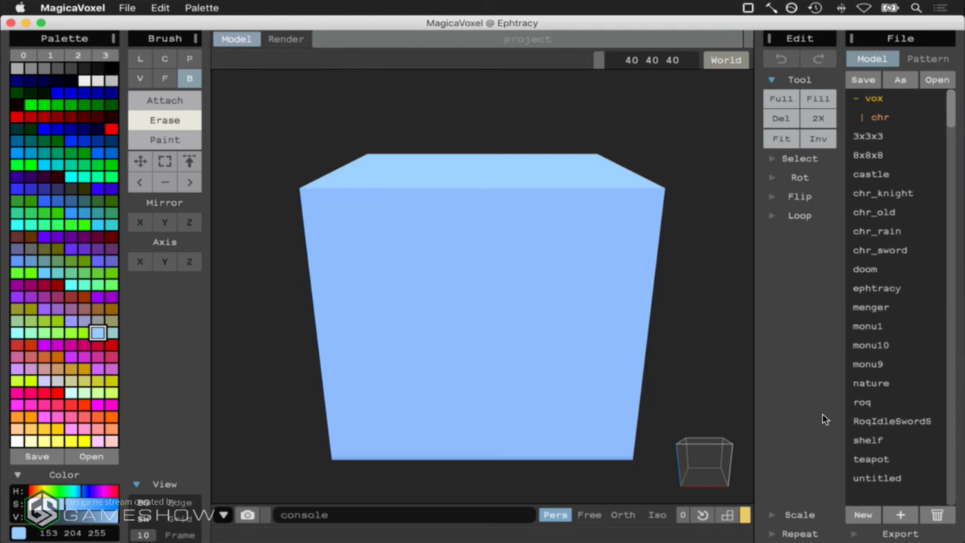
mouse_move(164, 26)
mouse_down()
mouse_move(163, 132)
mouse_move(160, 28)
mouse_up()
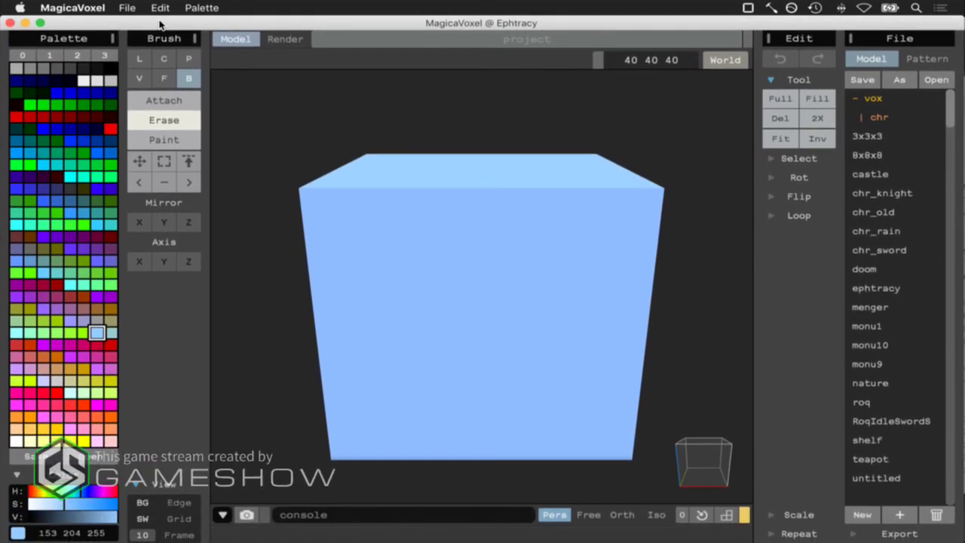
click(874, 420)
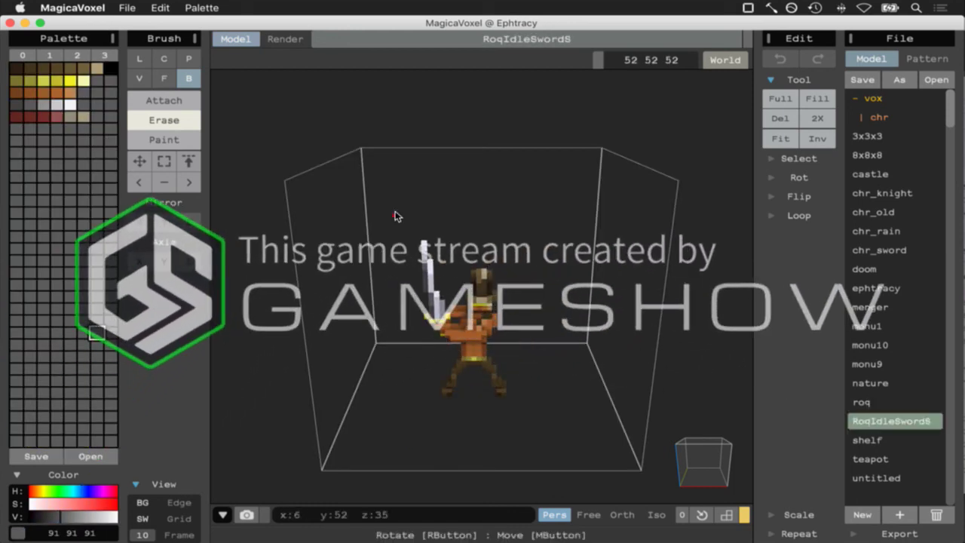
Activate region selection in Rect mode and select the character's hat
click(164, 160)
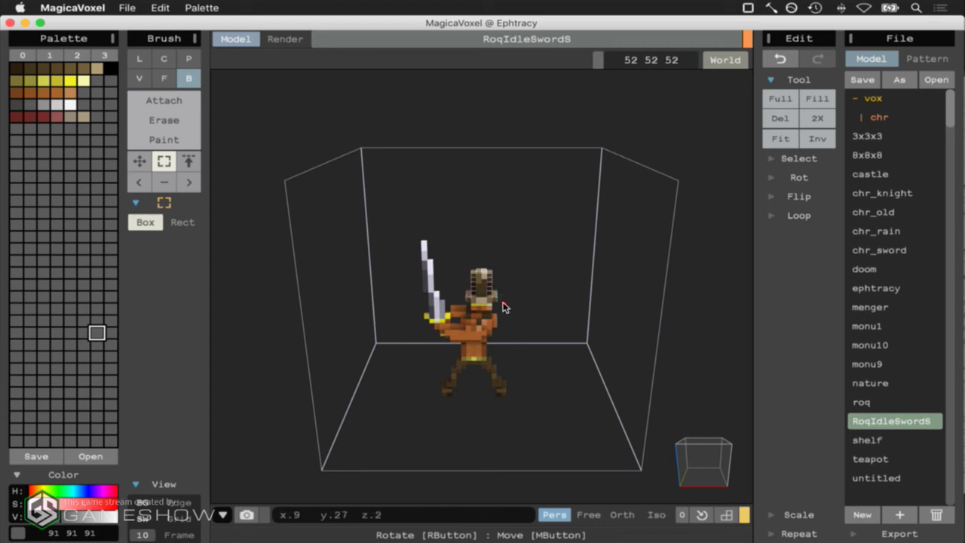
click(183, 223)
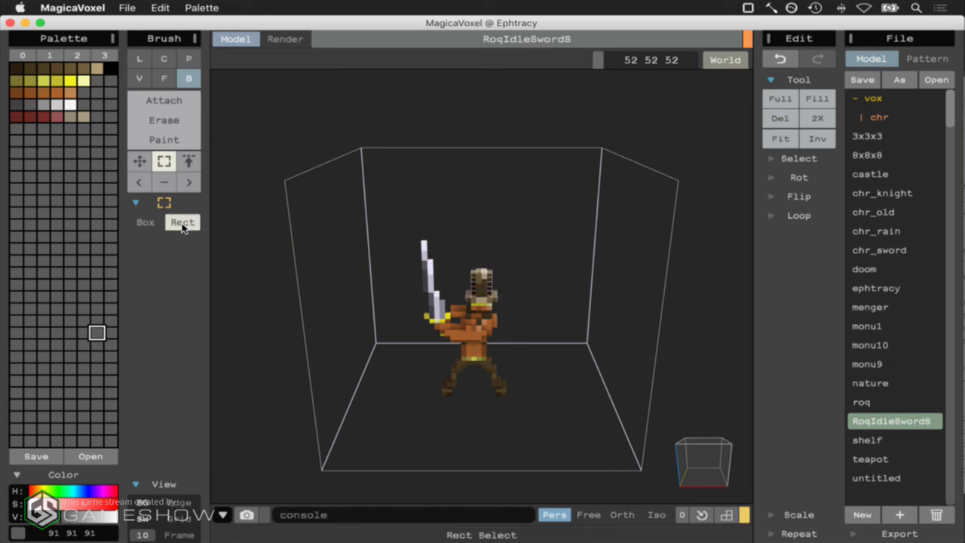
drag(452, 254, 516, 304)
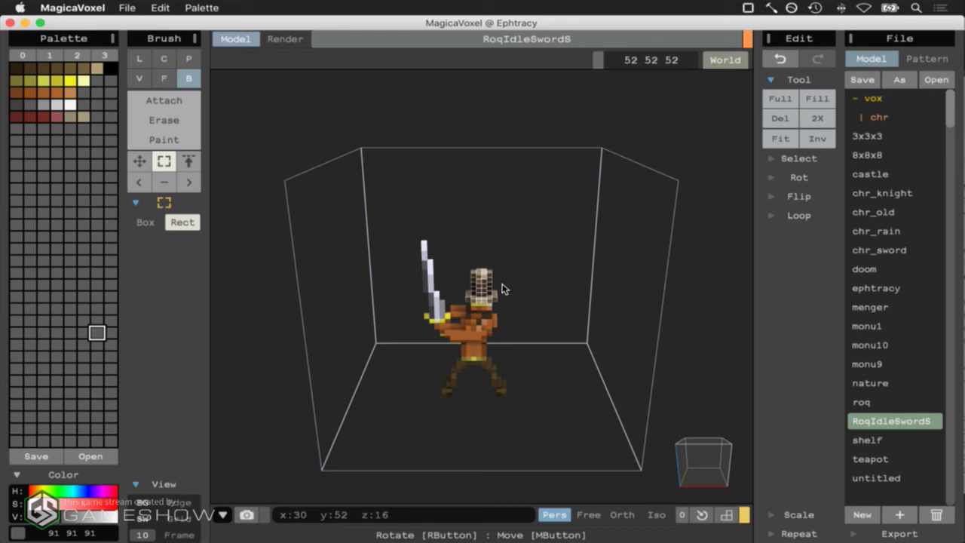
From the side, undo the selection that replaced the hat and add the character's face to the hat selection
right_drag(718, 468, 595, 444)
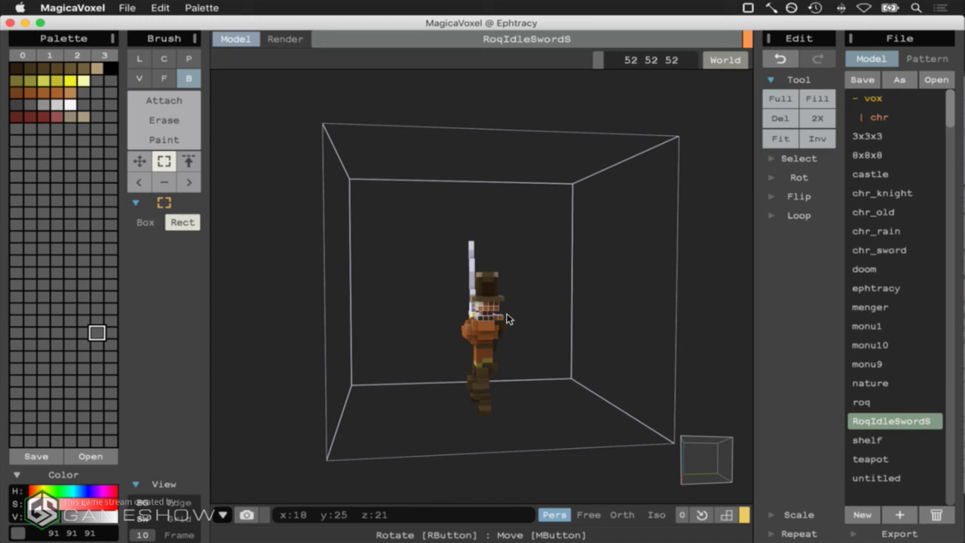
key(super+z)
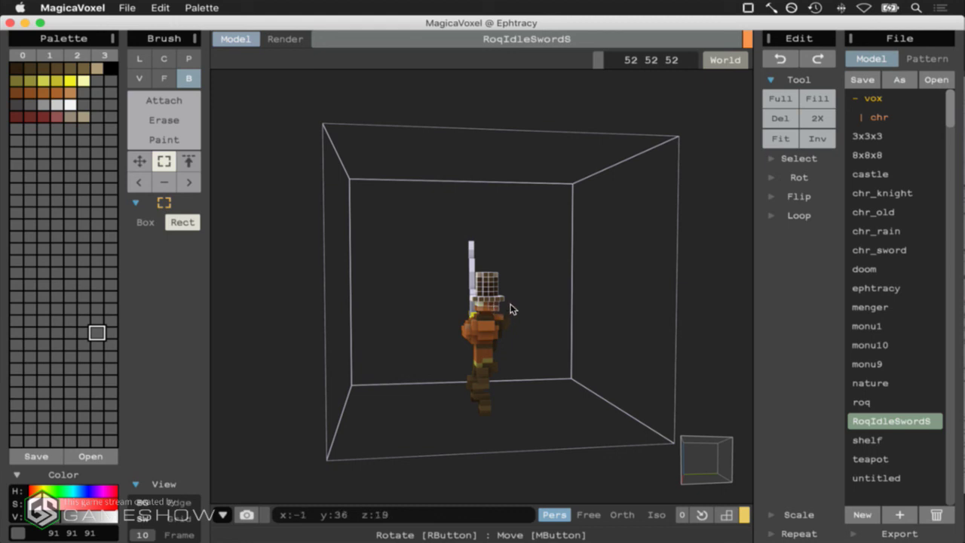
click(474, 314)
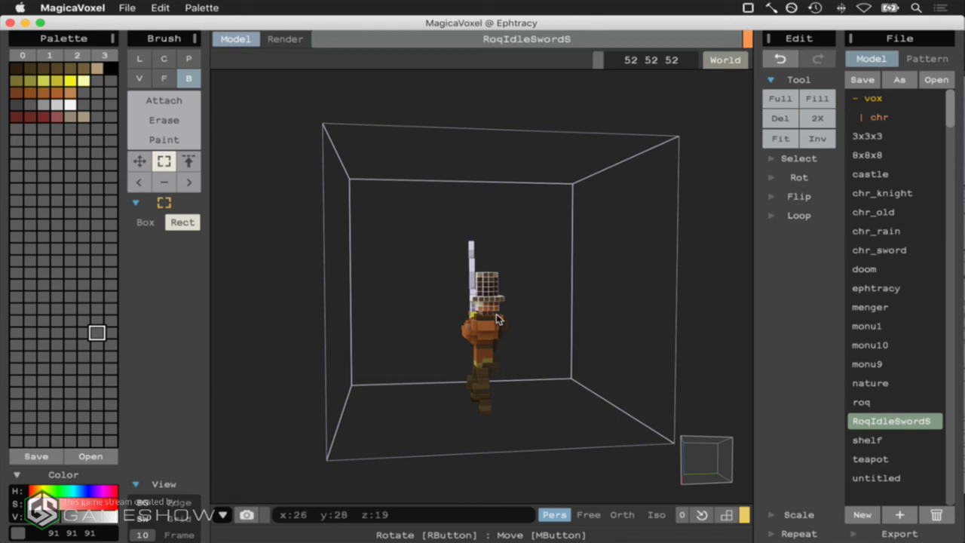
Clear the voxel selection and select the character's hat again from the front with a rectangle
click(777, 158)
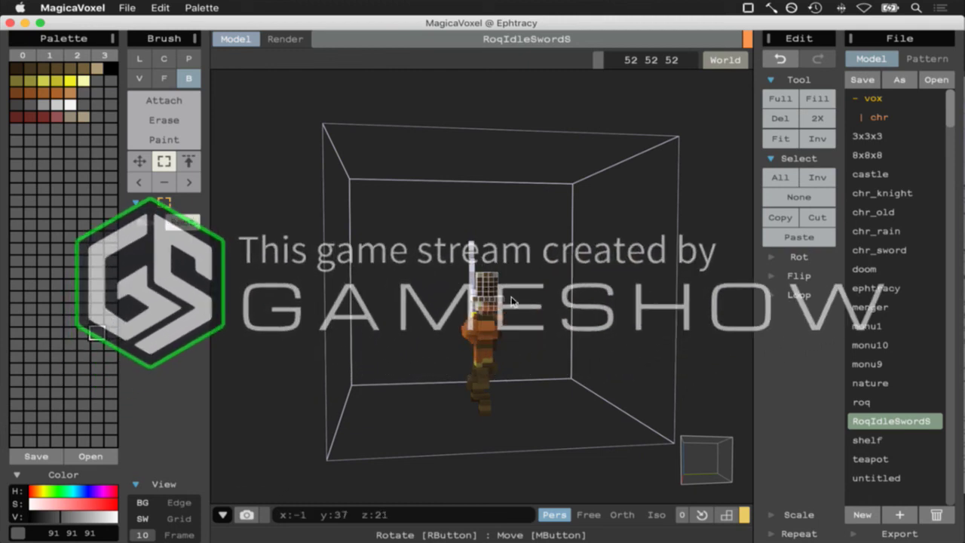
right_drag(517, 324, 792, 458)
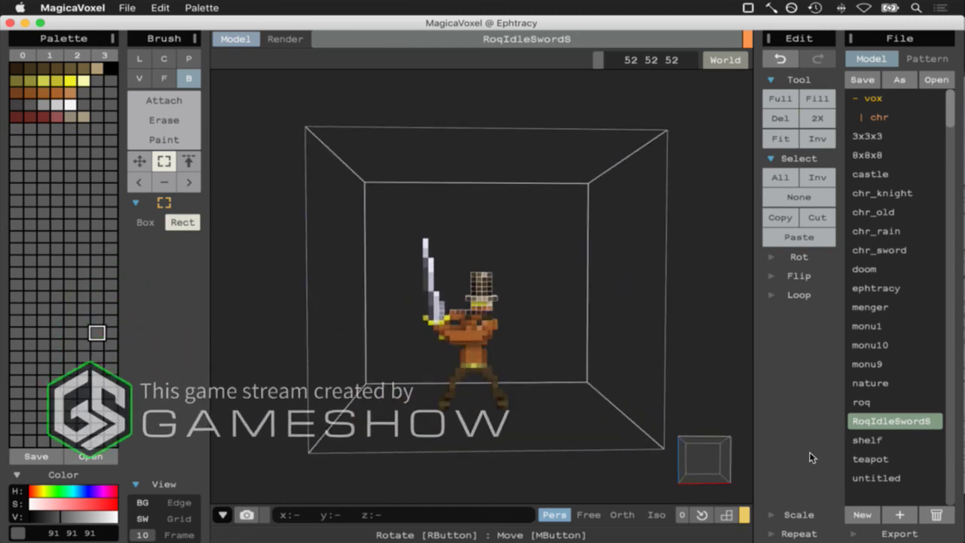
click(798, 197)
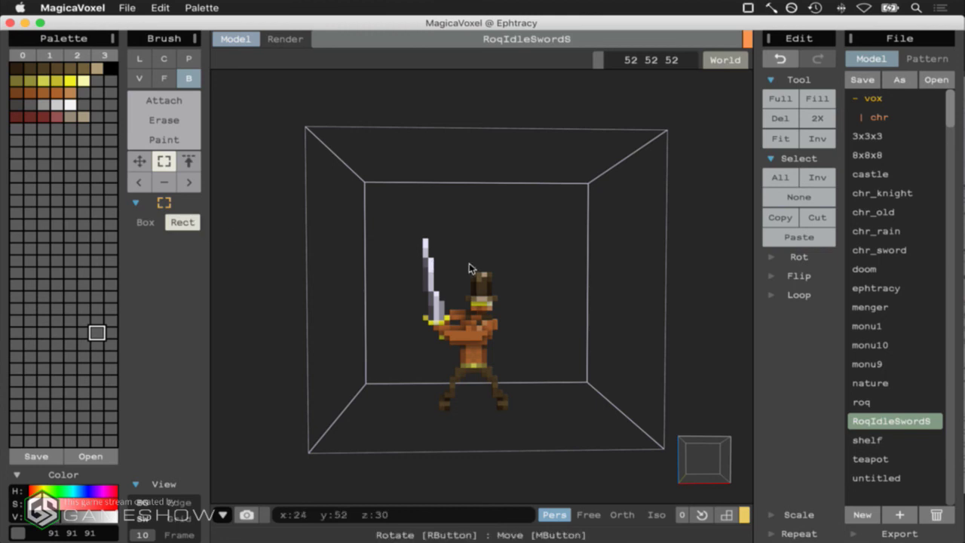
drag(462, 259, 503, 301)
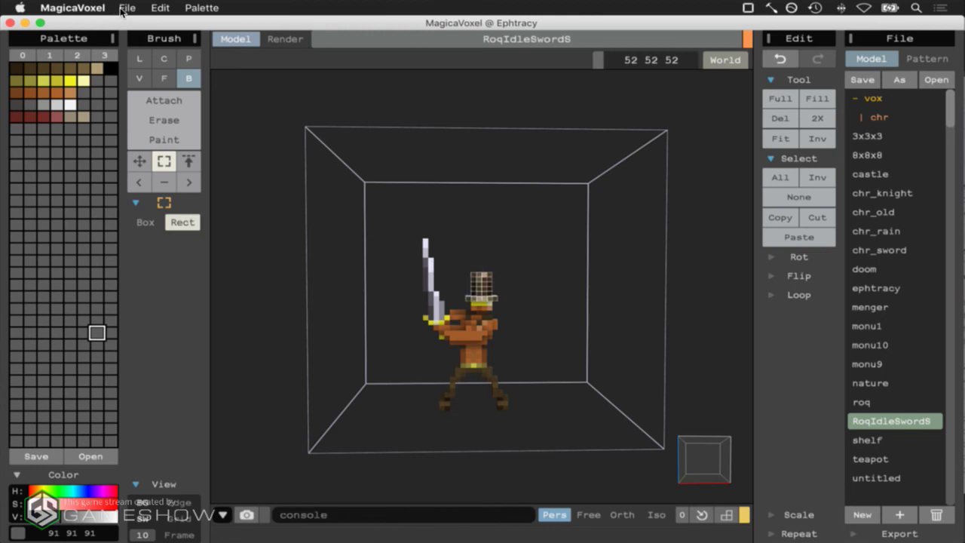
Compare the available edit commands in the two MagicaVoxel versions
click(160, 7)
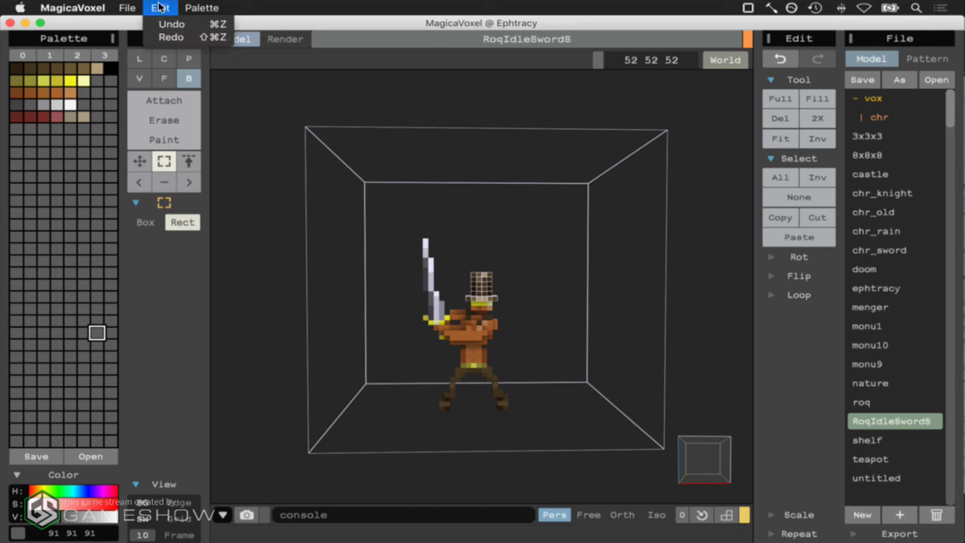
click(256, 40)
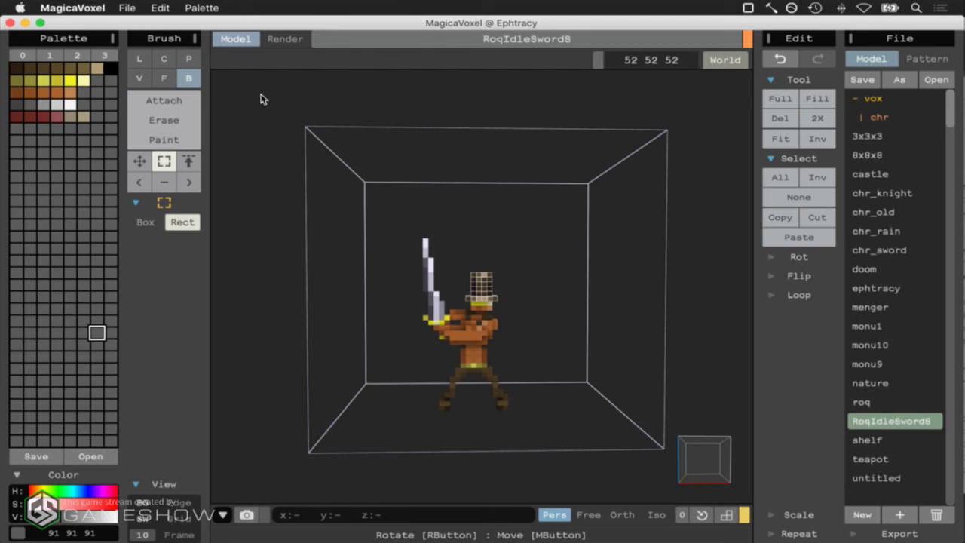
key(super+Tab)
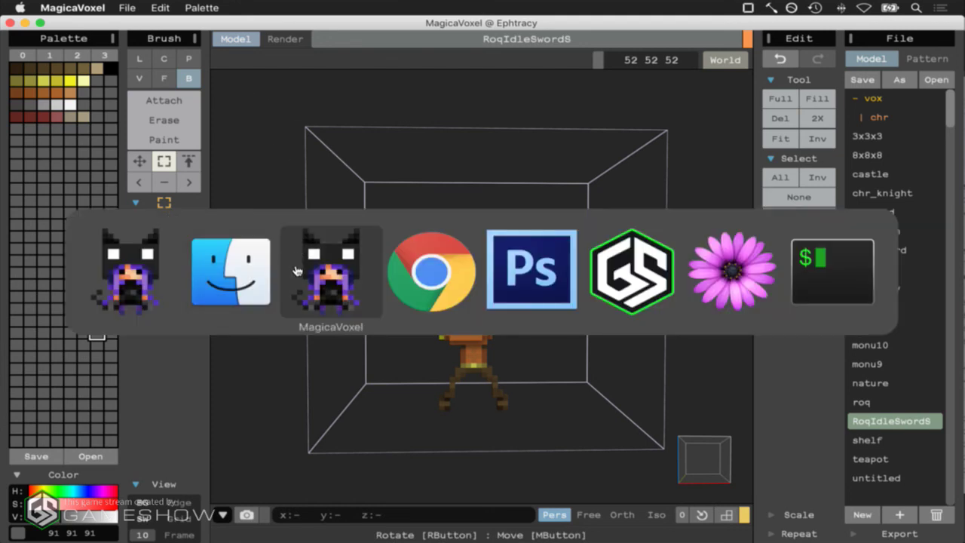
click(296, 269)
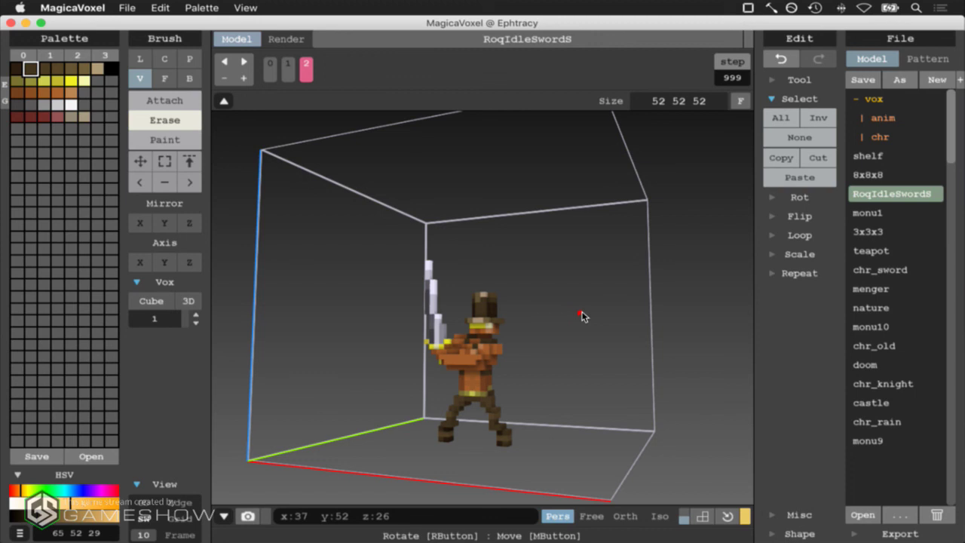
click(160, 7)
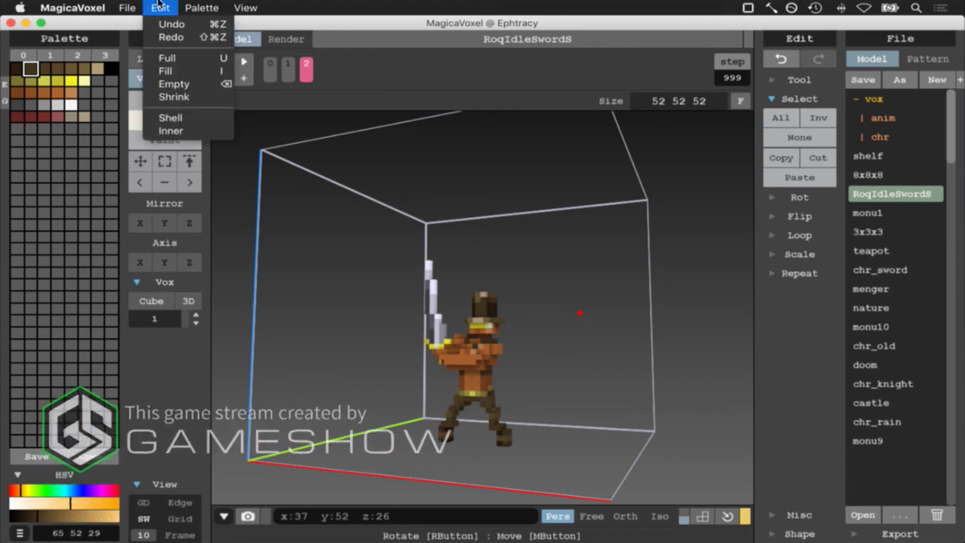
click(330, 16)
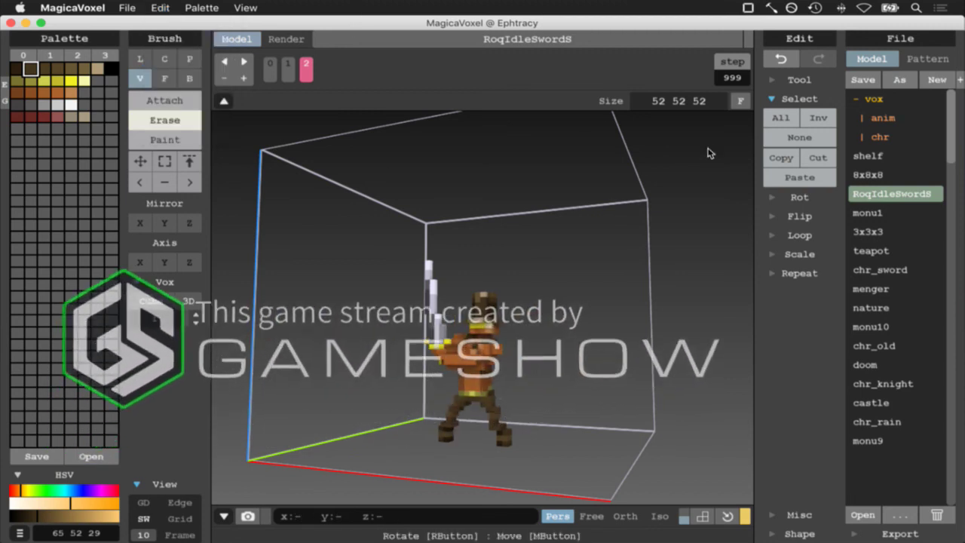
Try pasting the copied character and moving the copy beside the original, and undo both changes
click(799, 178)
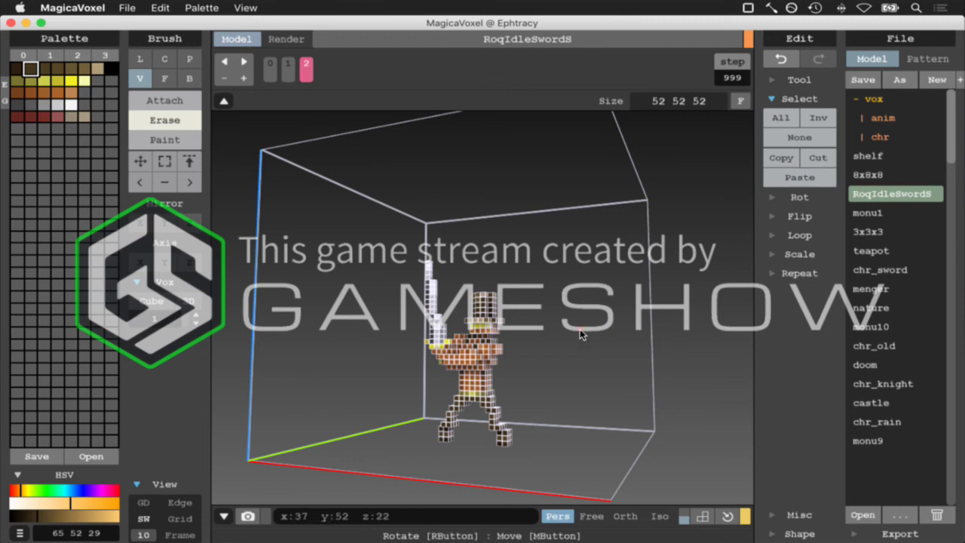
click(140, 161)
click(188, 78)
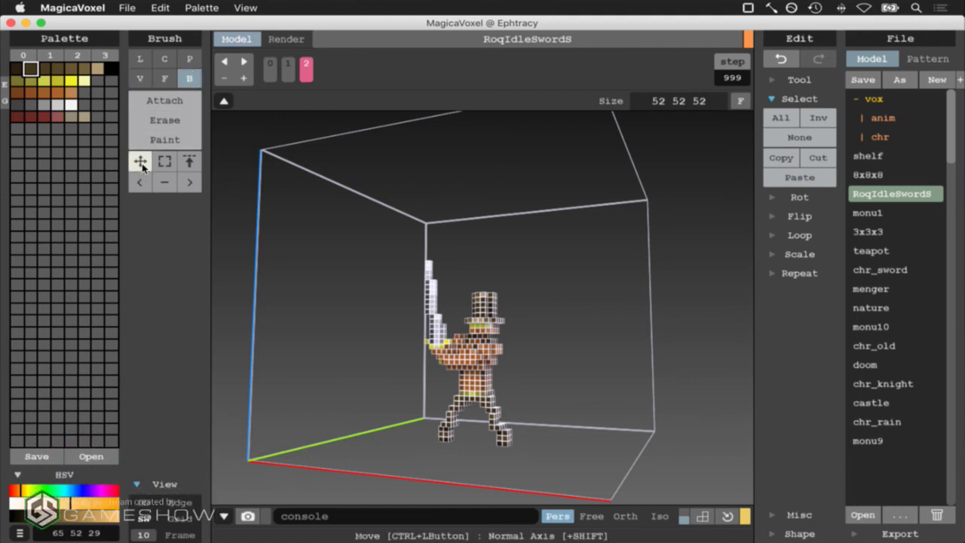
drag(493, 363, 436, 375)
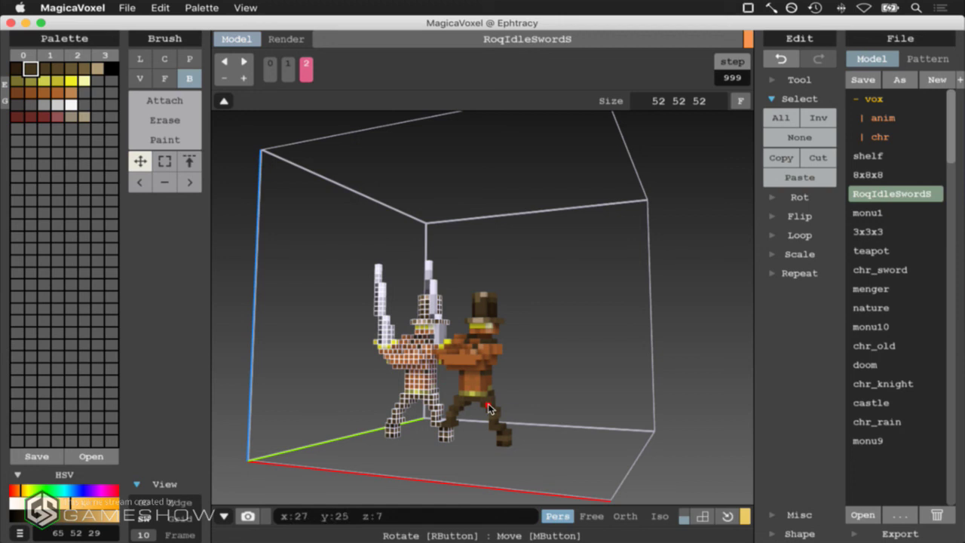
key(super+z)
key(super+z)
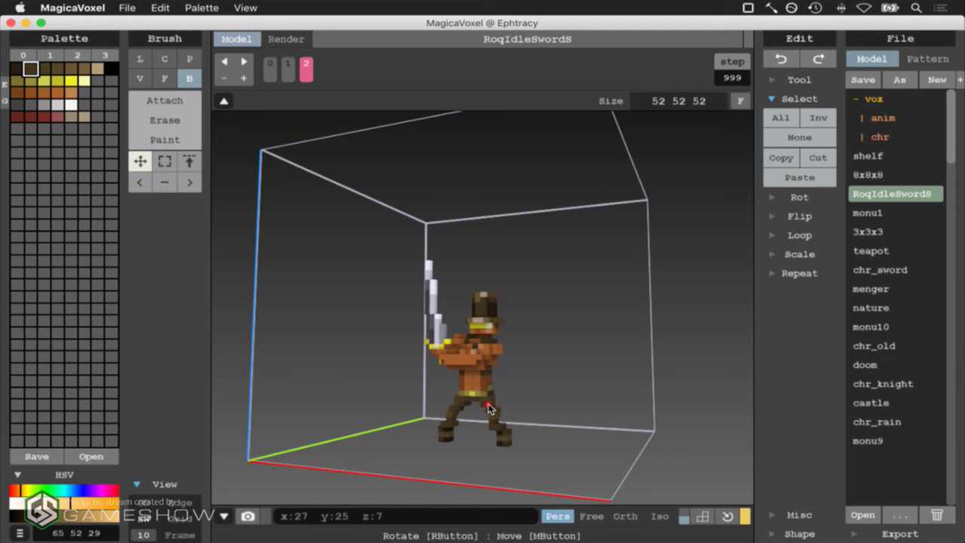
Select all of the character's voxels and move the character along the red axis toward the origin
click(781, 117)
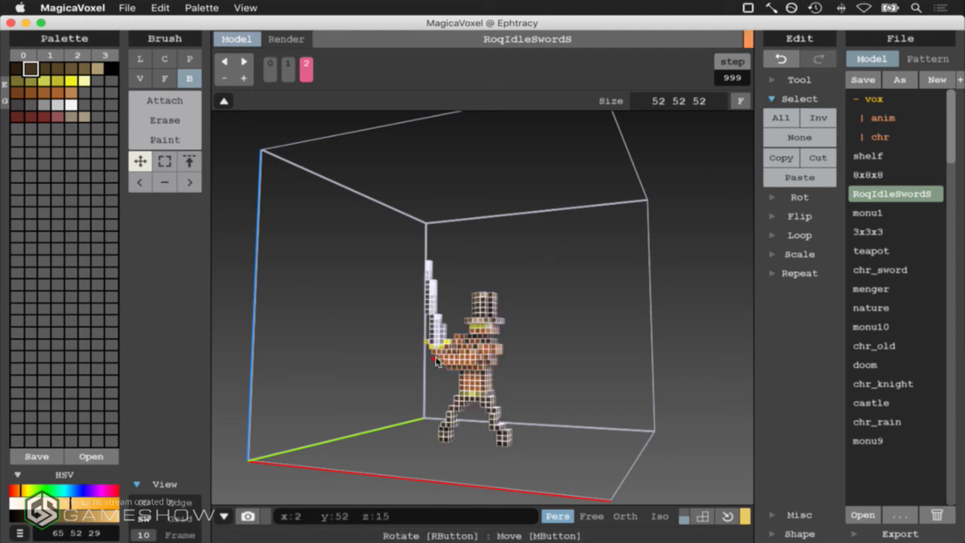
drag(477, 360, 418, 357)
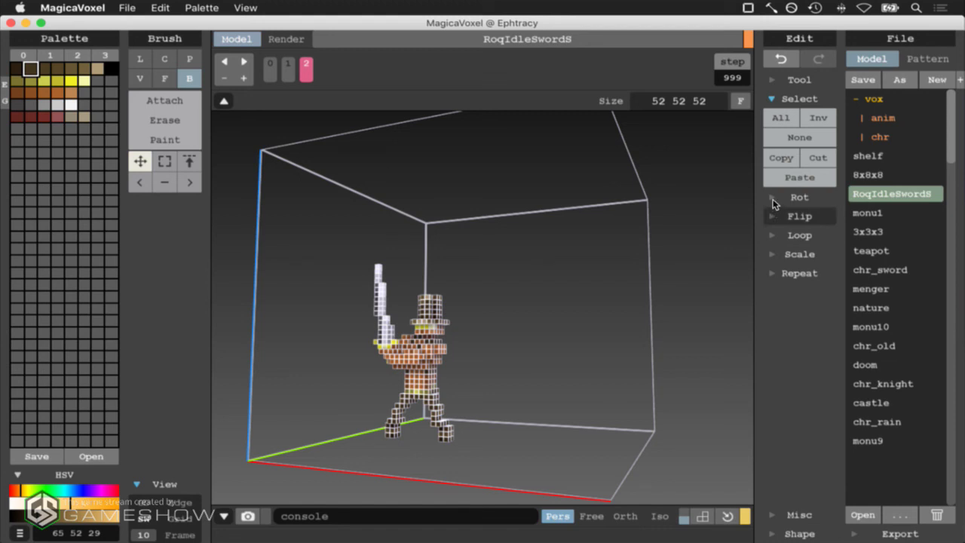
Try pasting a second character and moving it along the red axis away from the first, and undo both changes
click(815, 179)
drag(476, 377, 526, 381)
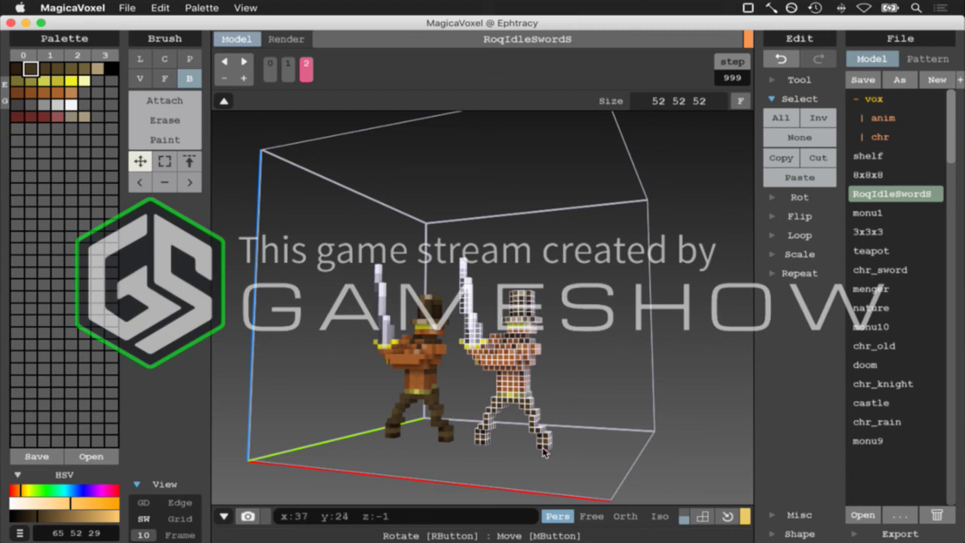
key(super+z)
key(super+z)
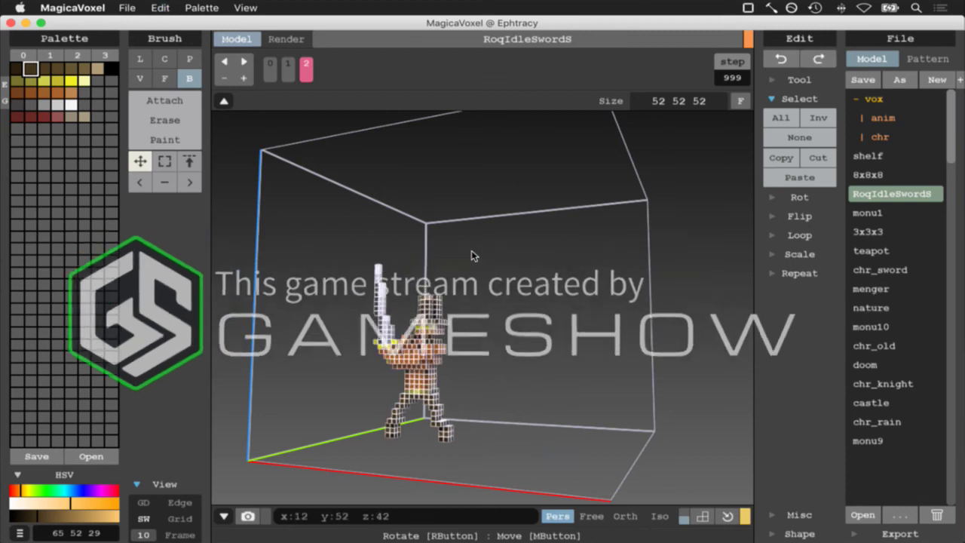
Clear the voxel selection on the moved character
scroll(461, 290, up, 2)
click(799, 138)
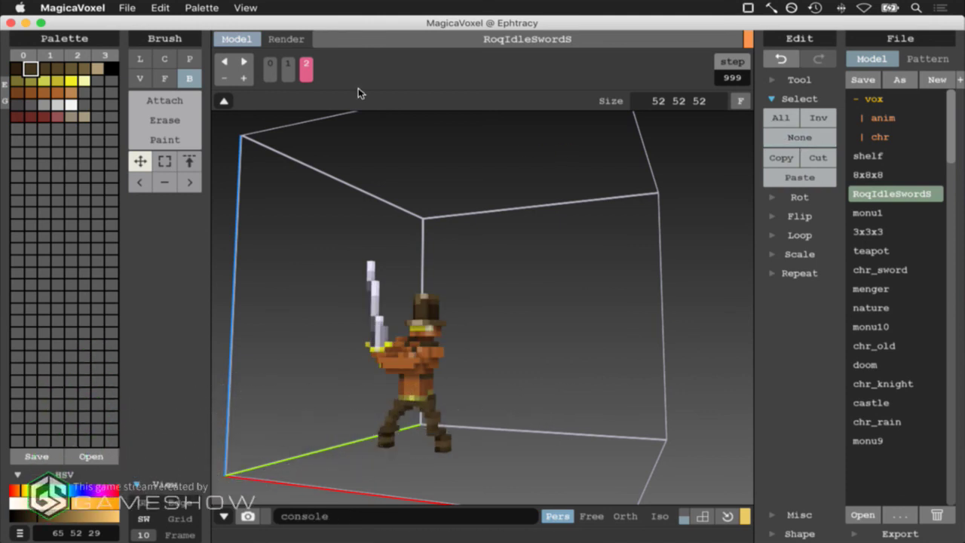
In the other MagicaVoxel version, copy the selected hat, move it beside the character, and try pasting a second hat before undoing the paste
key(super+Tab)
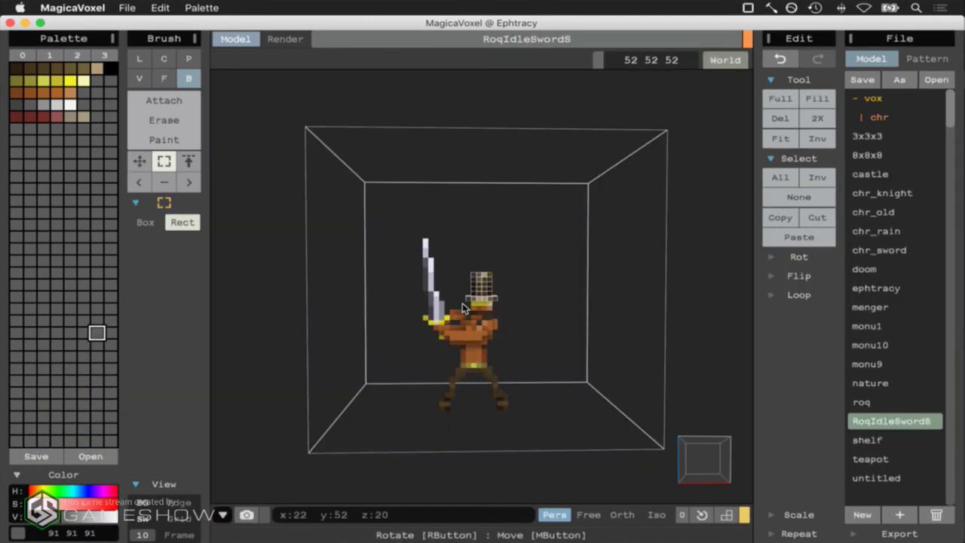
click(788, 218)
click(140, 160)
drag(486, 286, 553, 287)
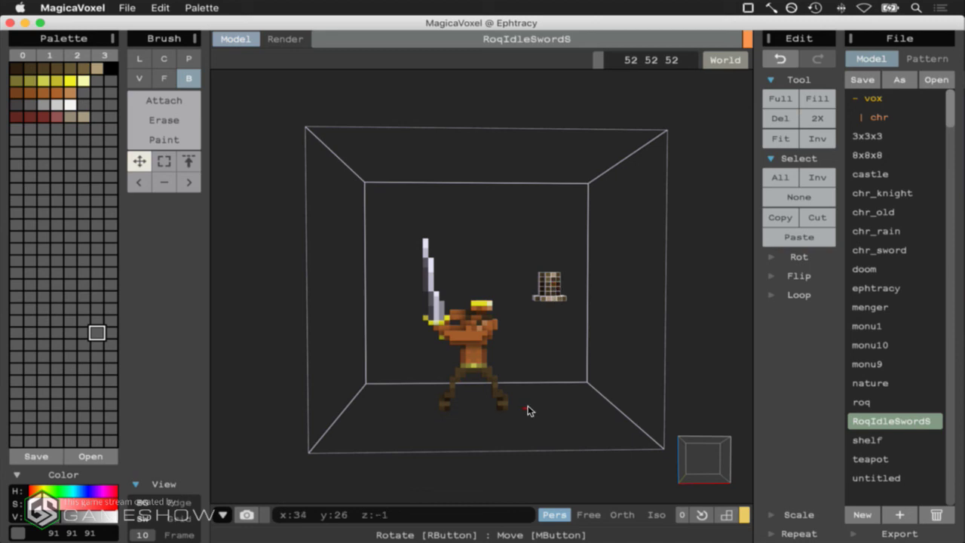
click(786, 238)
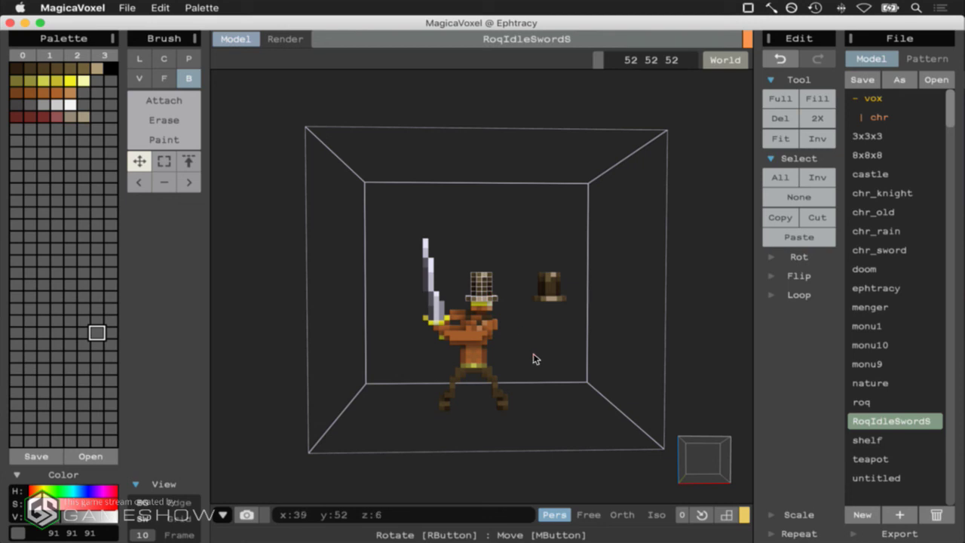
key(ctrl+z)
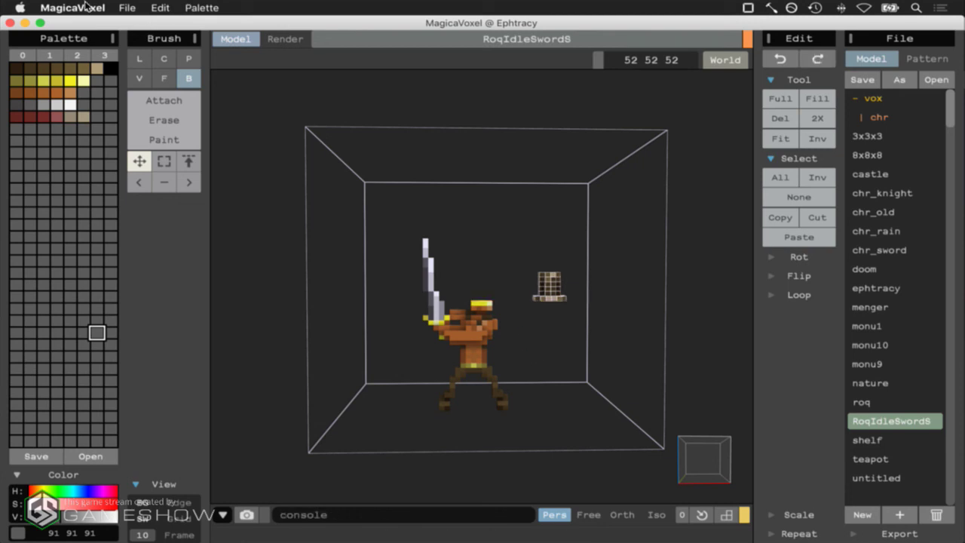
Switch to the MagicaVoxel version with animation frames, try pasting the copied voxels there, and undo the paste
key(super+Tab)
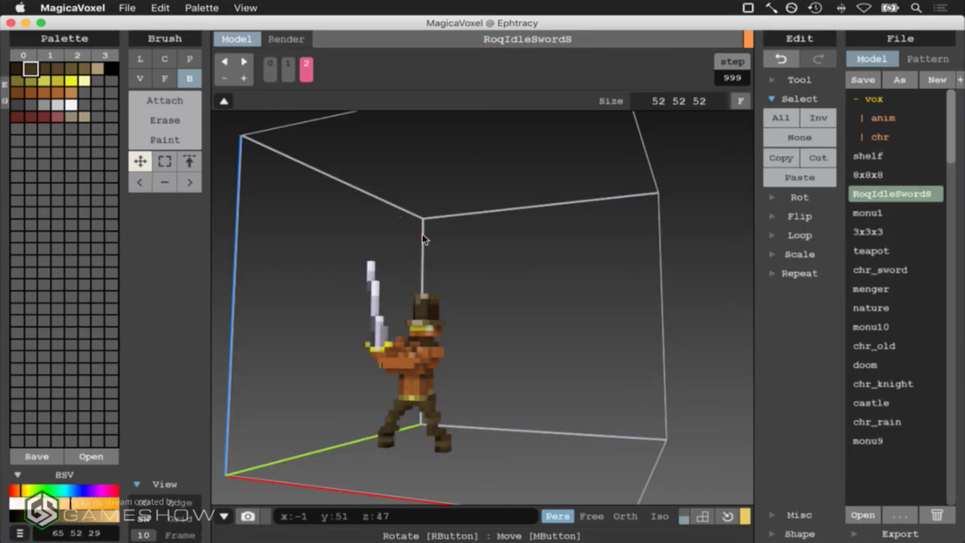
click(810, 183)
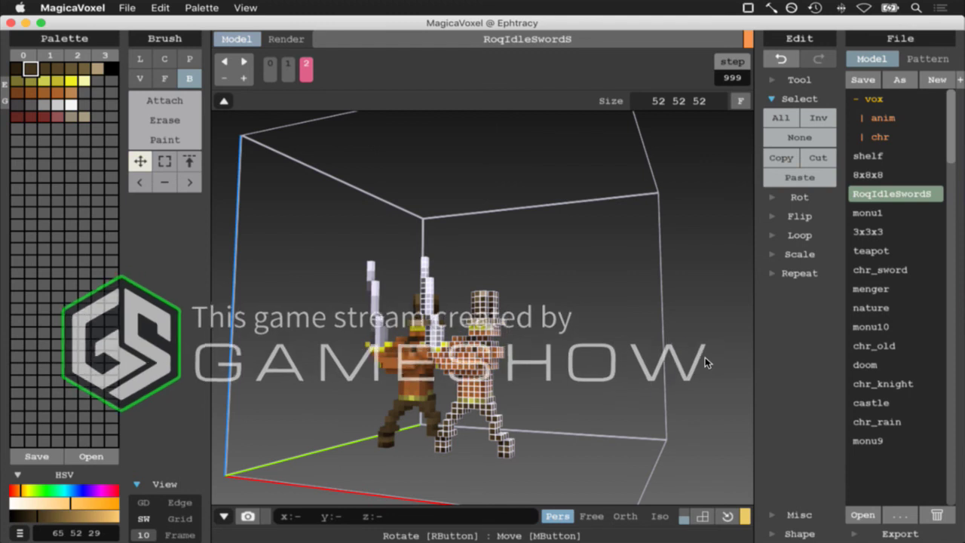
key(super+z)
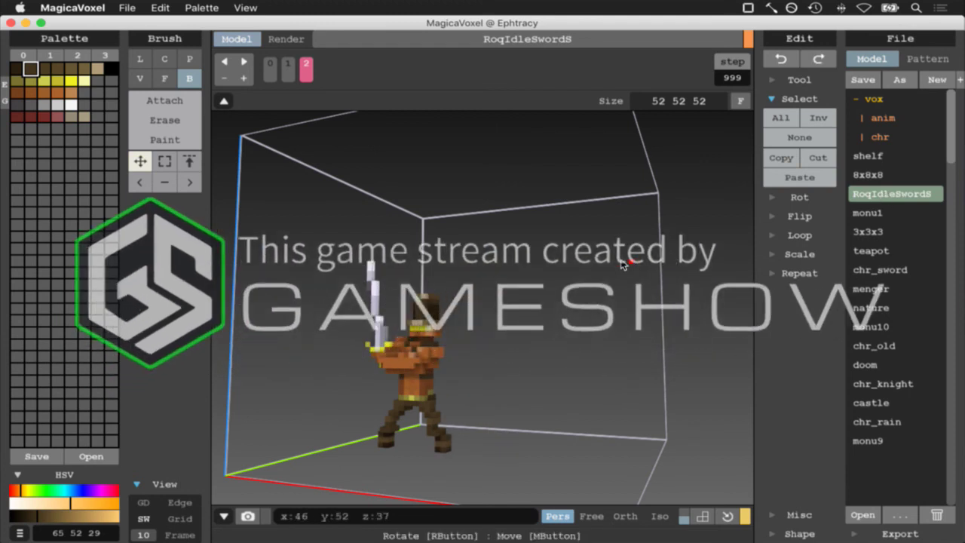
Return to the other MagicaVoxel version and undo the hat's move
key(super+Tab)
click(213, 282)
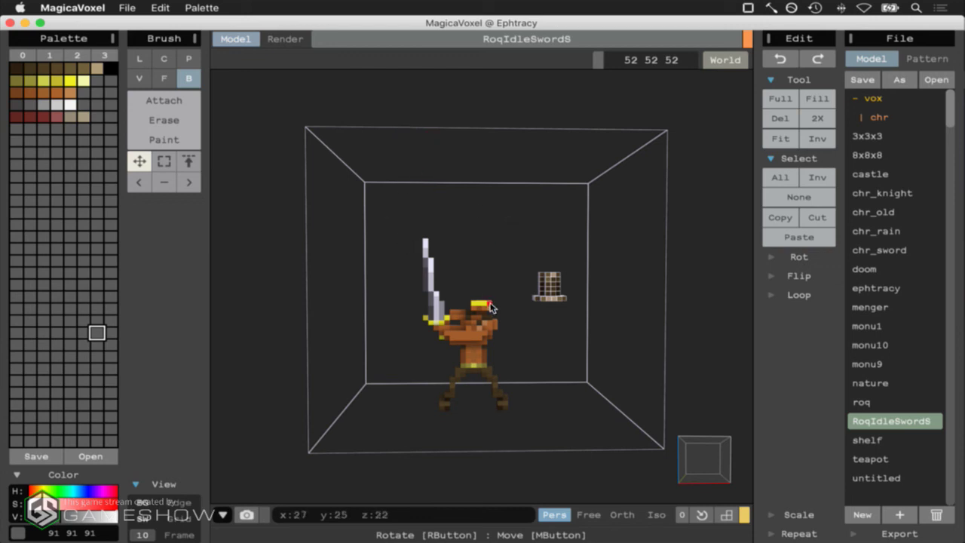
key(super+z)
scroll(554, 329, up, 1)
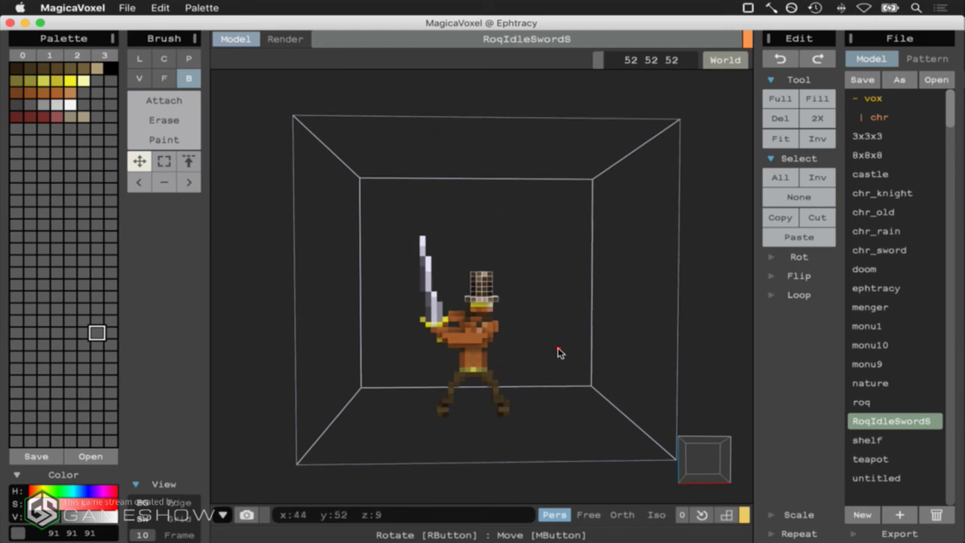
scroll(559, 352, up, 1)
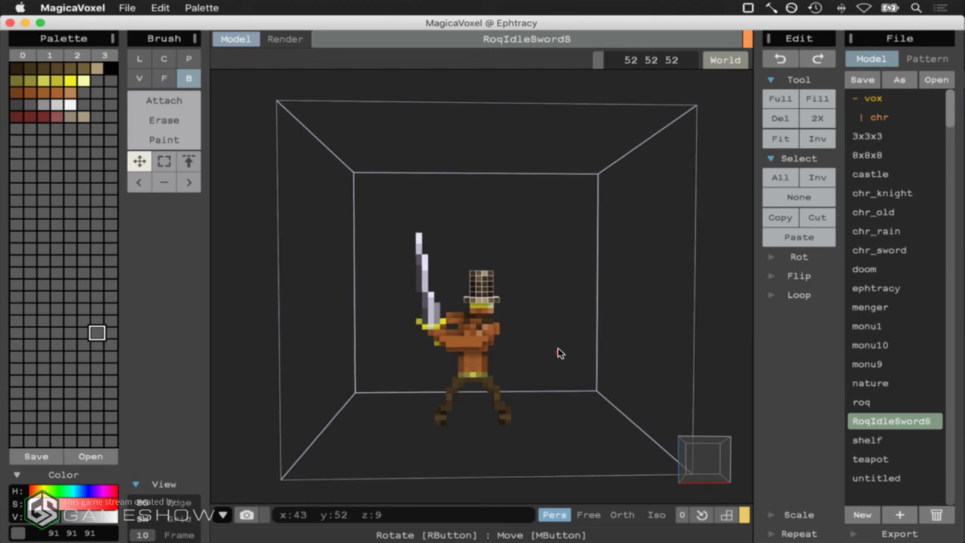
Switch to Photoshop and look through the file commands for the RoqIdleSwordS.psd document
key(super+Tab)
click(540, 283)
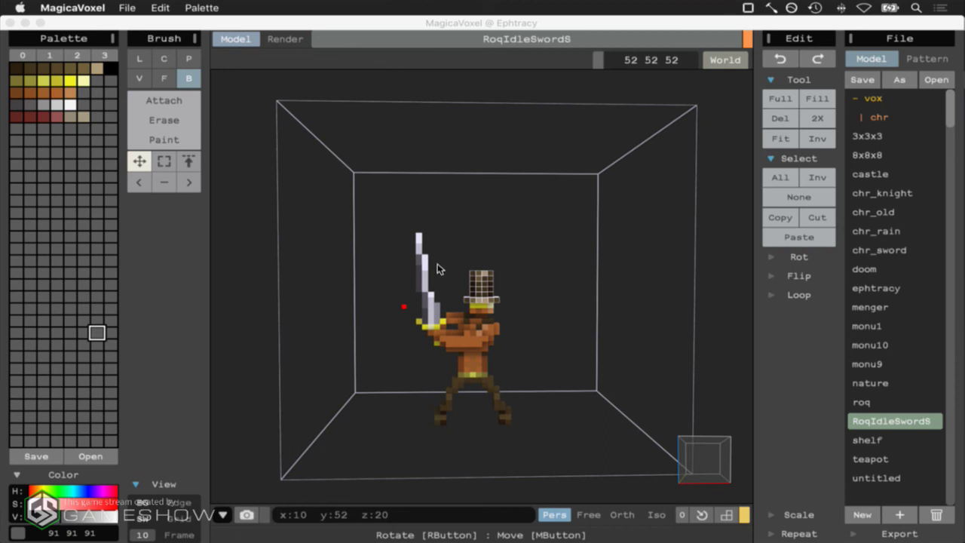
key(super+Tab)
click(171, 294)
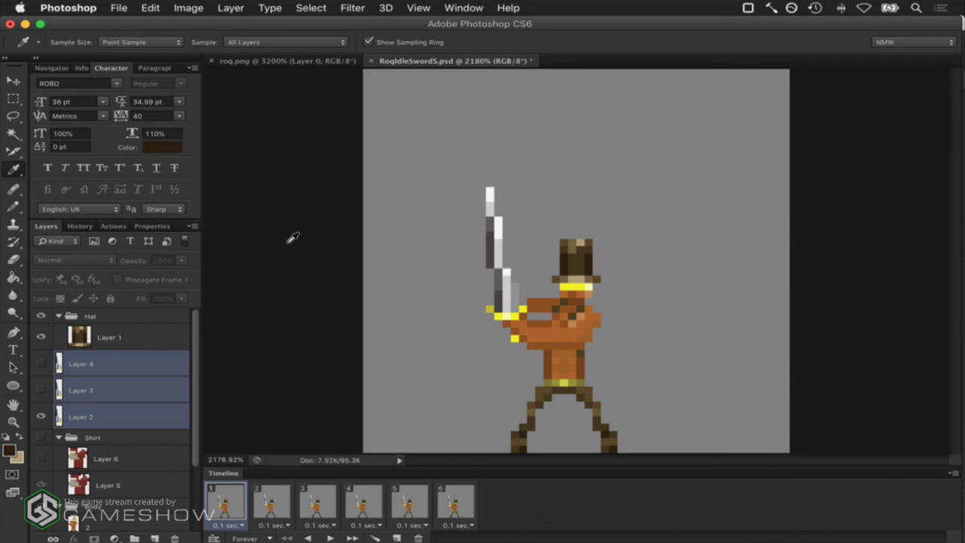
click(117, 7)
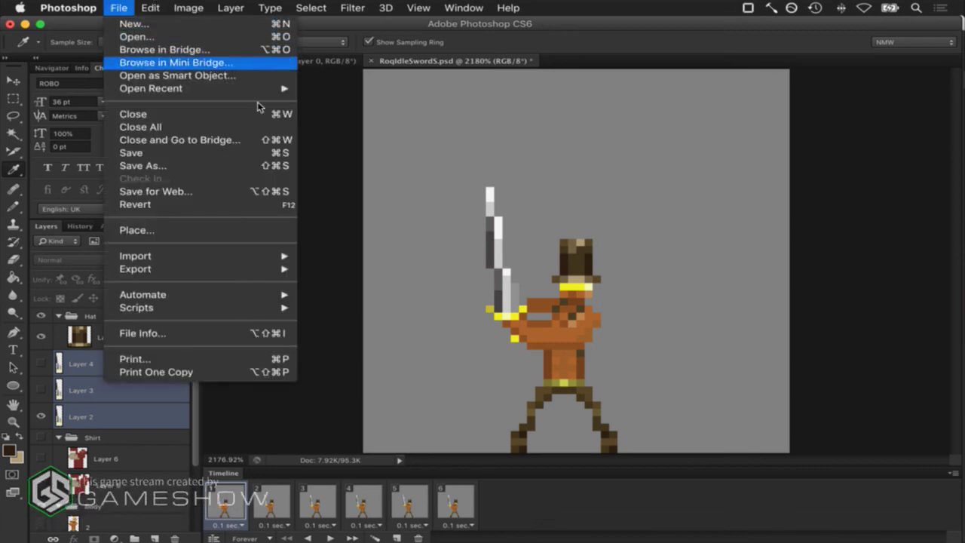
key(Escape)
Switch to iTerm2, clear the active terminal pane, and take the window out of full screen
key(super+Tab)
mouse_move(791, 318)
click(803, 297)
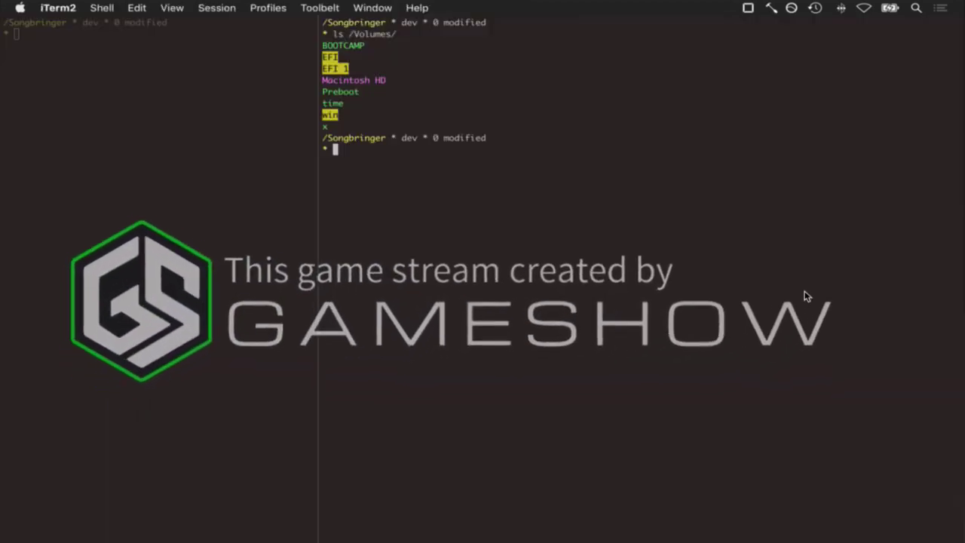
text(clear)
key(Return)
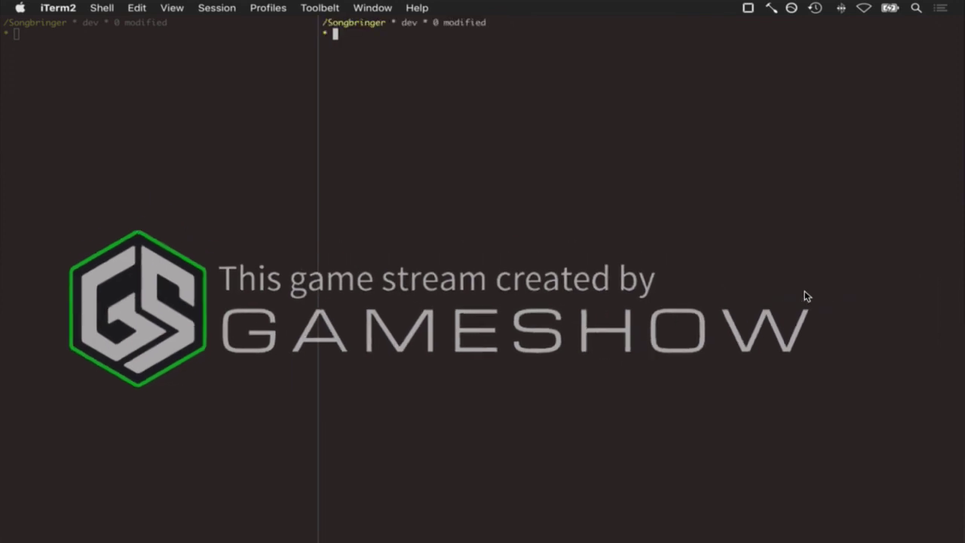
key(super+Return)
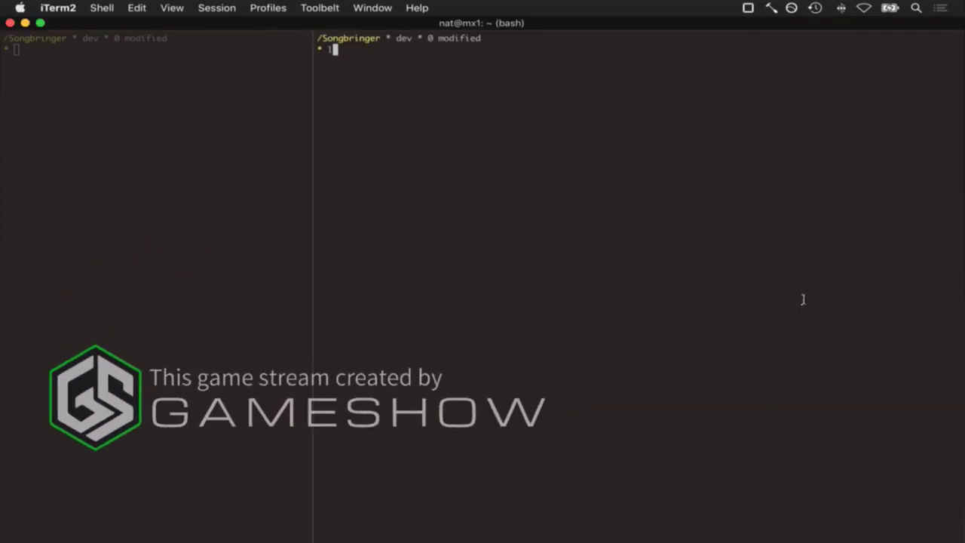
key(super+h)
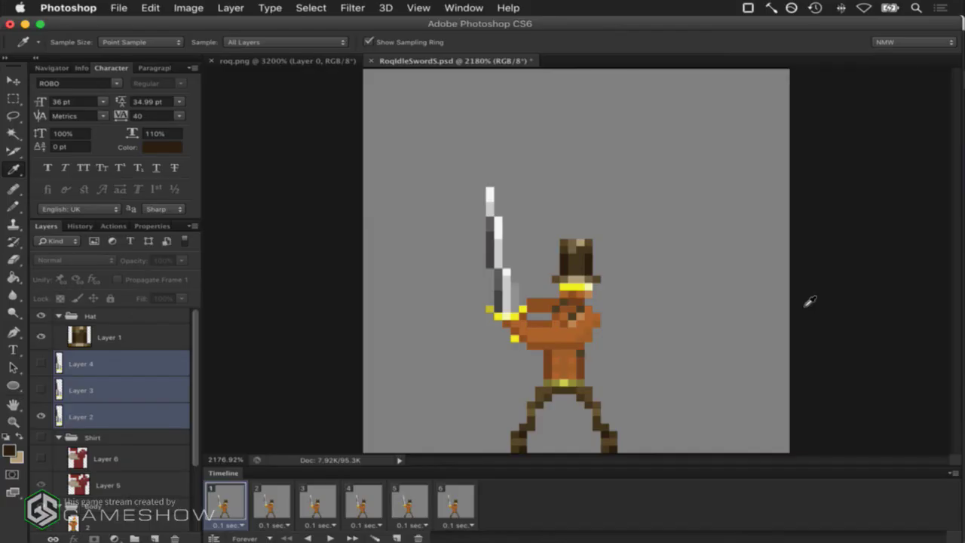
key(super+Tab)
key(super+shift+Tab)
key(super+Tab)
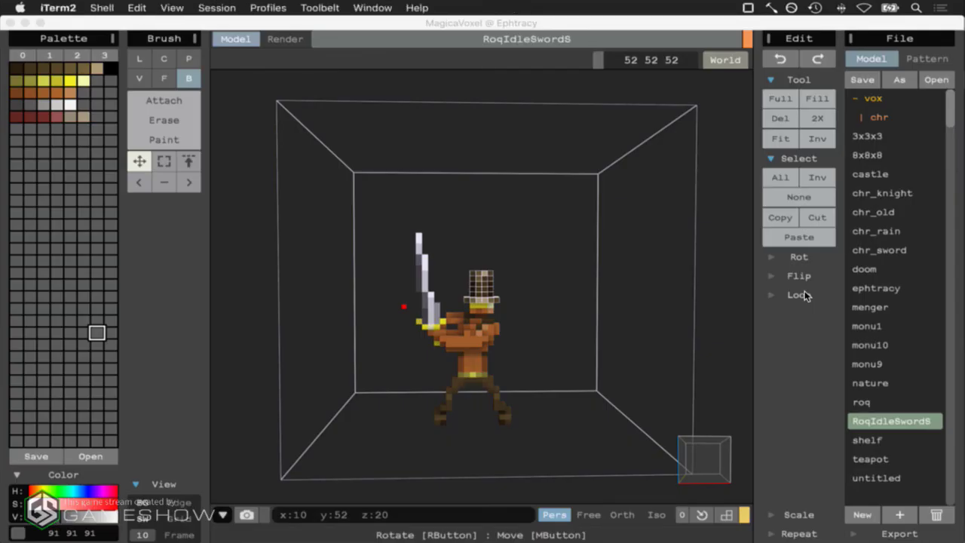
Switch to iTerm2, change to the /Songbringer folder and start vim there
key(super+Tab)
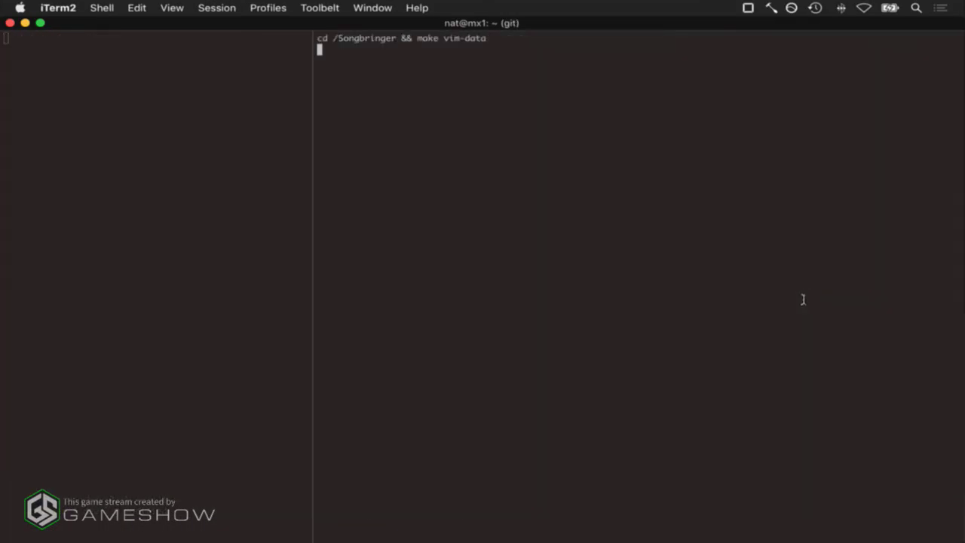
text(cd /Songbringer && vim)
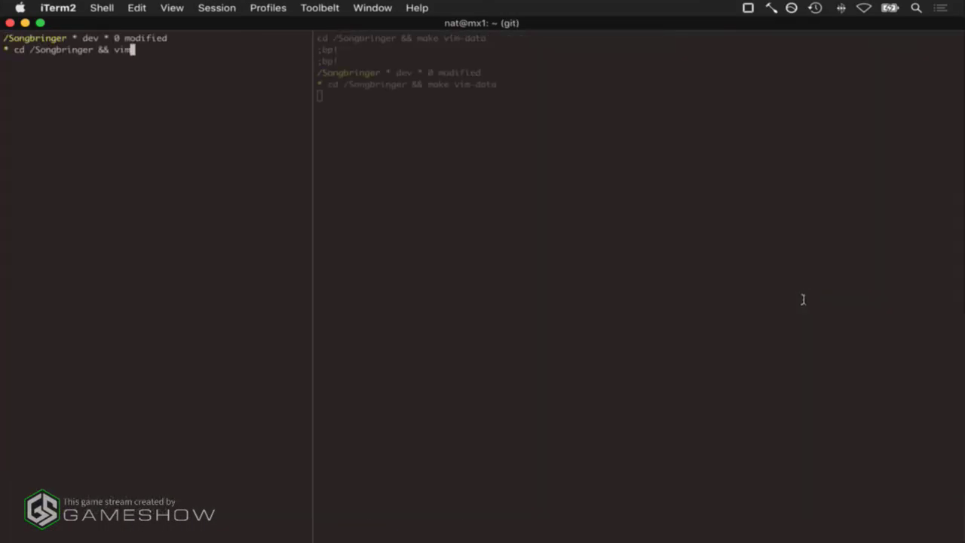
key(Return)
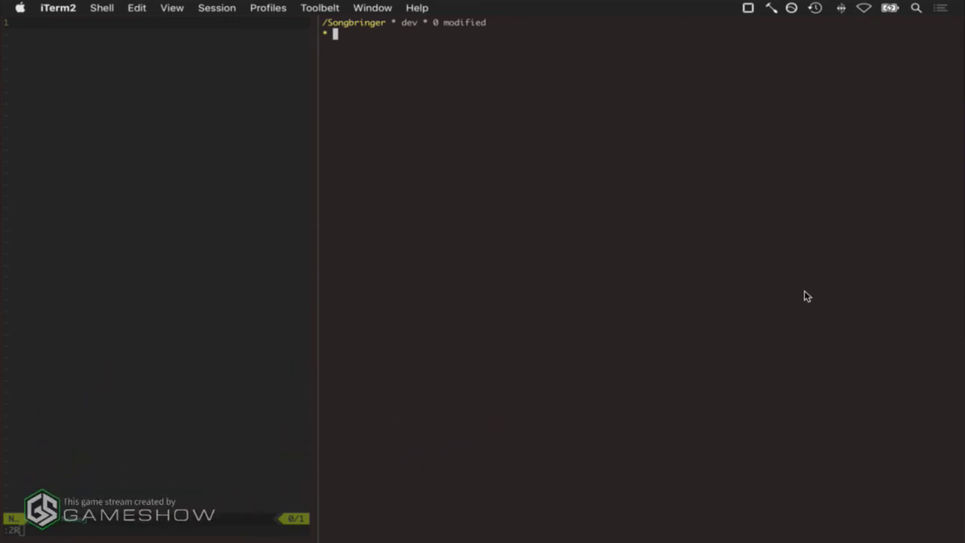
Open raw/sprites/Roq/RoqRunningSwordS.psd from the terminal's free pane
text(sprites/Roq/Roqr)
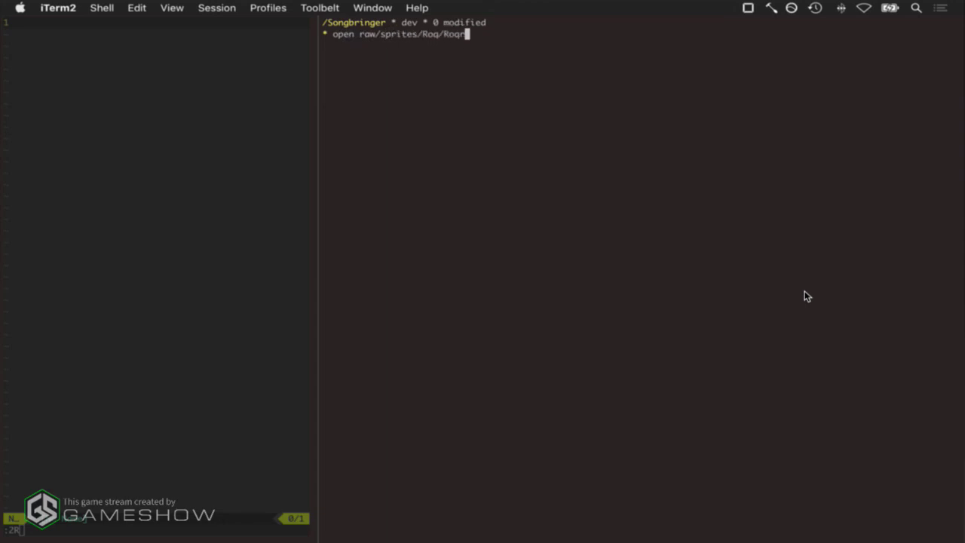
key(Tab)
text(S)
key(Tab)
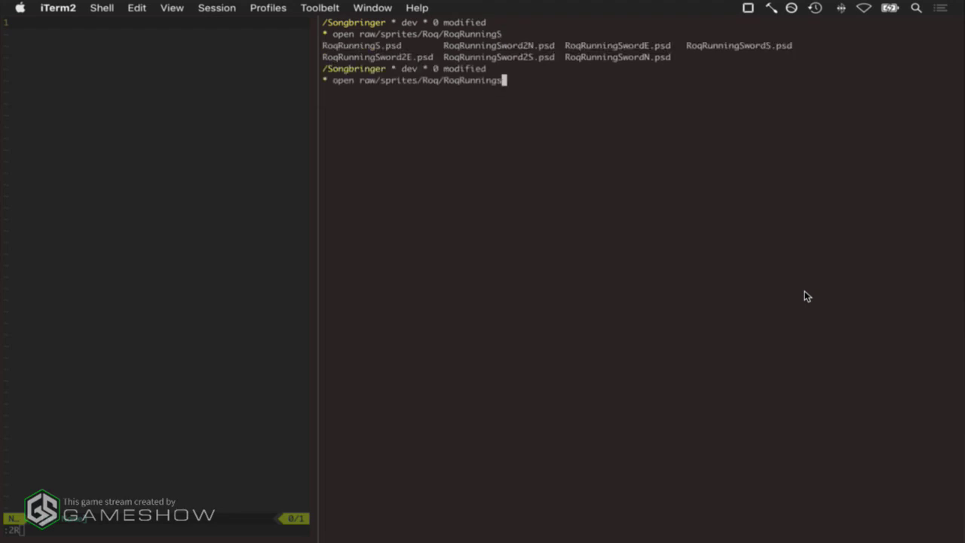
text(wordS)
key(Tab)
key(Return)
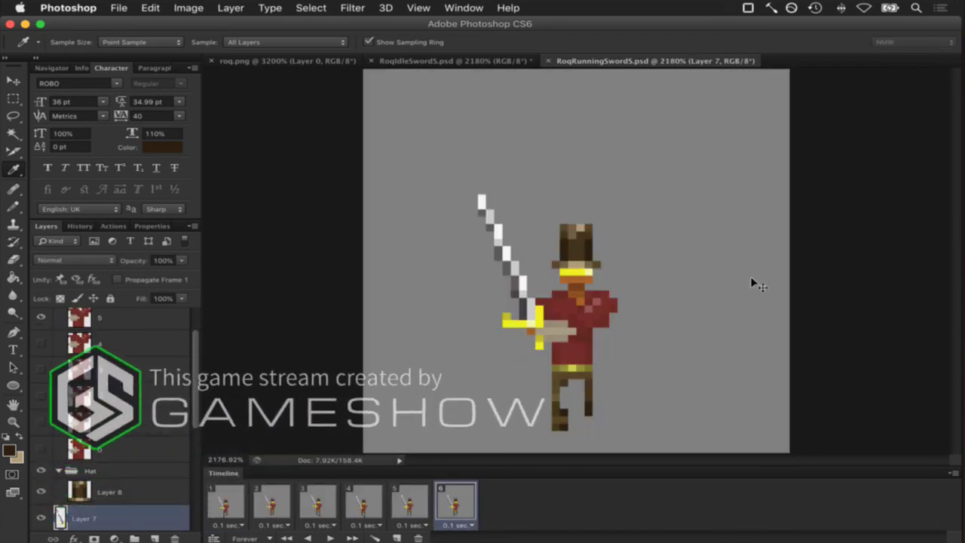
Return to iTerm2 and reuse the previous command to open raw/sprites/Roq/RoqSword0S.psd
key(super+Tab)
key(Up)
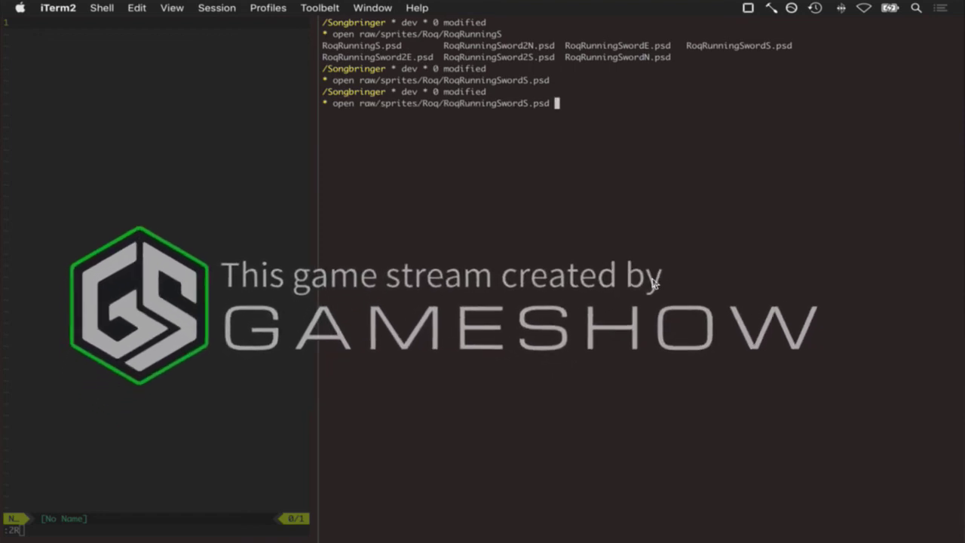
key(BackSpace)
key(BackSpace)
key(BackSpace)
key(BackSpace)
key(BackSpace)
key(BackSpace)
key(BackSpace)
key(BackSpace)
key(BackSpace)
key(BackSpace)
key(BackSpace)
key(BackSpace)
key(BackSpace)
key(BackSpace)
key(BackSpace)
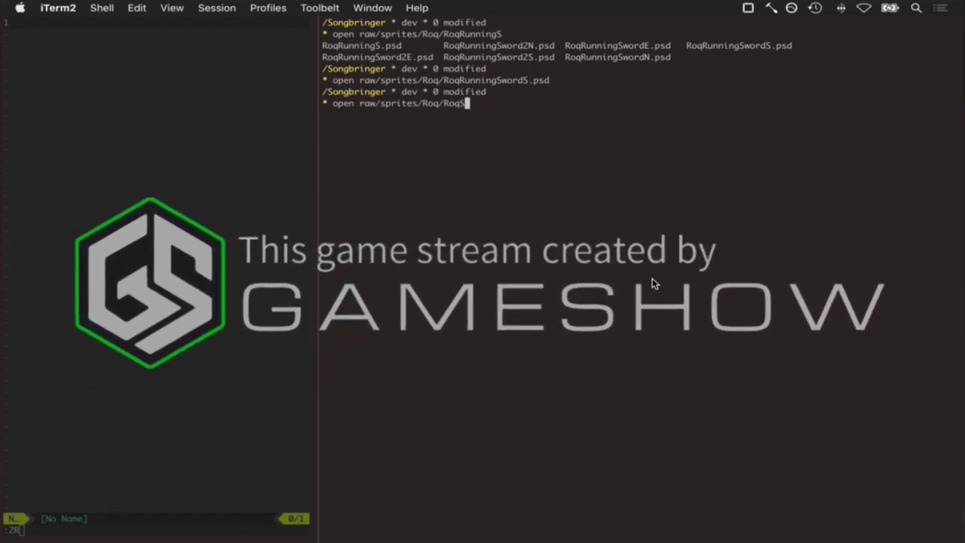
text(Sword)
key(Tab)
key(Tab)
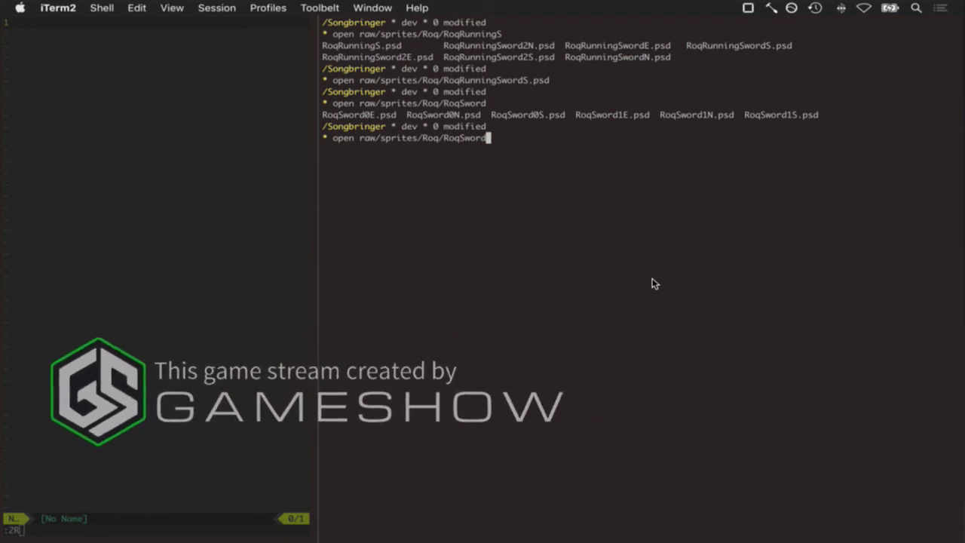
text(0S)
key(Tab)
key(Return)
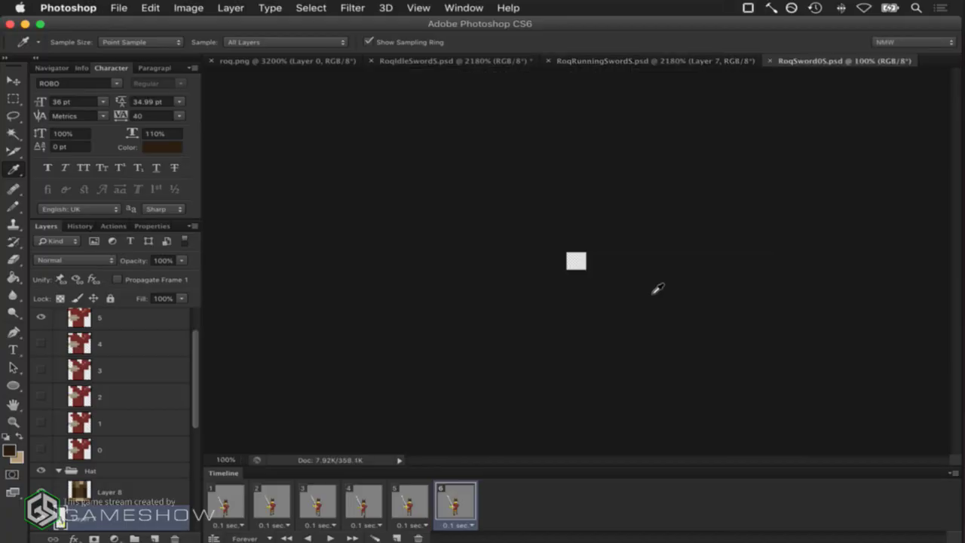
Fit the RoqSword0S.psd sprite to the window, play its sword animation from frame 1, and stop it
key(super+0)
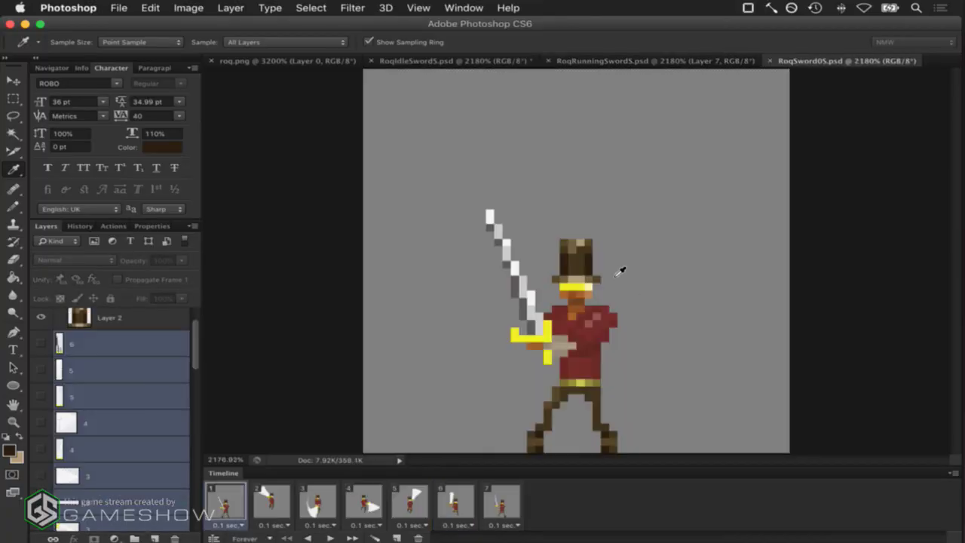
click(281, 505)
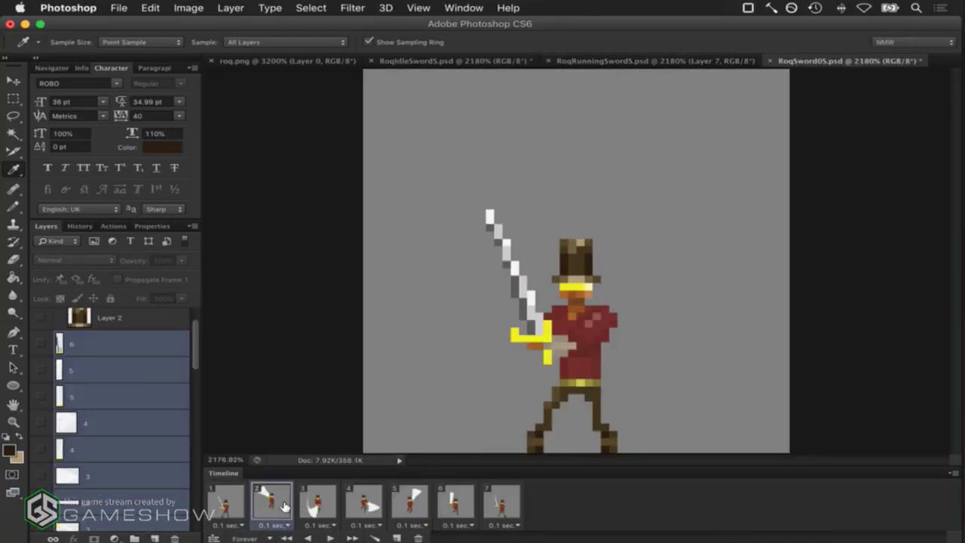
click(233, 499)
click(329, 538)
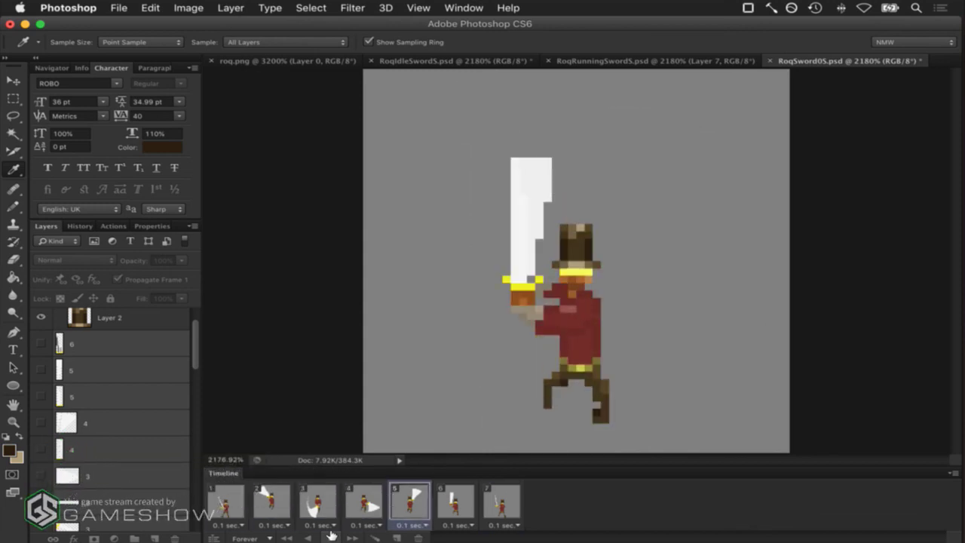
click(330, 534)
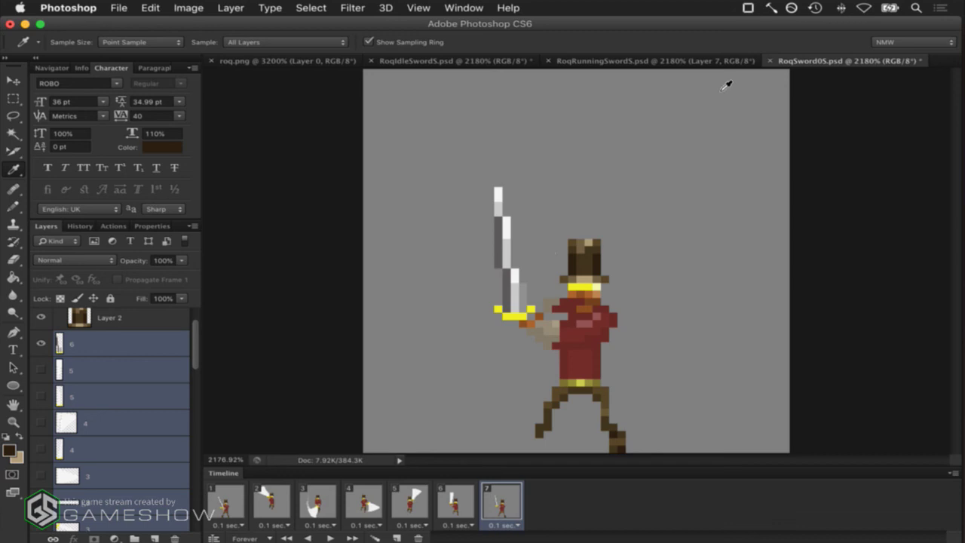
Switch to RoqRunningSwordS.psd, play its running animation from frame 1, and stop it
click(662, 59)
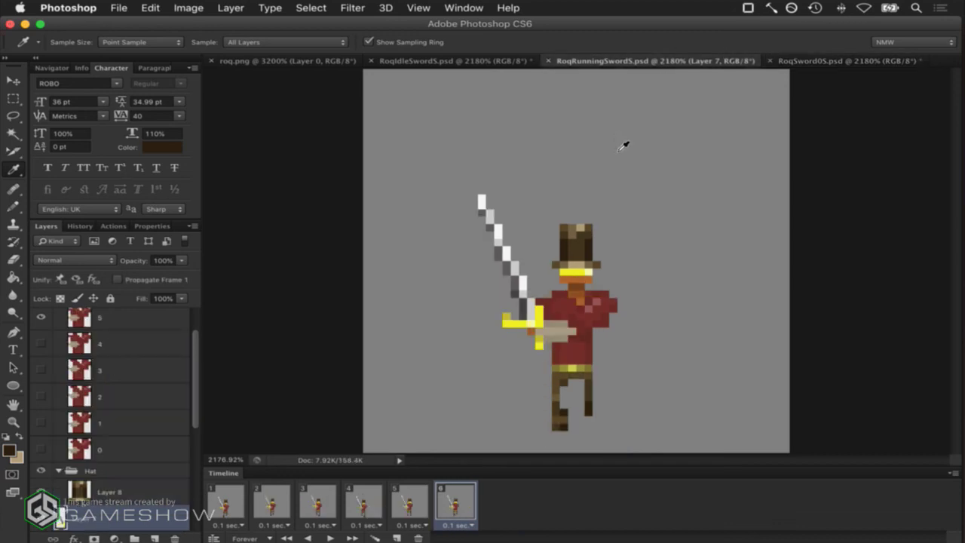
click(240, 501)
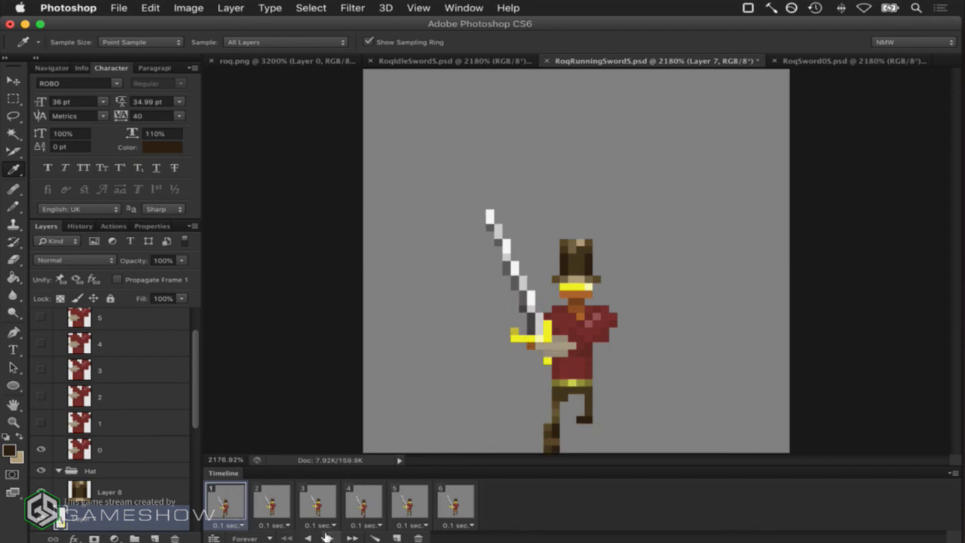
click(326, 535)
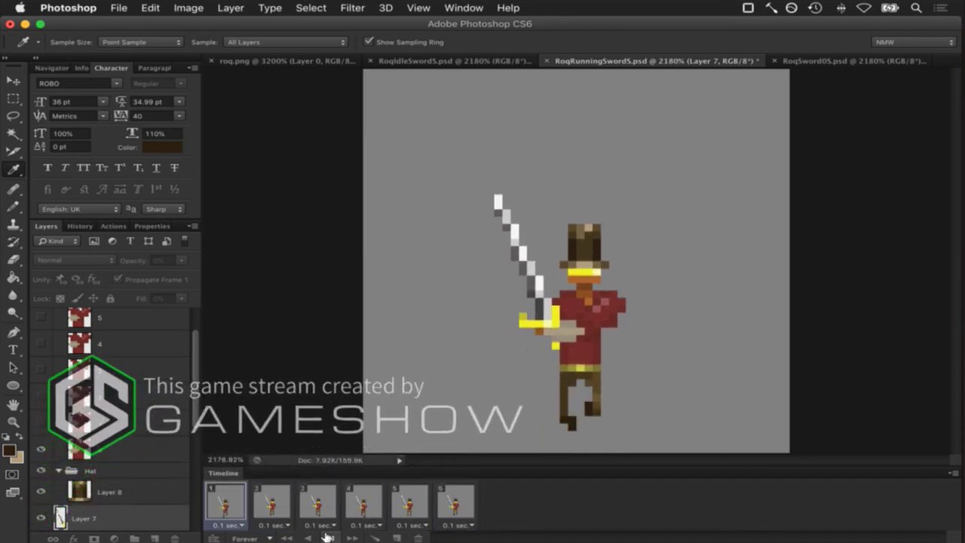
click(328, 537)
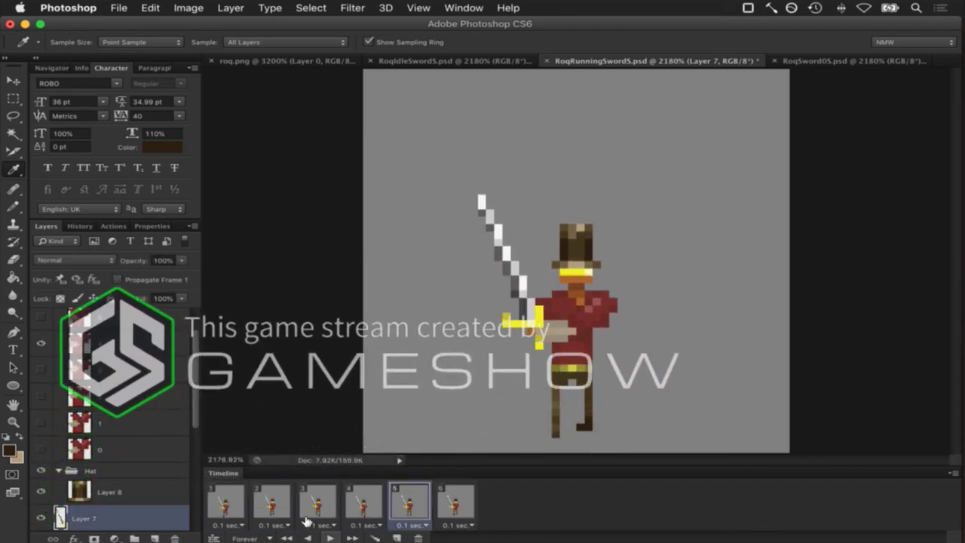
Go back to RoqSword0S.psd and examine sword-swing frames 1 to 5 one by one
click(843, 60)
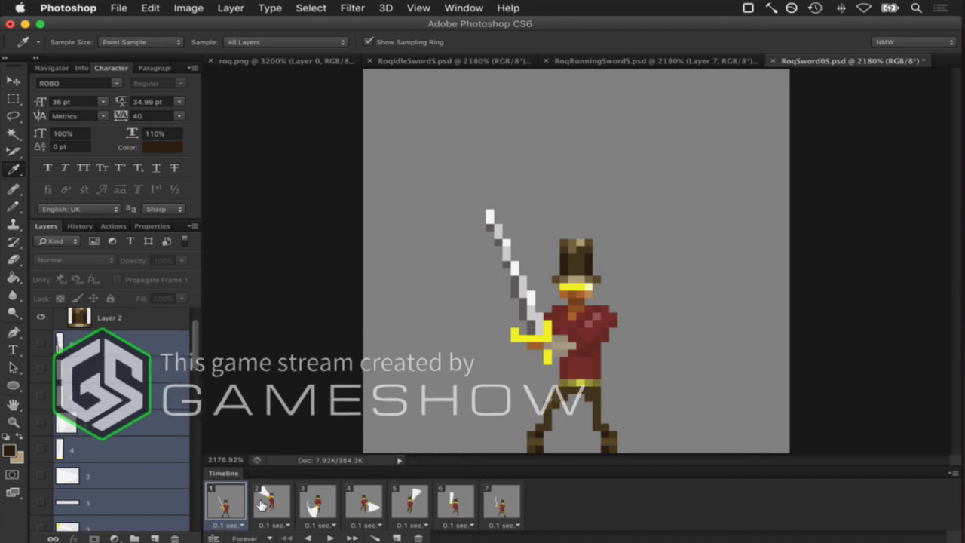
click(262, 503)
click(238, 503)
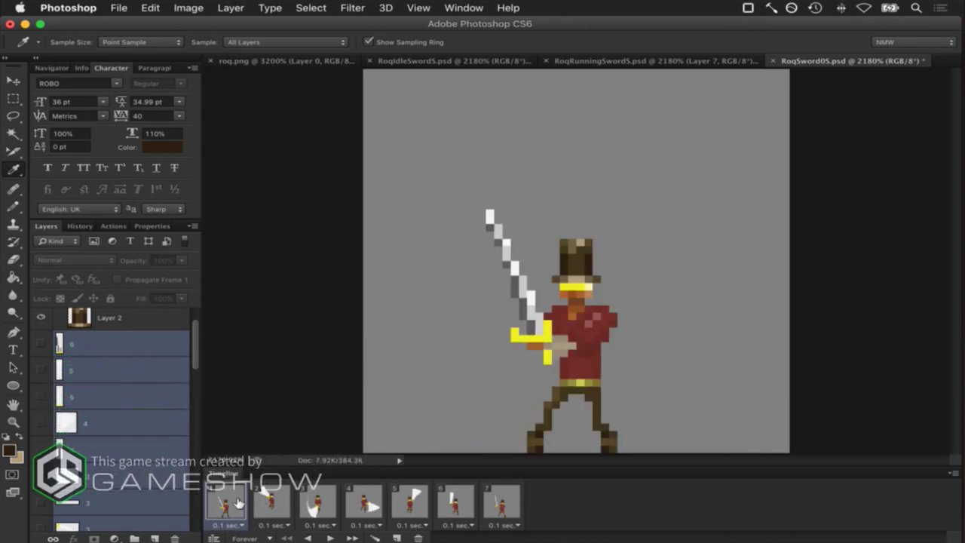
click(290, 499)
click(331, 501)
click(367, 505)
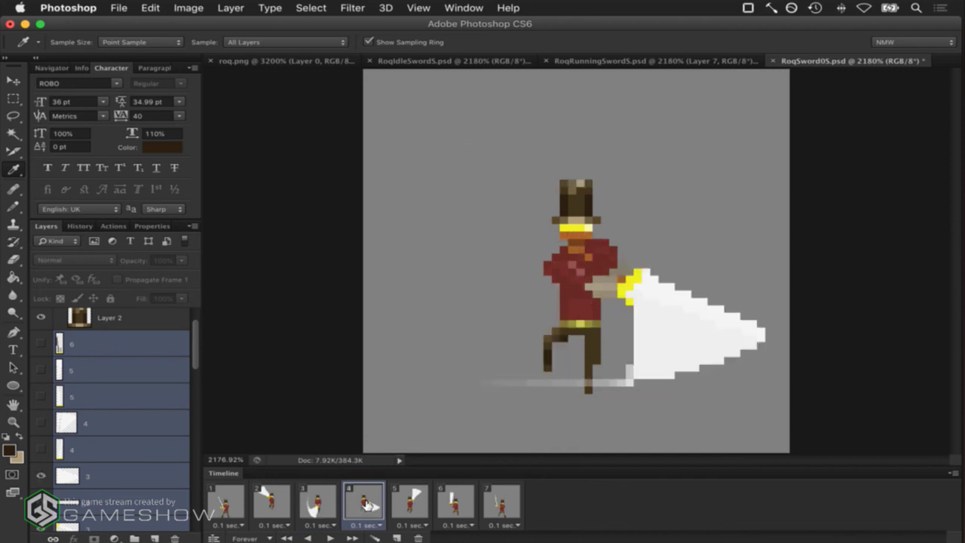
click(392, 504)
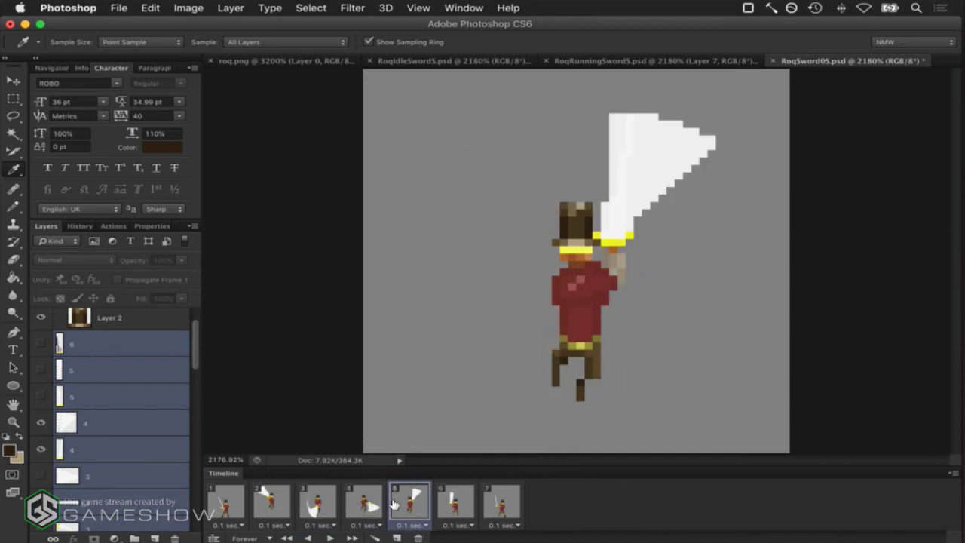
click(273, 494)
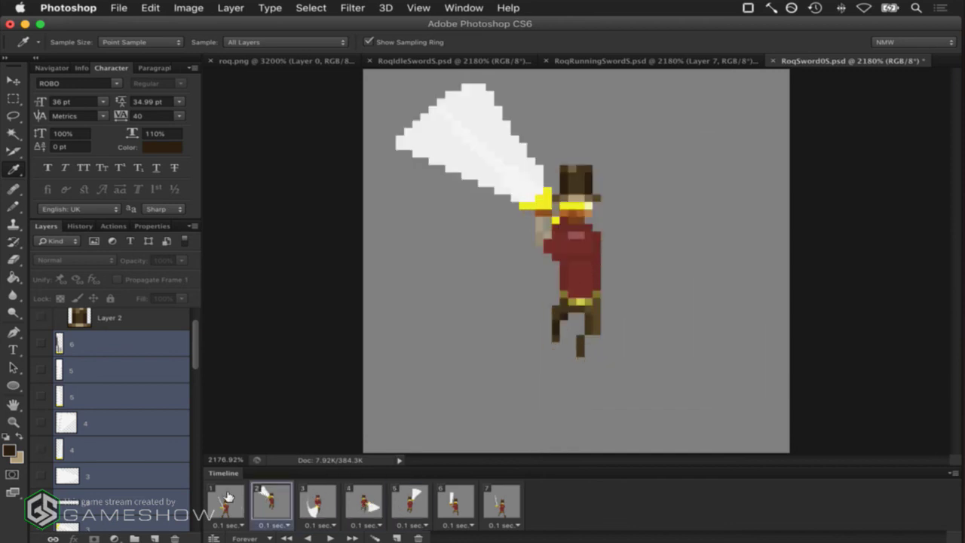
click(228, 496)
In RoqRunningSwordS.psd, hide the red shirt layers across all six frames, checking the look against RoqIdleSwordS.psd
click(711, 61)
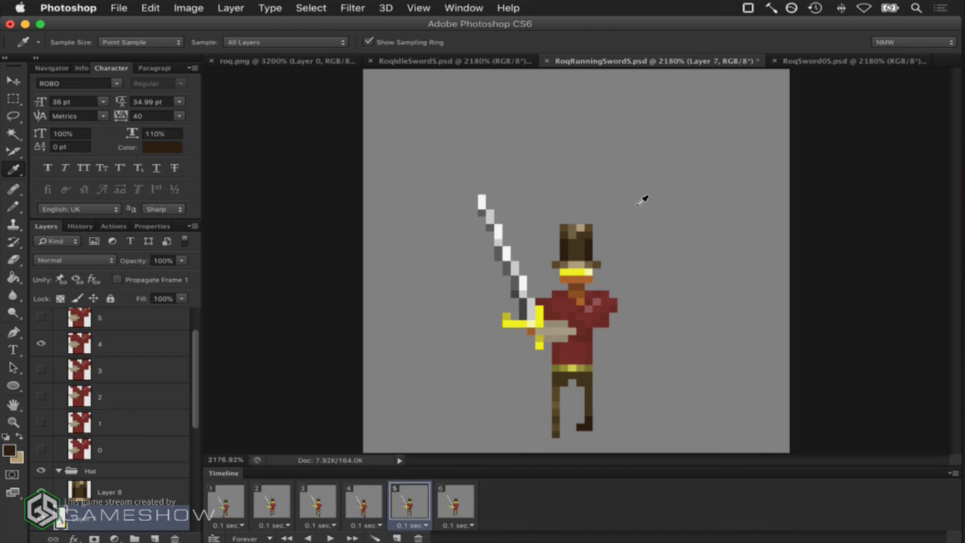
click(237, 511)
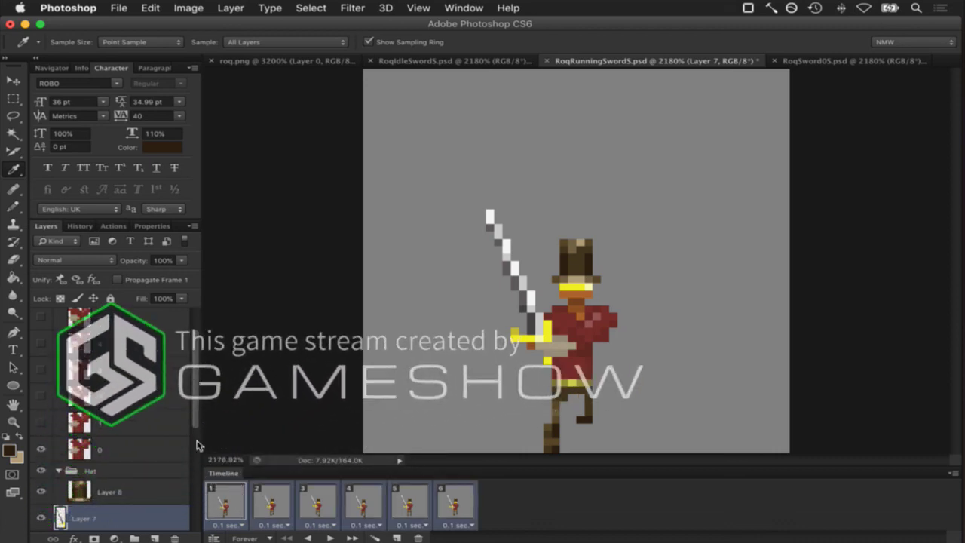
scroll(120, 428, up, 2)
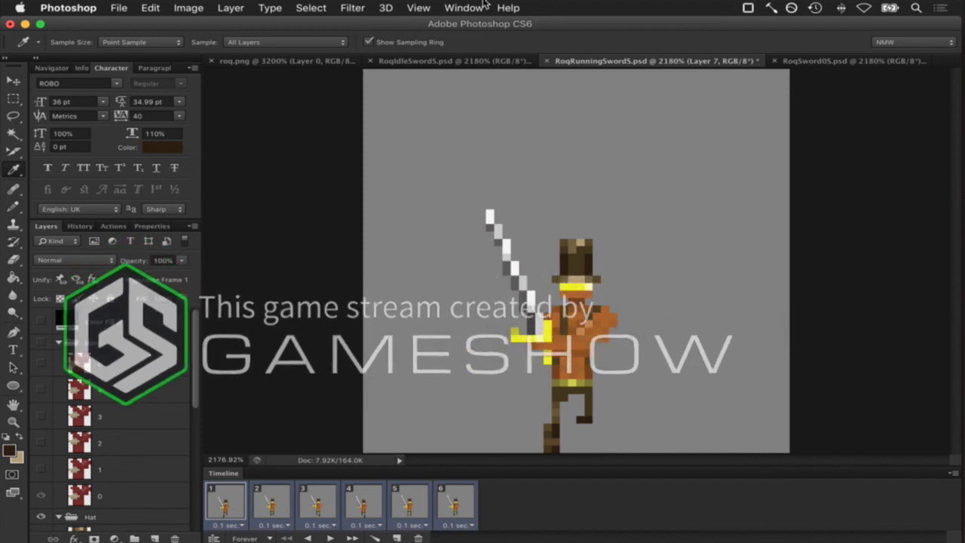
click(445, 60)
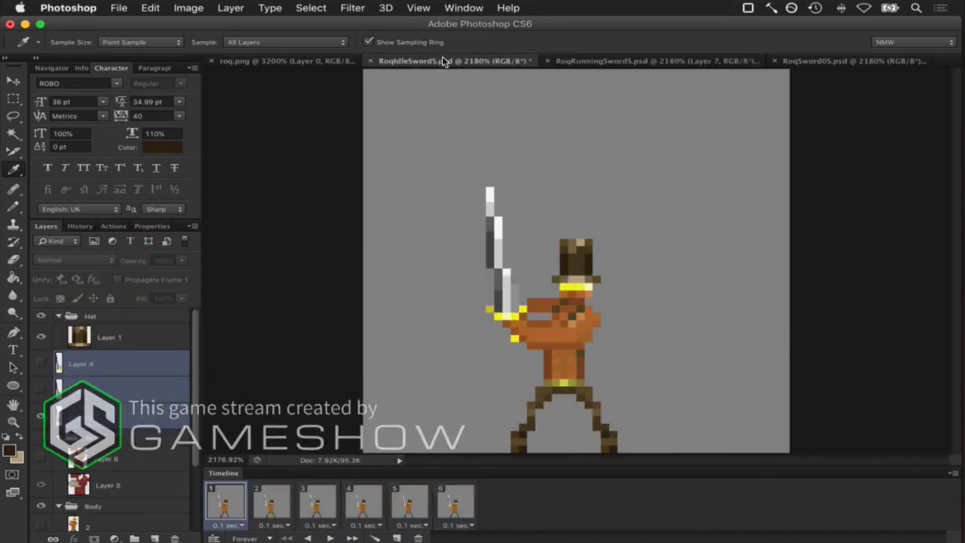
click(601, 61)
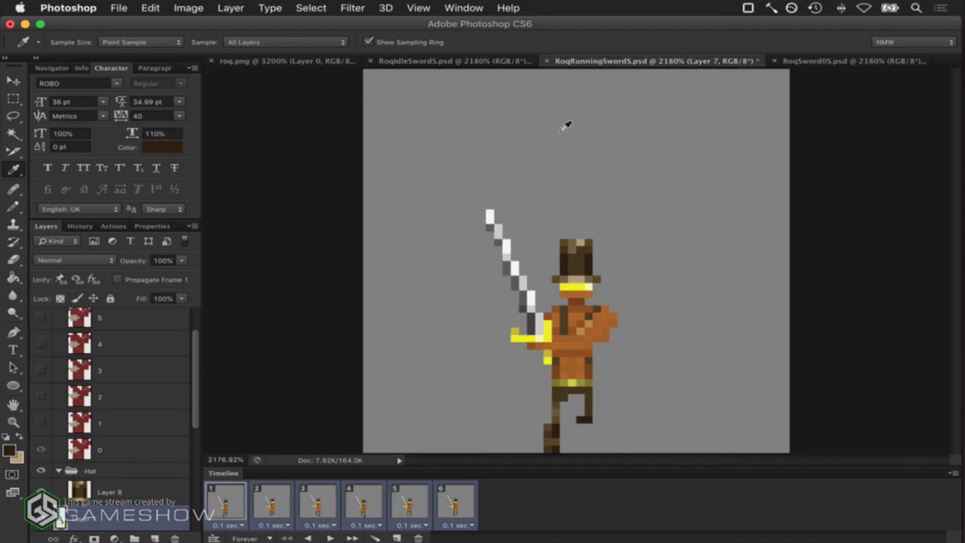
Switch to the MagicaVoxel version with animation frames and view frames 0, 1 and 2 of RoqIdleSwordS
key(super+Tab)
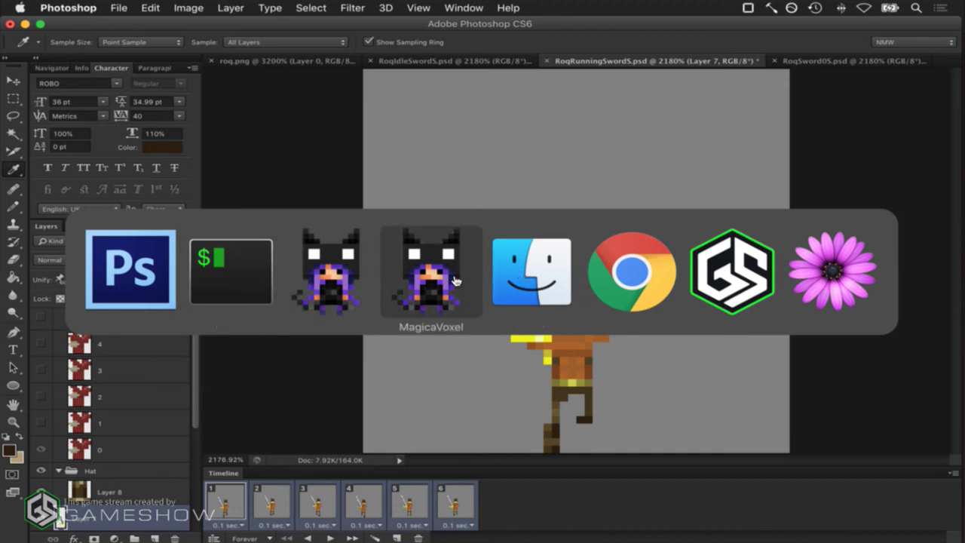
click(407, 292)
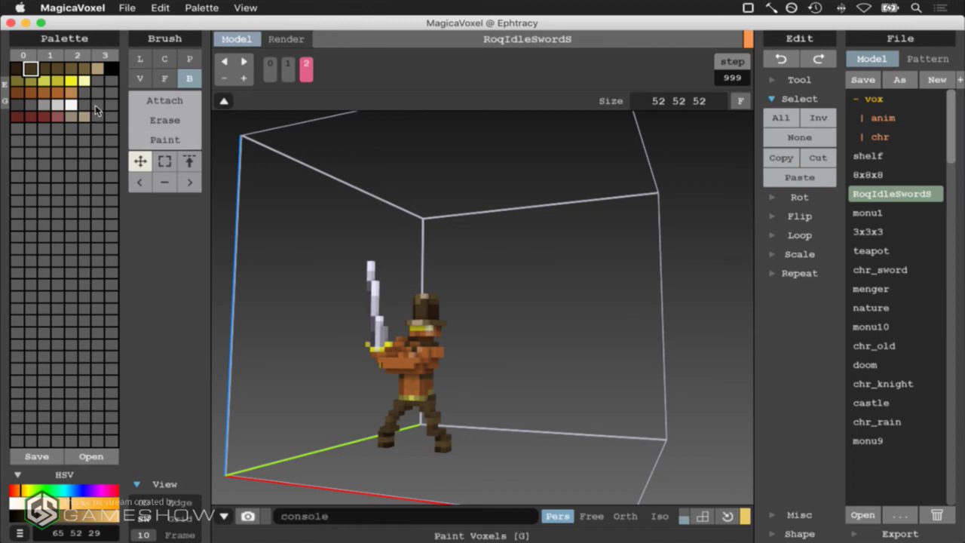
click(72, 8)
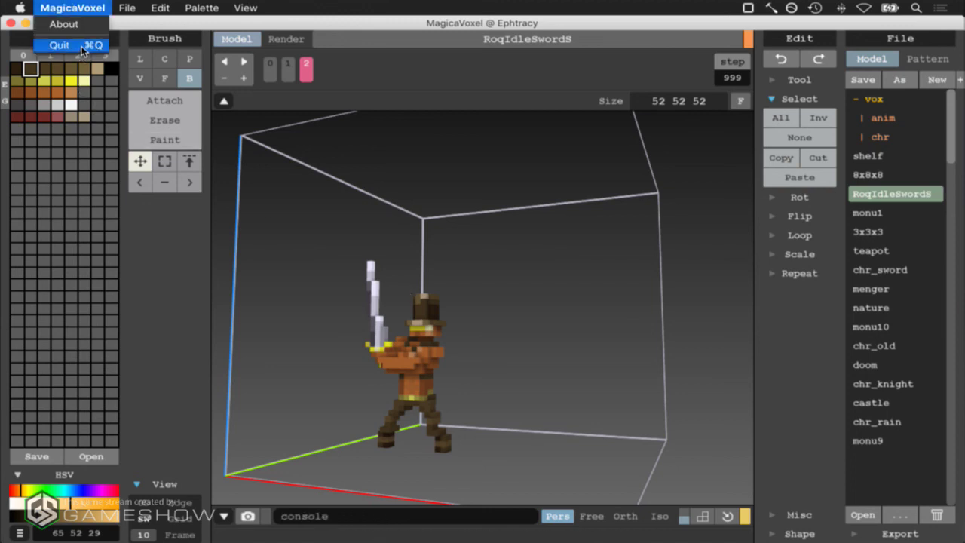
click(126, 29)
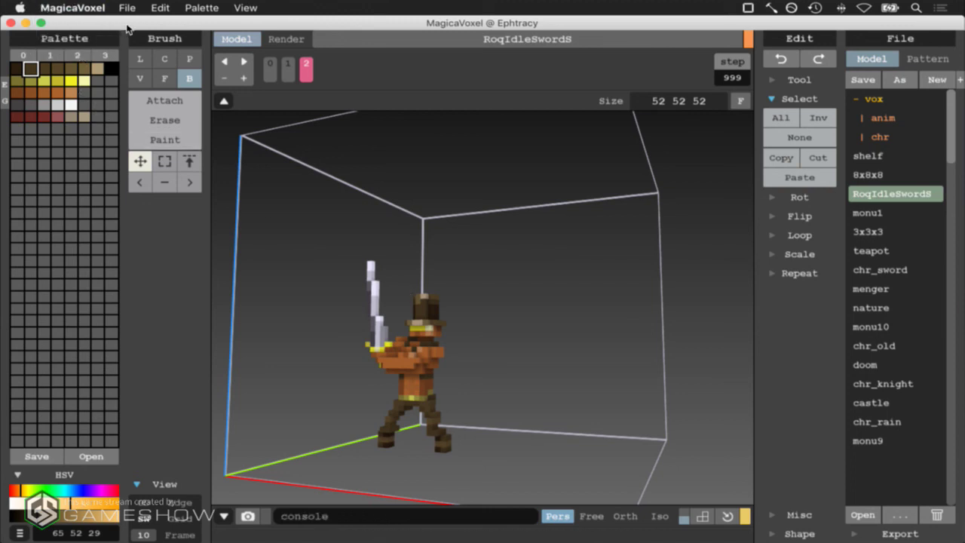
click(265, 71)
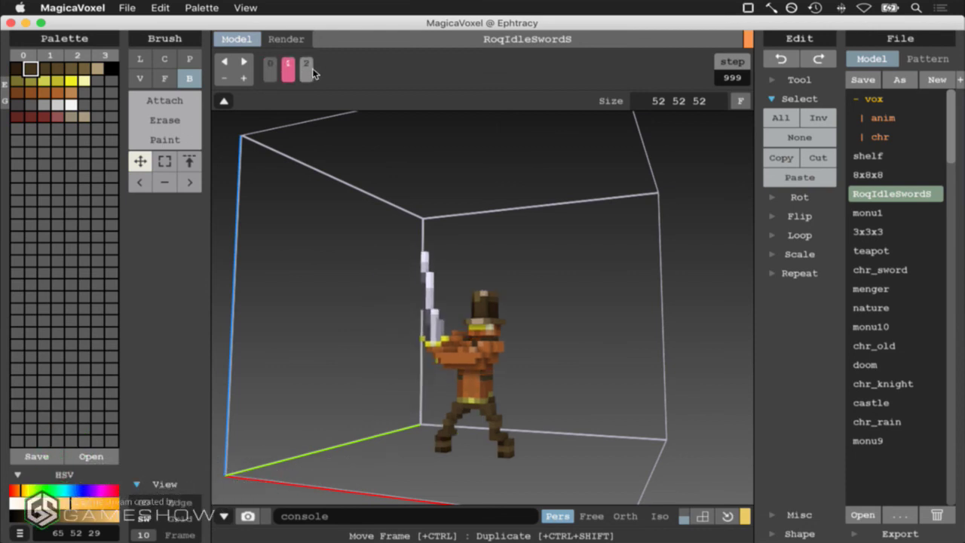
click(307, 70)
click(271, 76)
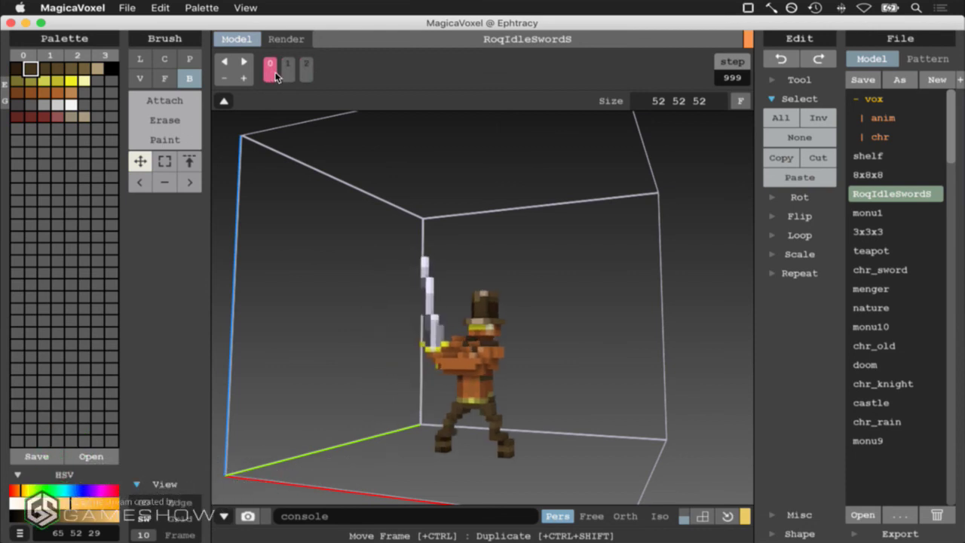
click(304, 72)
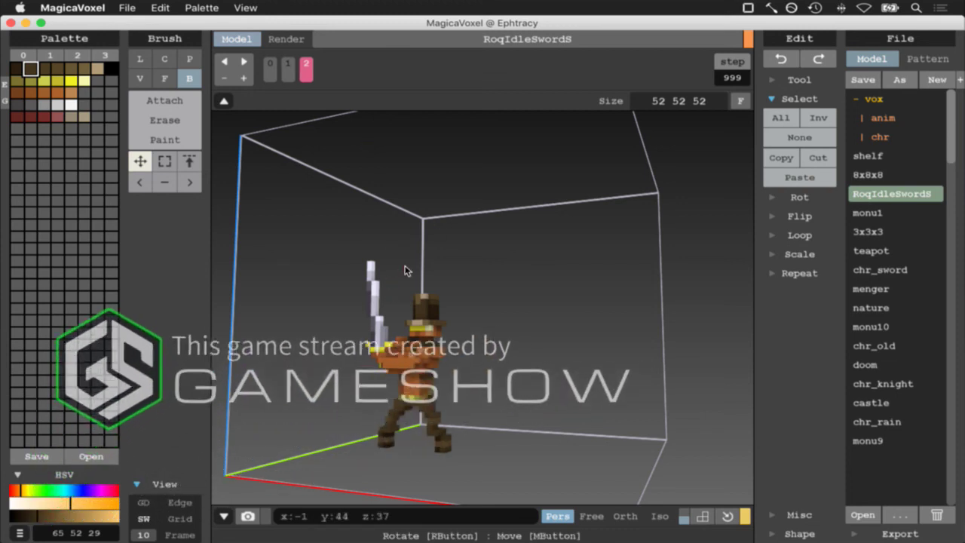
View frame 1, close the MagicaVoxel version with animation frames without saving, and switch to the other MagicaVoxel version
click(287, 70)
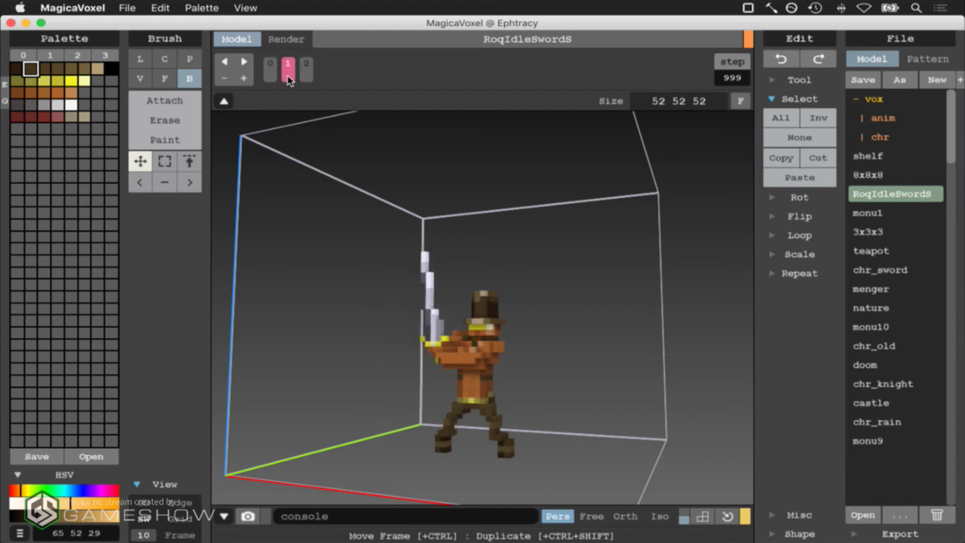
click(10, 23)
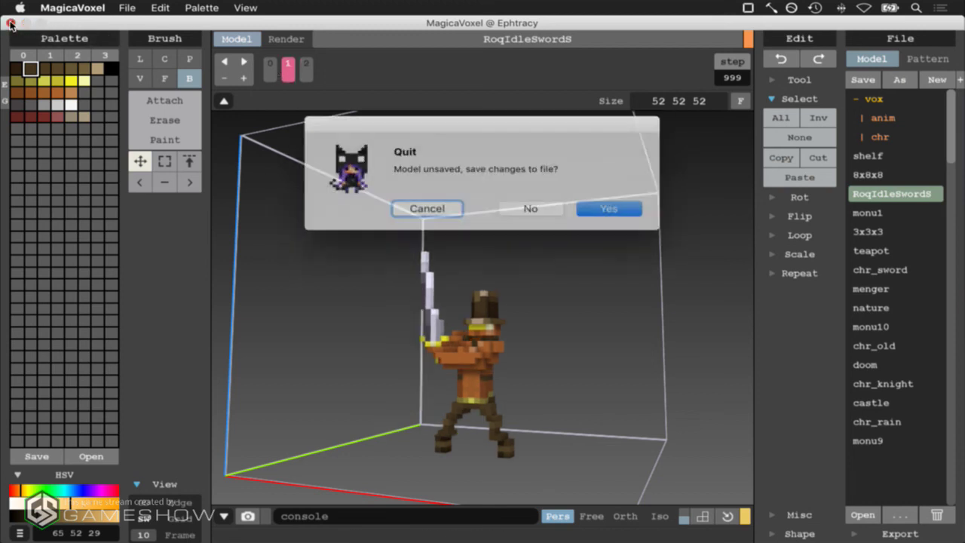
click(523, 206)
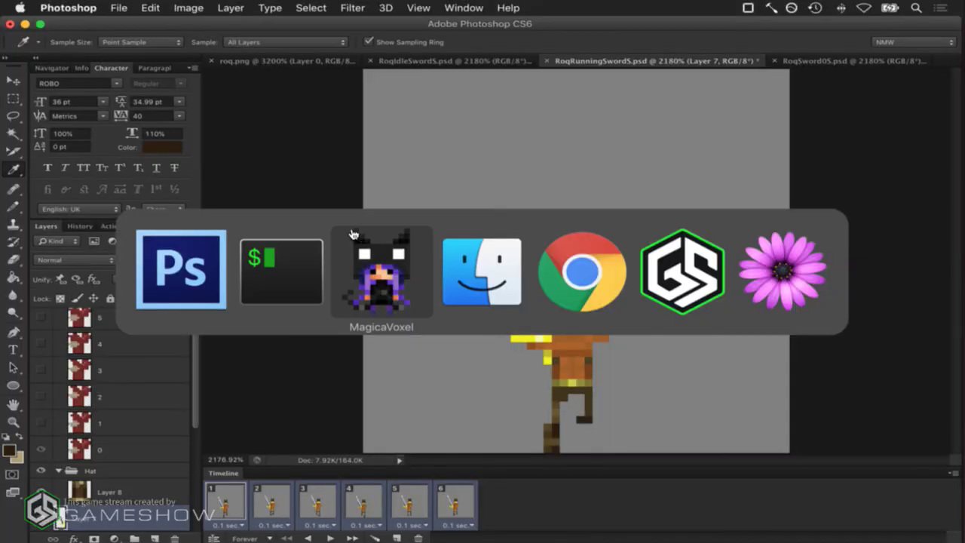
key(super+Tab)
click(363, 253)
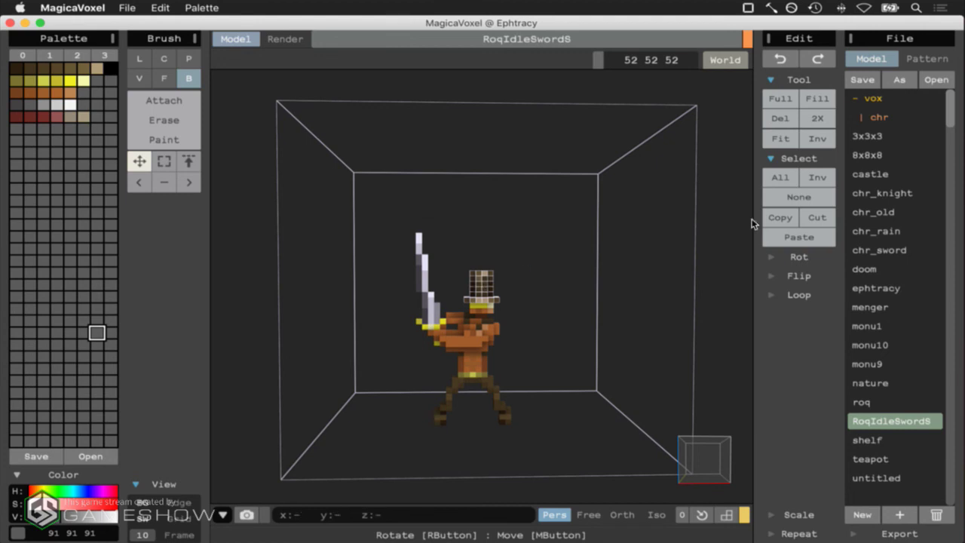
Clear the voxel selection on the hat and save the RoqIdleSwordS model as a new file named RoqRunningSwordS0.vox
click(795, 196)
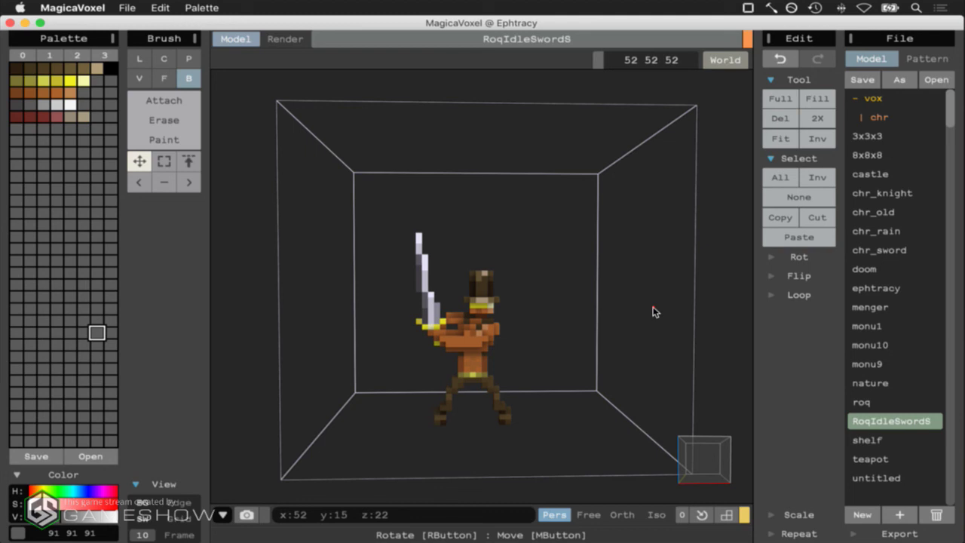
click(127, 8)
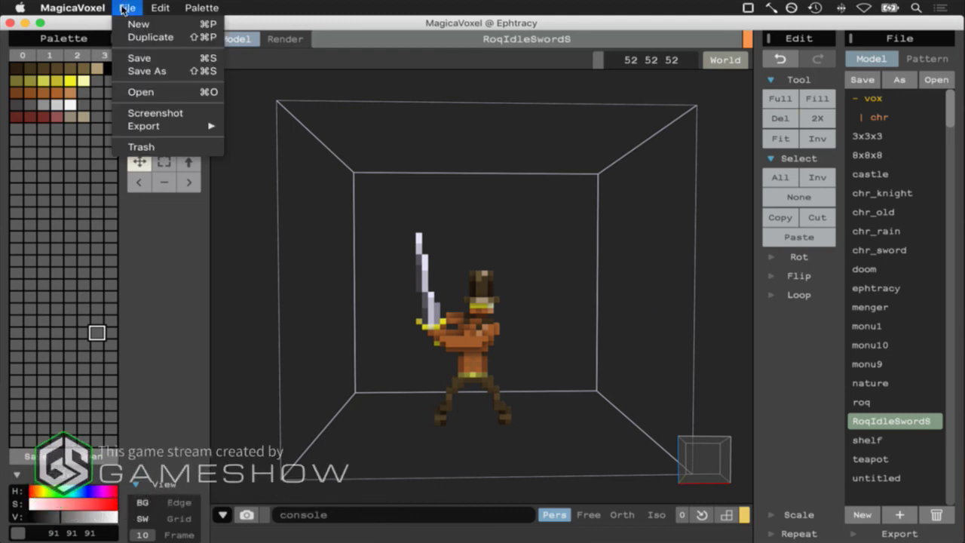
click(149, 72)
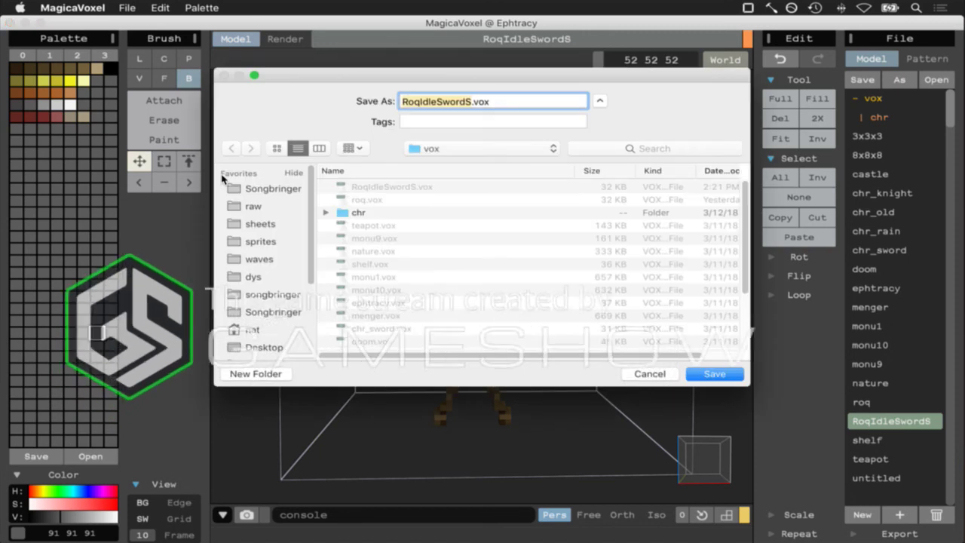
key(Right)
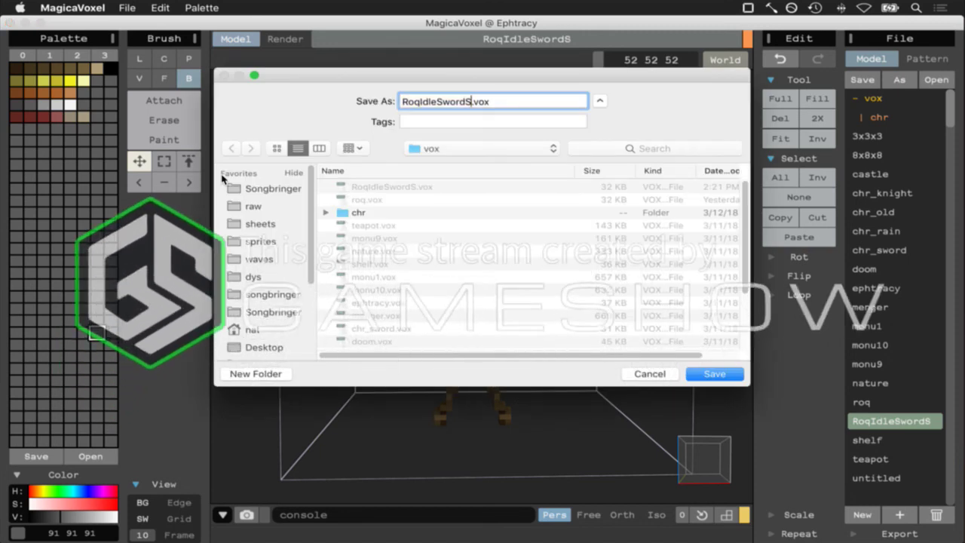
key(BackSpace)
key(BackSpace)
key(BackSpace)
key(BackSpace)
text(Running)
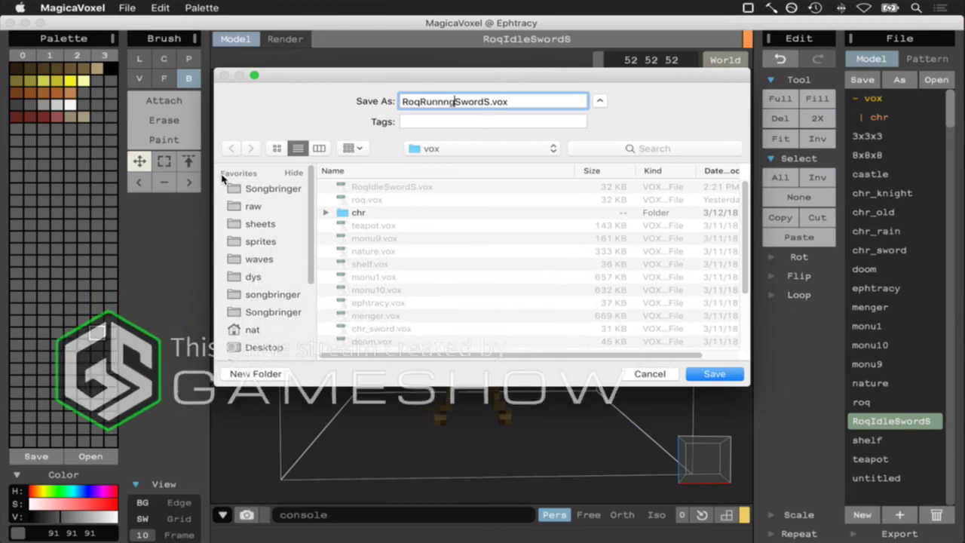
key(Right)
key(Right)
key(Right)
key(Right)
key(Right)
key(Right)
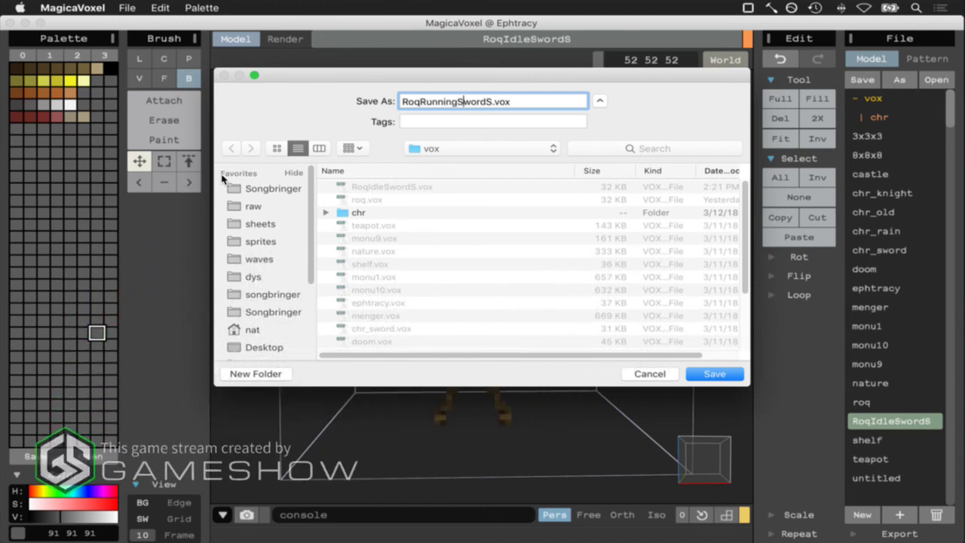
text(0)
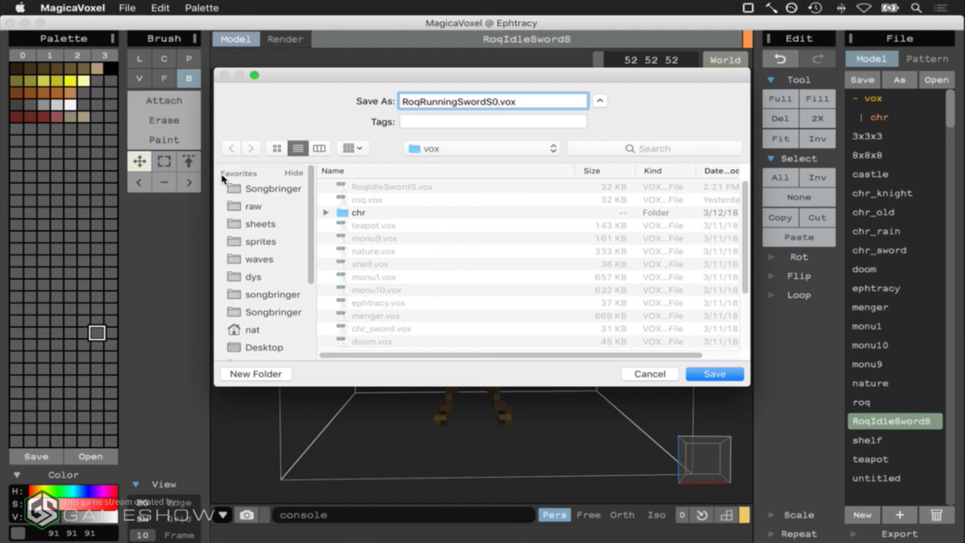
key(Return)
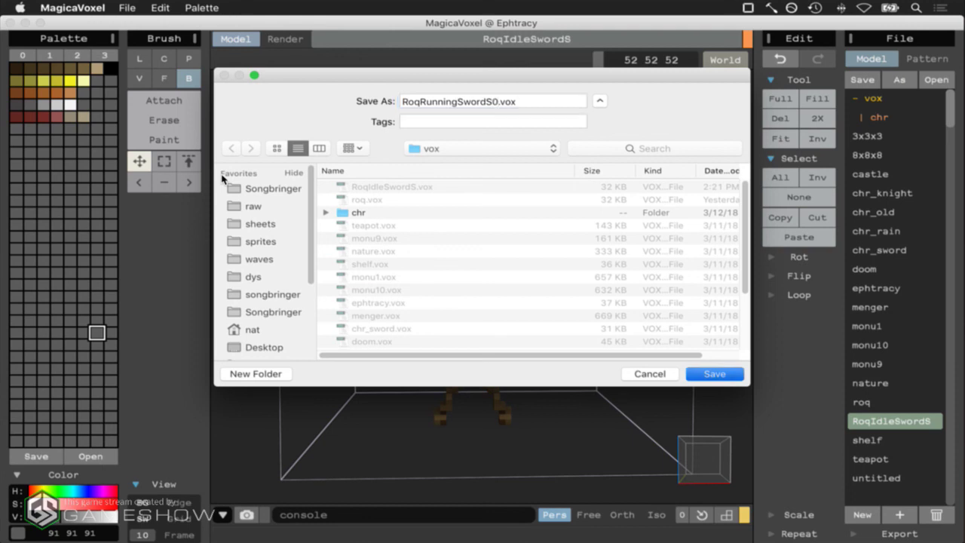
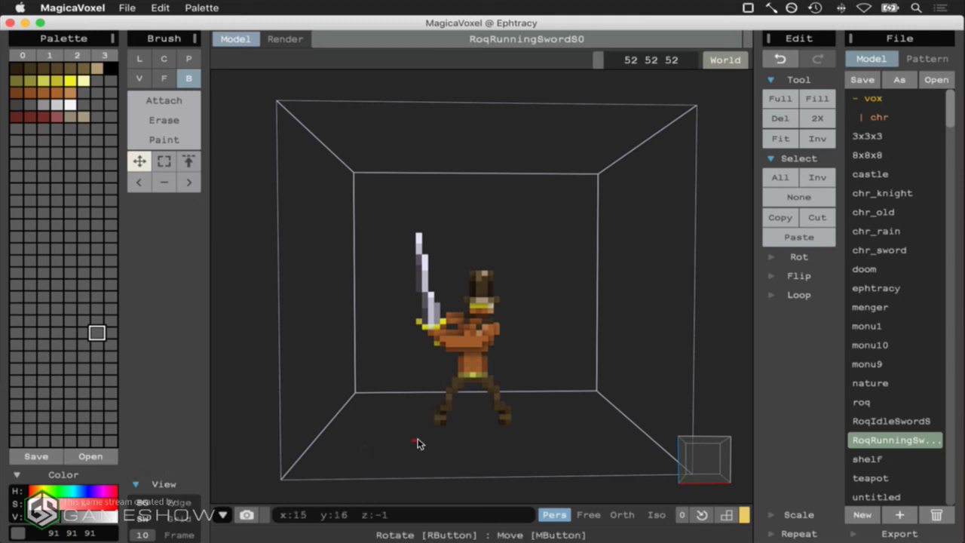
Compare the voxel model's front view with frame 1 of RoqRunningSwordS.psd in Photoshop, focusing on the legs, and return to MagicaVoxel
mouse_move(698, 457)
right_down()
mouse_move(659, 448)
mouse_move(721, 472)
mouse_move(719, 459)
mouse_move(689, 457)
mouse_move(715, 452)
mouse_move(687, 459)
mouse_move(698, 452)
right_up()
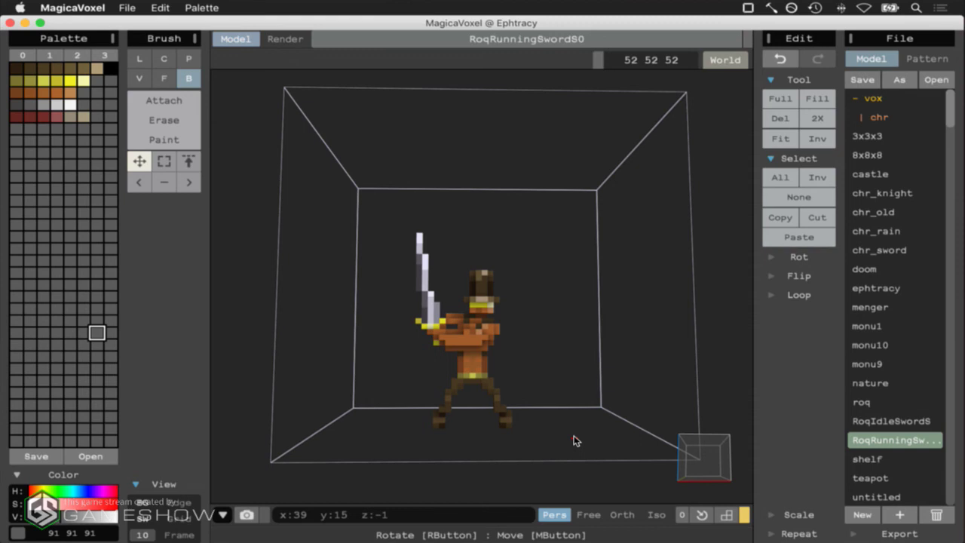
scroll(573, 436, up, 4)
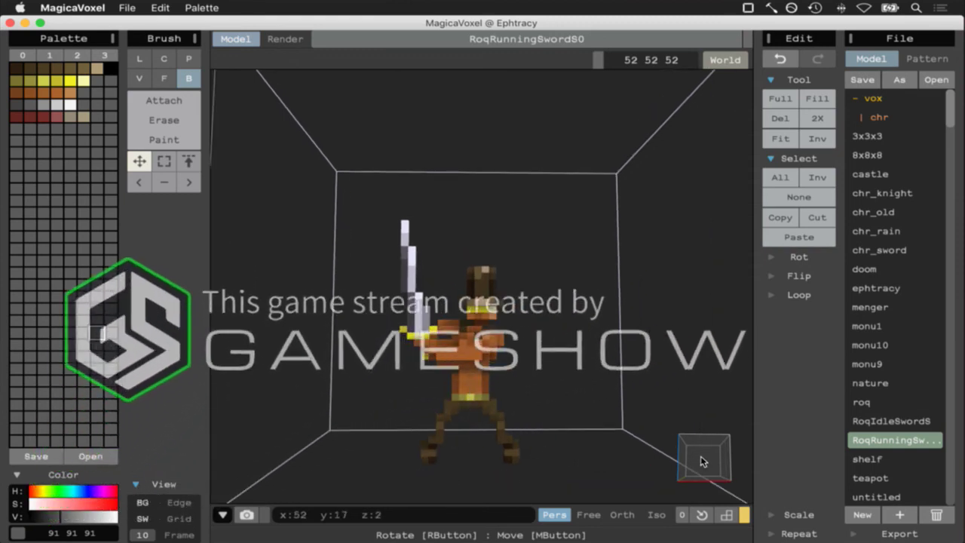
right_drag(703, 452, 709, 453)
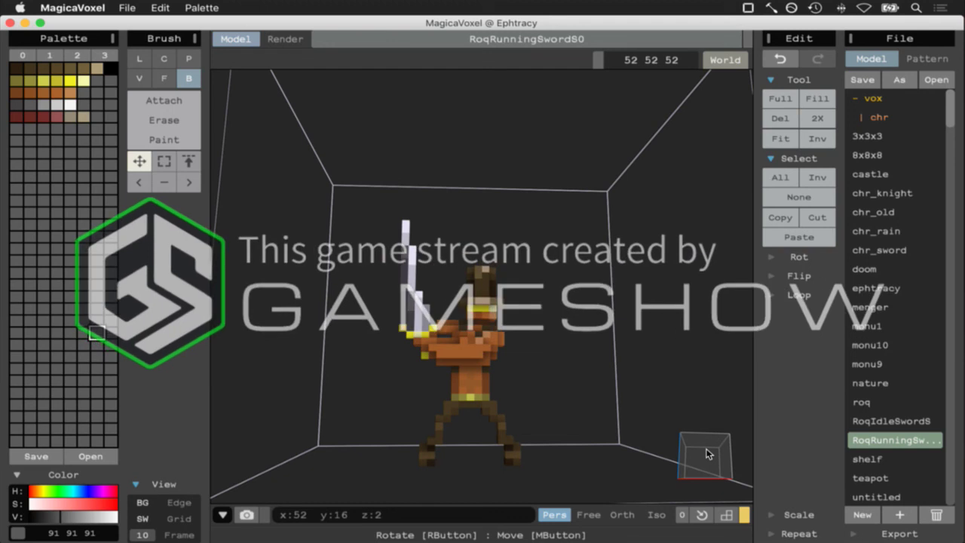
key(super+Tab)
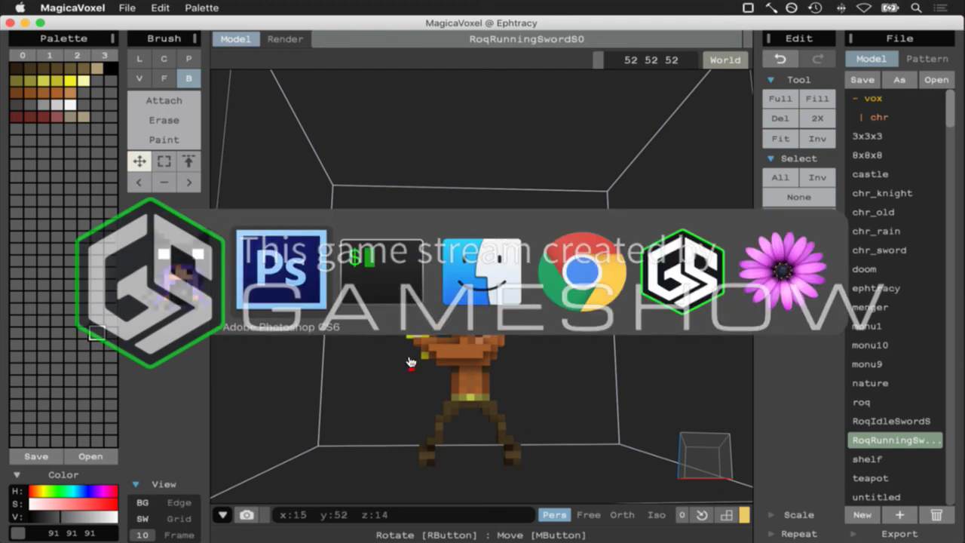
click(312, 298)
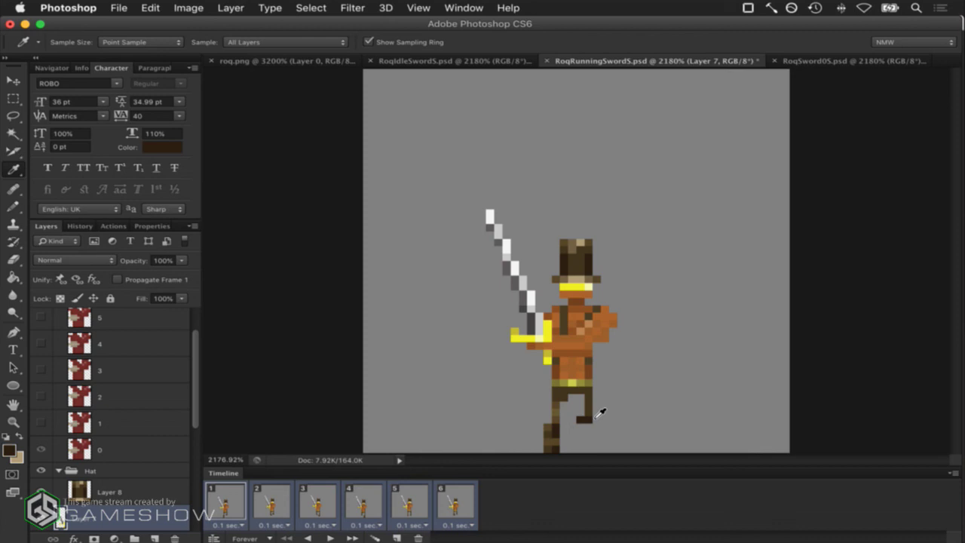
key(super+Tab)
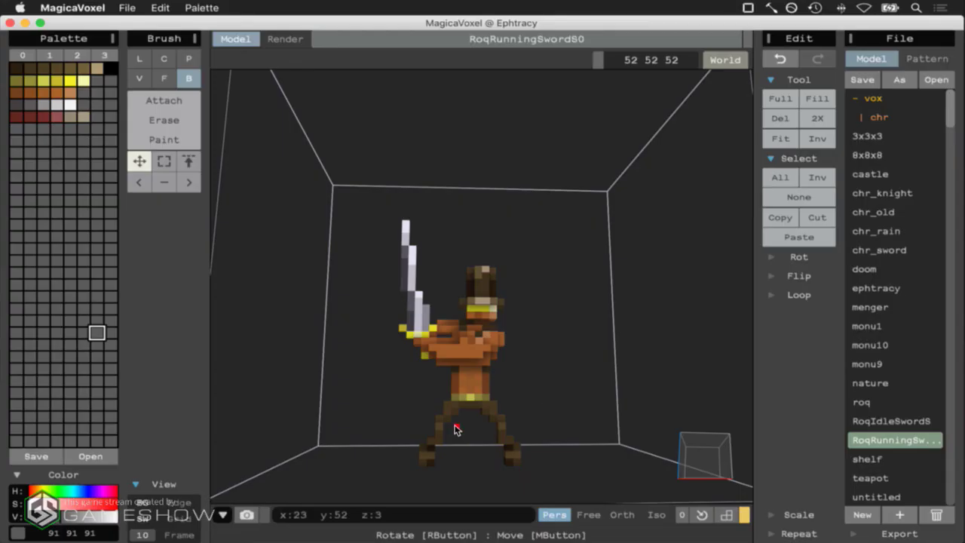
key(super+Tab)
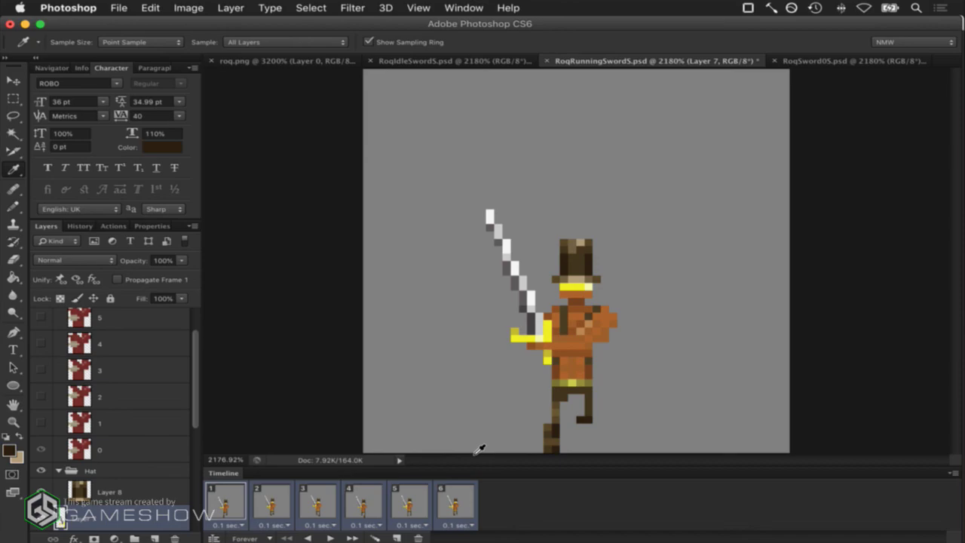
key(super+Tab)
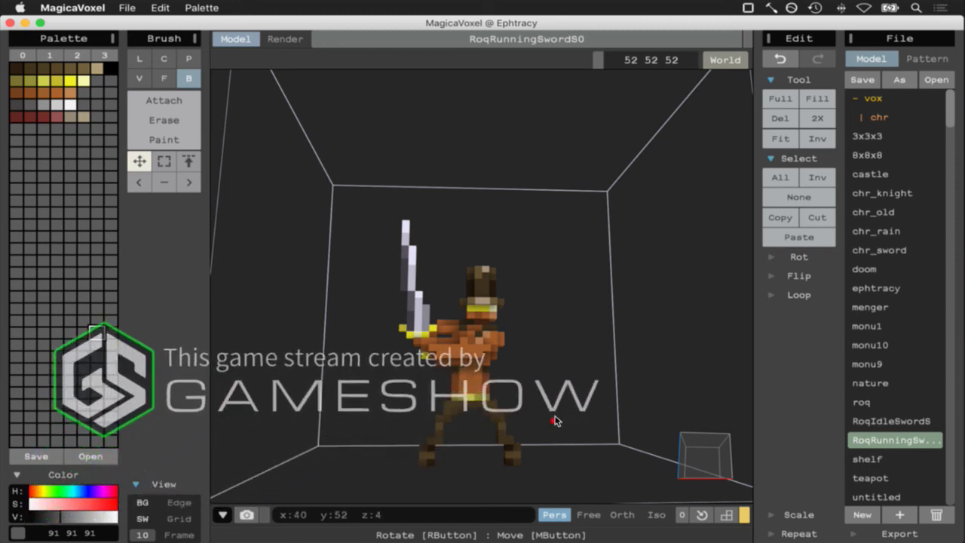
Select the foot and lower leg voxels on the sword side with the rectangle selection and activate the Move brush
right_drag(688, 456, 803, 458)
right_drag(702, 456, 545, 426)
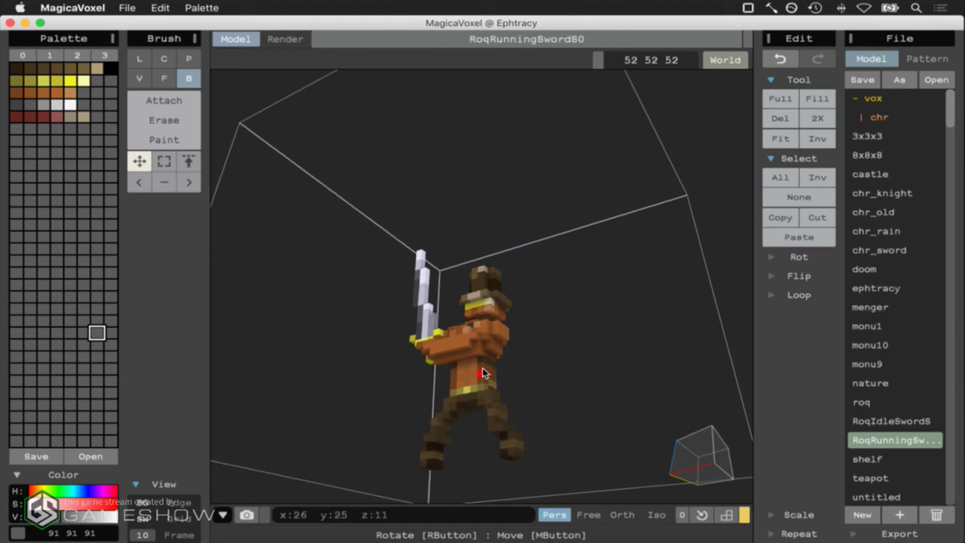
mouse_move(697, 464)
right_down()
mouse_move(651, 493)
mouse_move(766, 480)
mouse_move(680, 476)
mouse_move(694, 477)
right_up()
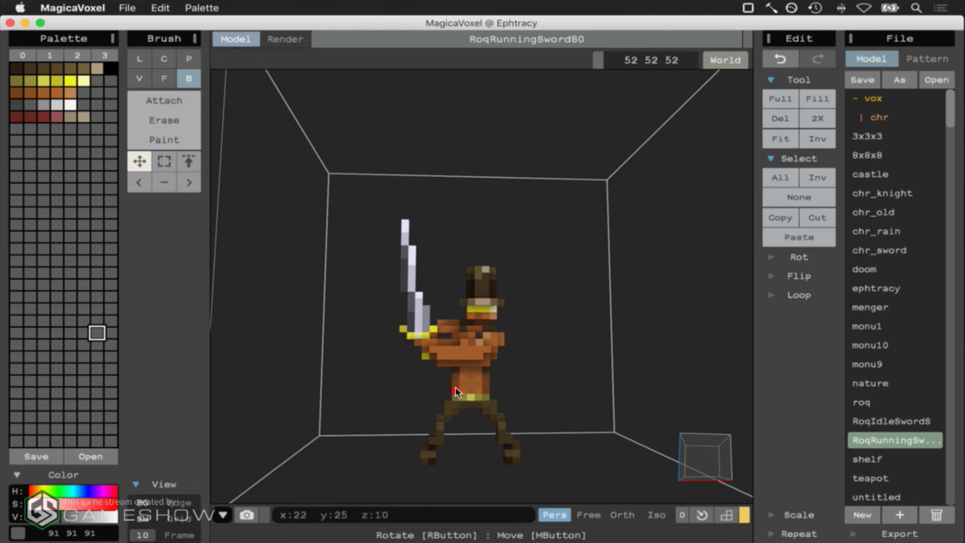
mouse_move(677, 462)
right_down()
mouse_move(758, 468)
mouse_move(795, 458)
mouse_move(646, 457)
mouse_move(681, 459)
right_up()
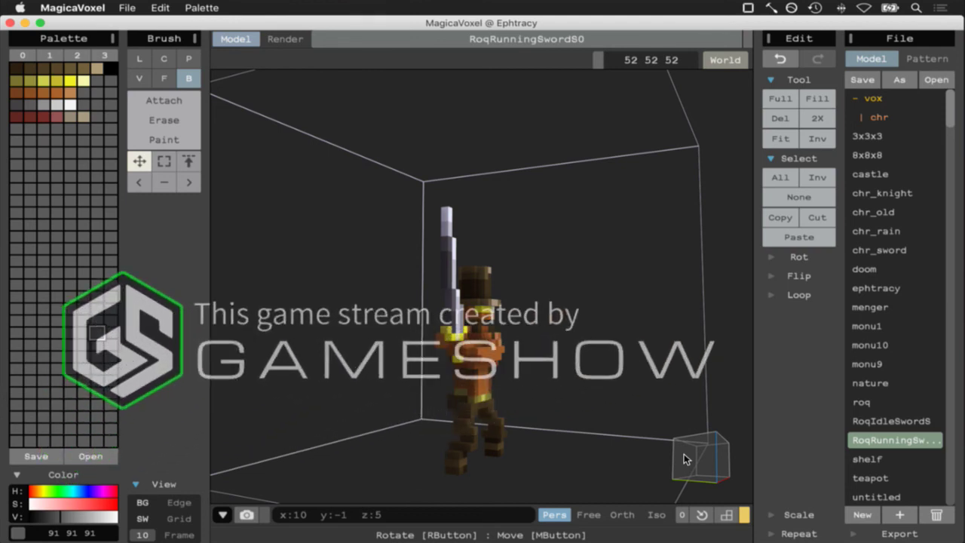
right_drag(684, 457, 593, 457)
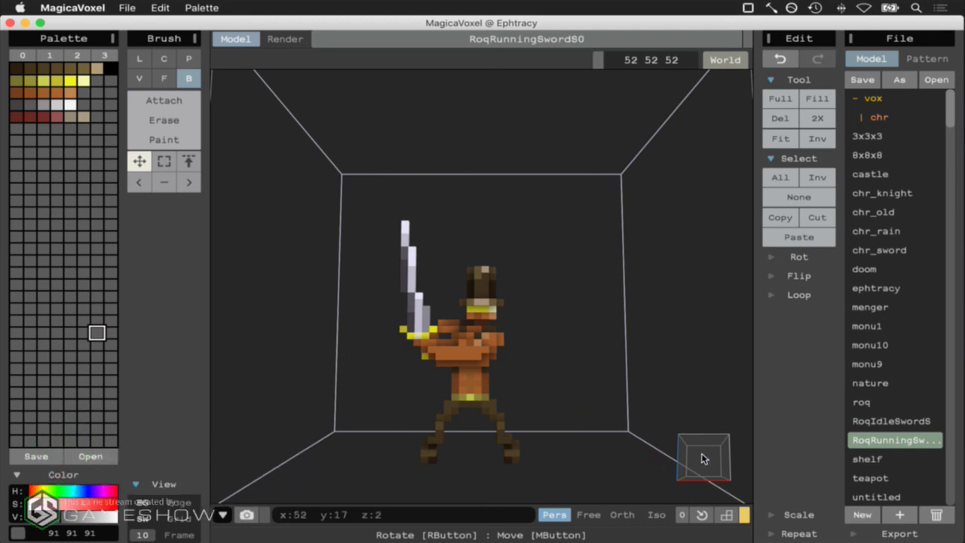
right_drag(702, 459, 762, 444)
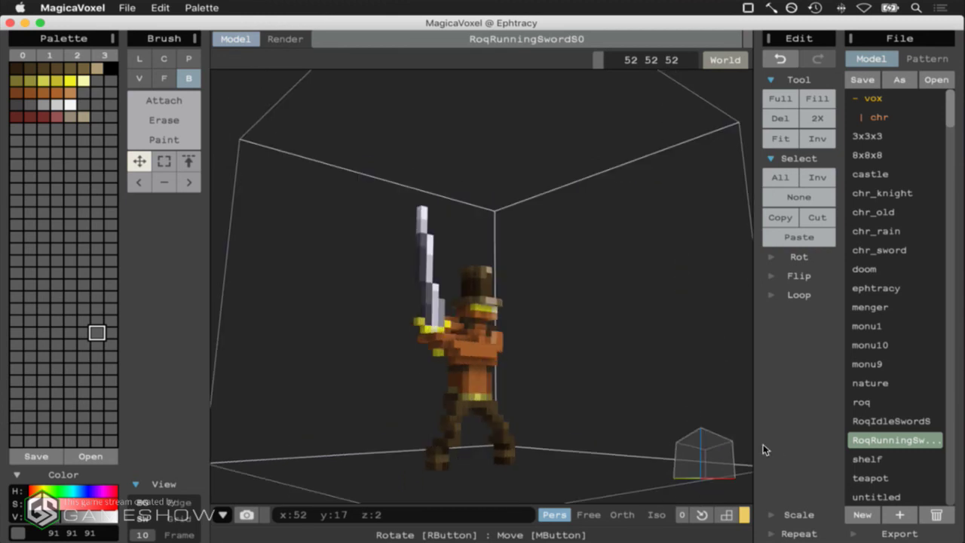
click(163, 161)
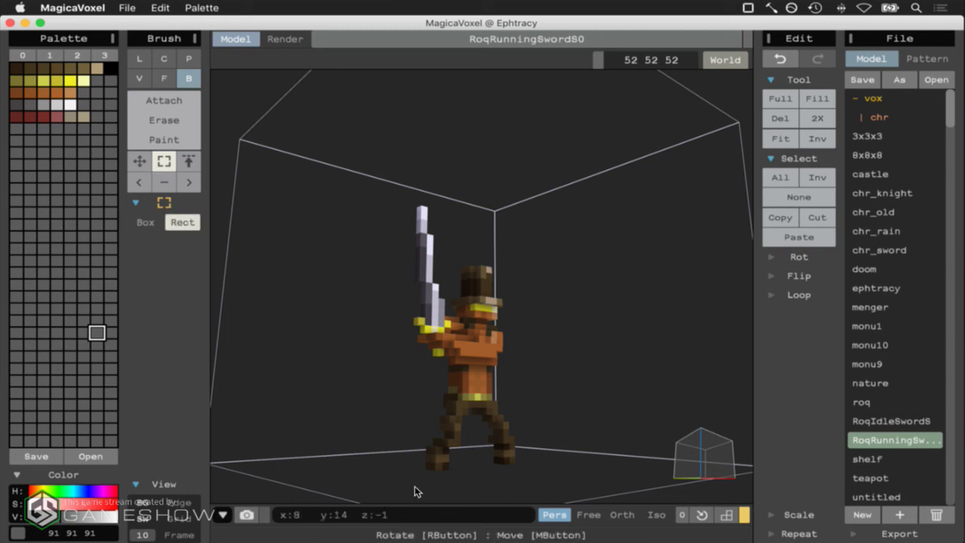
drag(416, 488, 466, 439)
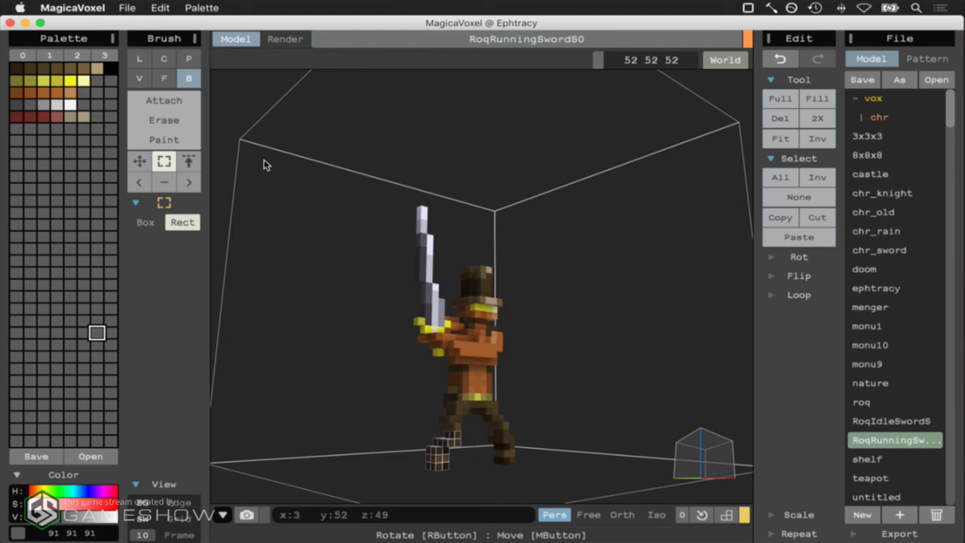
click(134, 162)
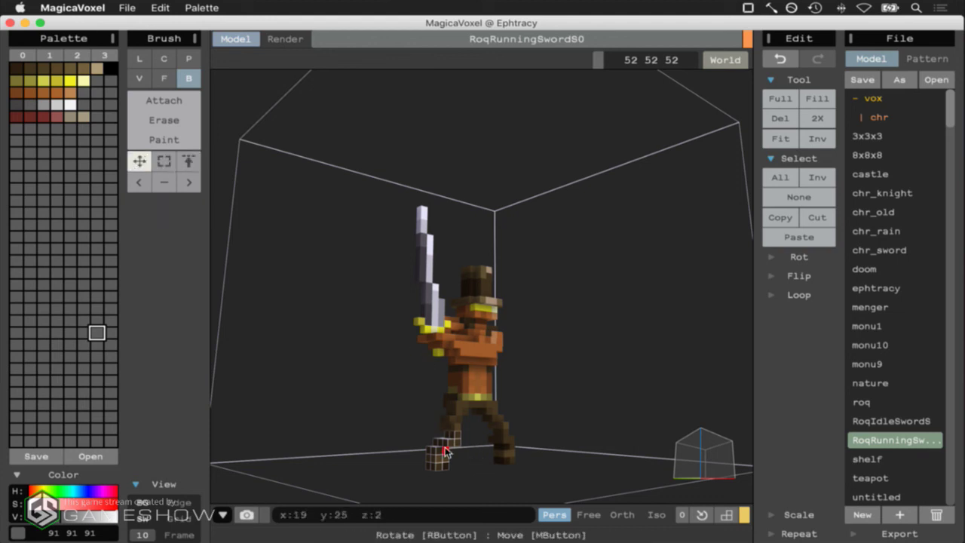
Try moving the selected foot 4 voxels along the X axis toward the other leg, and undo the move
drag(441, 452, 469, 462)
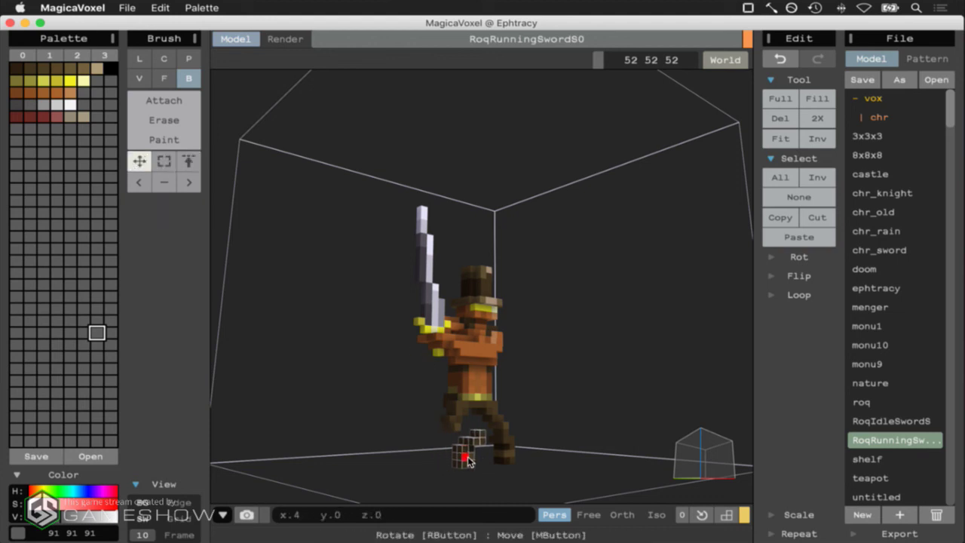
right_drag(469, 446, 751, 478)
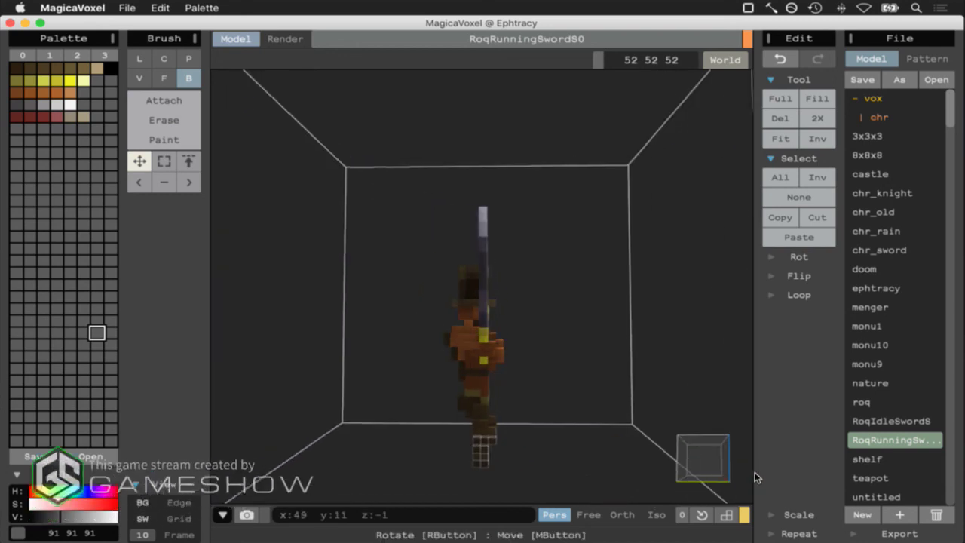
key(ctrl+z)
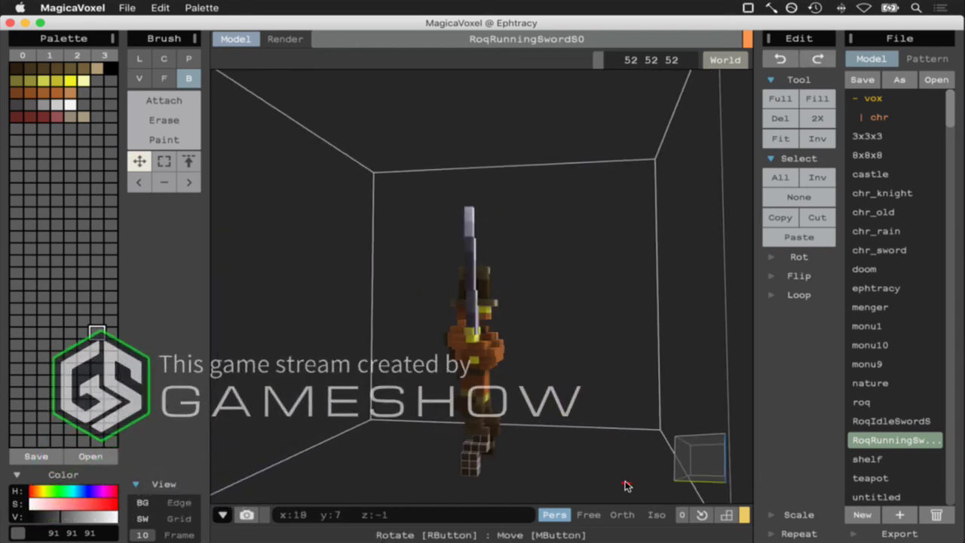
Move the selected foot along the depth axis toward the model's front, and reactivate the rectangle selection in front view
drag(477, 460, 508, 457)
right_drag(642, 473, 697, 444)
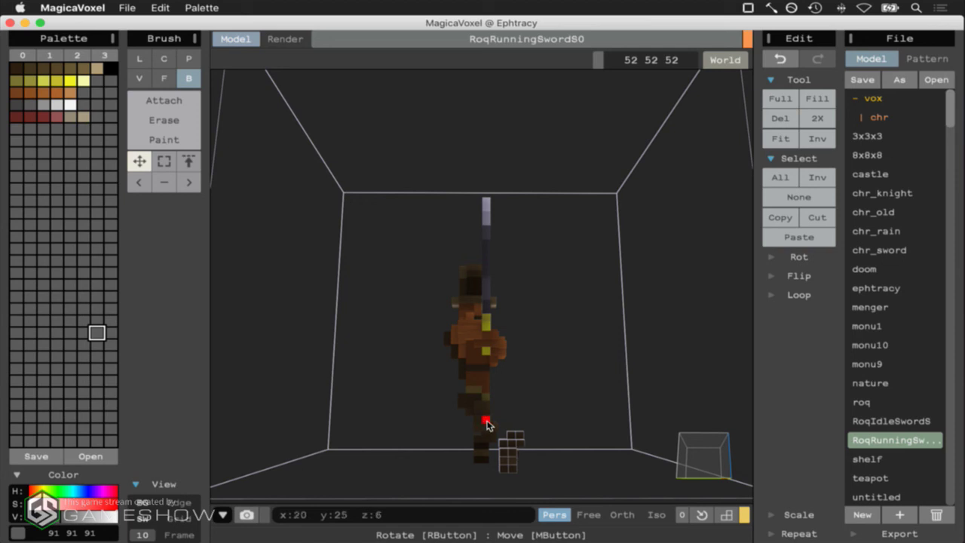
click(709, 452)
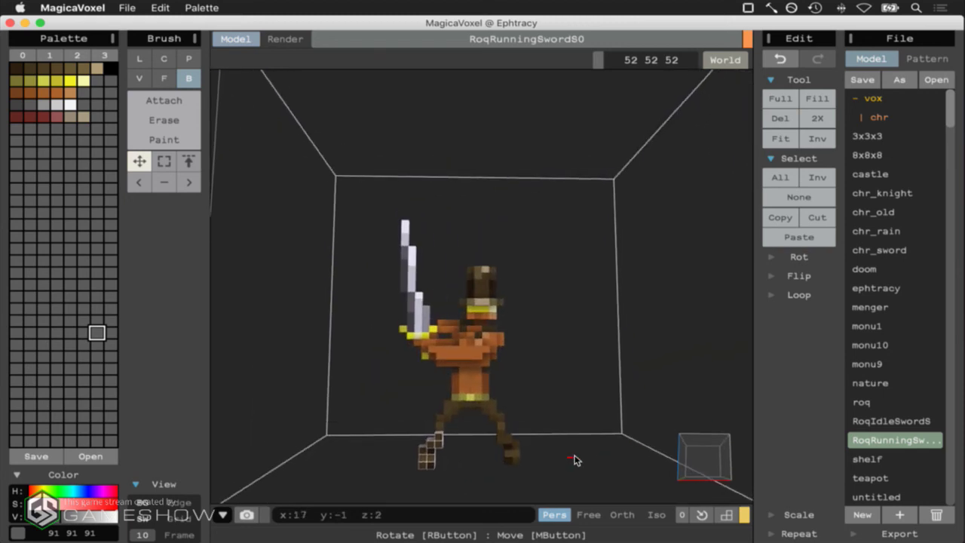
click(164, 160)
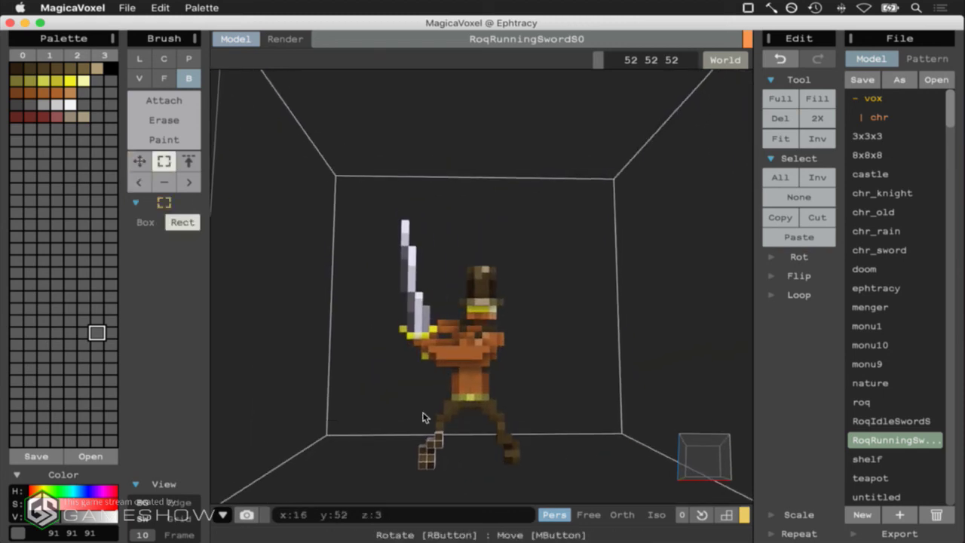
drag(427, 411, 464, 427)
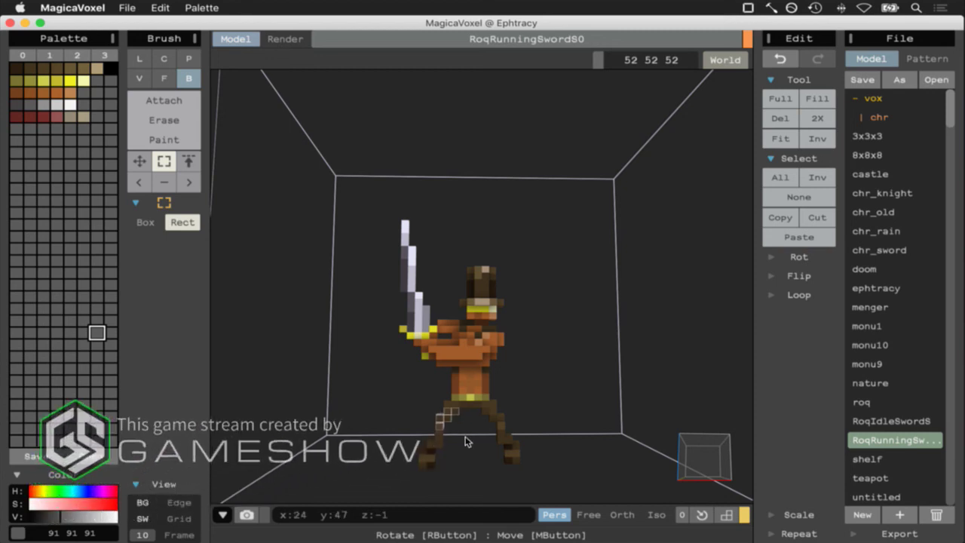
right_drag(692, 450, 816, 444)
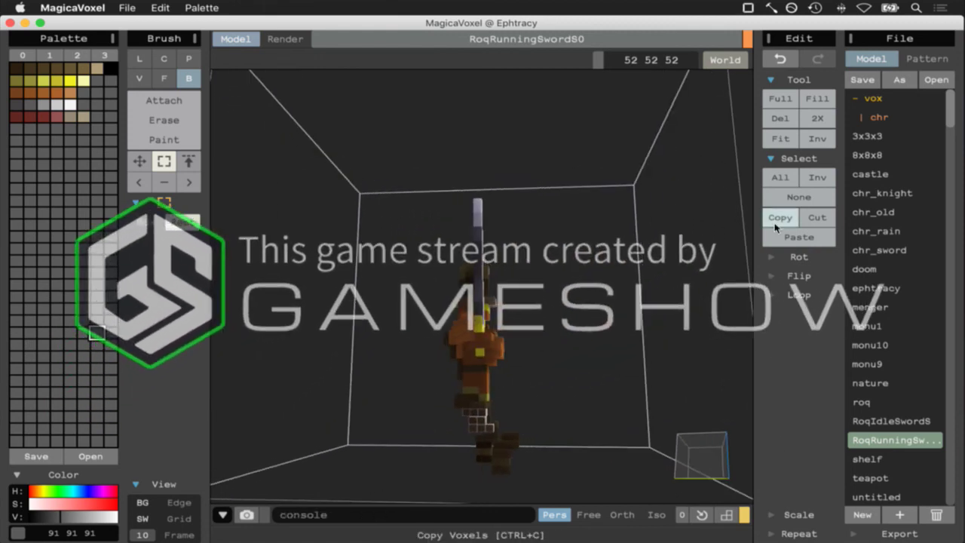
click(783, 257)
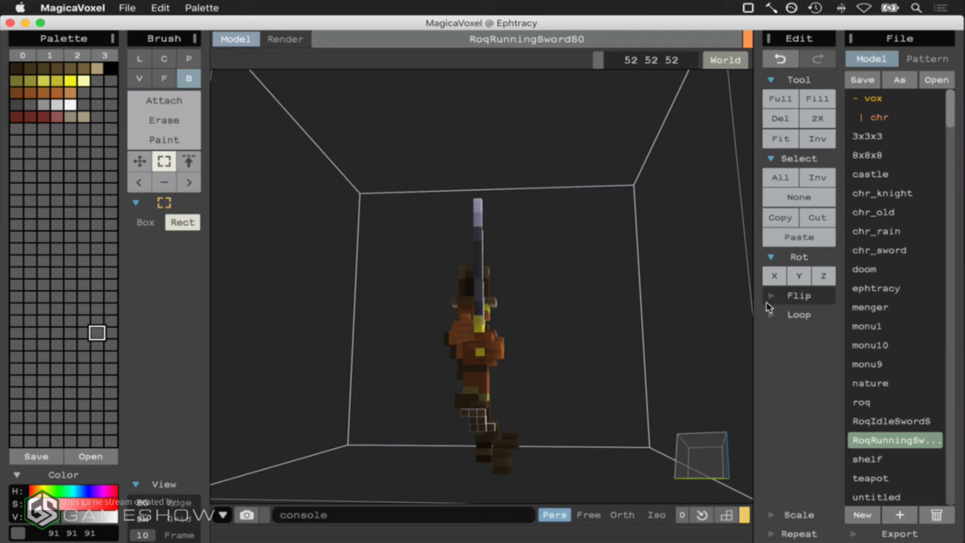
click(771, 514)
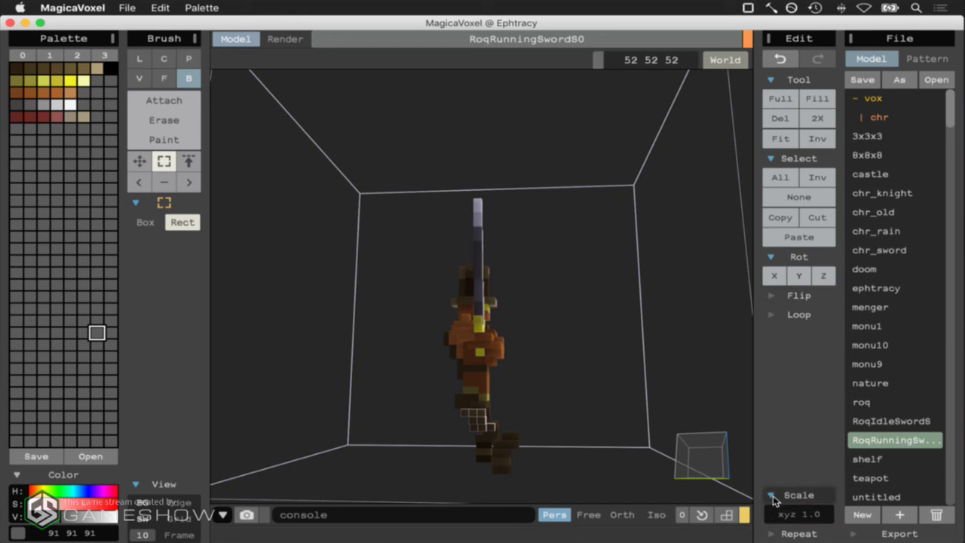
click(770, 494)
click(770, 533)
click(771, 516)
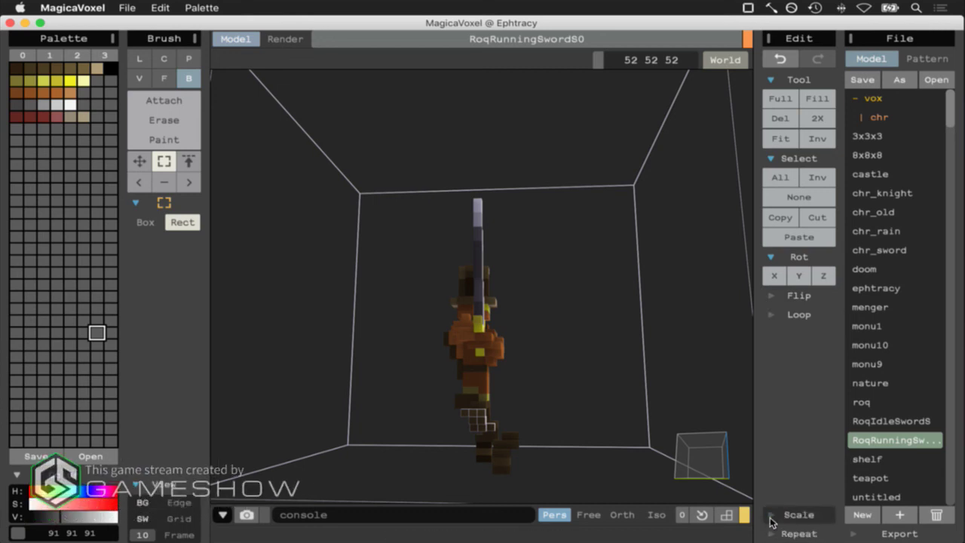
click(773, 297)
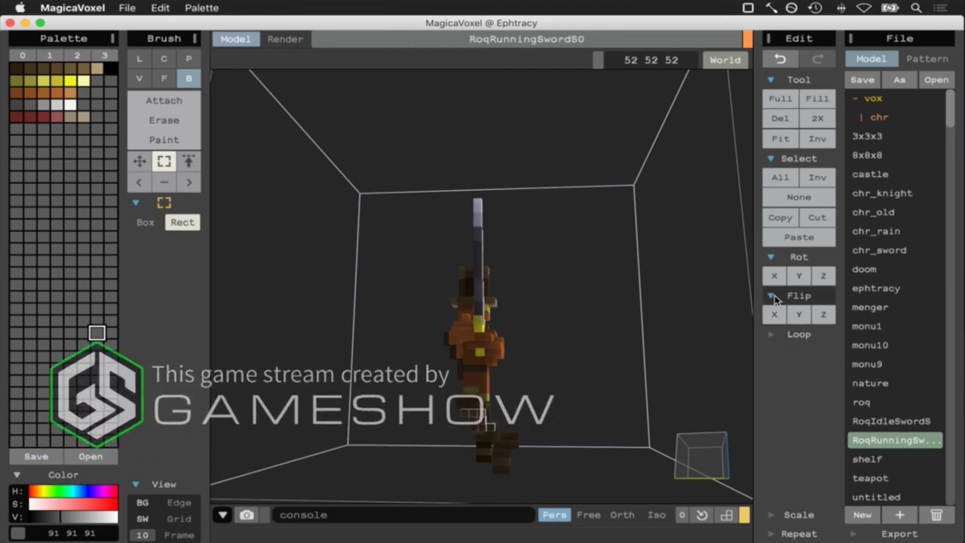
click(774, 296)
click(773, 315)
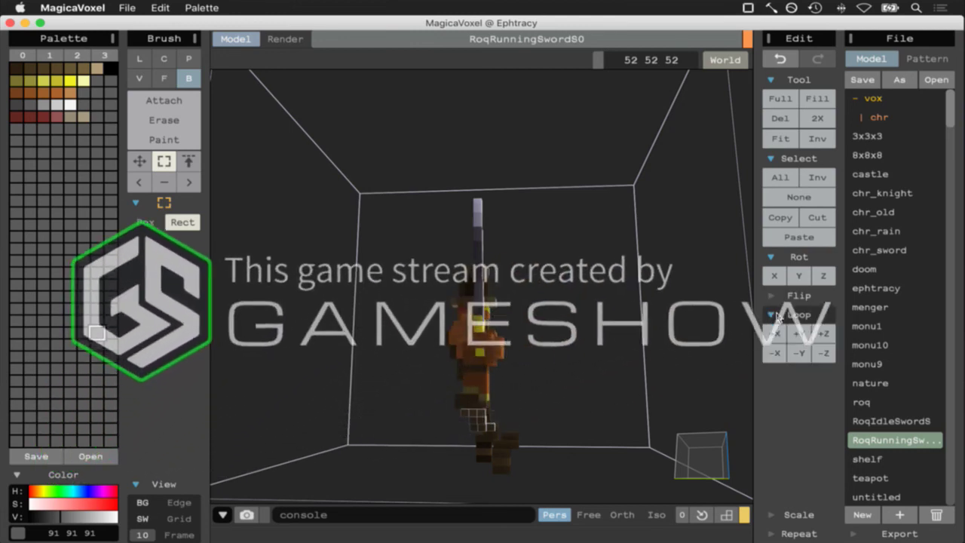
click(774, 315)
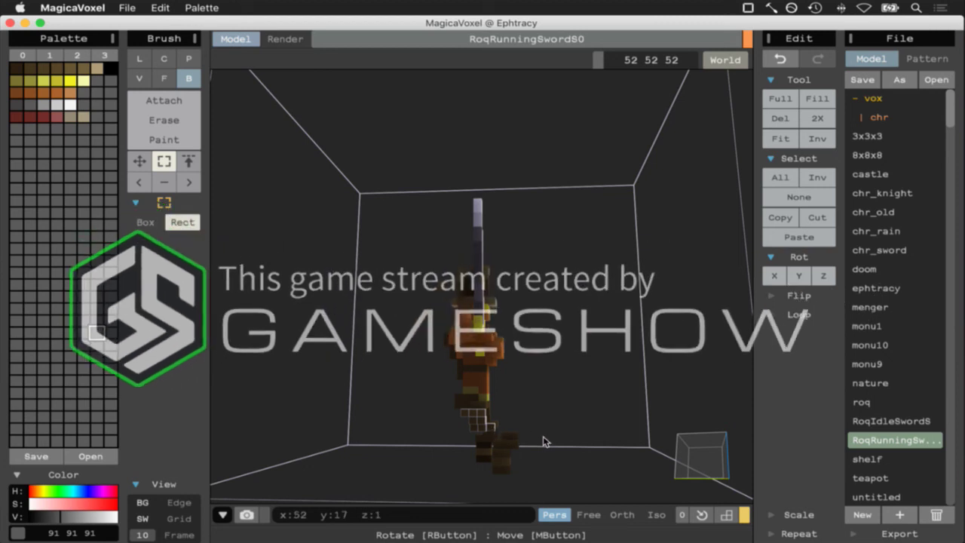
right_drag(698, 464, 733, 464)
click(793, 197)
Erase surplus voxels from the sword-side thigh in single-voxel mode, checking the leg from behind and in front
click(139, 79)
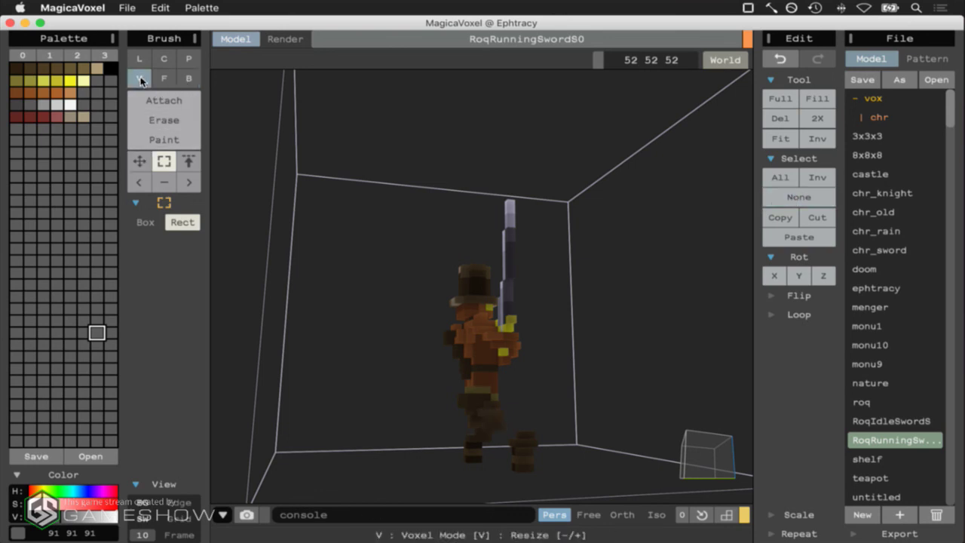
click(157, 120)
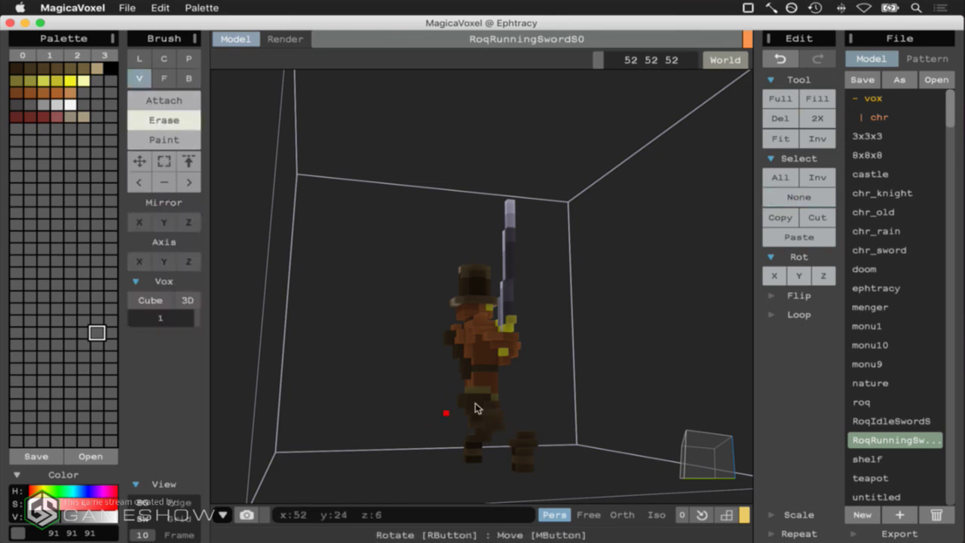
right_drag(639, 443, 752, 457)
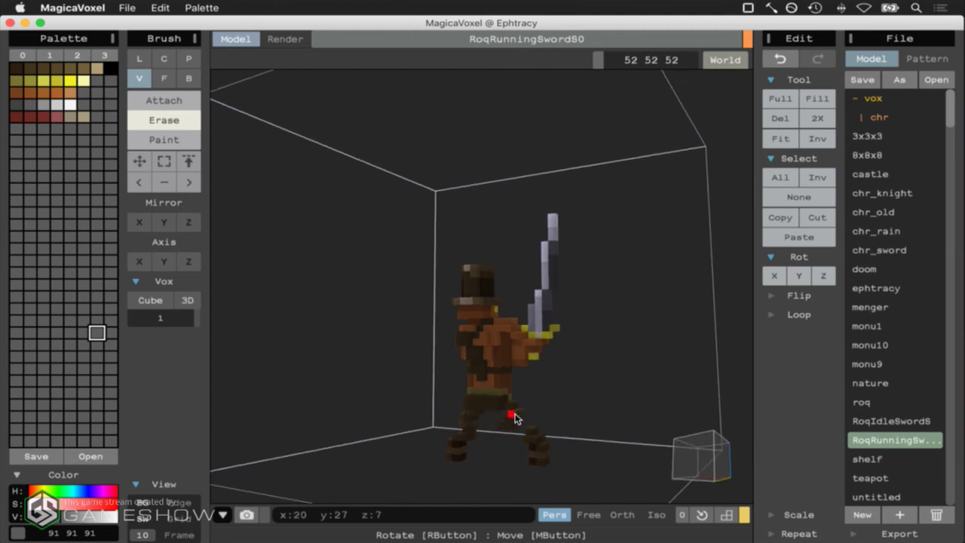
mouse_move(696, 459)
right_down()
mouse_move(613, 463)
mouse_move(686, 454)
right_up()
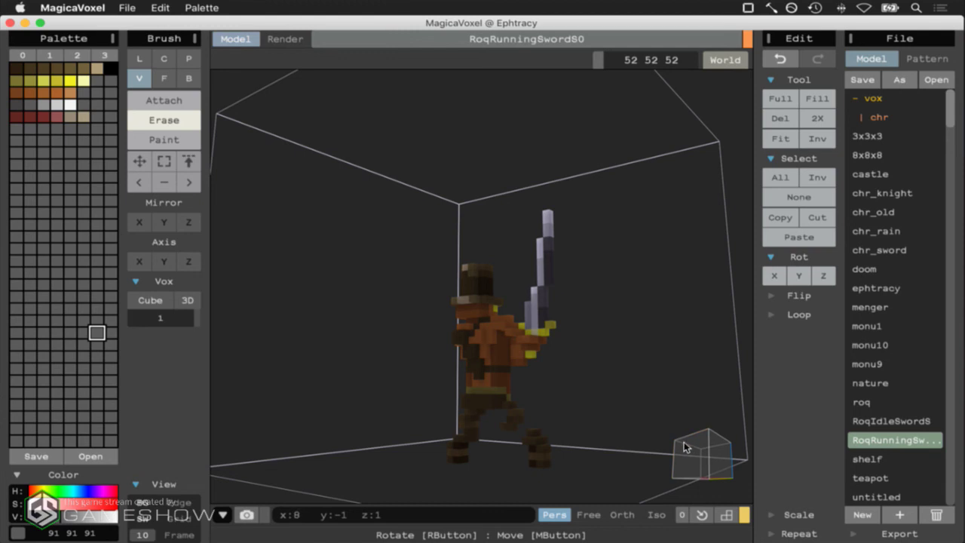
scroll(685, 451, up, 5)
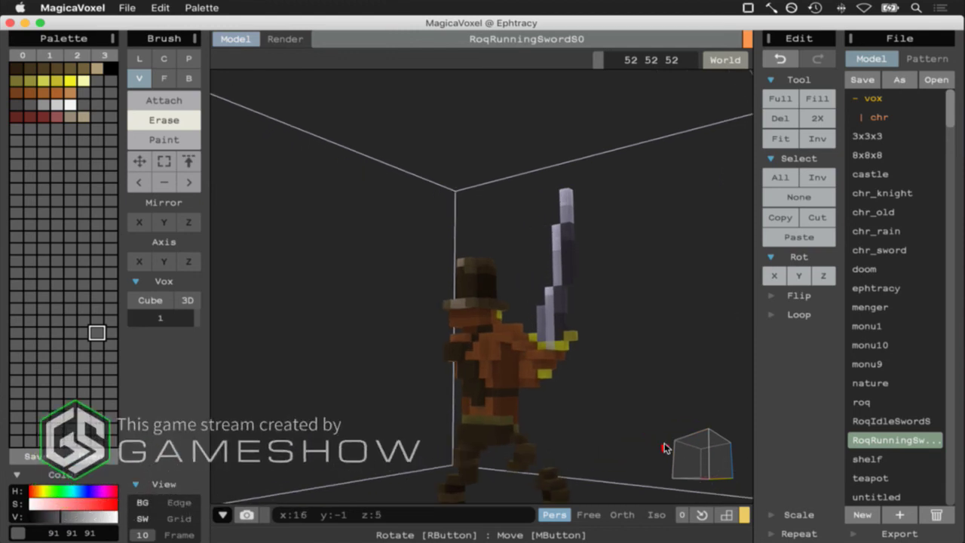
right_drag(708, 456, 560, 427)
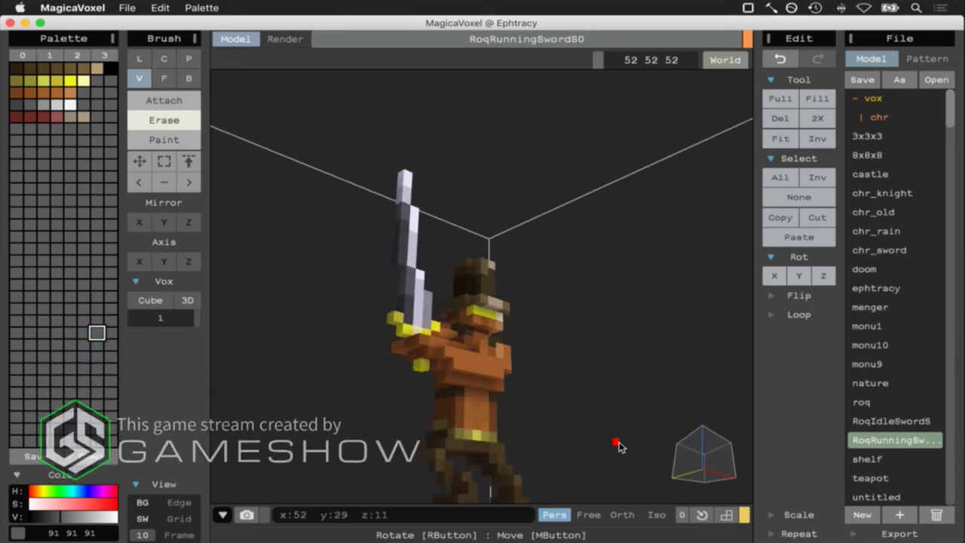
right_drag(629, 449, 631, 453)
scroll(630, 452, down, 3)
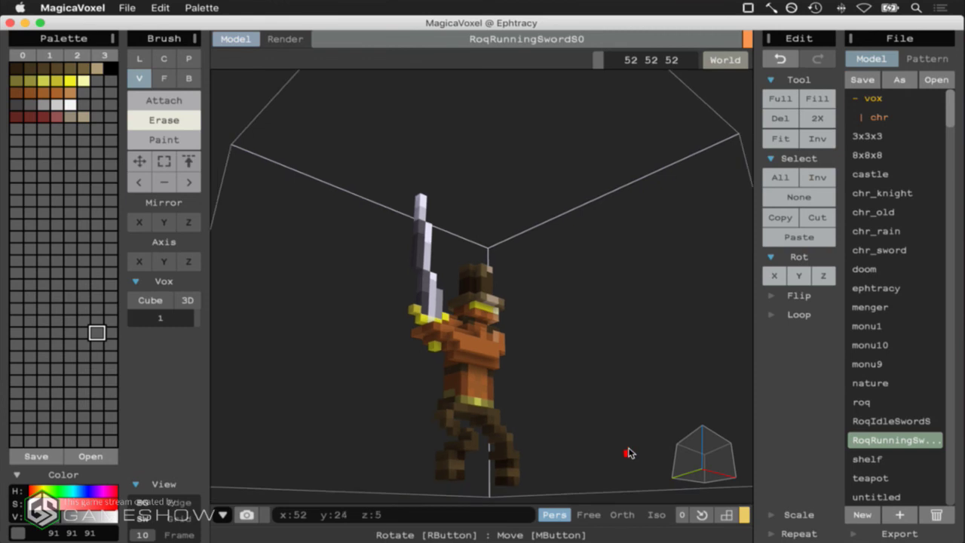
right_drag(682, 471, 687, 492)
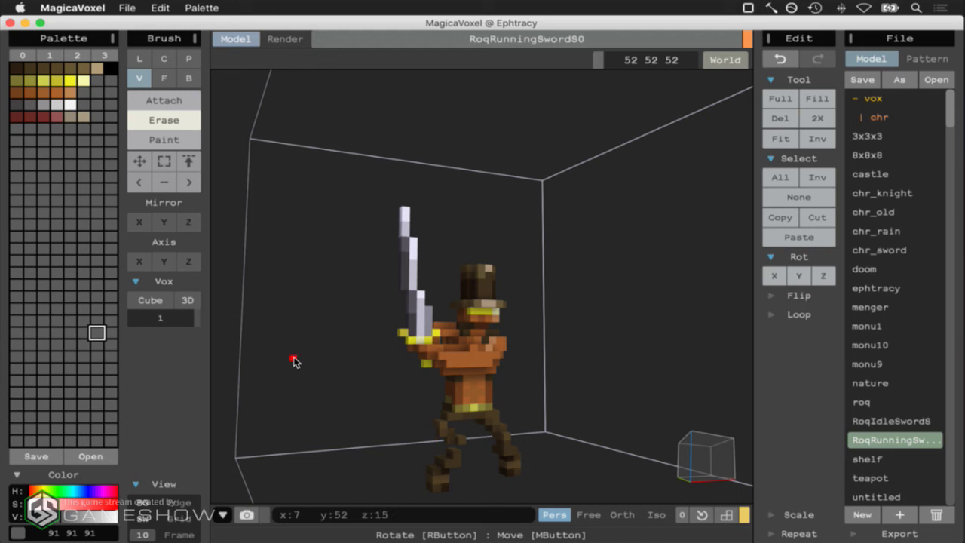
Pick the dark brown with RGB 65, 52, 29 from the leg and attach voxels joining the sword-side thigh to its lower leg
click(139, 181)
click(458, 456)
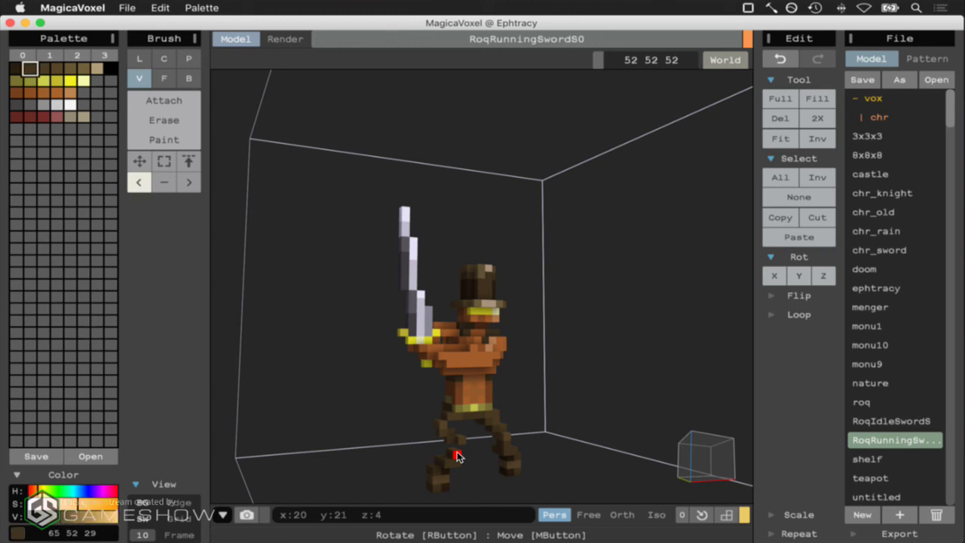
click(155, 101)
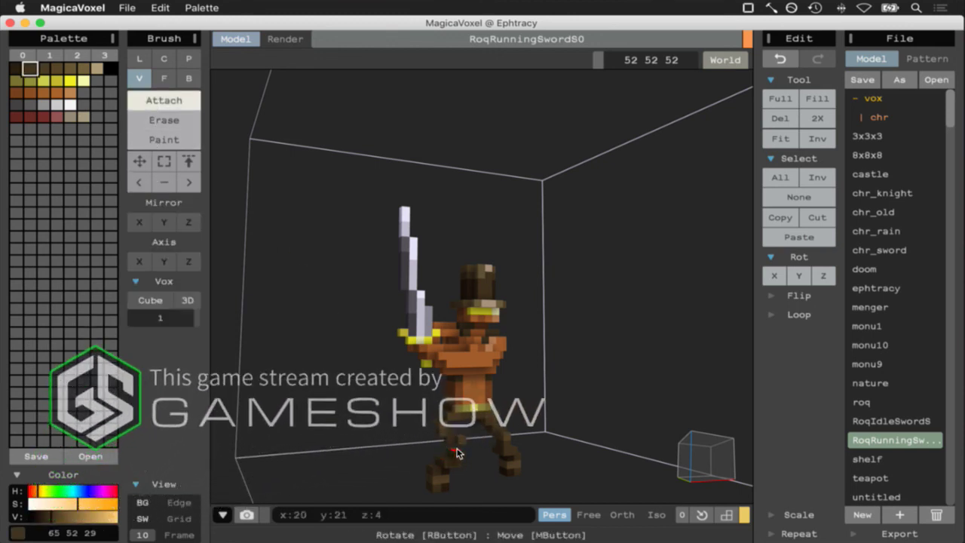
key(super+z)
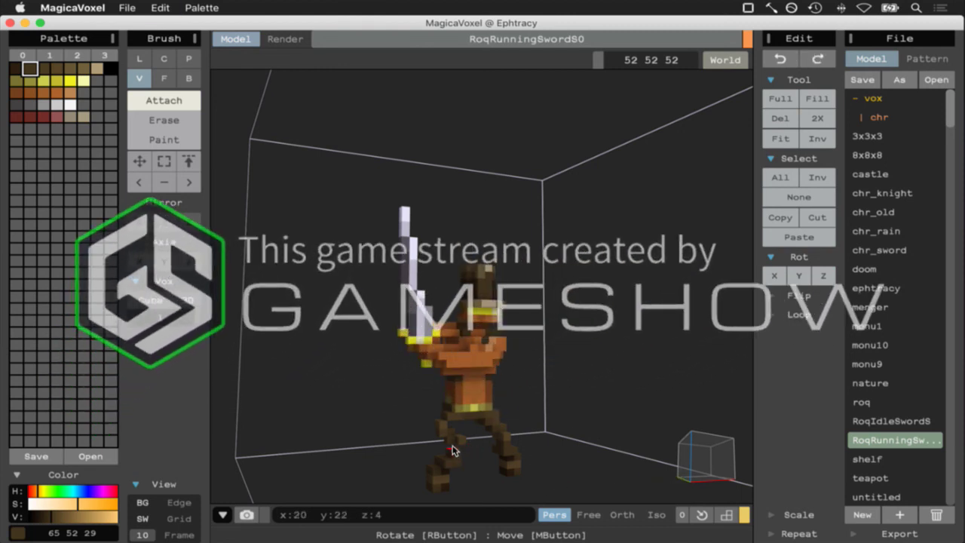
key(super+y)
right_drag(678, 486, 788, 452)
right_drag(719, 455, 759, 460)
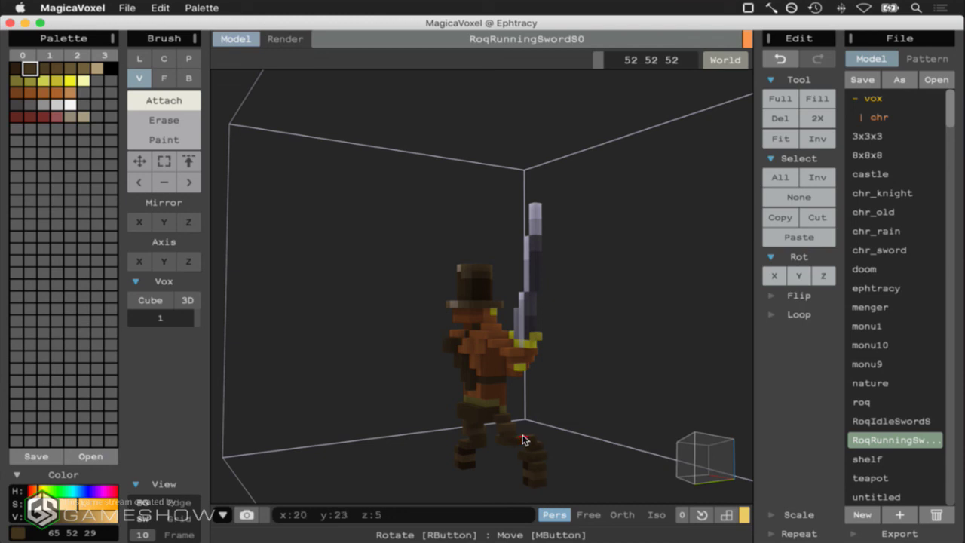
right_drag(727, 456, 554, 452)
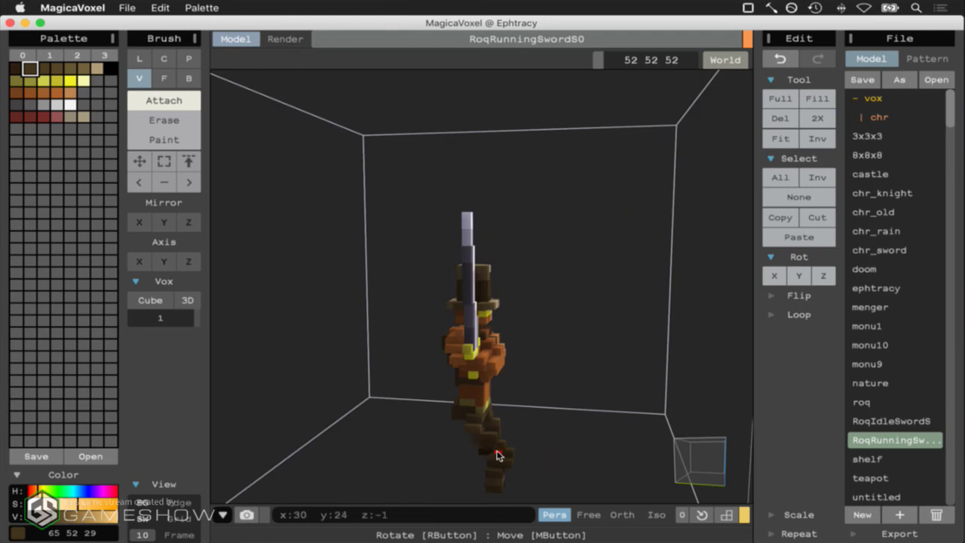
right_drag(686, 468, 593, 466)
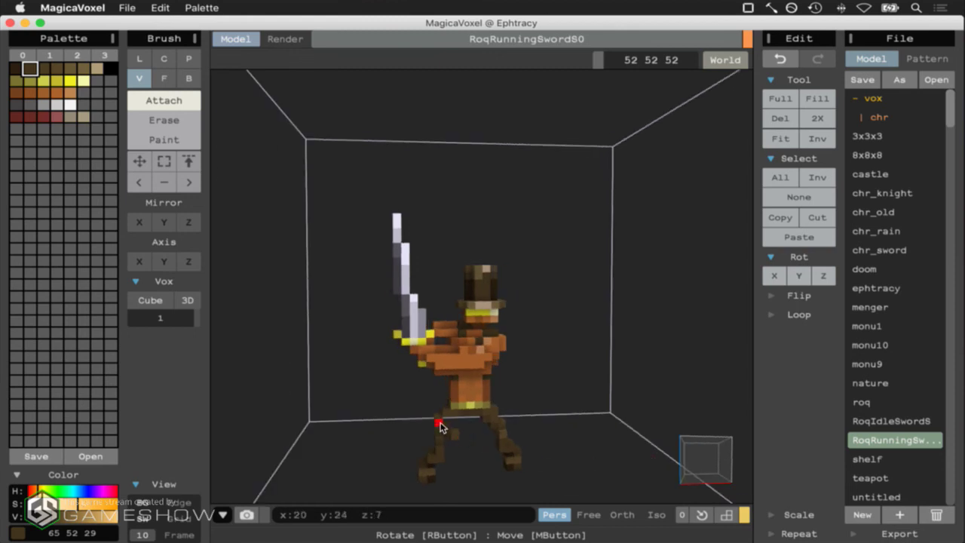
right_drag(692, 455, 587, 417)
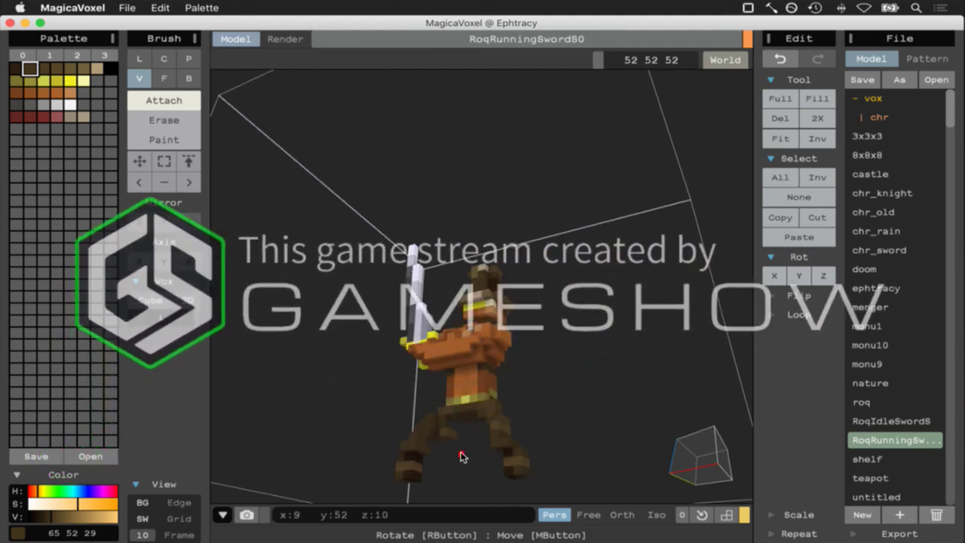
Erase the excess inner voxels at the sword-side knee and reactivate Attach to fill out the thigh
click(177, 122)
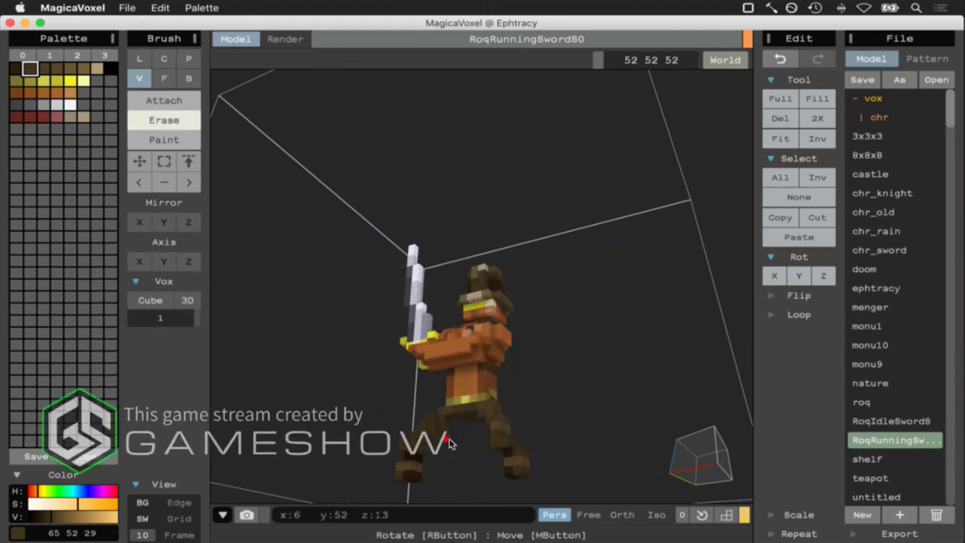
right_drag(690, 458, 682, 480)
click(170, 103)
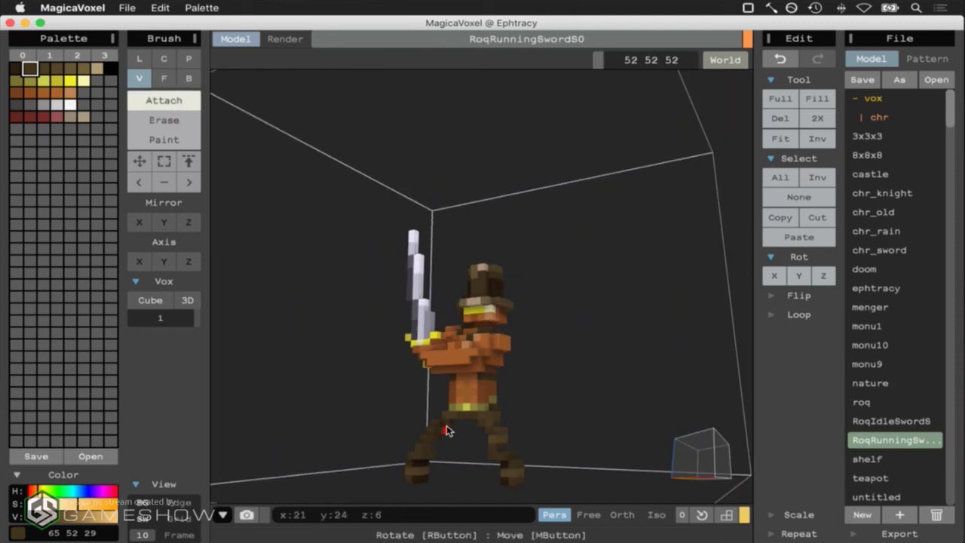
right_drag(676, 462, 599, 454)
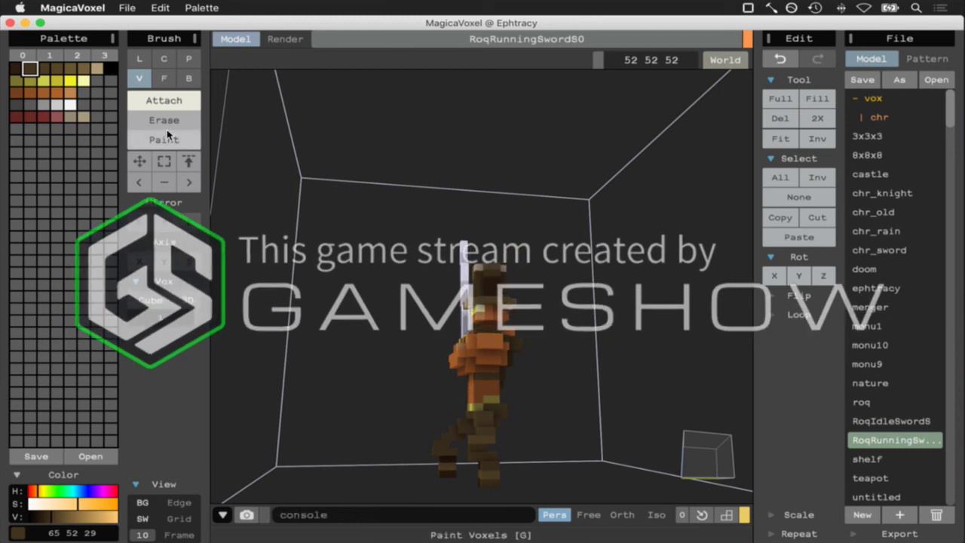
Select the sword-side foot, move it one voxel toward the model's front, and check the leg from the front and side with Erase active
click(164, 163)
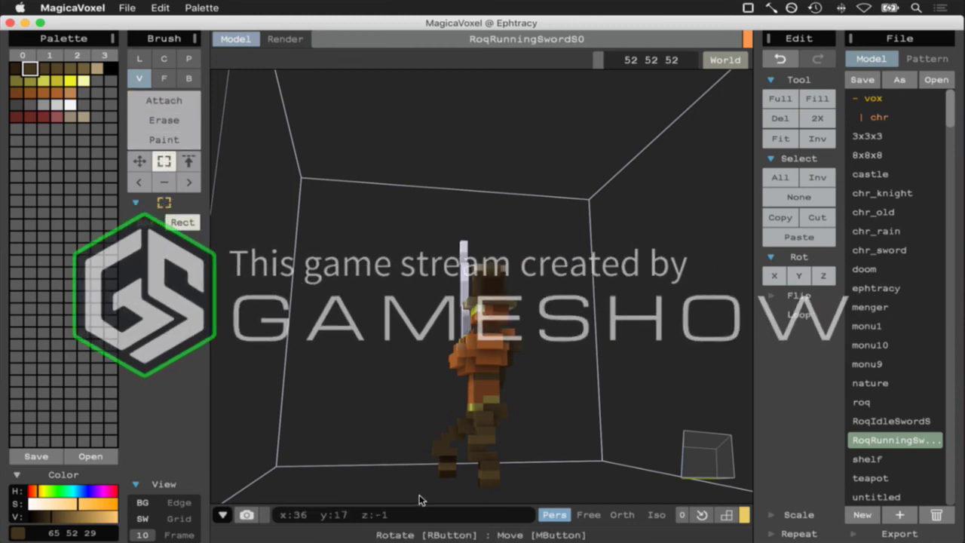
click(450, 467)
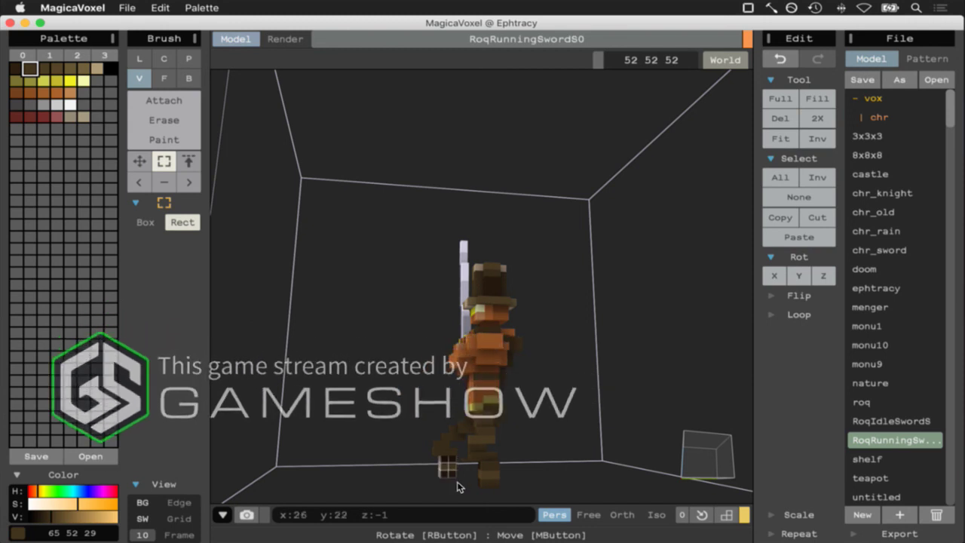
click(138, 160)
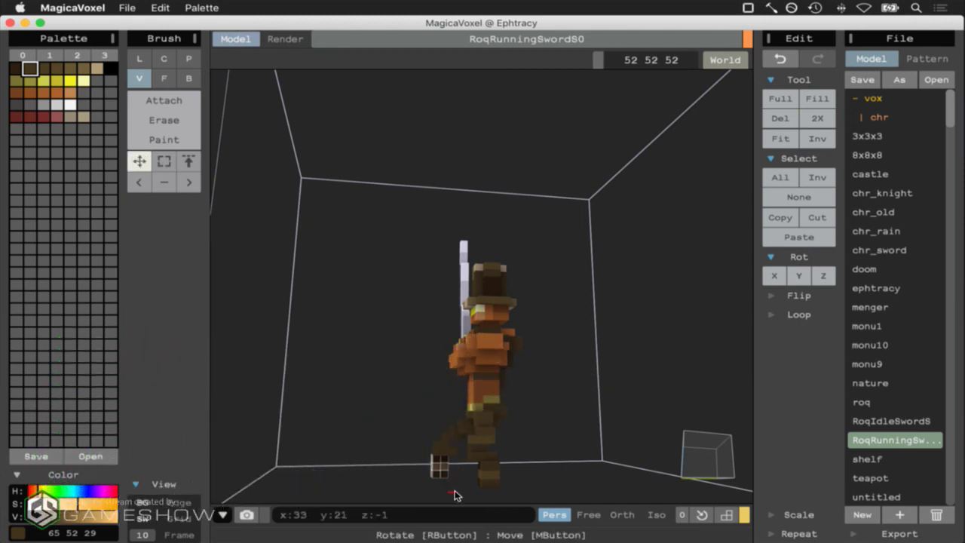
click(164, 120)
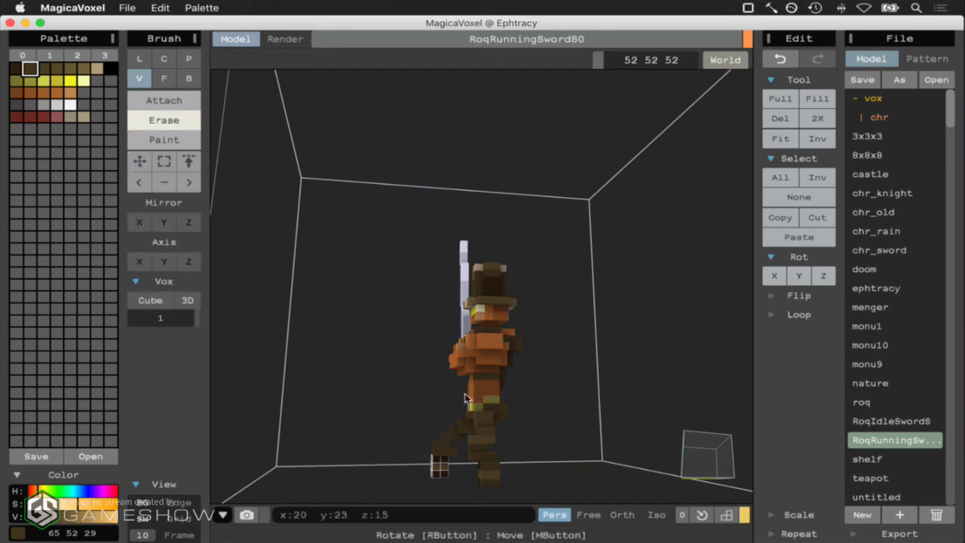
mouse_move(662, 455)
right_down()
mouse_move(786, 461)
mouse_move(626, 463)
mouse_move(752, 462)
mouse_move(737, 458)
right_up()
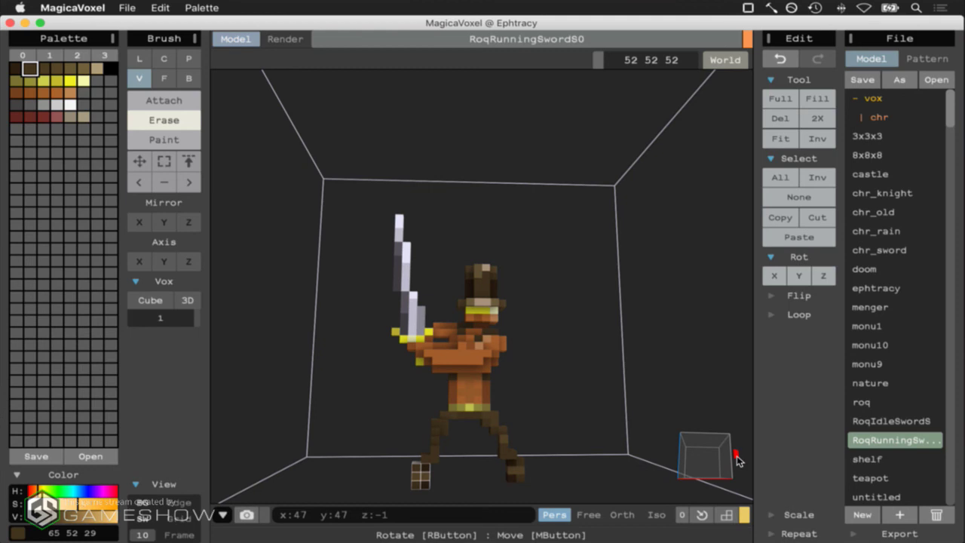
mouse_move(737, 458)
right_down()
mouse_move(760, 462)
mouse_move(545, 455)
mouse_move(528, 463)
mouse_move(555, 463)
right_up()
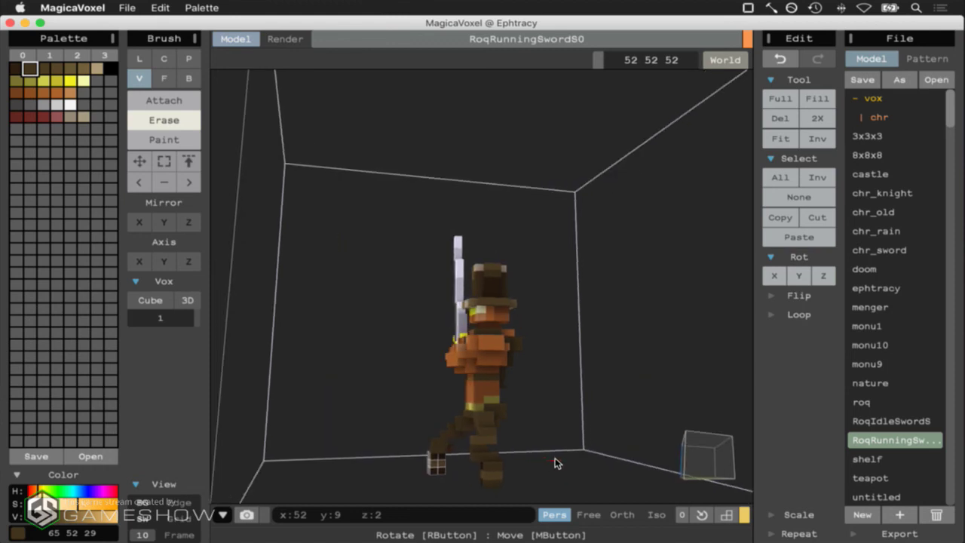
Select the other leg's foot and lower leg voxels and move them along the depth axis toward the model's back
click(163, 160)
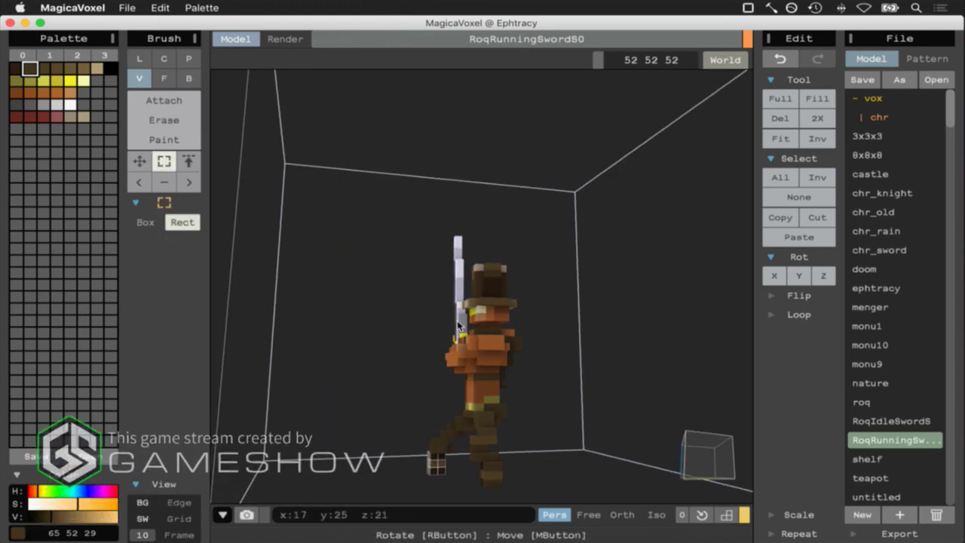
drag(466, 486, 520, 462)
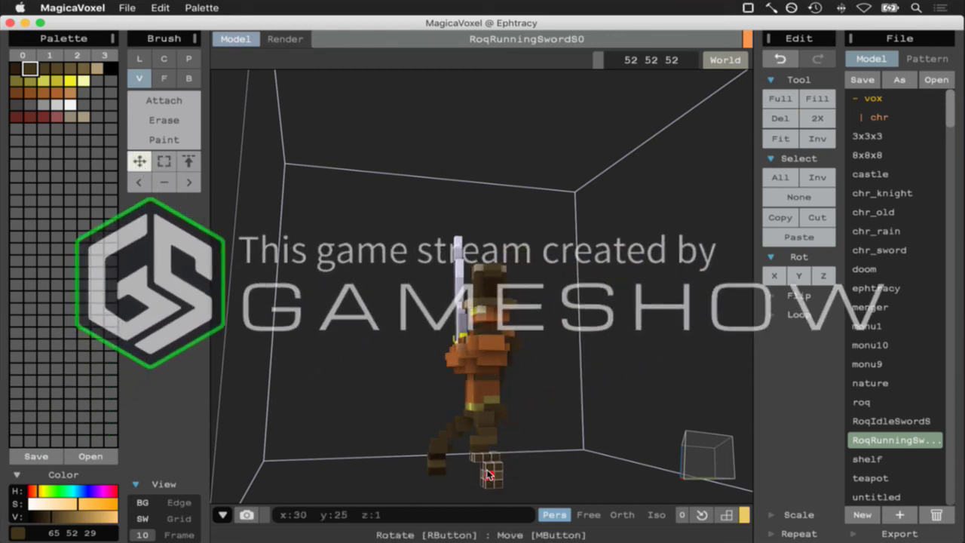
drag(488, 465, 520, 467)
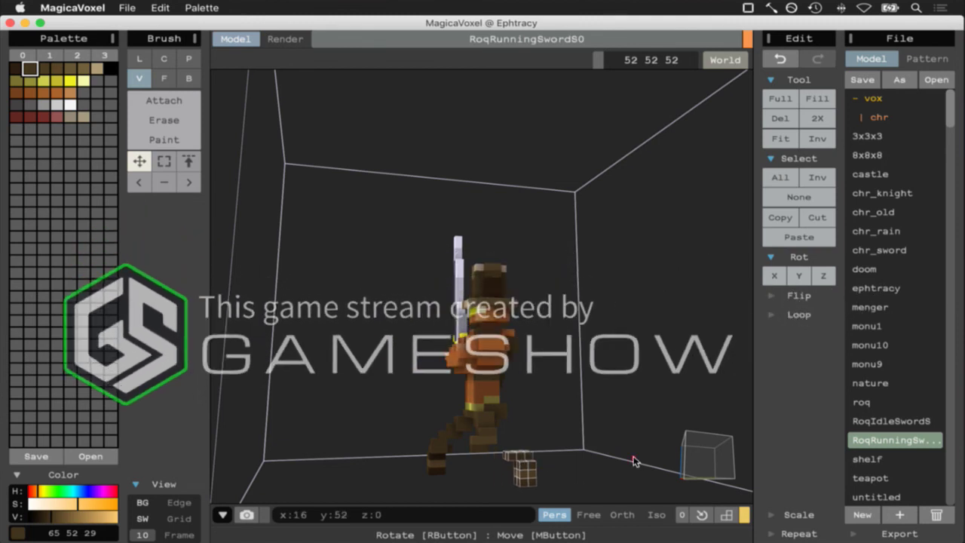
Rotate the selected lower leg and foot voxels in 90-degree turns so the lower leg extends horizontally toward the model's back
click(691, 455)
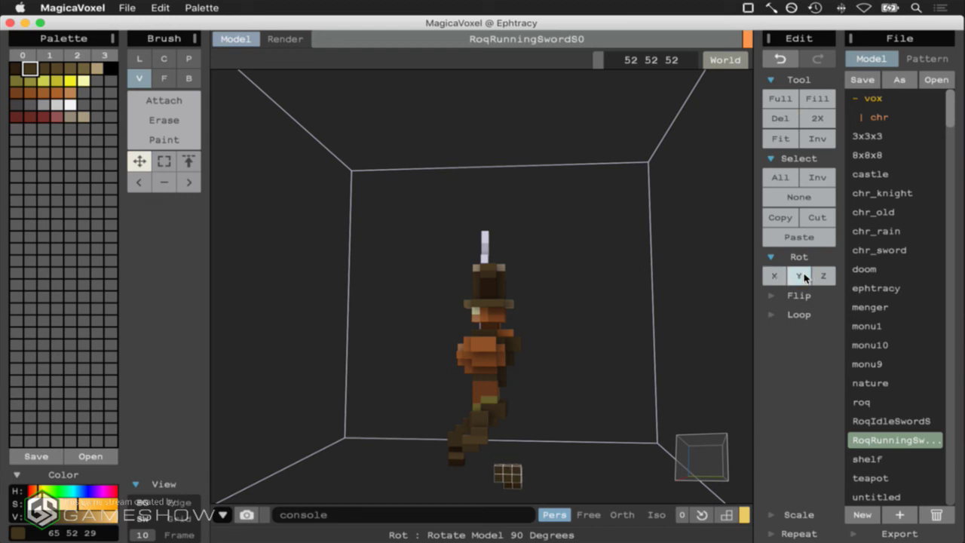
right_drag(720, 470, 692, 475)
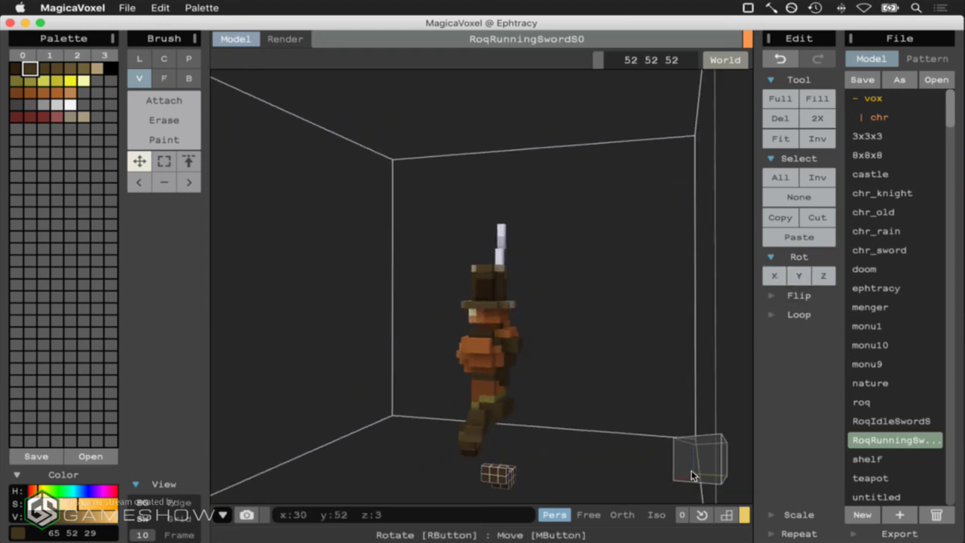
click(797, 279)
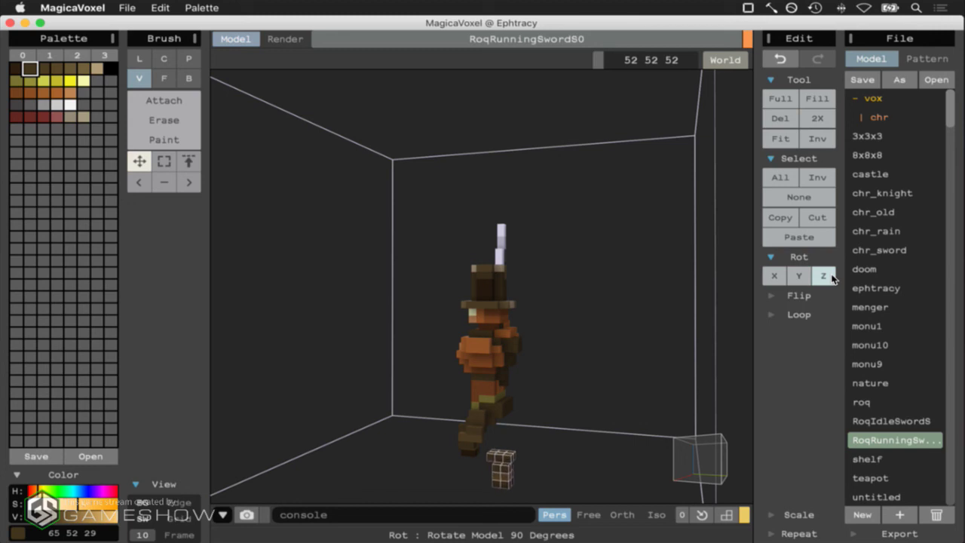
right_drag(688, 469, 722, 451)
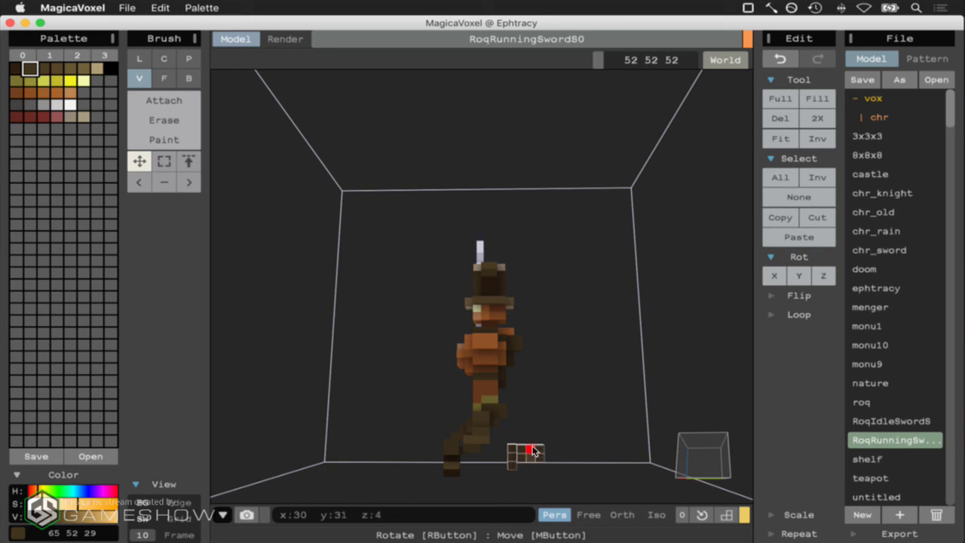
Position the rotated lower leg and foot voxels behind and below the thigh, checking alignment from the front, back and side
click(722, 461)
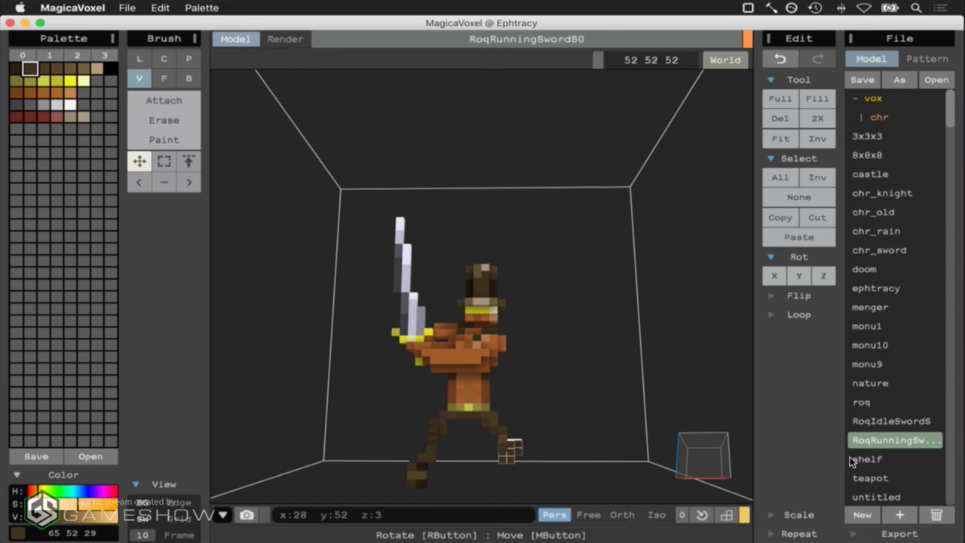
right_drag(723, 463, 578, 457)
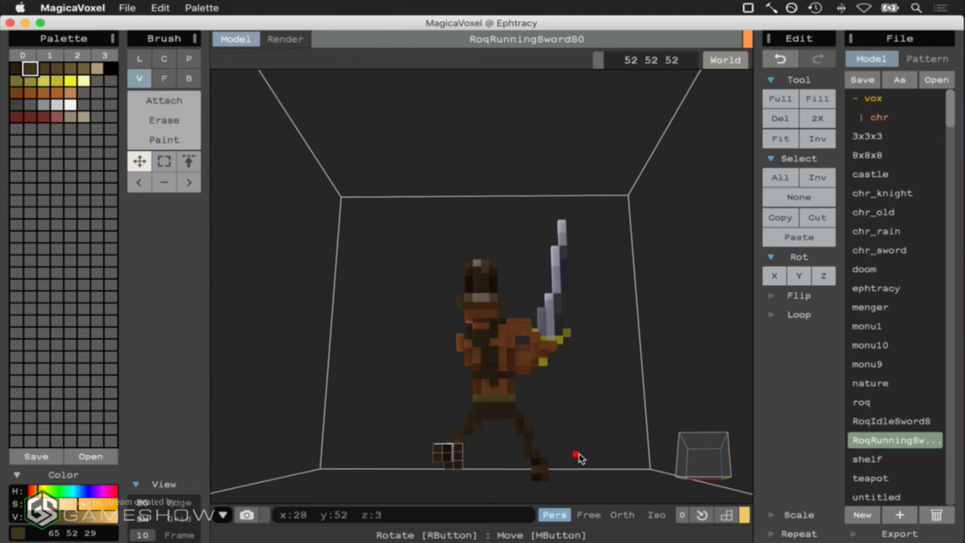
right_drag(578, 457, 470, 451)
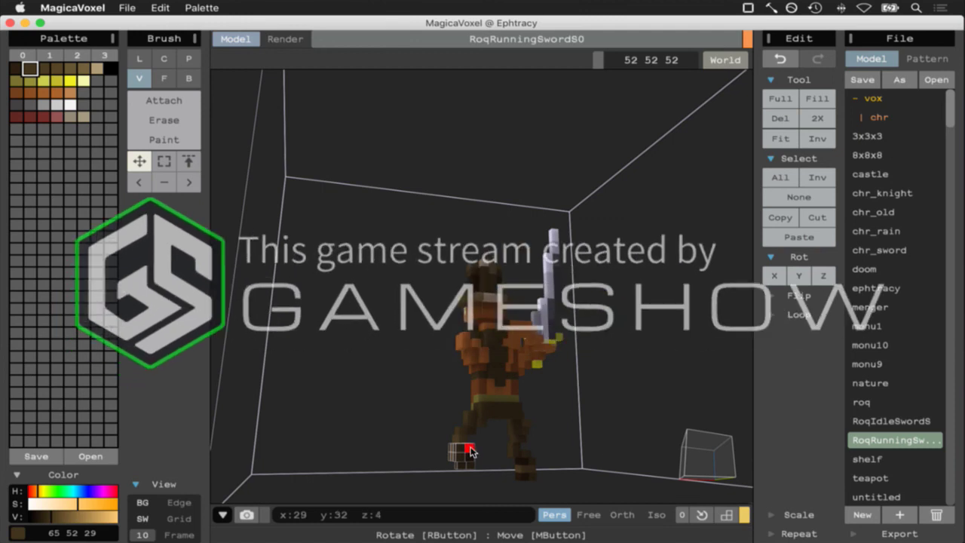
right_drag(625, 454, 705, 457)
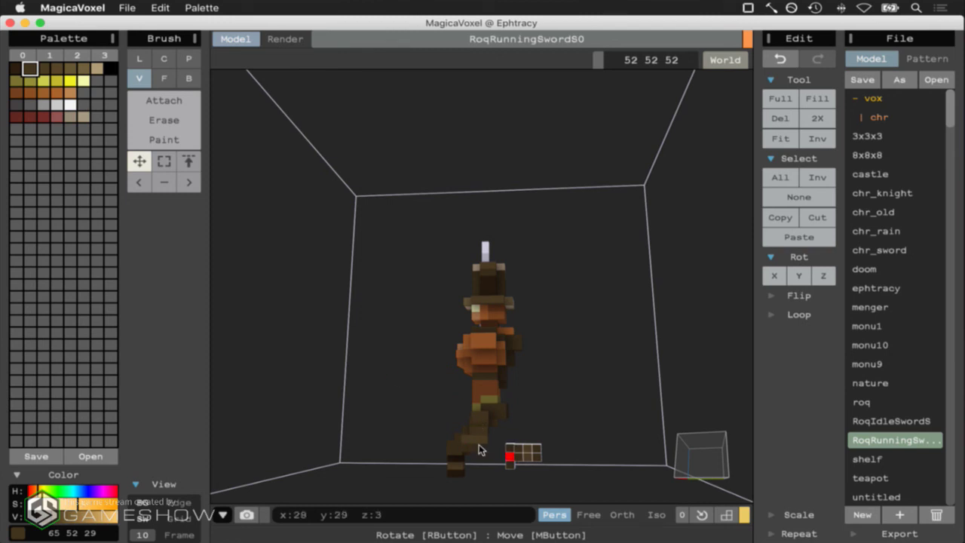
right_drag(695, 456, 733, 464)
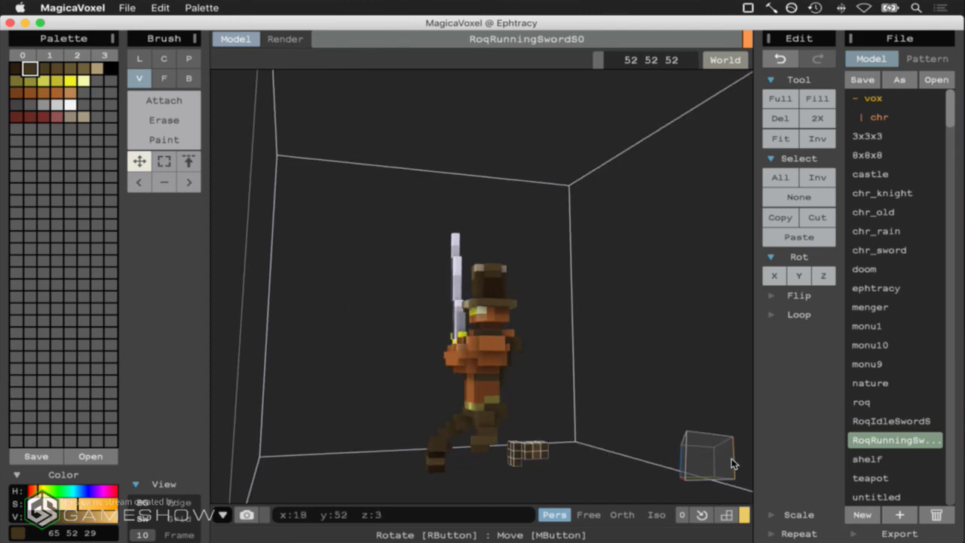
Erase the leftover voxels at the lower end of the rear leg's thigh and clear the selection on the foot
click(164, 122)
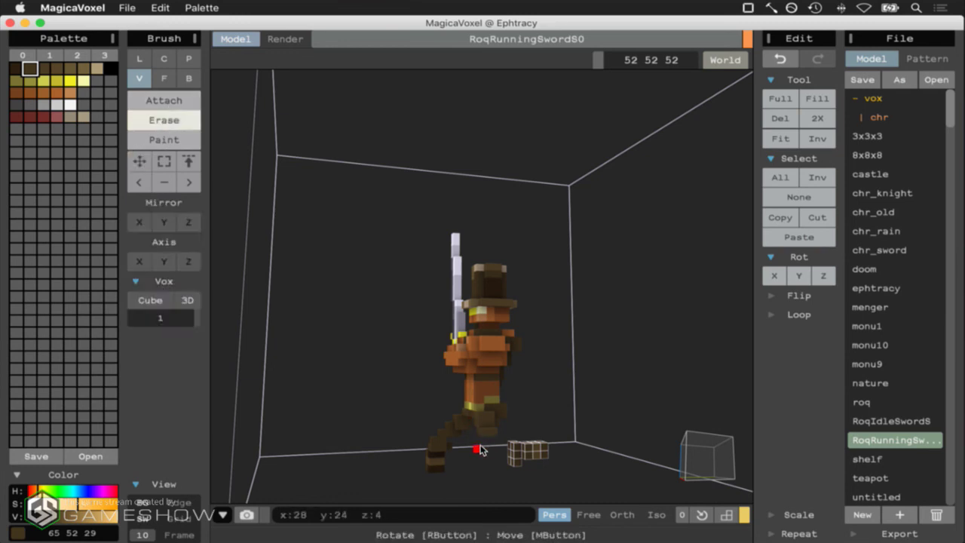
right_drag(699, 476, 627, 463)
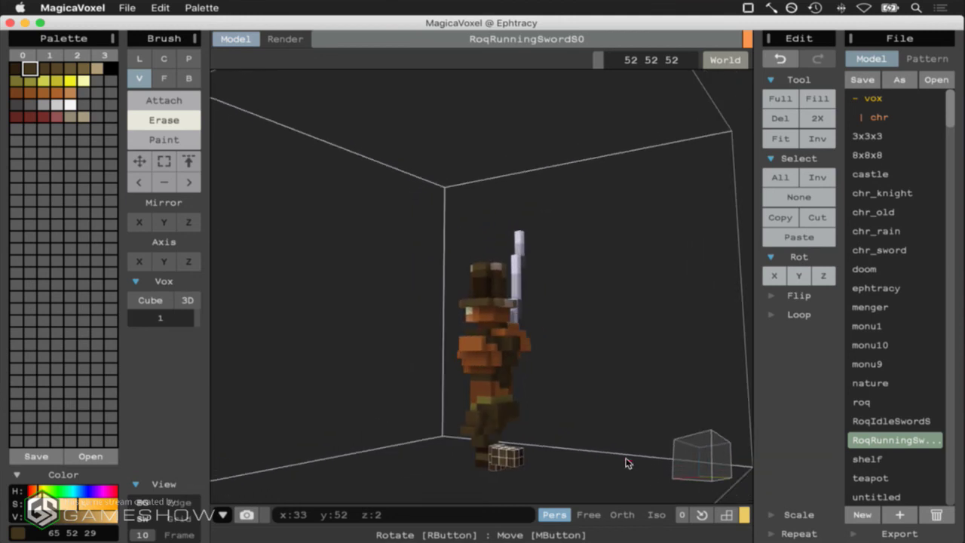
click(799, 198)
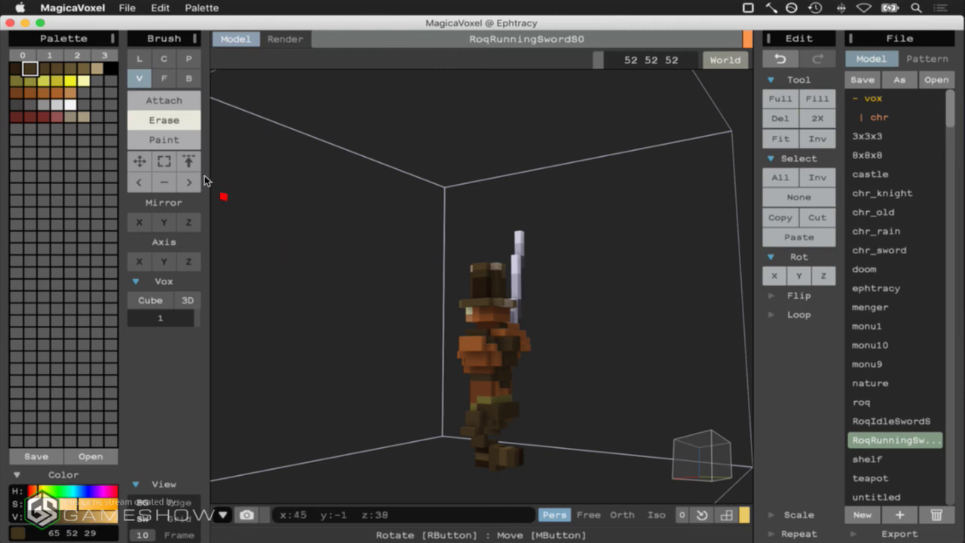
Pick the brown with RGB 75, 60, 34 from the leg and attach voxels joining the rear thigh to its lower leg
click(140, 185)
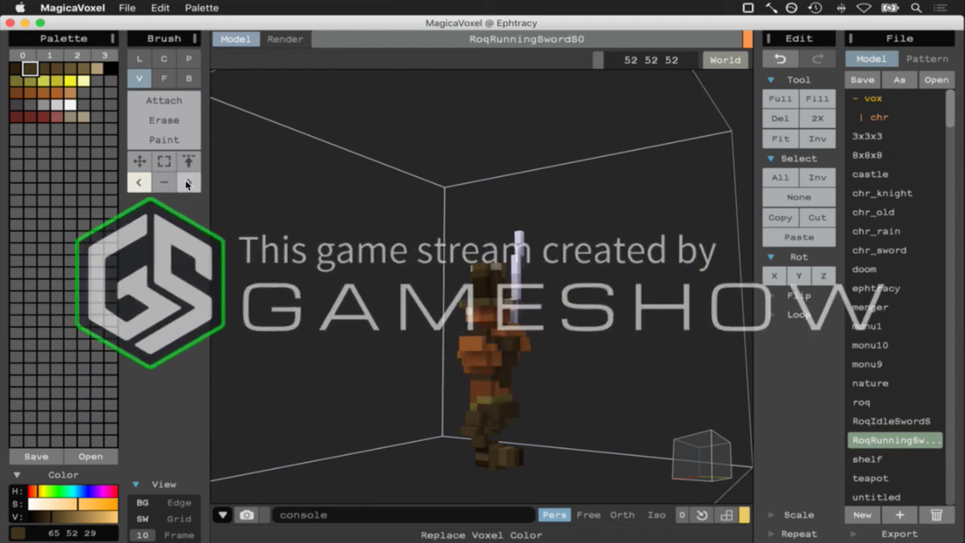
click(476, 434)
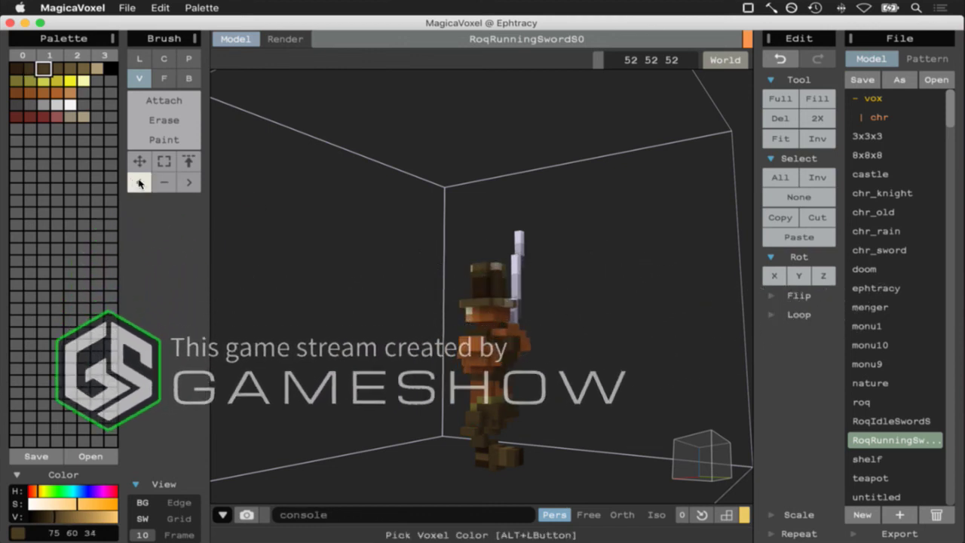
click(162, 100)
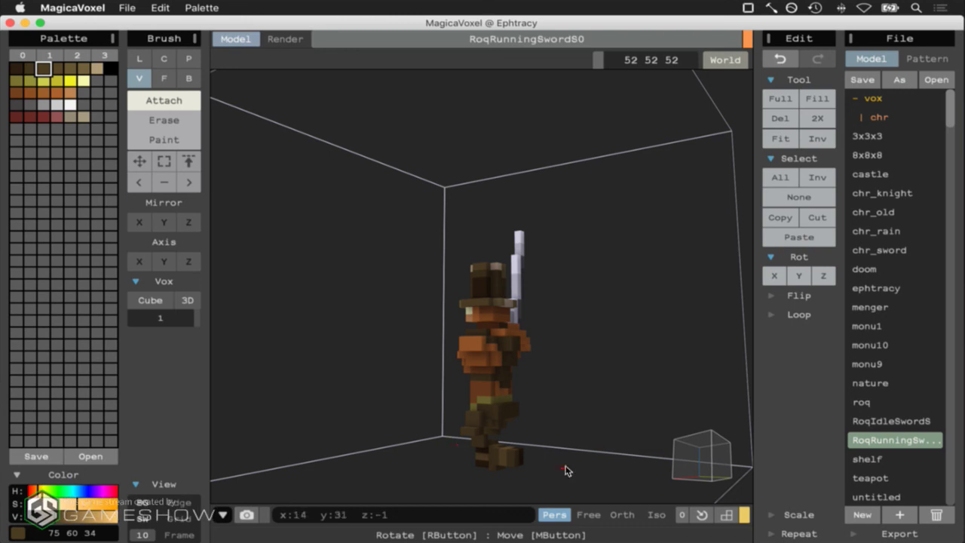
right_drag(698, 467, 652, 478)
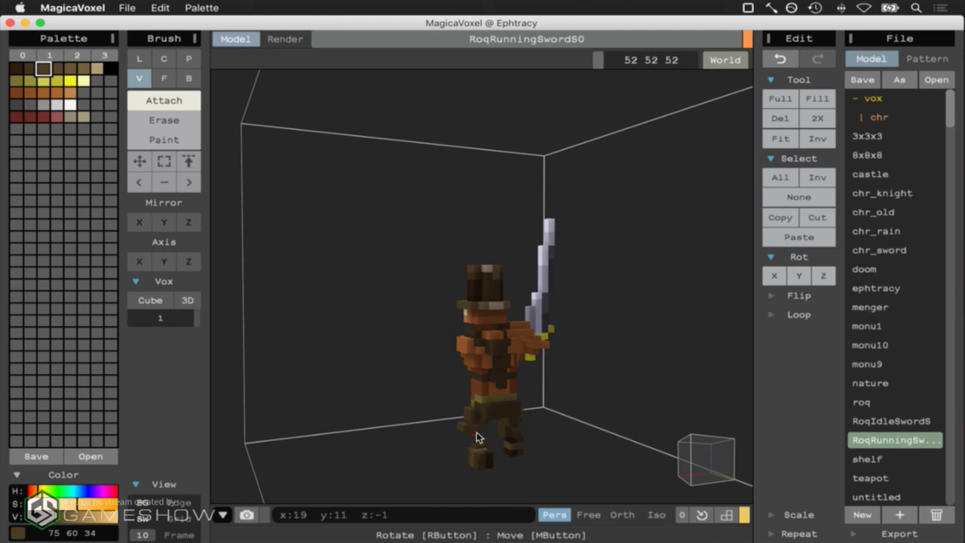
right_drag(650, 461, 773, 398)
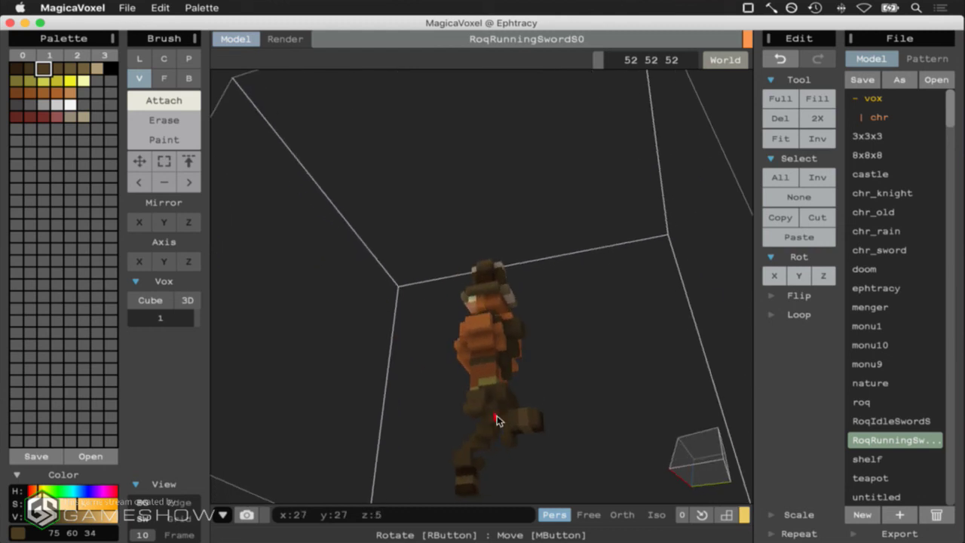
right_drag(665, 460, 339, 486)
right_drag(735, 456, 603, 482)
Erase the excess voxels around the rear leg's knee and check the pose from the front
click(163, 120)
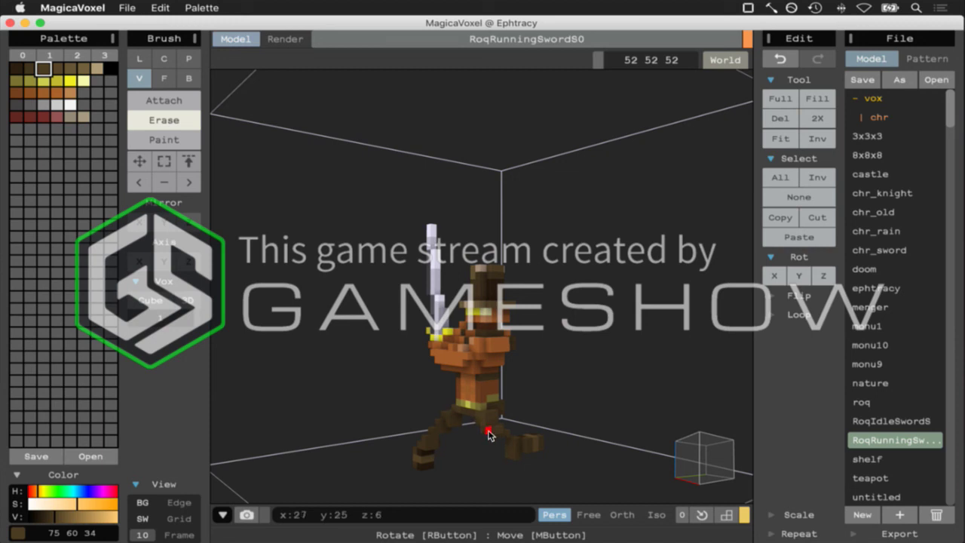
right_drag(674, 452, 760, 443)
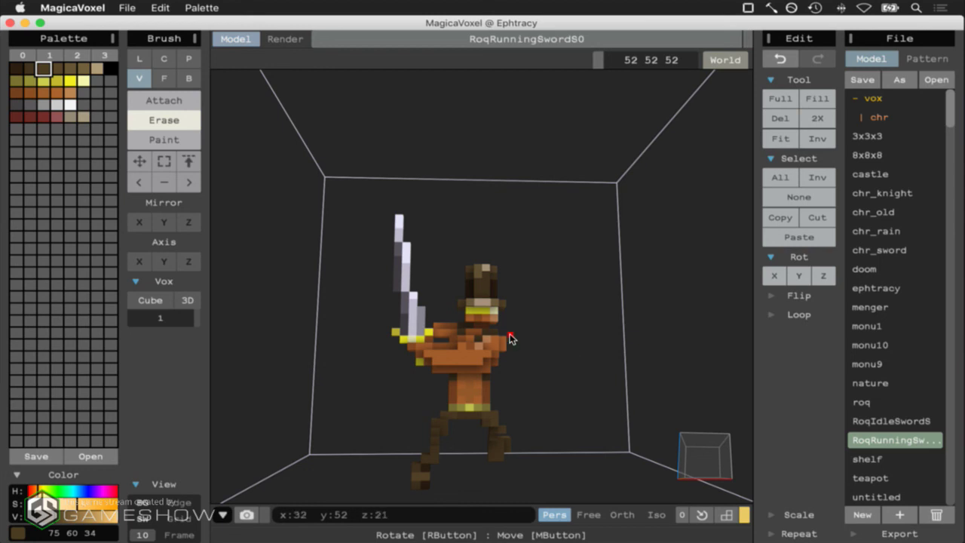
click(693, 454)
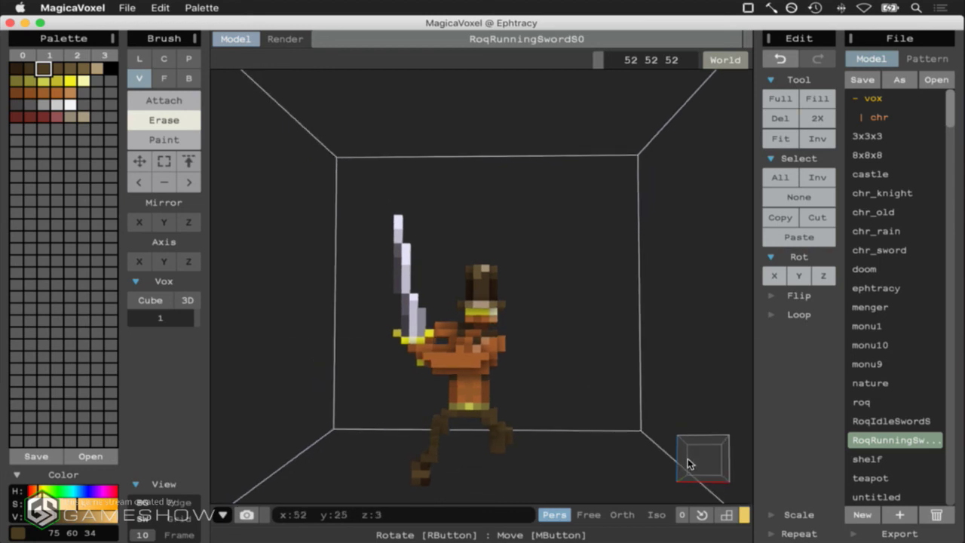
Switch to Photoshop, compare frames 1, 2 and 3 of the running sprite's timeline, and return to MagicaVoxel
key(super+Tab)
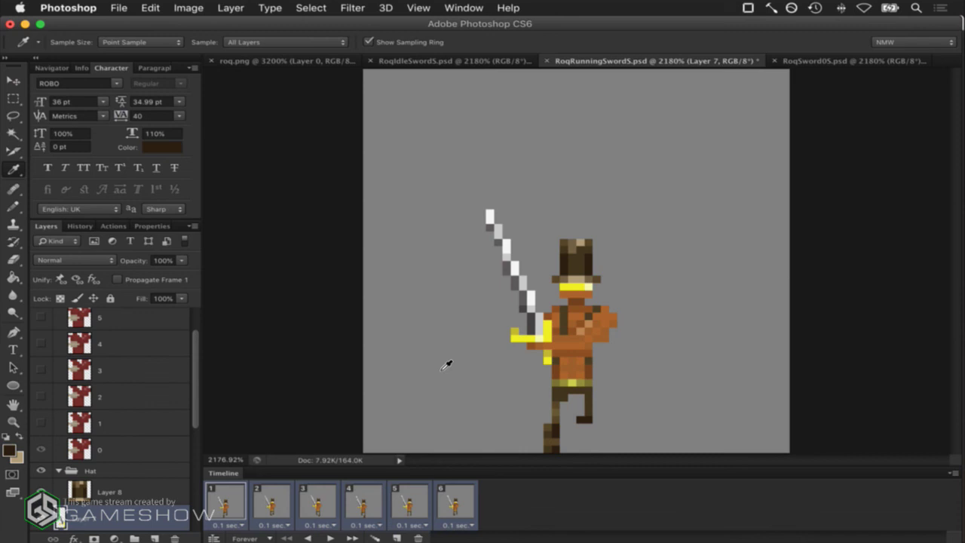
click(226, 503)
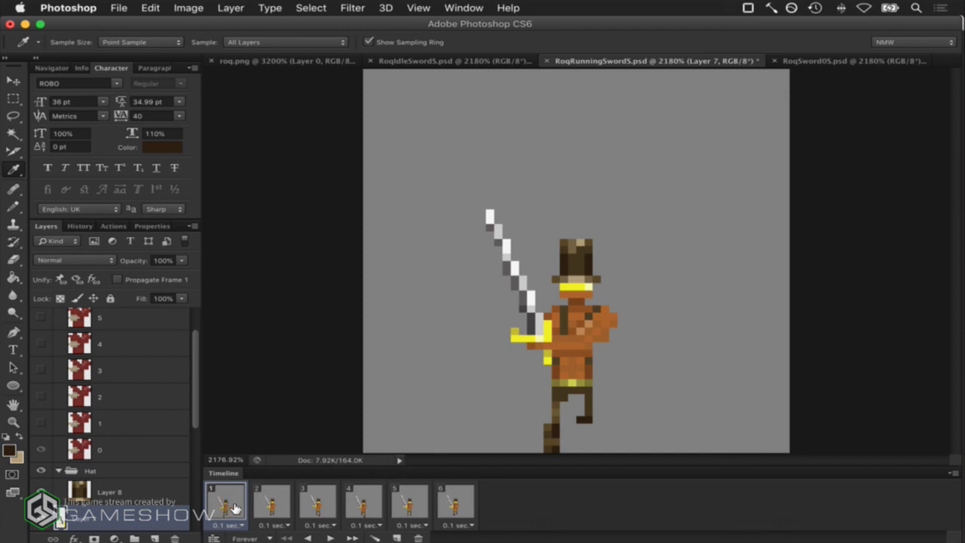
click(286, 507)
click(316, 507)
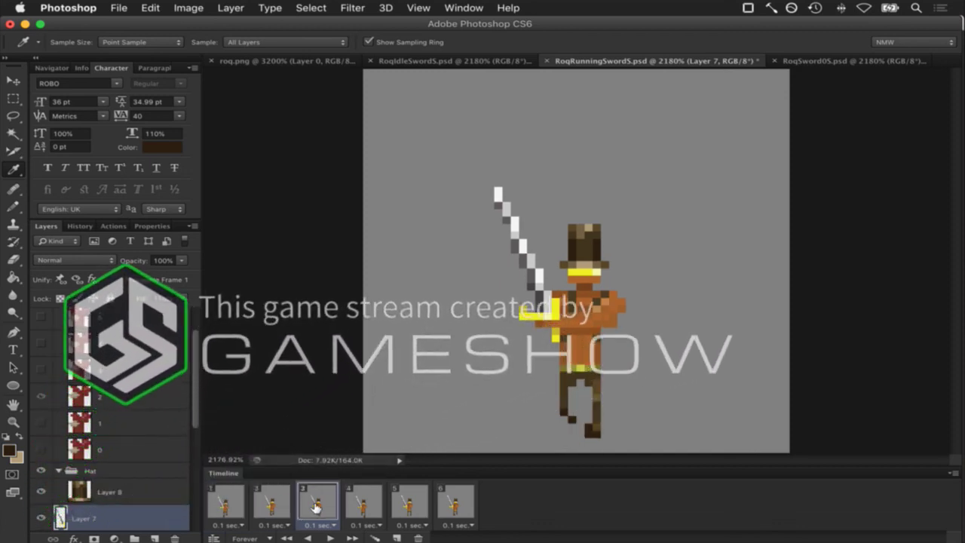
click(272, 507)
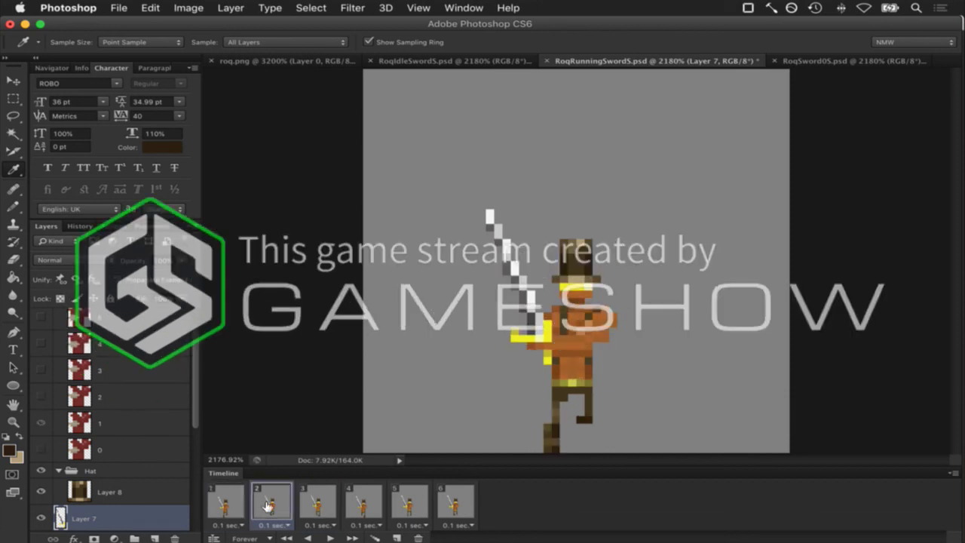
click(208, 506)
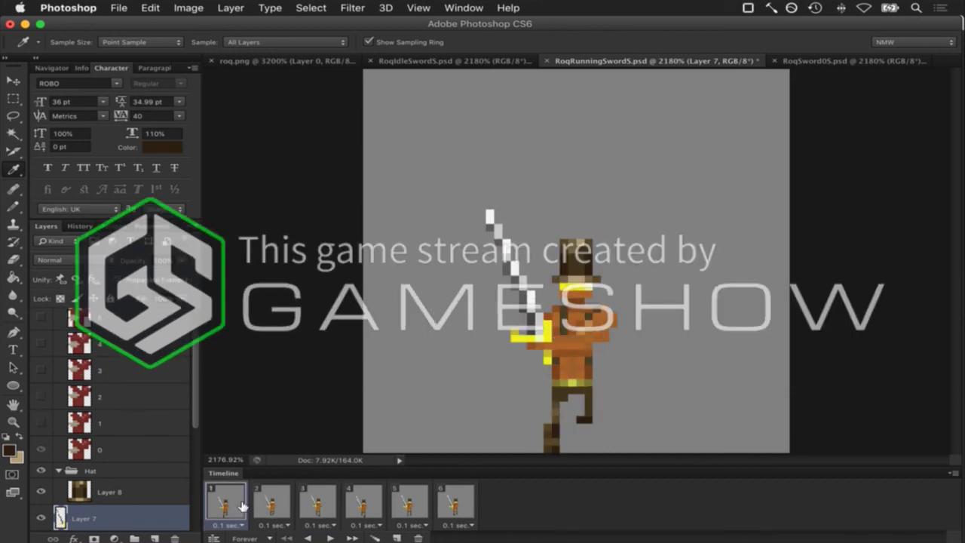
click(271, 503)
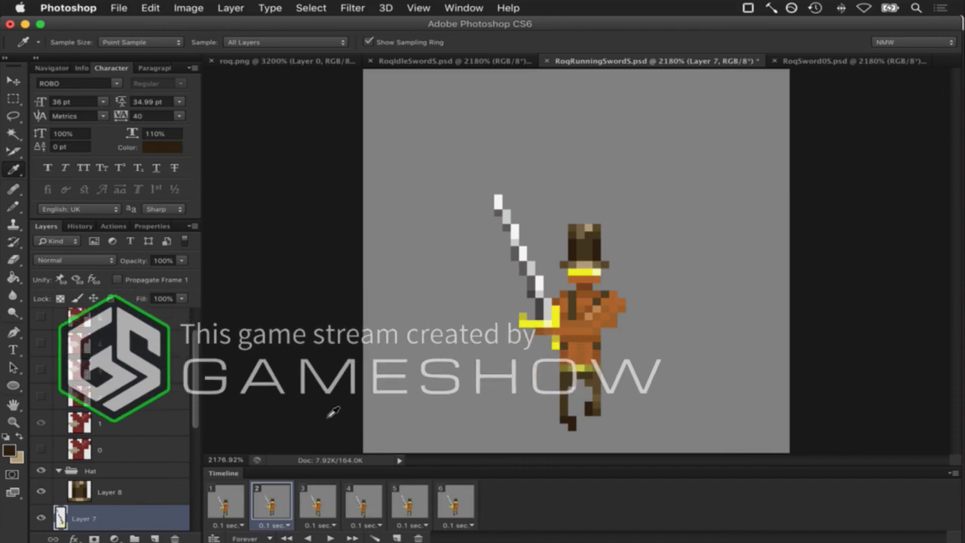
key(super+Tab)
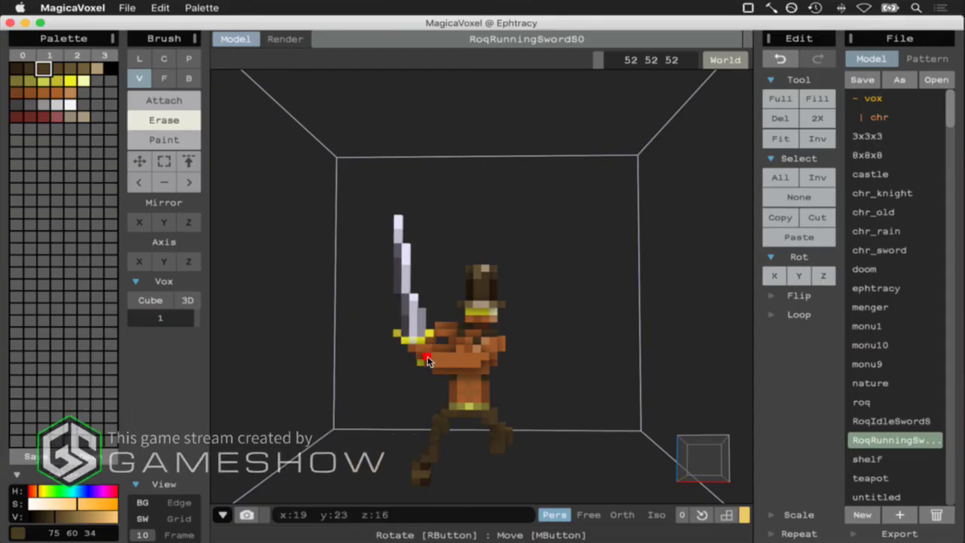
Select the raised orange voxels of the sword-side upper arm from the back and move them down onto the lower arm
right_drag(681, 446, 401, 452)
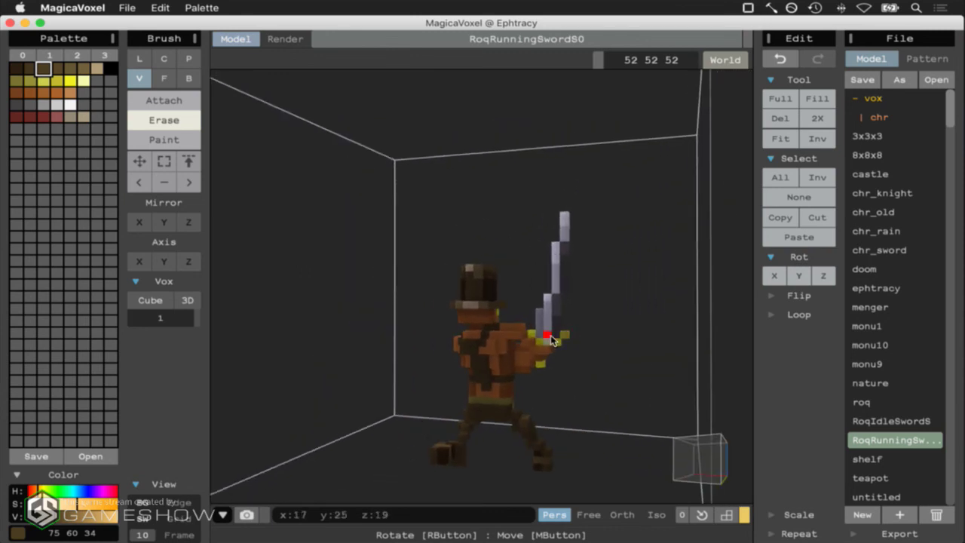
click(705, 449)
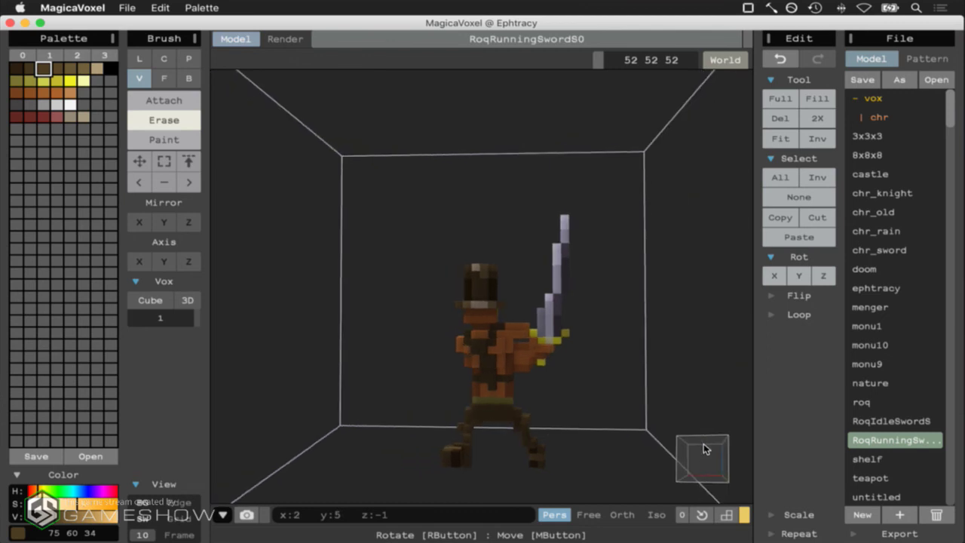
key(s)
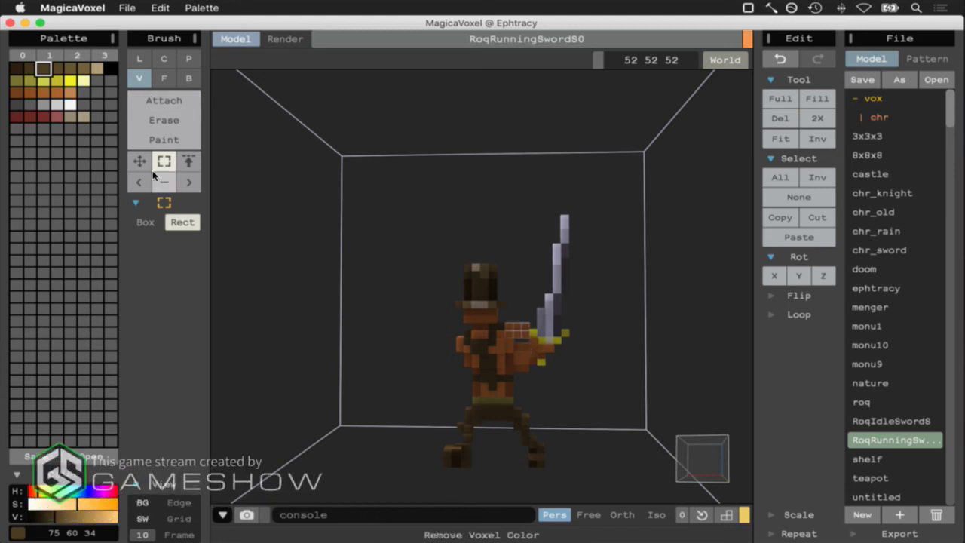
key(m)
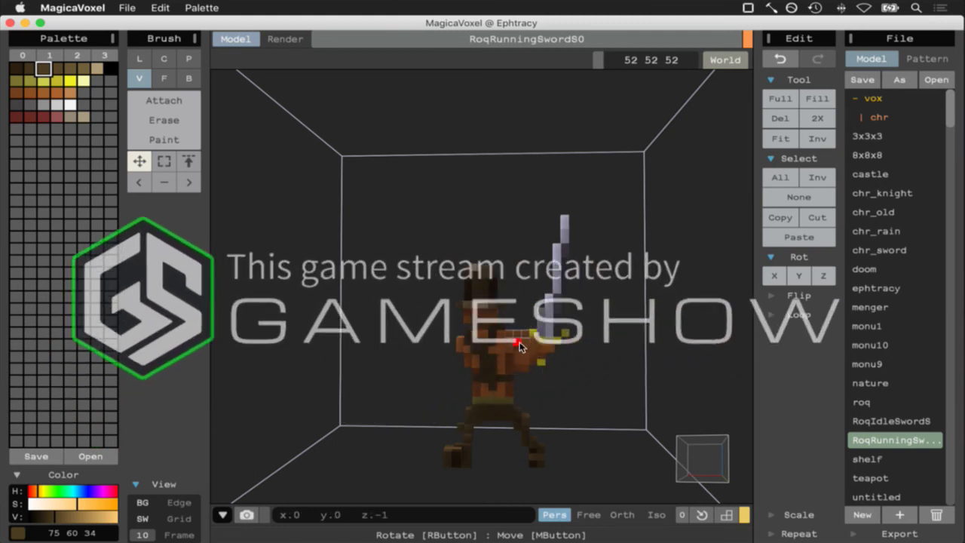
mouse_move(713, 471)
right_down()
mouse_move(425, 474)
mouse_move(582, 482)
mouse_move(633, 479)
mouse_move(682, 457)
mouse_move(706, 461)
right_up()
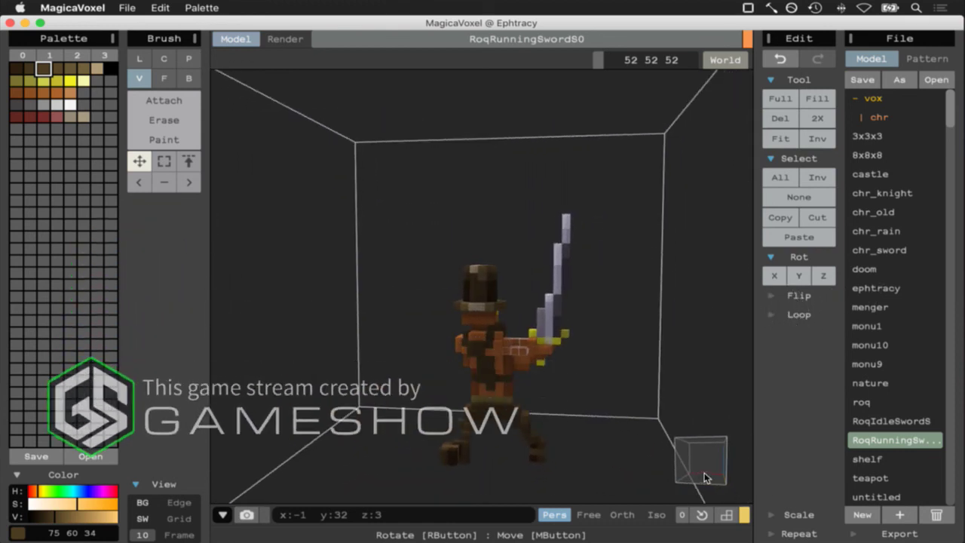
right_drag(697, 505, 619, 507)
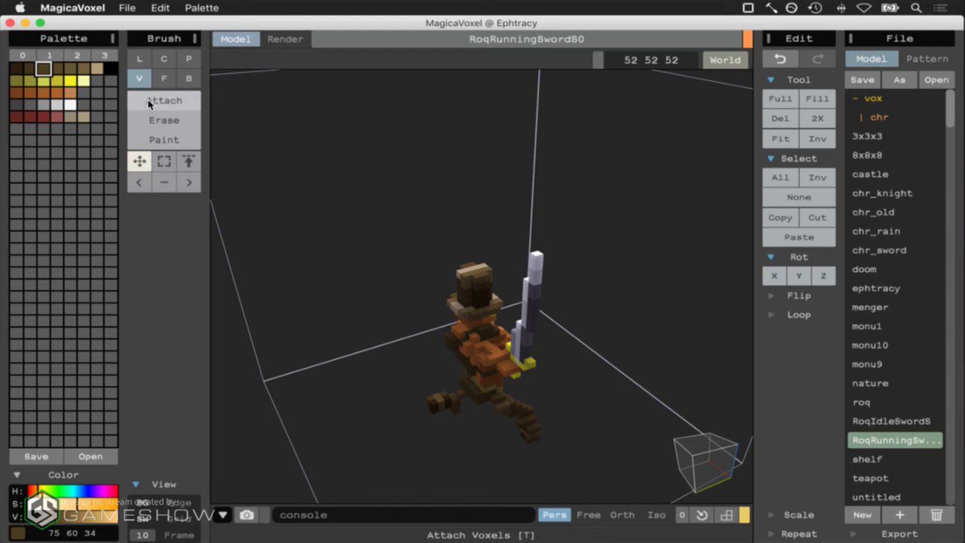
Pick the orange with RGB 172, 99, 43 from the sword-side arm for attaching voxels and check the arm from the back and front
click(136, 183)
click(484, 356)
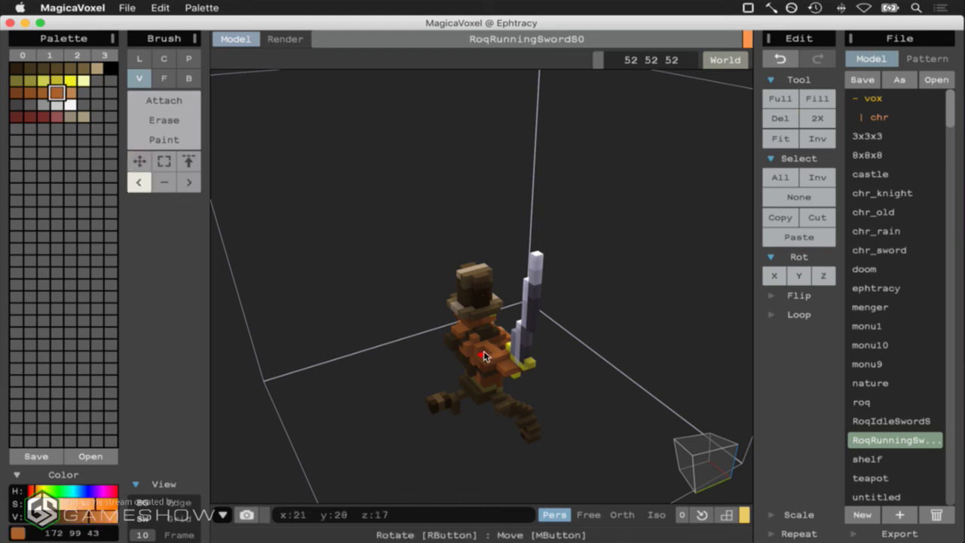
click(164, 100)
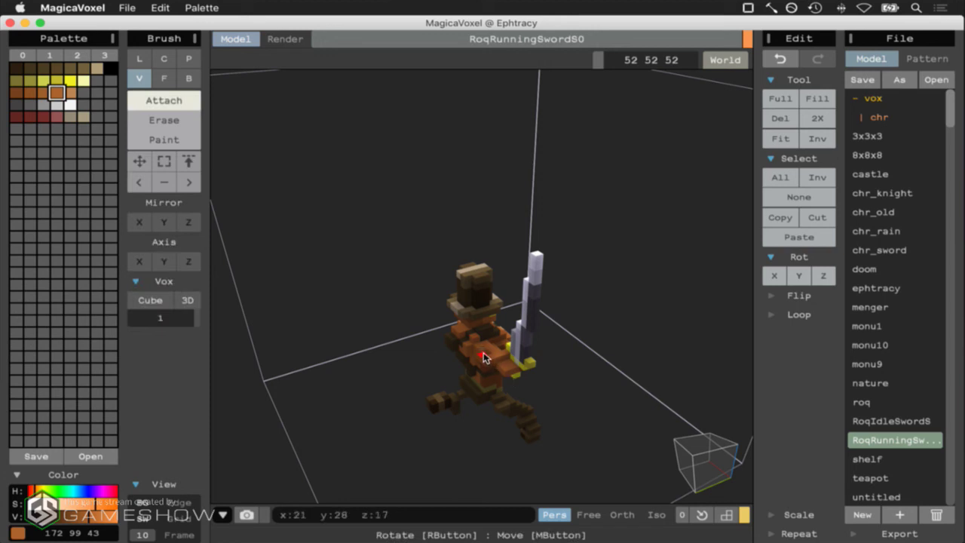
right_drag(695, 471, 757, 443)
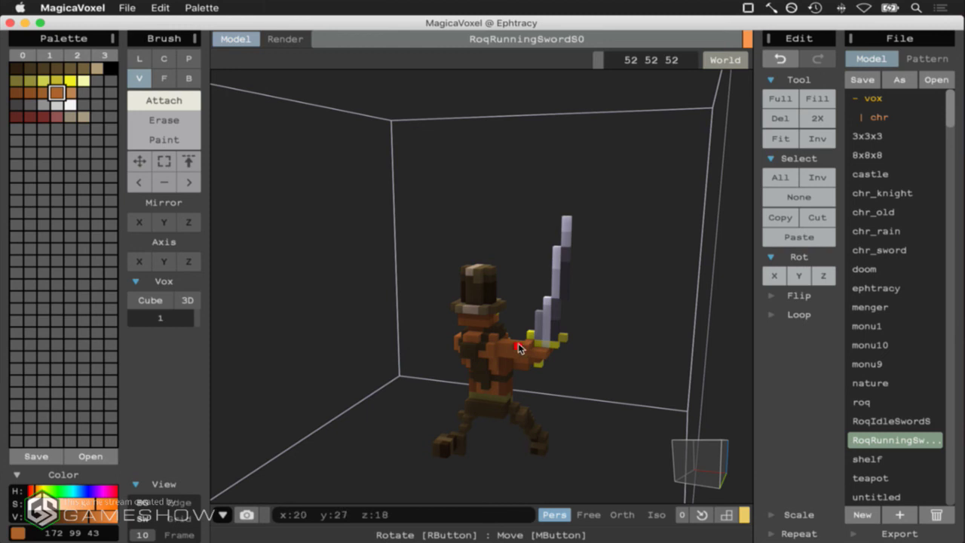
mouse_move(716, 456)
right_down()
mouse_move(556, 459)
mouse_move(482, 441)
mouse_move(709, 452)
mouse_move(749, 465)
mouse_move(743, 435)
mouse_move(710, 459)
mouse_move(690, 448)
right_up()
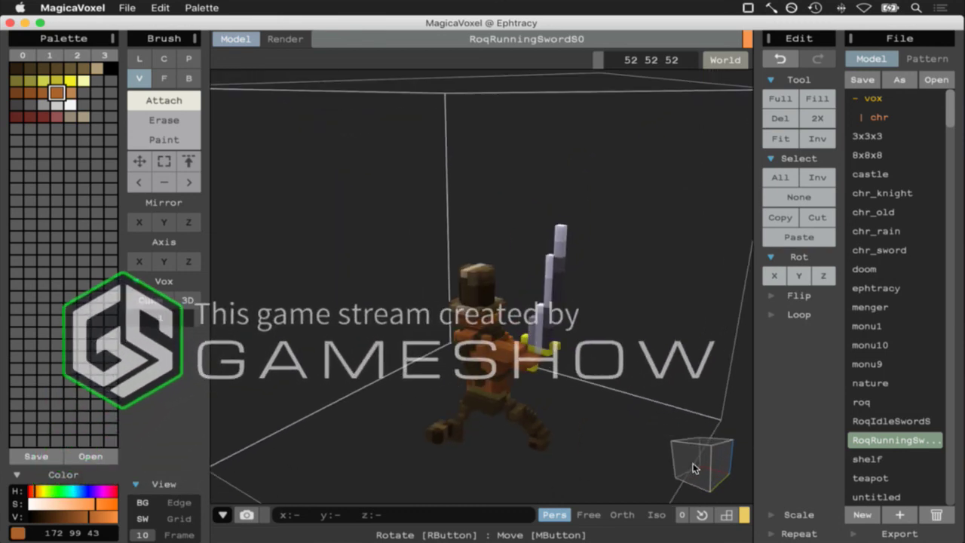
click(185, 120)
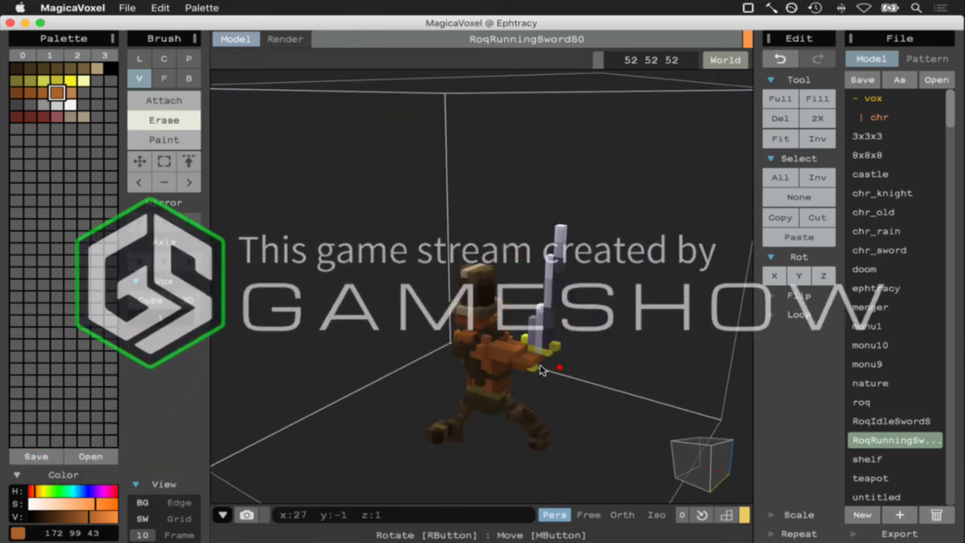
right_drag(681, 450, 377, 417)
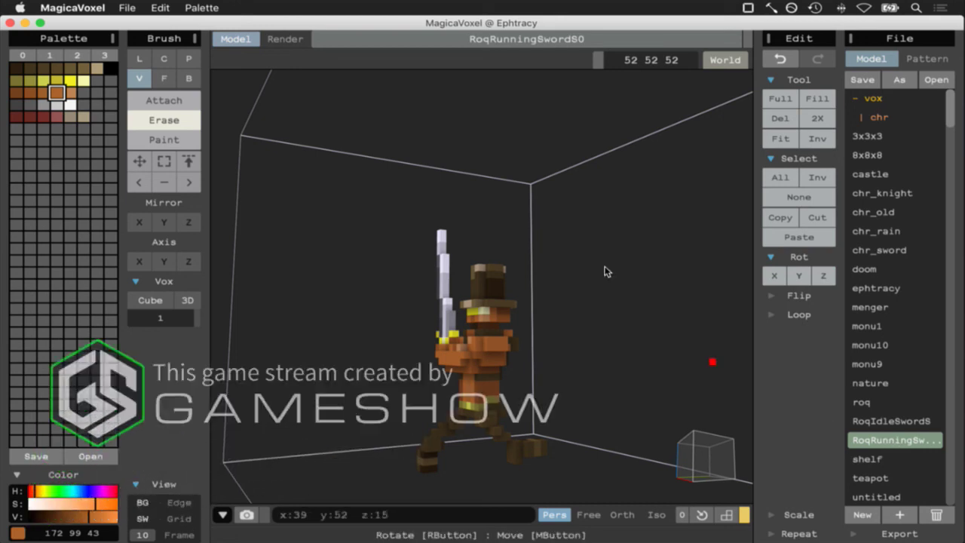
Save a copy of the model as RoqRunningSwordS1.vox in the vox folder
click(127, 8)
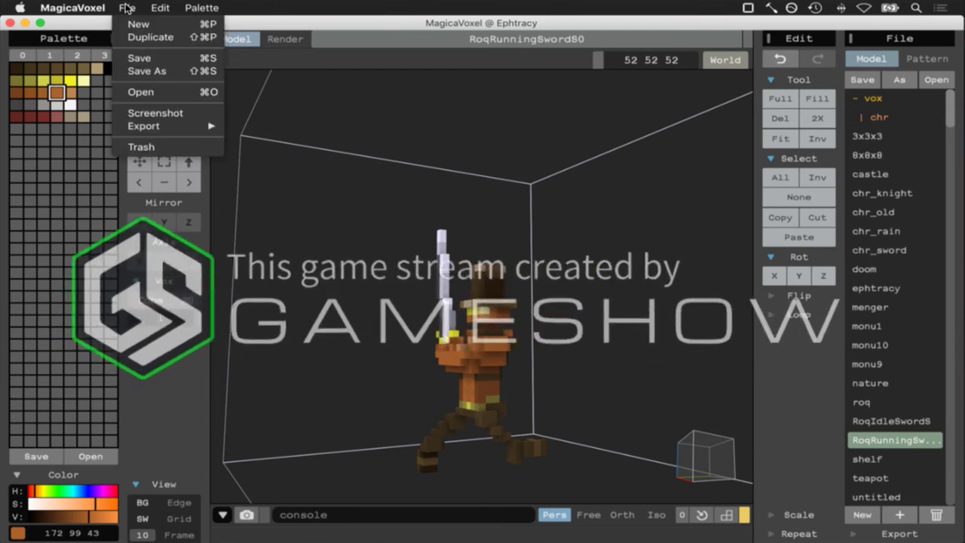
click(158, 71)
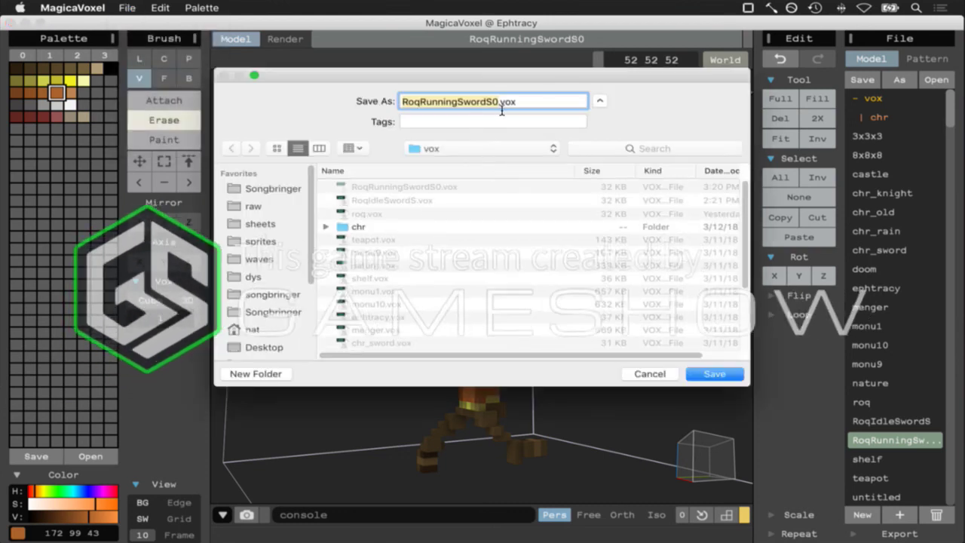
click(500, 105)
key(BackSpace)
text(1)
key(Return)
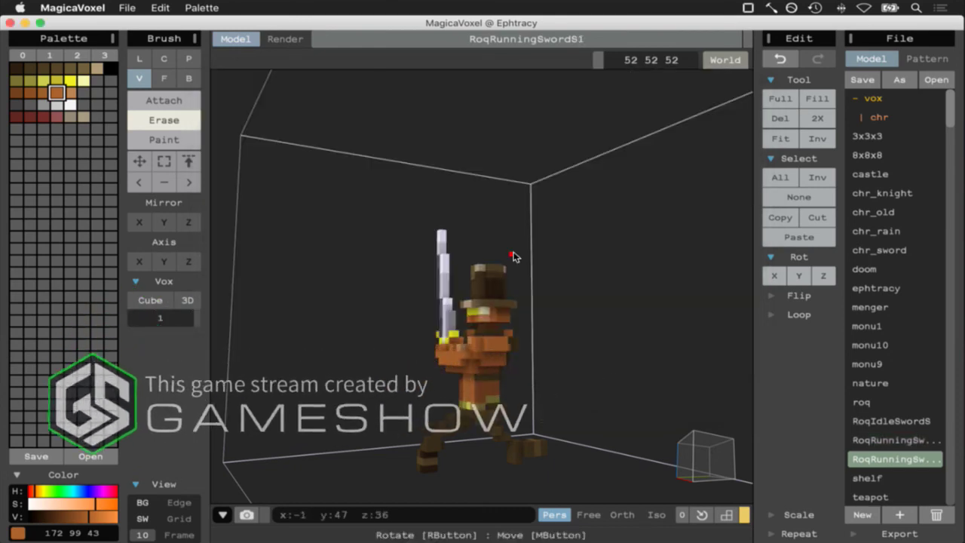
Switch to Photoshop, compare frames 1, 2 and 3 of RoqRunningSwordS.psd, and return to MagicaVoxel
key(super+Tab)
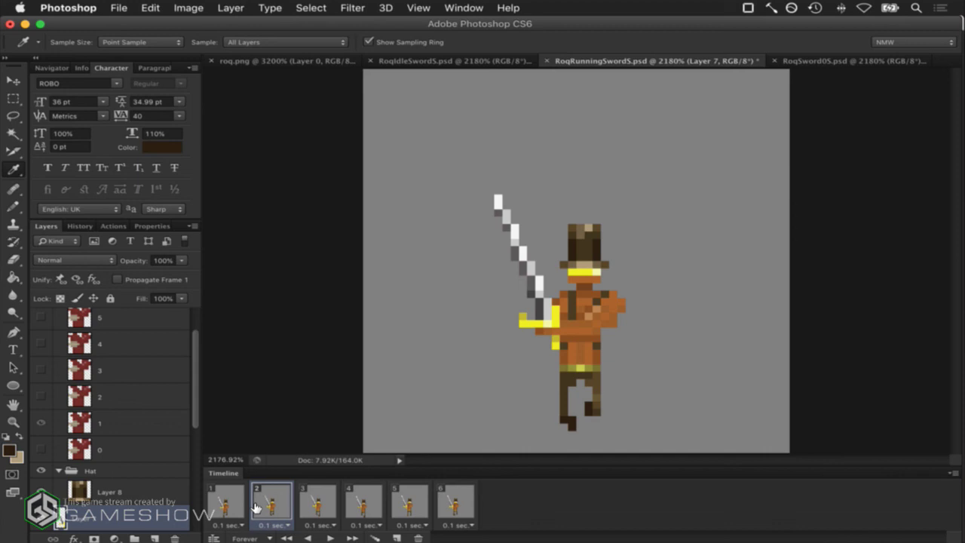
click(231, 504)
click(266, 504)
click(238, 495)
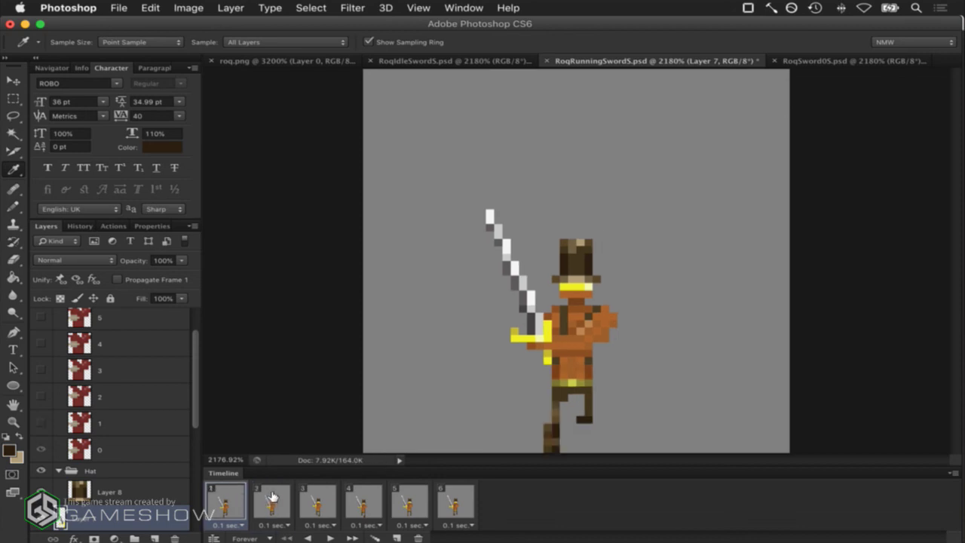
click(273, 496)
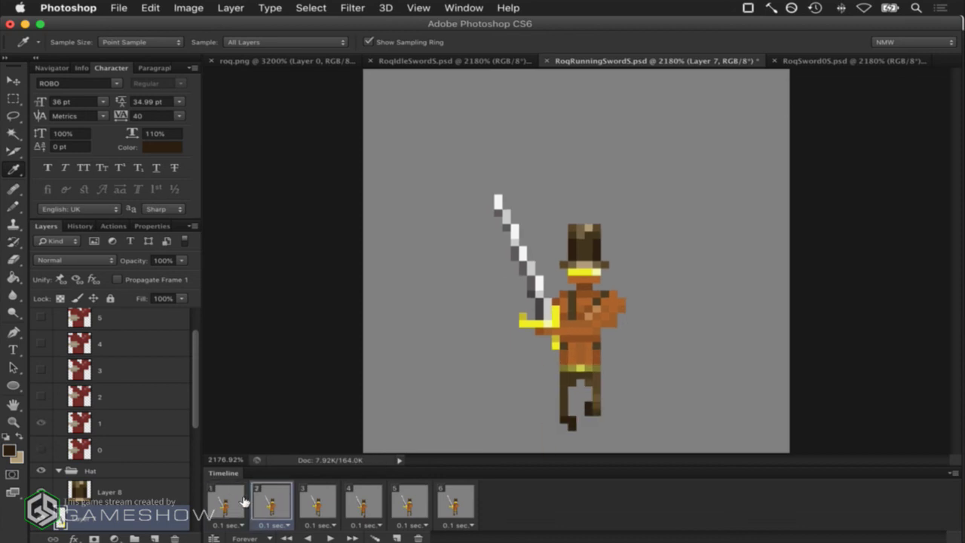
click(243, 502)
click(269, 505)
click(315, 502)
click(274, 501)
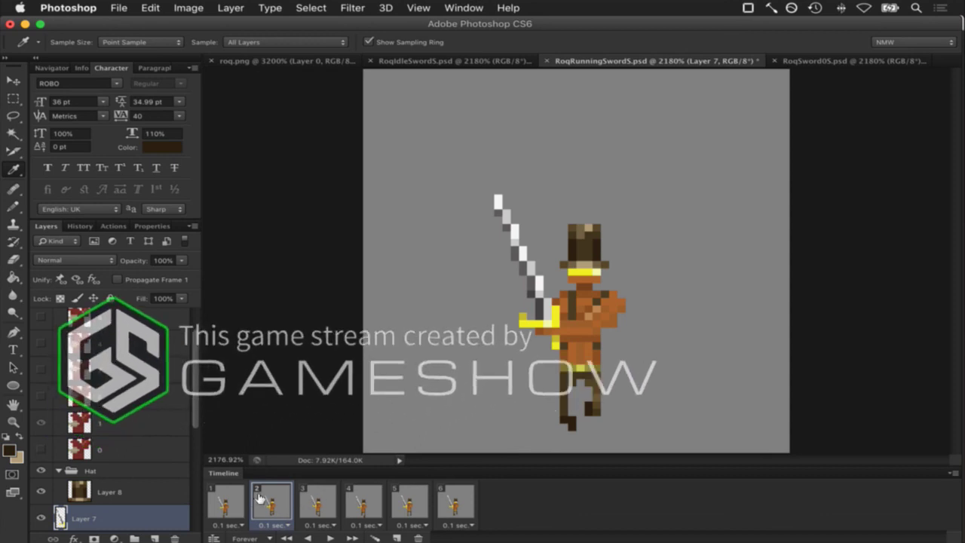
click(226, 501)
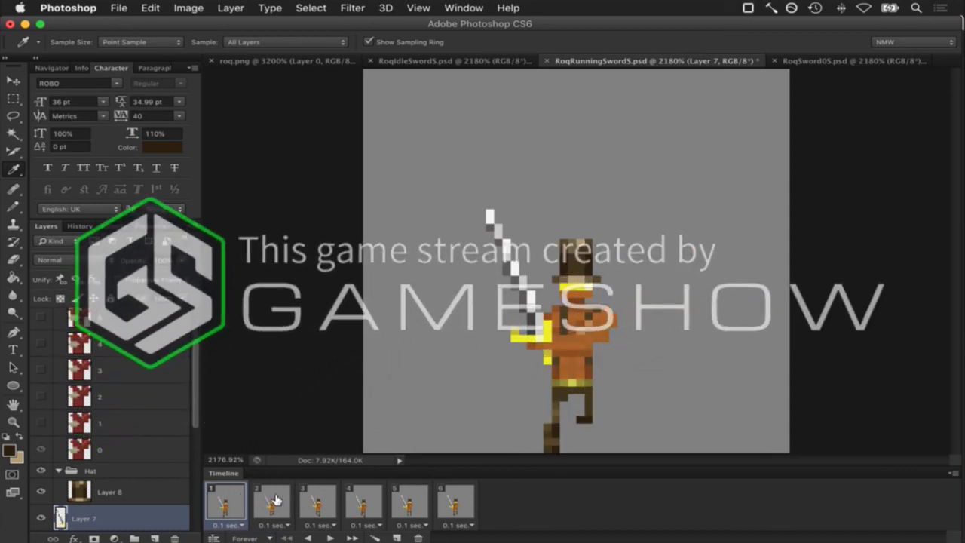
click(274, 500)
key(super+Tab)
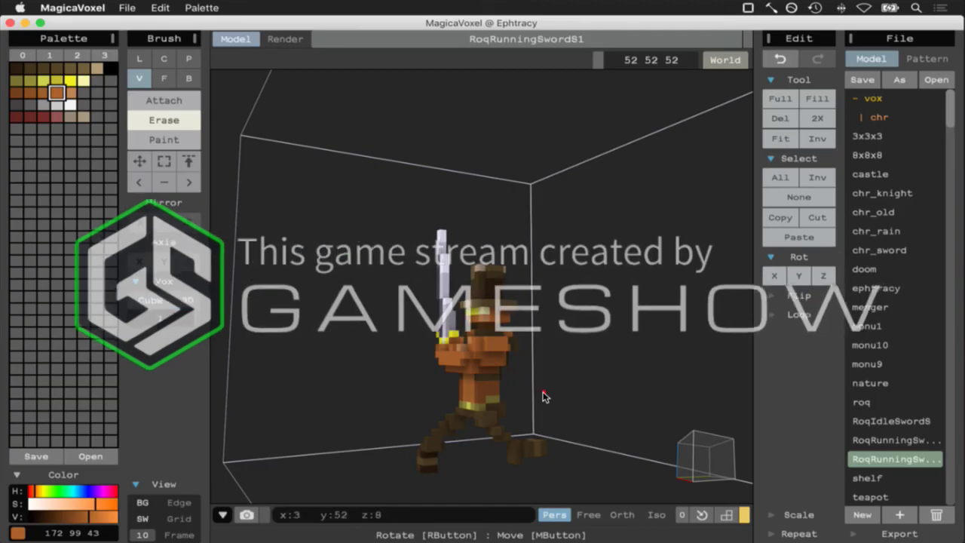
Select the whole model, move it up two voxels in the front view, and clear the selection
right_drag(545, 394, 774, 457)
right_drag(797, 395, 797, 439)
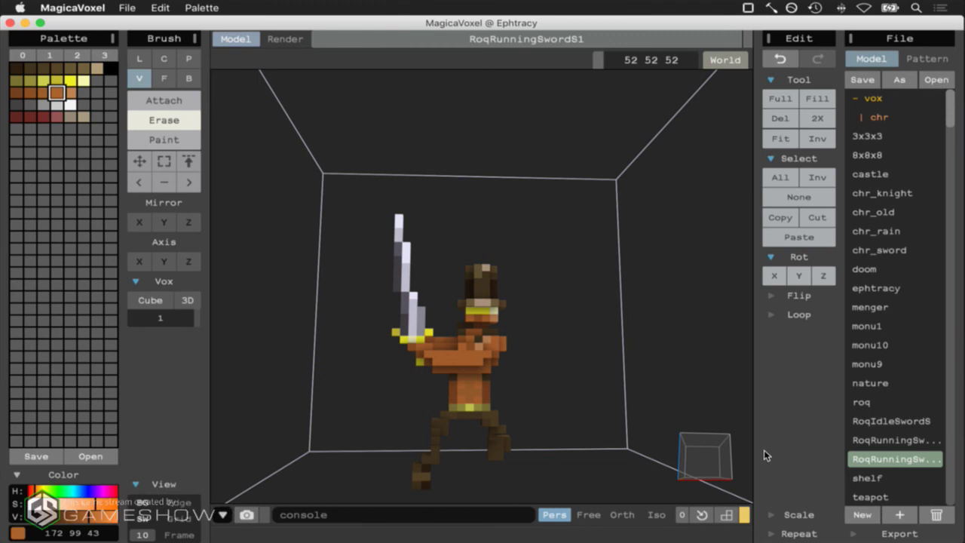
right_drag(724, 459, 405, 231)
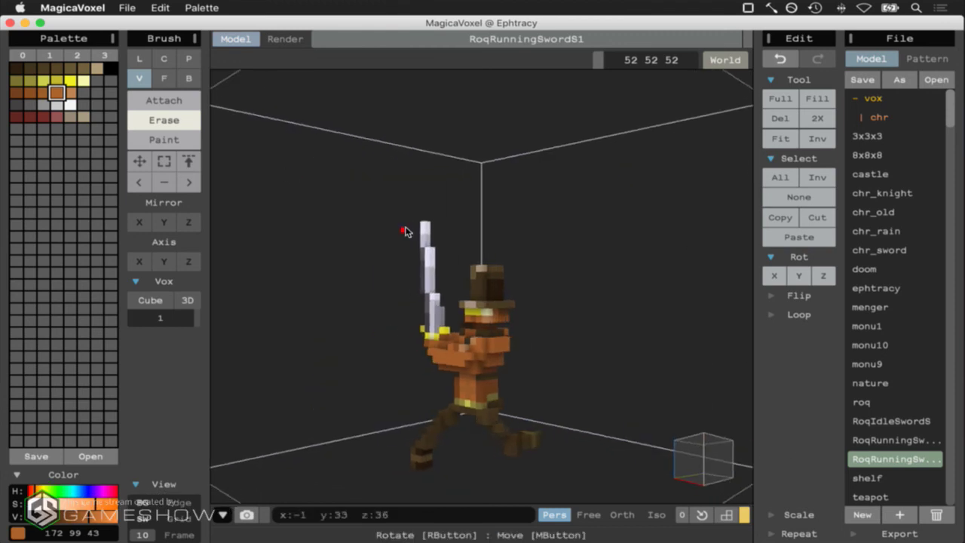
right_drag(693, 459, 762, 453)
click(781, 177)
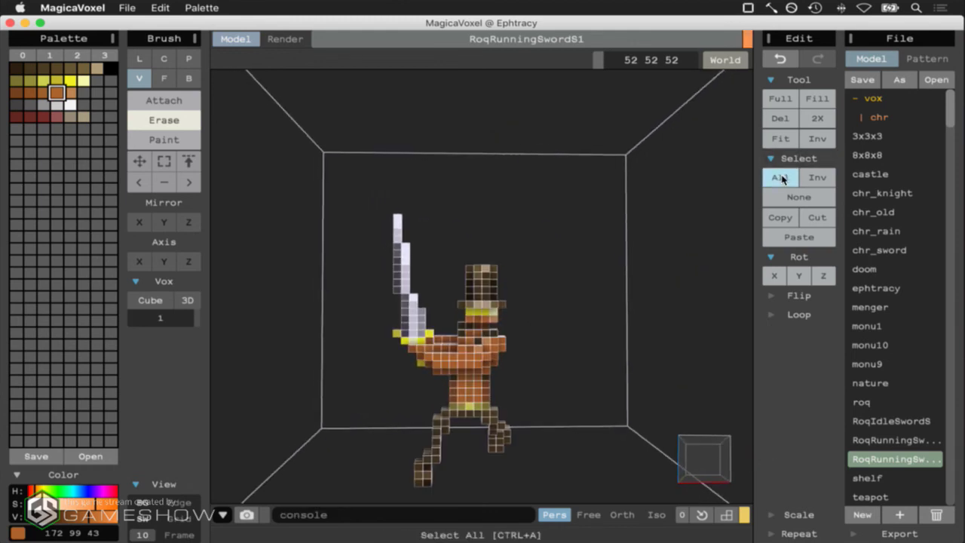
click(145, 164)
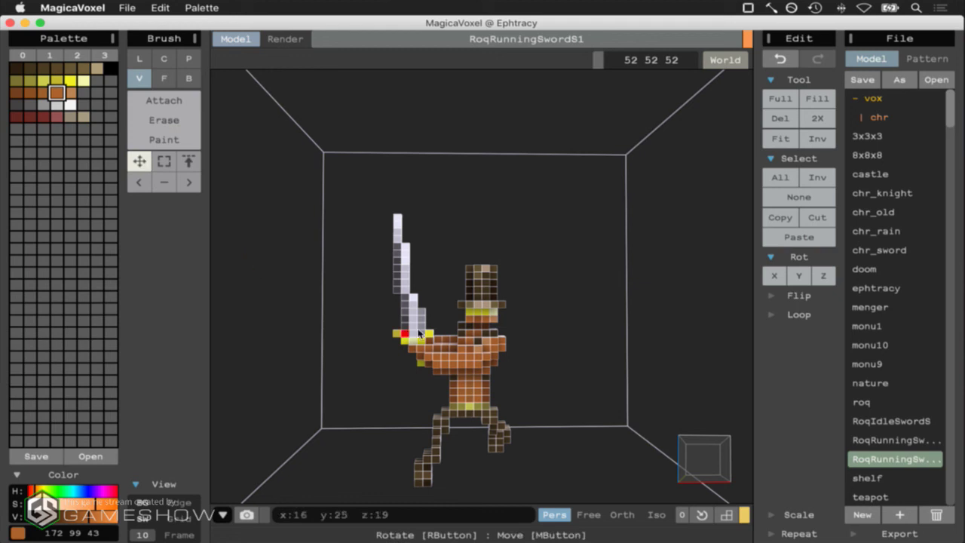
key(Up)
key(Up)
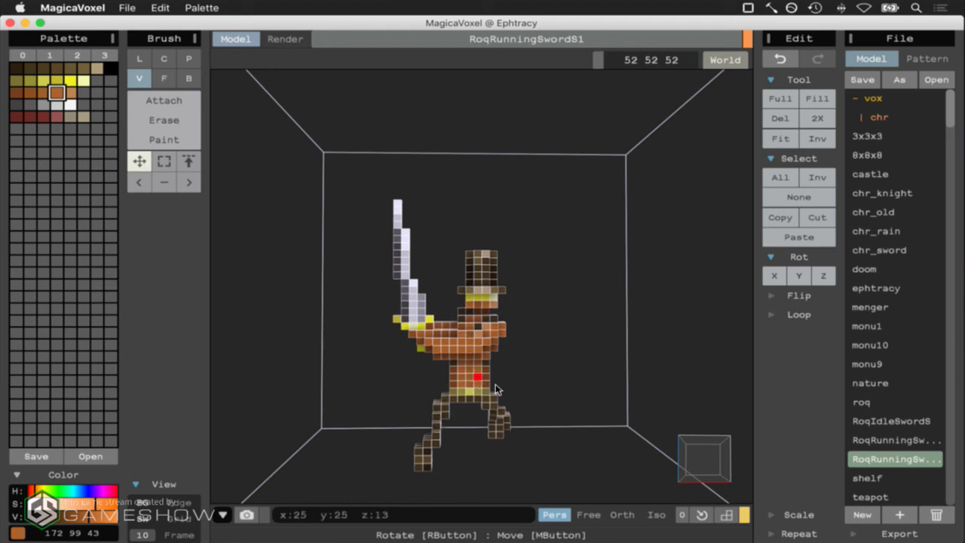
click(788, 202)
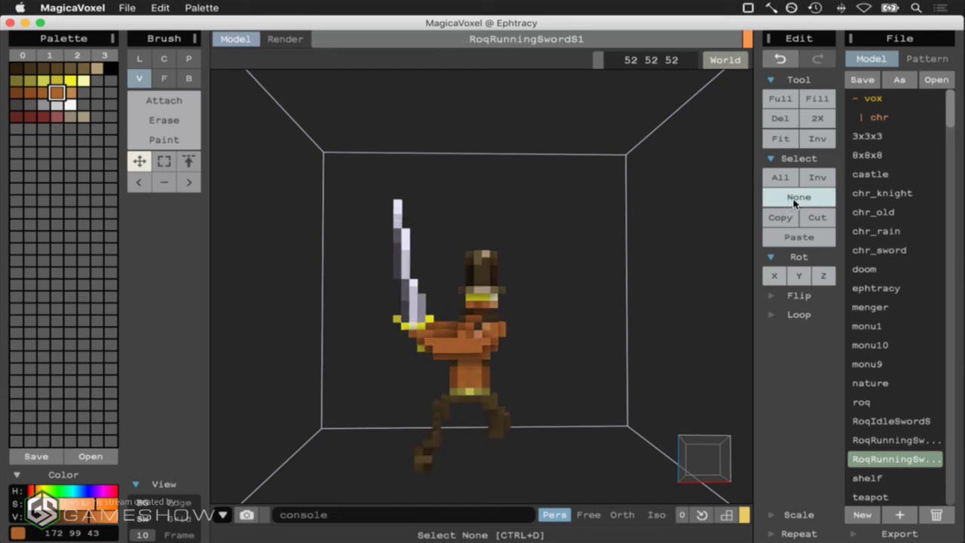
Switch to Photoshop, compare the leg poses in frames 1 and 2, and view the model from the side in MagicaVoxel
key(super+Tab)
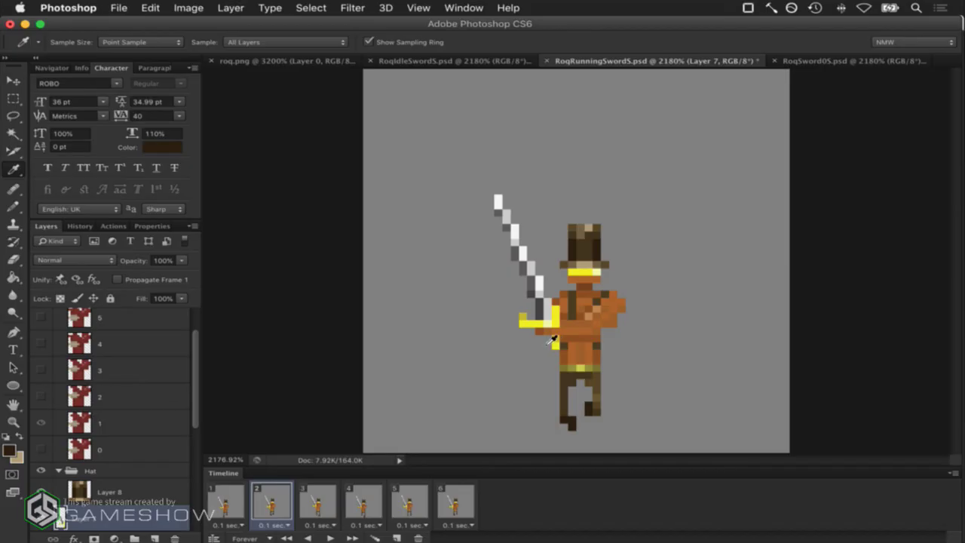
click(226, 501)
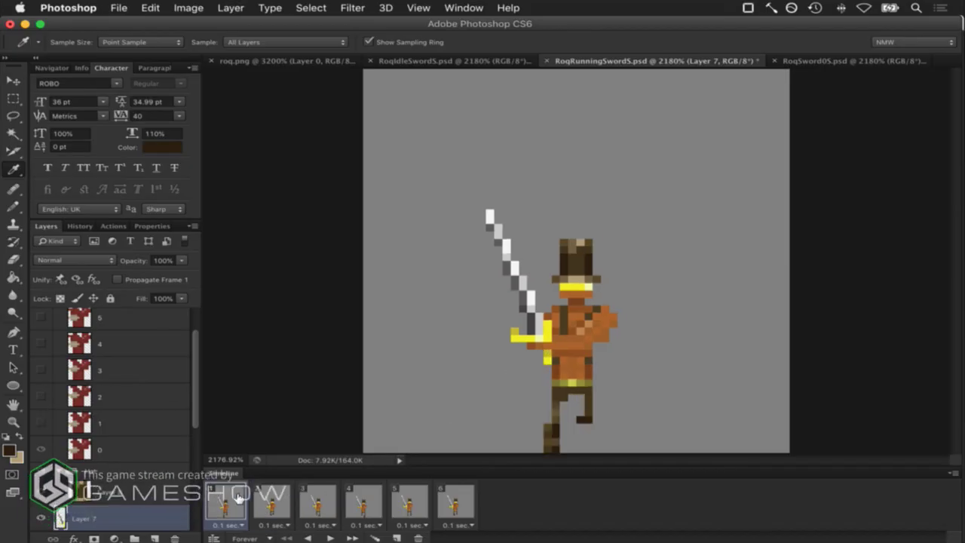
click(275, 494)
key(Left)
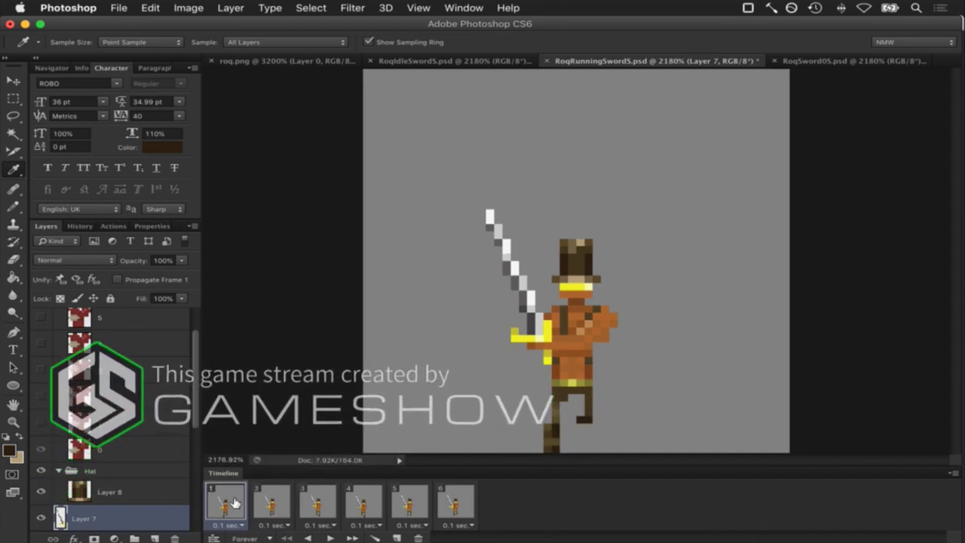
click(276, 498)
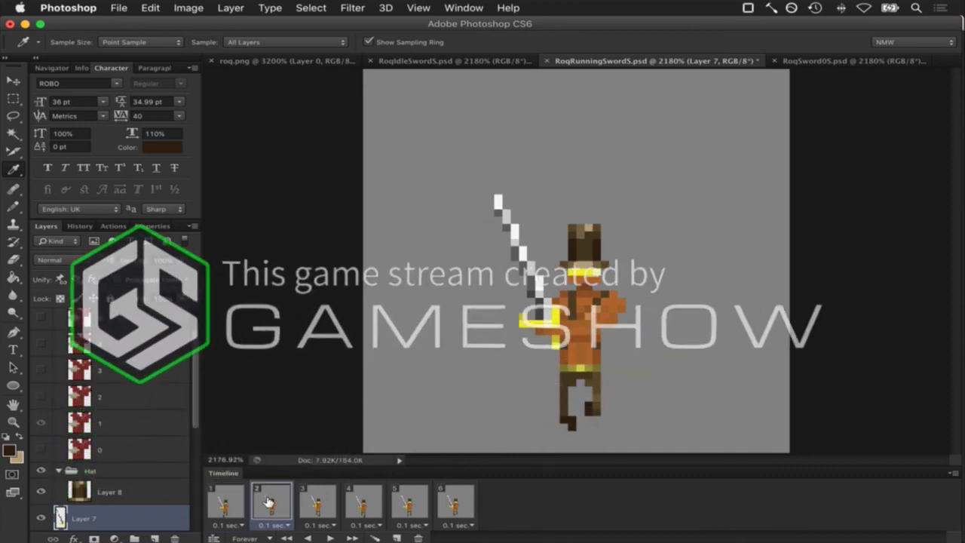
click(240, 504)
click(270, 503)
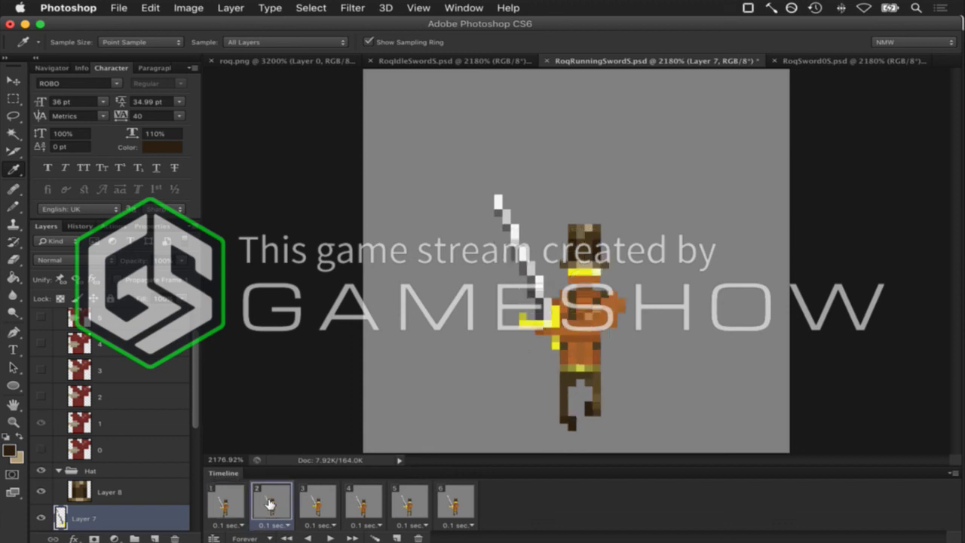
click(240, 505)
click(274, 505)
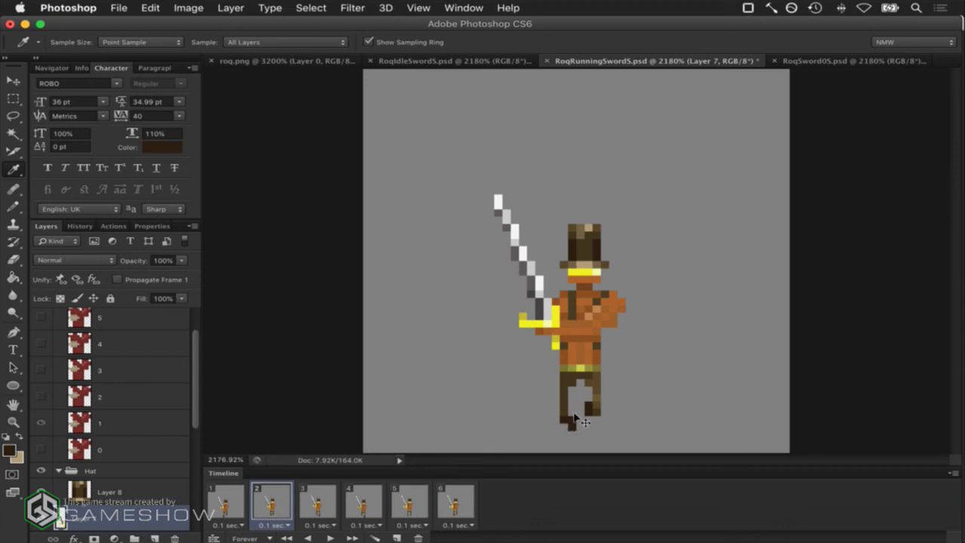
key(super+Tab)
right_drag(693, 454, 571, 443)
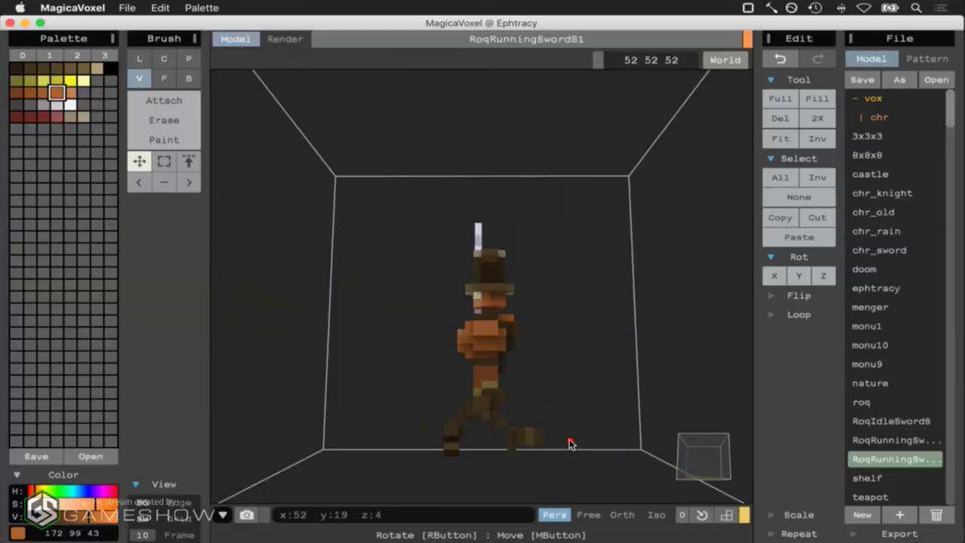
Switch to Photoshop, examine running frames 3, 2 and 1 in reverse order, and return to MagicaVoxel
key(super+Tab)
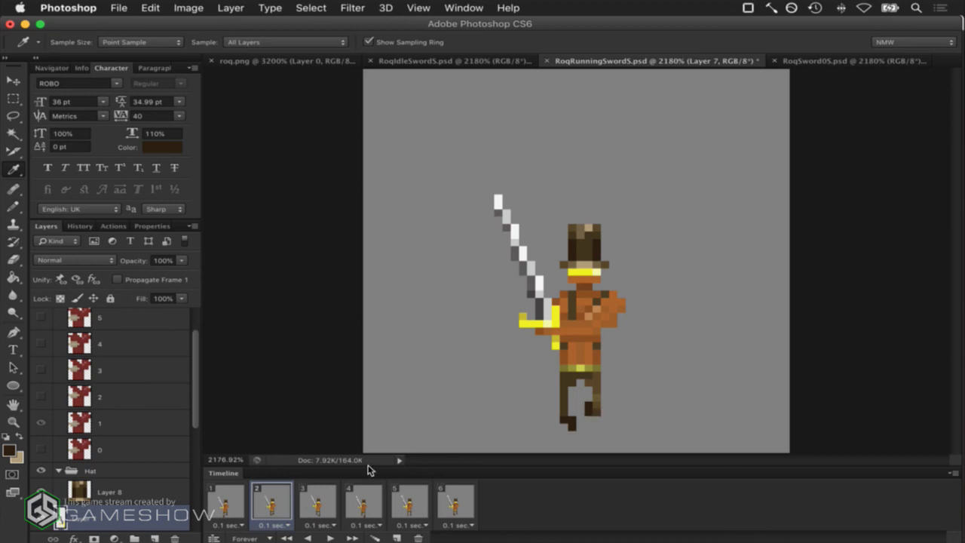
click(310, 499)
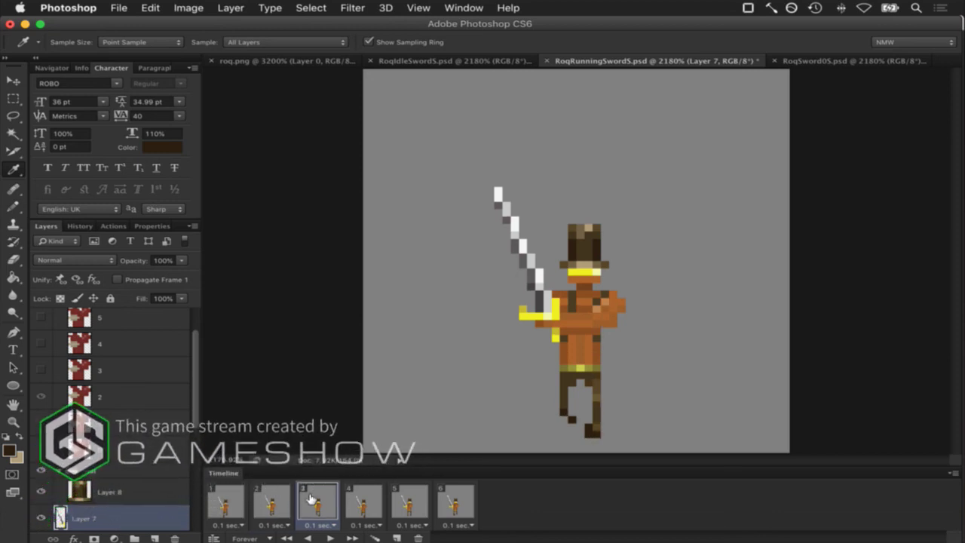
click(275, 505)
click(243, 503)
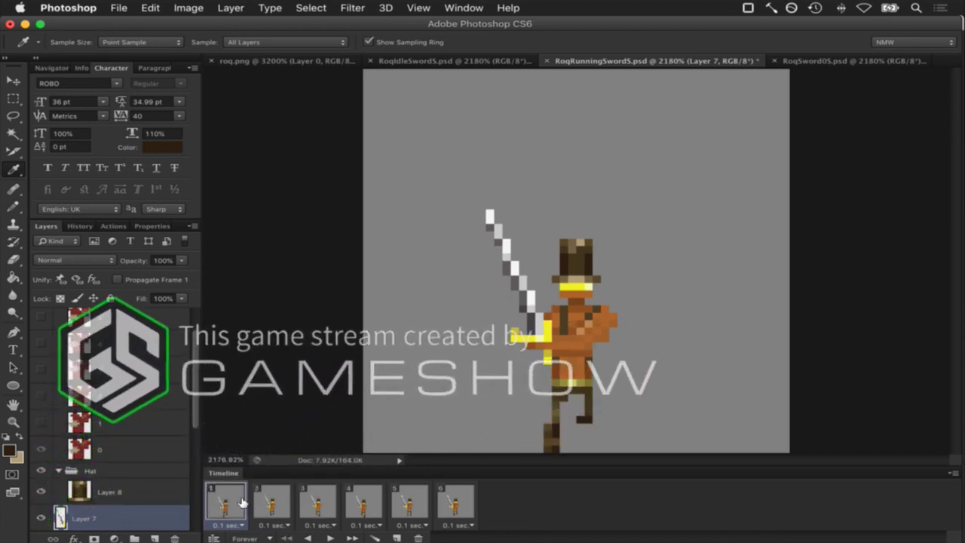
key(super+Tab)
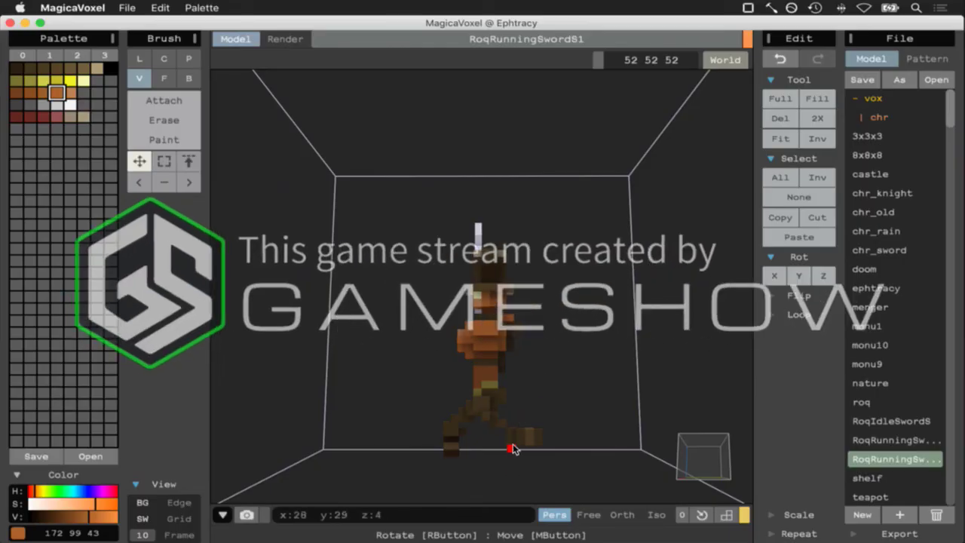
Select the rear leg's shin and foot in the side view and move them one voxel forward
mouse_move(717, 456)
right_down()
mouse_move(696, 441)
mouse_move(713, 450)
right_up()
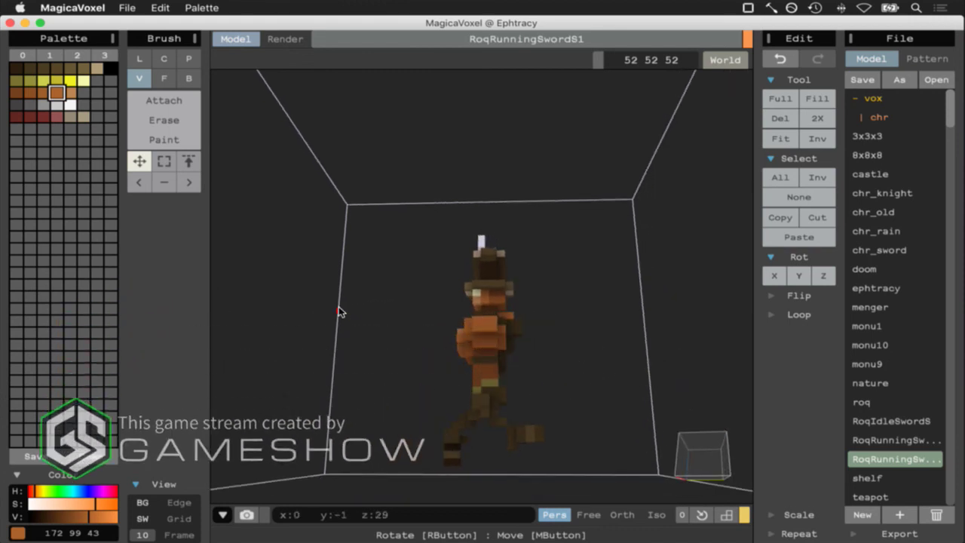
click(162, 119)
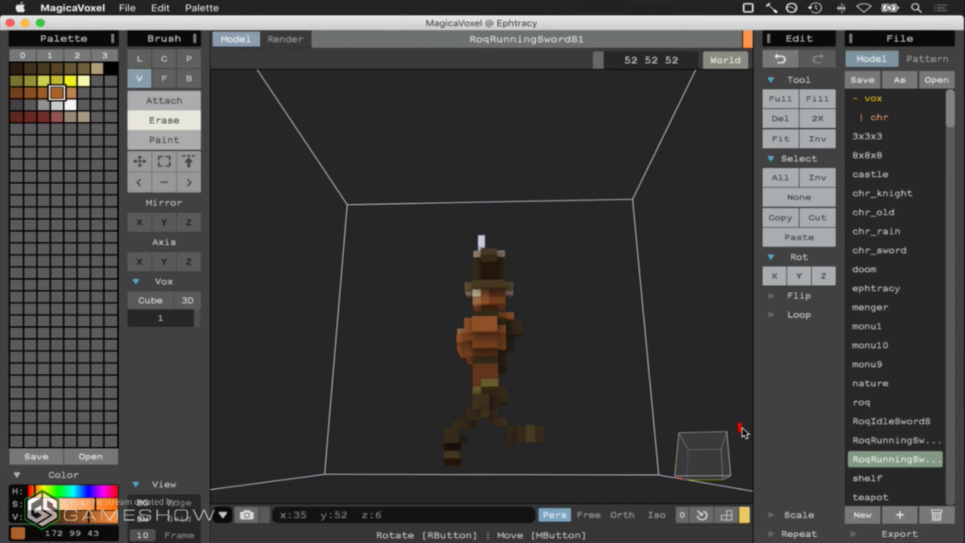
click(698, 446)
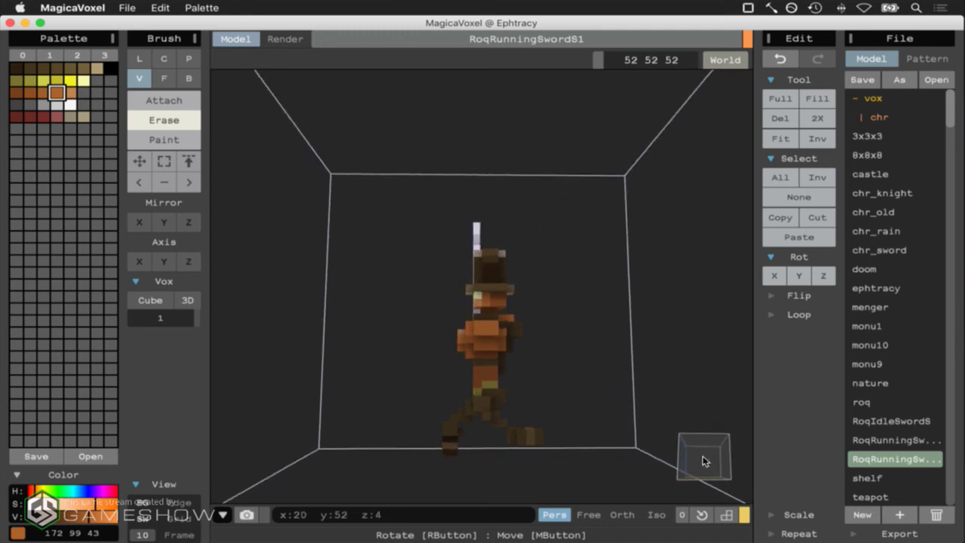
click(164, 160)
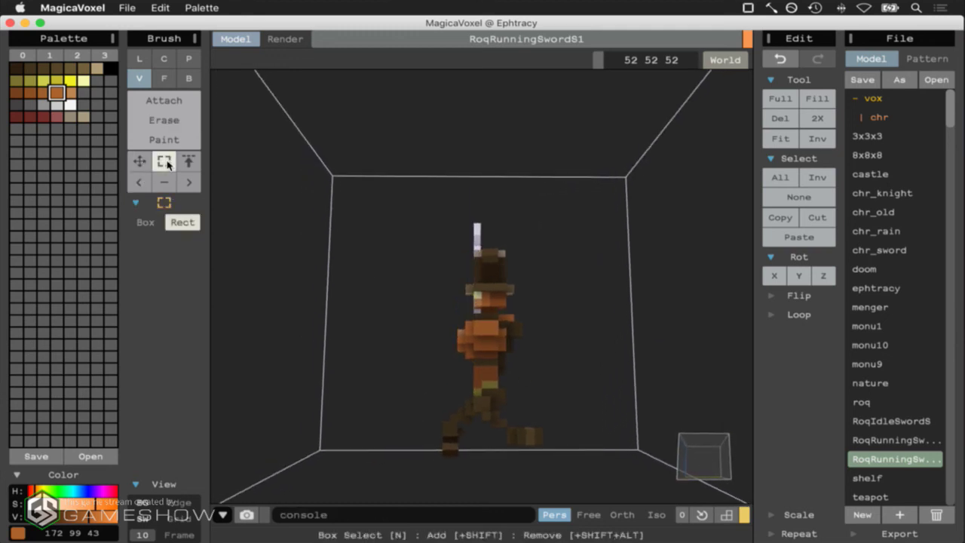
drag(535, 452, 484, 419)
mouse_move(692, 457)
right_down()
mouse_move(678, 455)
mouse_move(704, 460)
mouse_move(688, 450)
mouse_move(687, 462)
right_up()
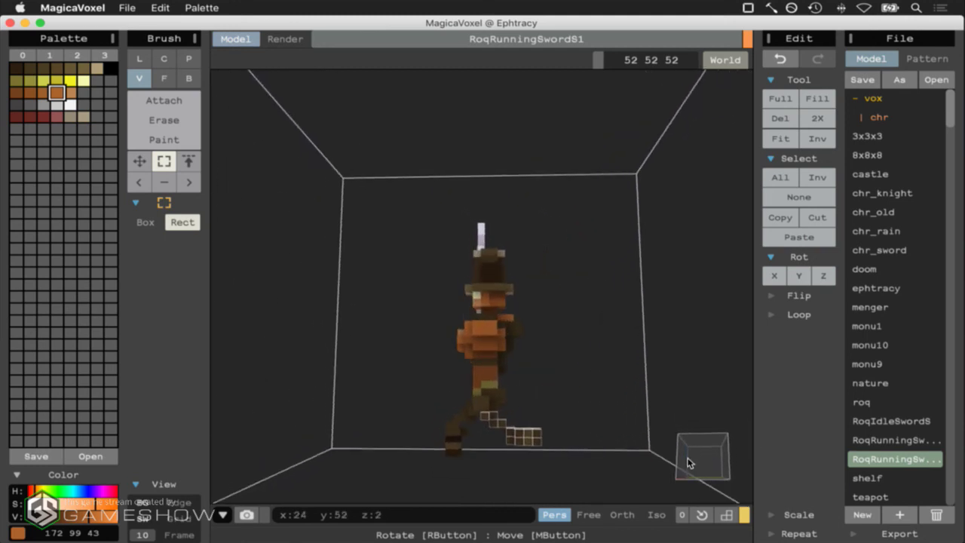
click(139, 160)
drag(519, 442, 512, 439)
right_drag(701, 456, 716, 452)
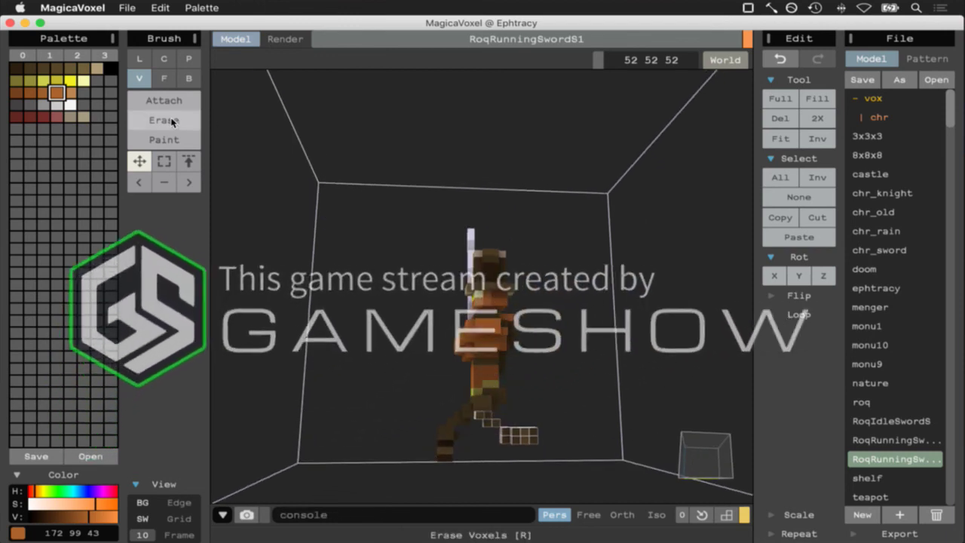
Reduce the selection to the rear leg's lower shin and foot and move it another voxel forward
click(165, 161)
drag(585, 463, 498, 437)
click(139, 161)
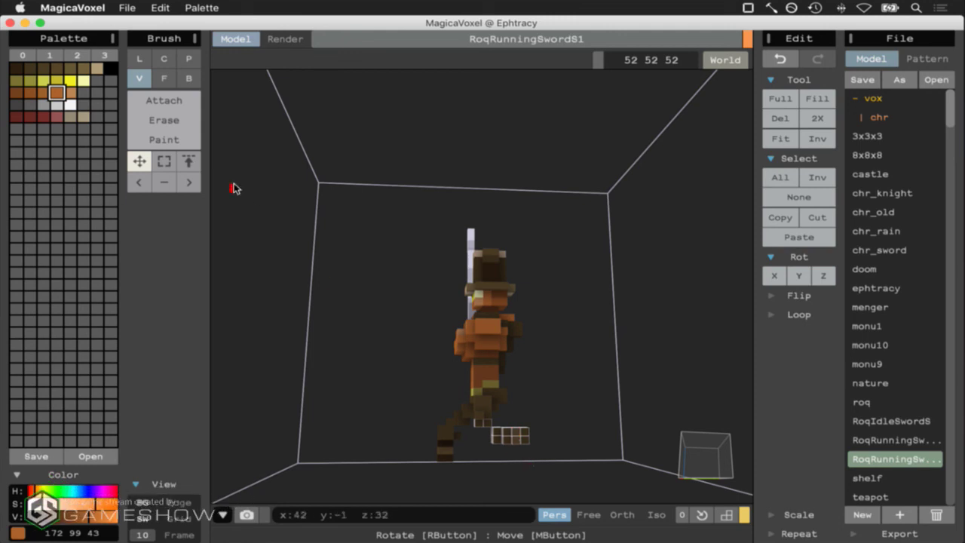
Select only the rear foot and shift it forward by a net one voxel in the side view
click(158, 160)
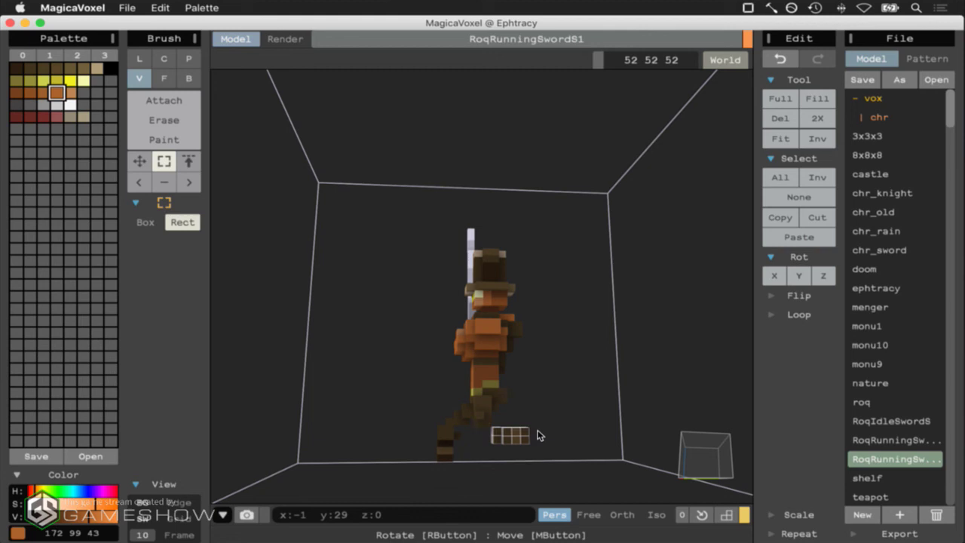
click(140, 161)
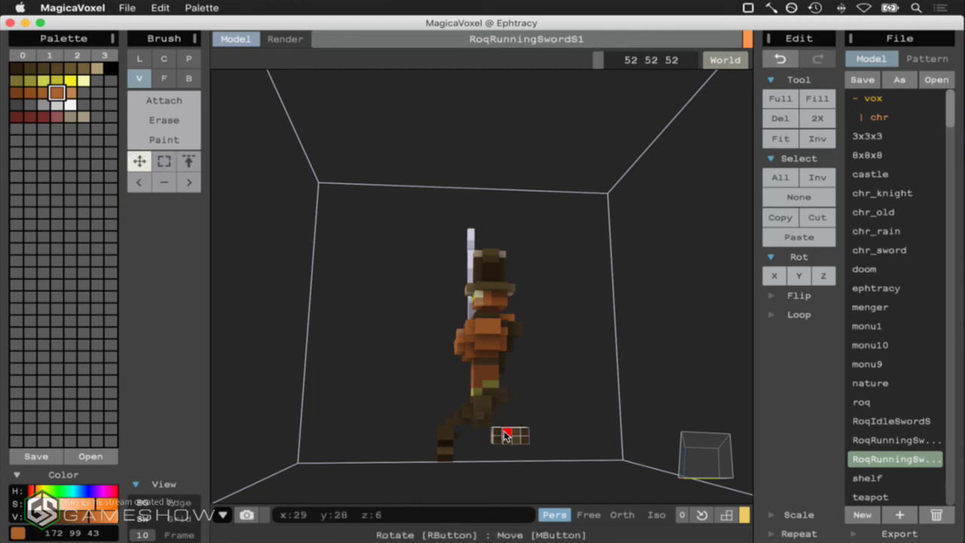
drag(504, 436, 488, 435)
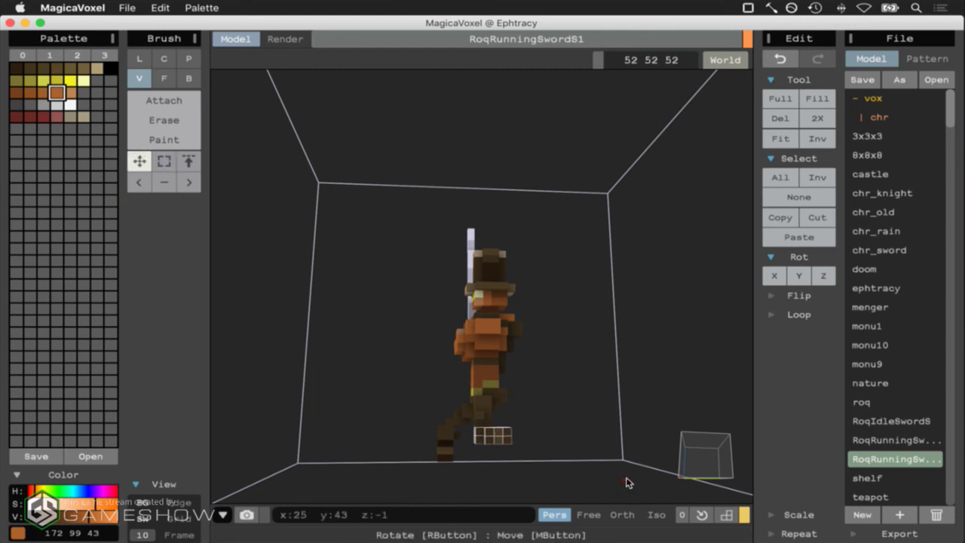
mouse_move(727, 448)
right_down()
mouse_move(661, 459)
mouse_move(724, 463)
right_up()
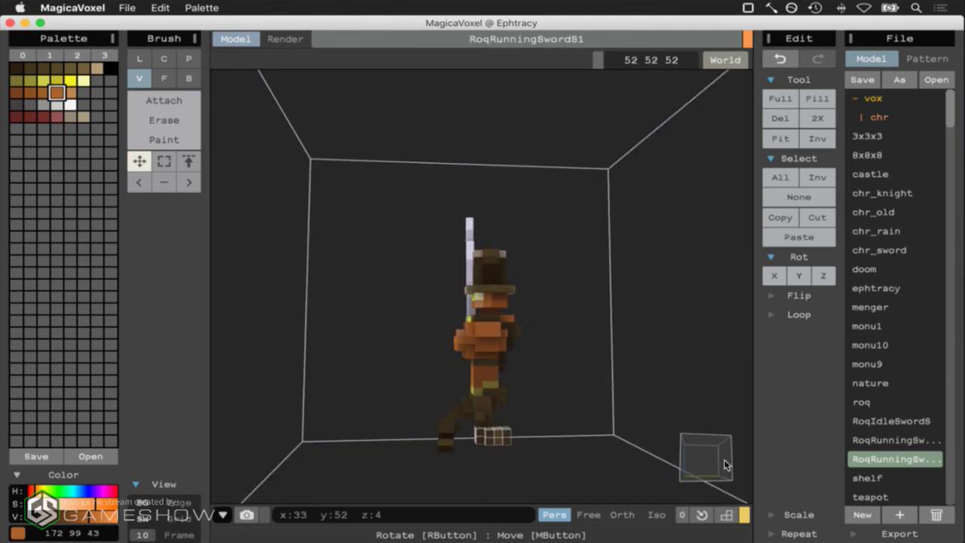
drag(504, 436, 513, 436)
From the opposite side, select the front leg's shin and foot and move them two voxels back and one voxel up
right_drag(692, 473, 752, 471)
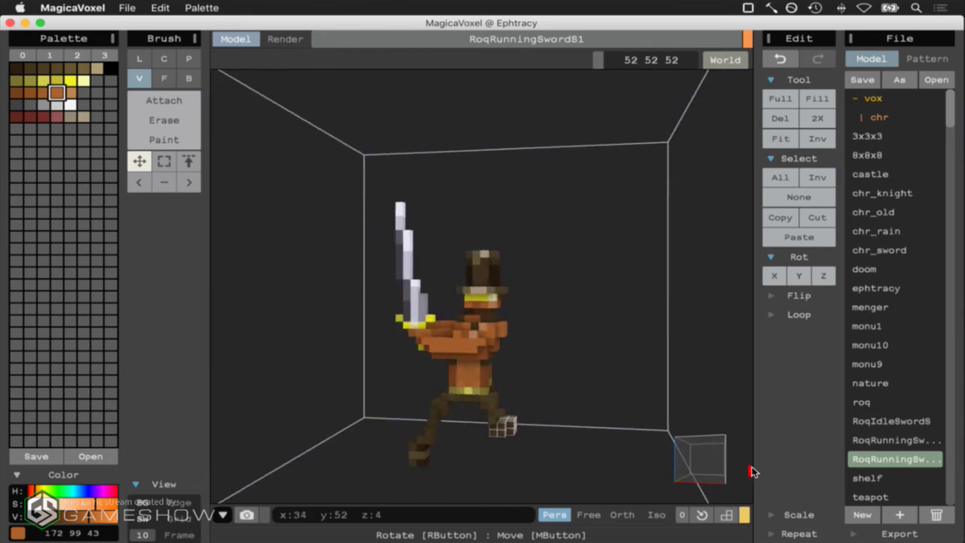
right_drag(752, 471, 646, 450)
right_drag(706, 457, 768, 375)
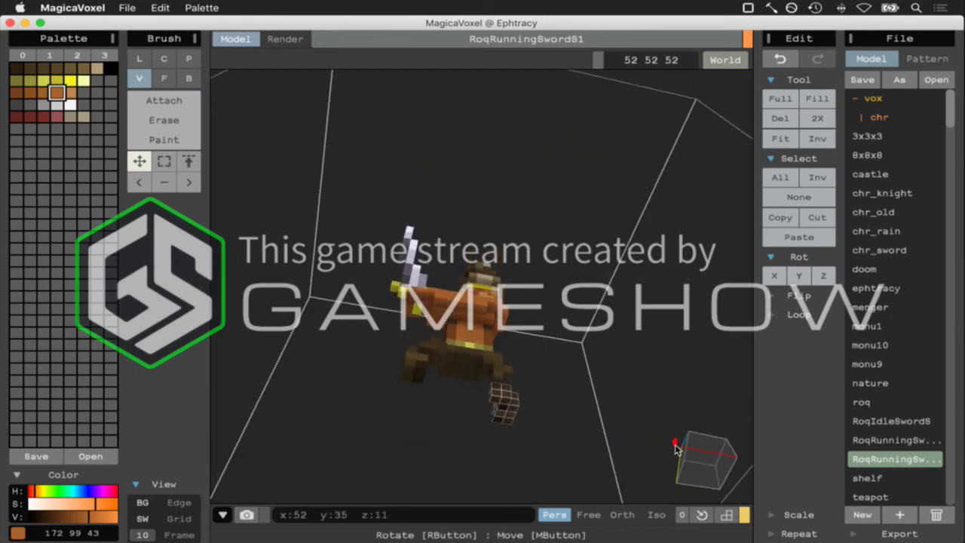
right_drag(727, 473, 750, 492)
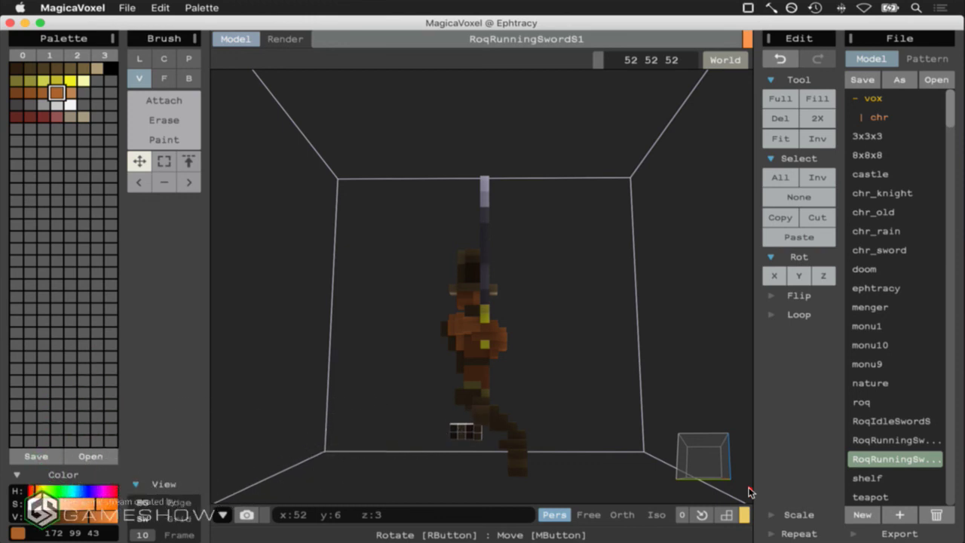
click(165, 162)
mouse_move(530, 472)
mouse_down()
mouse_move(542, 445)
mouse_move(534, 471)
mouse_up()
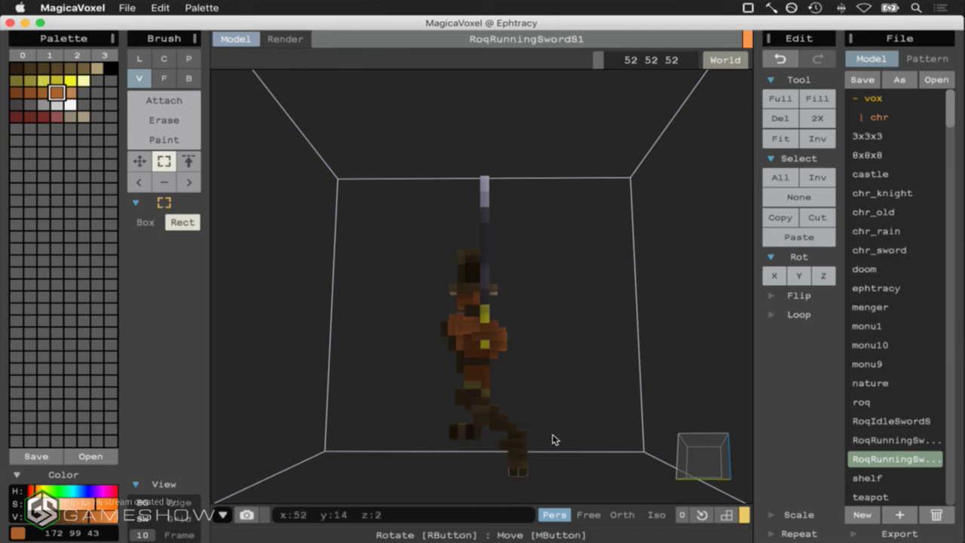
drag(544, 437, 496, 485)
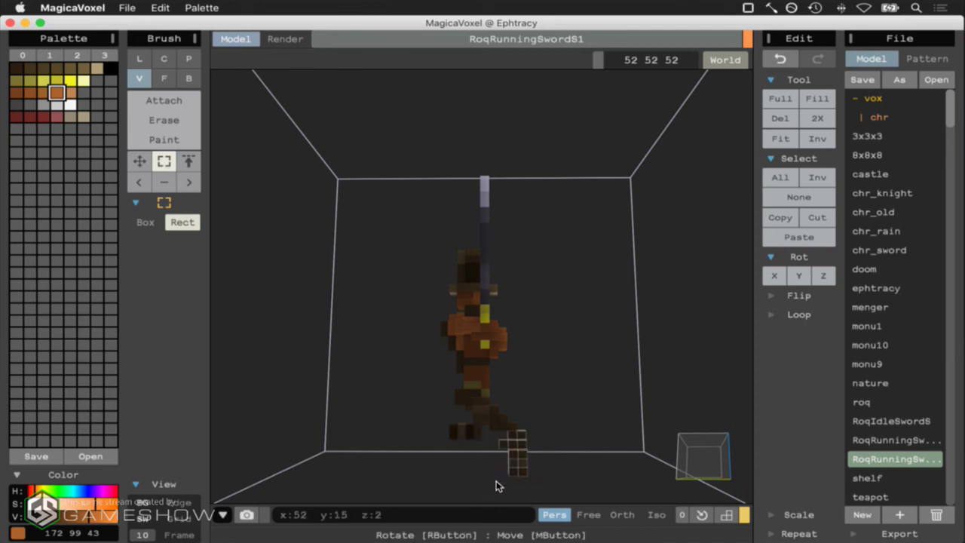
click(141, 163)
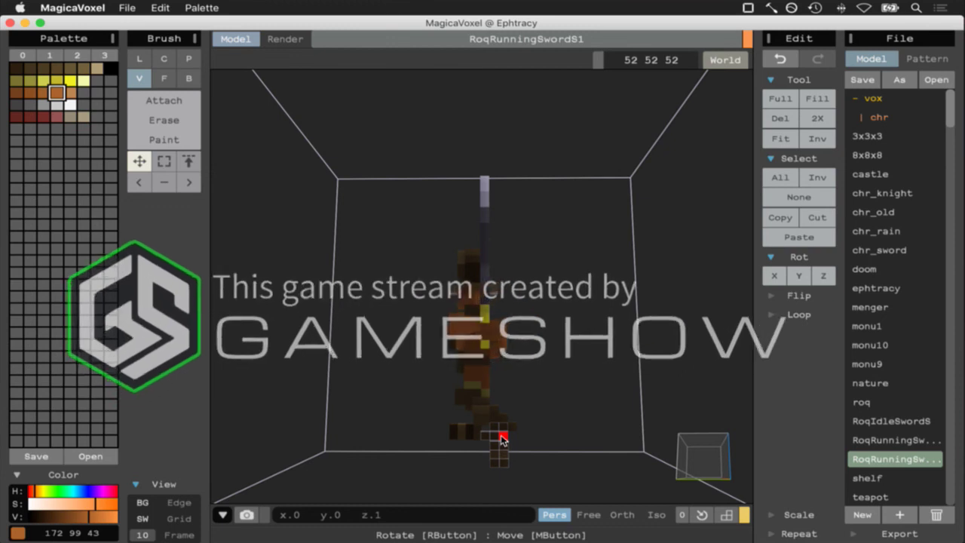
View the model from the front, compare it with frame 1 of RoqRunningSwordS.psd in Photoshop, and return to MagicaVoxel
right_drag(502, 443, 572, 457)
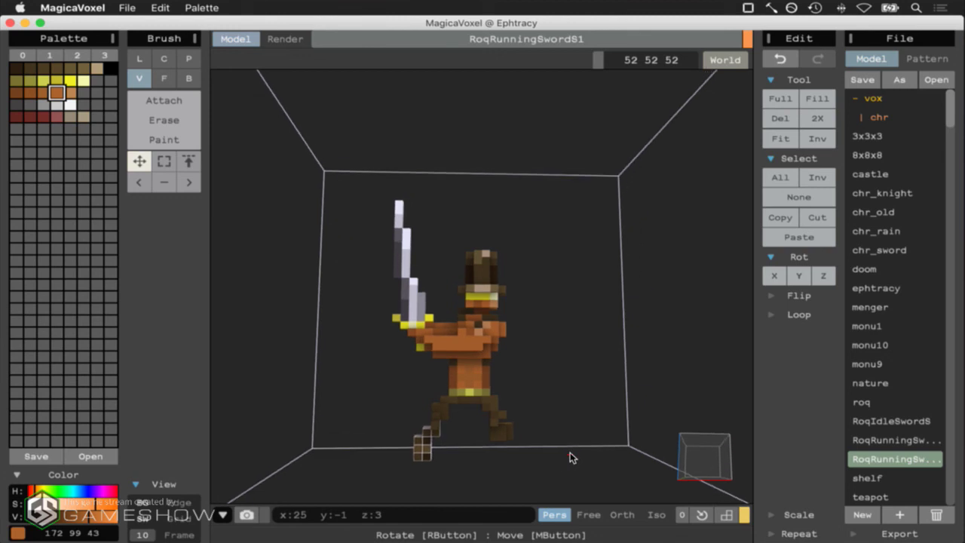
key(super+Tab)
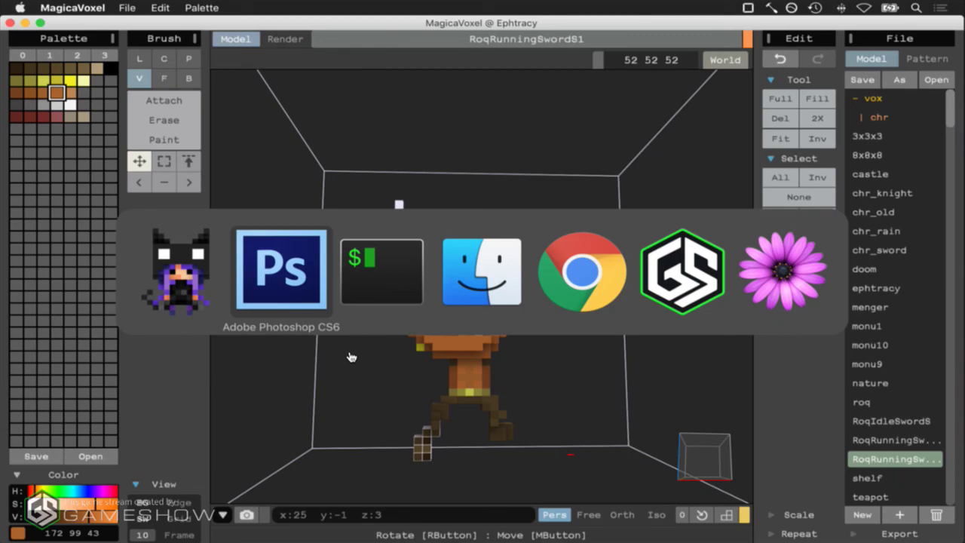
click(291, 300)
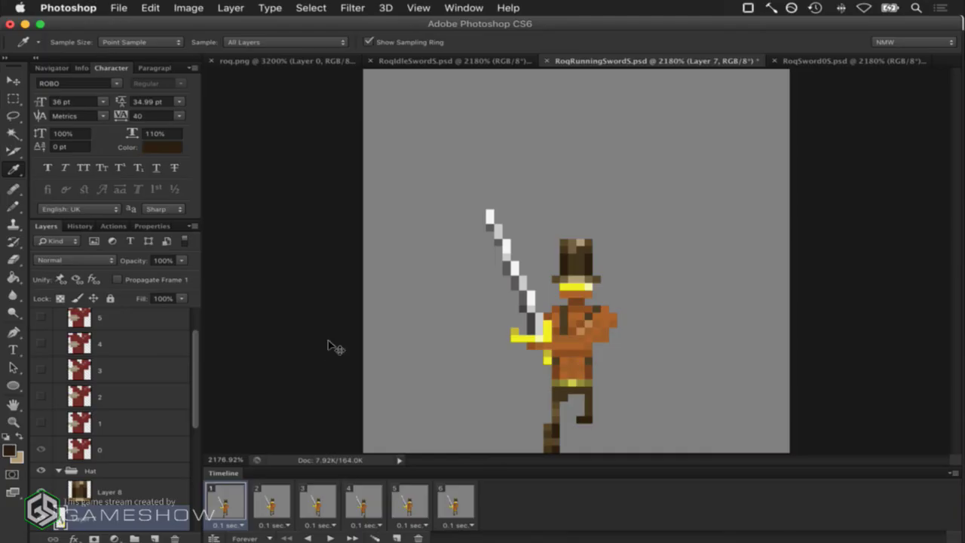
key(super+Tab)
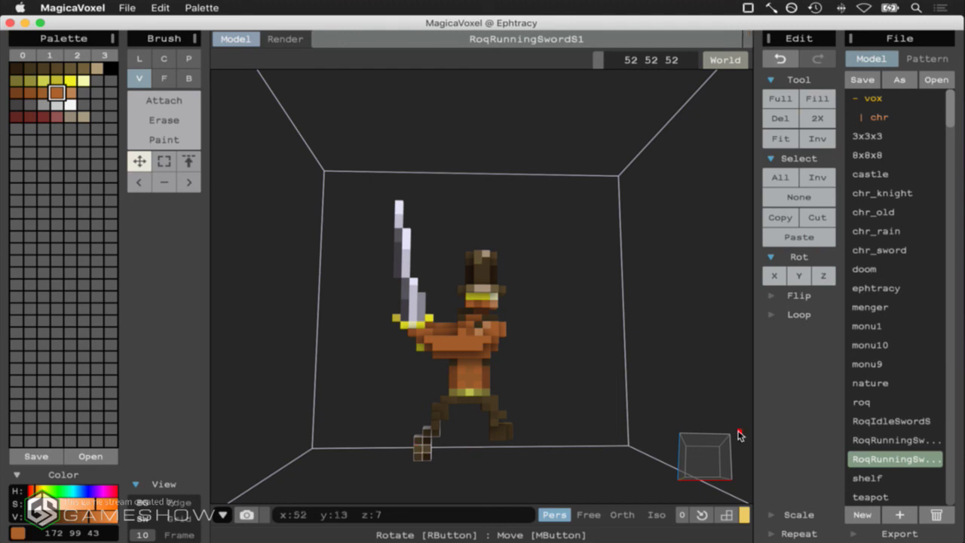
Open the RoqRunningSwordS0 model and move the front leg's foot one voxel inward in the front view
click(888, 441)
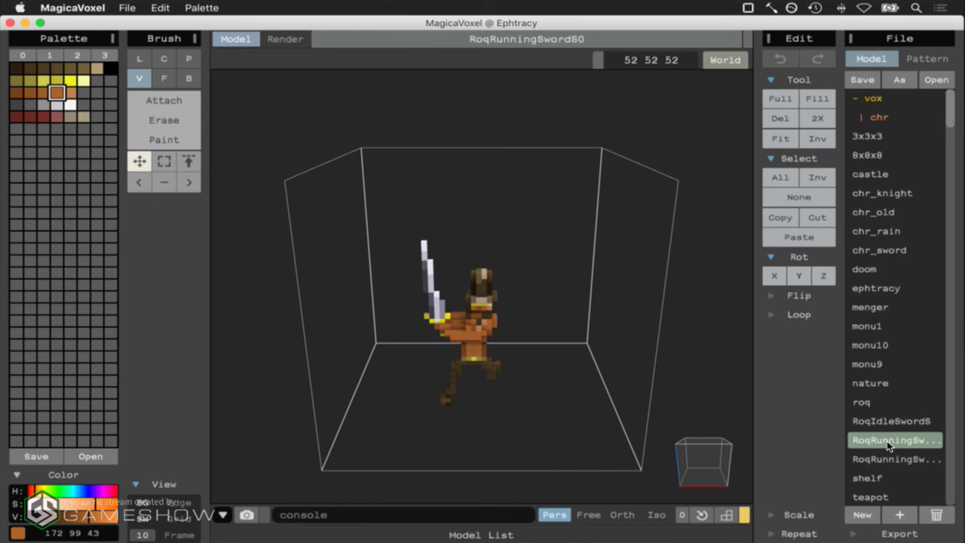
mouse_move(698, 450)
right_down()
mouse_move(692, 424)
mouse_move(692, 432)
right_up()
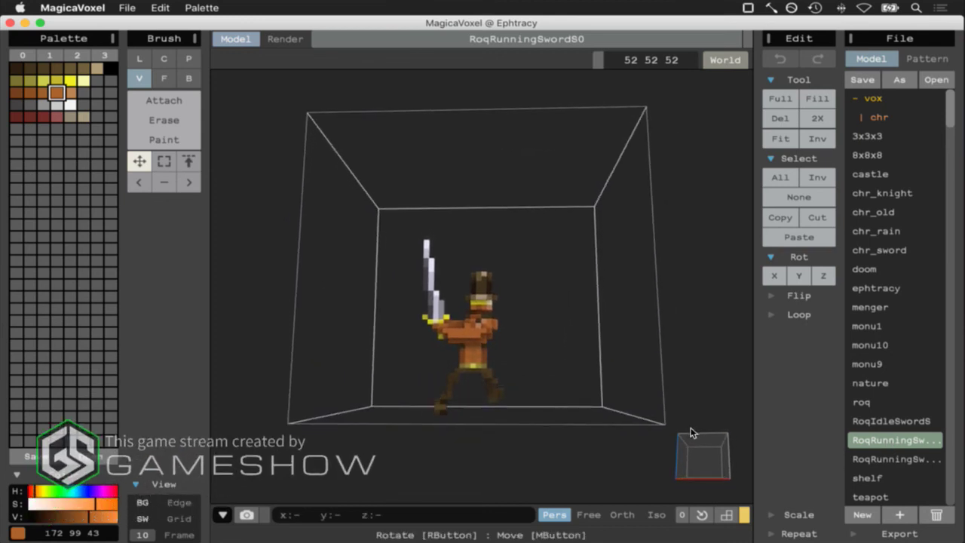
scroll(690, 434, up, 5)
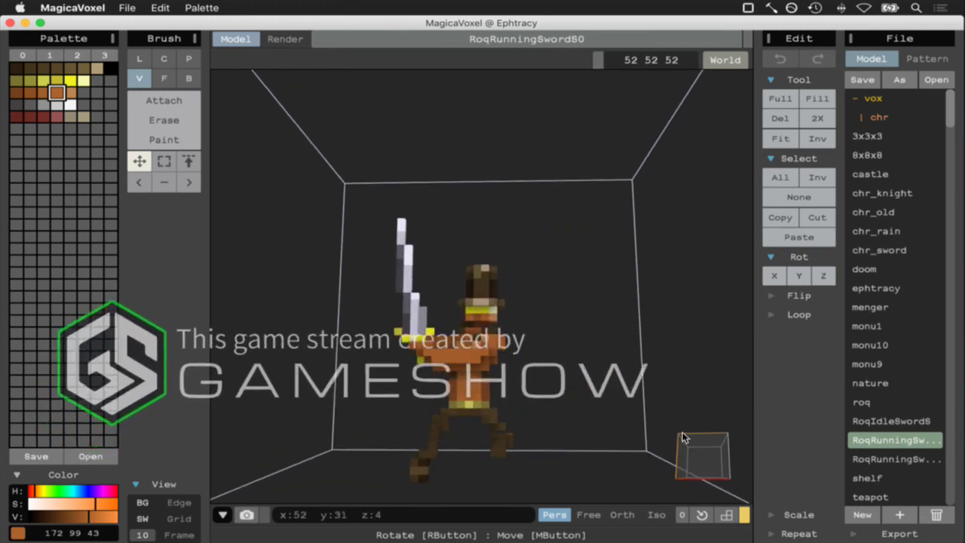
scroll(682, 441, down, 2)
right_drag(676, 451, 699, 460)
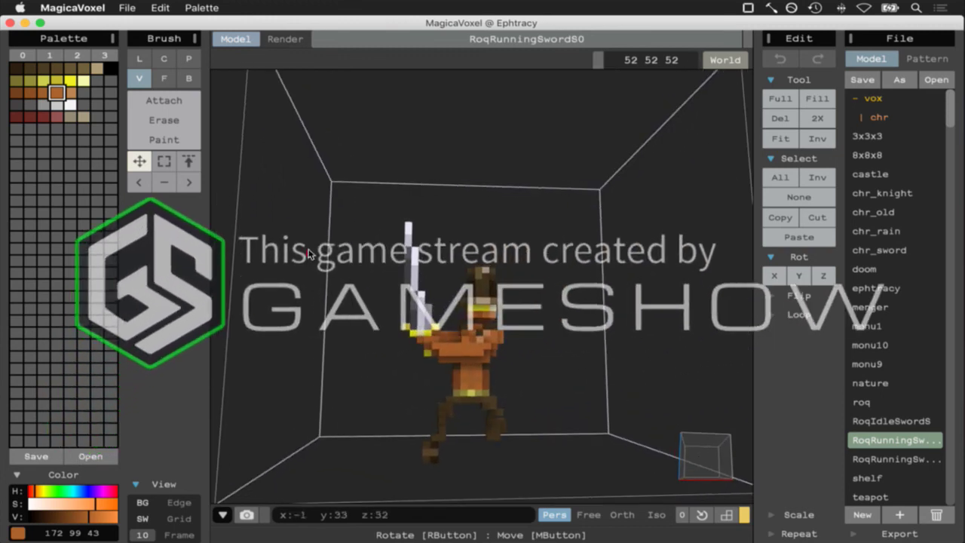
click(163, 161)
drag(410, 484, 453, 448)
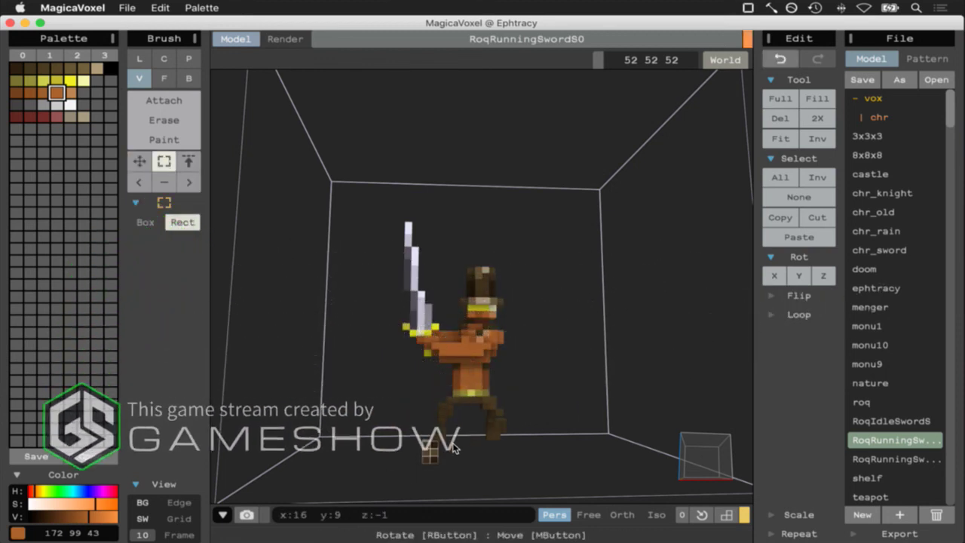
click(139, 160)
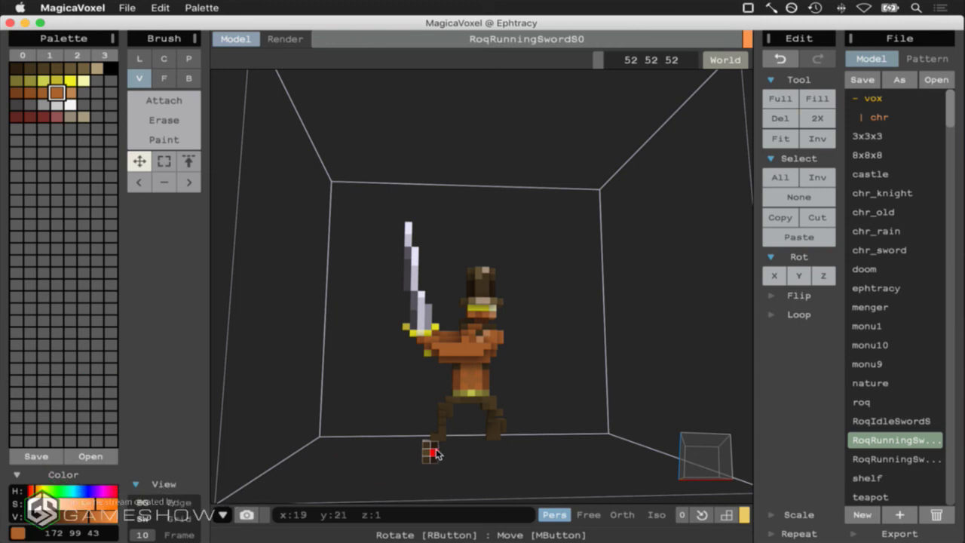
drag(442, 453, 437, 452)
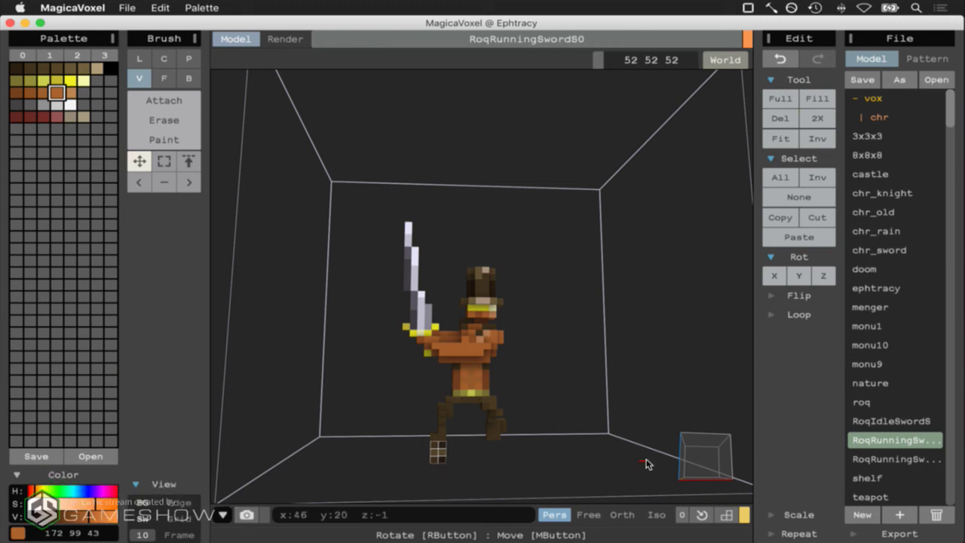
right_drag(697, 455, 695, 453)
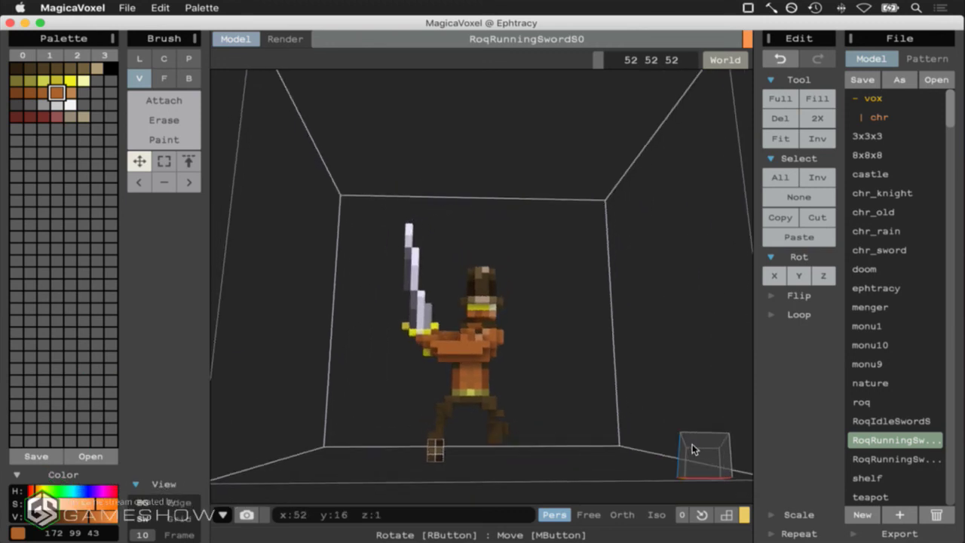
Select the whole front leg below the hips, including the foot, and move it one voxel inward
click(165, 160)
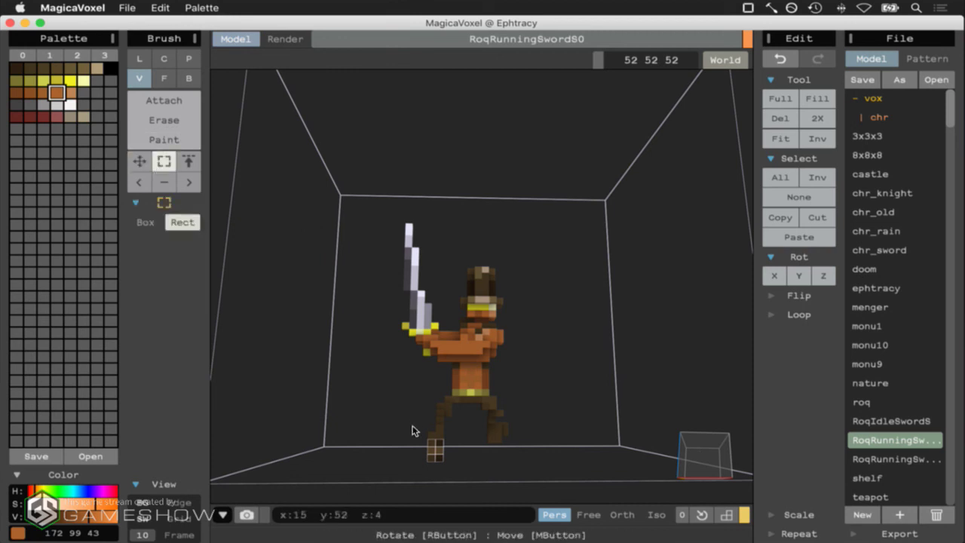
drag(450, 445, 463, 404)
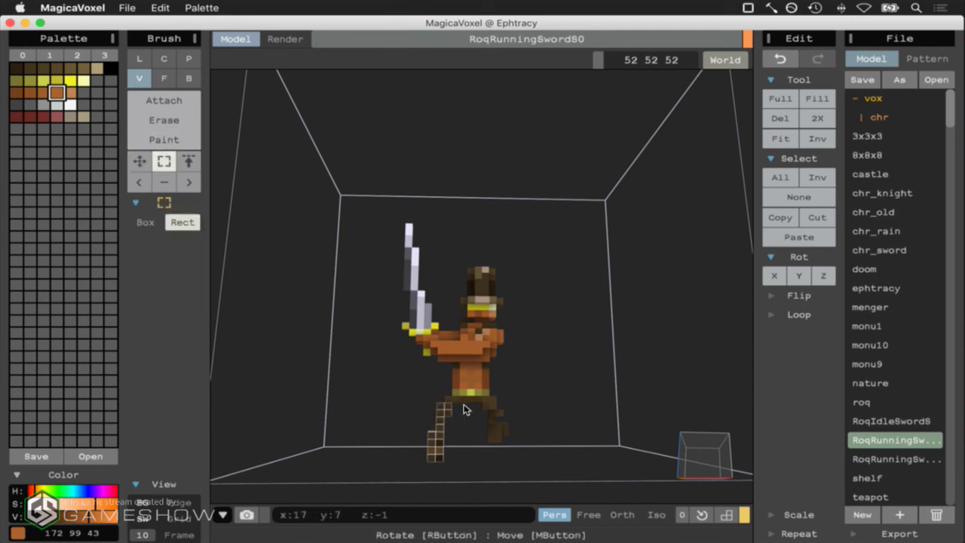
click(140, 161)
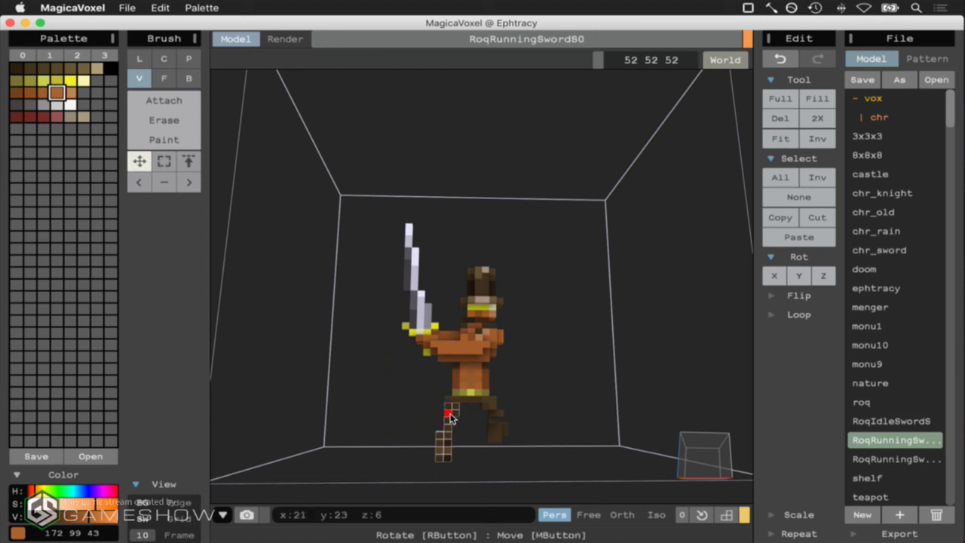
right_drag(654, 458, 686, 456)
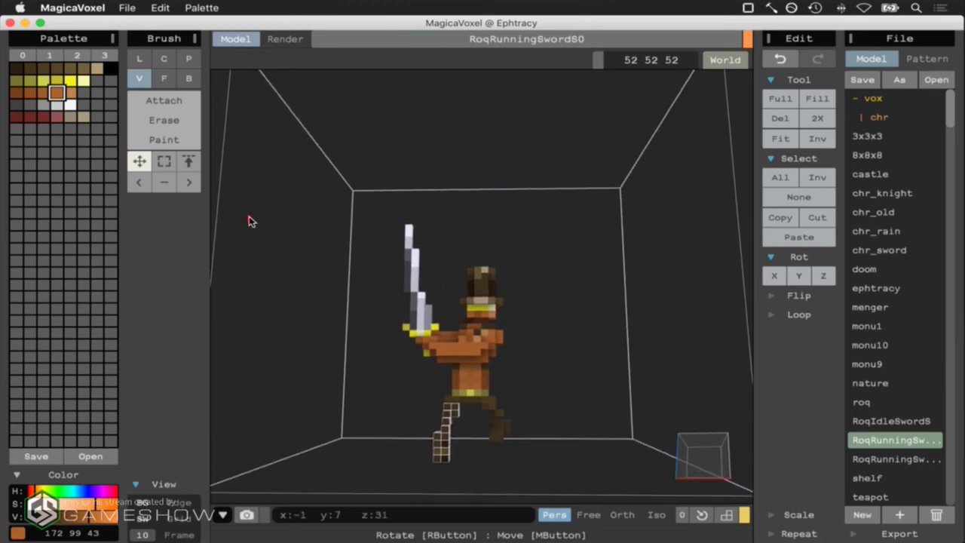
Select the rear leg's shin and foot in the front view and move them one voxel inward
click(164, 160)
drag(490, 454, 530, 408)
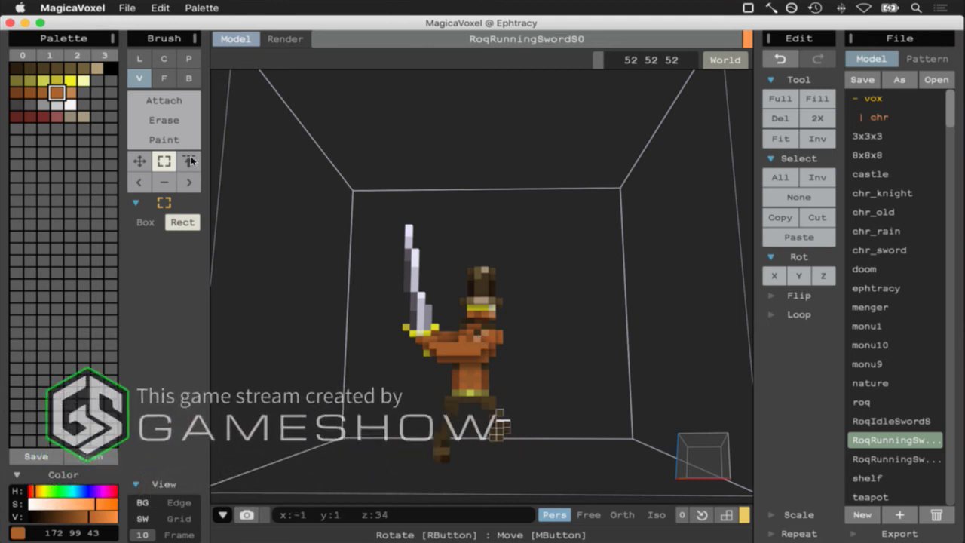
click(140, 161)
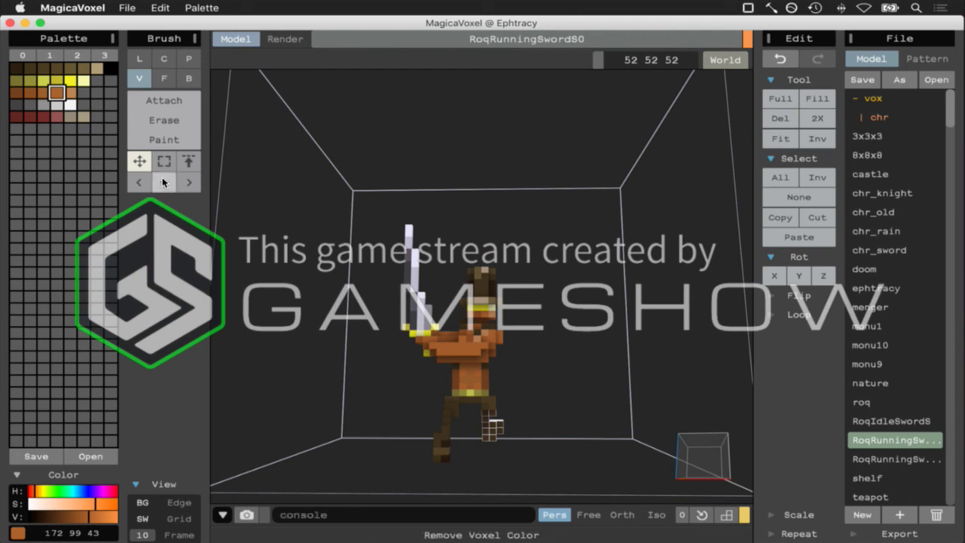
Inspect the adjusted legs of RoqRunningSwordS0 from an angle and from the front, and save the model
right_drag(558, 452, 628, 458)
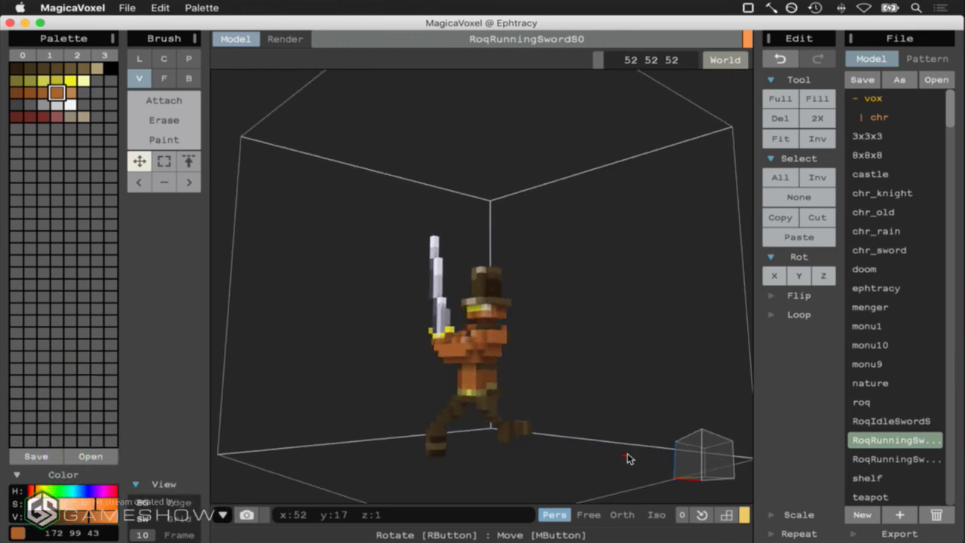
click(165, 121)
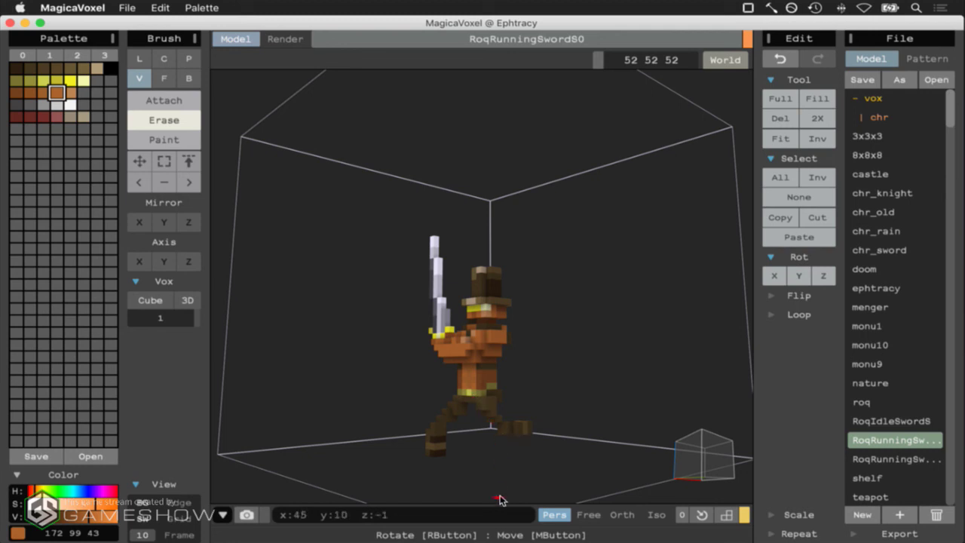
right_drag(712, 470, 753, 454)
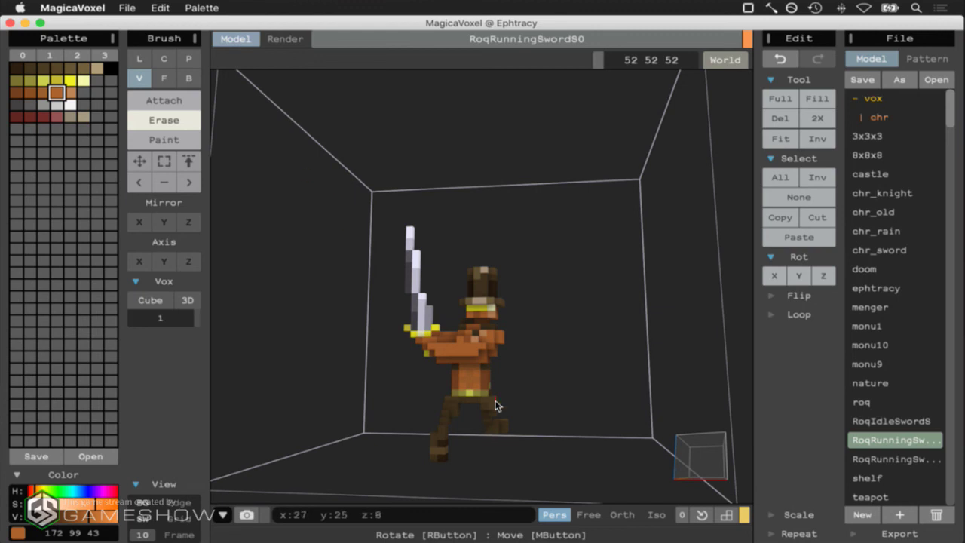
right_drag(696, 460, 609, 443)
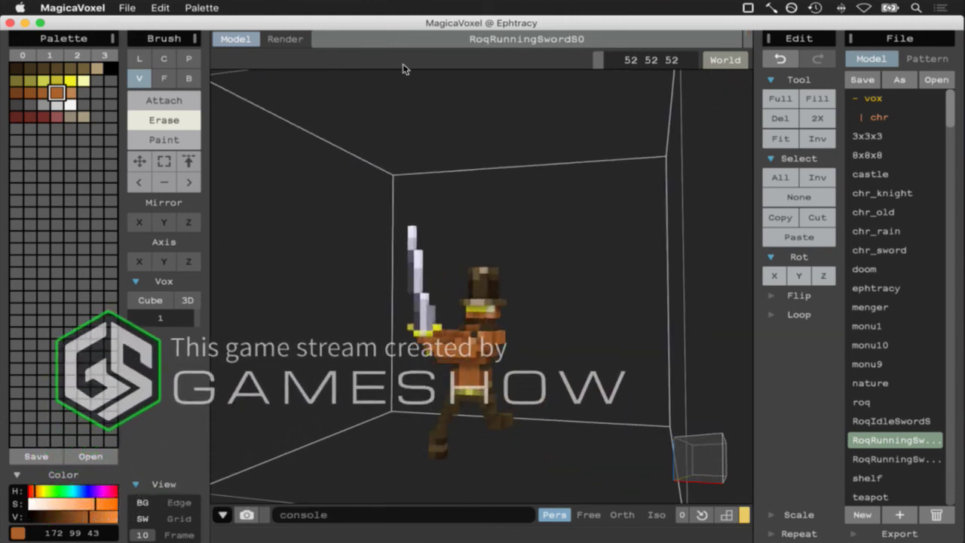
Open the RoqRunningSwordS1 model and move the front leg's foot one voxel inward in the front view
click(922, 459)
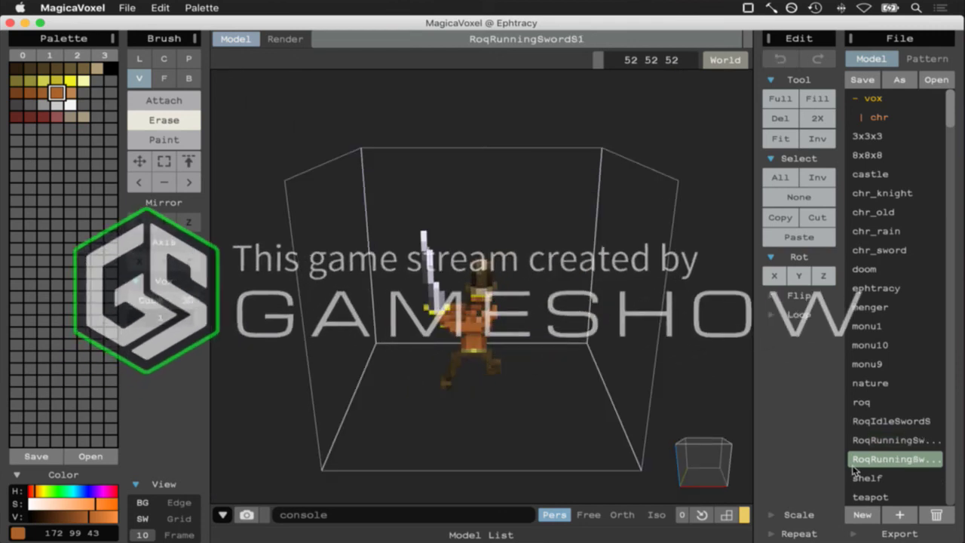
right_drag(709, 449, 714, 417)
scroll(712, 418, up, 5)
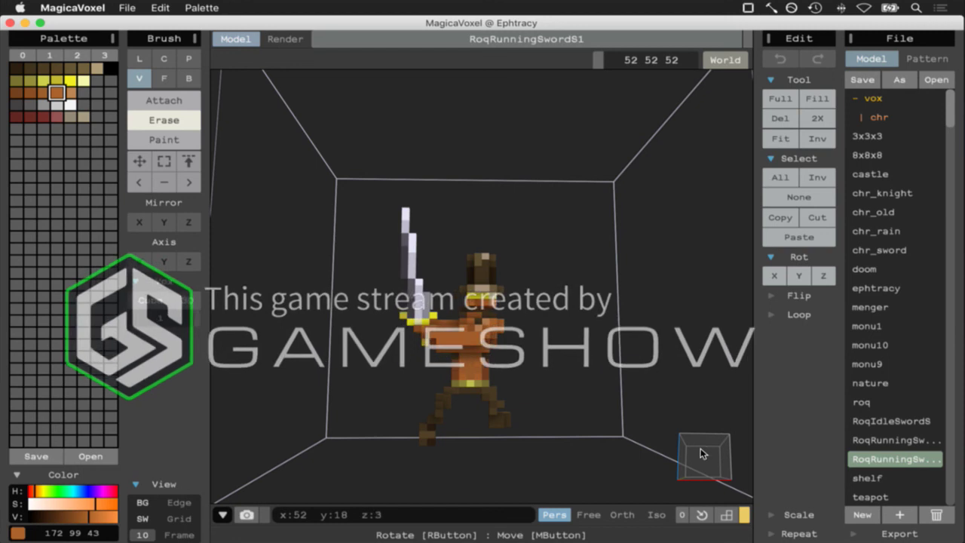
right_drag(700, 446, 704, 451)
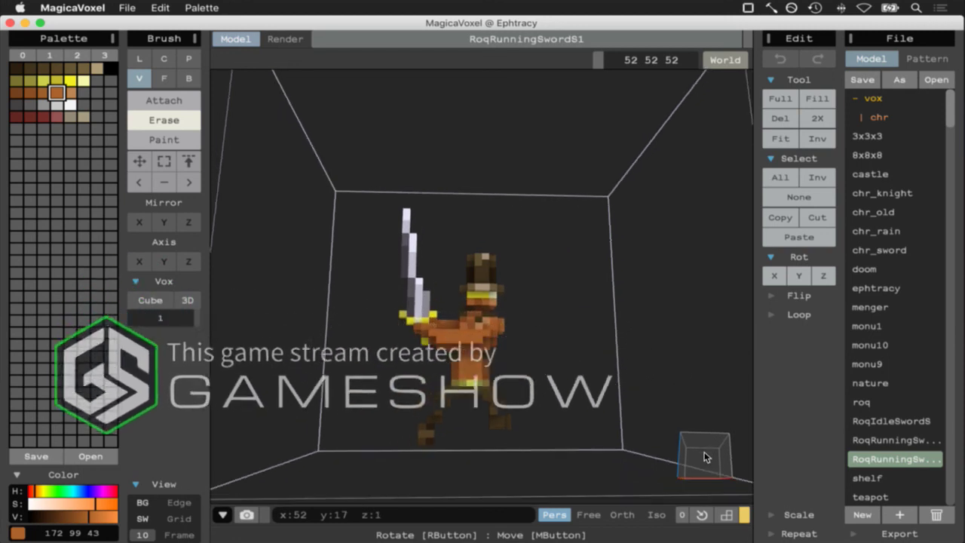
click(158, 166)
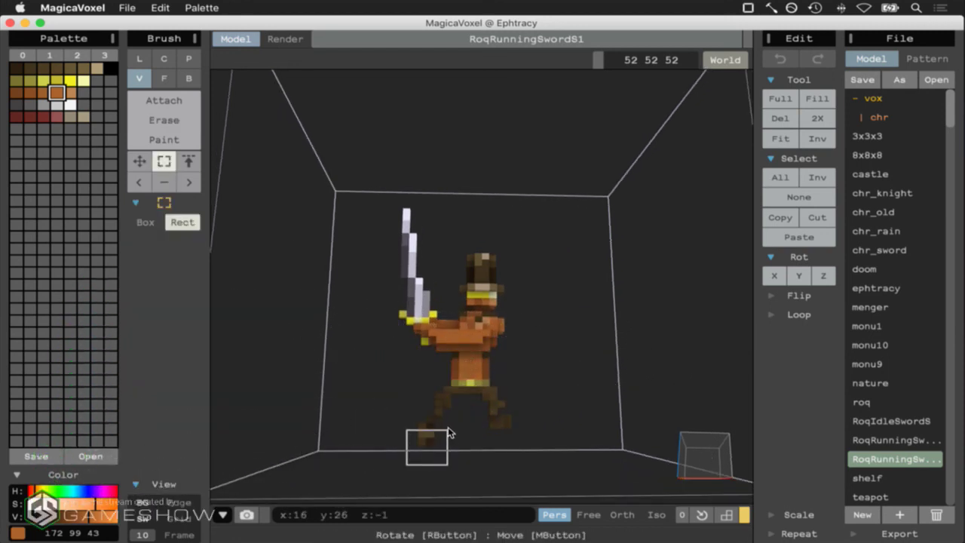
click(139, 161)
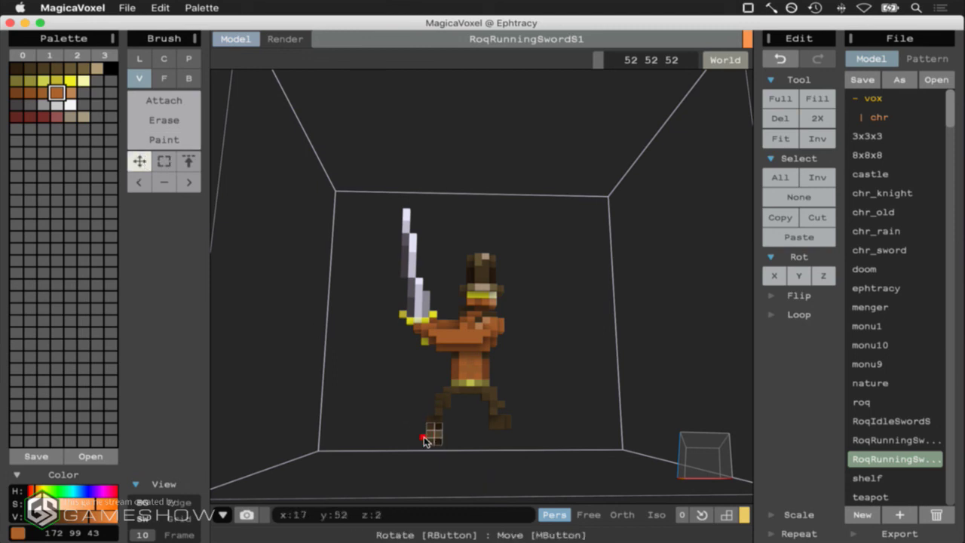
Select RoqRunningSwordS1's whole front leg below the hips, including the foot, and move it one voxel inward
click(162, 162)
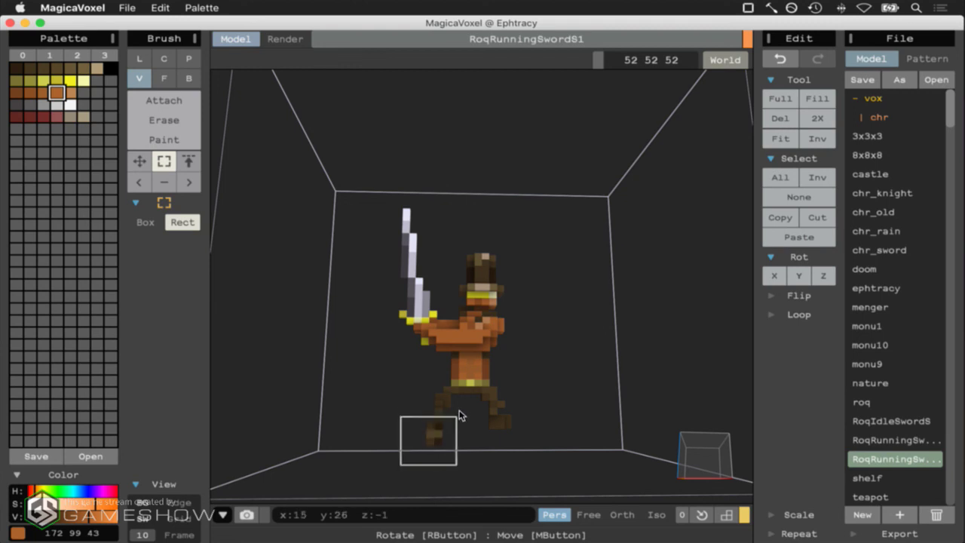
click(156, 165)
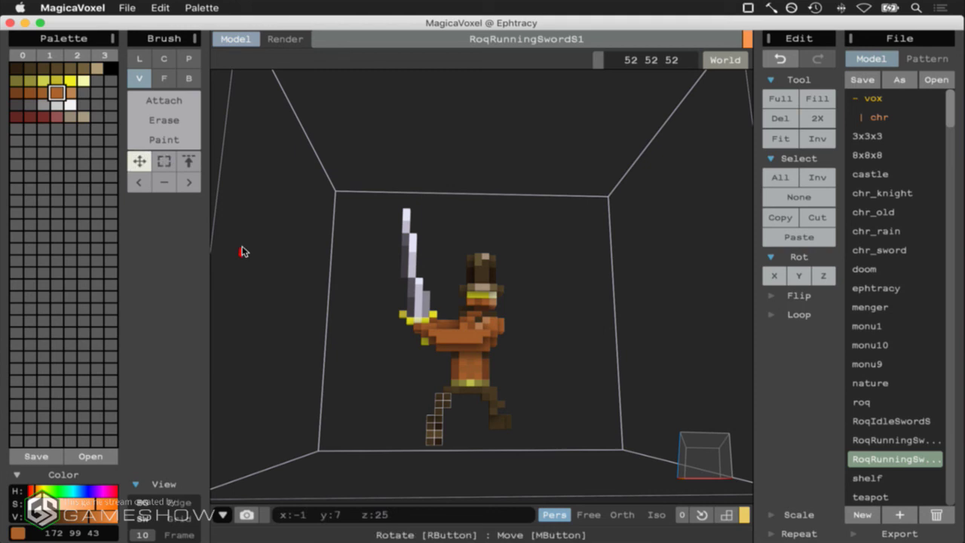
drag(433, 430, 441, 430)
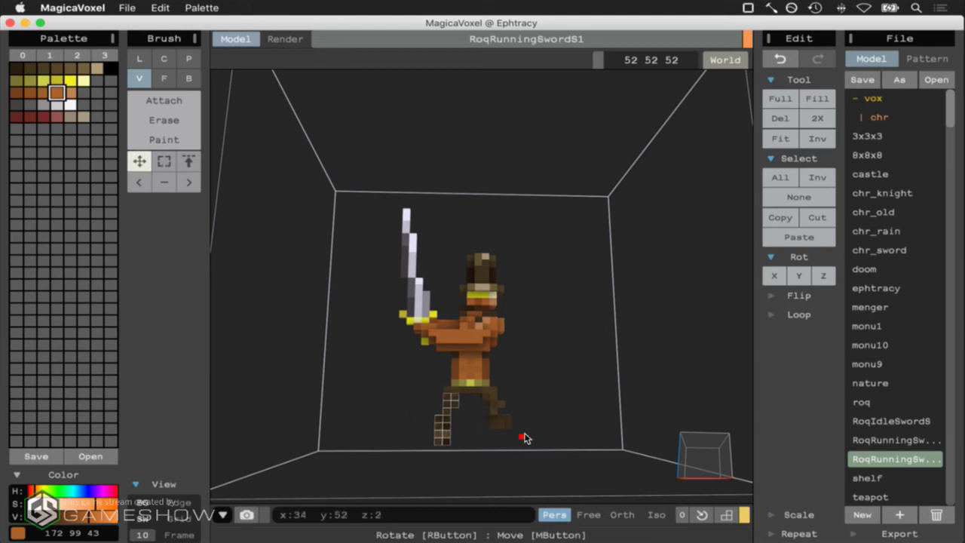
Move RoqRunningSwordS1's rear shin and foot one voxel inward and clear the selection
click(164, 161)
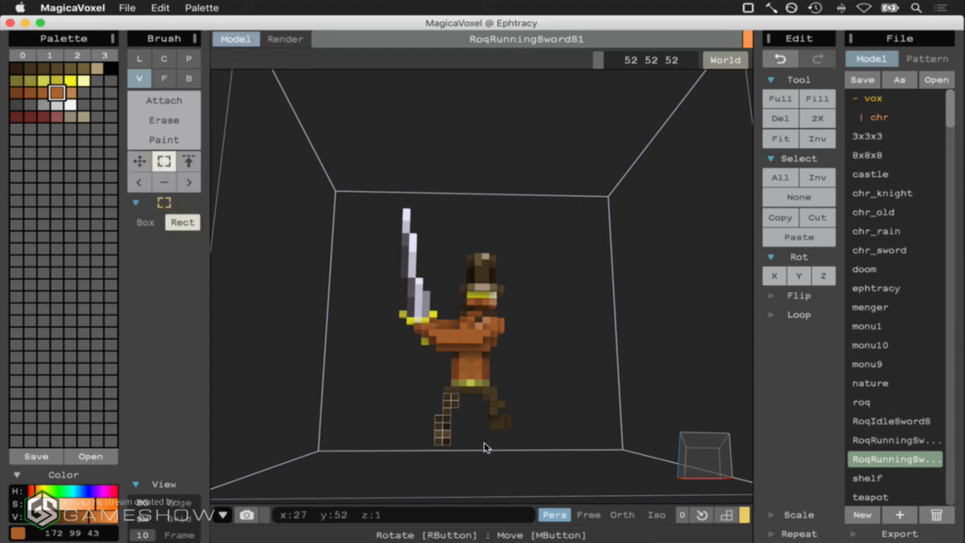
mouse_move(525, 426)
mouse_down()
mouse_move(520, 402)
mouse_move(519, 418)
mouse_move(517, 409)
mouse_up()
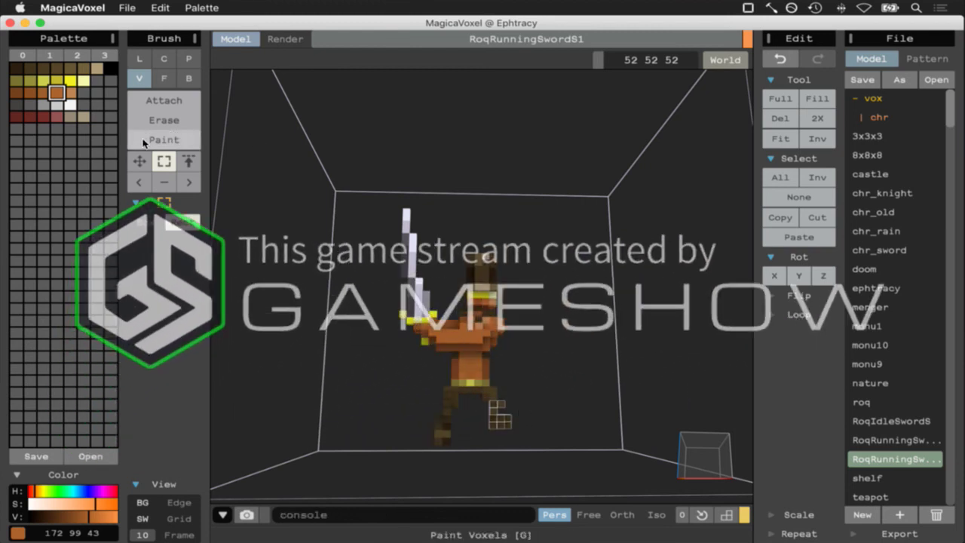
key(m)
drag(493, 422, 241, 205)
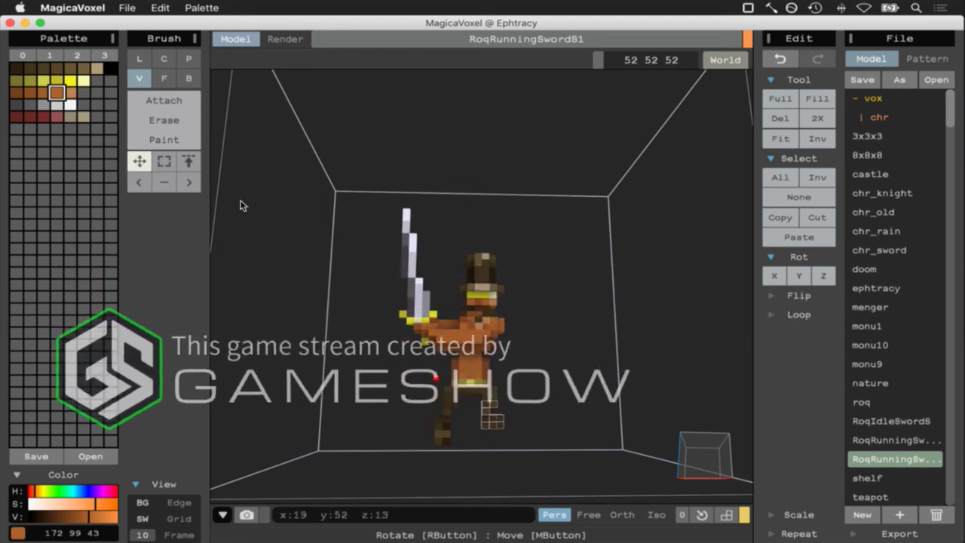
mouse_move(641, 463)
right_down()
mouse_move(538, 463)
mouse_move(726, 459)
mouse_move(697, 460)
right_up()
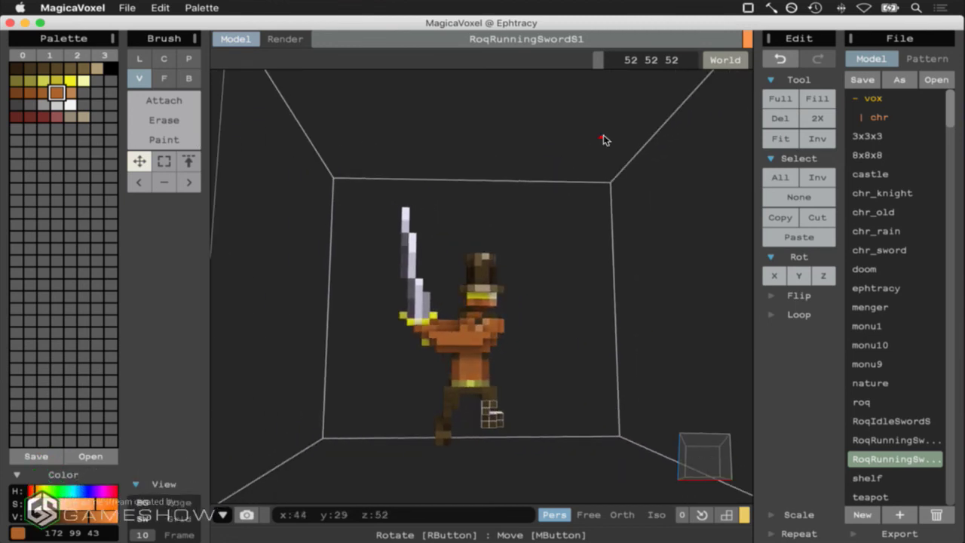
click(797, 197)
mouse_move(707, 447)
right_down()
mouse_move(573, 453)
mouse_move(698, 456)
right_up()
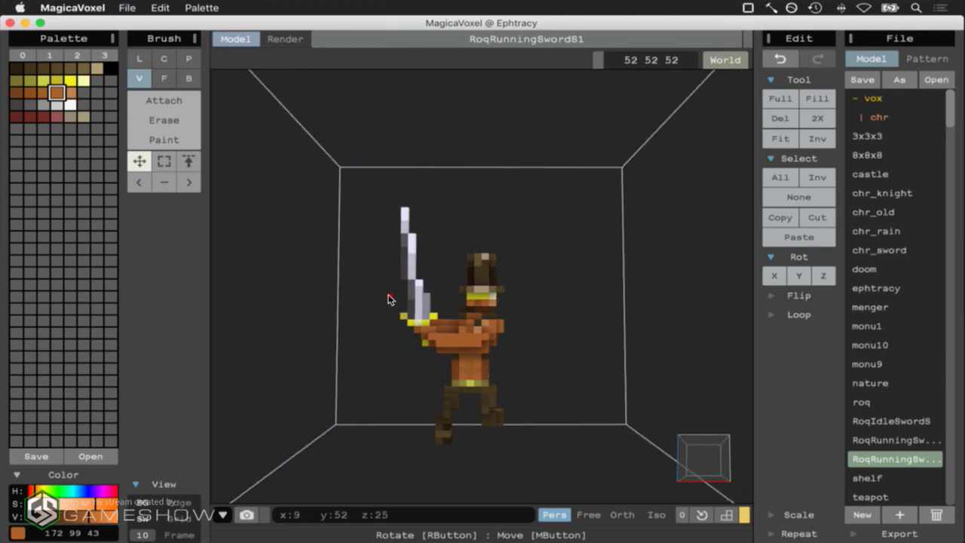
Switch to Photoshop, compare the leg poses in frames 1, 2 and 3 of RoqRunningSwordS.psd, and return to MagicaVoxel
key(super+Tab)
key(super+Tab)
key(super+shift+Tab)
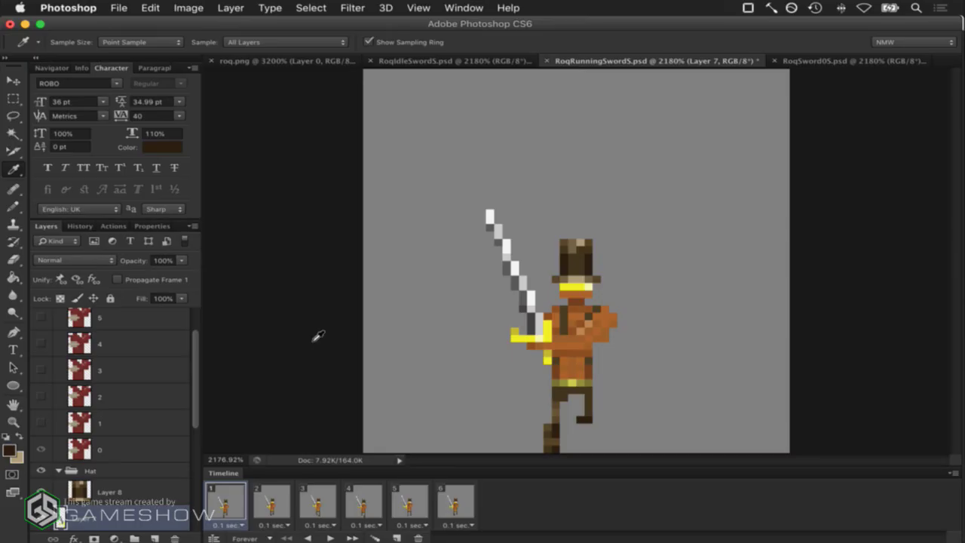
click(319, 503)
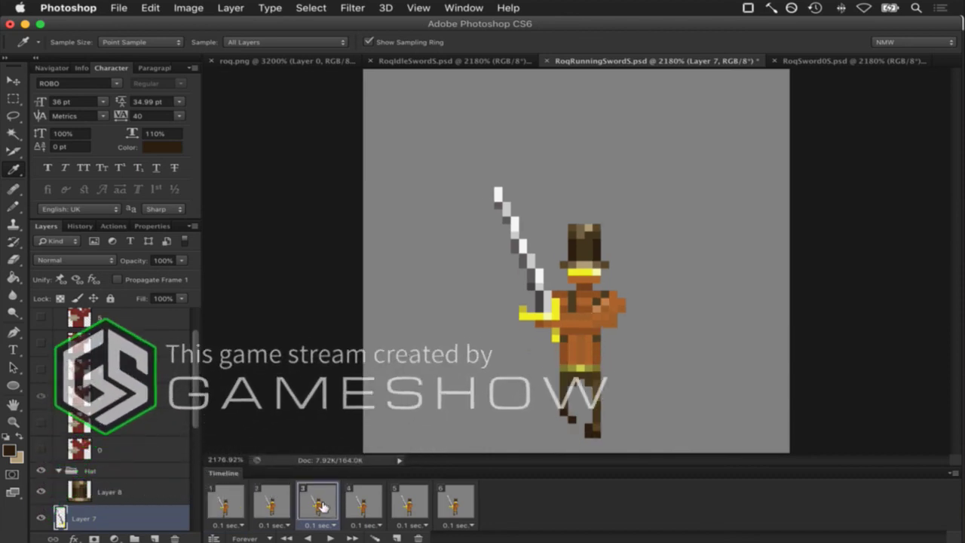
click(272, 504)
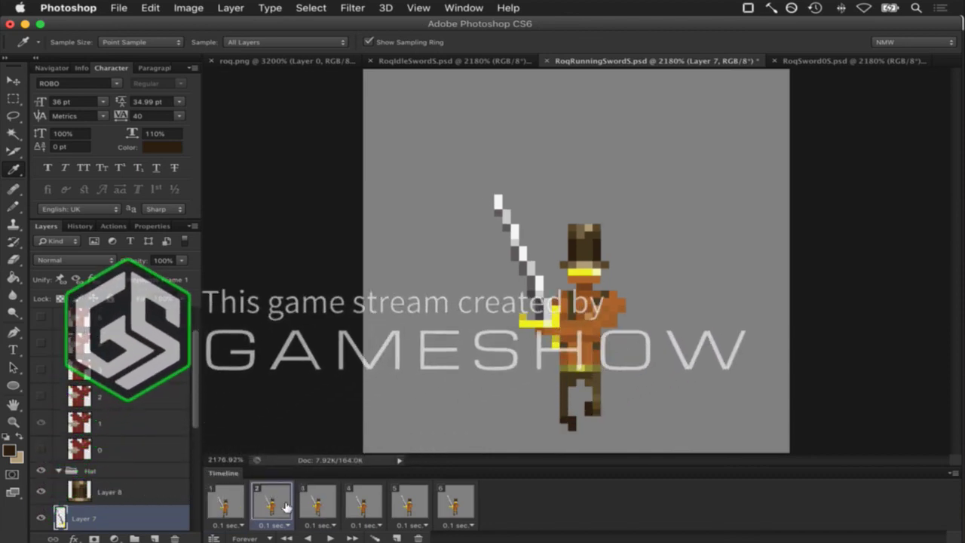
click(318, 505)
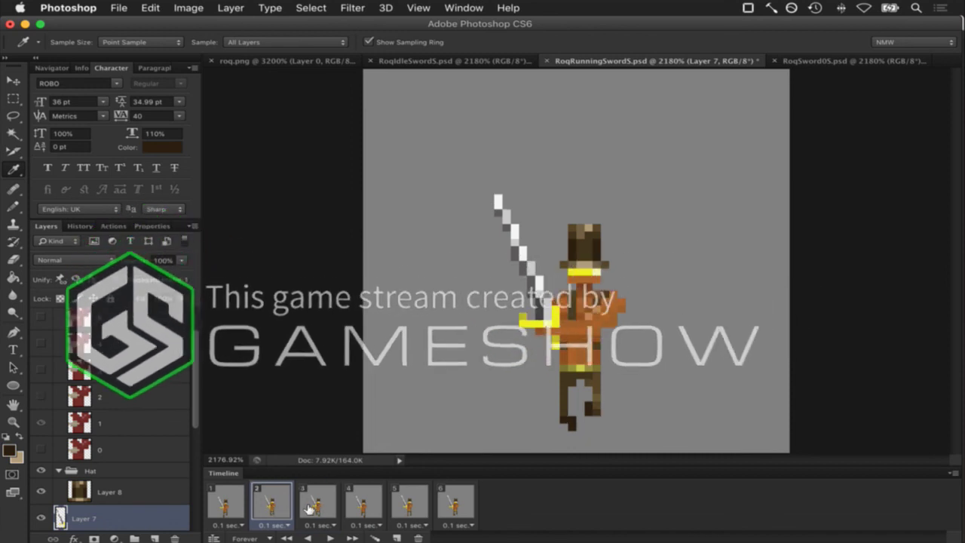
click(270, 505)
click(226, 505)
click(264, 505)
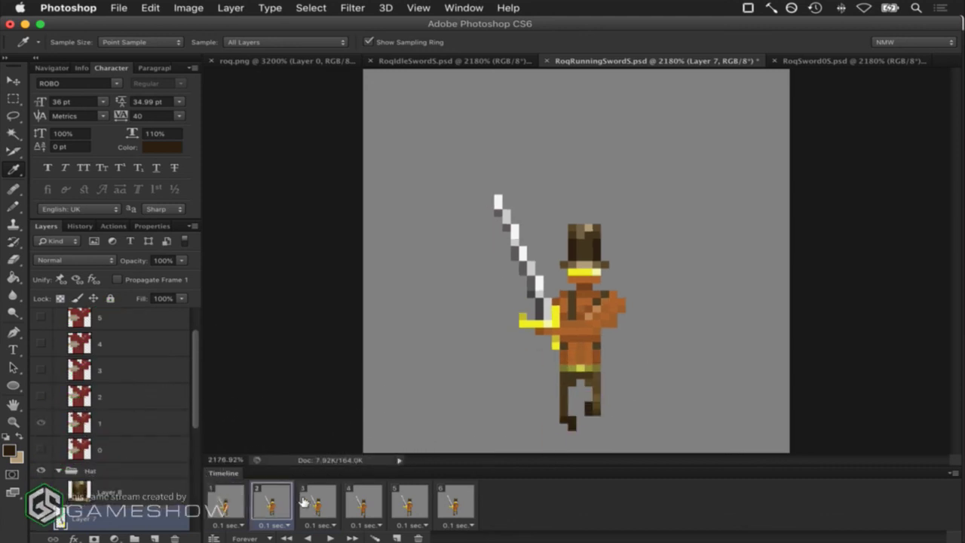
click(321, 504)
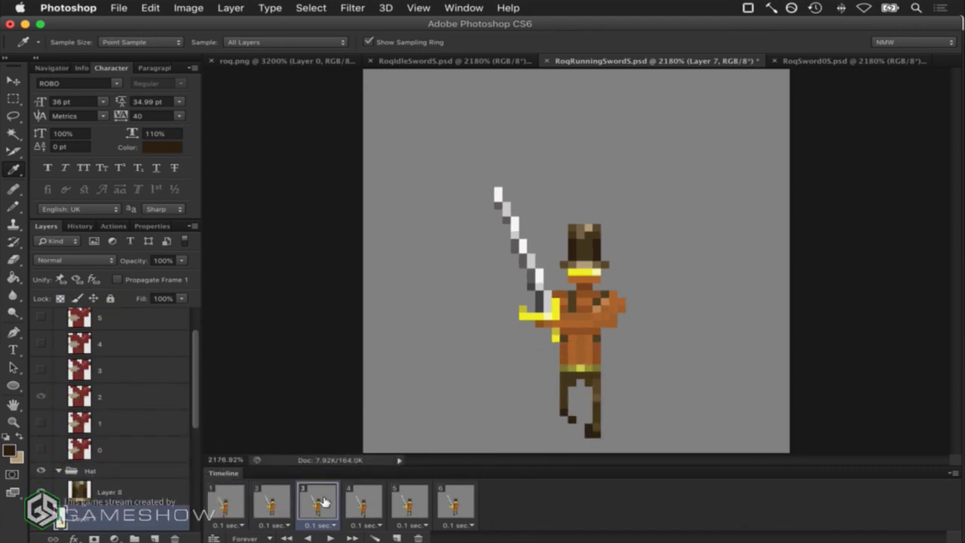
key(super+Tab)
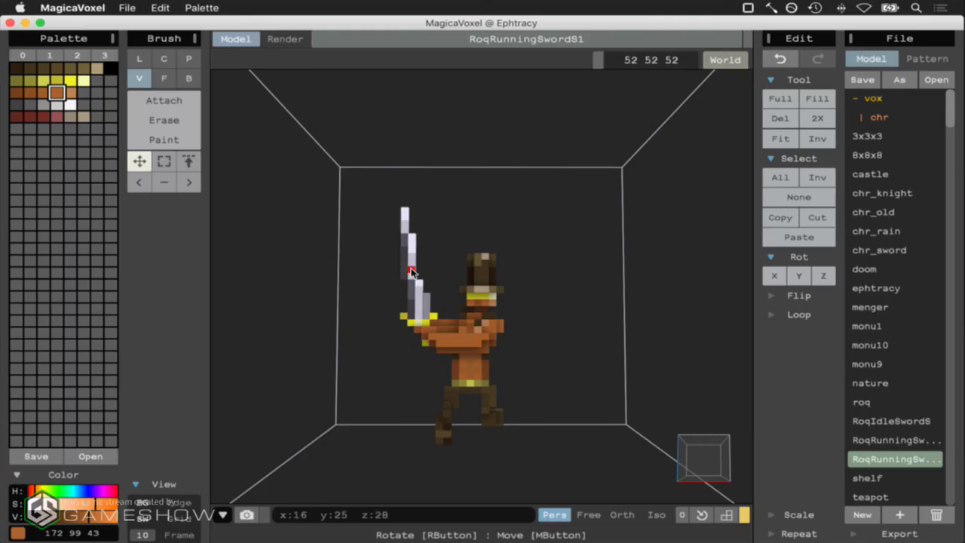
Save a copy of the model as RoqRunningSwordS2
click(124, 7)
click(160, 75)
key(Right)
key(Return)
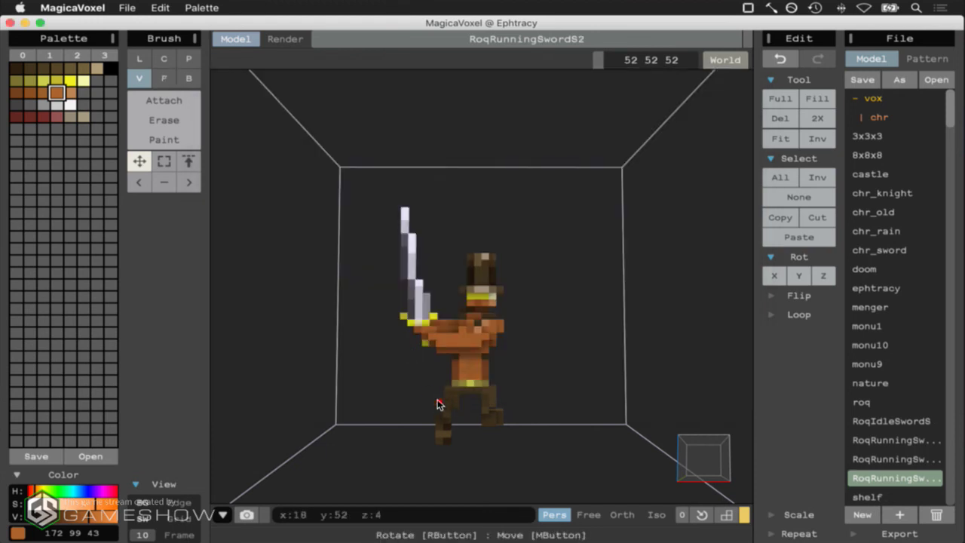
Select both legs below the belt and flip them along the Y and X axes
key(m)
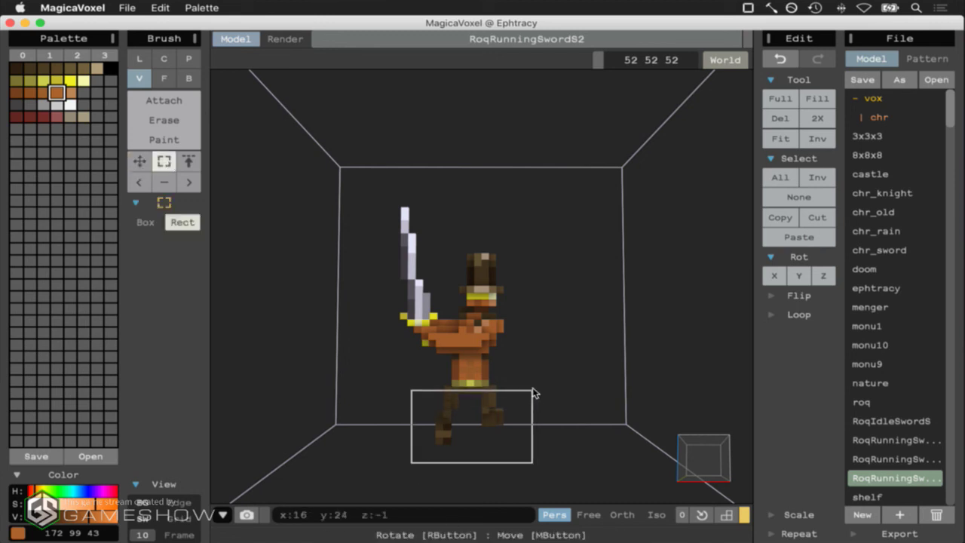
drag(532, 393, 532, 393)
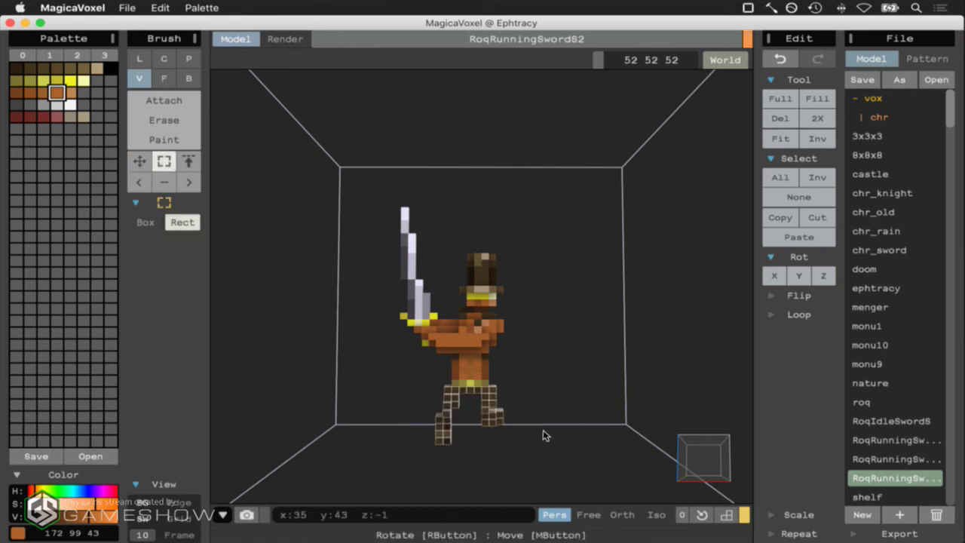
click(784, 295)
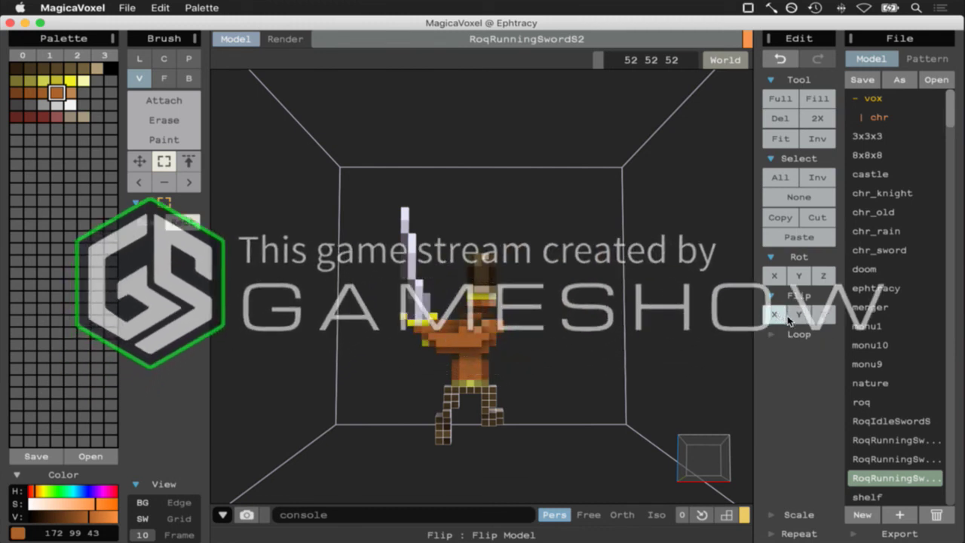
click(798, 316)
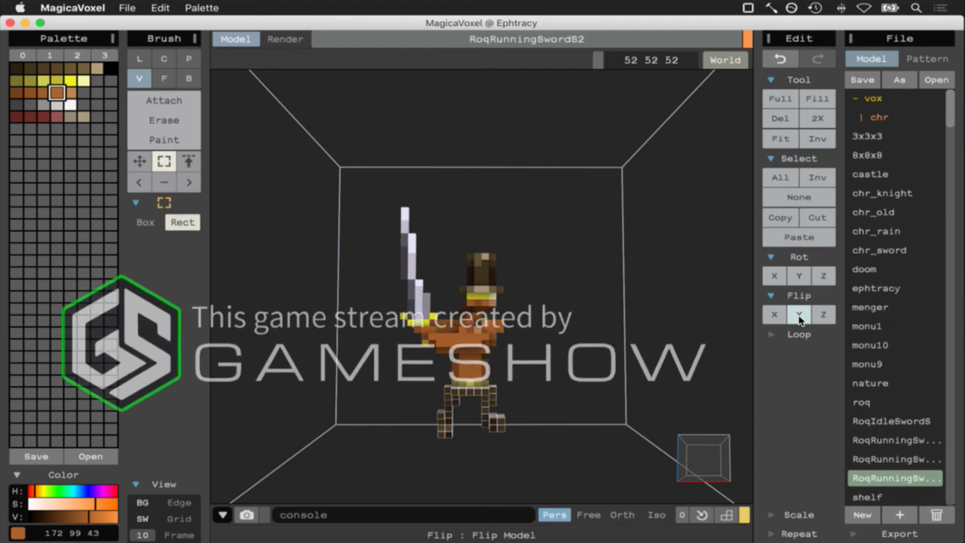
click(772, 315)
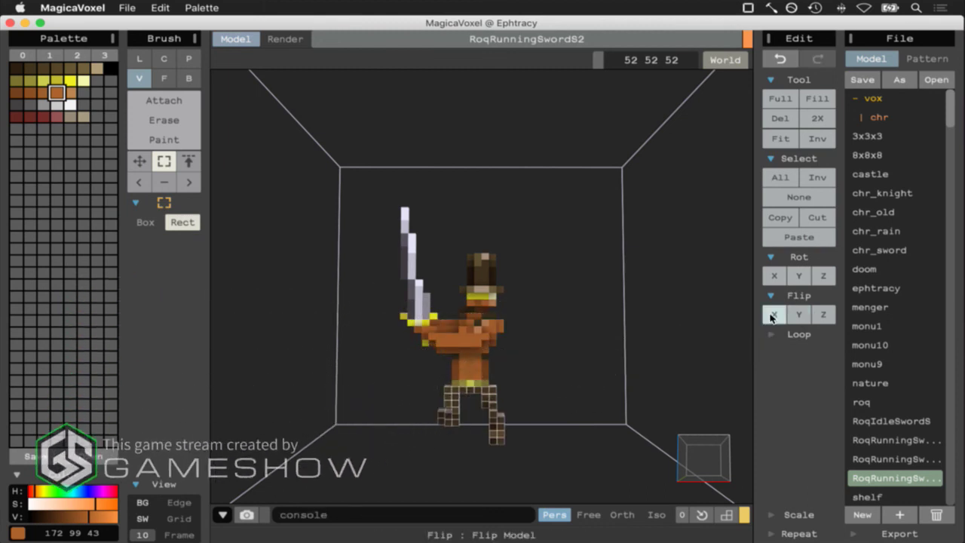
Switch to Photoshop and compare the sword and arm positions in frames 2 and 3 of the running animation
mouse_move(704, 457)
right_down()
mouse_move(575, 461)
mouse_move(721, 438)
mouse_move(757, 454)
mouse_move(724, 447)
mouse_move(689, 460)
mouse_move(707, 459)
right_up()
key(super+Tab)
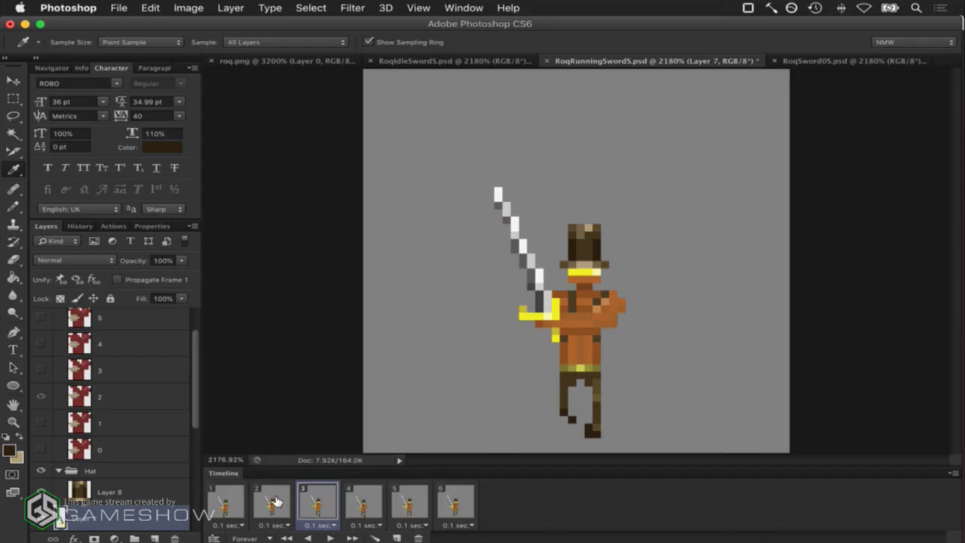
click(273, 500)
click(308, 504)
click(277, 503)
click(309, 505)
click(270, 505)
click(299, 506)
Switch back to MagicaVoxel, select the sword with the hand gripping it, and move the selection up one voxel
key(super+Tab)
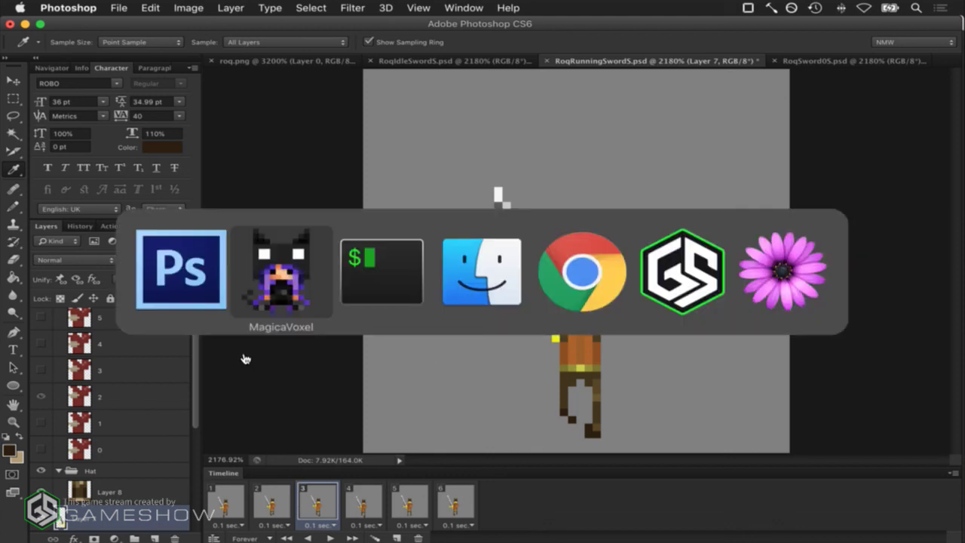
key(super+Tab)
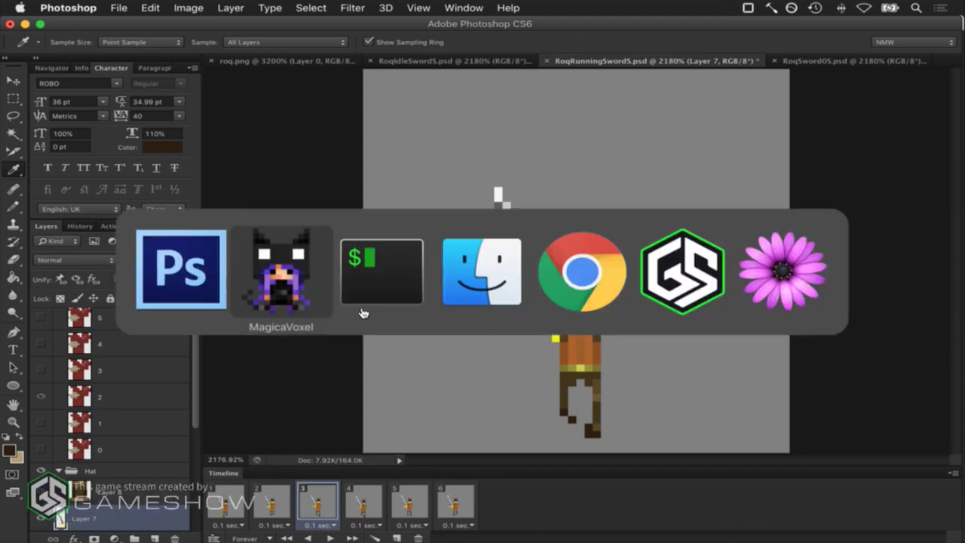
click(314, 299)
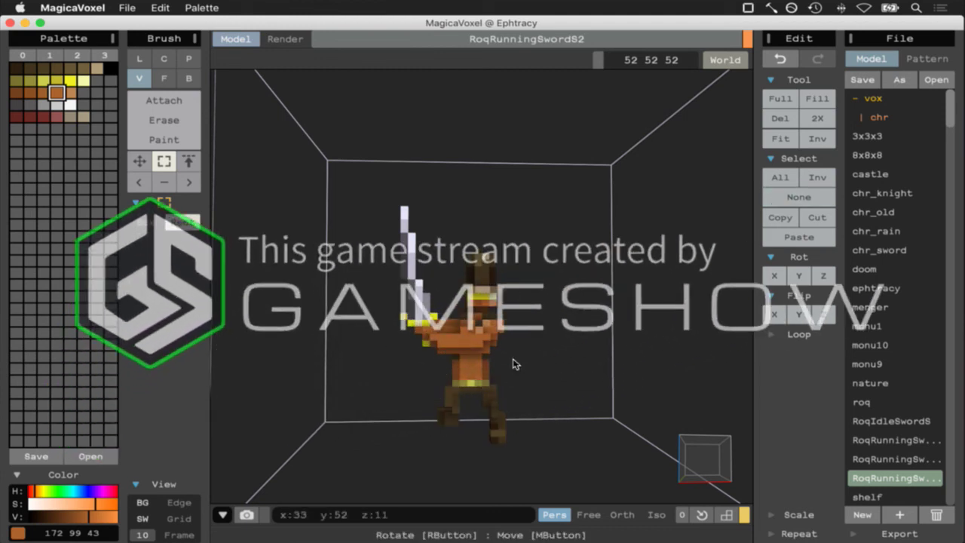
right_drag(513, 364, 556, 447)
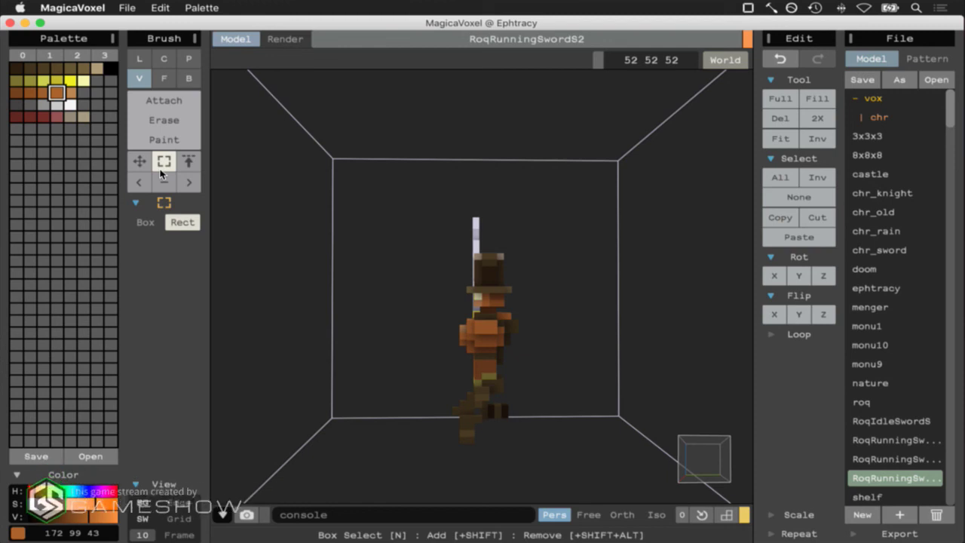
right_drag(706, 461, 846, 461)
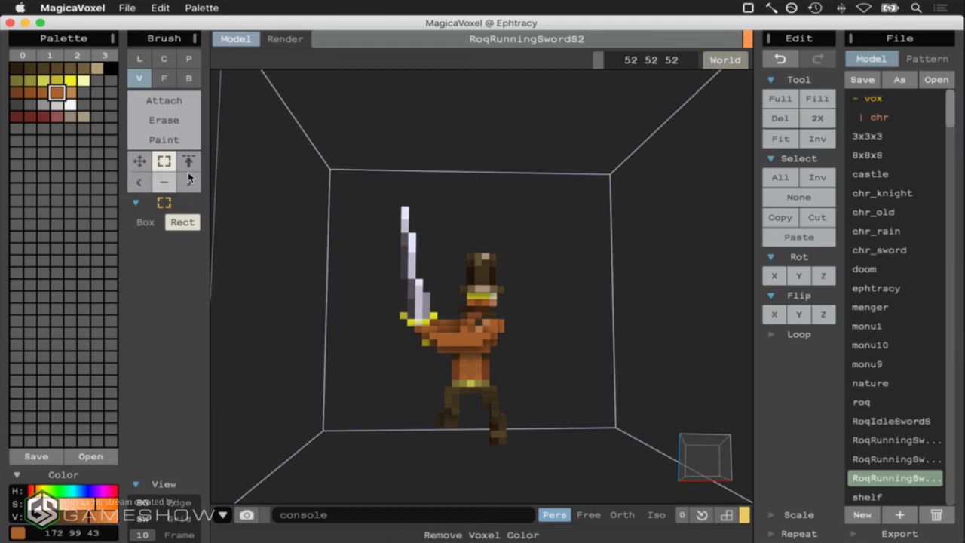
drag(341, 185, 435, 362)
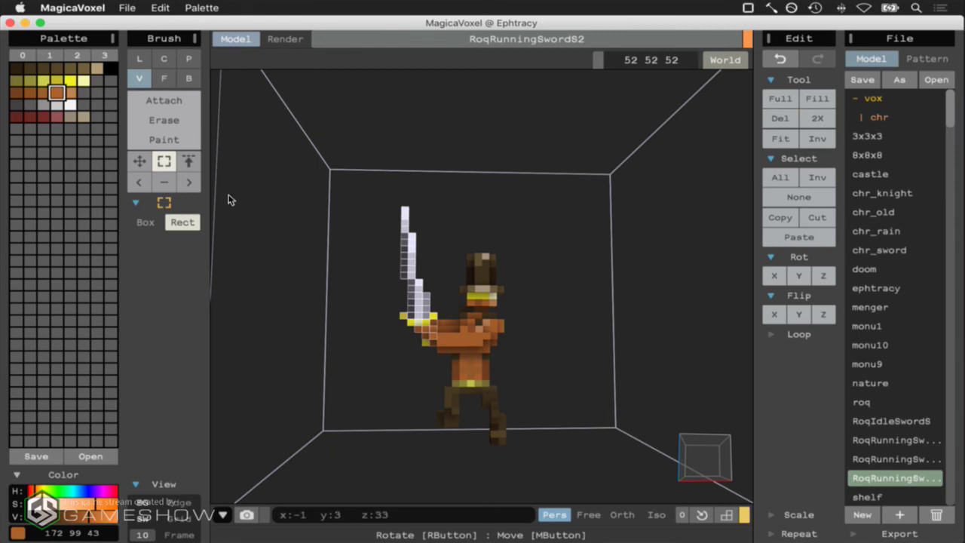
click(140, 161)
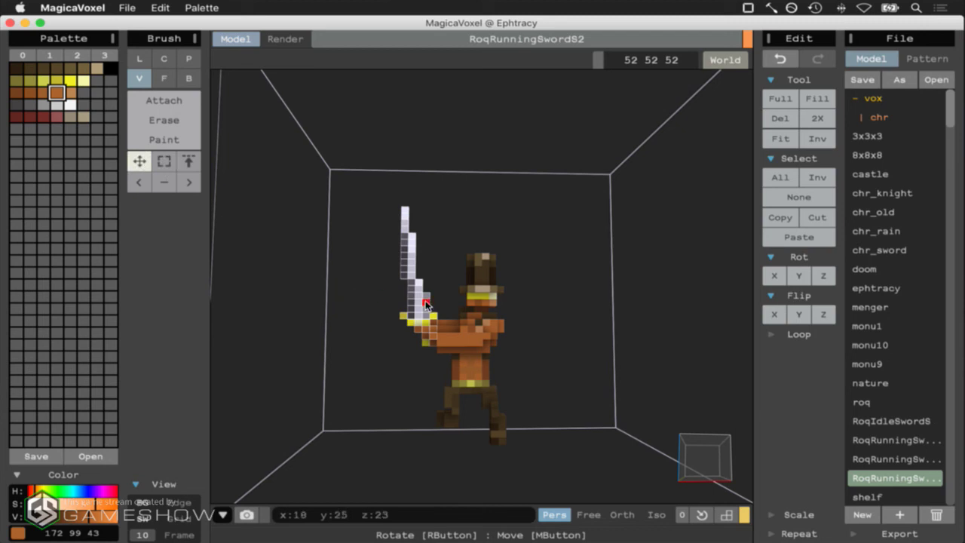
drag(425, 301, 426, 296)
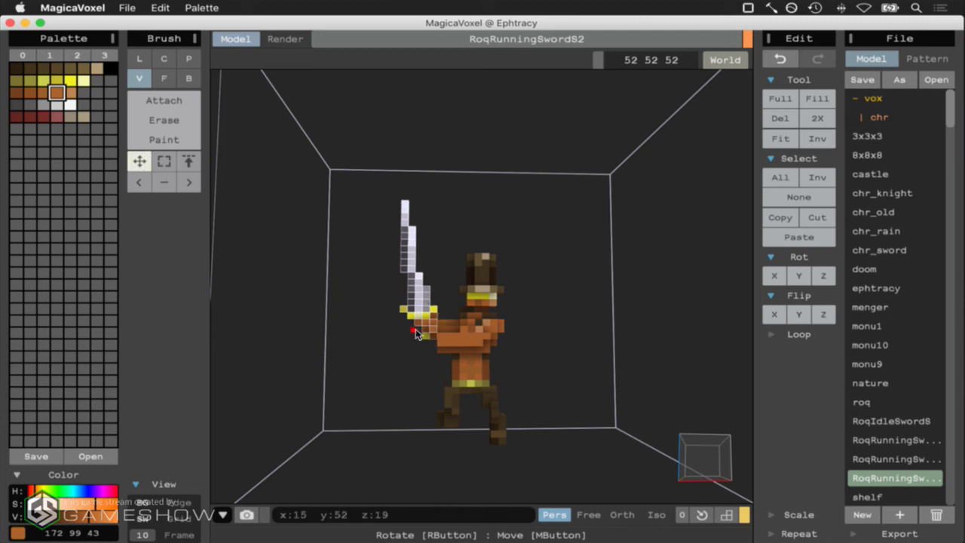
Select the character's shoulder and arm voxels behind the hand, move them up one voxel, and clear the selection
click(164, 161)
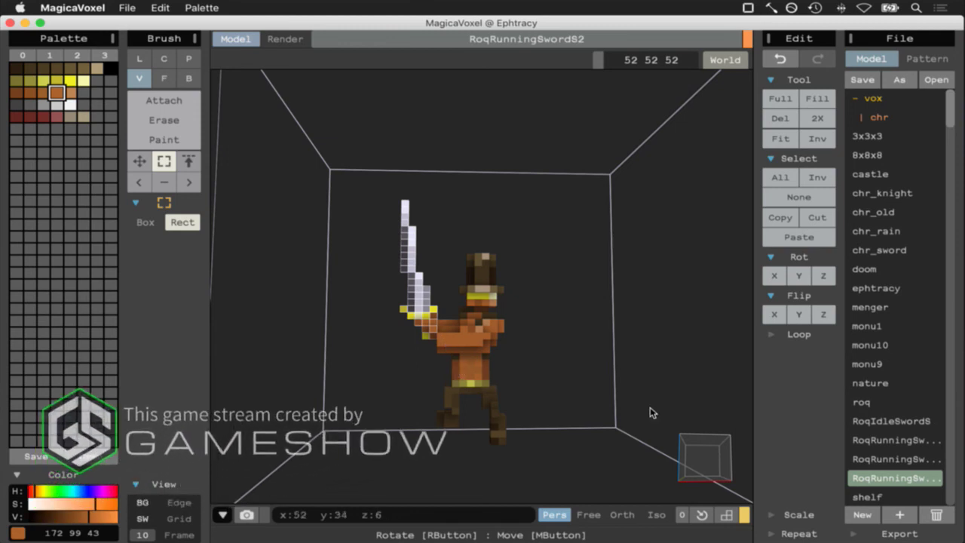
right_drag(679, 442, 538, 446)
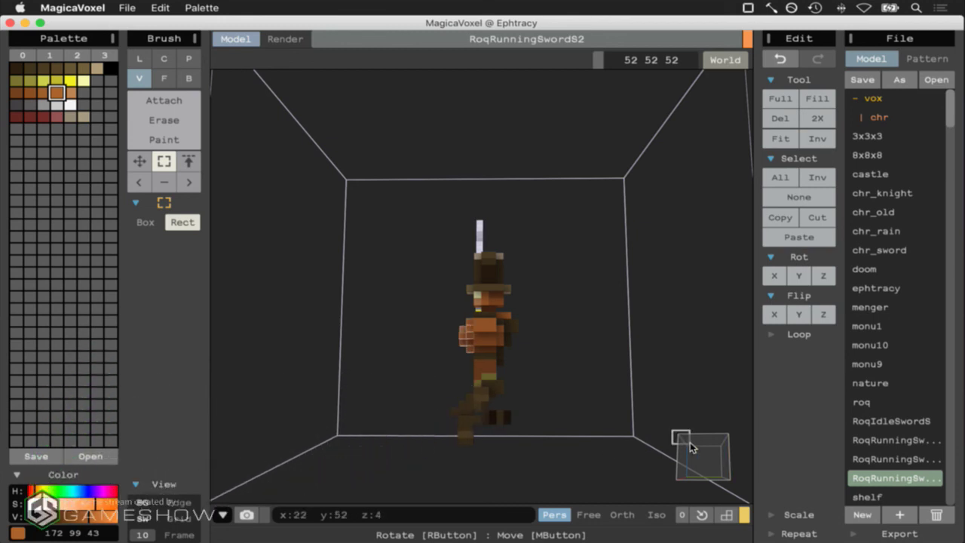
key(super+z)
right_drag(671, 436, 841, 460)
click(138, 160)
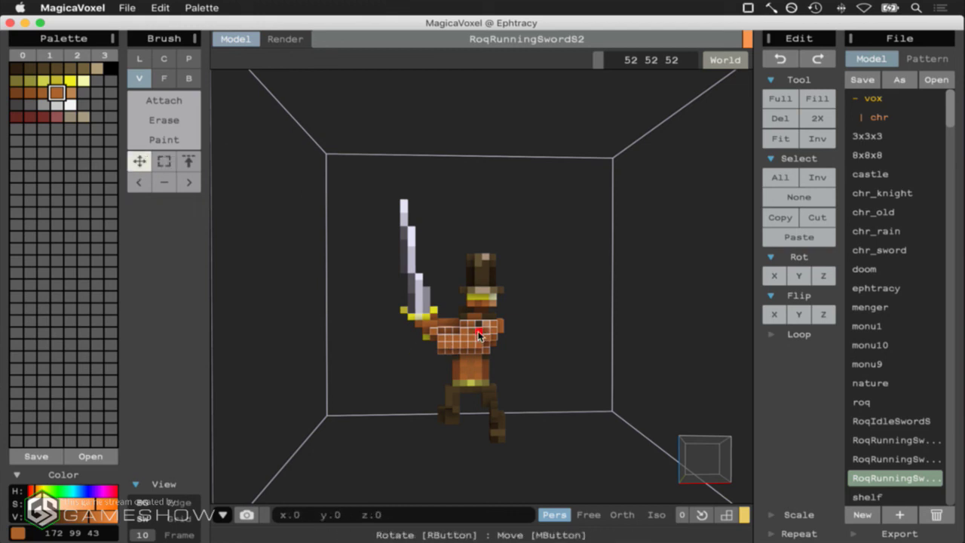
drag(479, 330, 477, 322)
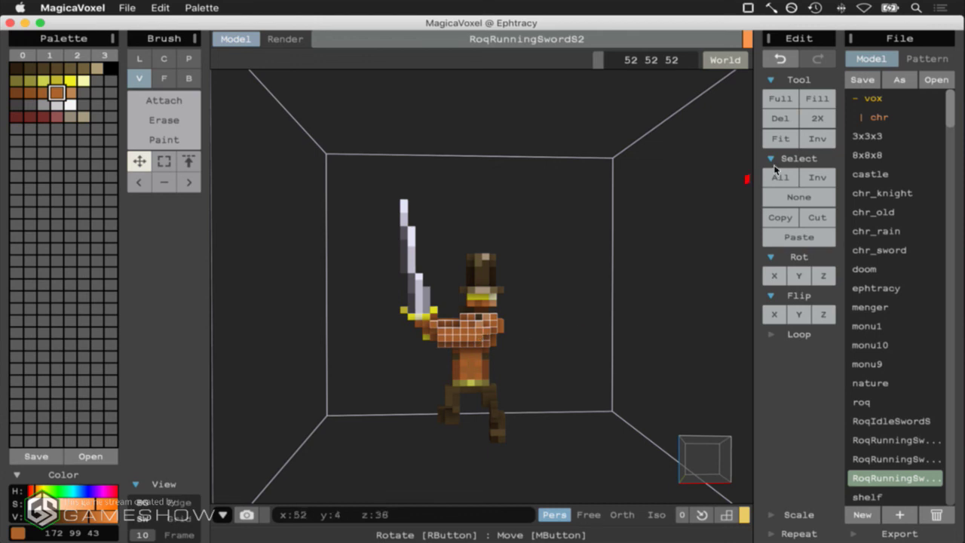
click(788, 197)
mouse_move(697, 469)
right_down()
mouse_move(609, 470)
mouse_move(698, 454)
mouse_move(718, 467)
mouse_move(528, 470)
mouse_move(704, 465)
mouse_move(596, 457)
mouse_move(564, 463)
mouse_move(701, 470)
mouse_move(693, 460)
right_up()
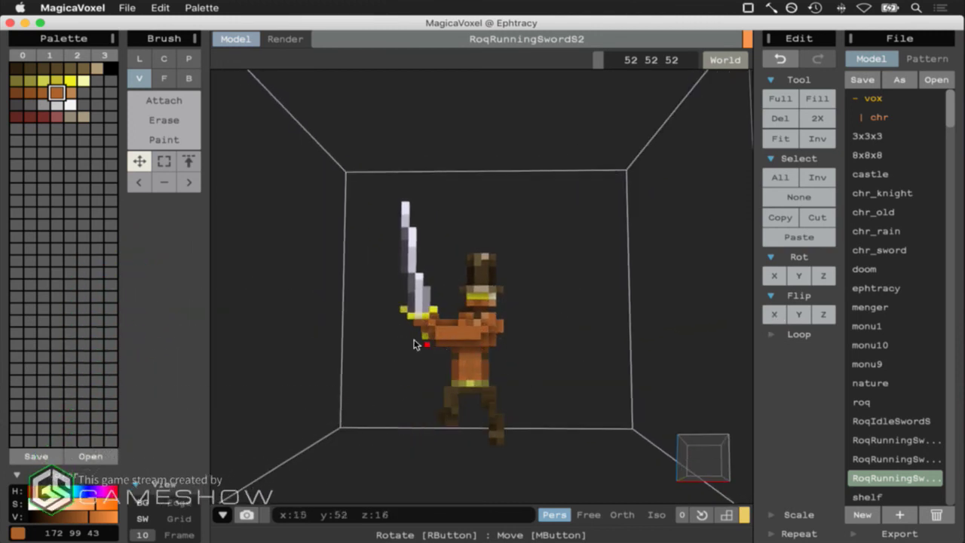
Sample the dark brown 65 52 29 from the strap and use Paint to retouch the torso below the raised arms
mouse_move(635, 450)
right_down()
mouse_move(642, 462)
mouse_move(543, 455)
mouse_move(646, 458)
mouse_move(631, 465)
right_up()
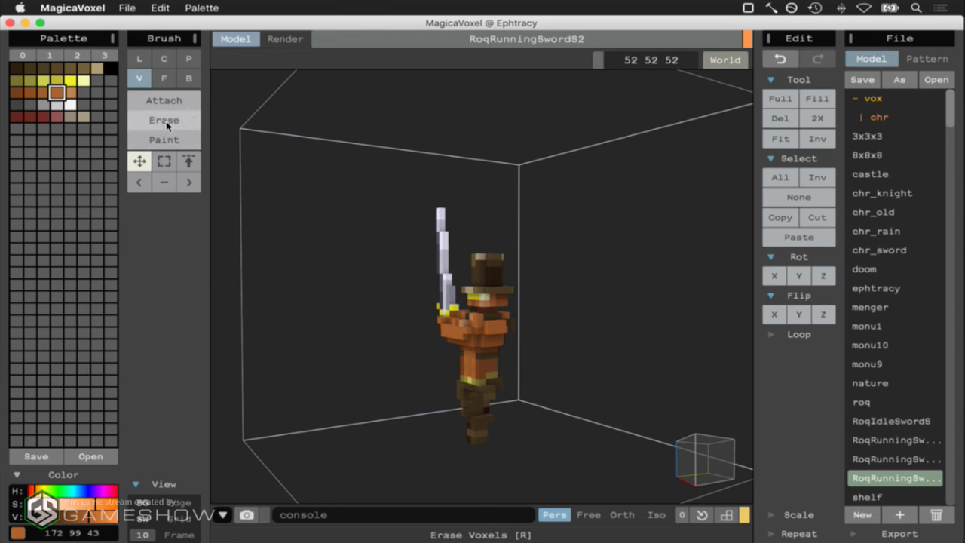
click(139, 182)
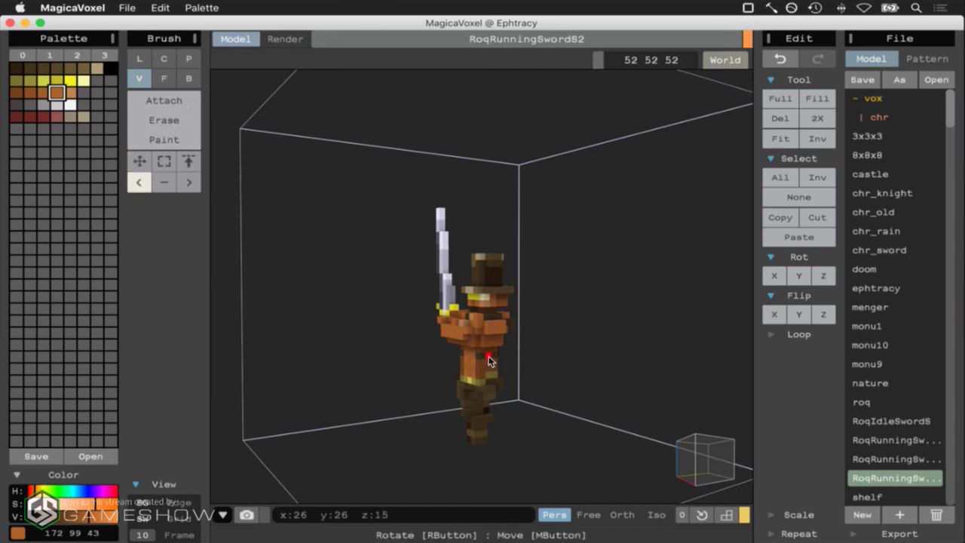
alt+click(488, 360)
click(164, 139)
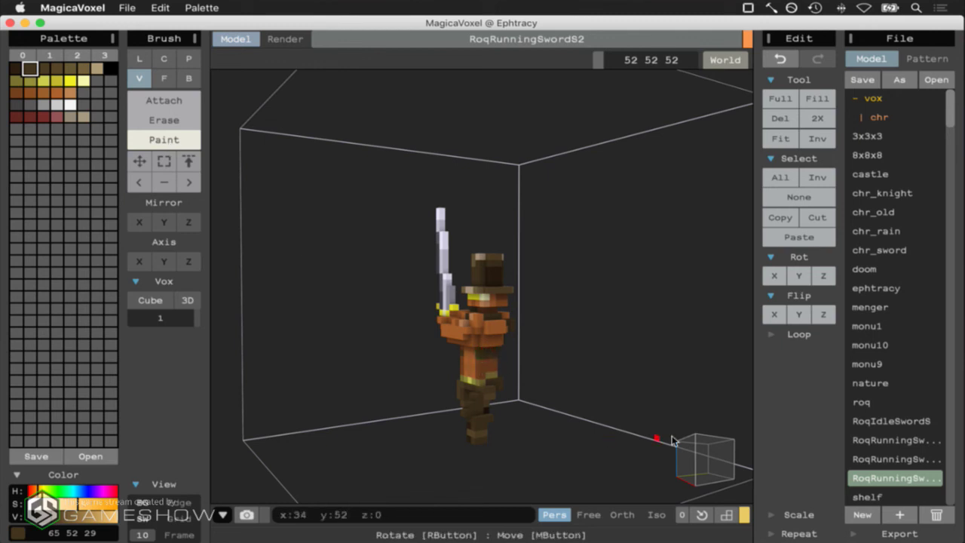
right_drag(683, 447, 757, 460)
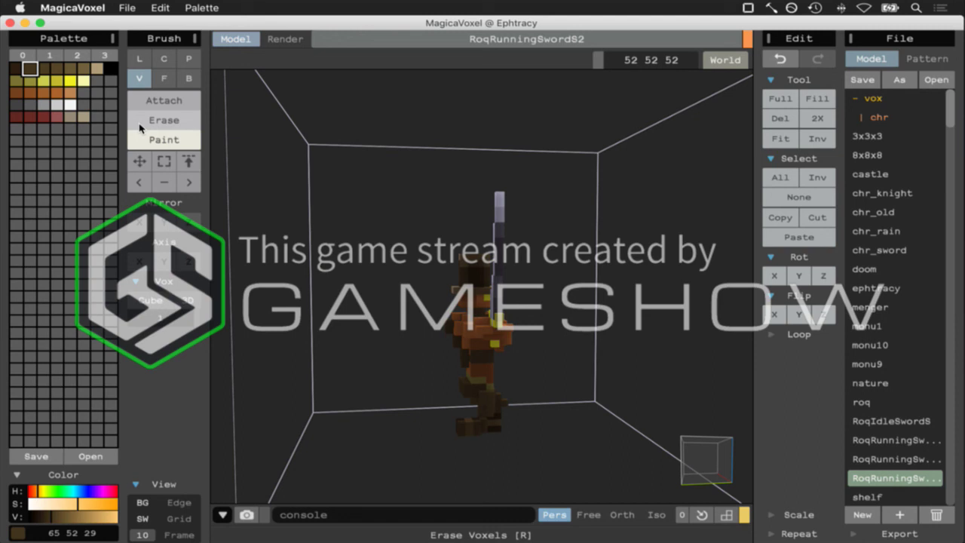
Sample the brown 116 65 30 from the torso, retouch its other side with Paint, and save the model
click(138, 182)
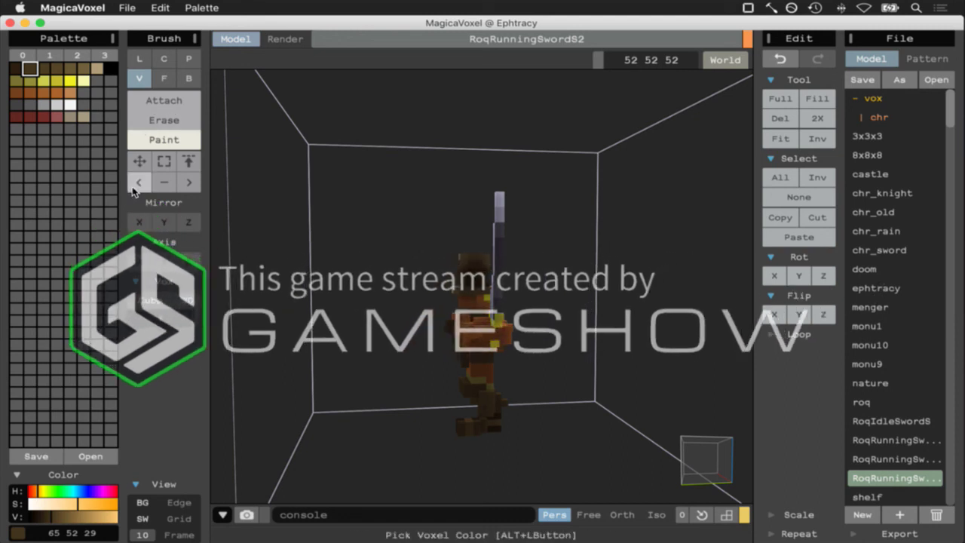
alt+click(484, 370)
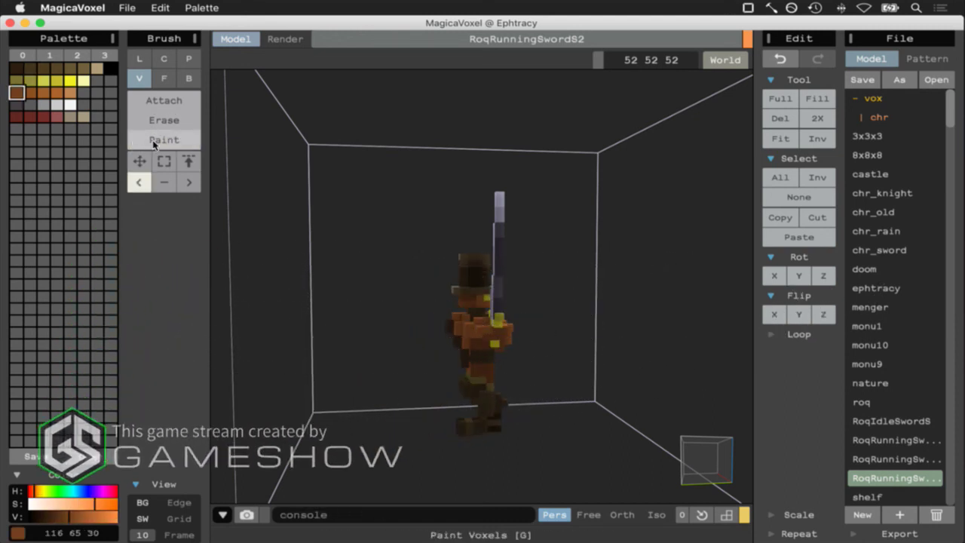
click(164, 138)
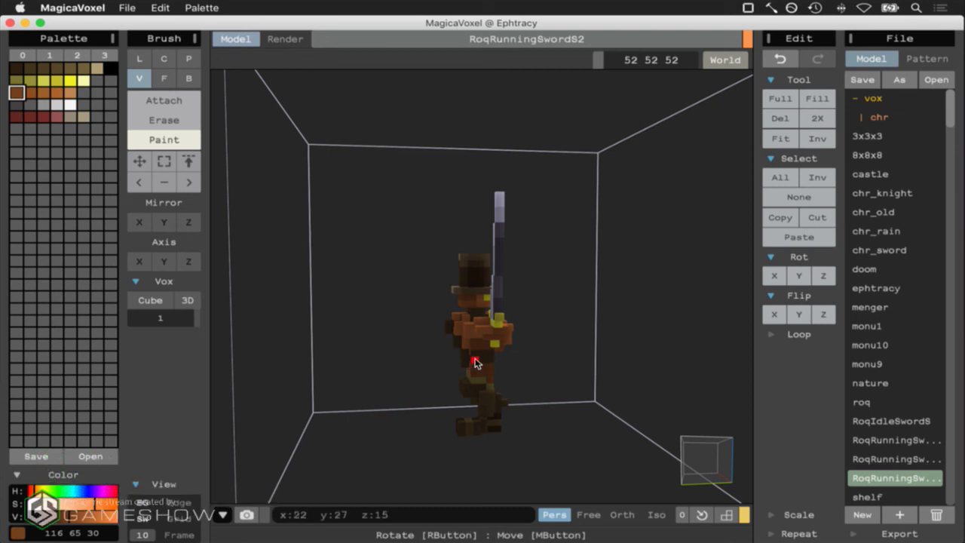
right_drag(704, 459, 448, 450)
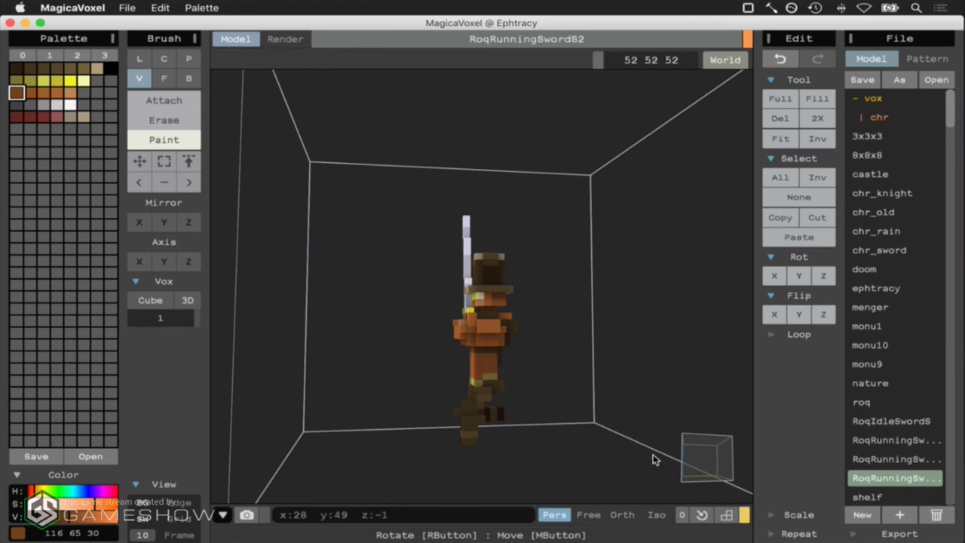
mouse_move(693, 454)
right_down()
mouse_move(618, 467)
mouse_move(756, 463)
mouse_move(762, 422)
mouse_move(712, 457)
right_up()
key(super+s)
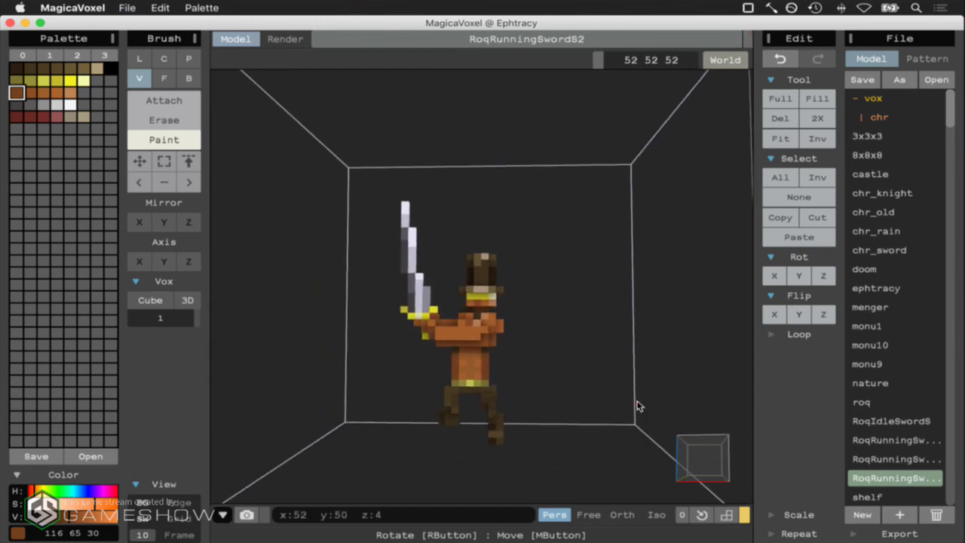
Switch to Photoshop and compare the character's pose across frames 1 to 4 of the running animation
key(super+Tab)
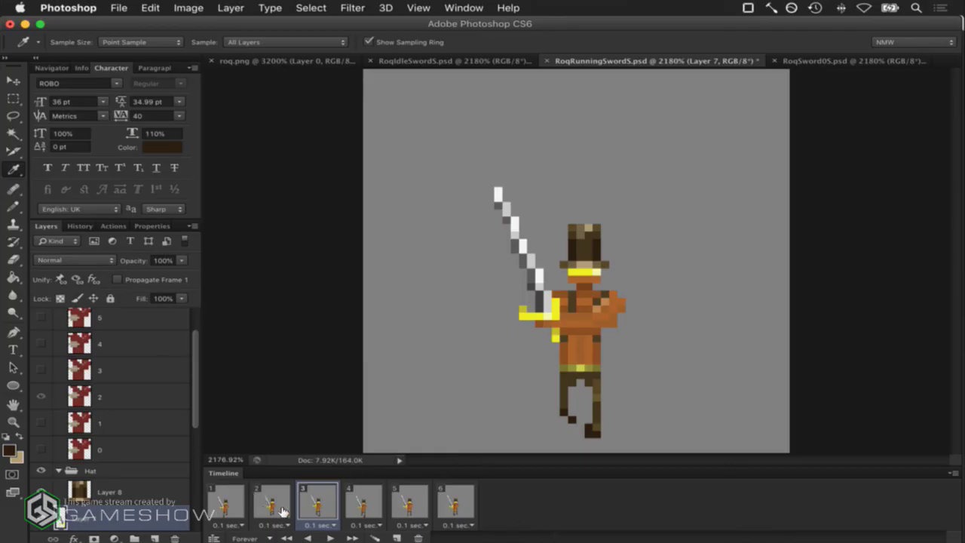
click(365, 504)
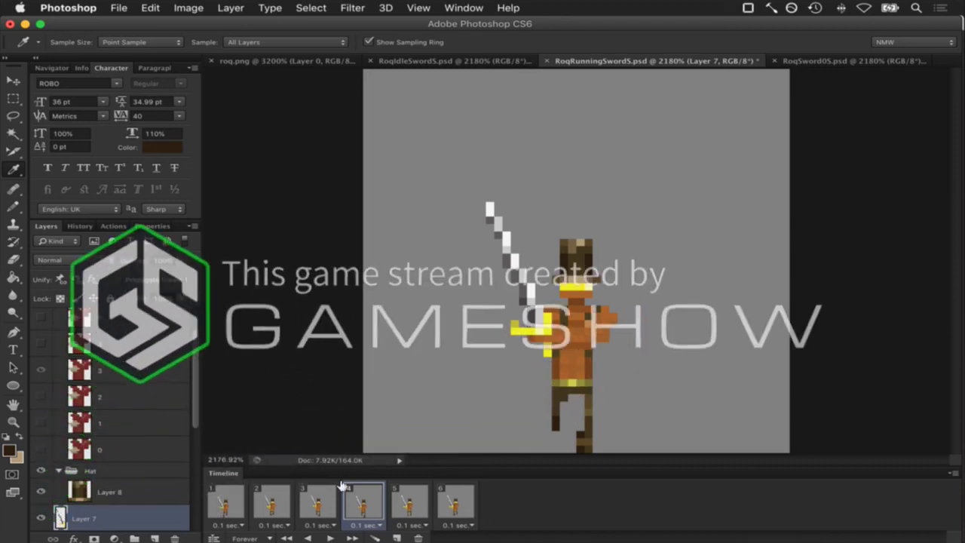
click(320, 494)
click(275, 497)
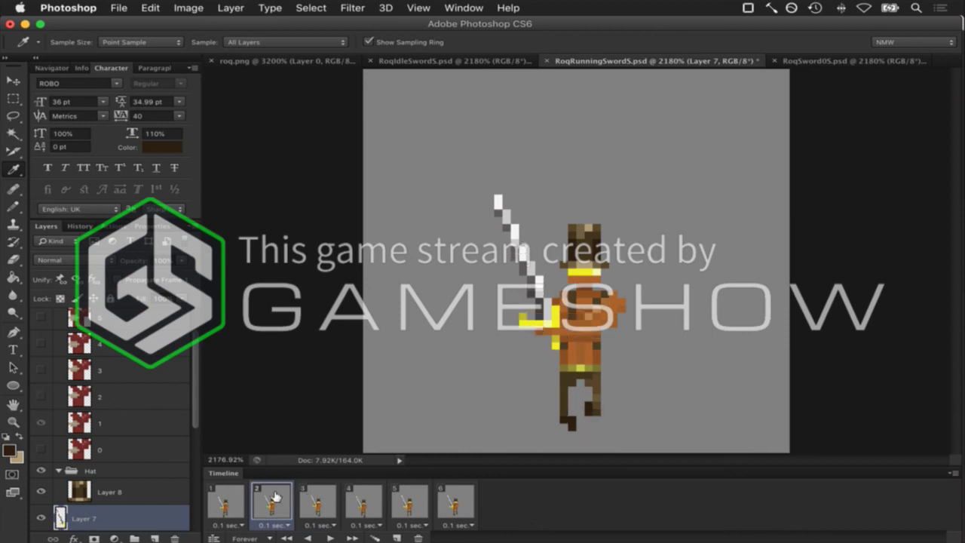
click(232, 500)
click(271, 499)
click(317, 501)
click(360, 505)
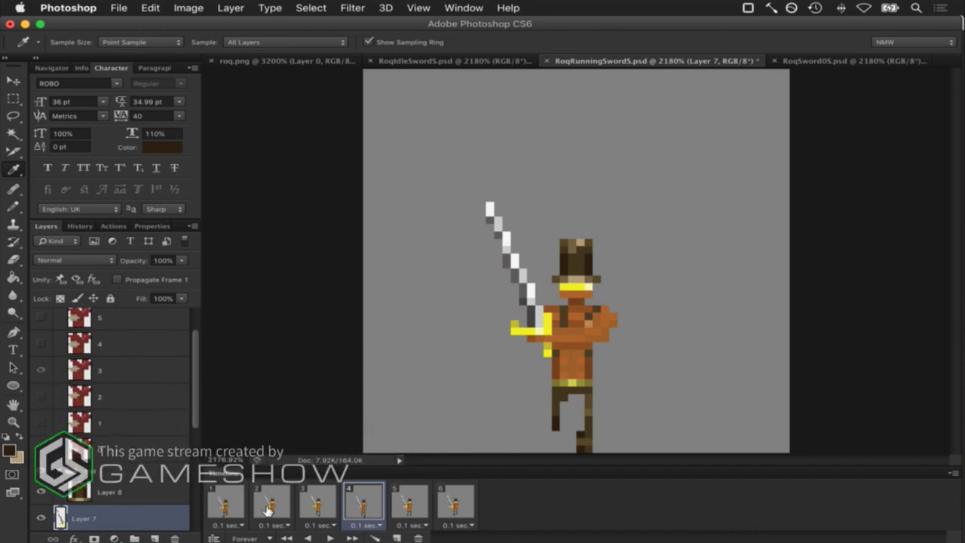
click(233, 506)
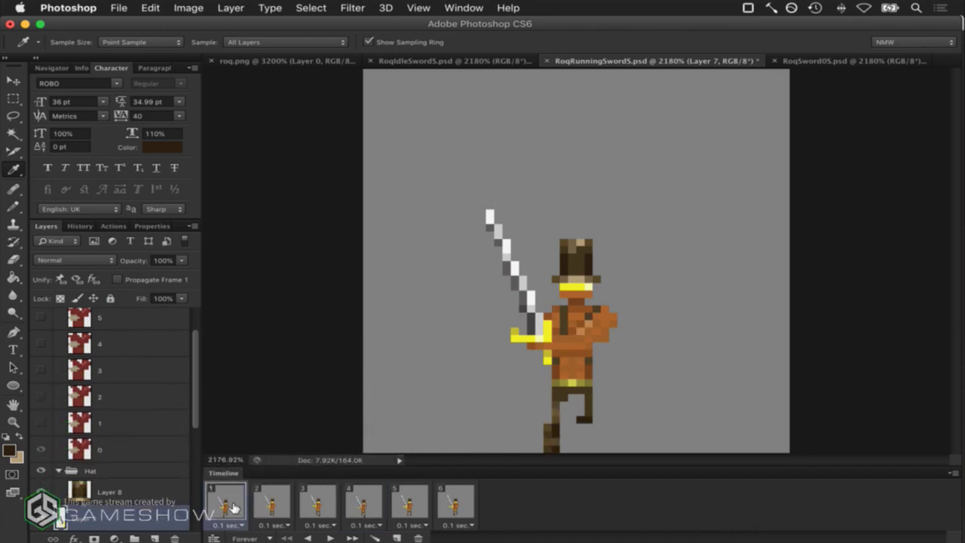
click(370, 506)
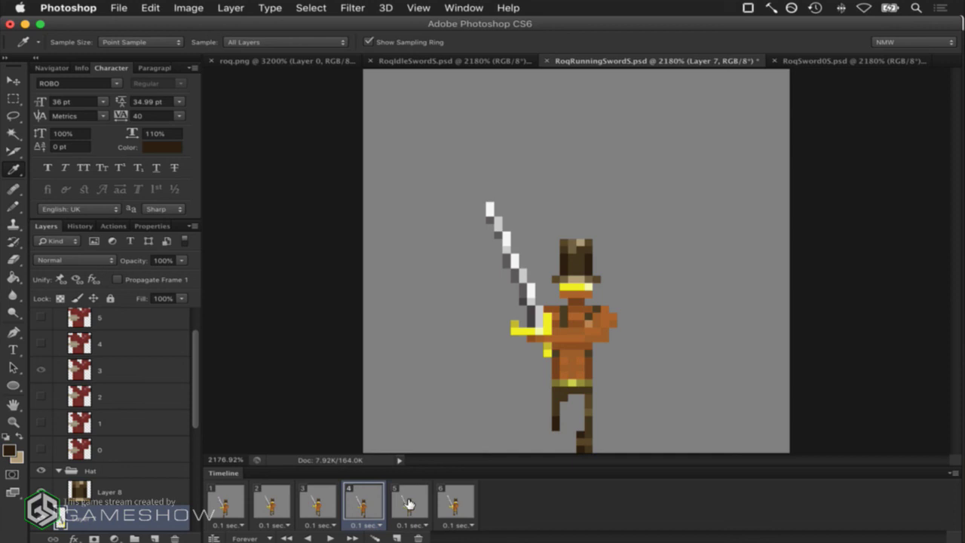
click(226, 496)
Switch back to MagicaVoxel, open the RoqRunningSwordS0 model, and save a copy of it as RoqRunningSwordS3
key(super+Tab)
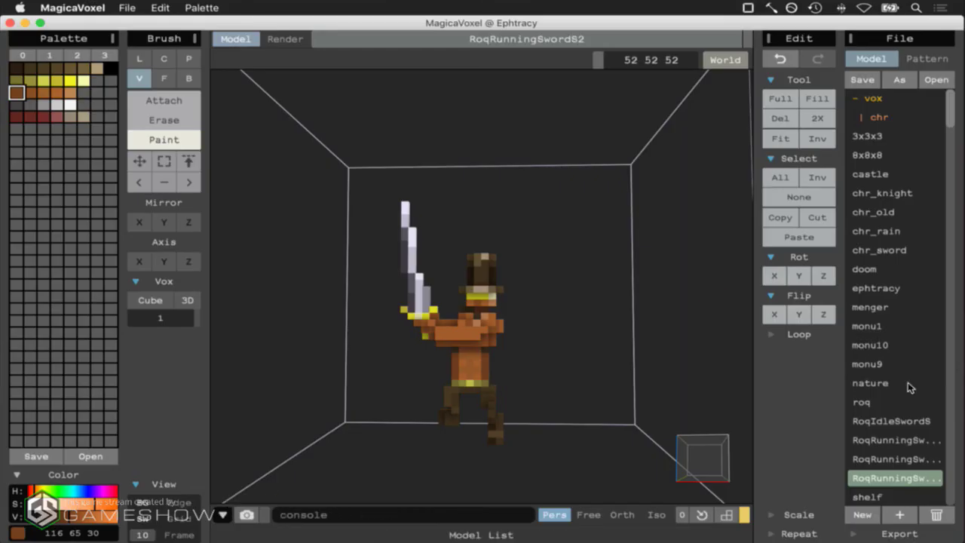
click(890, 440)
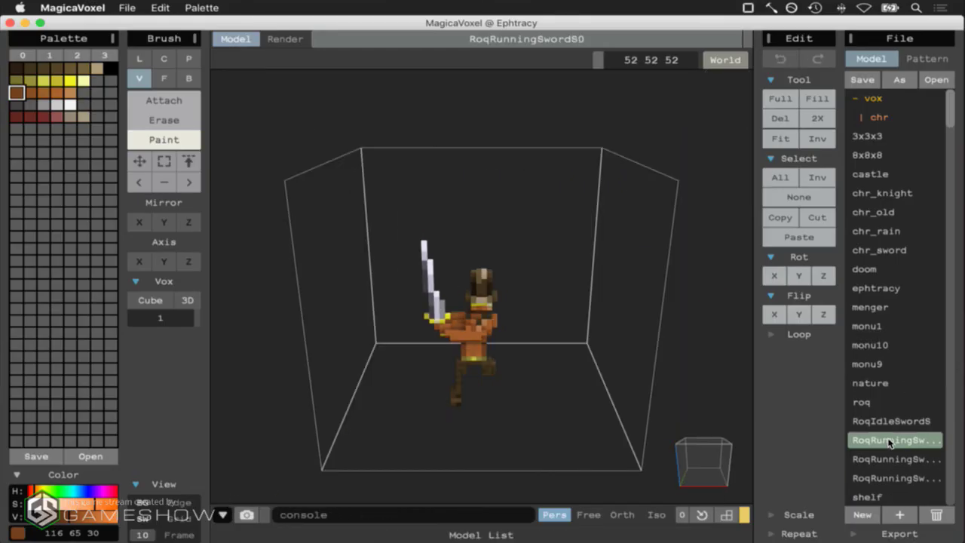
click(715, 456)
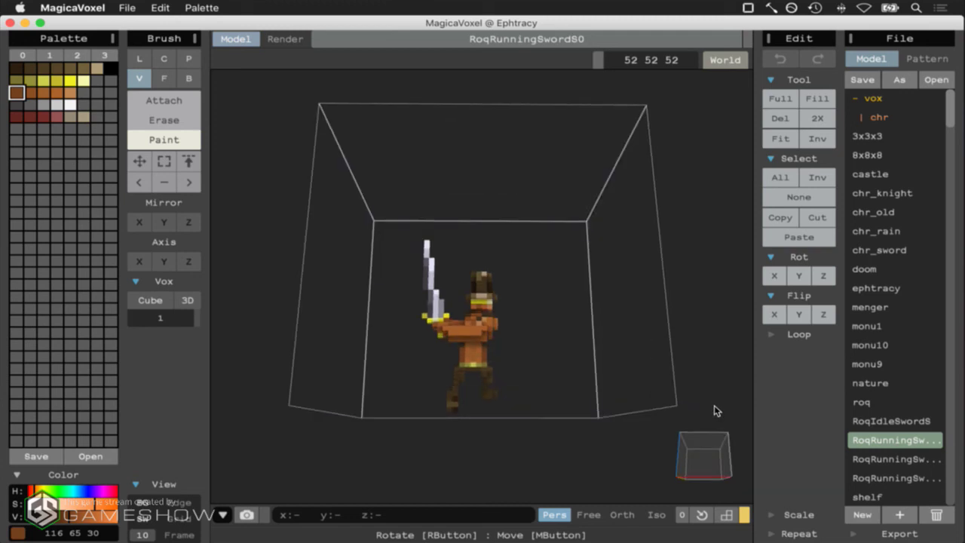
click(126, 8)
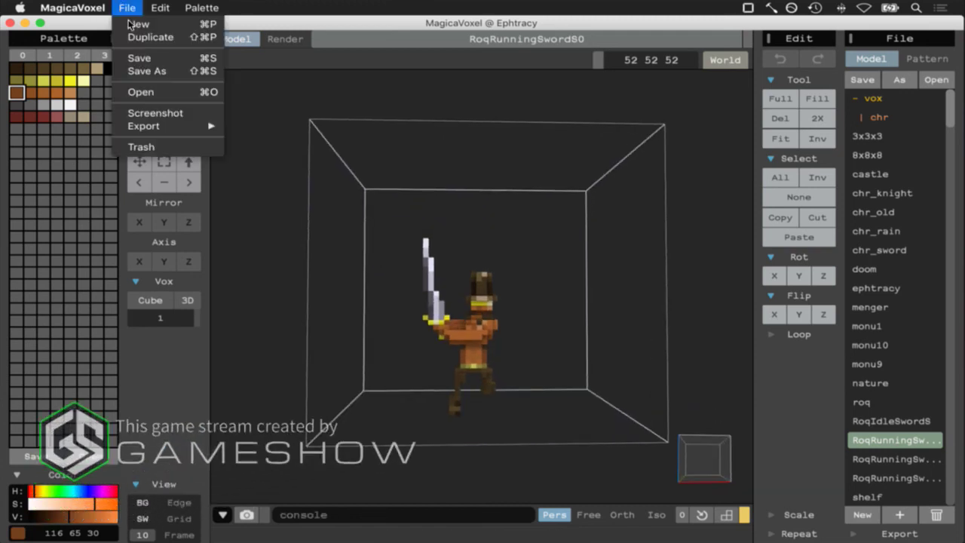
click(143, 72)
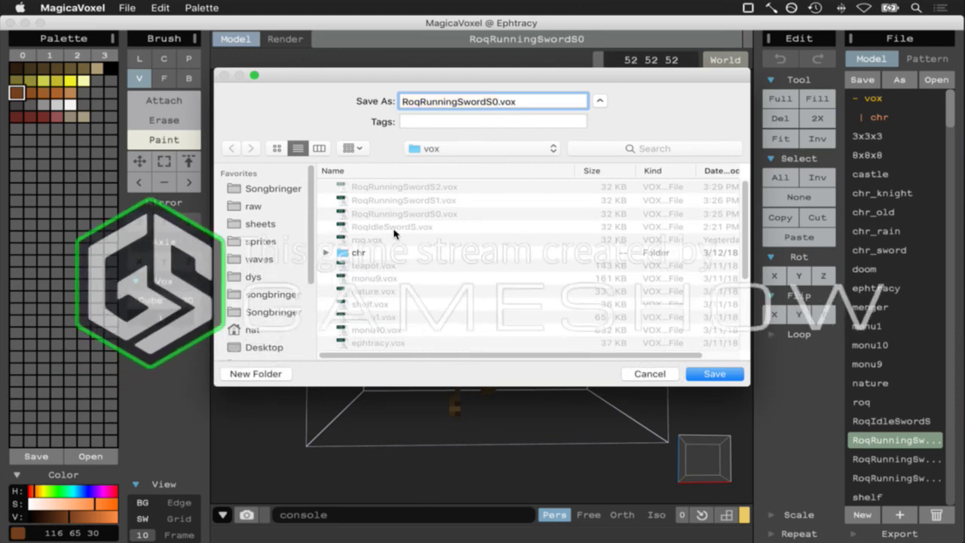
key(Return)
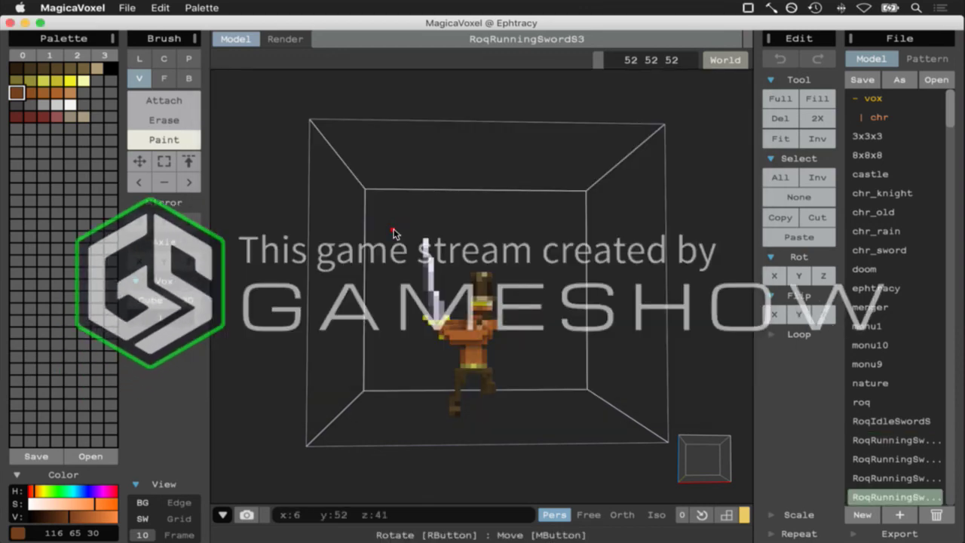
Switch to Photoshop and compare the character's pose across frames 2 to 4 of the running animation
right_drag(697, 452, 725, 447)
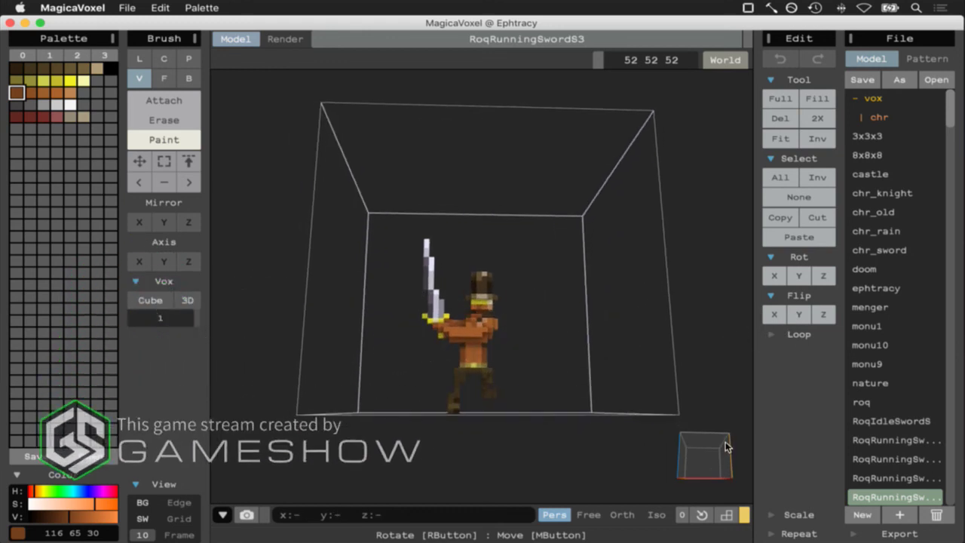
key(super+Tab)
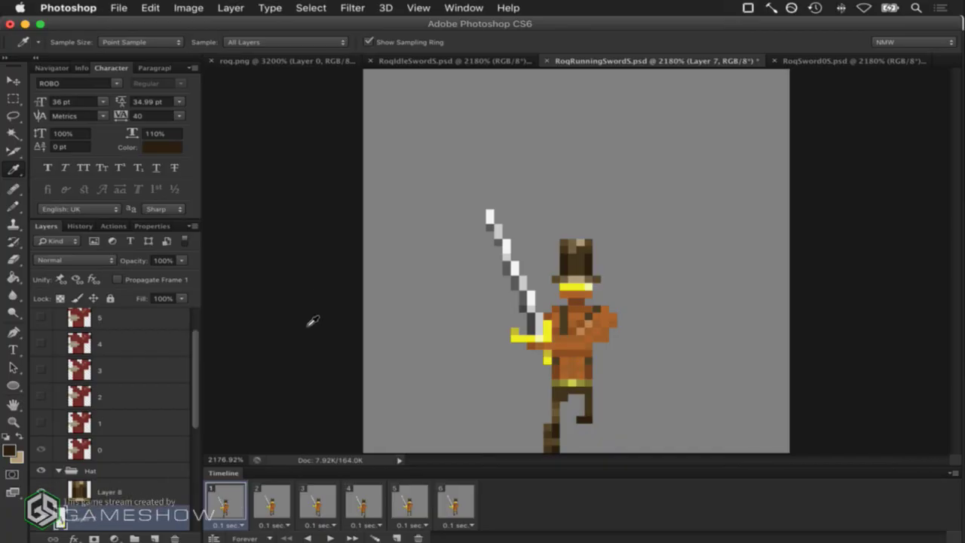
click(358, 497)
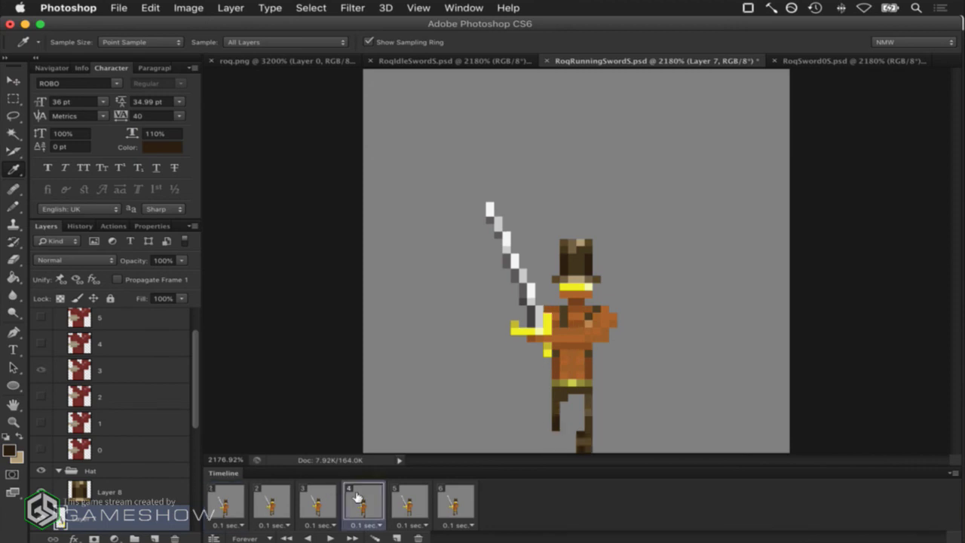
click(318, 497)
click(274, 498)
click(327, 502)
click(375, 502)
Switch back to MagicaVoxel, select both legs of the character, and flip them along the X axis
key(super+Tab)
click(688, 469)
scroll(687, 471, up, 4)
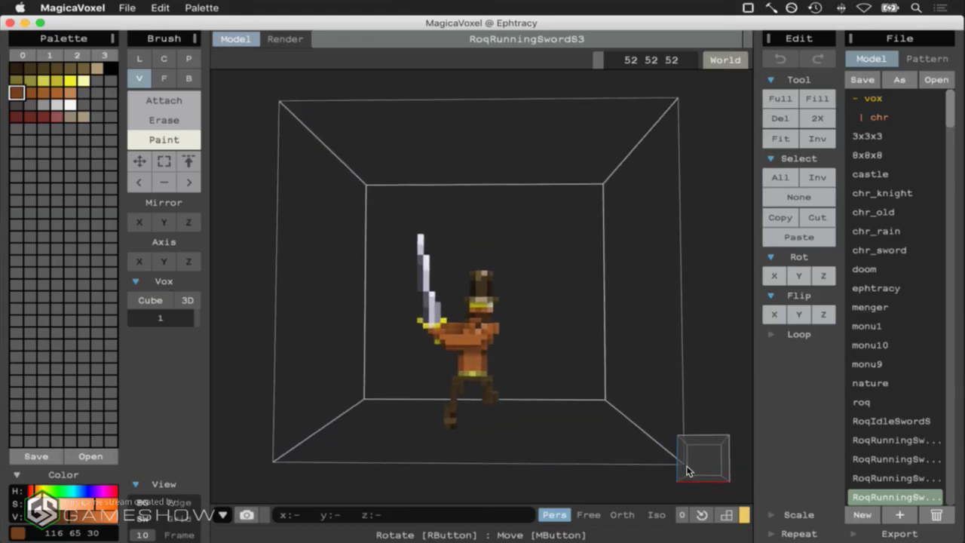
drag(693, 471, 707, 463)
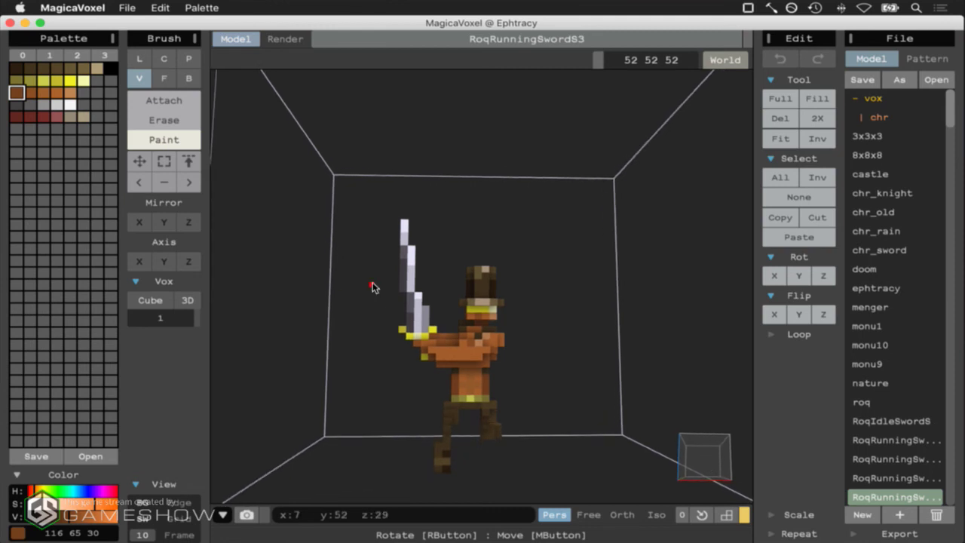
click(163, 160)
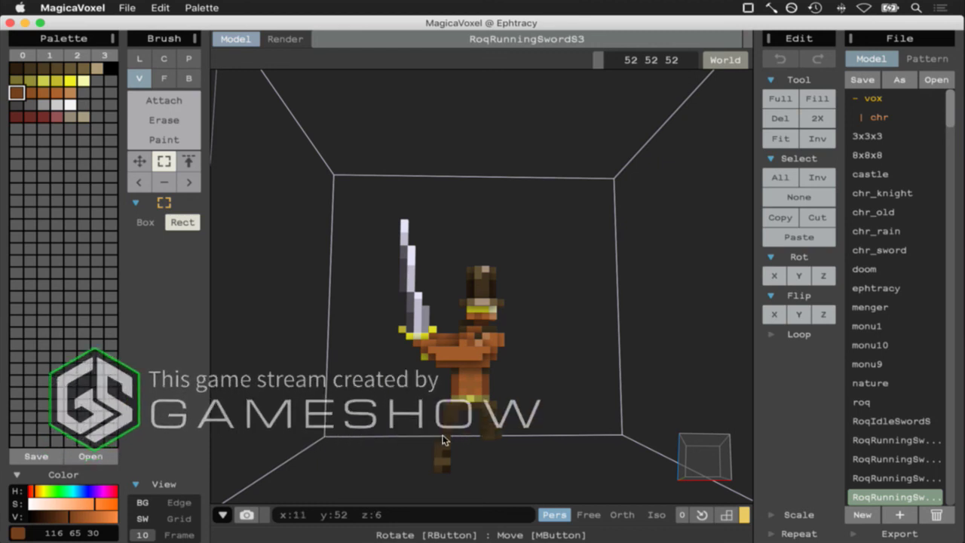
drag(410, 484, 523, 409)
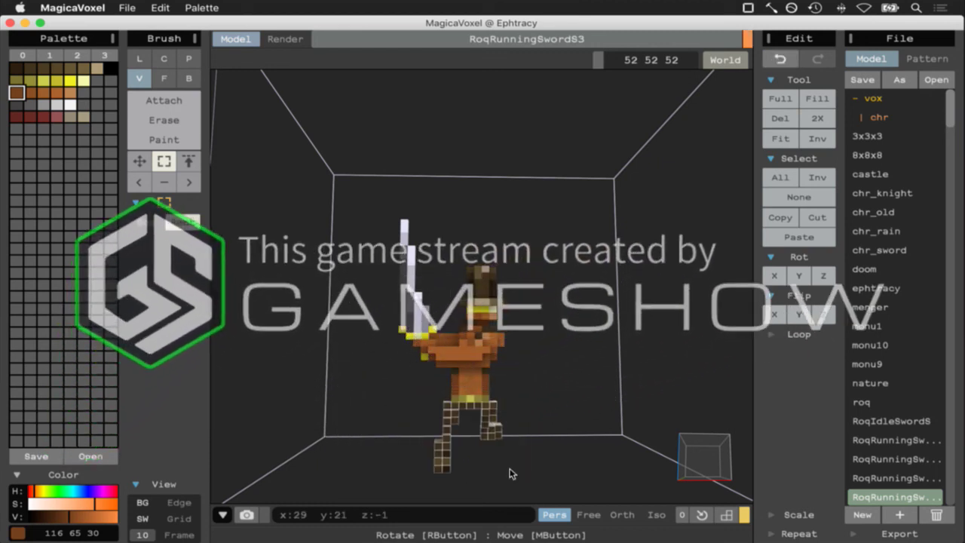
click(774, 314)
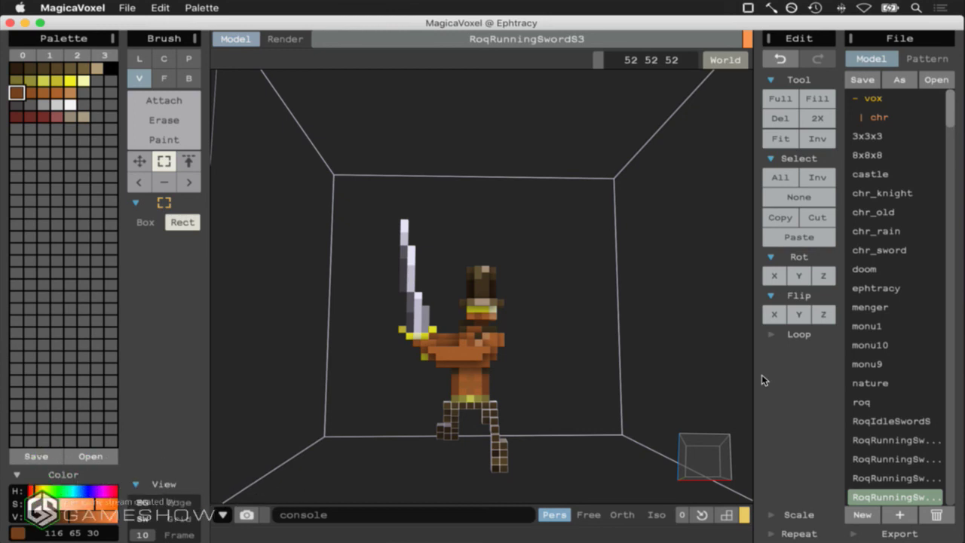
Select the sword together with the hand holding it and move the selection up one voxel
drag(360, 210, 437, 377)
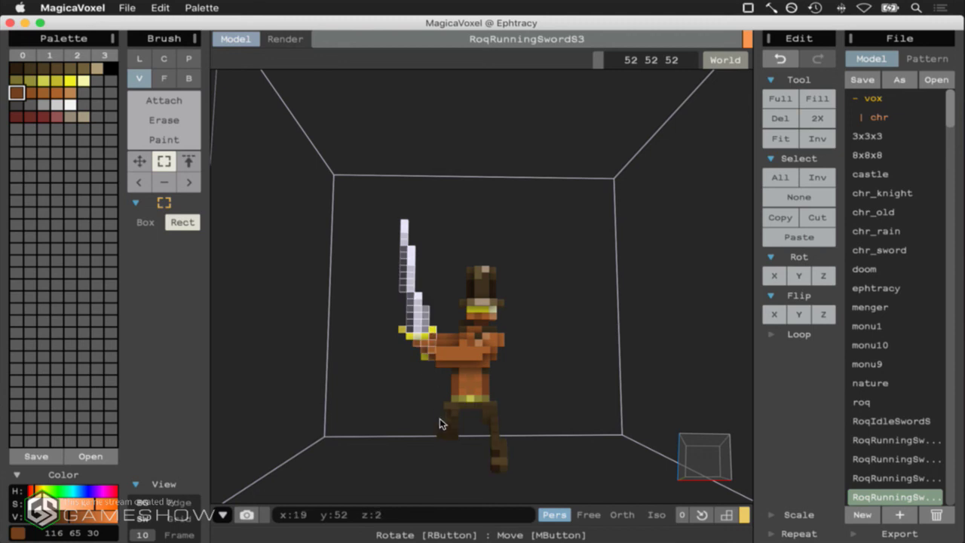
click(139, 161)
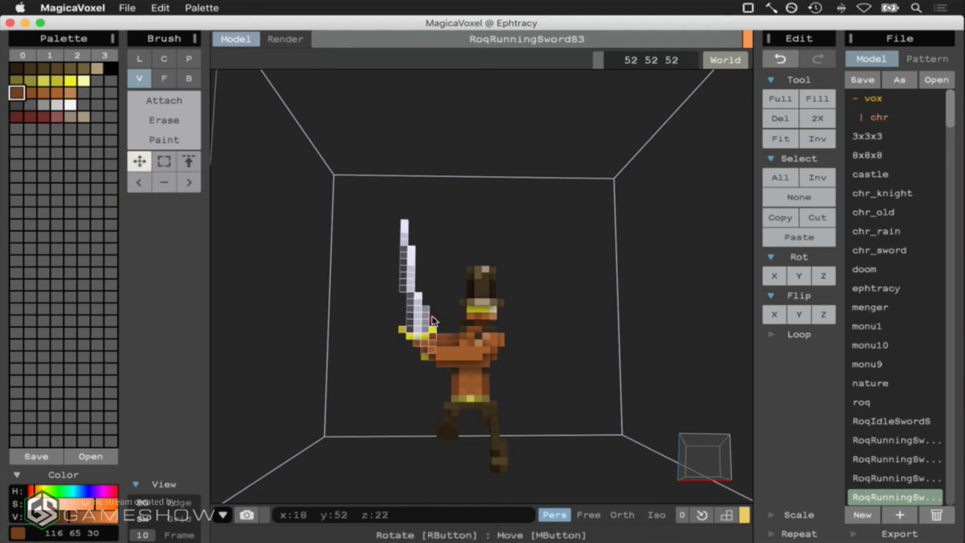
drag(424, 322, 424, 319)
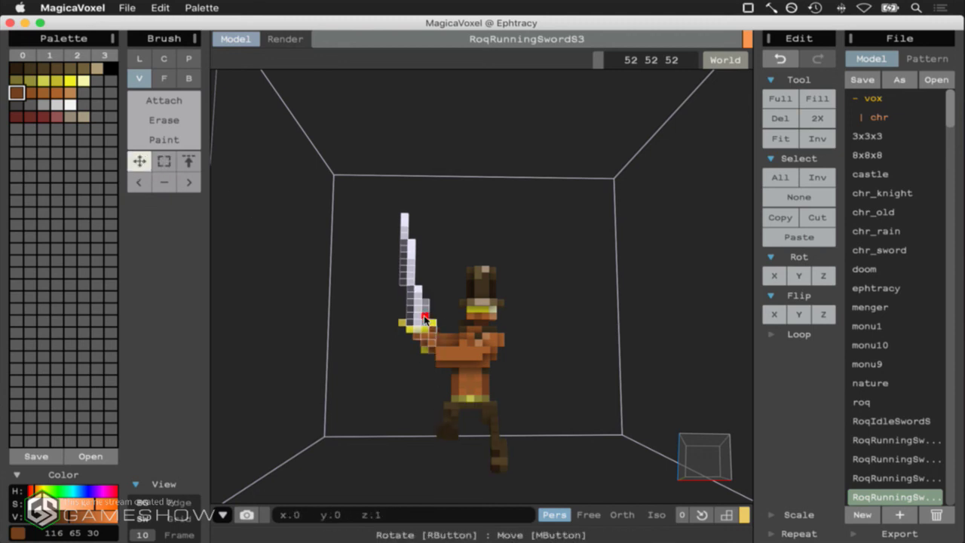
Select the raised arms and shoulders using rectangle selection from the side of the character
right_drag(720, 454, 581, 459)
click(160, 163)
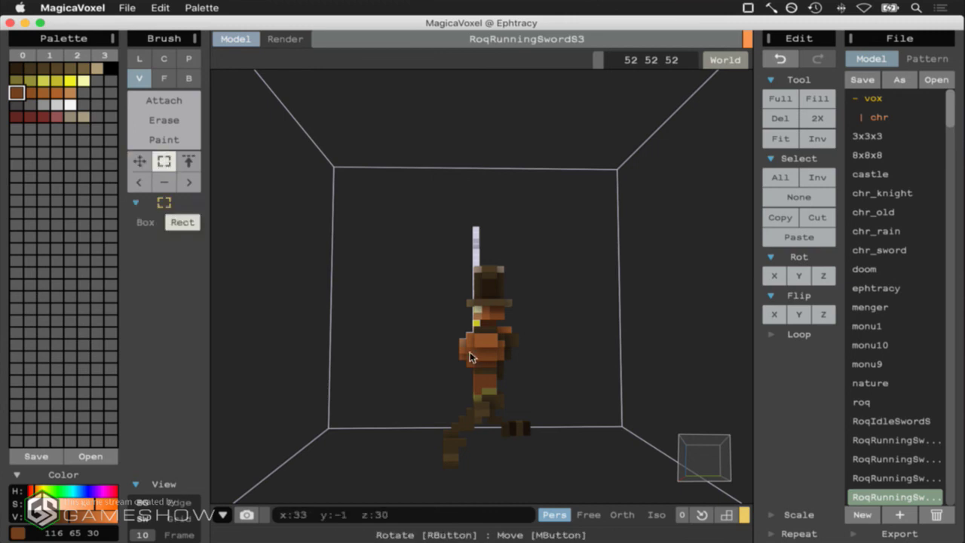
drag(442, 379, 468, 339)
right_drag(696, 427, 801, 442)
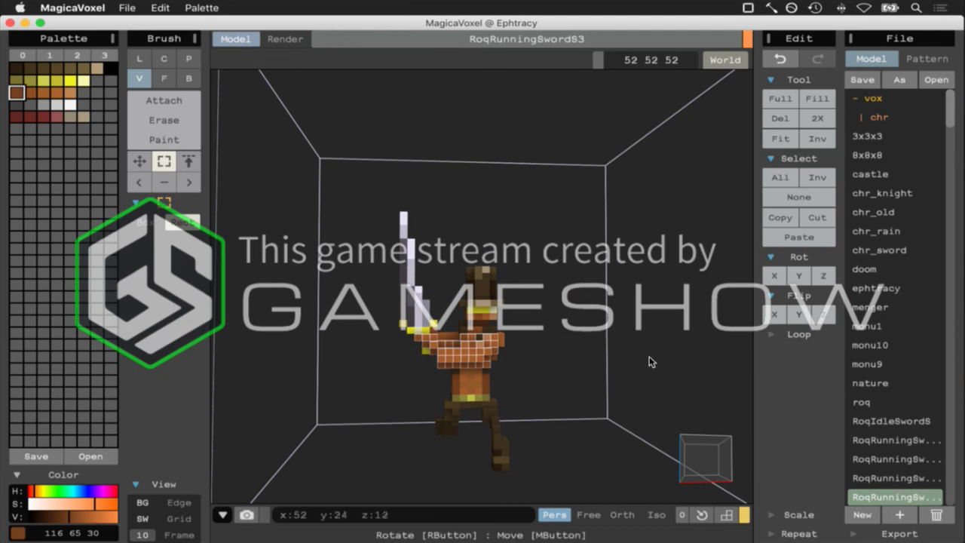
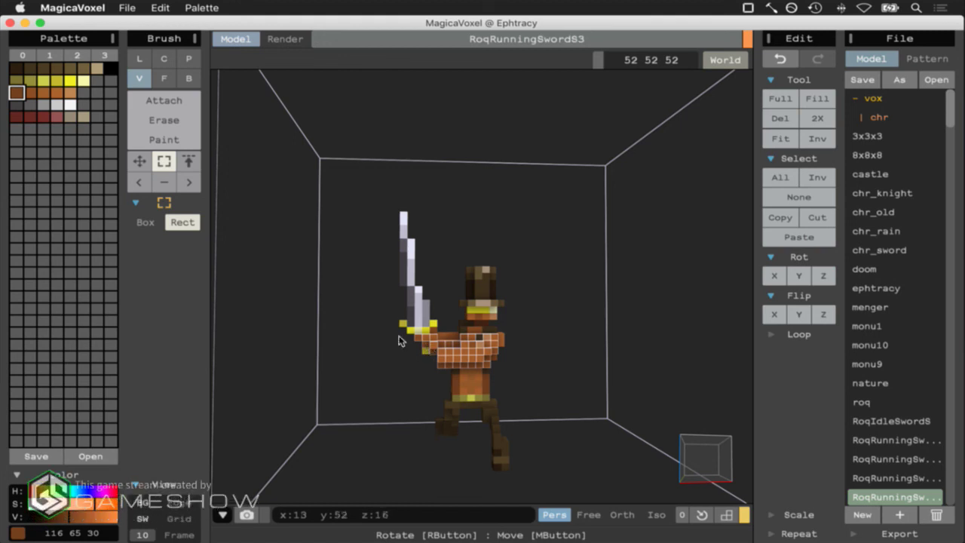
key(super+z)
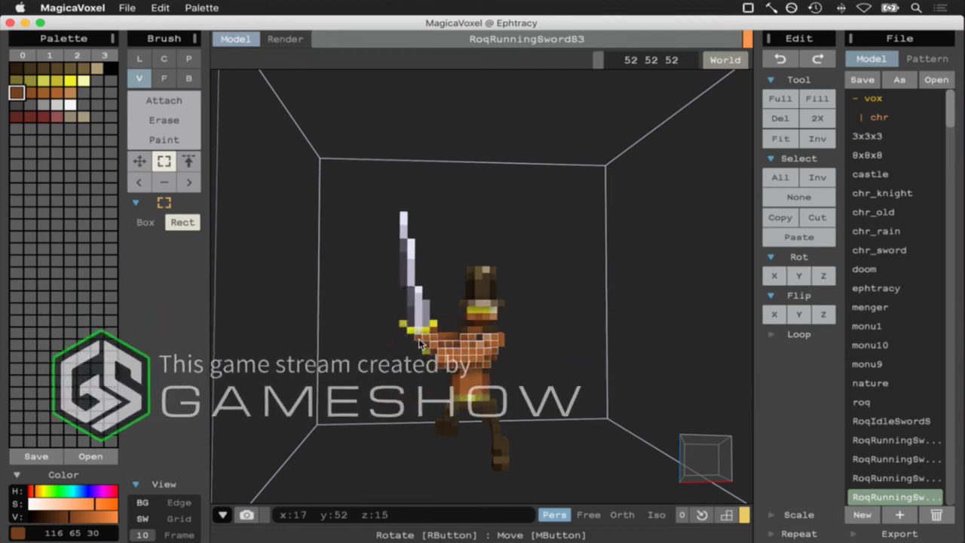
alt+click(431, 354)
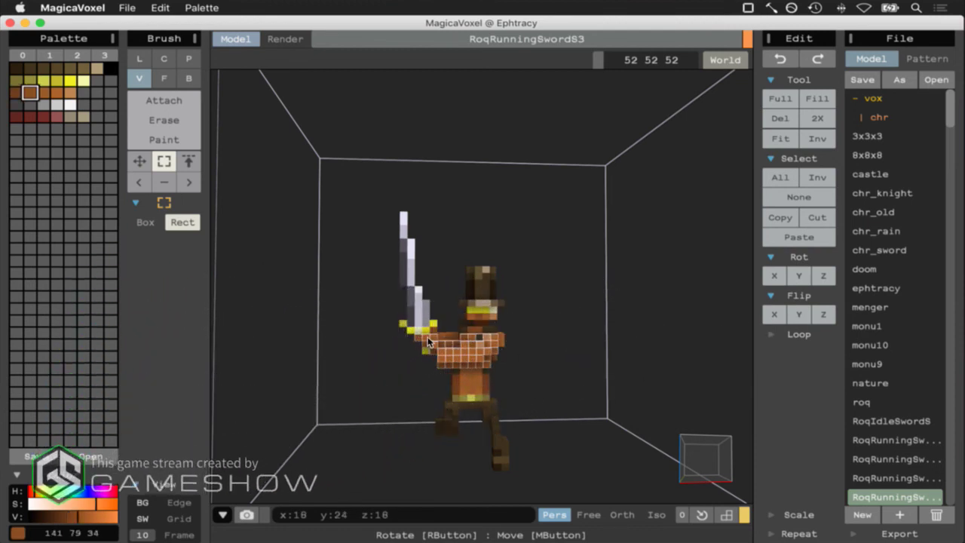
alt+click(429, 346)
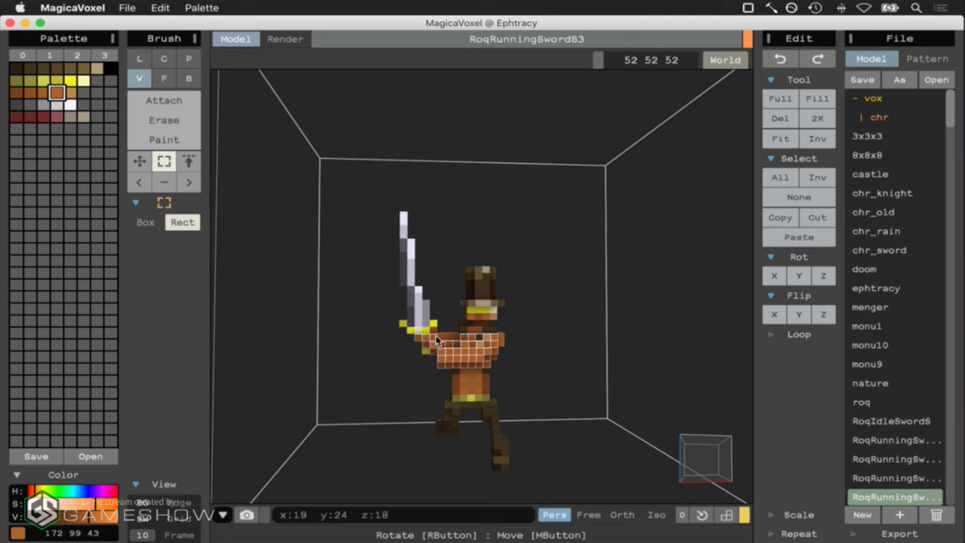
alt+click(483, 291)
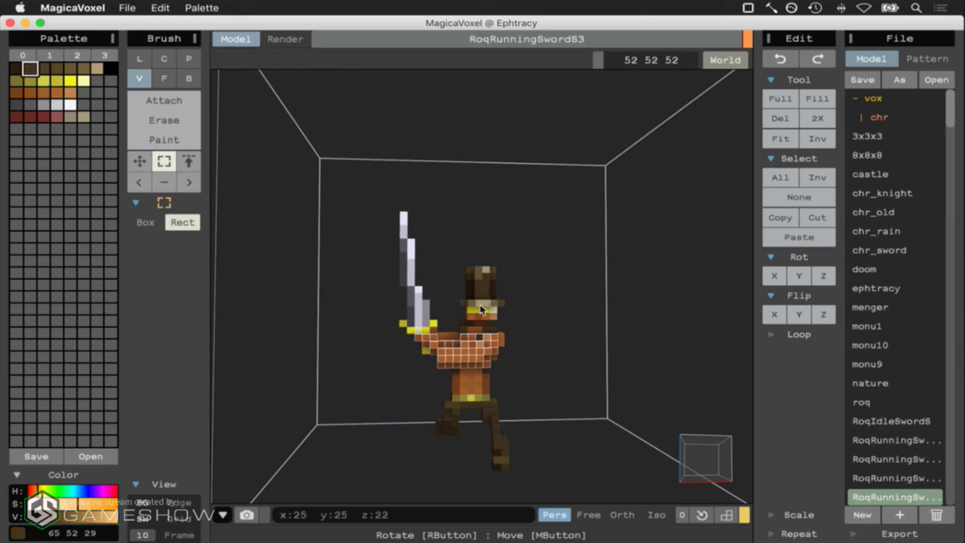
click(435, 352)
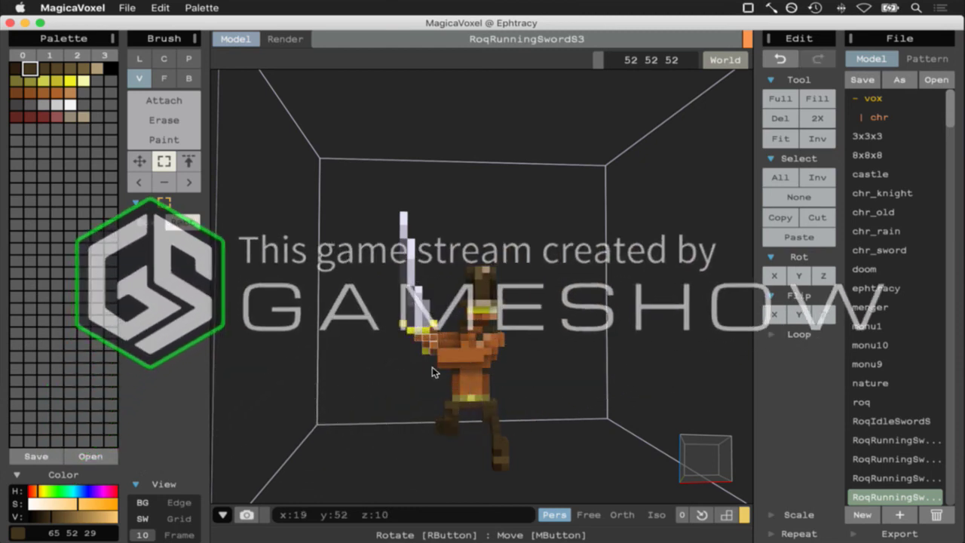
key(super+z)
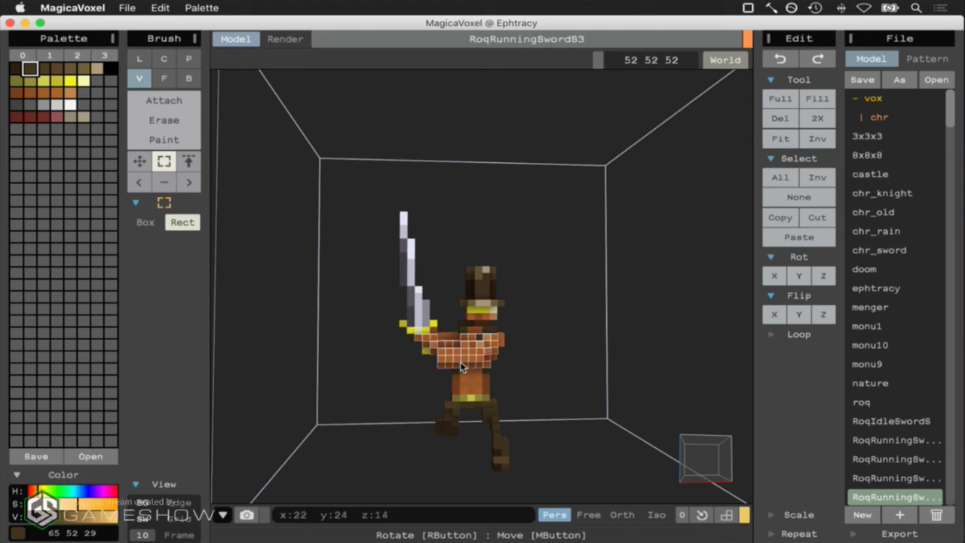
Move the selected arms up one voxel, and move the box-selected hand below the sword hilt back down one voxel
click(147, 160)
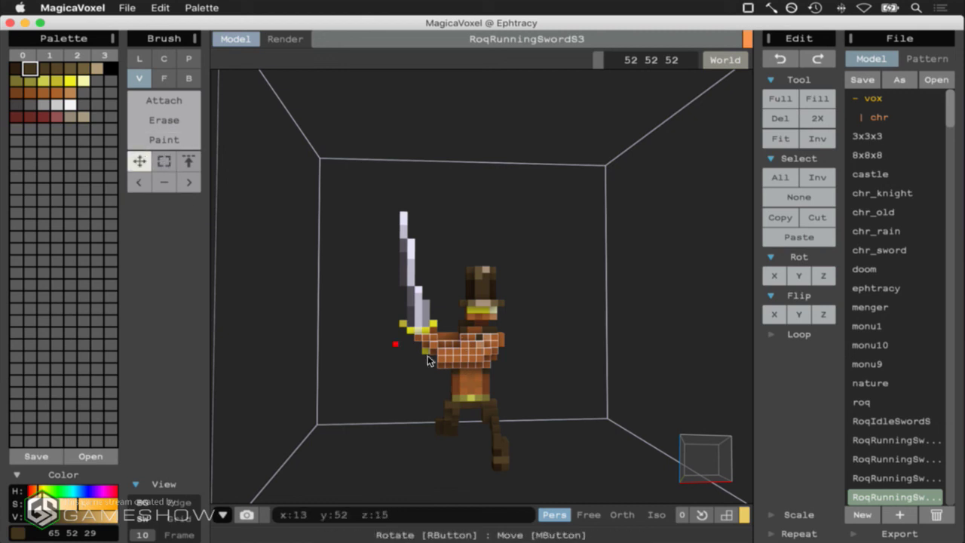
click(481, 348)
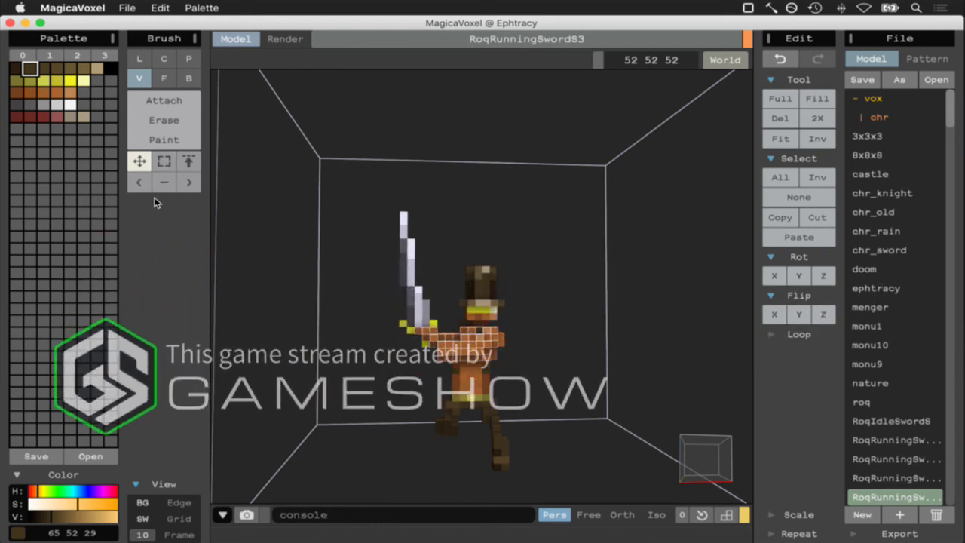
click(164, 160)
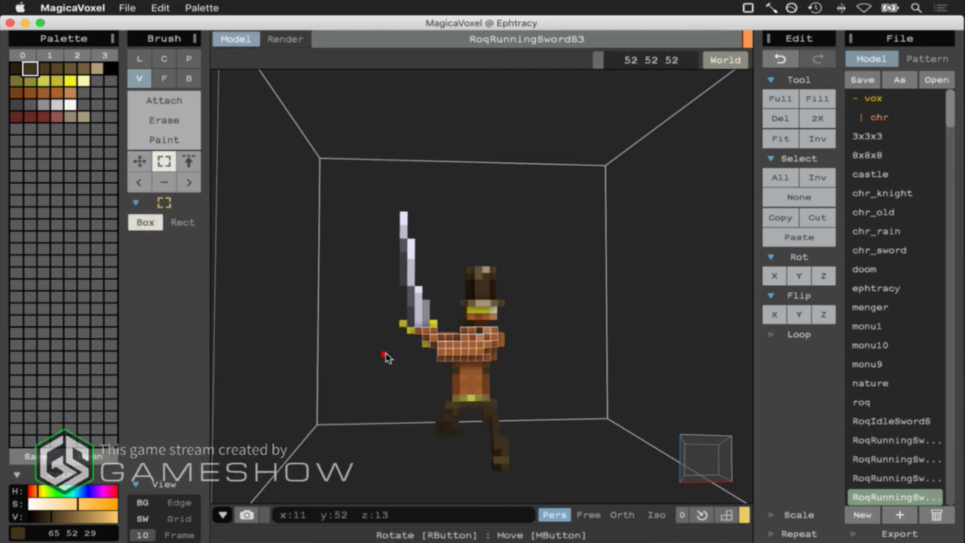
drag(423, 330, 435, 342)
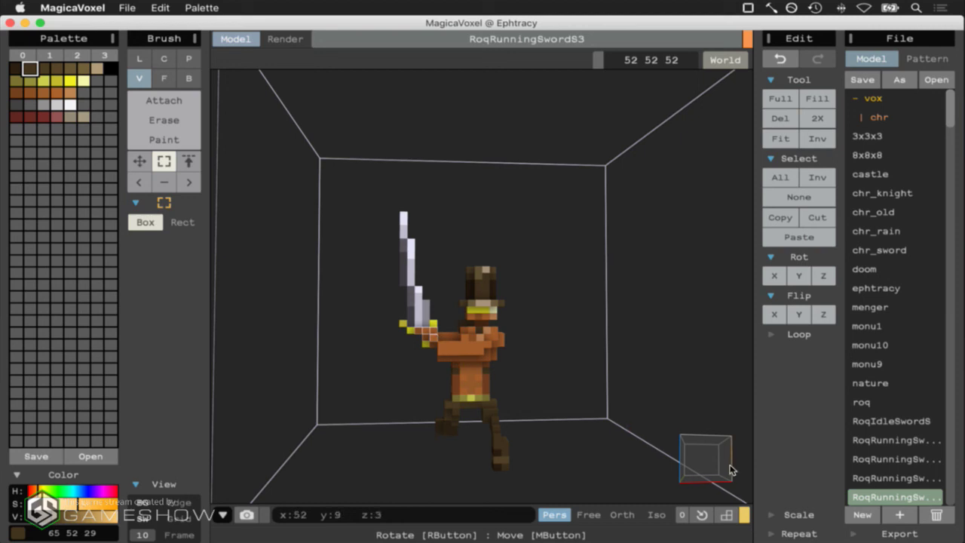
right_drag(708, 462, 772, 459)
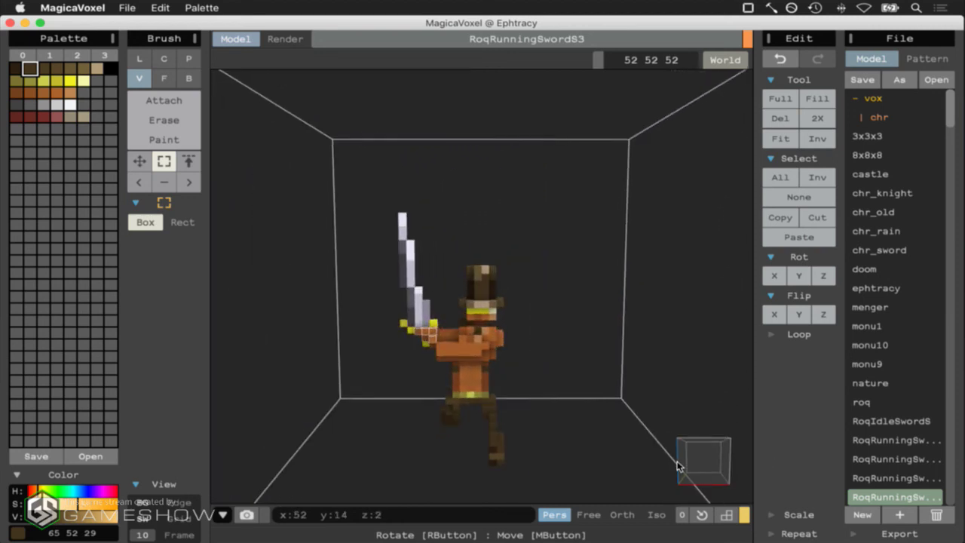
click(138, 161)
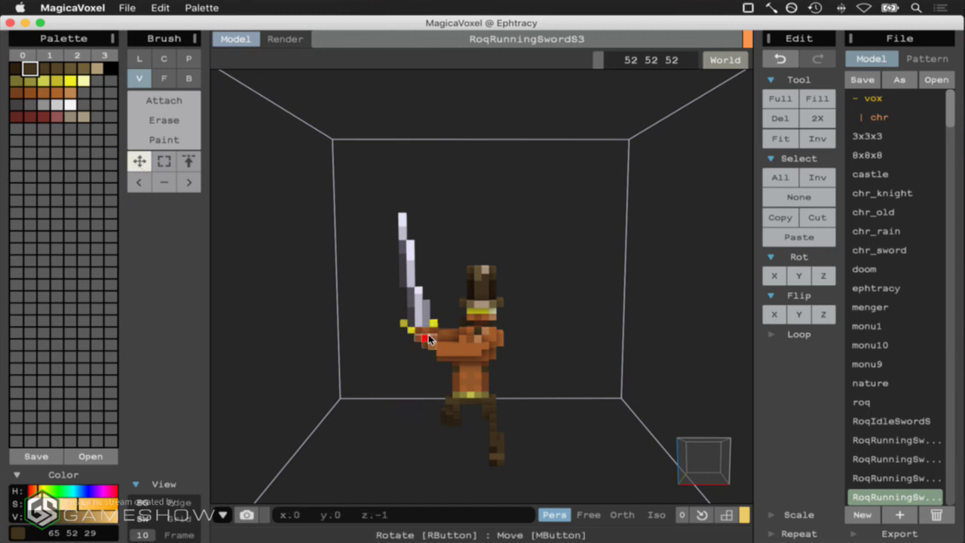
mouse_move(711, 456)
right_down()
mouse_move(633, 493)
mouse_move(718, 465)
mouse_move(723, 442)
mouse_move(650, 460)
mouse_move(723, 454)
right_up()
click(723, 453)
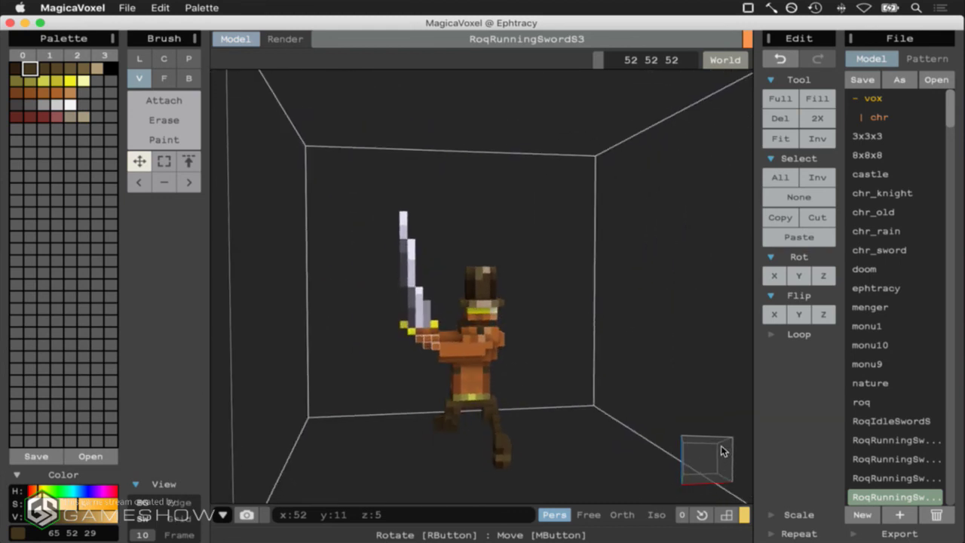
Paint the sword hilt above the hand with the bright yellow 240 240 34 and save the model
click(83, 81)
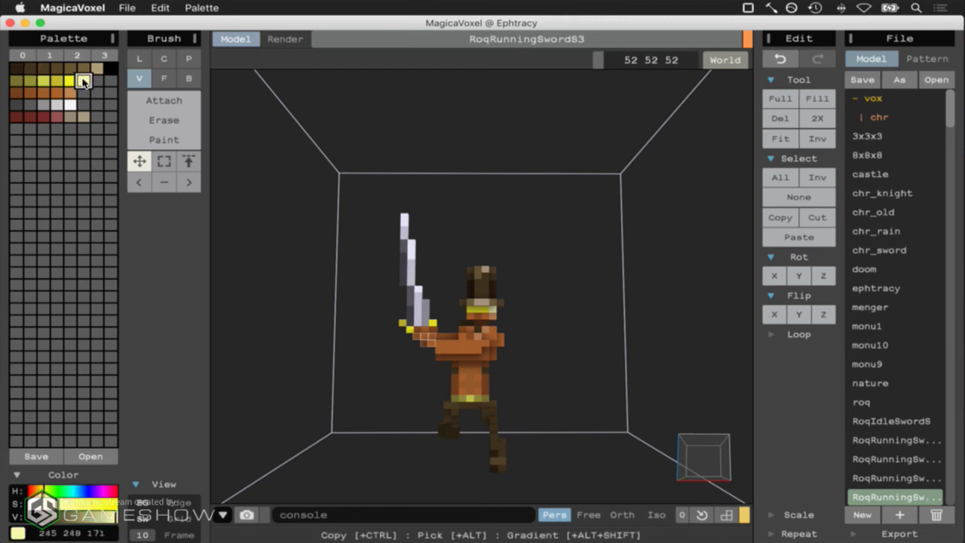
click(154, 140)
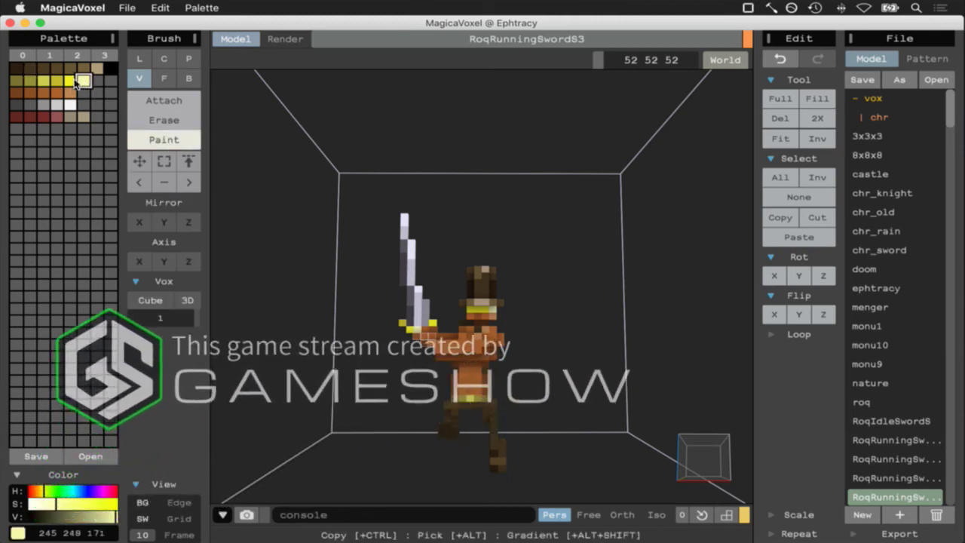
click(70, 81)
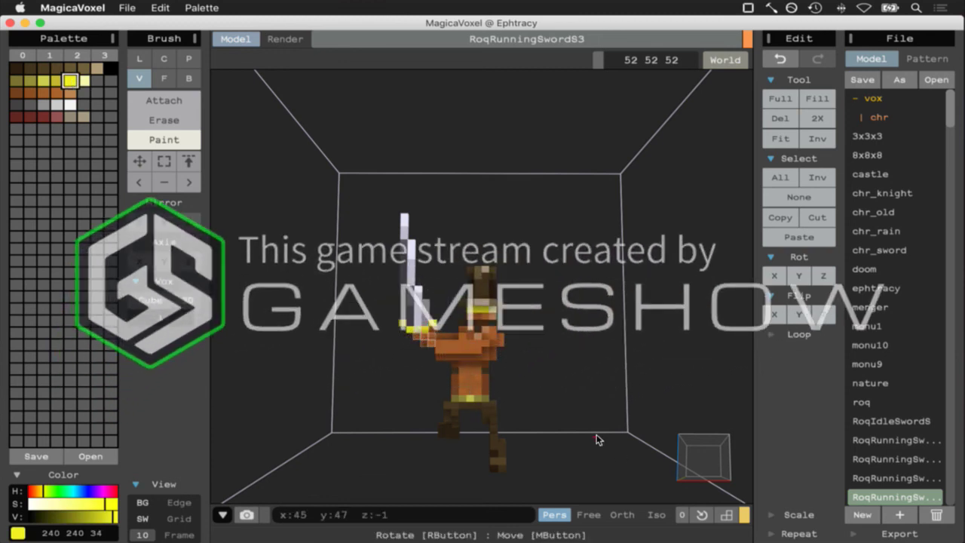
right_drag(700, 454, 716, 481)
key(super+s)
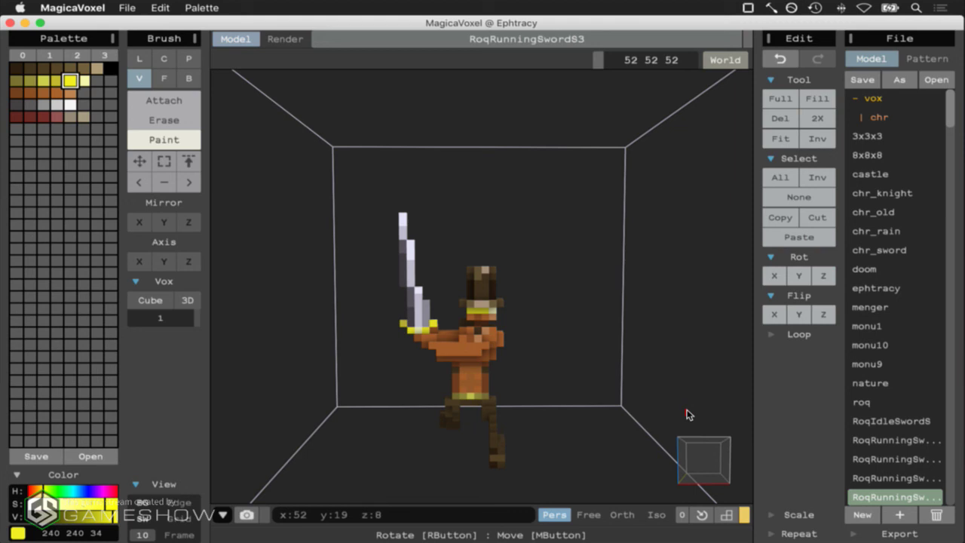
Switch to Photoshop and compare the character's pose between frames 4 and 5 of the running animation
key(super+Tab)
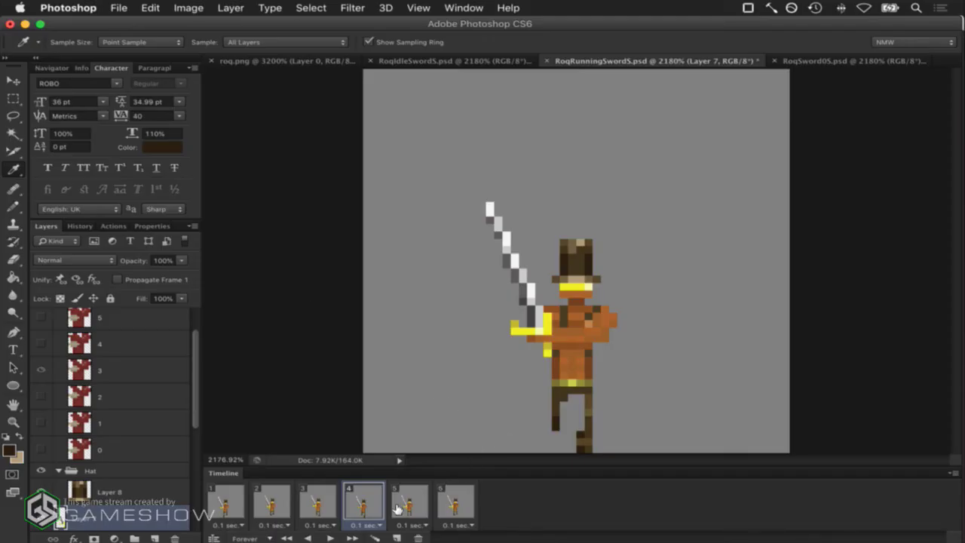
click(405, 505)
click(363, 505)
click(404, 504)
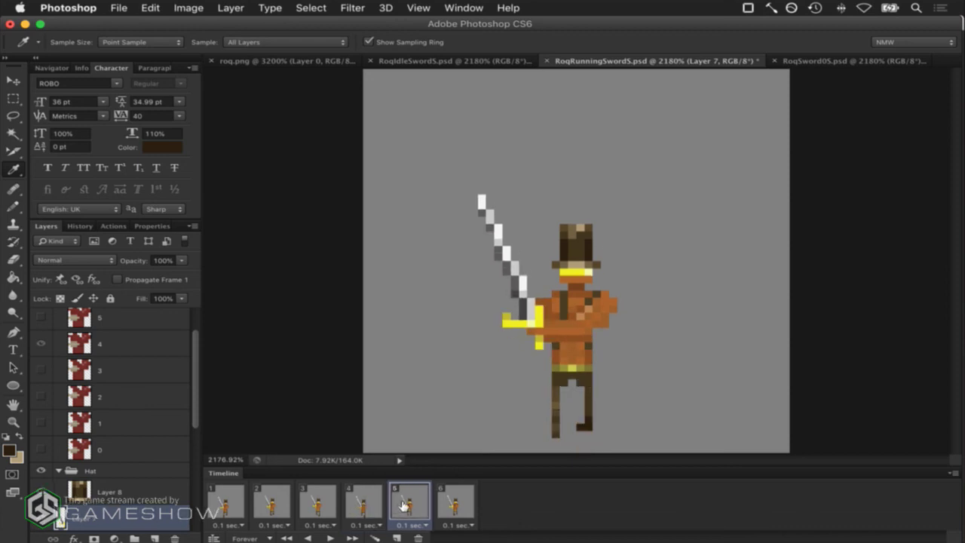
click(364, 505)
click(407, 507)
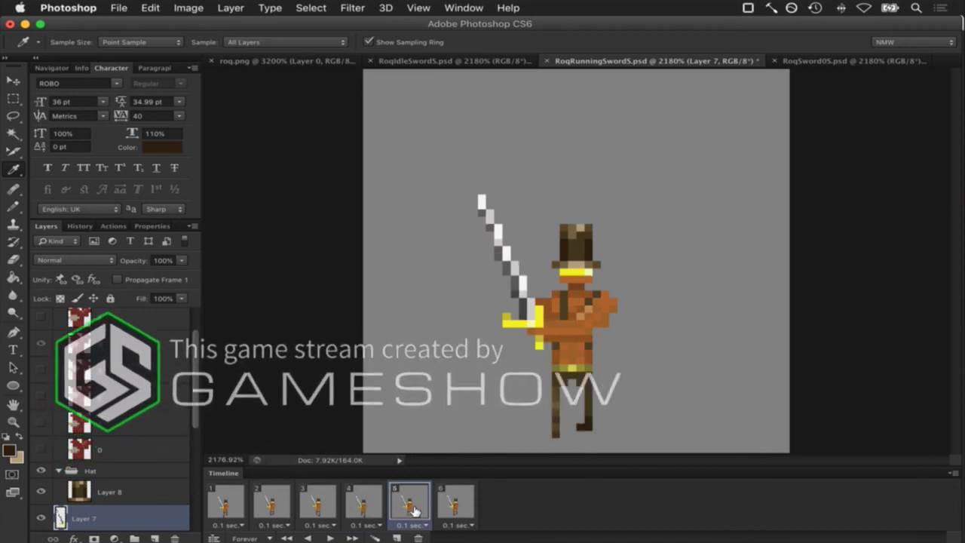
click(365, 506)
click(406, 510)
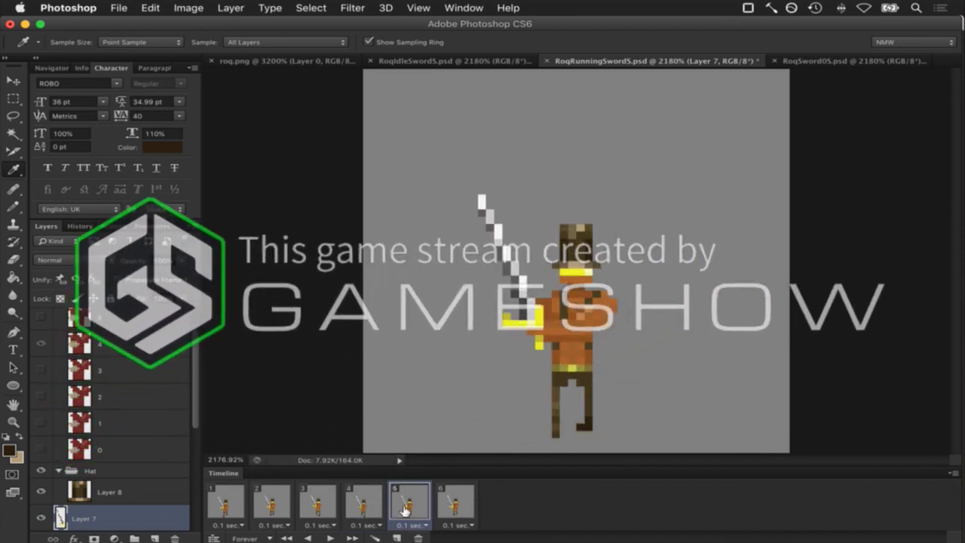
Compare the character's pose across frames 4, 5 and 6 of the running animation
click(376, 509)
click(397, 509)
click(445, 507)
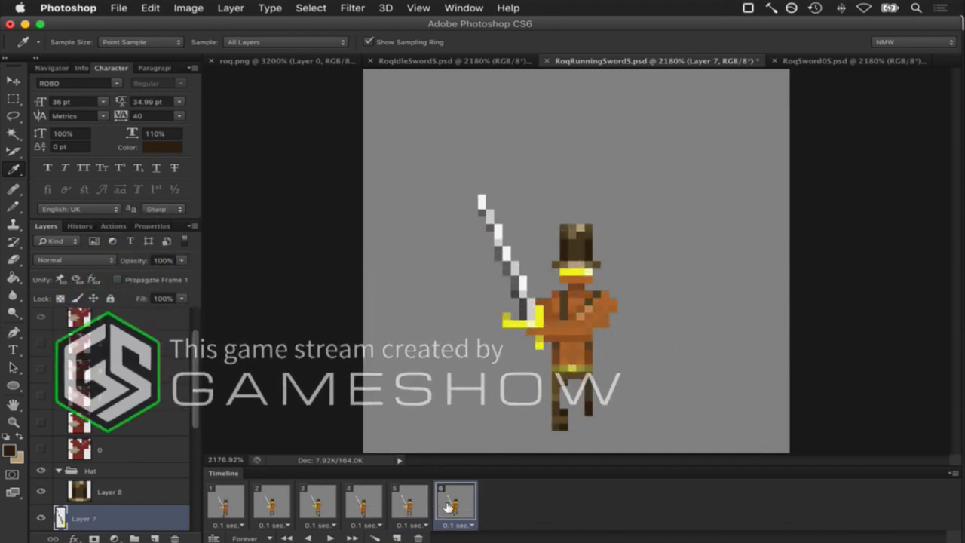
click(363, 506)
click(397, 506)
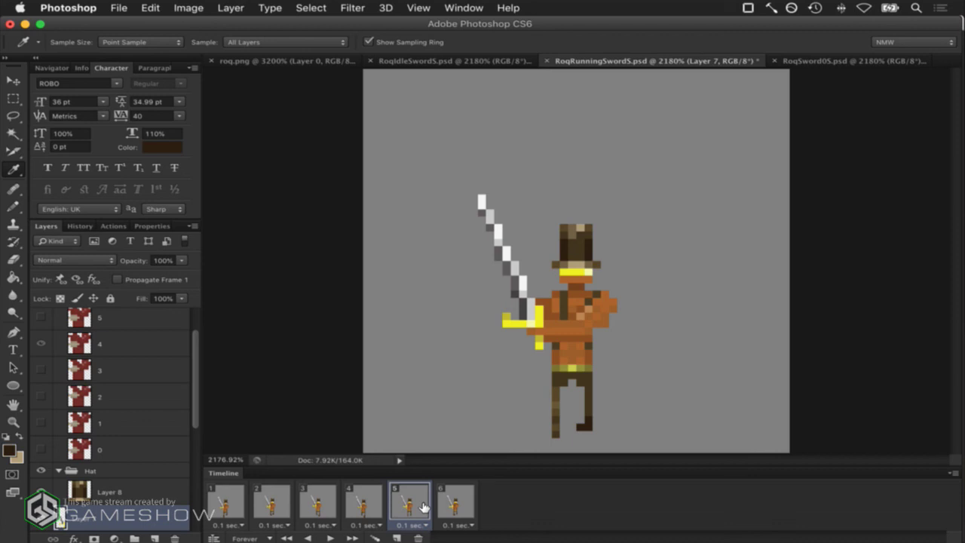
drag(423, 507, 443, 510)
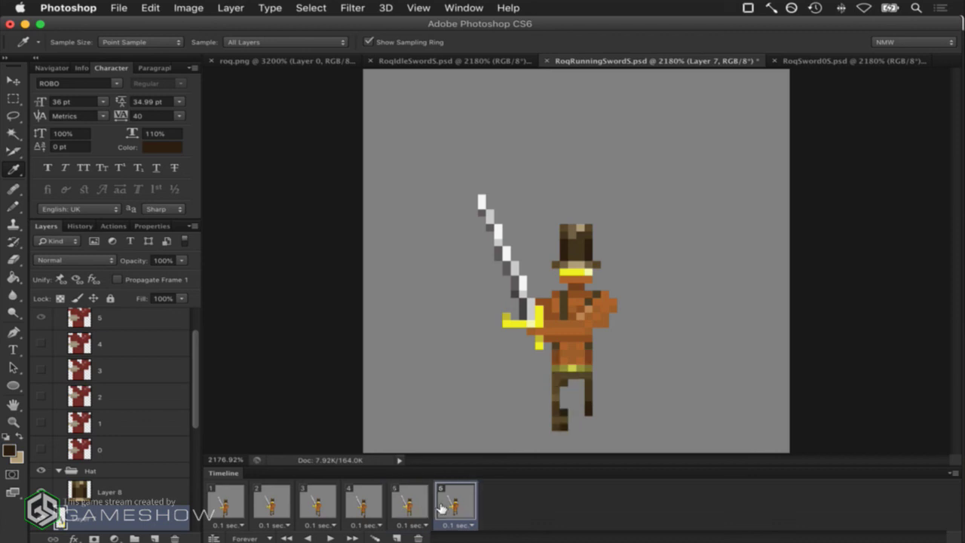
click(405, 511)
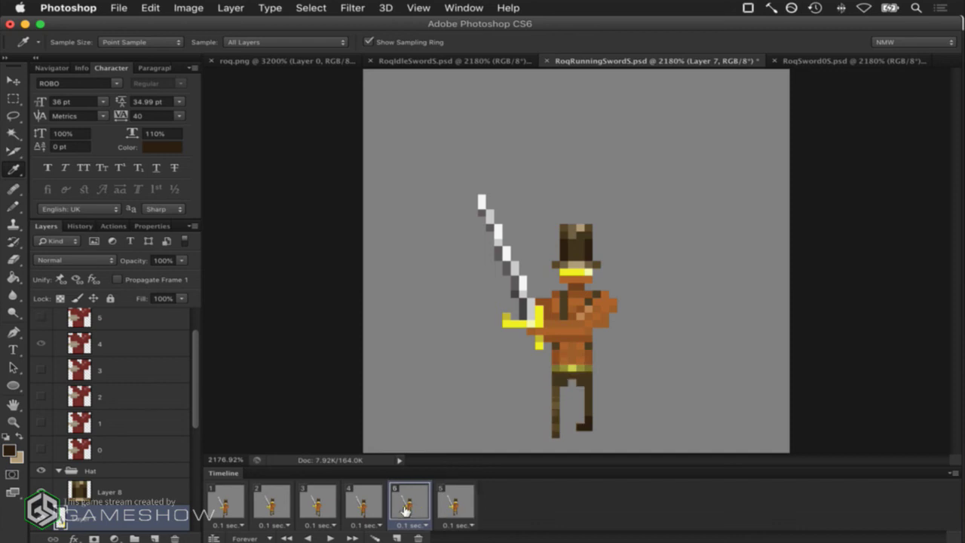
click(377, 510)
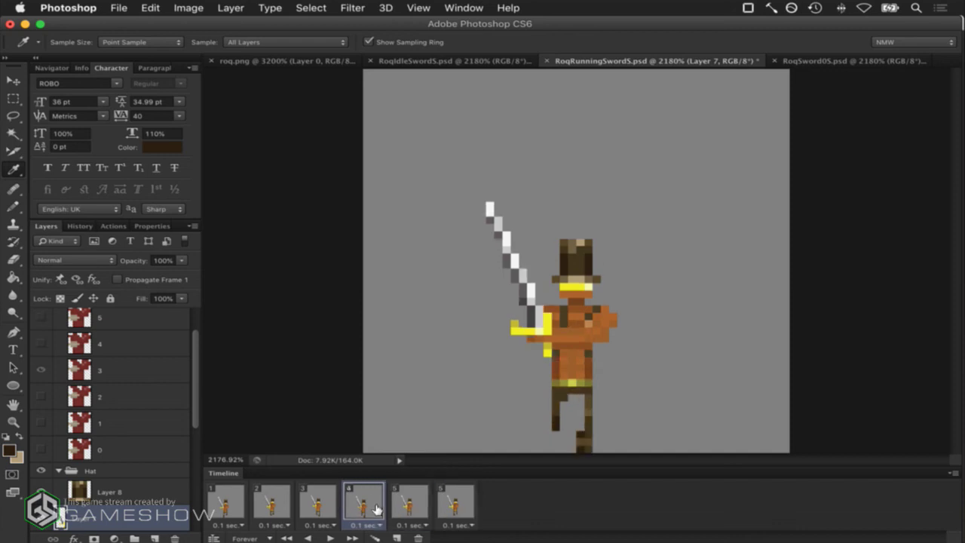
click(429, 507)
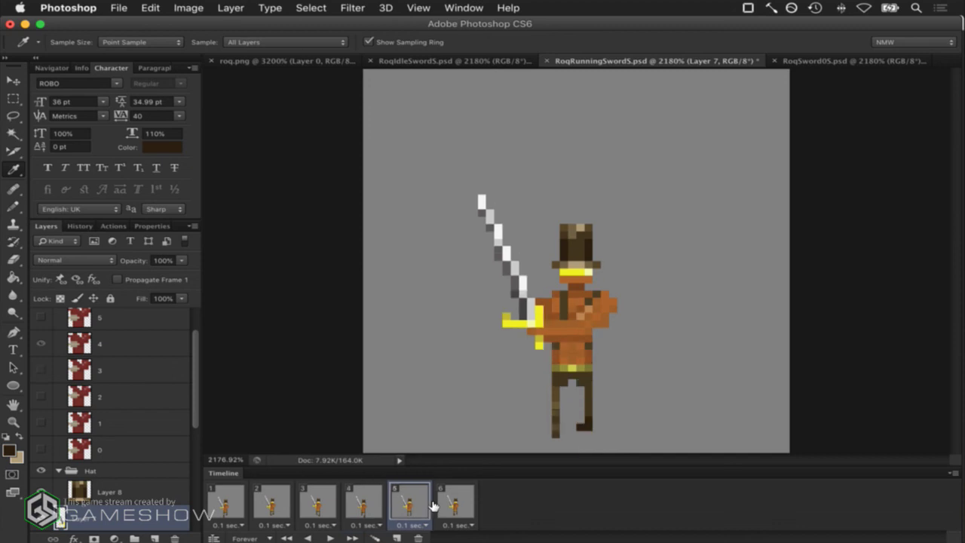
click(364, 502)
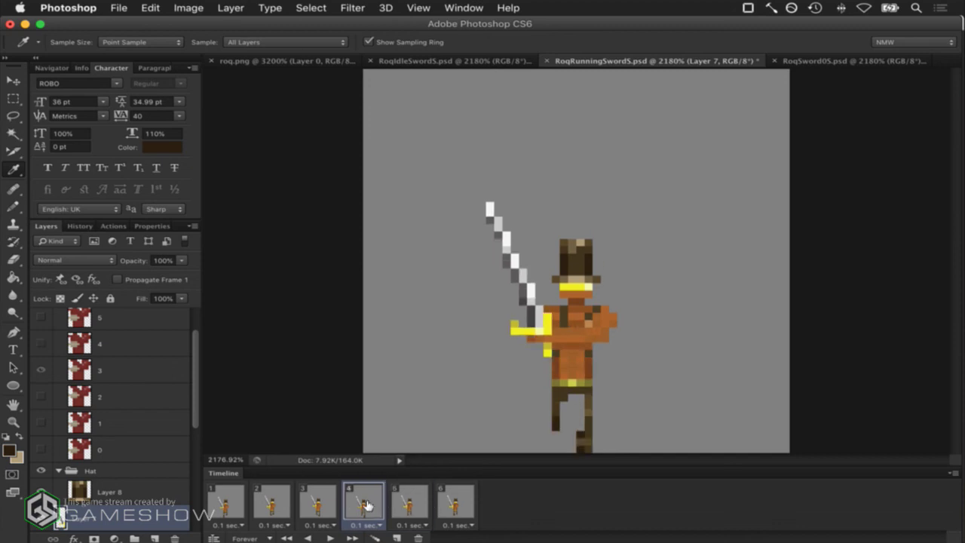
click(407, 503)
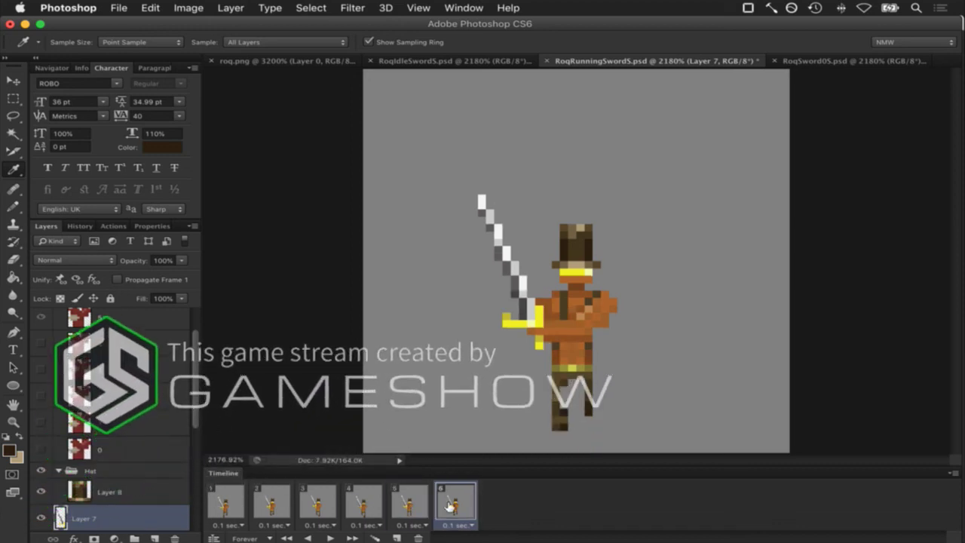
click(368, 501)
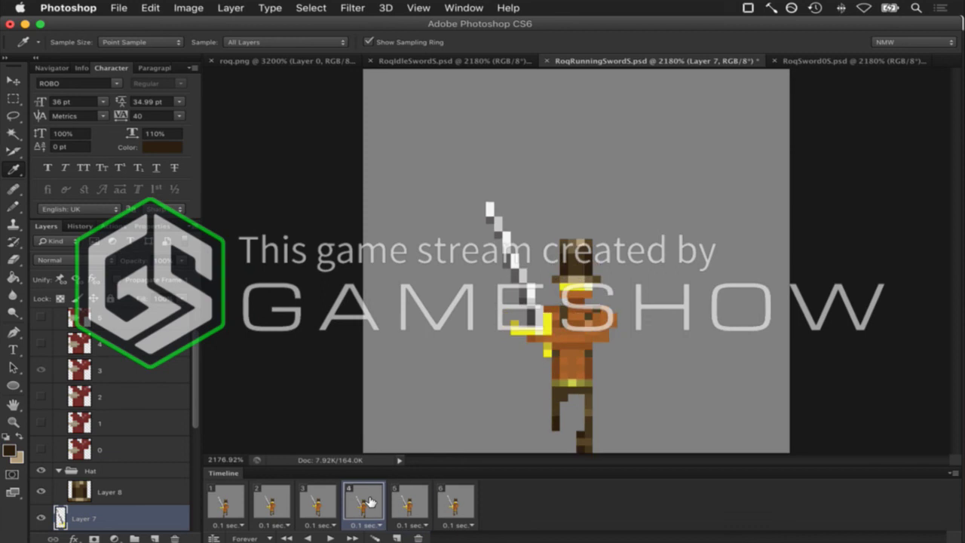
Play and stop the running animation, and check the leg positions in frames 4, 5 and 6 individually
click(329, 538)
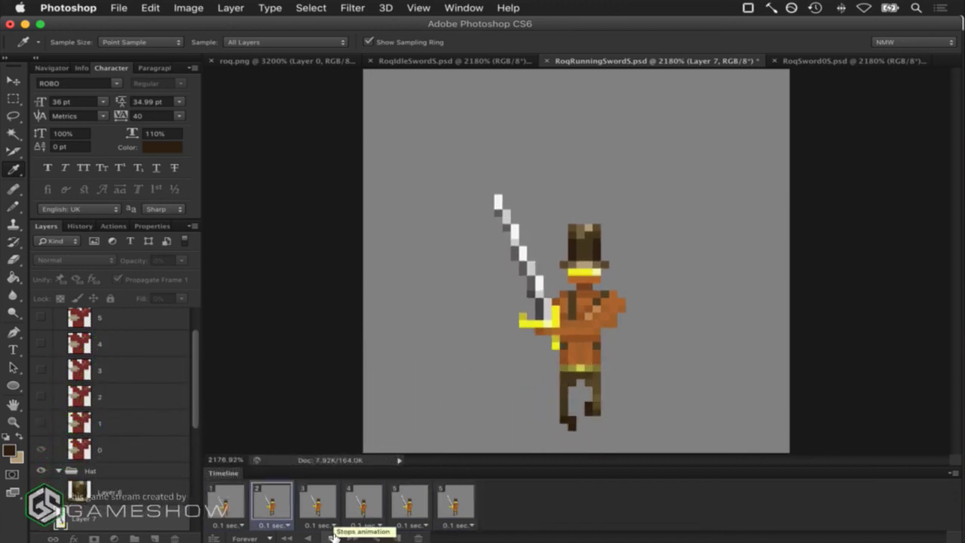
click(332, 536)
click(363, 501)
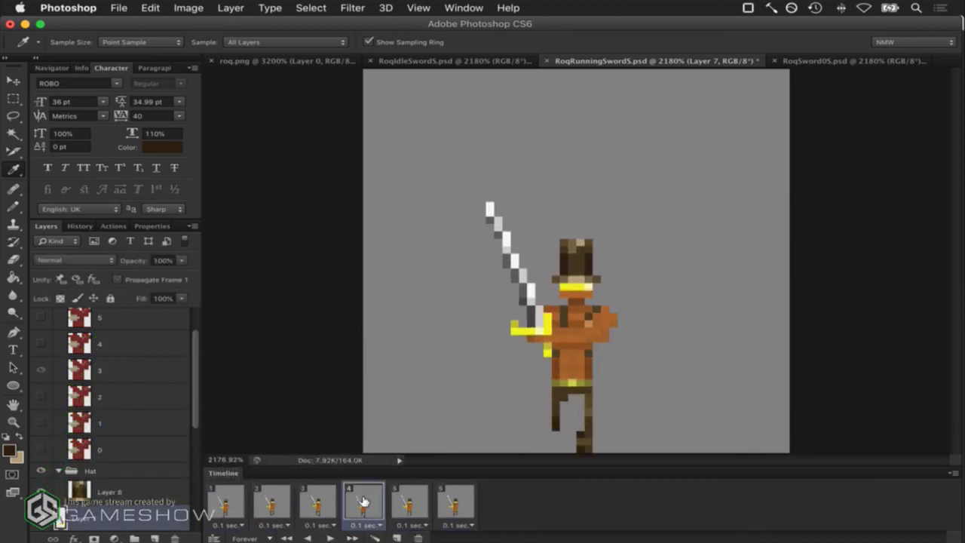
click(400, 503)
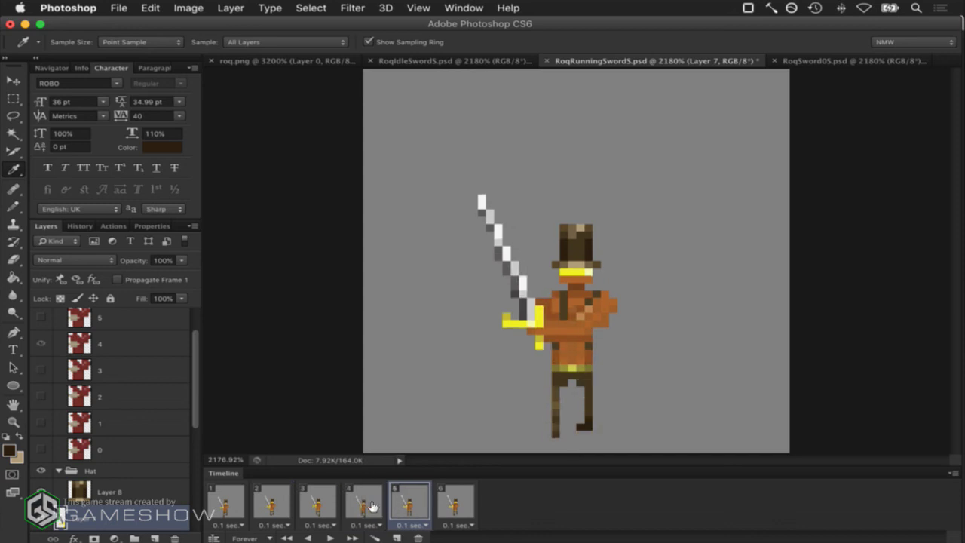
click(363, 503)
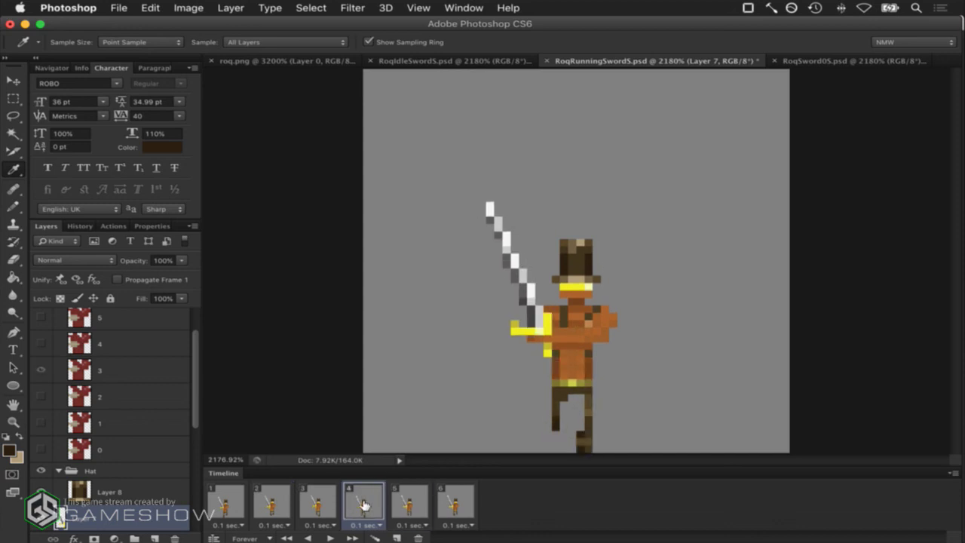
click(407, 504)
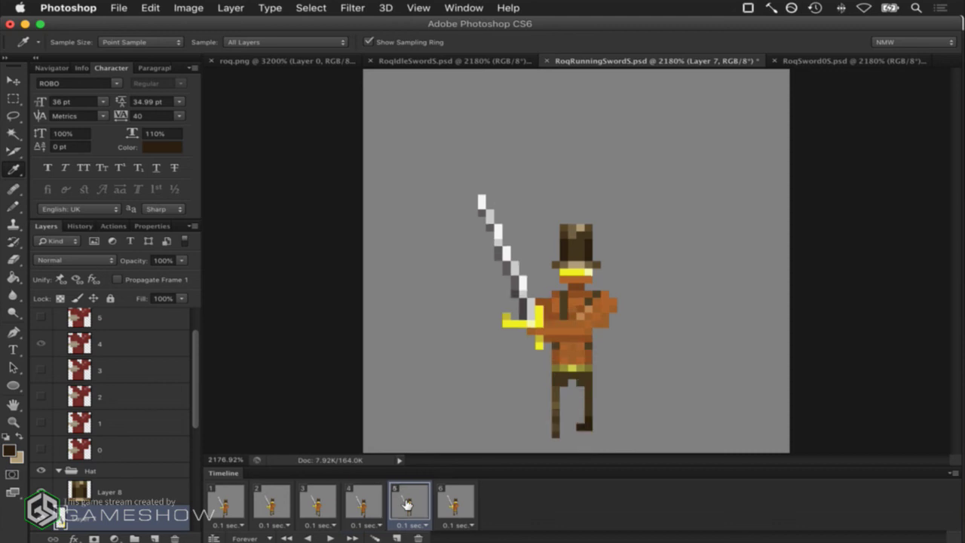
click(372, 505)
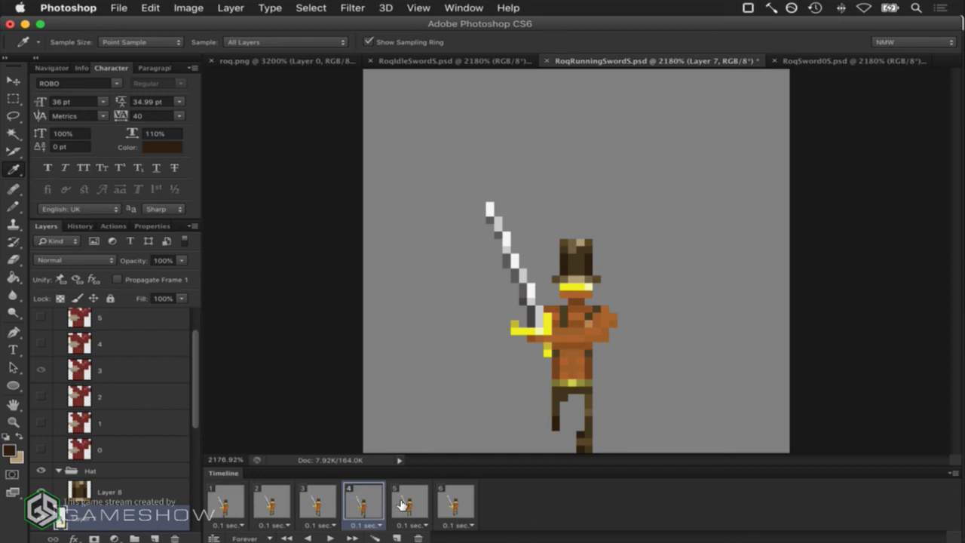
click(403, 505)
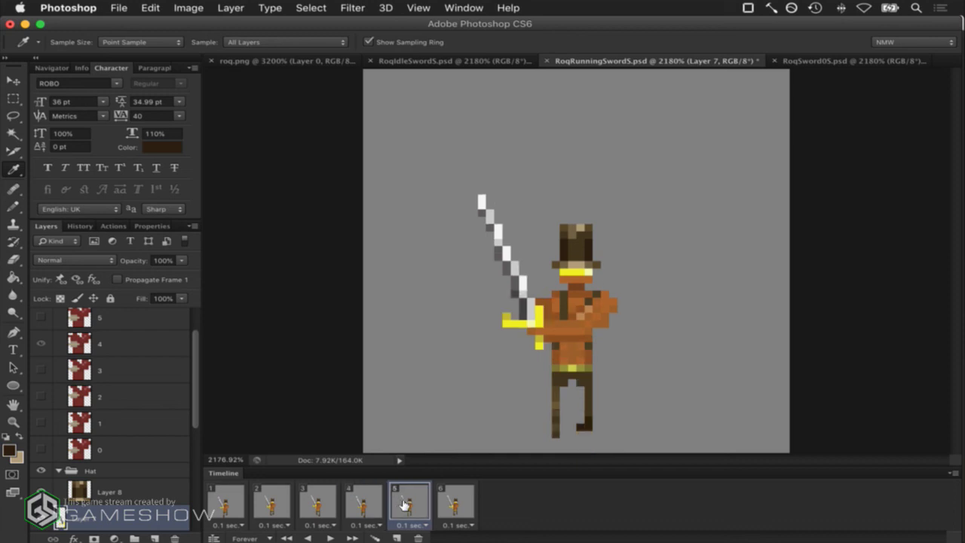
click(445, 504)
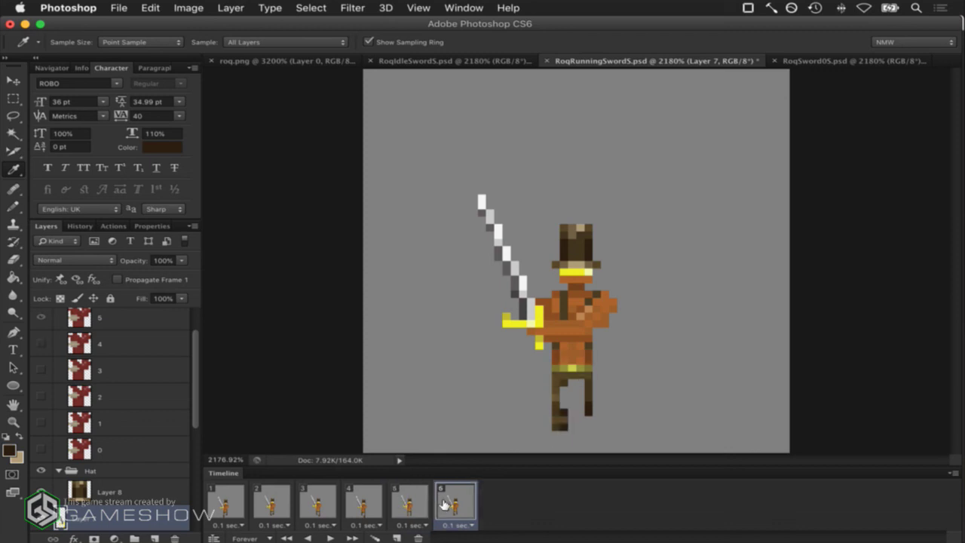
click(410, 503)
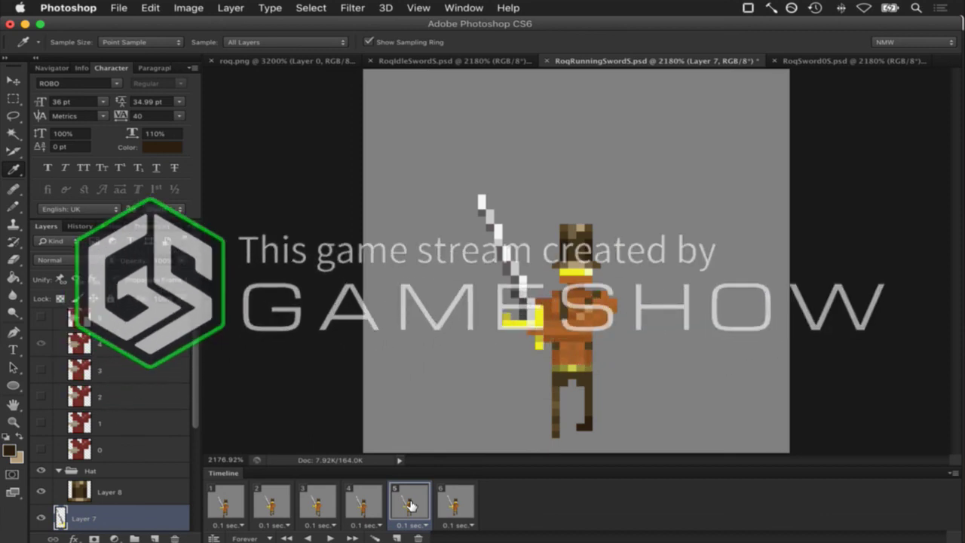
Switch to MagicaVoxel and check the poses of RoqRunningSwordS3, RoqRunningSwordS0 and RoqRunningSwordS1 against frame 5 of the Photoshop animation
key(super+Tab)
right_drag(703, 467, 686, 446)
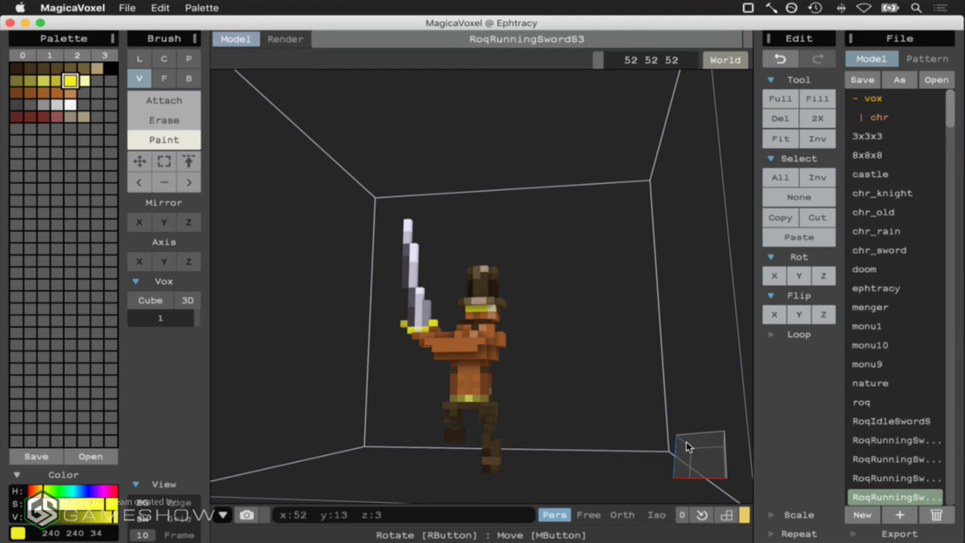
click(686, 443)
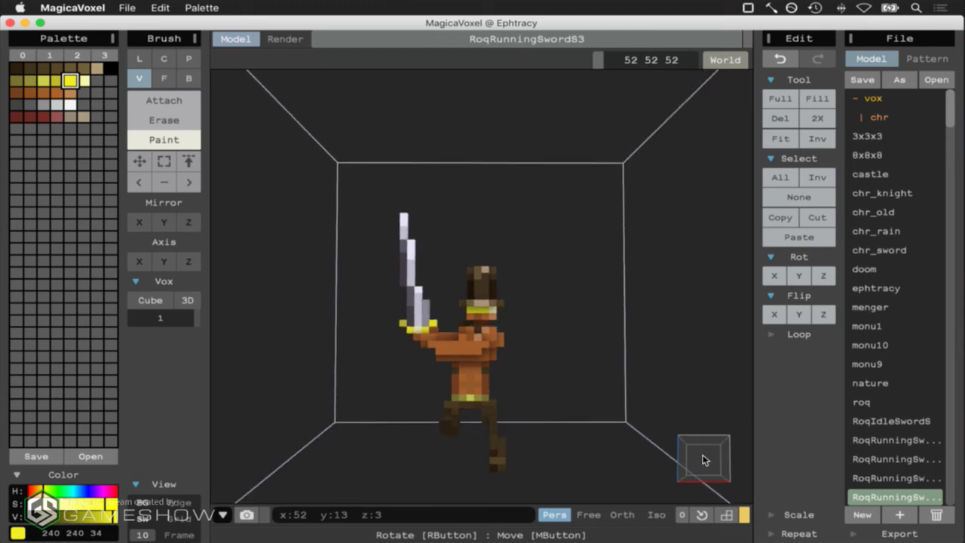
click(899, 439)
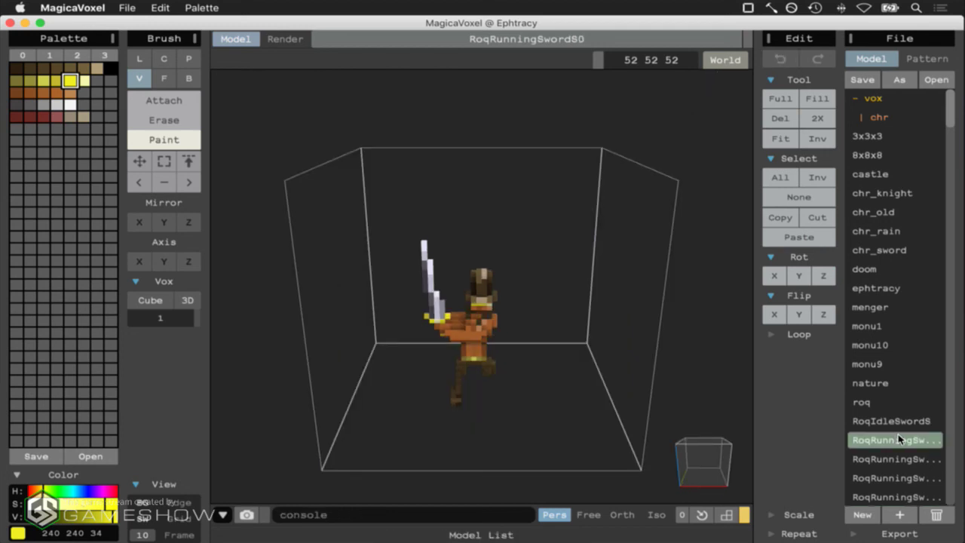
right_drag(682, 461, 569, 436)
click(852, 460)
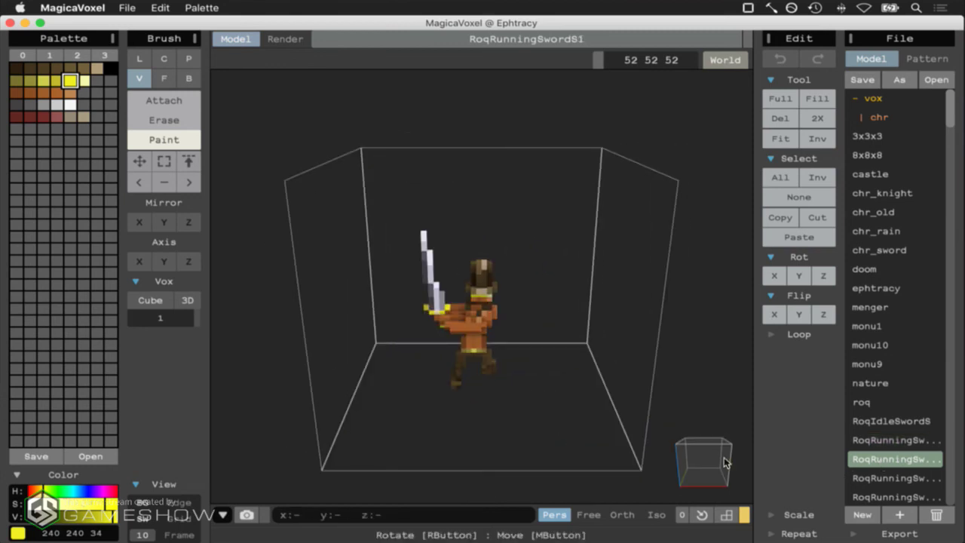
right_drag(710, 457, 712, 430)
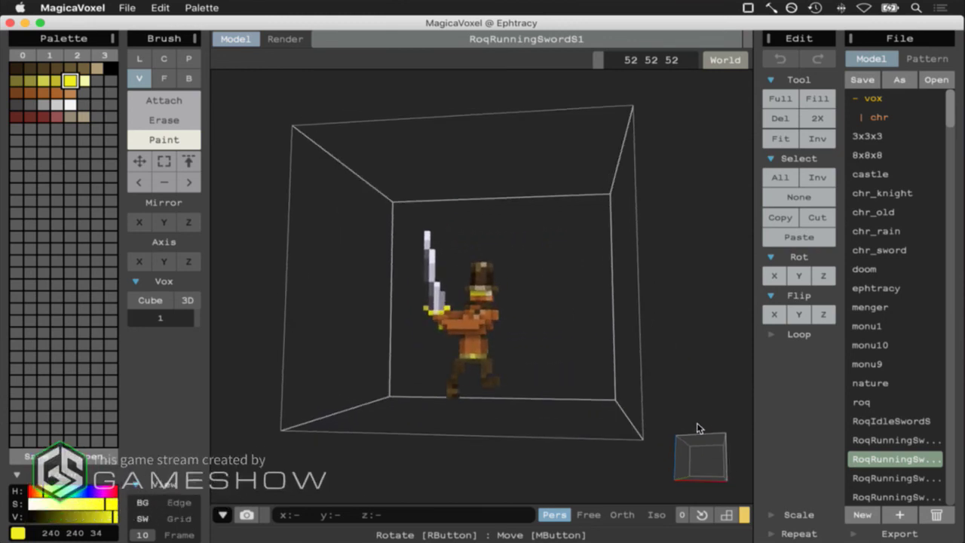
key(super+Tab)
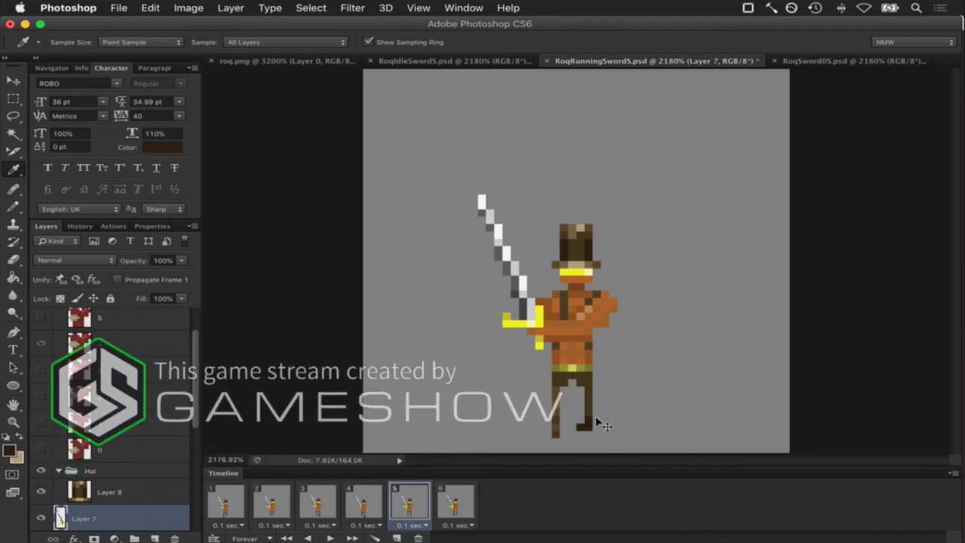
key(super+Tab)
right_drag(678, 442, 718, 458)
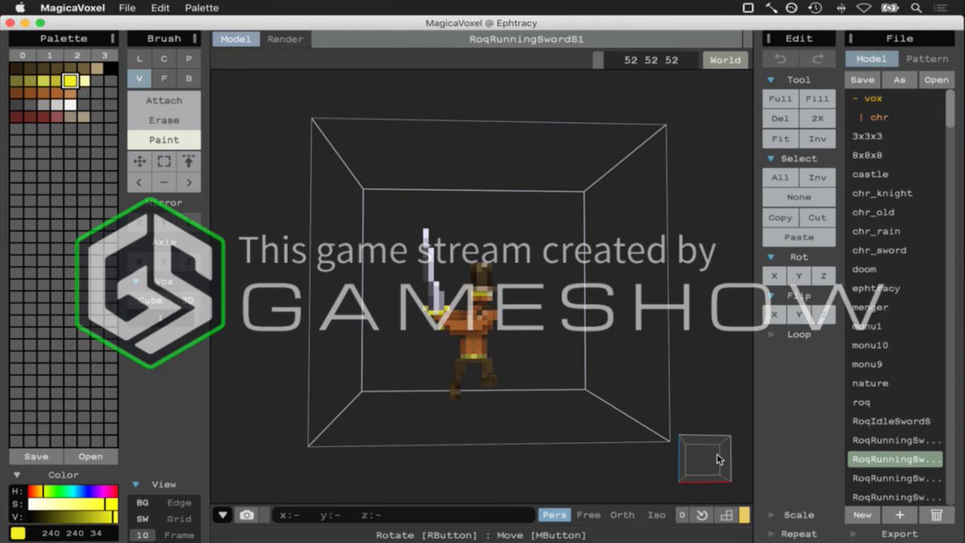
Look through the models RoqRunningSwordS0 to RoqRunningSwordS3 for a suitable starting pose for the next frame
click(895, 477)
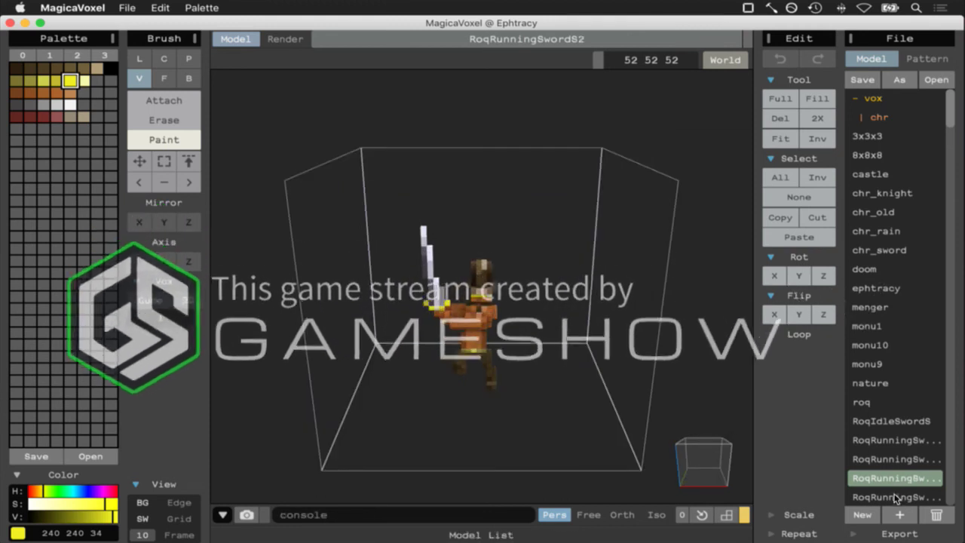
click(895, 496)
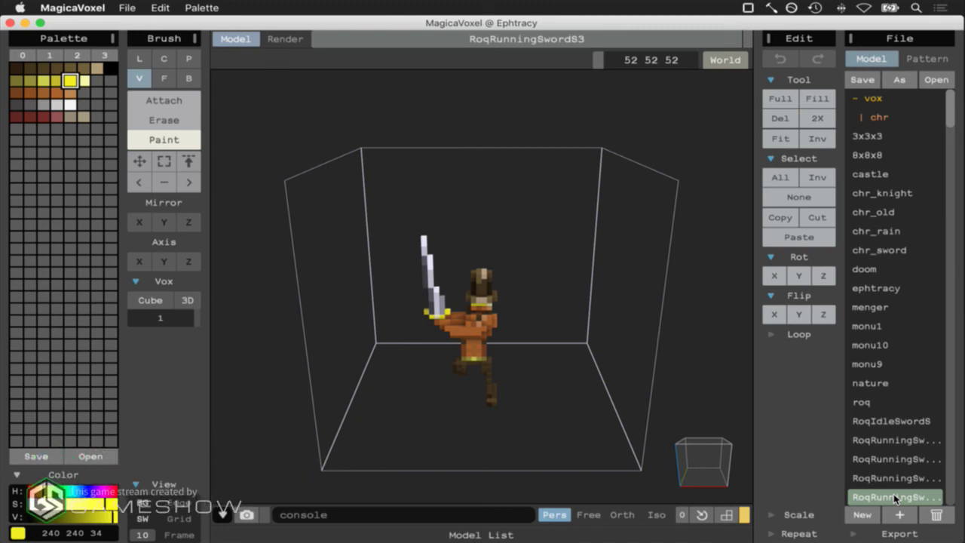
click(906, 444)
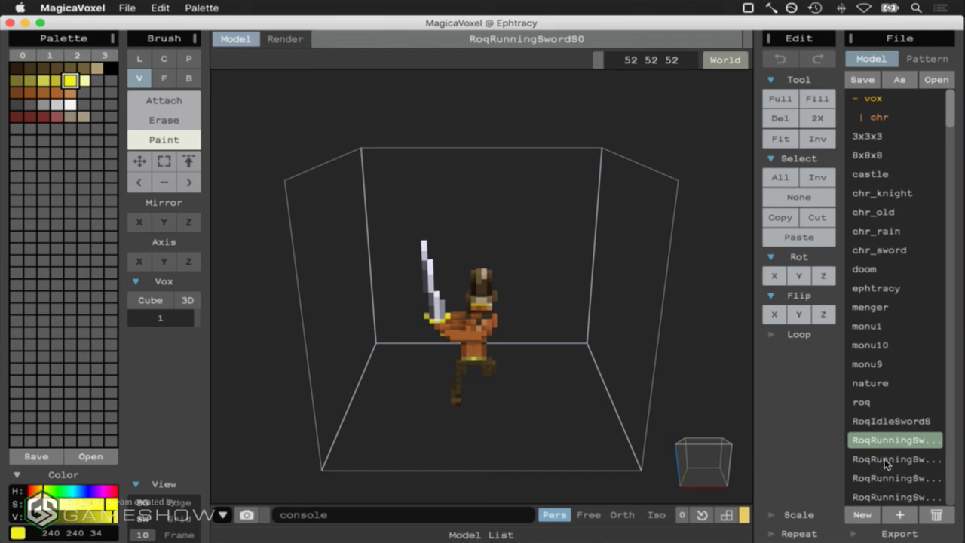
click(883, 458)
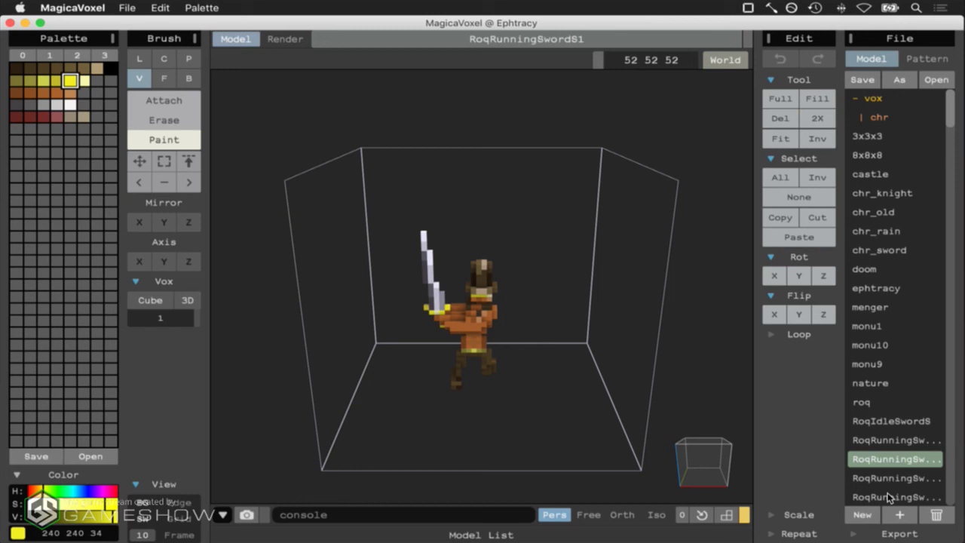
click(889, 497)
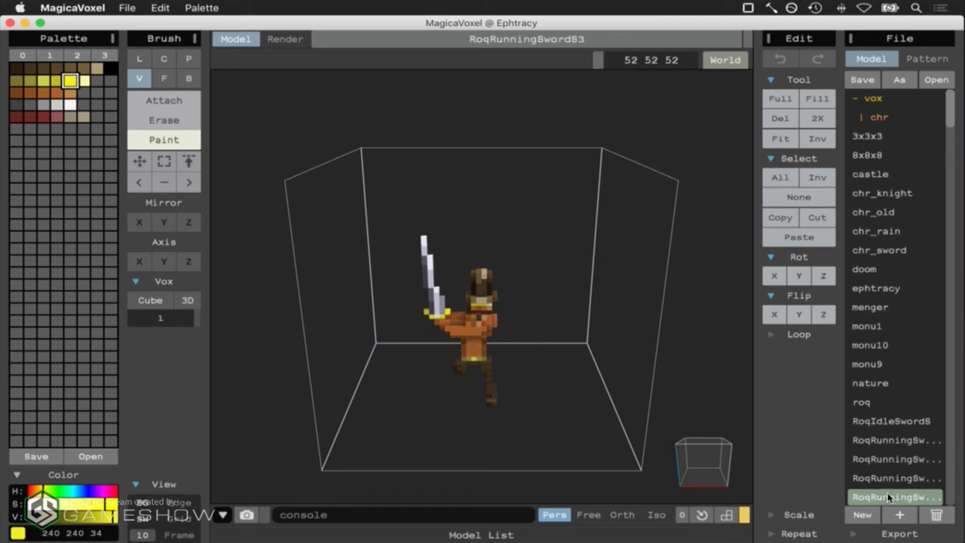
Open the model RoqRunningSwordS1 and save it under the new name RoqRunningSwordS4.vox in the vox folder
click(897, 458)
right_drag(717, 451, 694, 421)
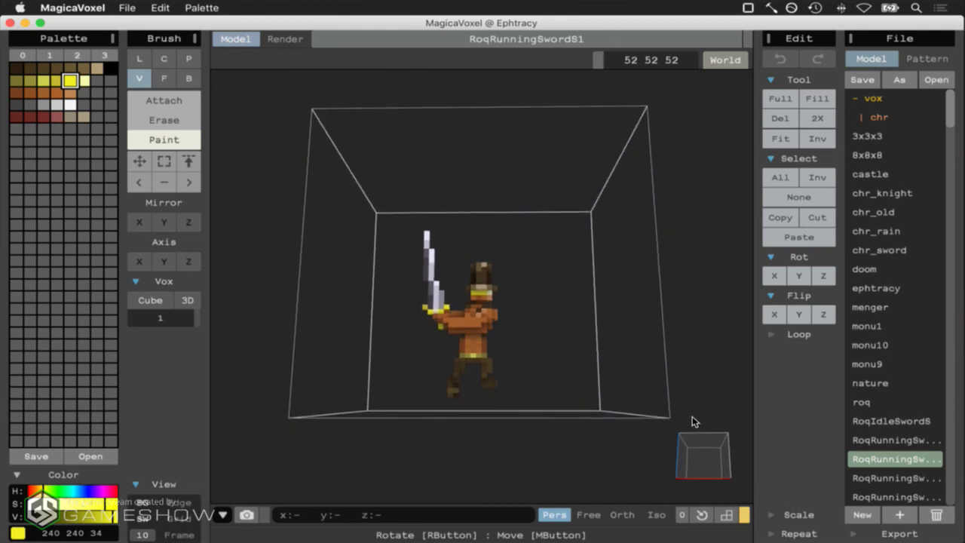
click(127, 8)
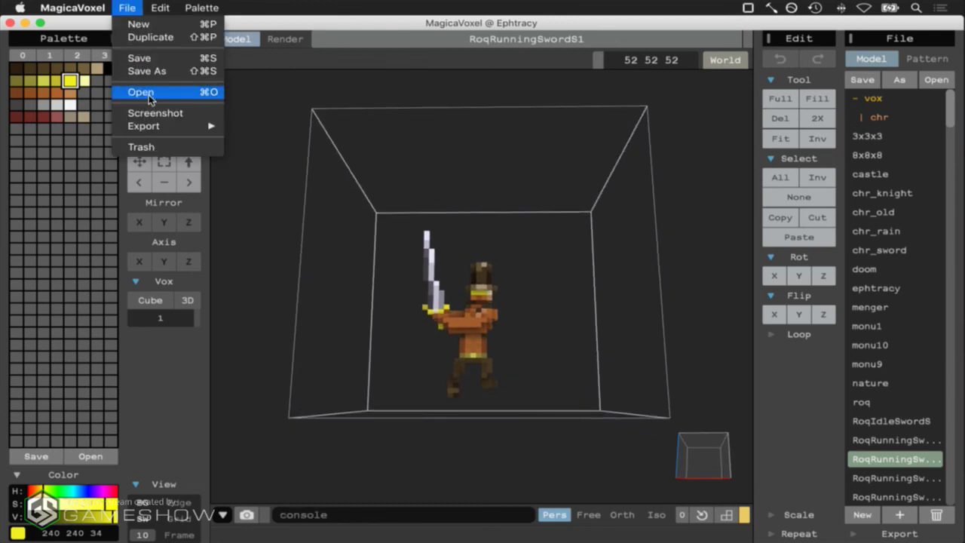
click(147, 71)
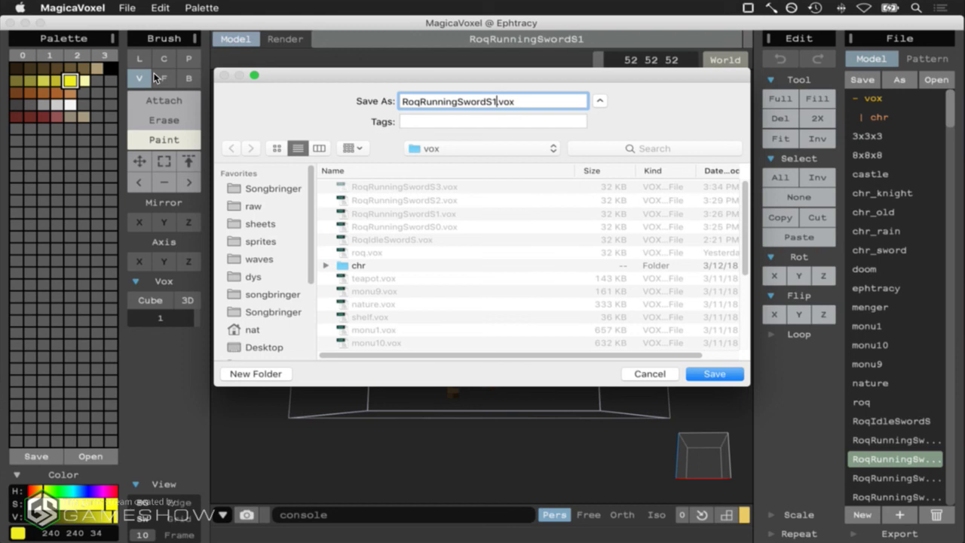
key(BackSpace)
text(3)
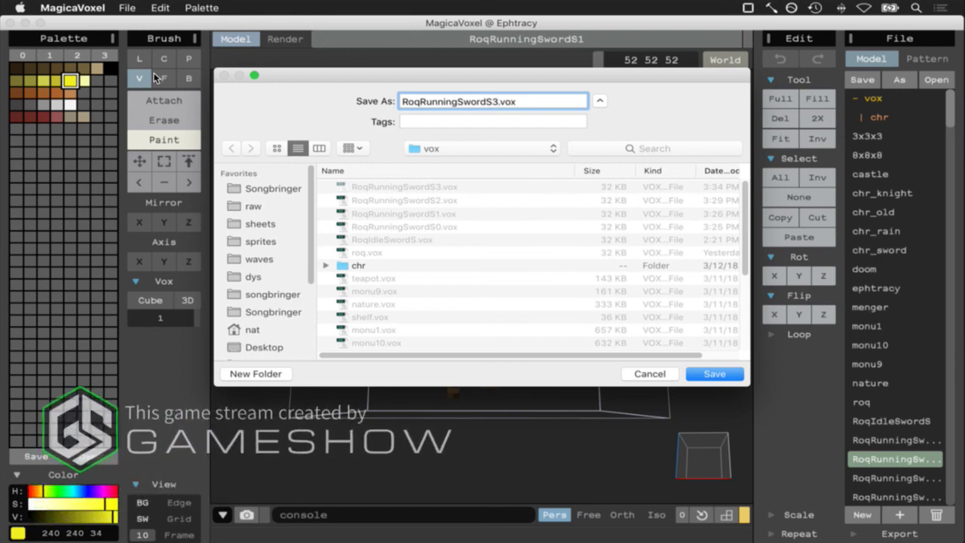
key(BackSpace)
text(4)
key(Return)
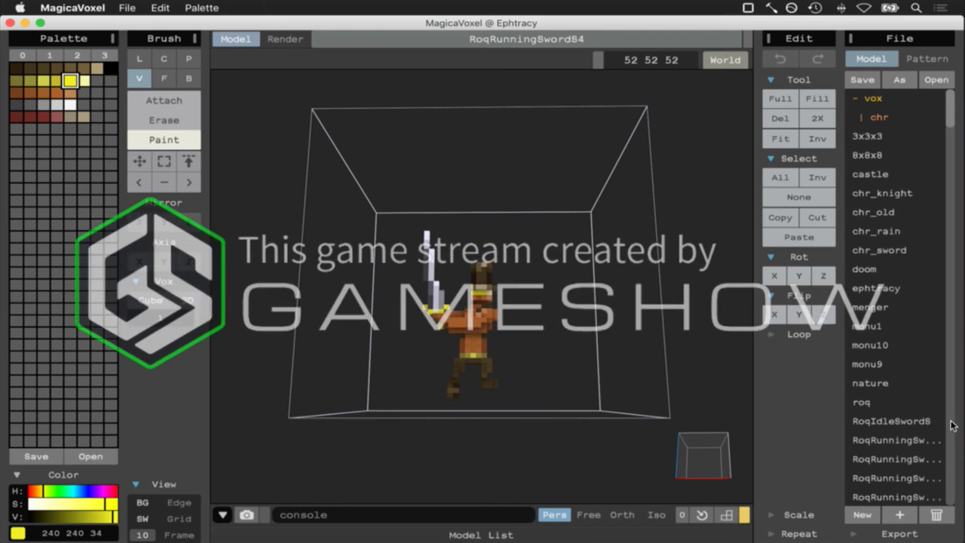
Examine the RoqRunningSwordS4 model from the front
drag(948, 121, 948, 261)
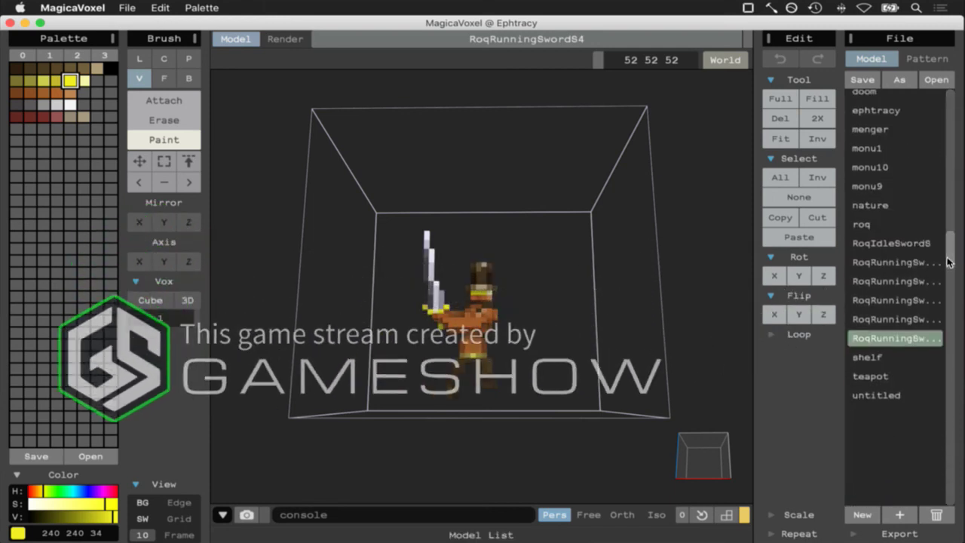
click(702, 463)
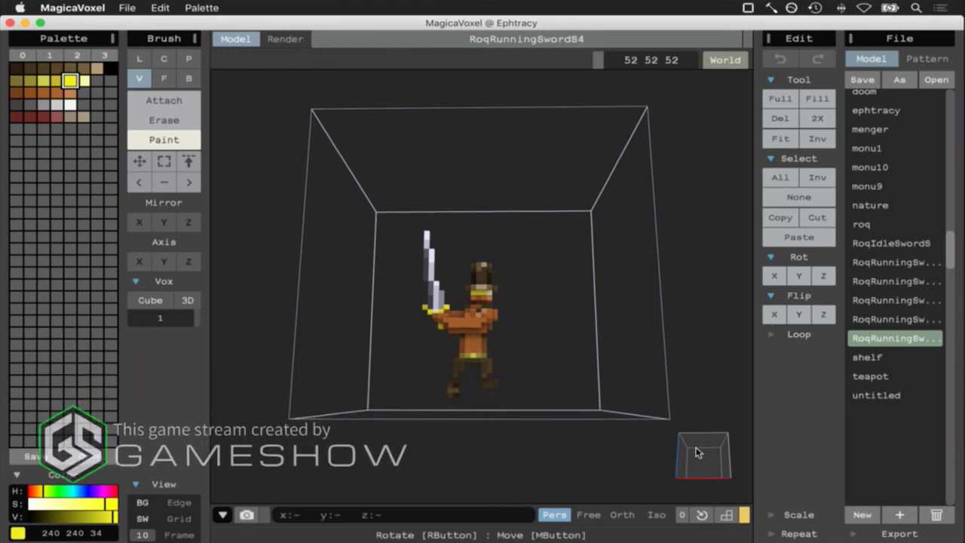
click(703, 465)
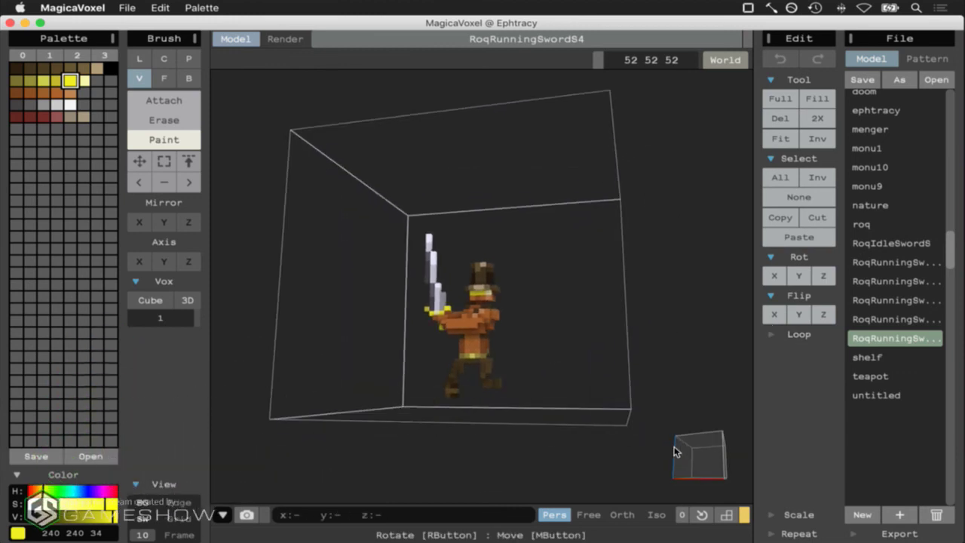
click(699, 465)
click(697, 463)
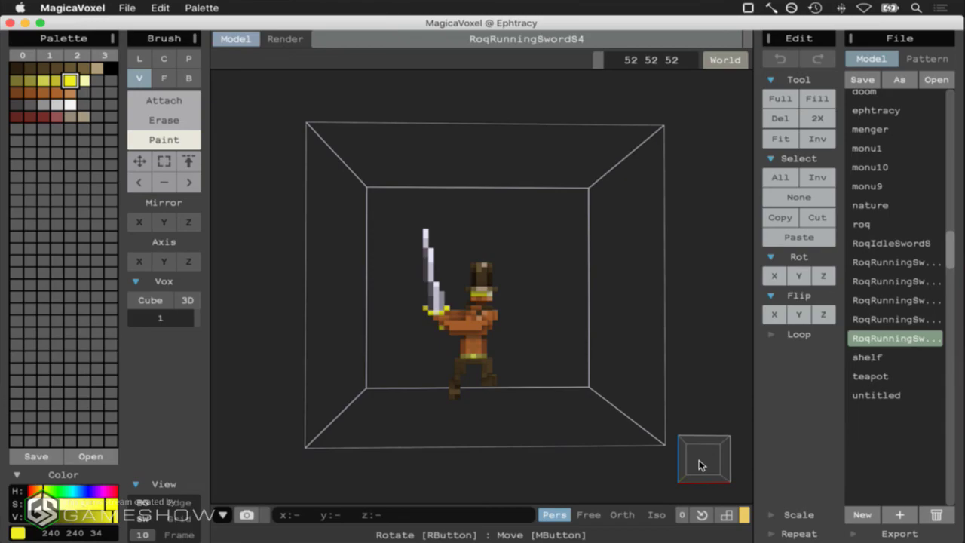
Switch to Photoshop and step through frames 1 to 6 of the running animation to compare the character's leg poses and horizontal position
key(super+Tab)
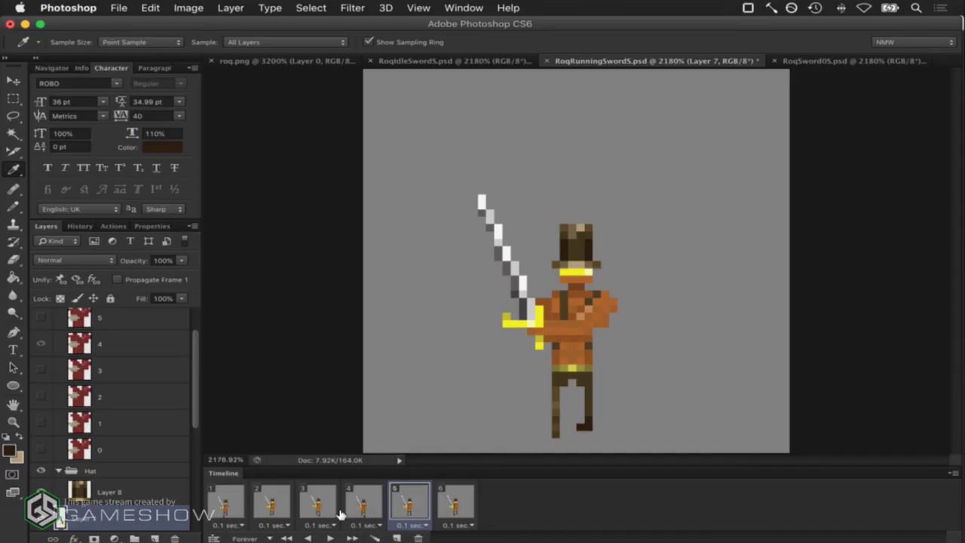
click(320, 506)
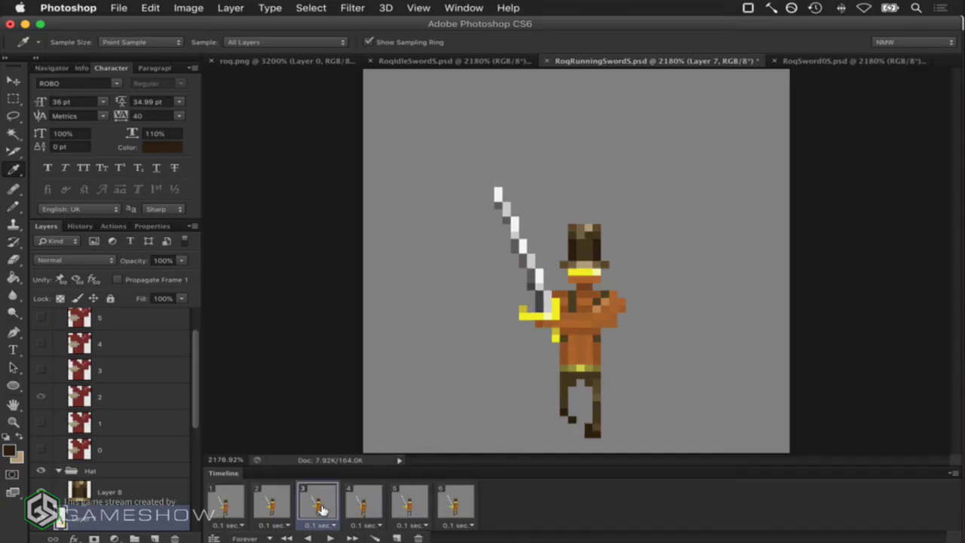
click(274, 509)
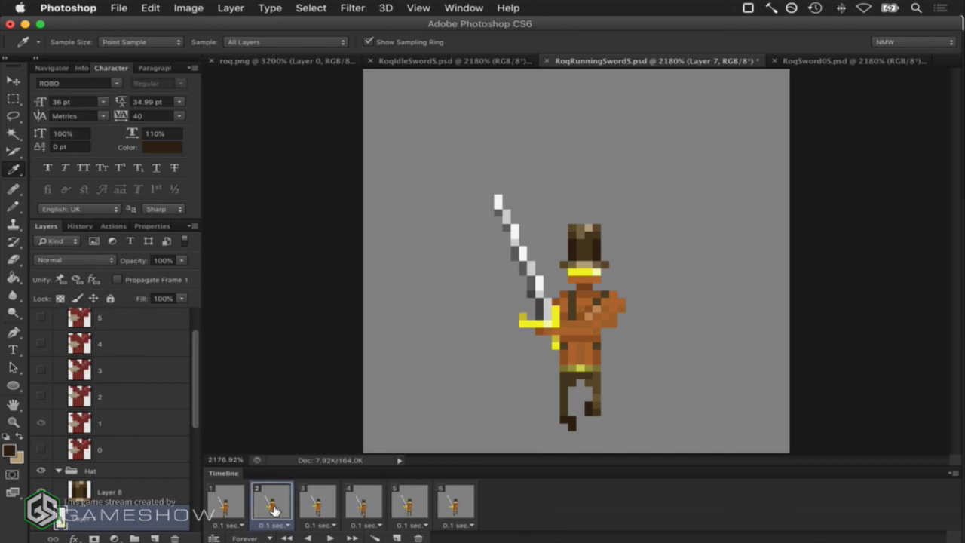
click(408, 506)
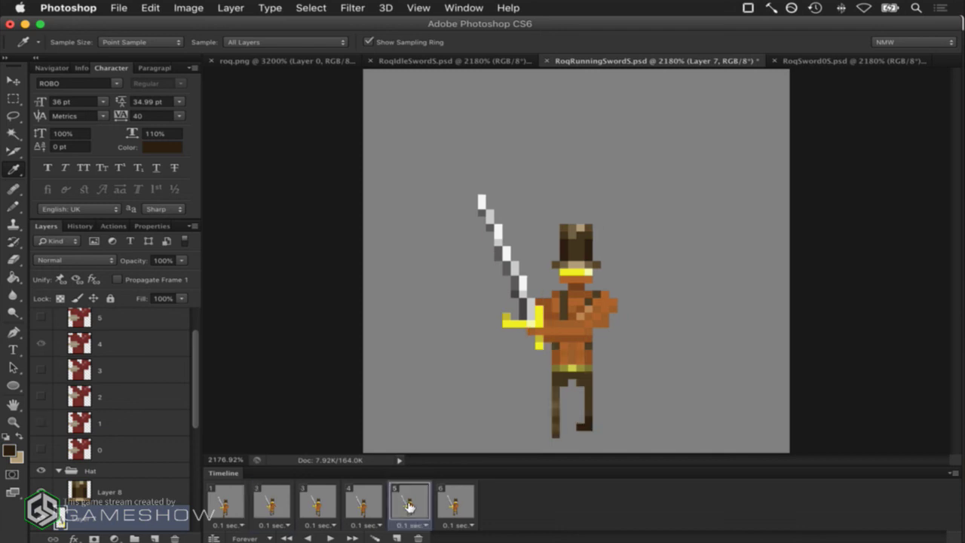
click(375, 506)
click(406, 506)
click(450, 506)
click(234, 505)
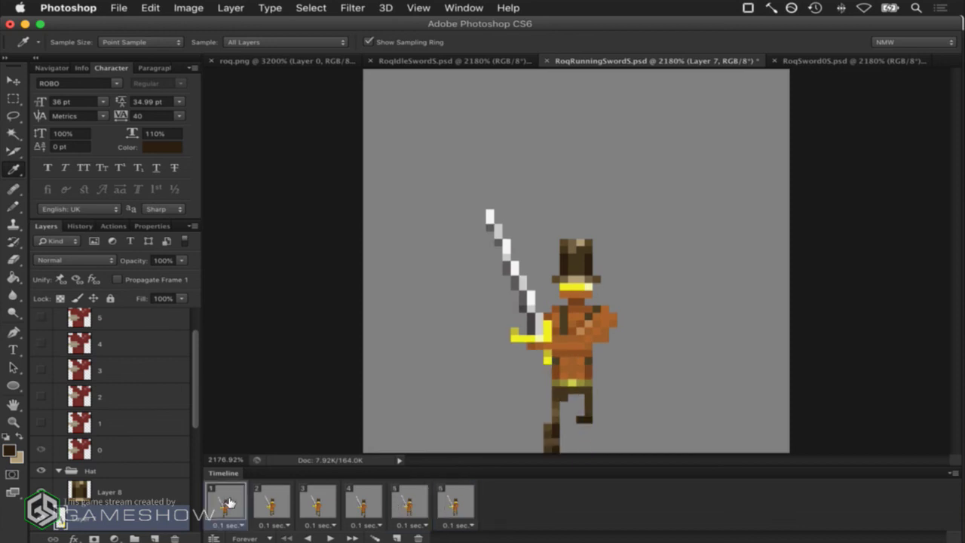
click(277, 503)
click(320, 501)
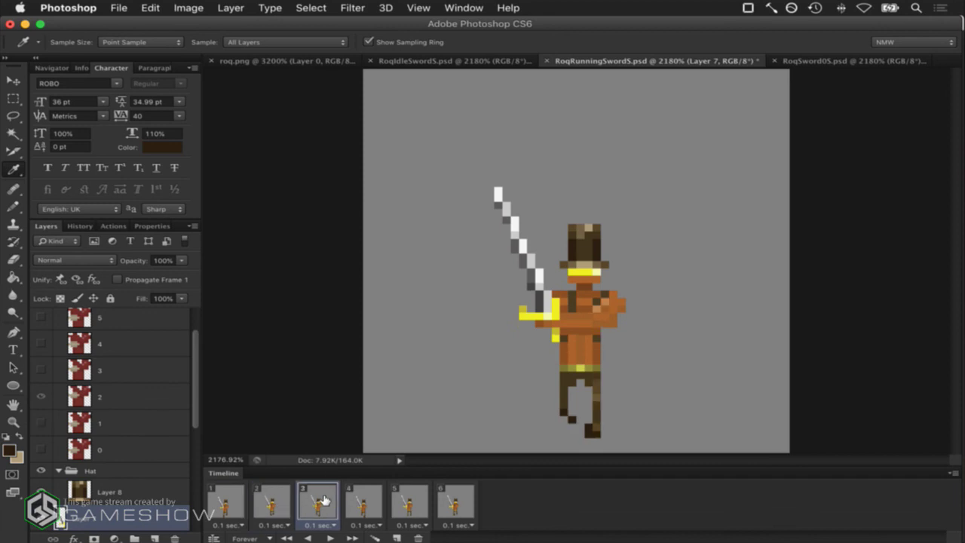
click(368, 501)
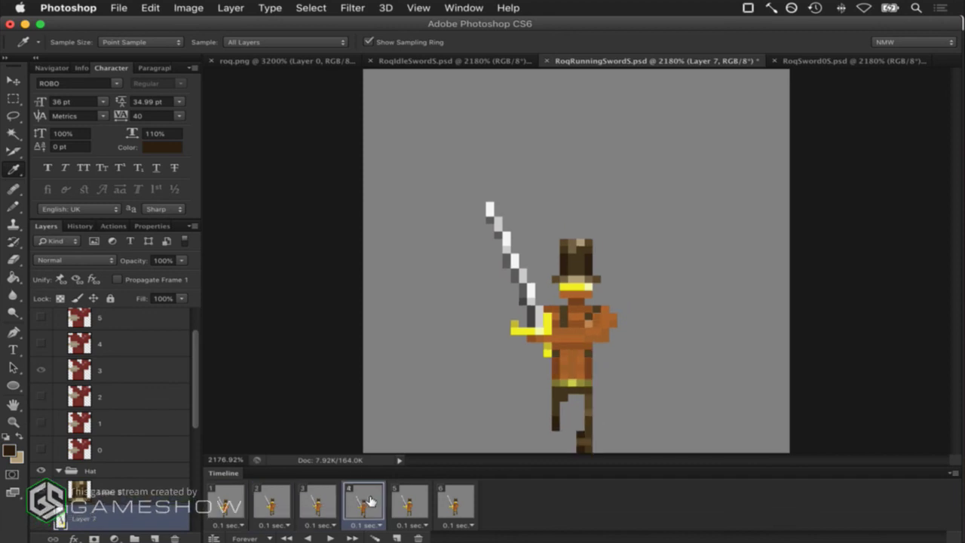
click(309, 501)
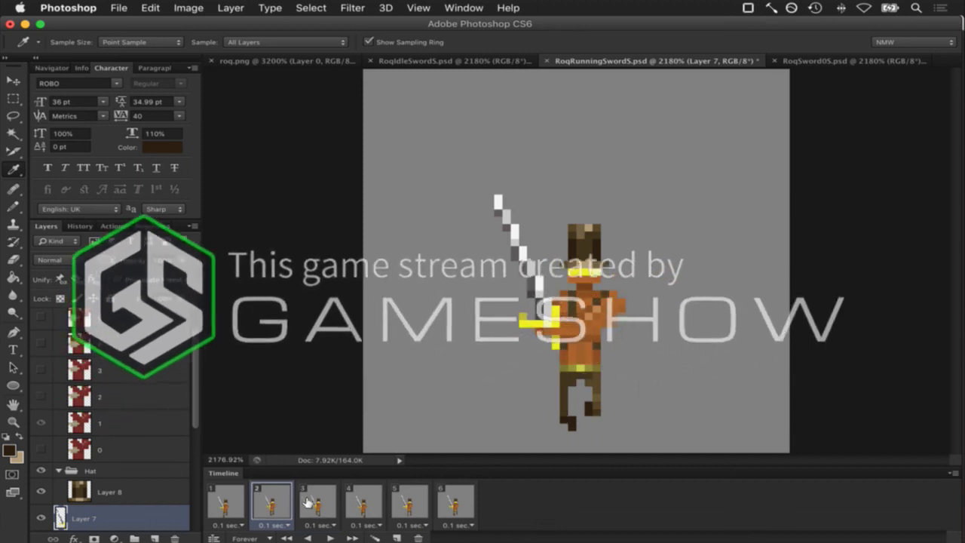
click(394, 499)
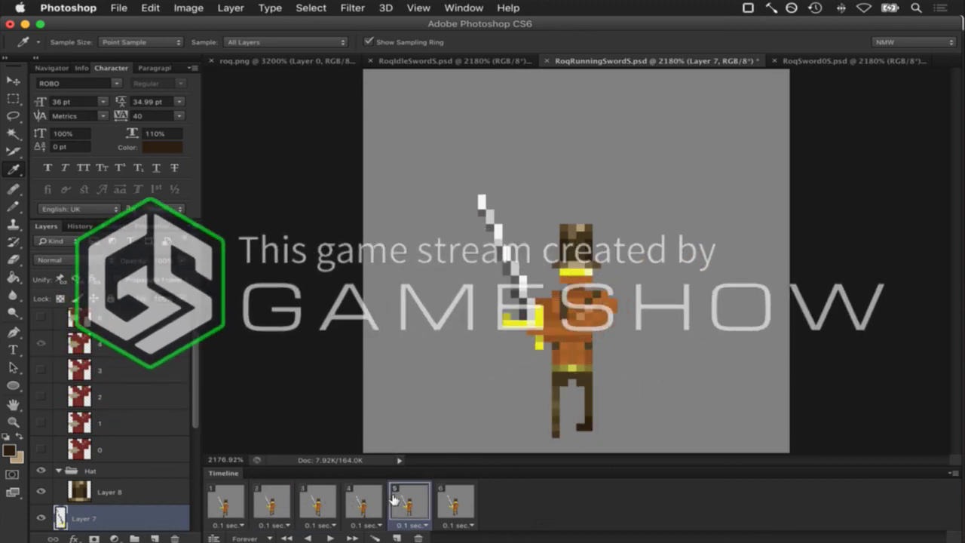
click(271, 501)
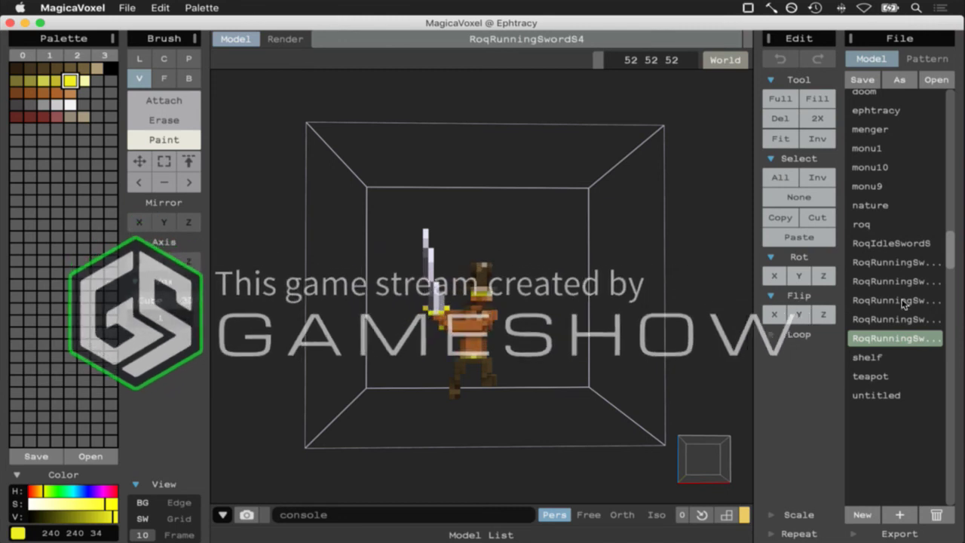
Switch to MagicaVoxel, open RoqRunningSwordS0 and move the whole model one voxel to the right
click(893, 262)
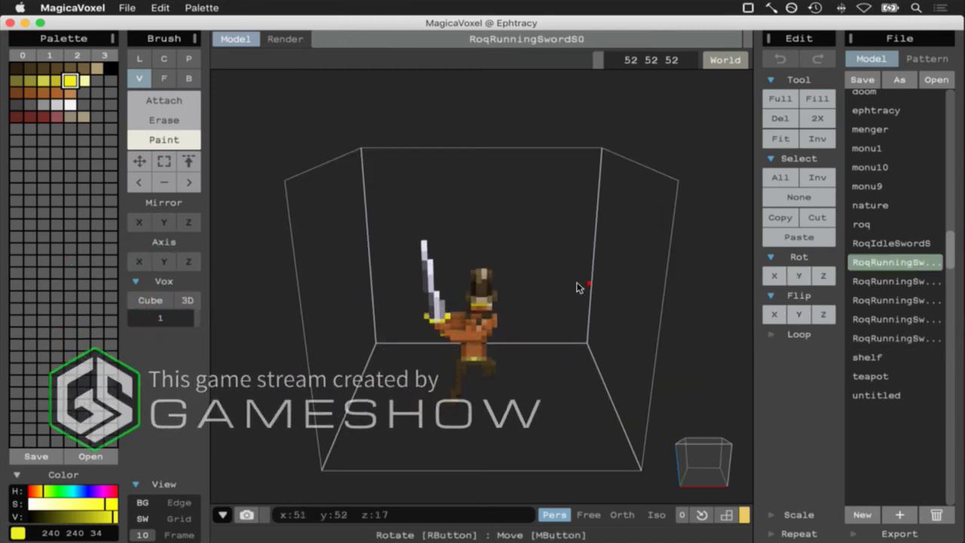
click(780, 177)
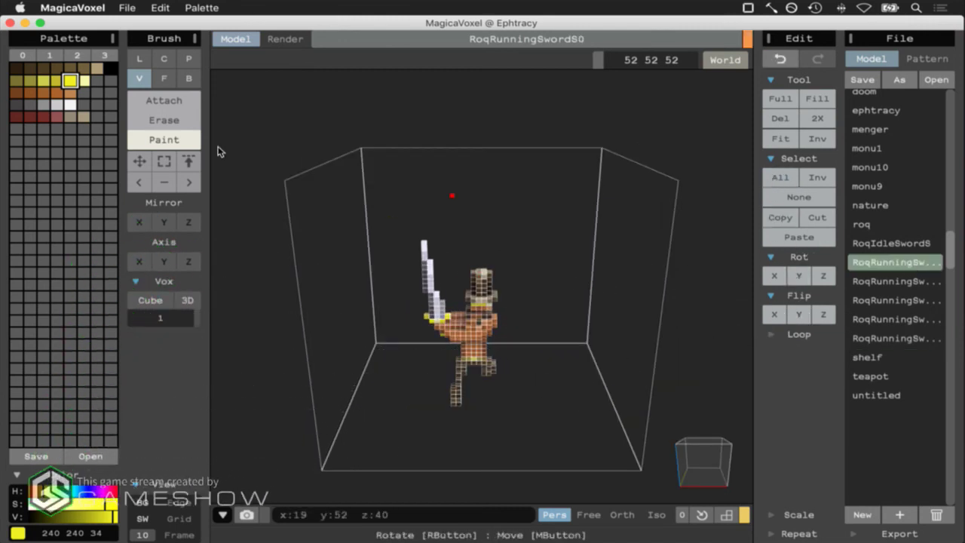
click(140, 160)
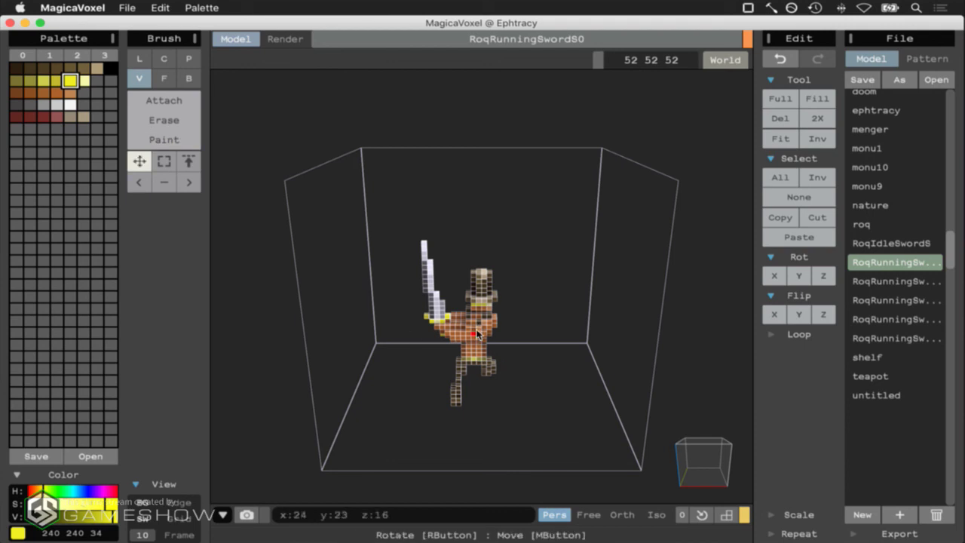
drag(481, 333, 482, 333)
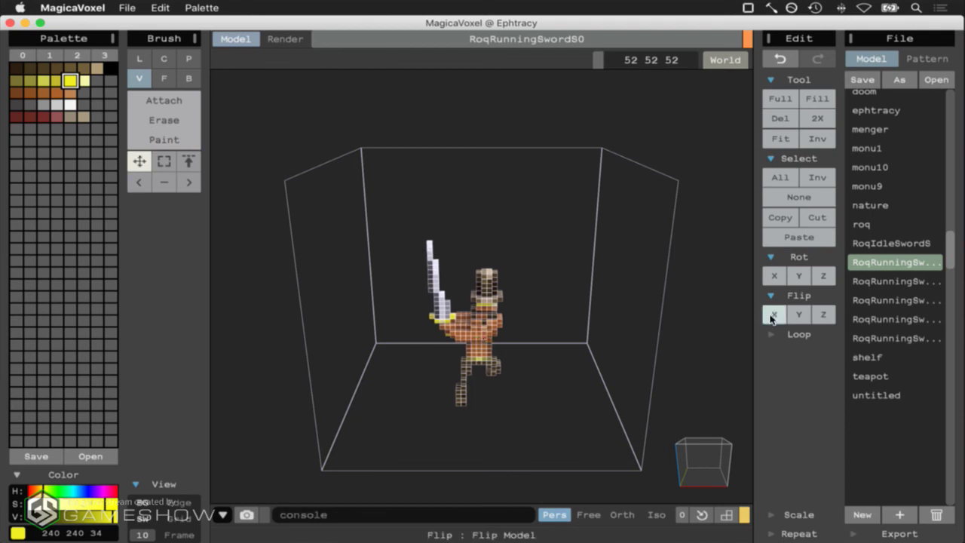
Open RoqRunningSwordS1, move the whole model one voxel to the right, and save the change while opening RoqIdleSwordS
click(874, 282)
click(780, 177)
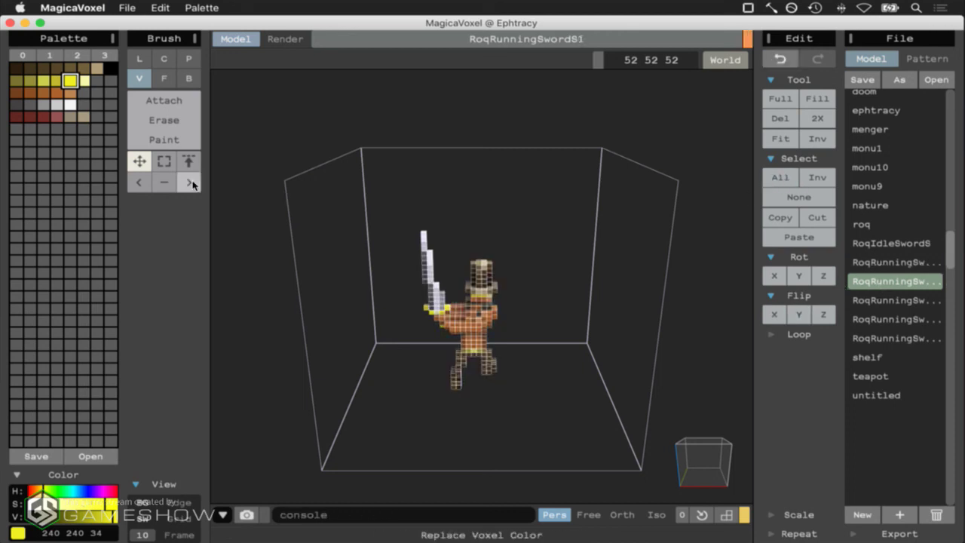
drag(482, 321, 483, 323)
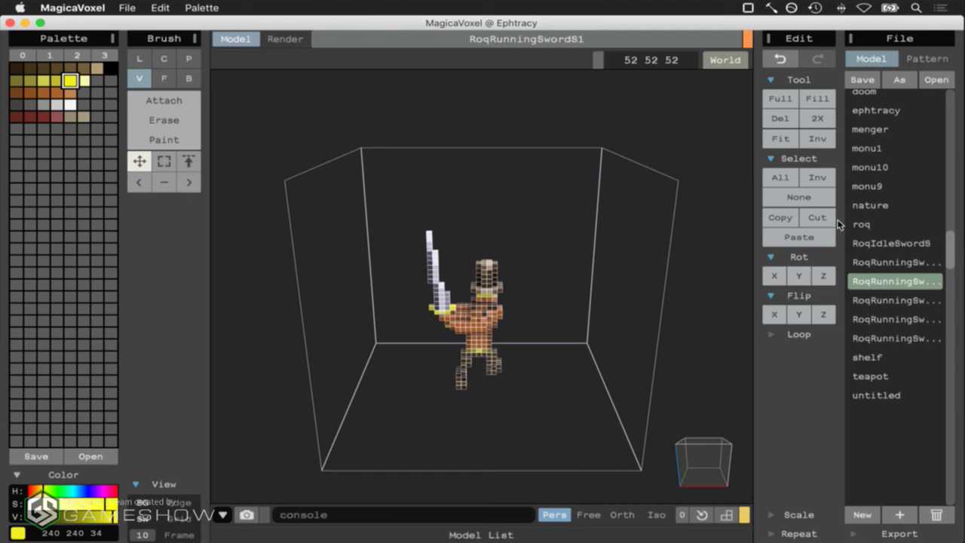
click(801, 197)
click(921, 243)
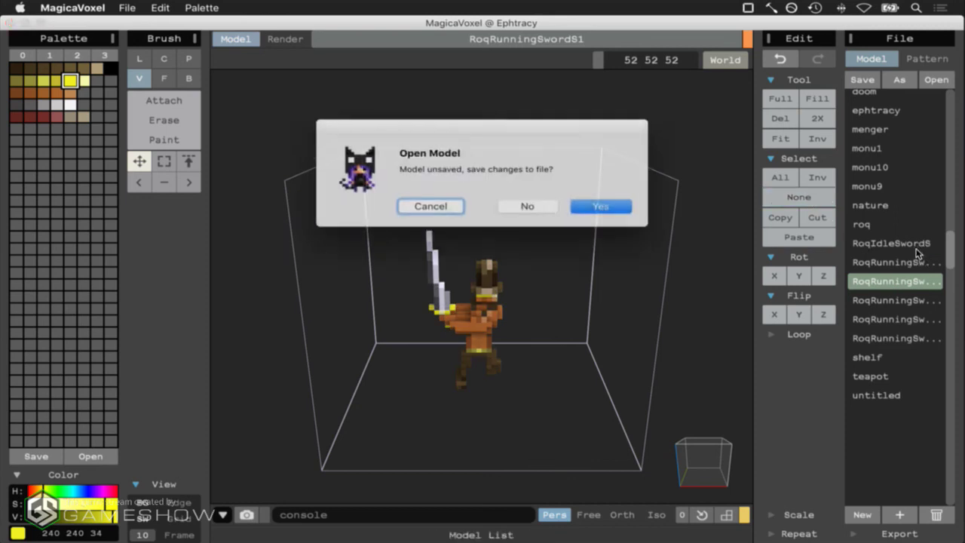
click(585, 209)
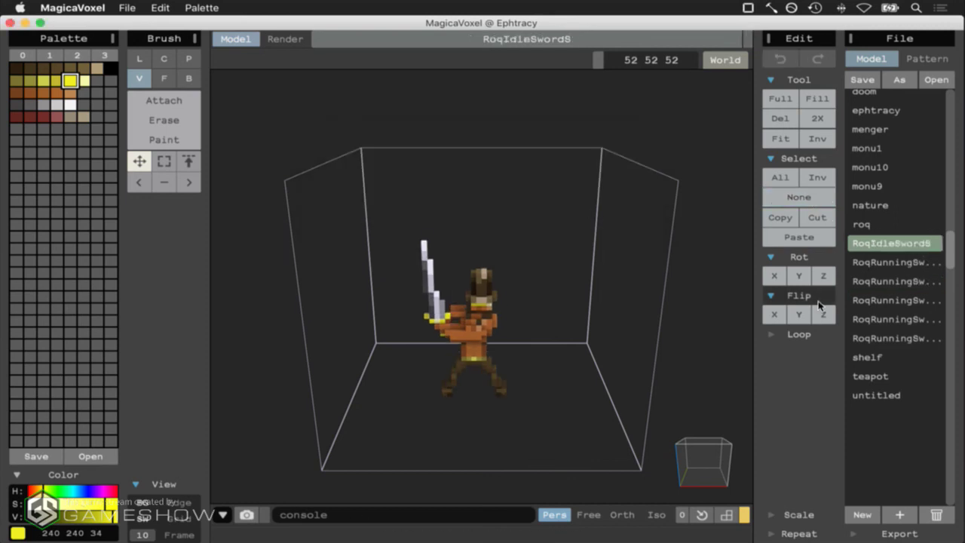
Compare the horizontal positions of the models RoqRunningSwordS0 and RoqRunningSwordS1
click(895, 266)
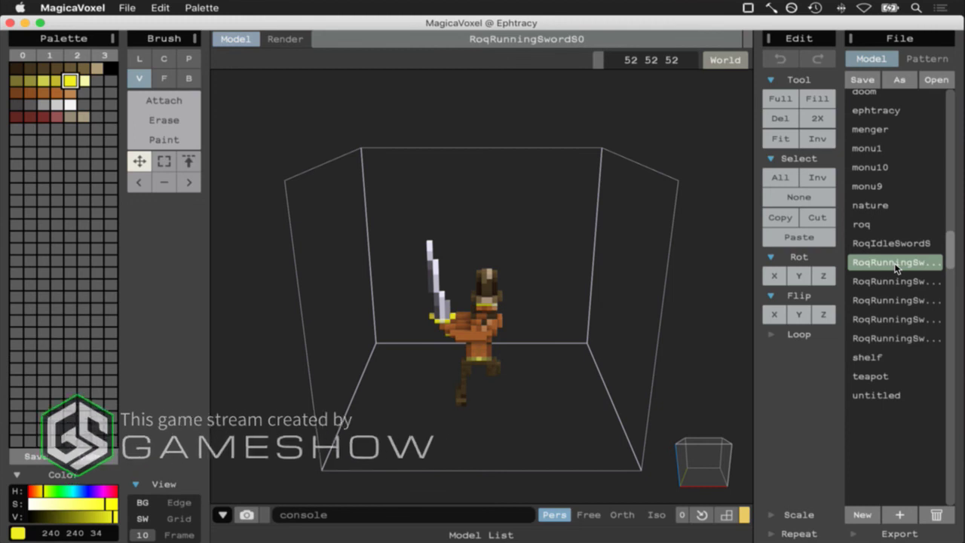
click(897, 284)
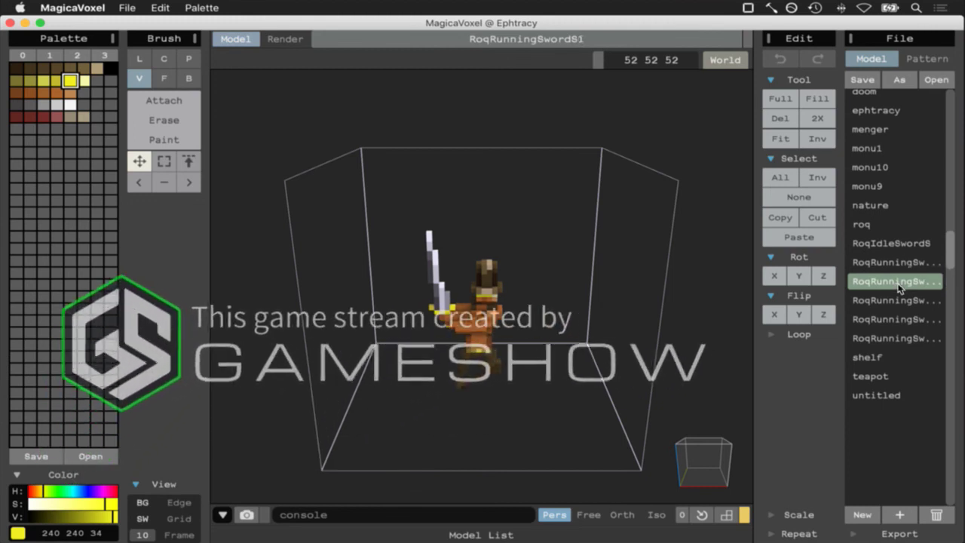
click(900, 263)
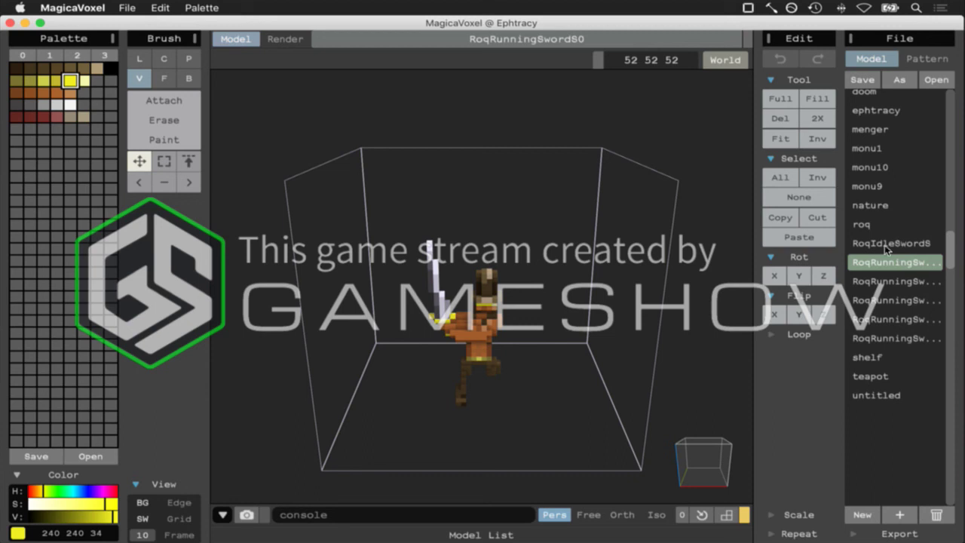
Move the whole RoqRunningSwordS0 model one voxel back to the left, save it and check its alignment against RoqRunningSwordS1
click(780, 177)
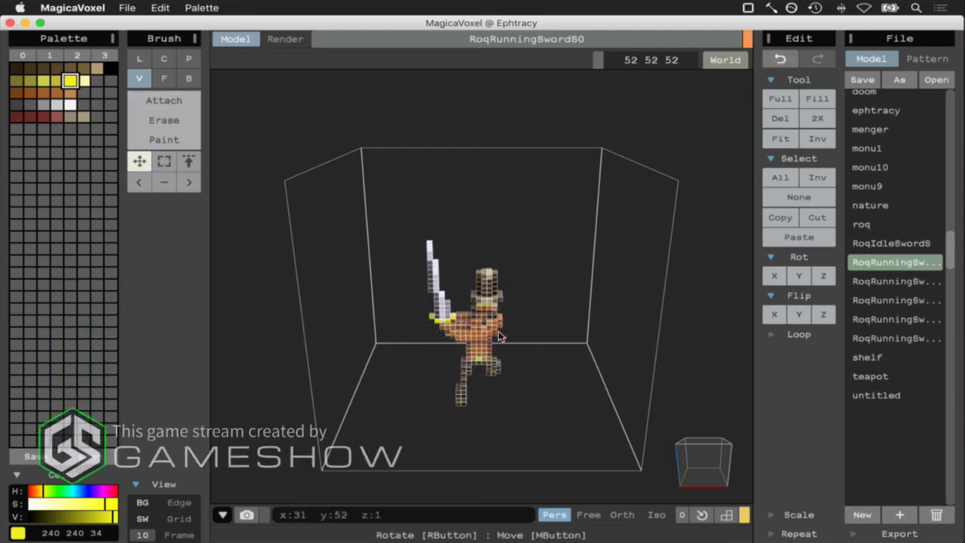
drag(486, 329, 480, 330)
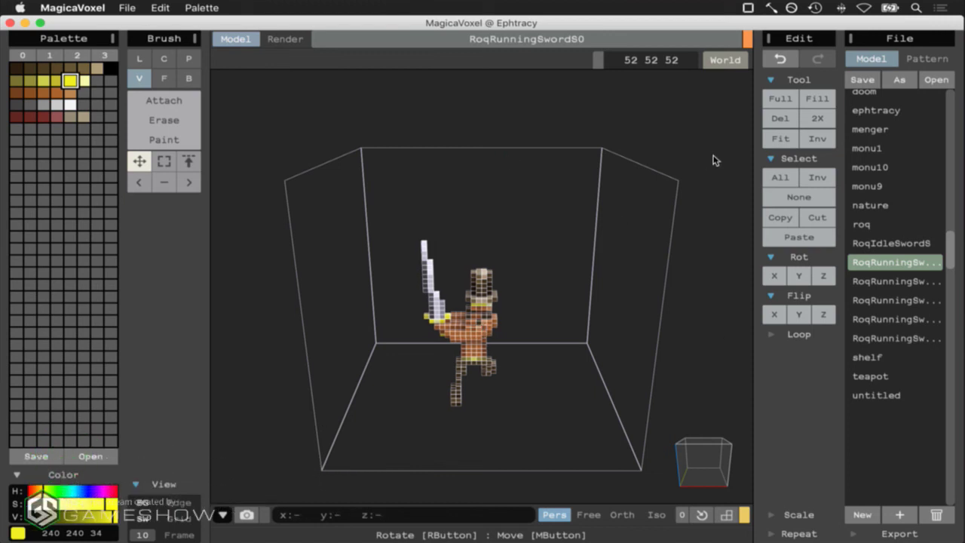
click(797, 196)
click(905, 281)
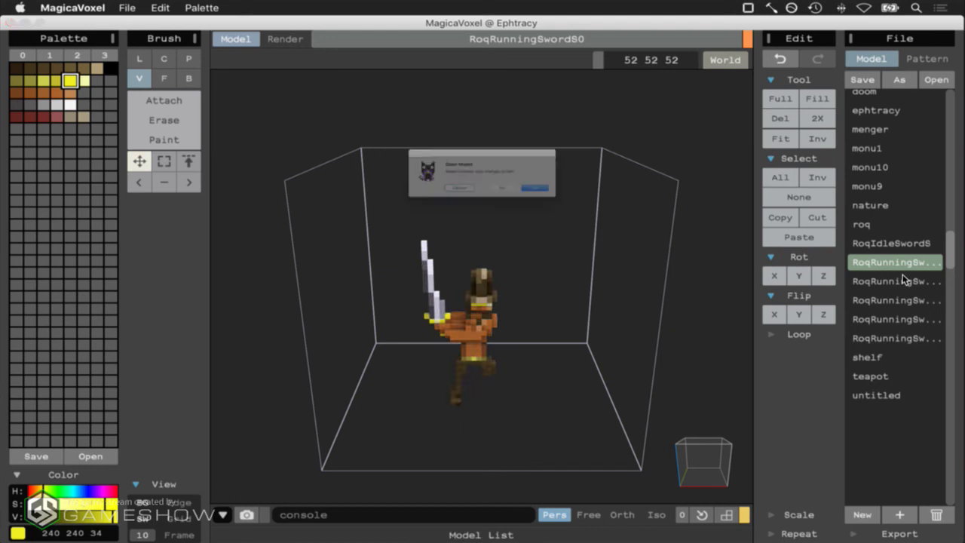
click(596, 205)
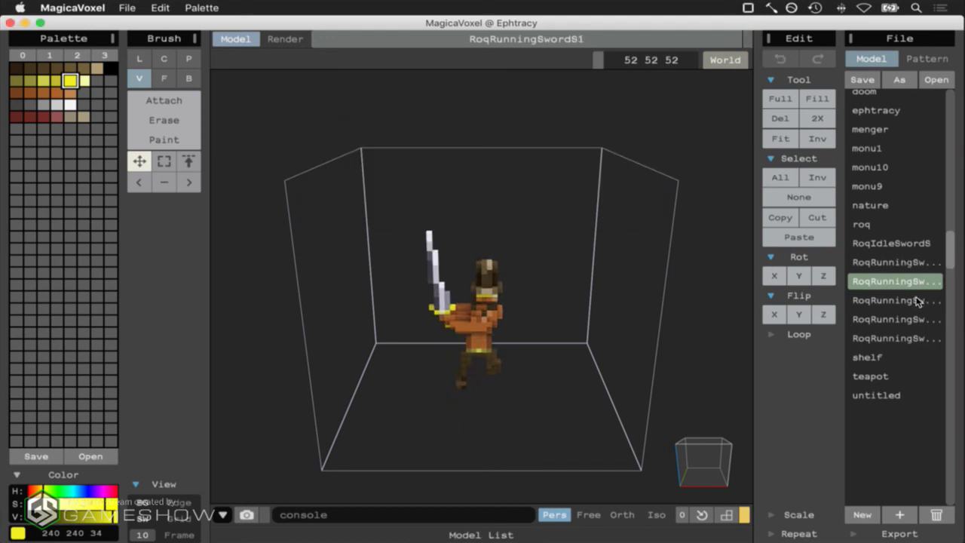
click(917, 262)
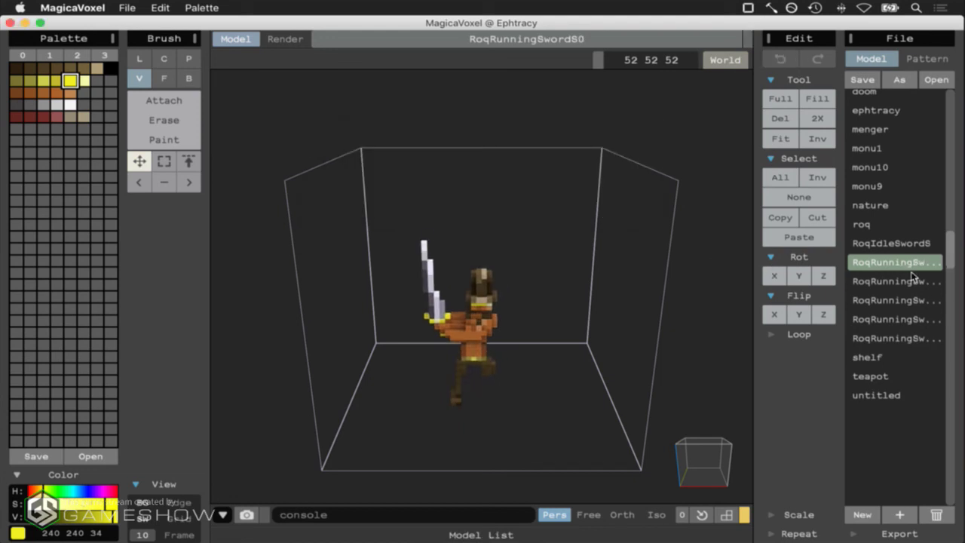
click(910, 282)
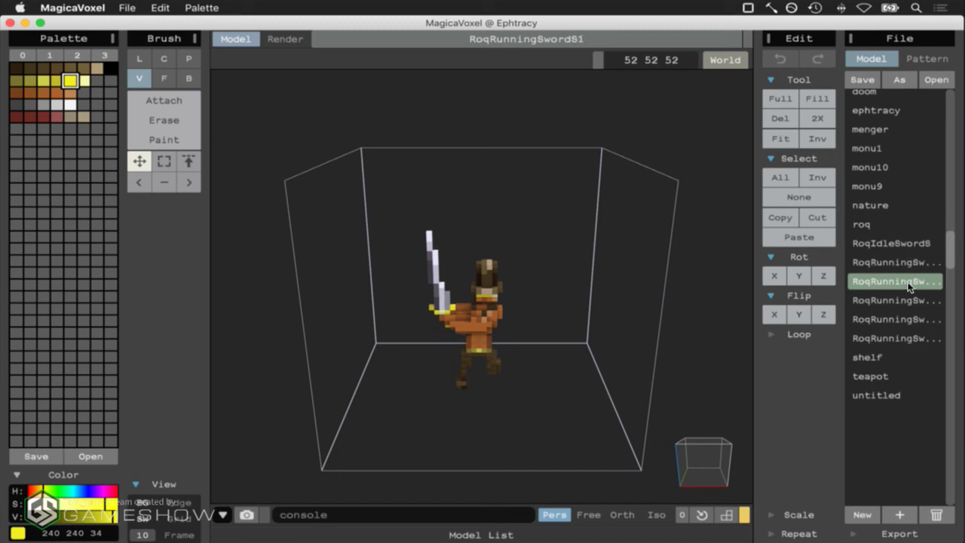
Open RoqRunningSwordS2, move the whole model one voxel to the right and clear the selection
click(905, 302)
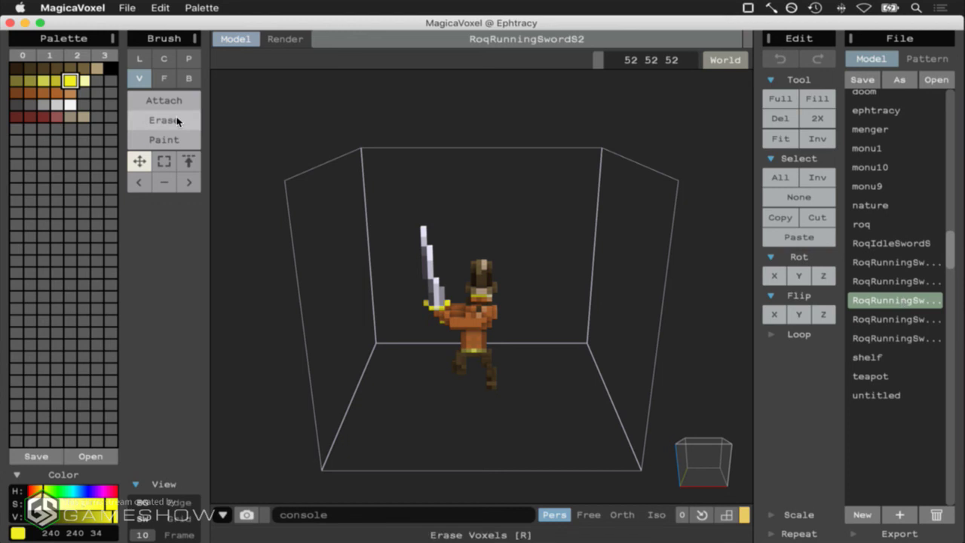
click(780, 177)
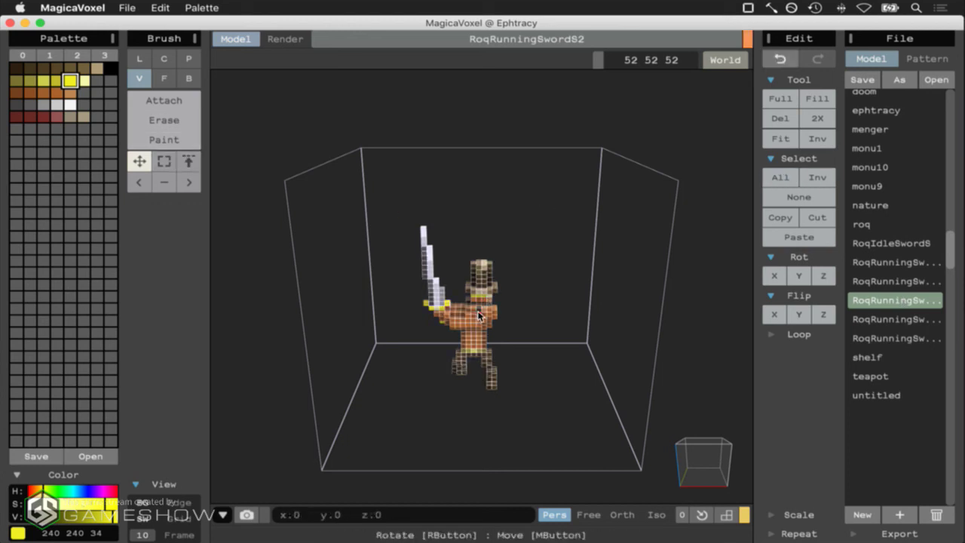
drag(478, 315, 481, 313)
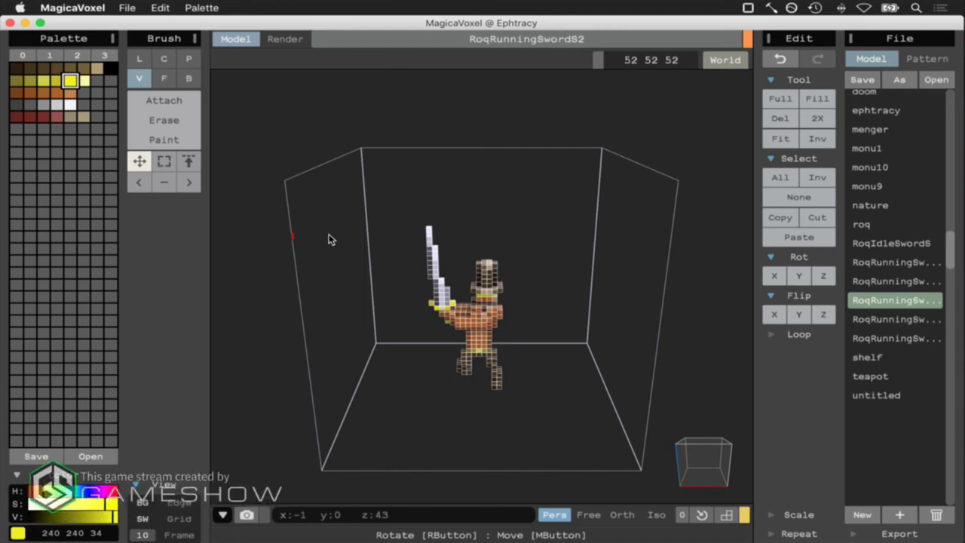
click(795, 195)
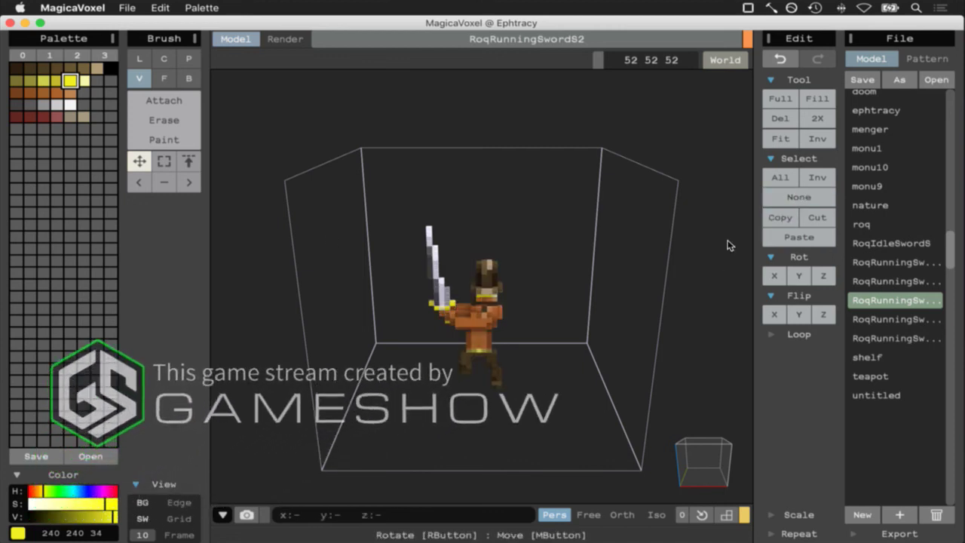
Compare the horizontal positions of the models RoqRunningSwordS0, S2, S3 and S4, glancing at the pixel-art frame in Photoshop
click(917, 281)
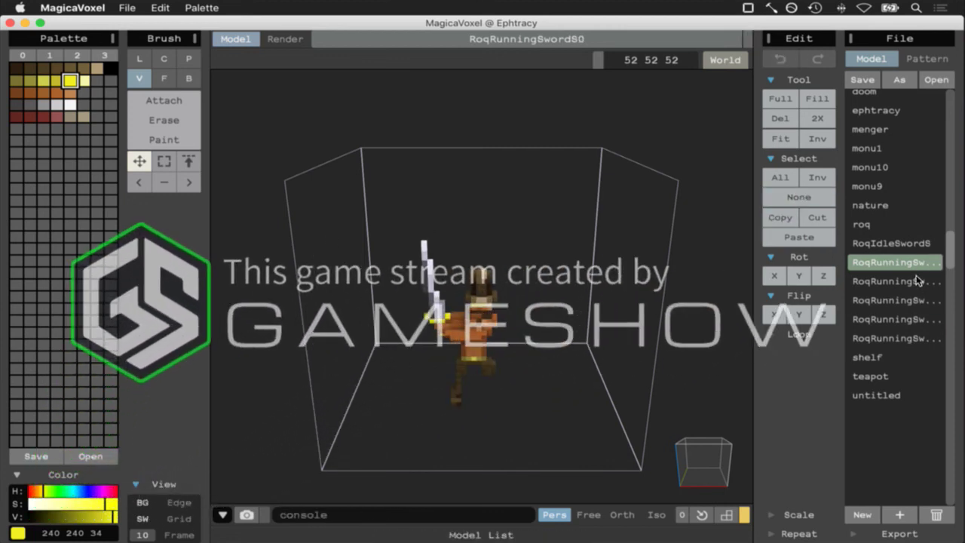
click(916, 300)
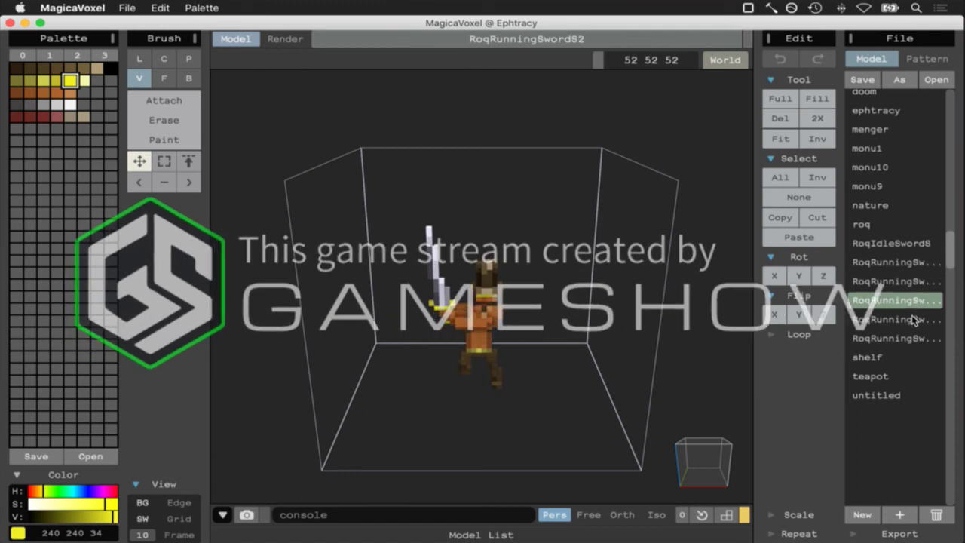
click(914, 319)
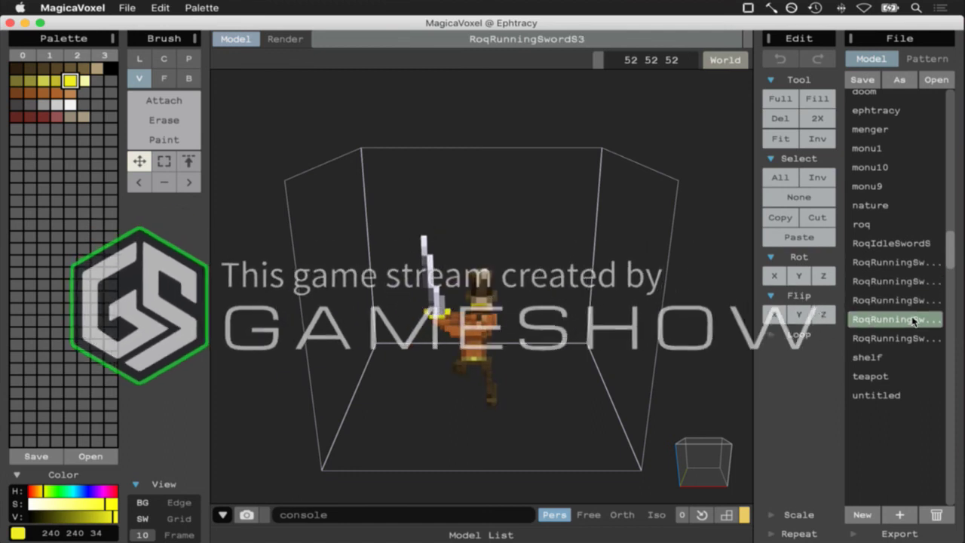
click(910, 337)
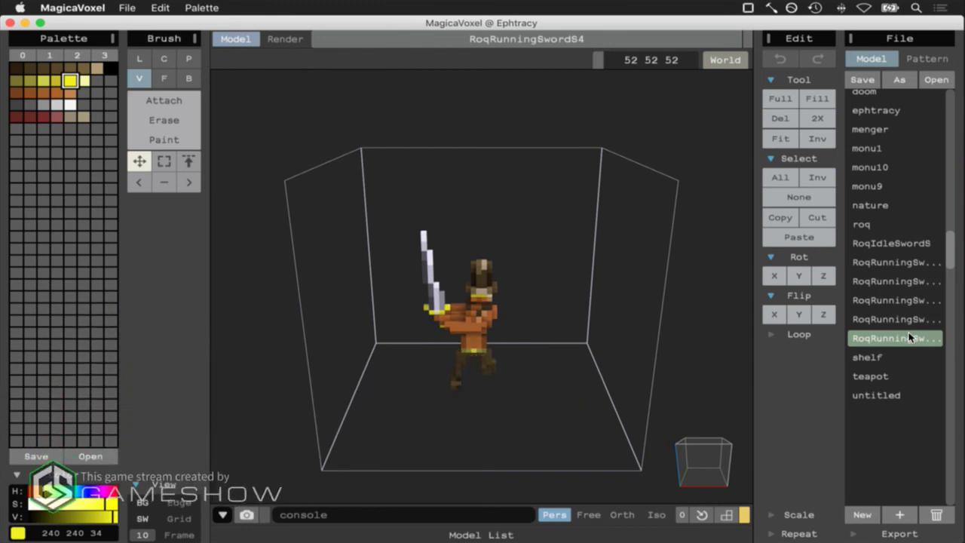
key(super+Tab)
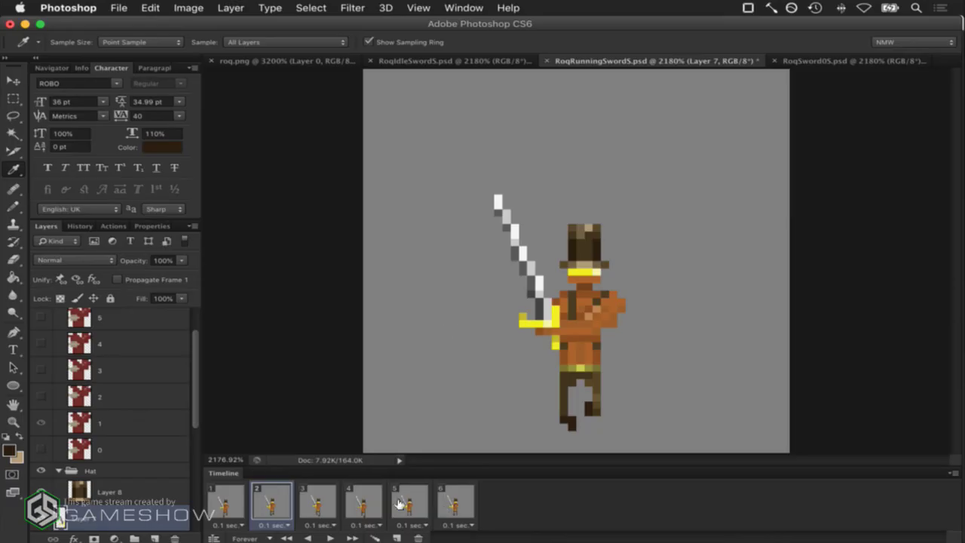
key(super+Tab)
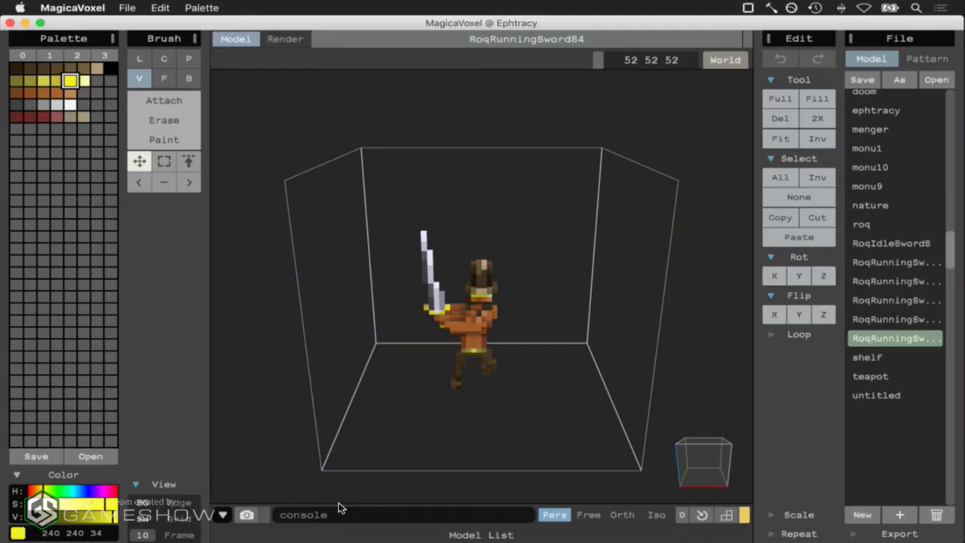
key(super+Tab)
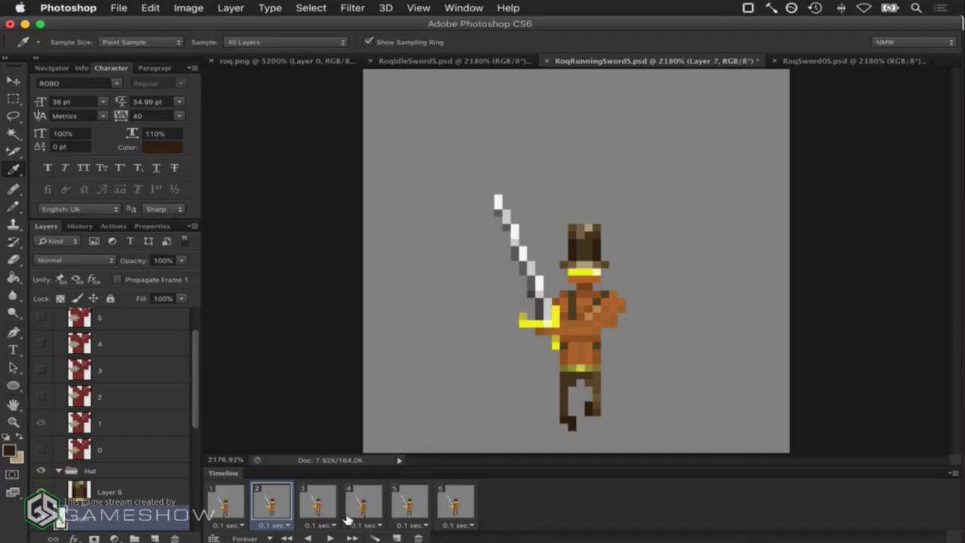
key(super+Tab)
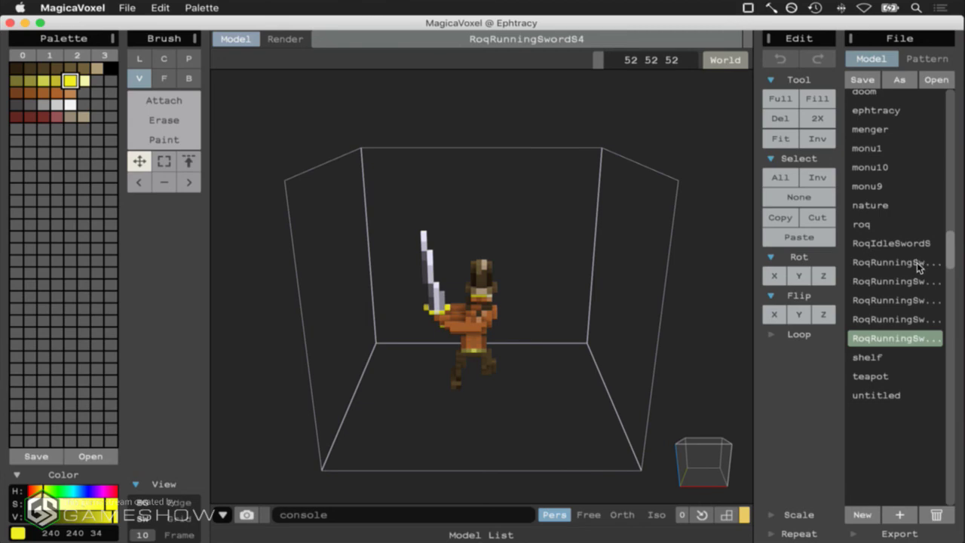
Switch to Photoshop and compare the sword and body positions across frames 3 to 6 of RoqRunningSwordS.psd, finishing on frame 5
key(super+Tab)
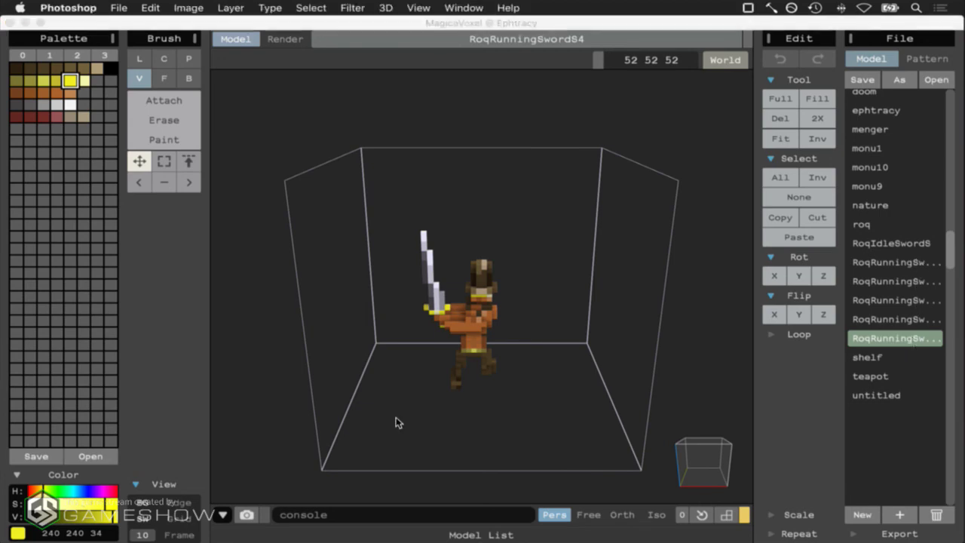
click(315, 501)
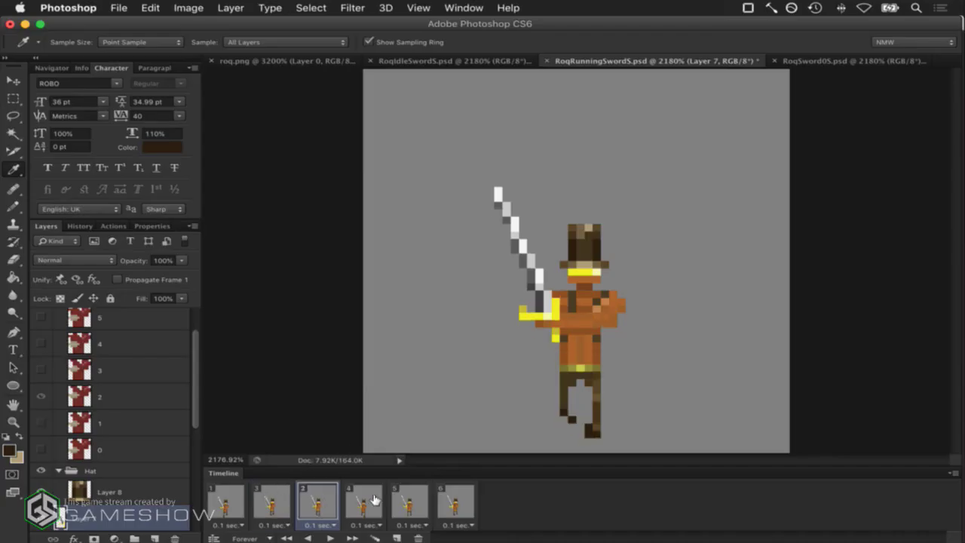
click(374, 499)
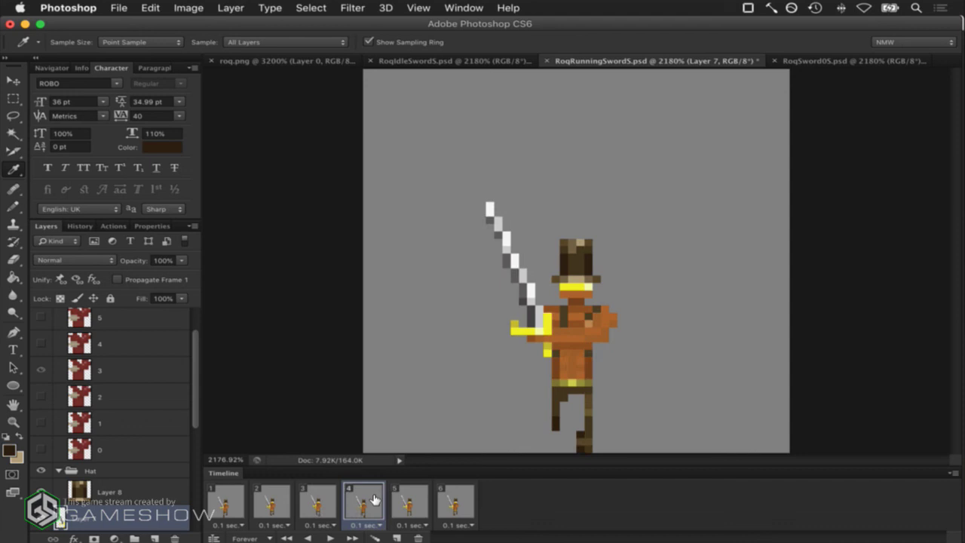
click(406, 501)
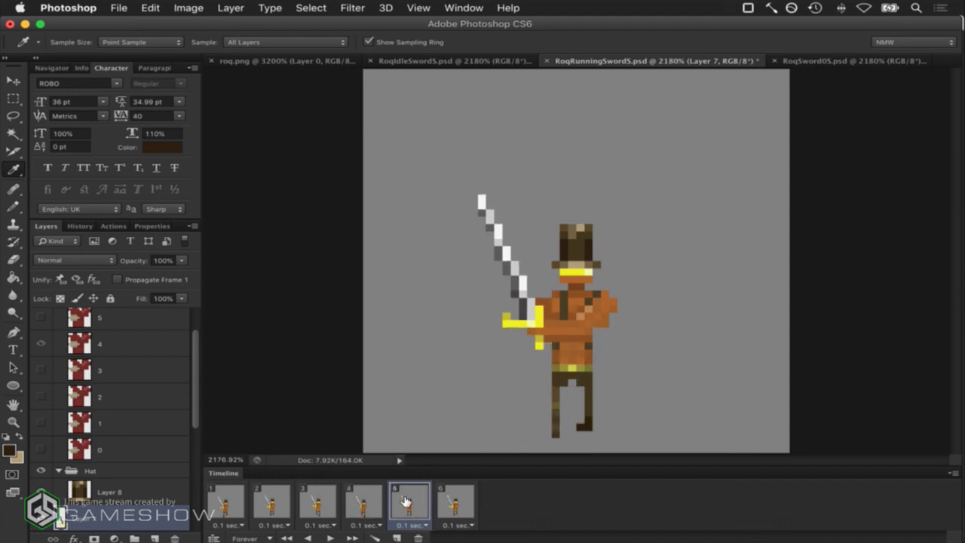
click(444, 502)
drag(407, 505, 391, 505)
click(360, 503)
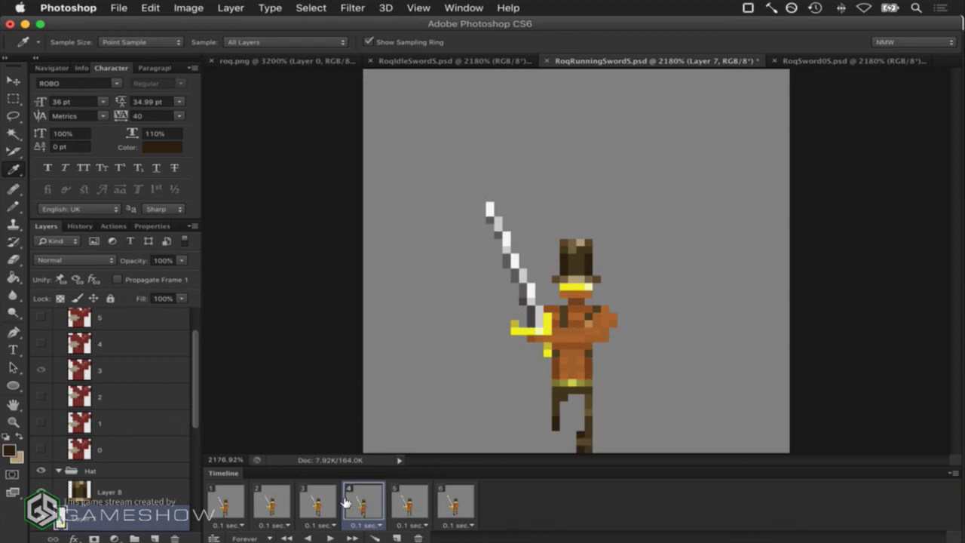
click(333, 502)
click(361, 503)
click(407, 503)
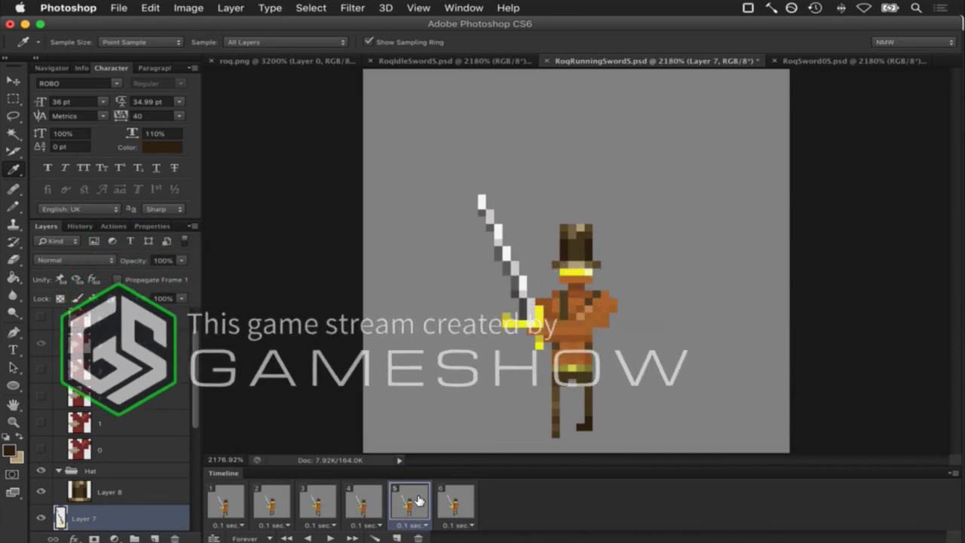
In MagicaVoxel, rectangle-select the sword and the hands holding it in RoqRunningSwordS4, move them one voxel to the left and clear the selection
key(super+Tab)
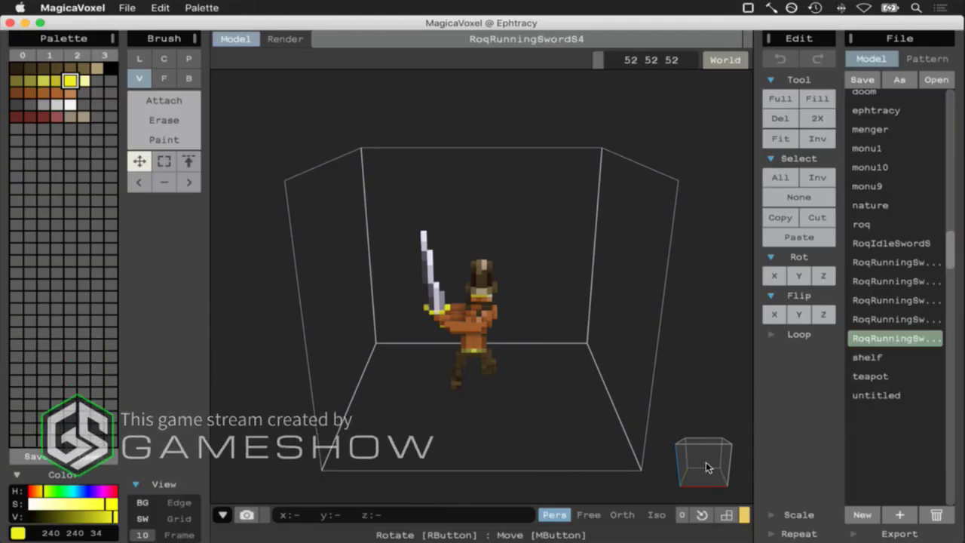
right_drag(715, 437, 523, 375)
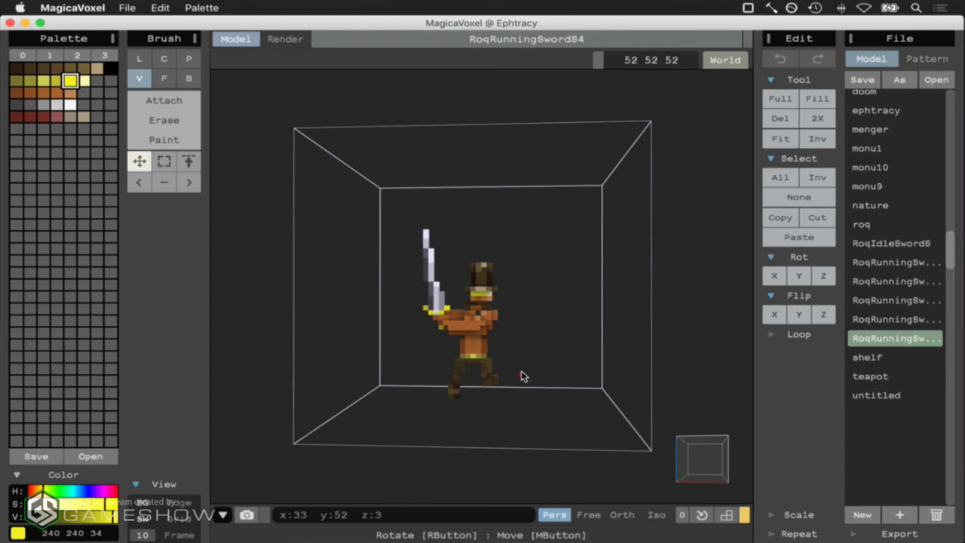
scroll(548, 412, up, 3)
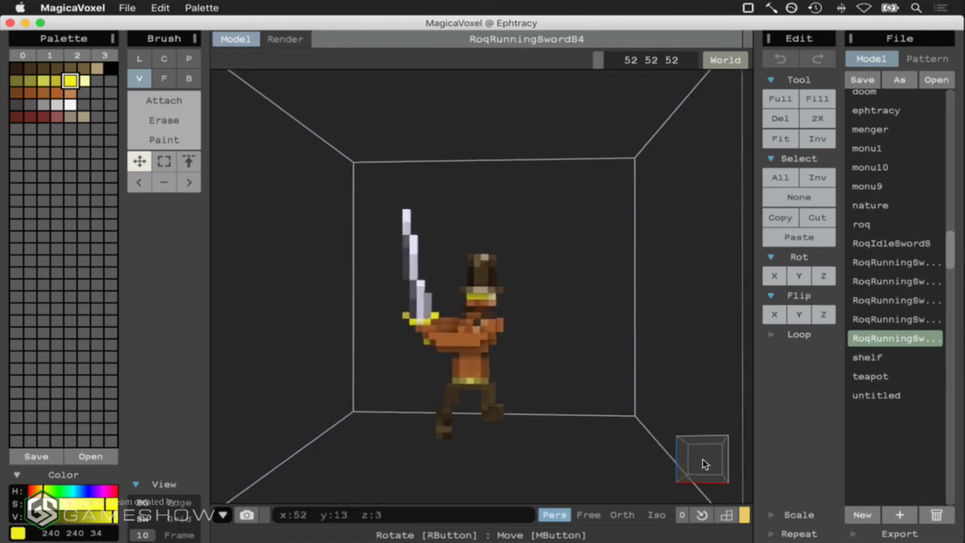
scroll(712, 461, up, 2)
right_drag(714, 459, 712, 459)
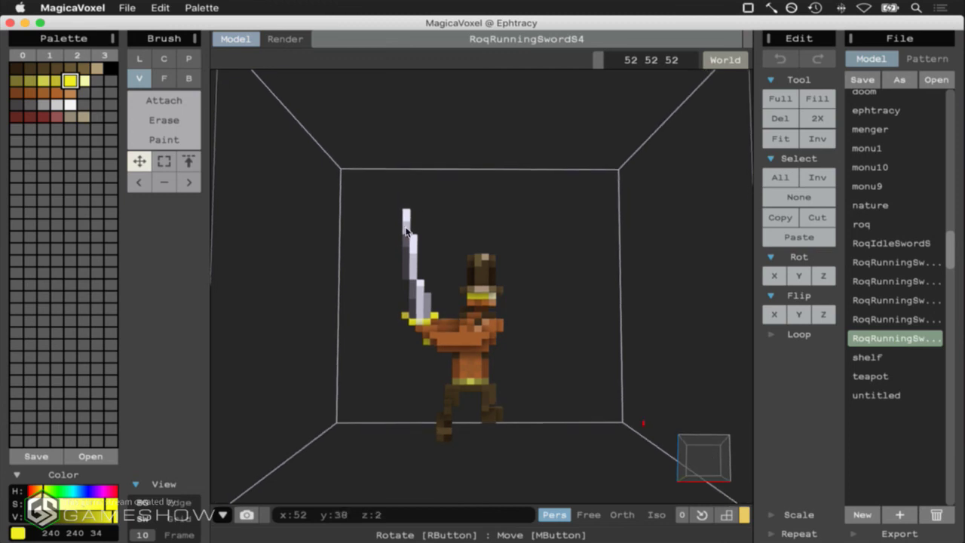
click(163, 161)
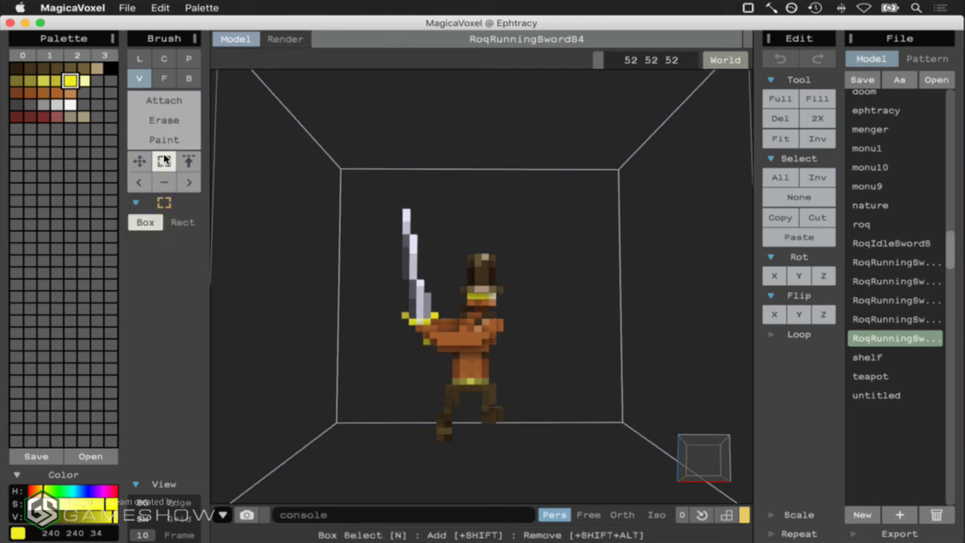
click(181, 222)
drag(352, 205, 433, 377)
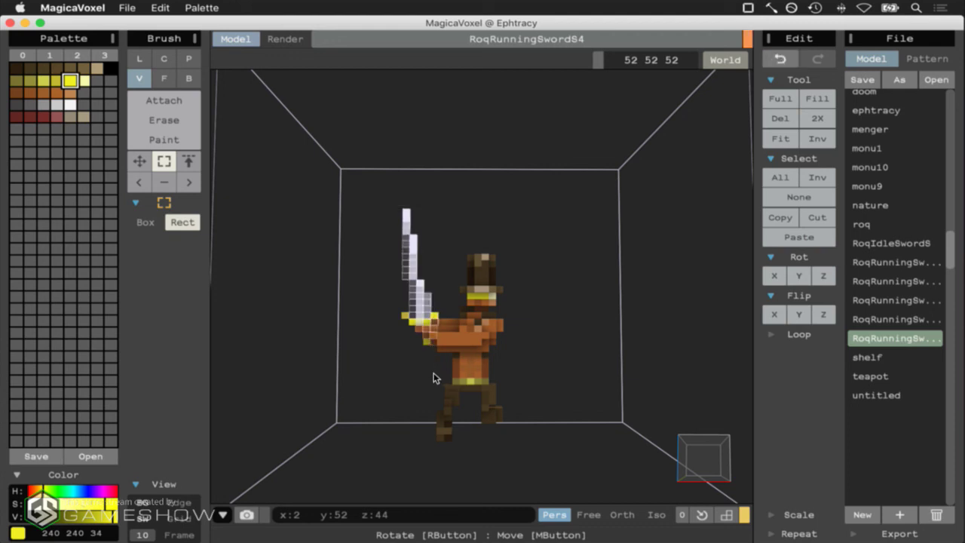
click(139, 162)
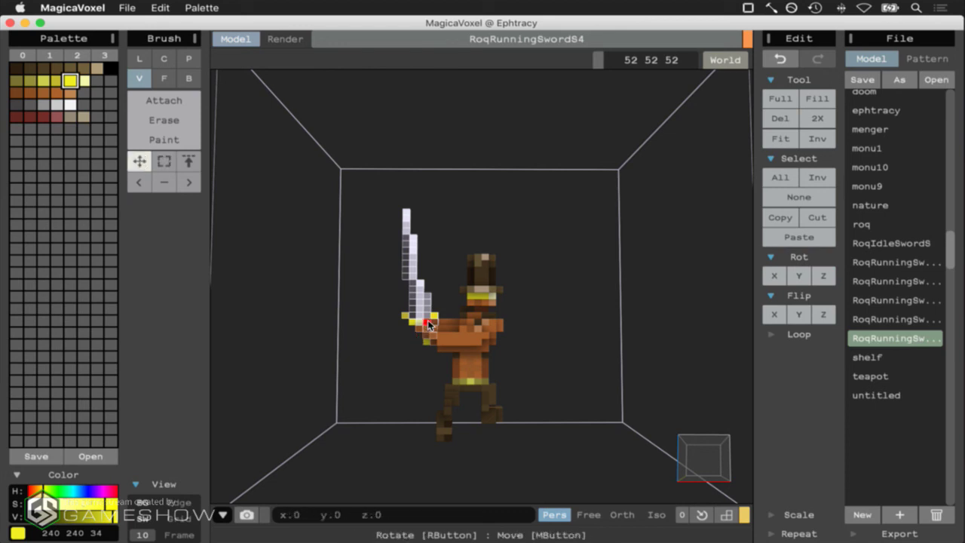
drag(424, 324, 415, 324)
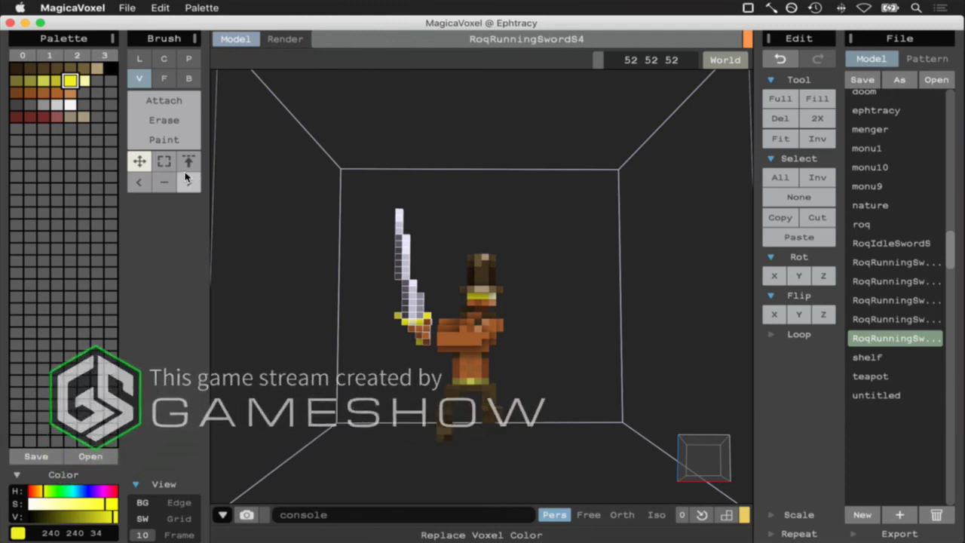
click(798, 196)
Fill the gap between the moved sword hands and the forearms with attached voxels in the sampled arm oranges 172 99 43 and 141 79 34
mouse_move(697, 435)
right_down()
mouse_move(702, 456)
mouse_move(717, 453)
mouse_move(689, 483)
mouse_move(686, 471)
mouse_move(701, 478)
mouse_move(694, 470)
right_up()
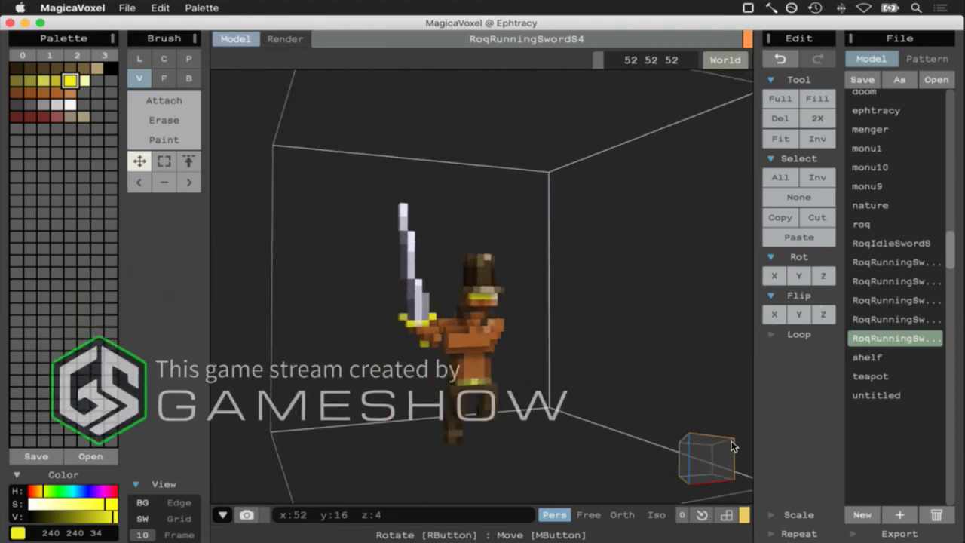
alt+click(459, 342)
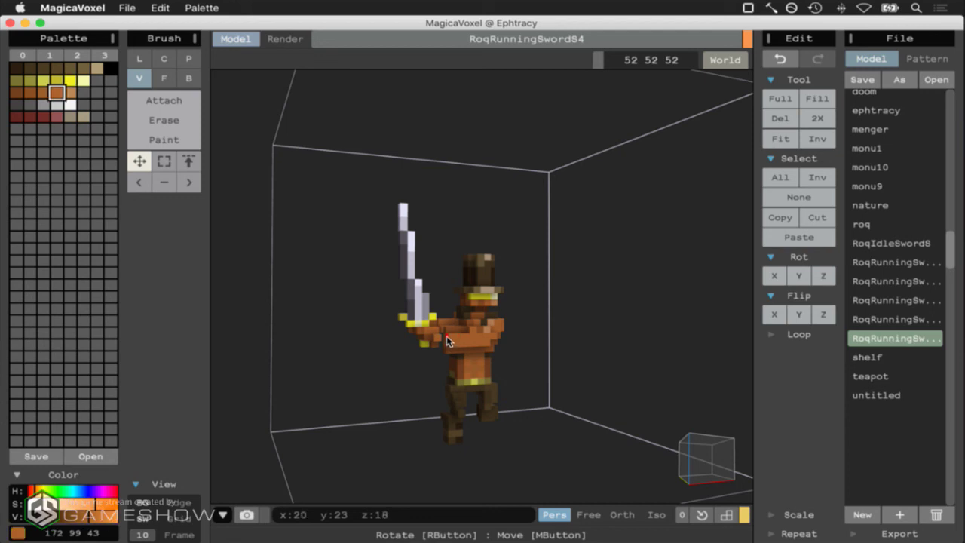
click(181, 101)
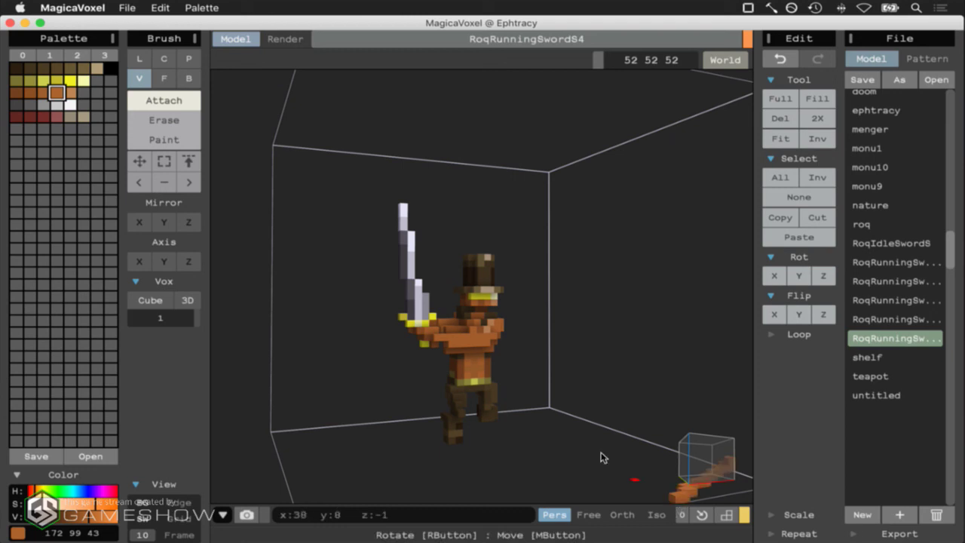
key(super+z)
right_drag(713, 461, 704, 494)
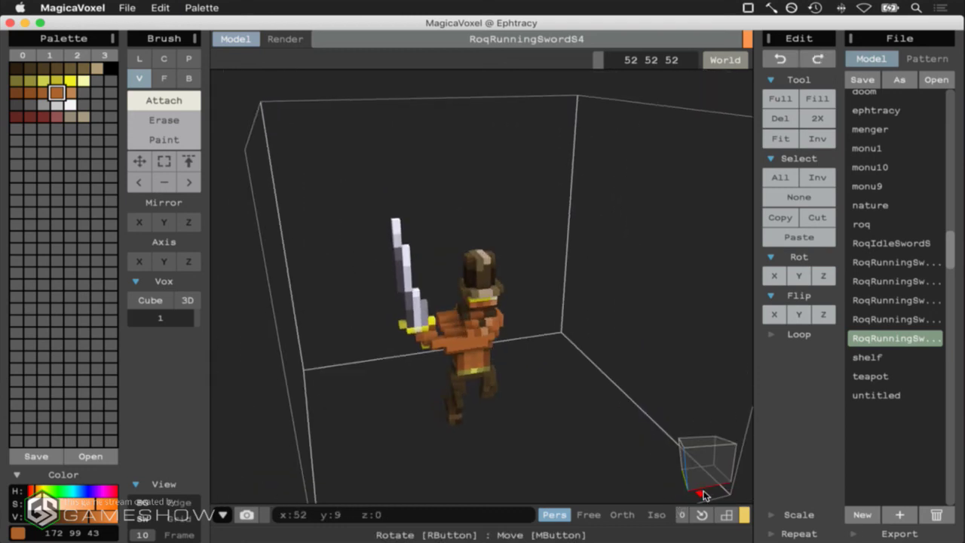
alt+click(449, 331)
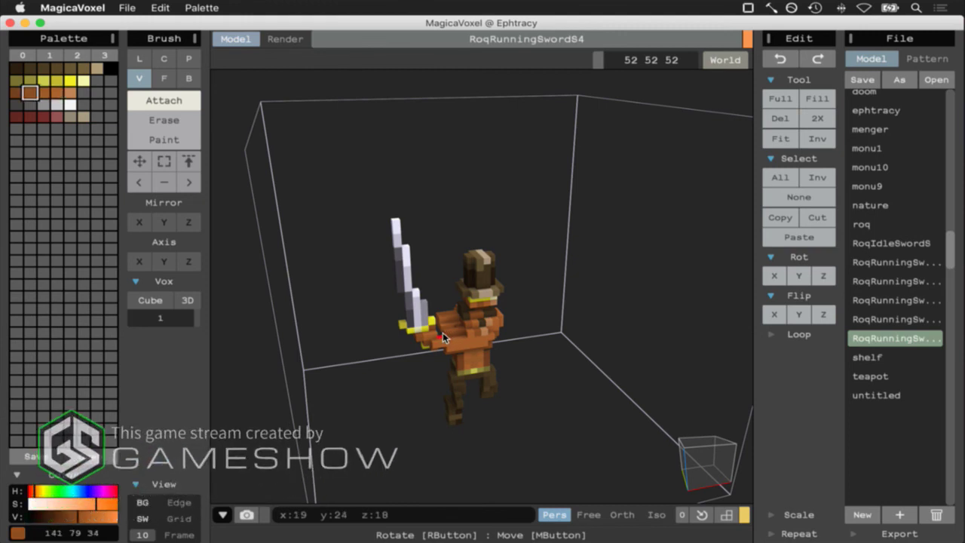
click(444, 332)
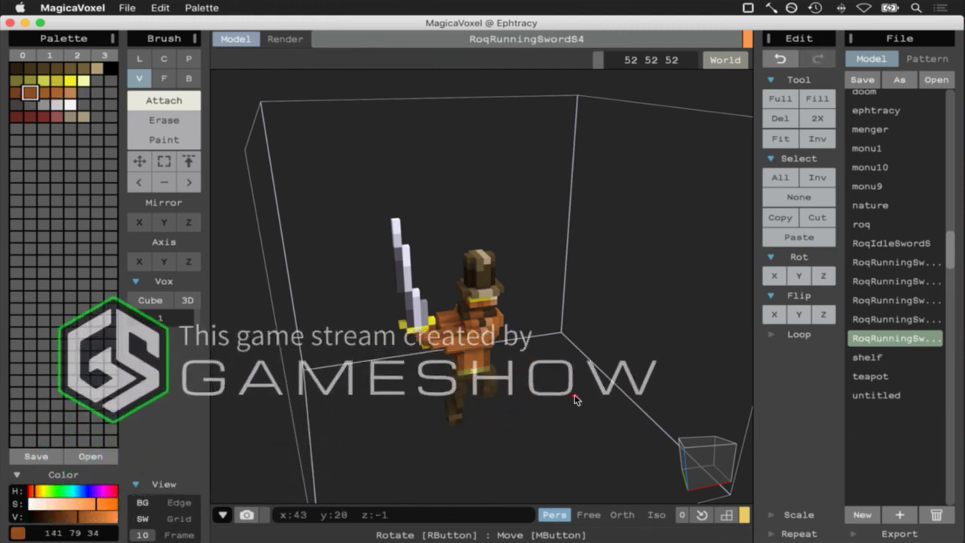
Sample the arm orange 172 99 43 and check the extended arms from behind, below and the front, comparing them with frame 5 in Photoshop
right_drag(727, 453, 801, 424)
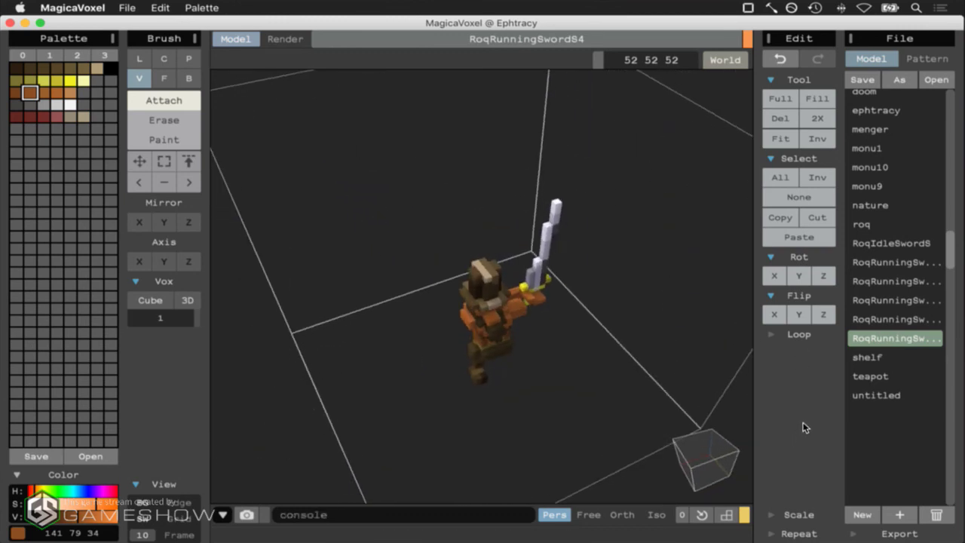
alt+click(532, 303)
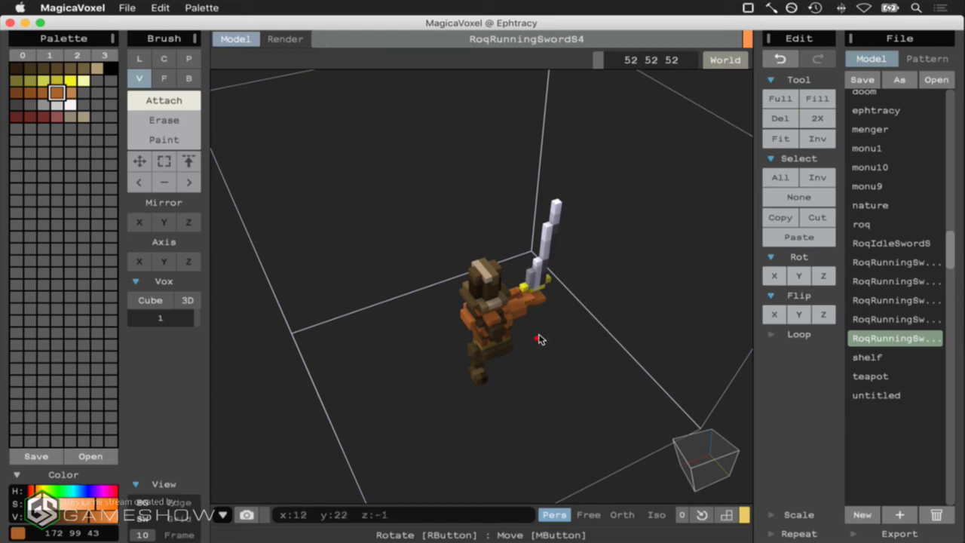
right_drag(694, 456, 635, 319)
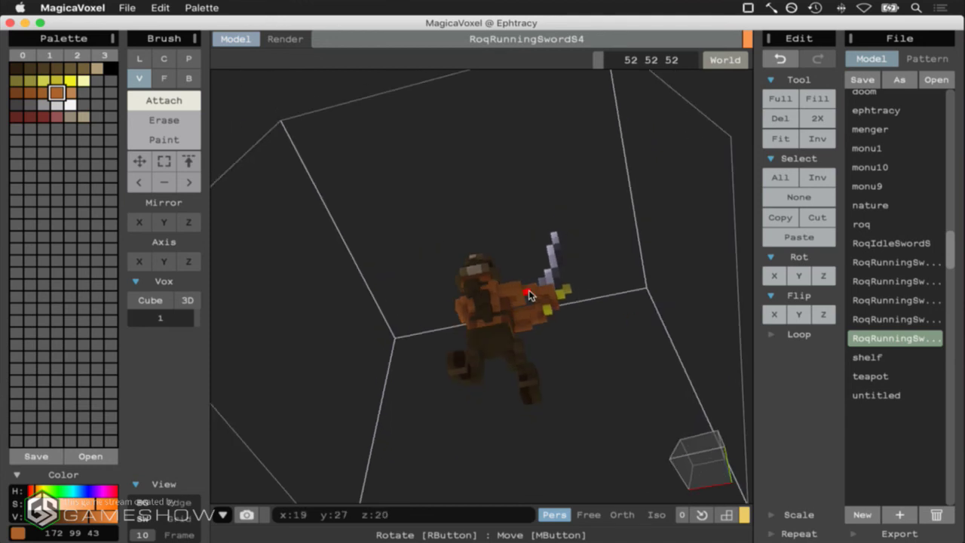
click(693, 475)
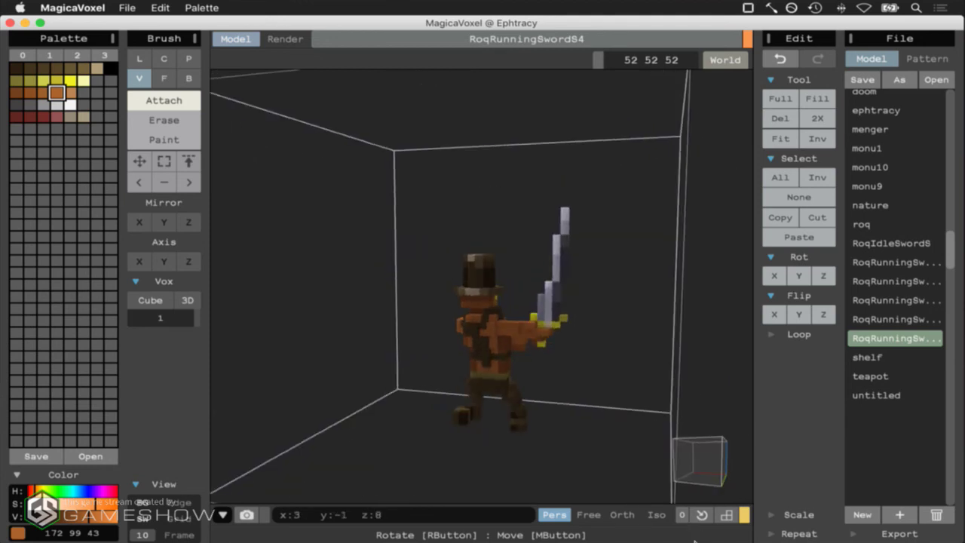
right_drag(695, 497, 698, 441)
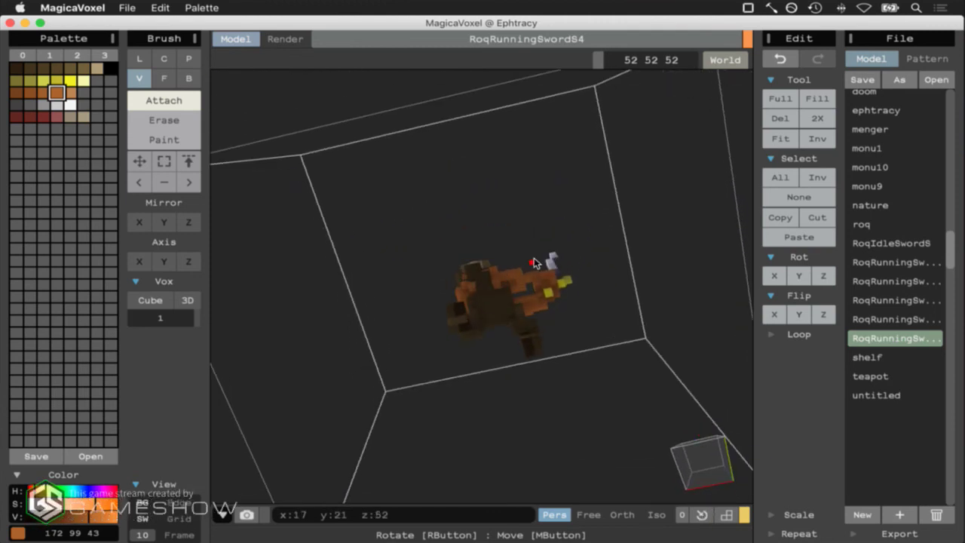
click(702, 477)
right_drag(707, 461, 656, 472)
click(701, 467)
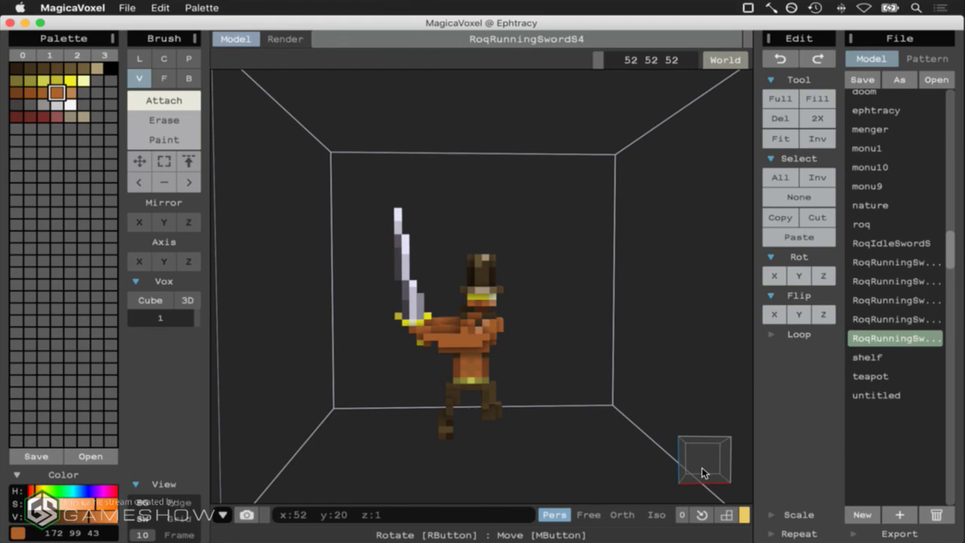
key(super+Tab)
key(super+Tab)
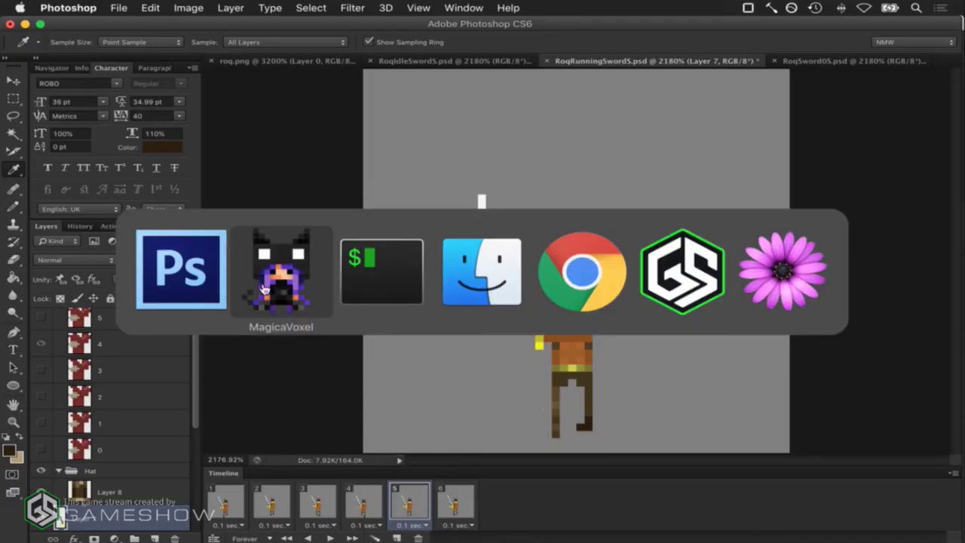
Switch to Photoshop and compare the leg and sword poses of frames 5 and 6 in RoqRunningSwordS.psd
click(208, 287)
click(461, 493)
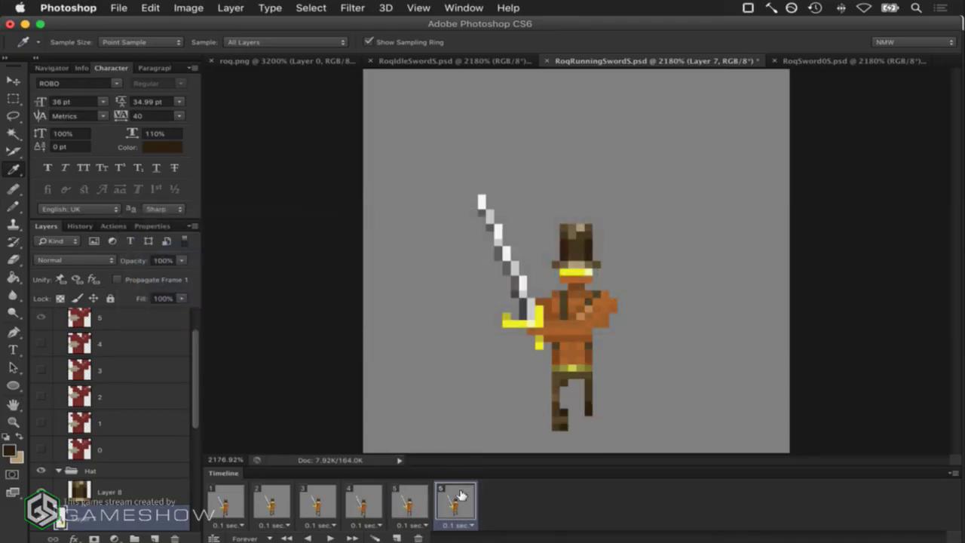
drag(415, 500, 395, 501)
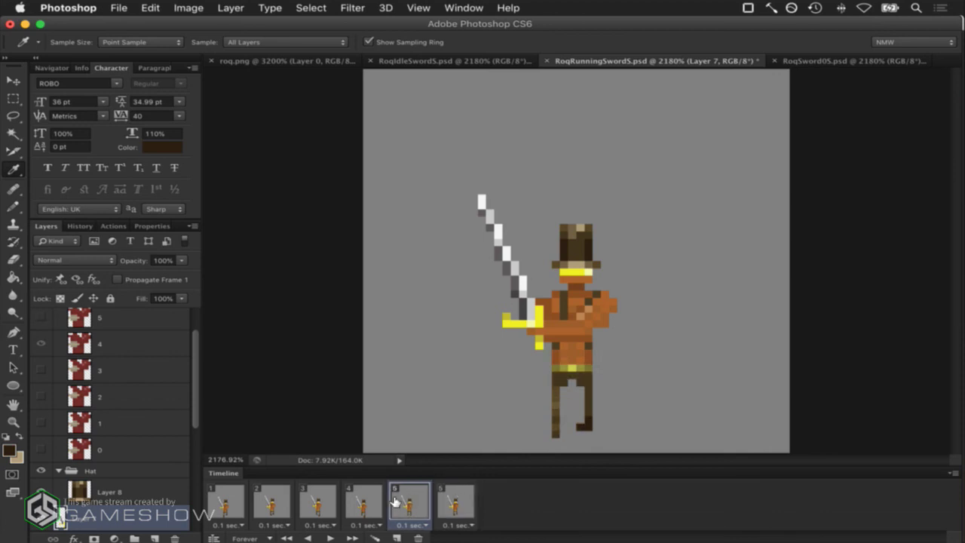
click(465, 500)
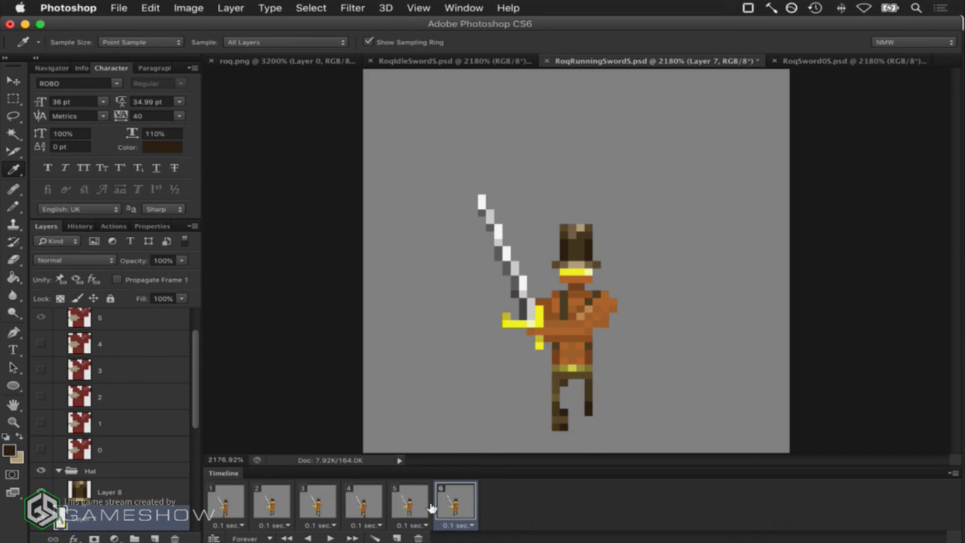
drag(431, 508, 407, 504)
click(468, 500)
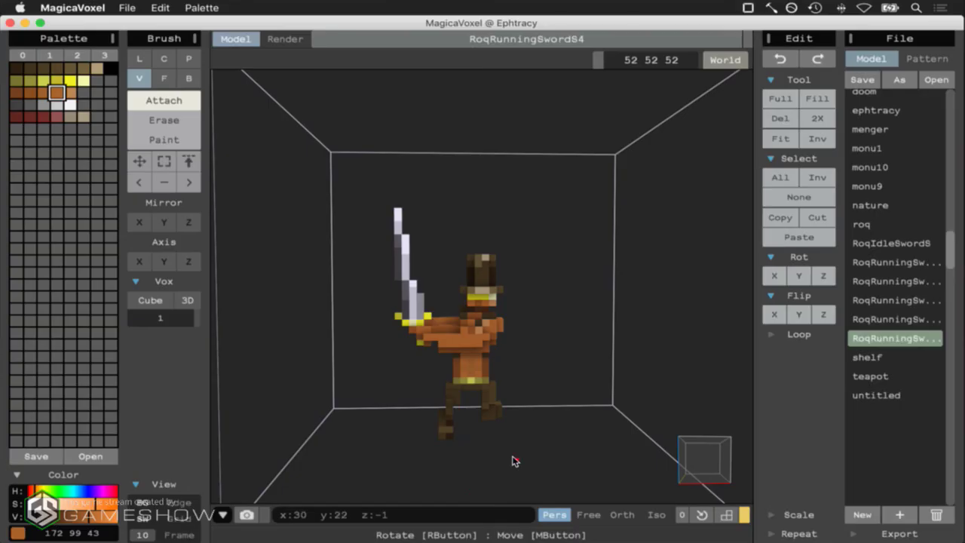
Switch to MagicaVoxel and save a copy of the RoqRunningSwordS4 model as RoqRunningSwordS5
right_drag(707, 454, 742, 205)
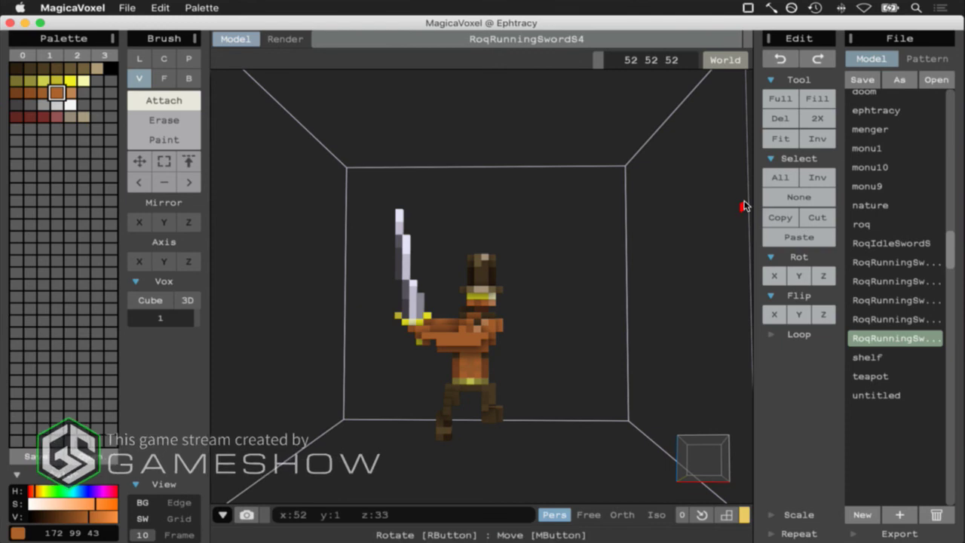
click(127, 8)
click(133, 71)
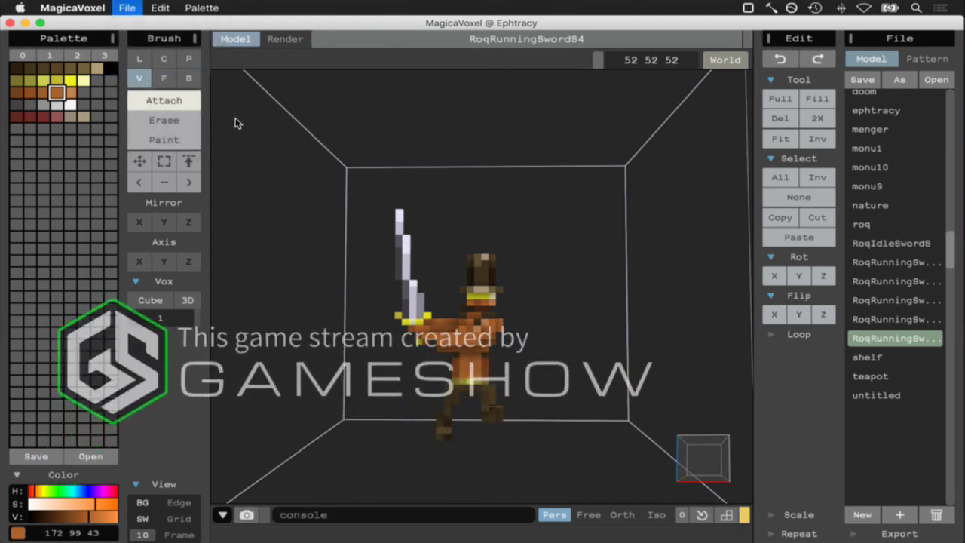
key(BackSpace)
text(5)
key(Return)
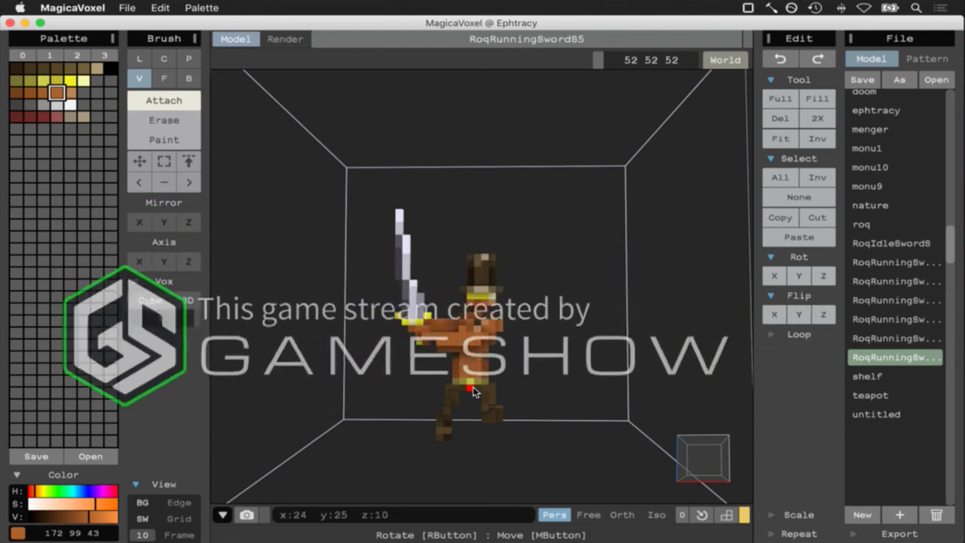
Rectangle-select both legs of RoqRunningSwordS5, flip them along the X axis and clear the selection
key(s)
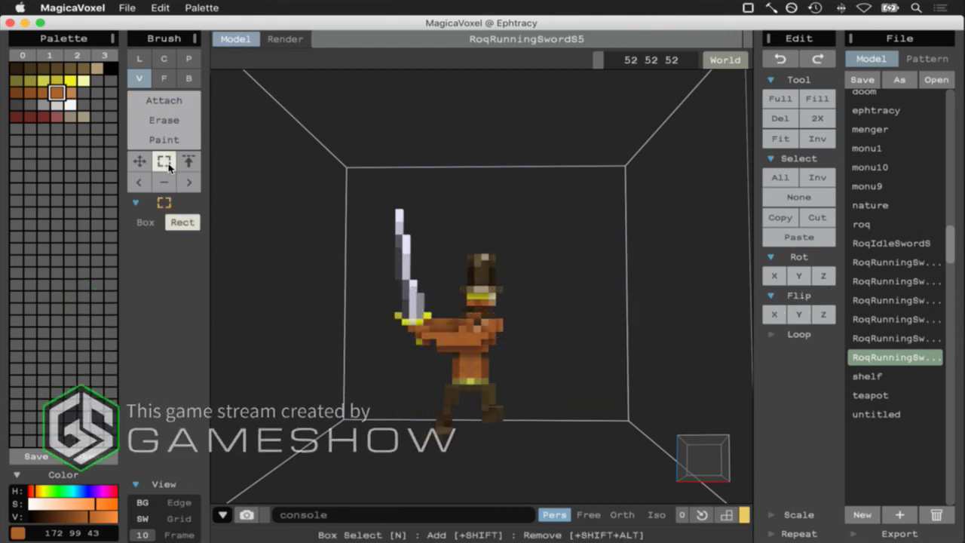
drag(428, 384, 545, 450)
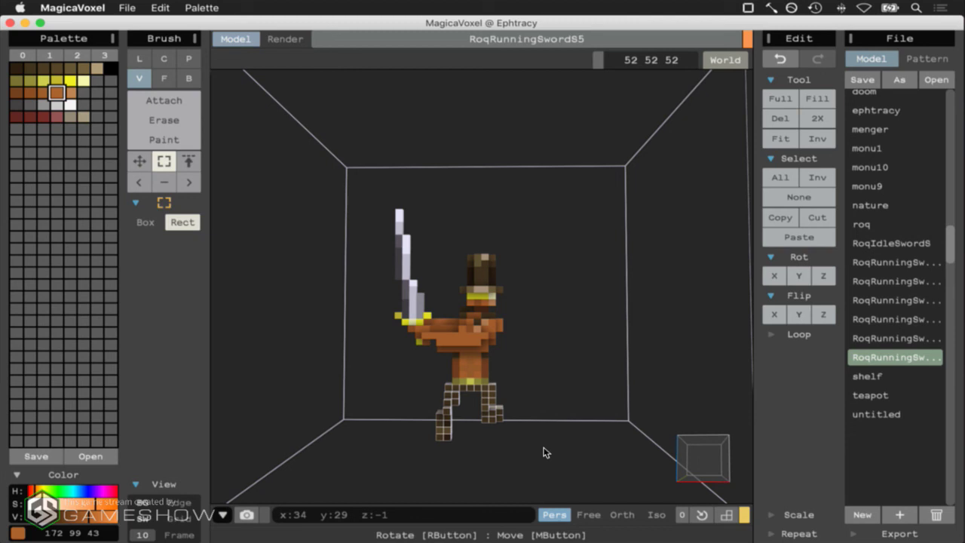
click(780, 317)
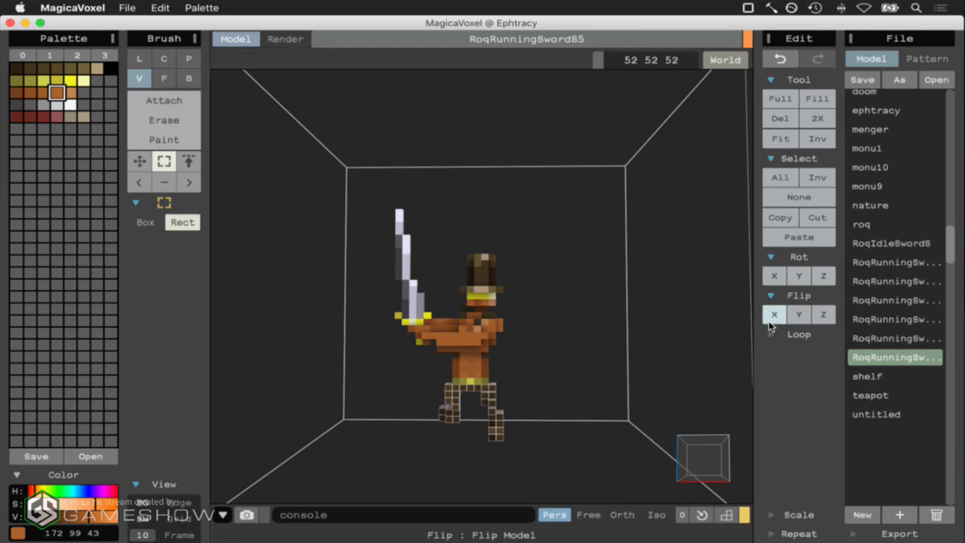
click(799, 197)
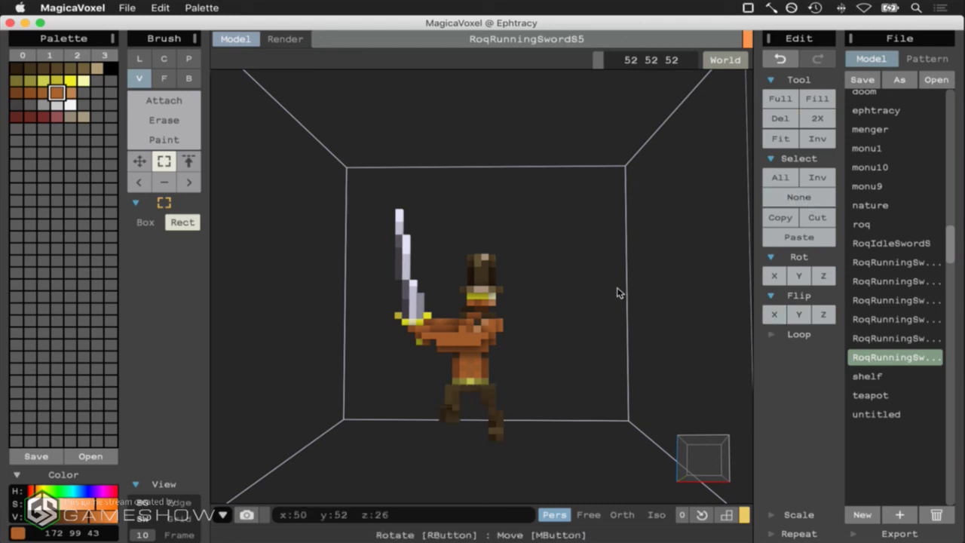
Return to Photoshop and check the flipped legs against the leg poses of frames 5 and 6
key(super+Tab)
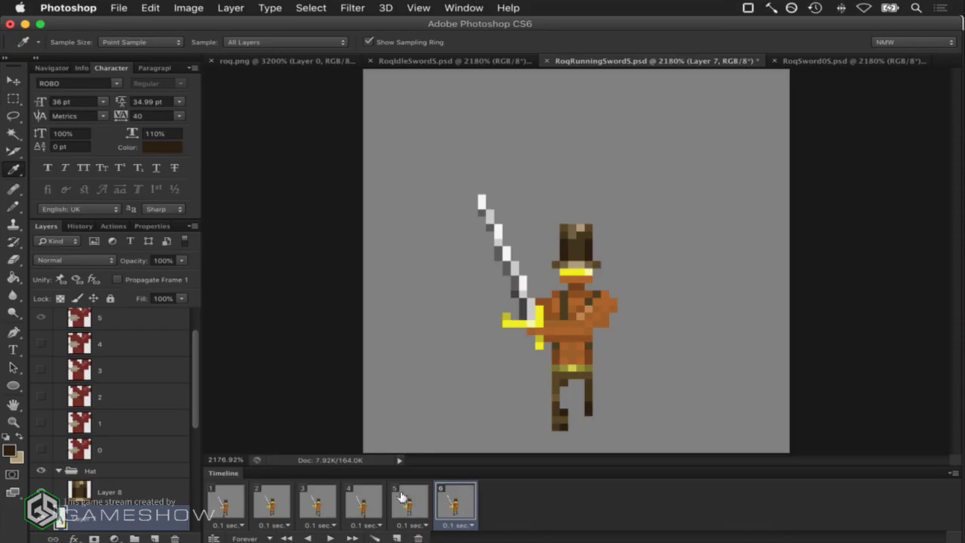
click(402, 496)
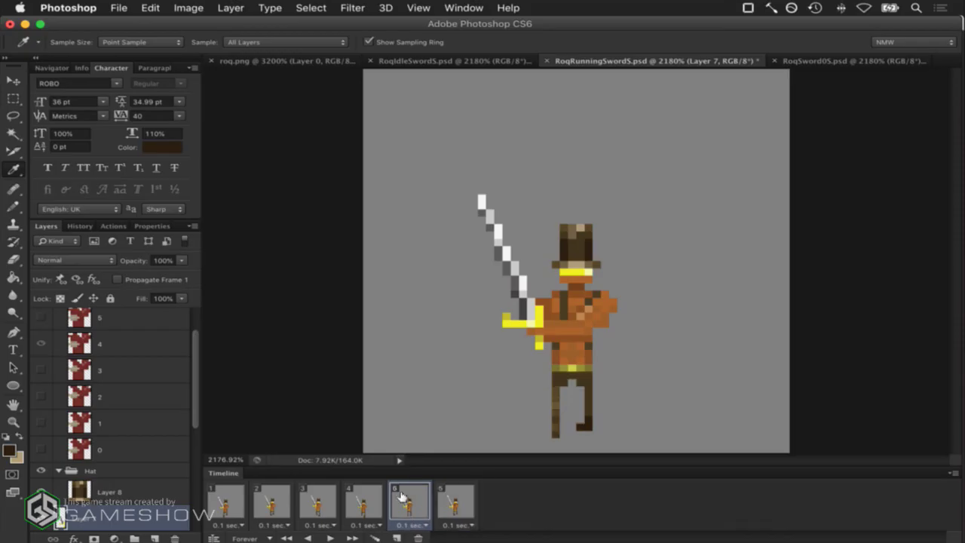
click(458, 499)
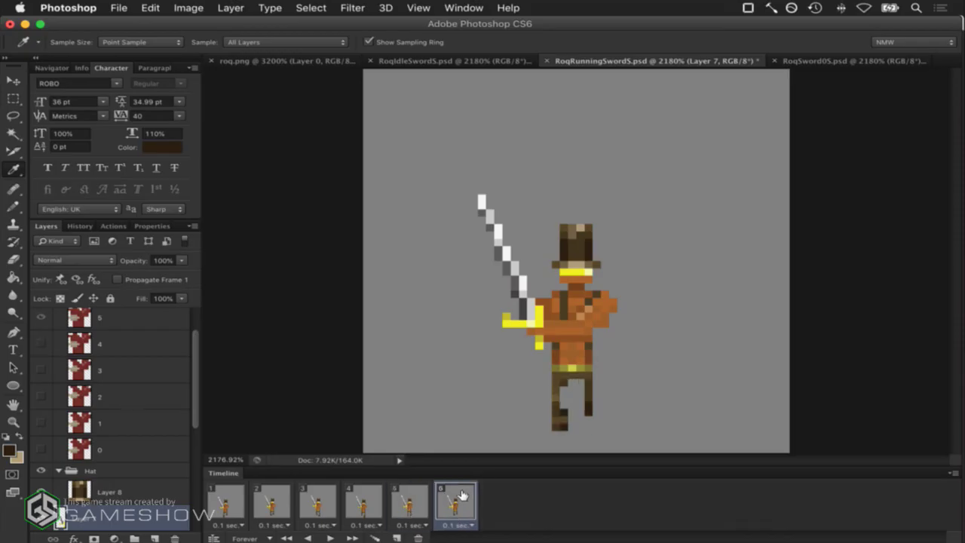
click(428, 493)
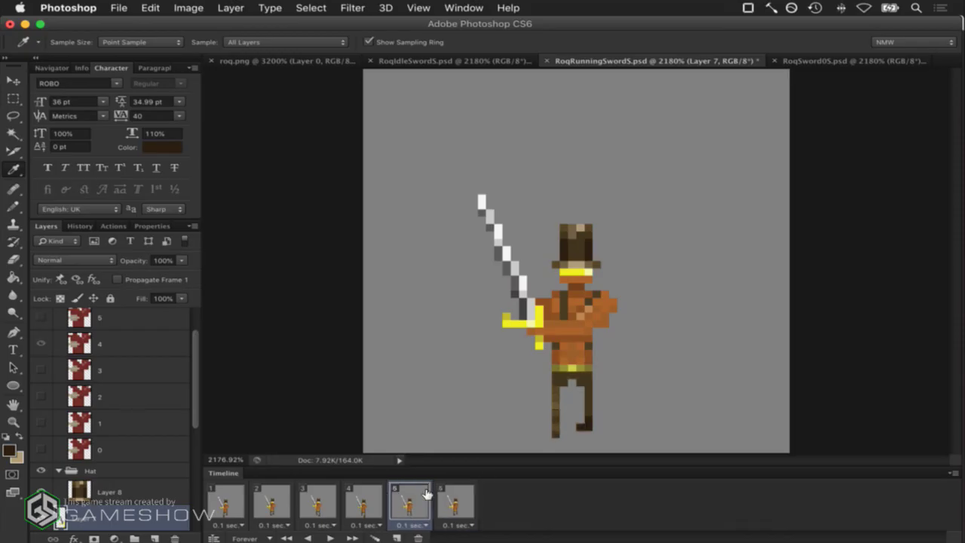
click(463, 501)
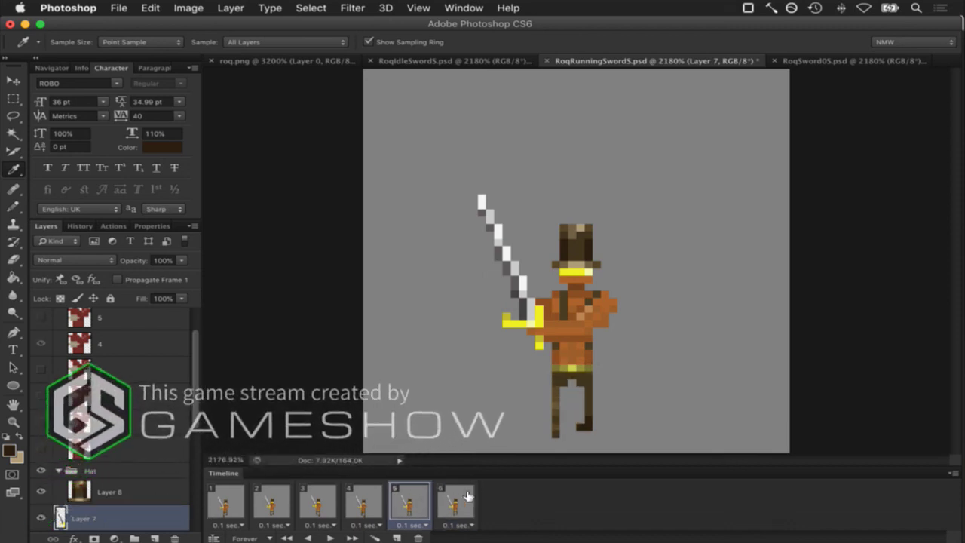
key(Left)
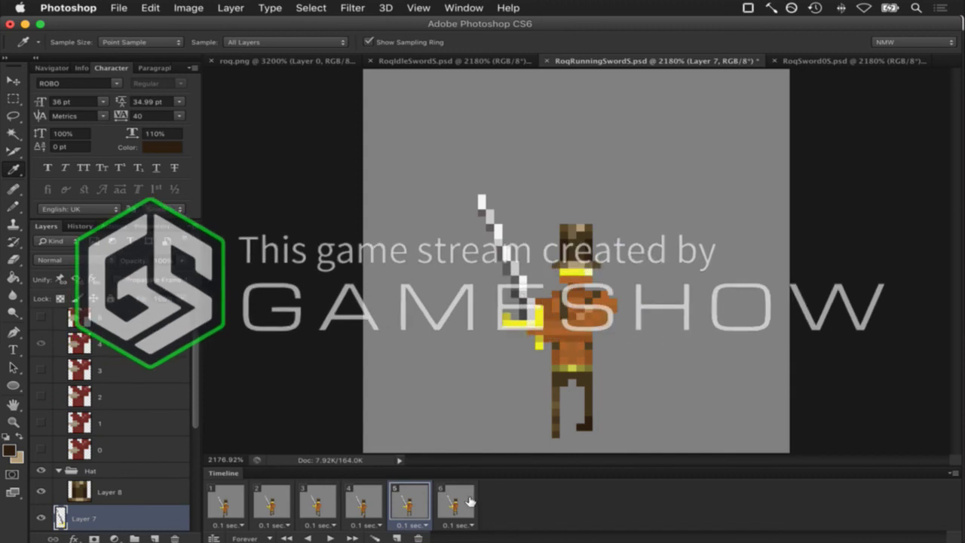
Rewind the Photoshop timeline to frame 1, play the running animation and stop it
click(383, 496)
click(286, 537)
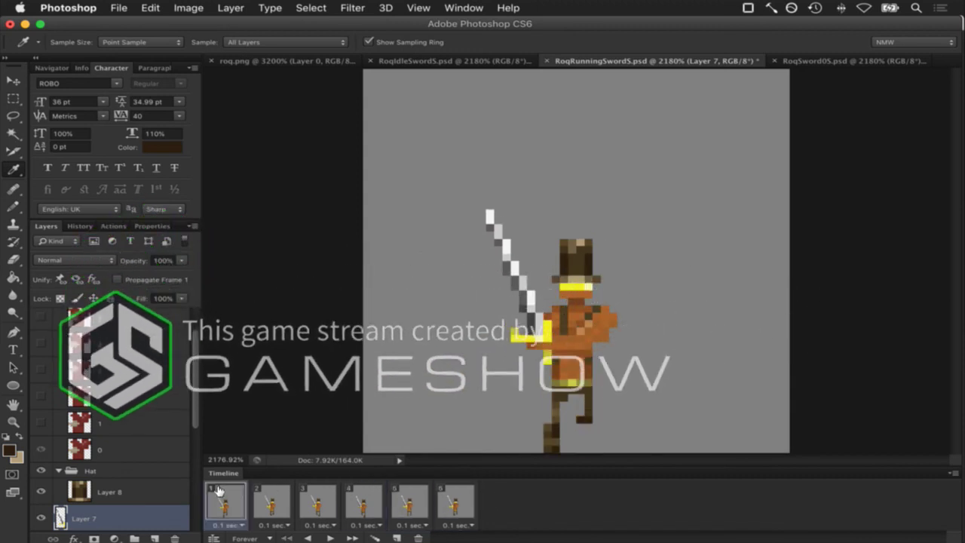
click(331, 534)
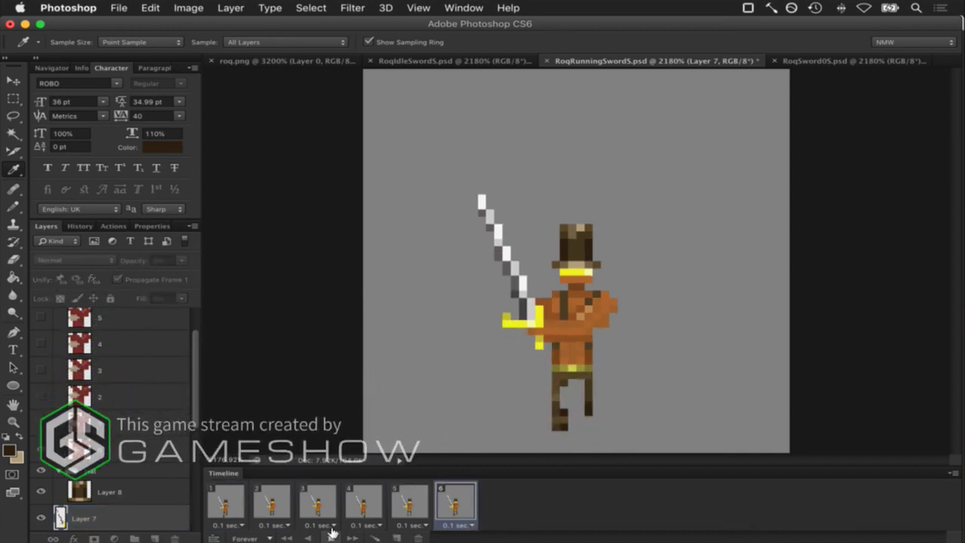
click(332, 533)
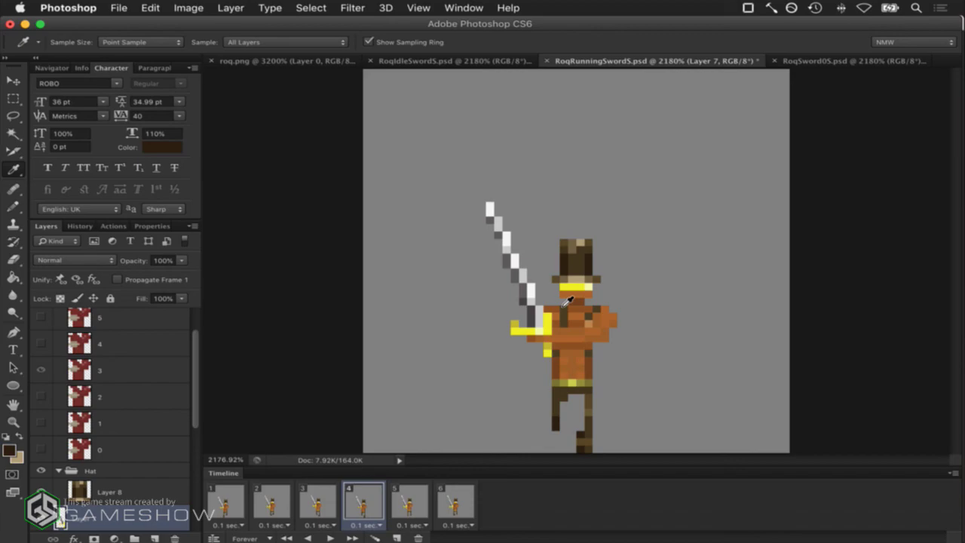
Switch to MagicaVoxel and load RoqRunningSwordS0 to RoqRunningSwordS5 in sequence to review the run cycle, comparing S4 with S5
key(super+Tab)
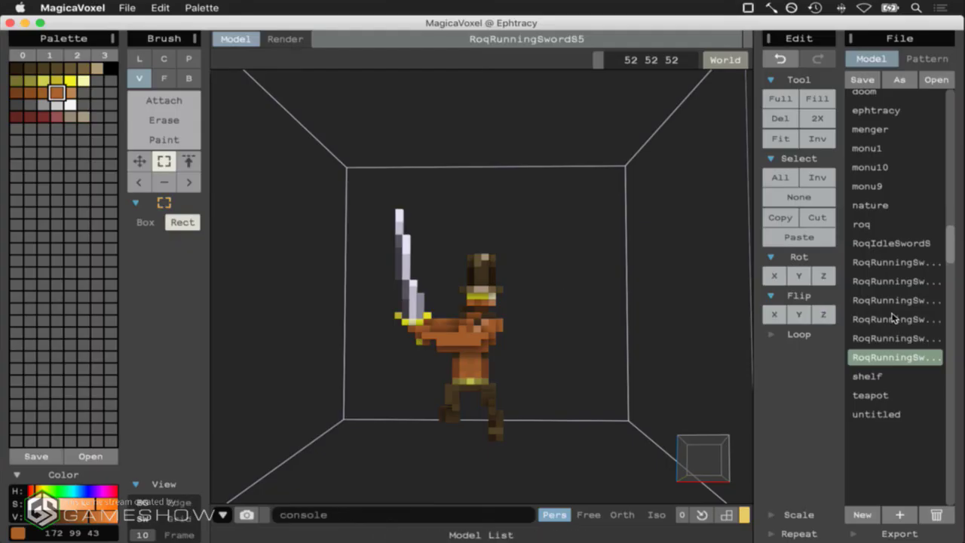
click(924, 263)
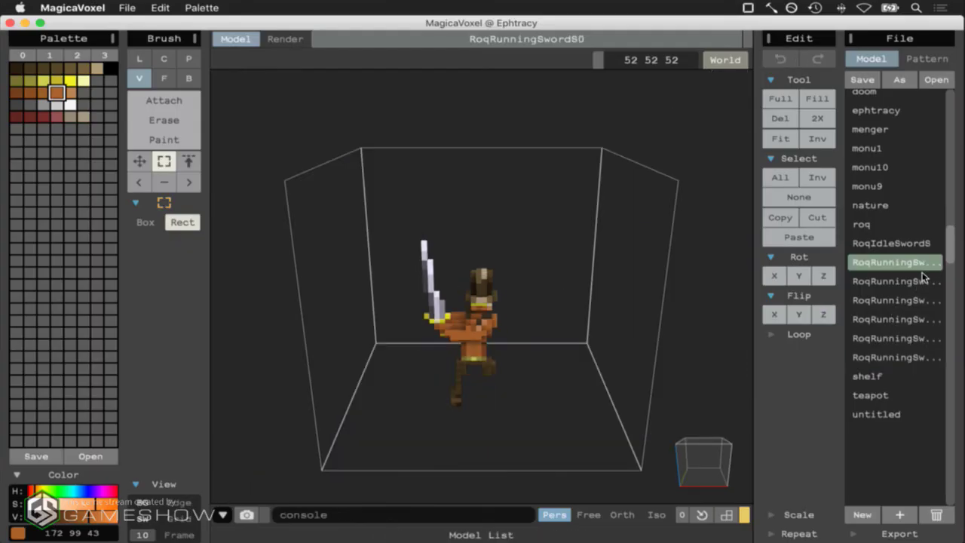
click(922, 280)
click(914, 301)
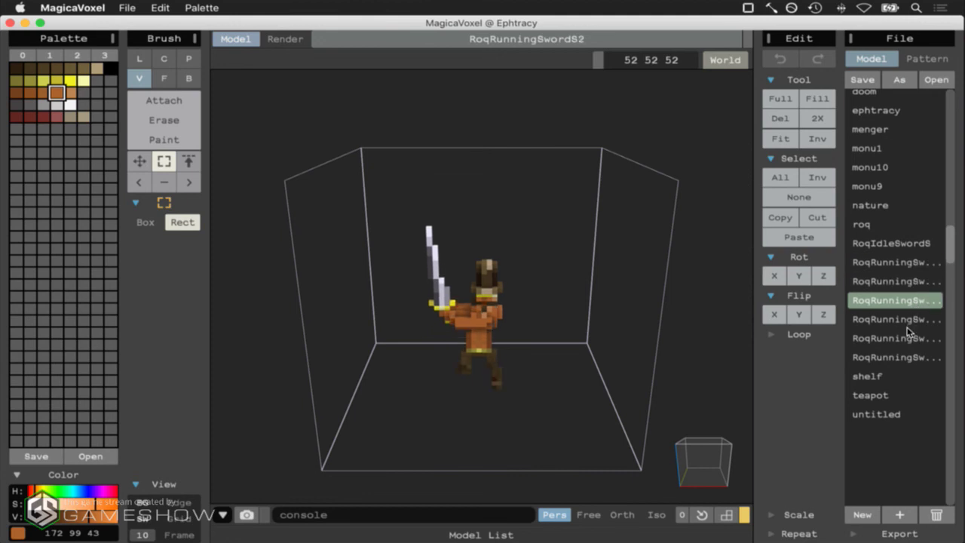
click(909, 321)
click(906, 336)
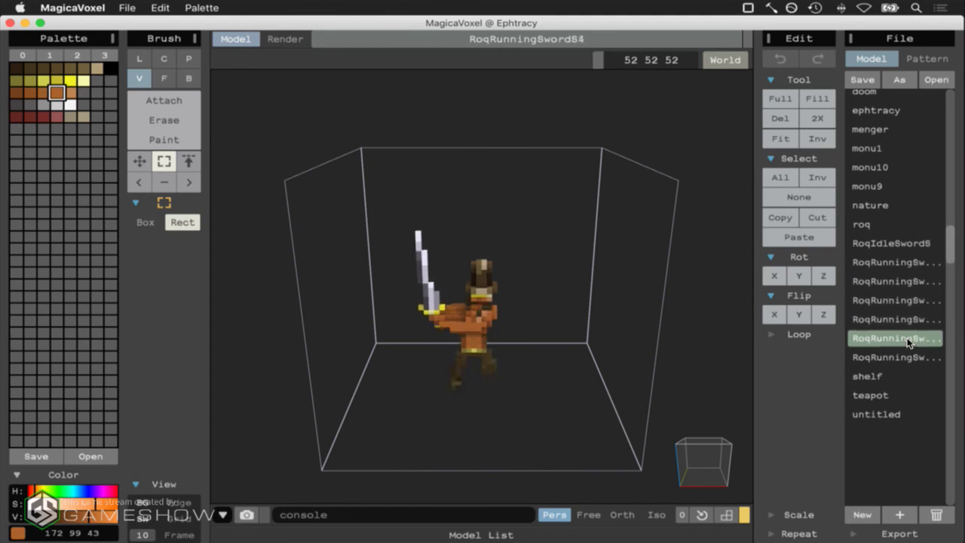
click(901, 360)
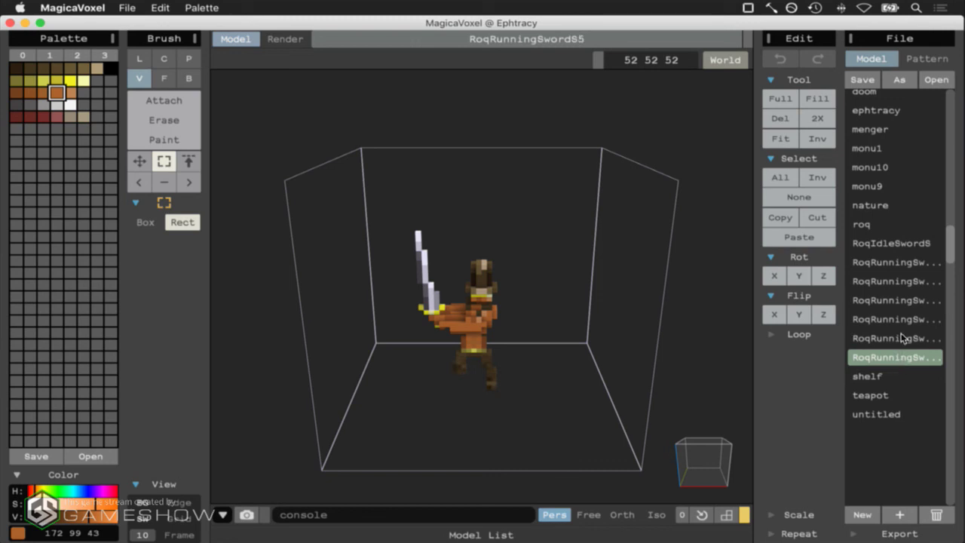
click(902, 338)
click(898, 357)
Cycle through the running models once more from RoqRunningSwordS0 to RoqRunningSwordS5 and inspect the last one from the front
click(899, 245)
click(901, 264)
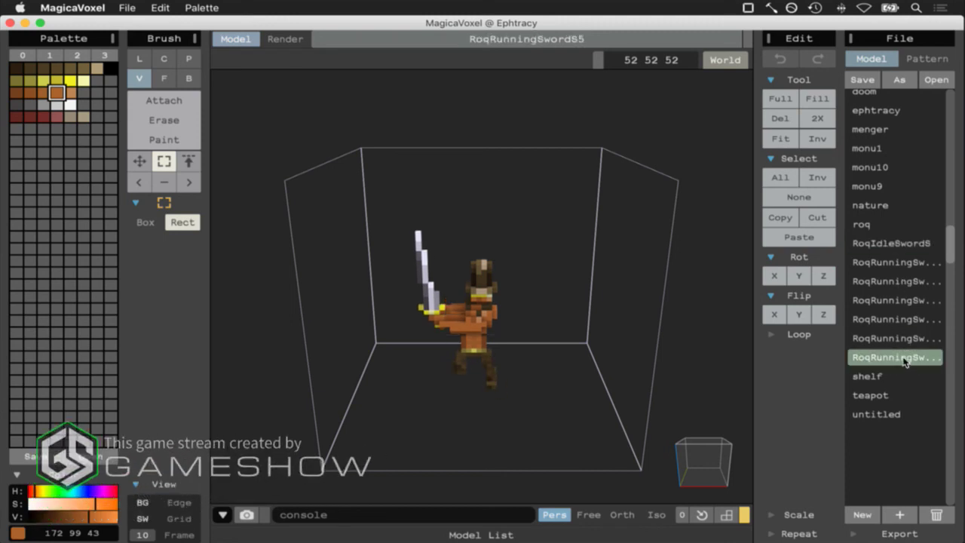
click(898, 282)
click(897, 301)
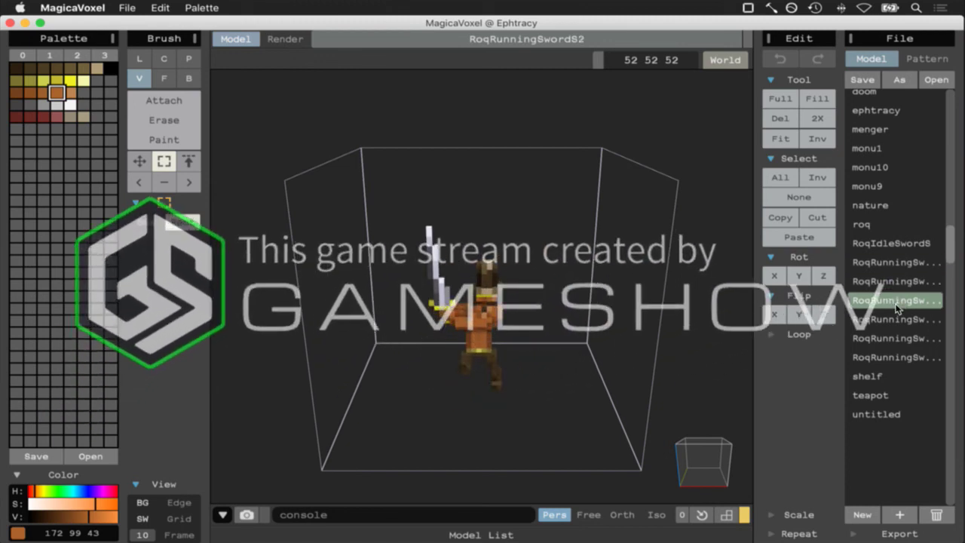
click(897, 321)
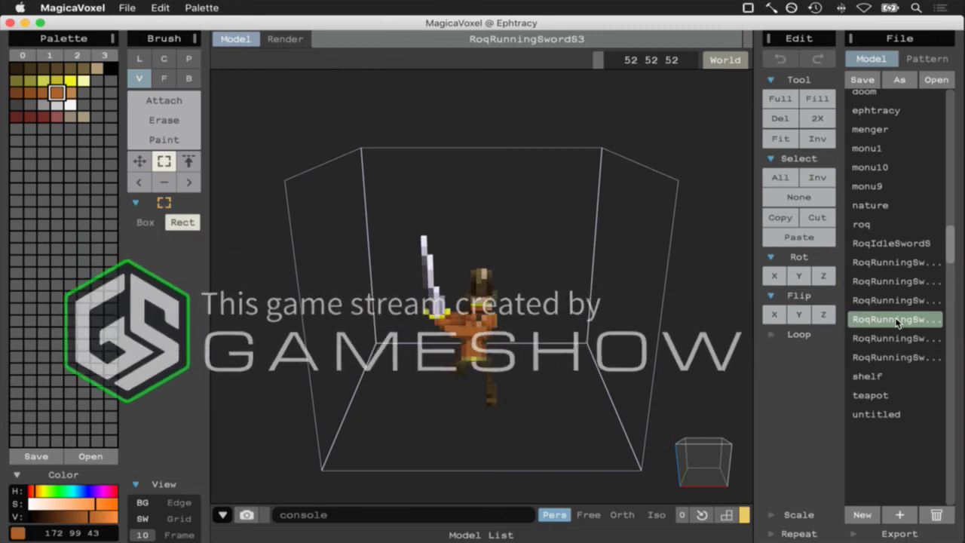
click(895, 338)
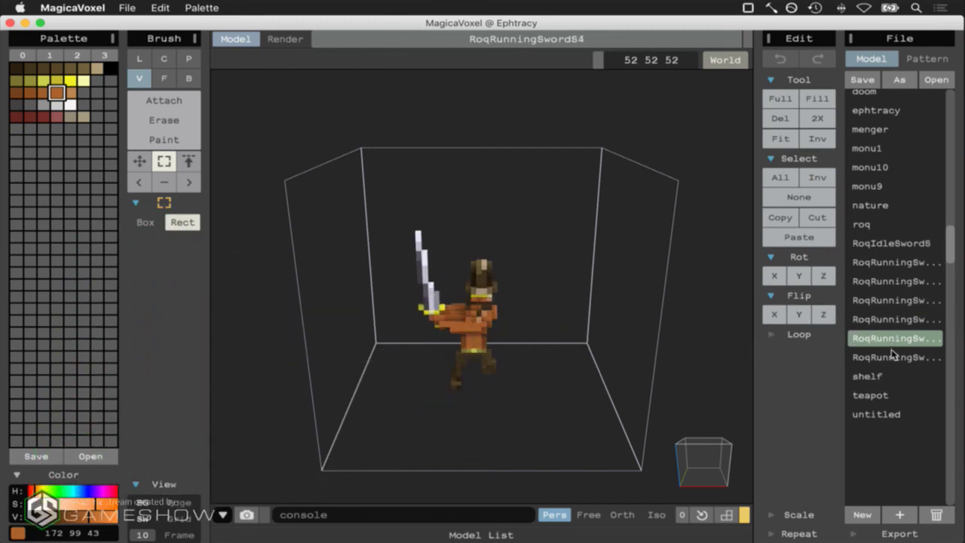
click(893, 359)
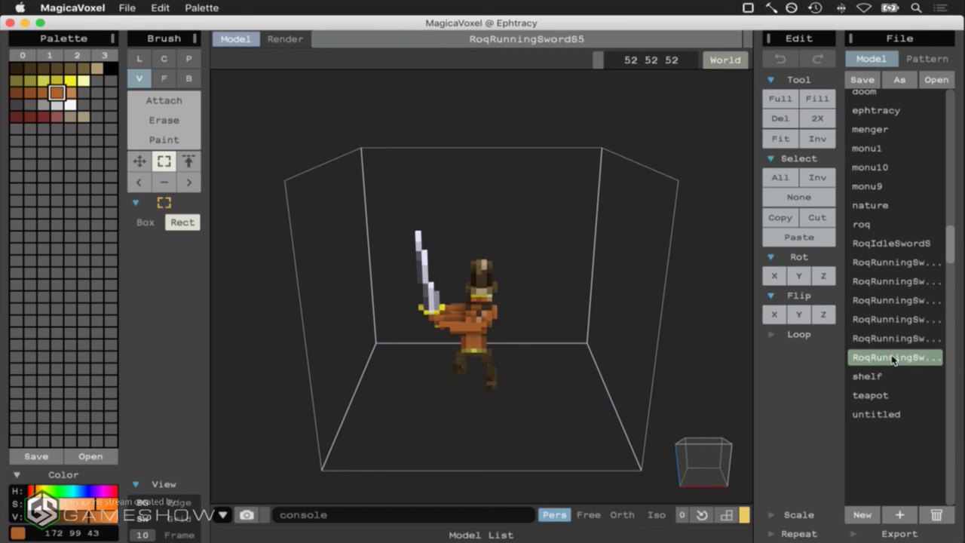
right_drag(710, 466, 703, 446)
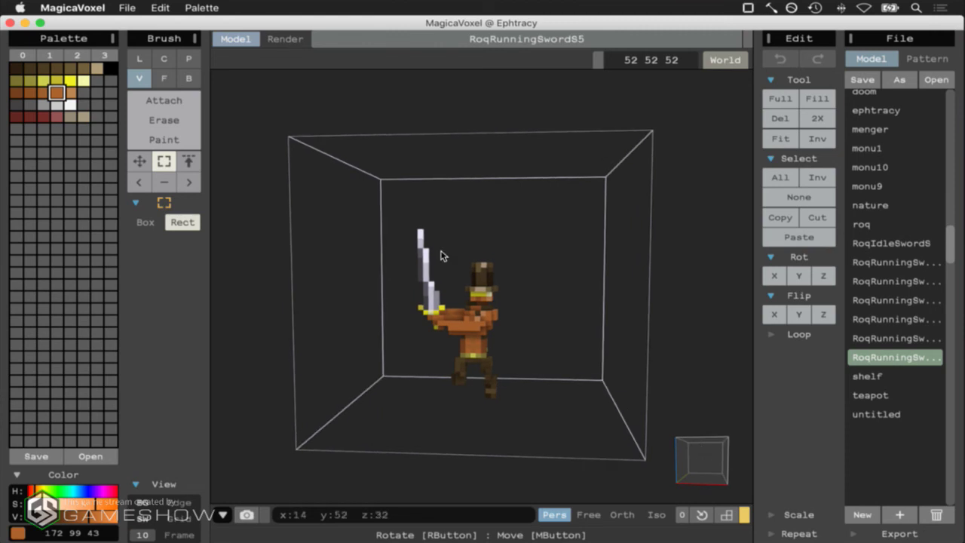
Quit MagicaVoxel, launch the other installed version of it and move its window to the upper-left corner of the desktop
click(70, 4)
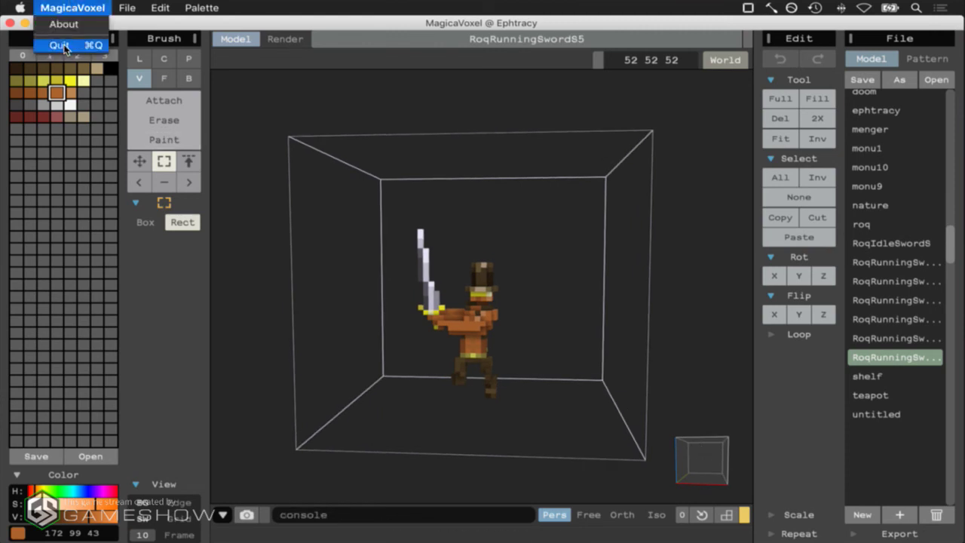
click(60, 46)
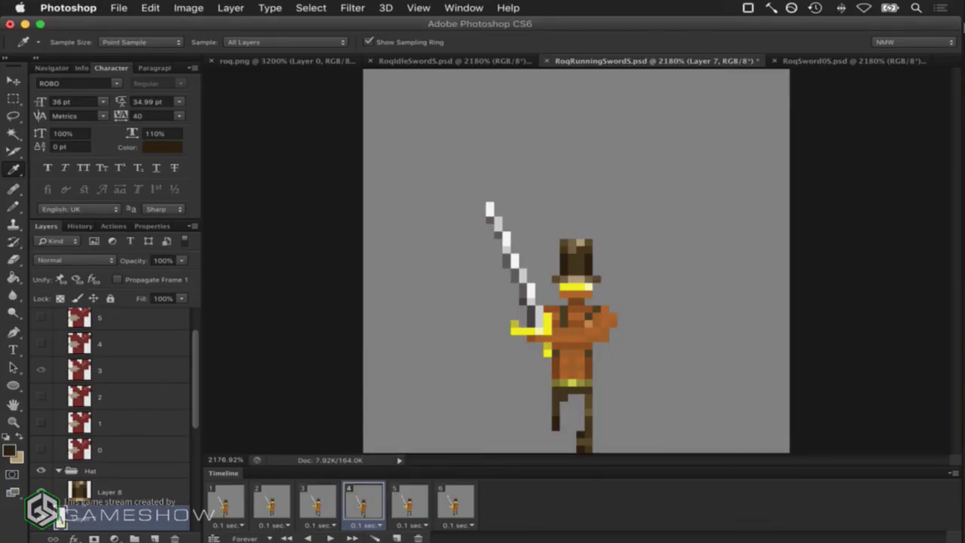
key(F4)
click(949, 436)
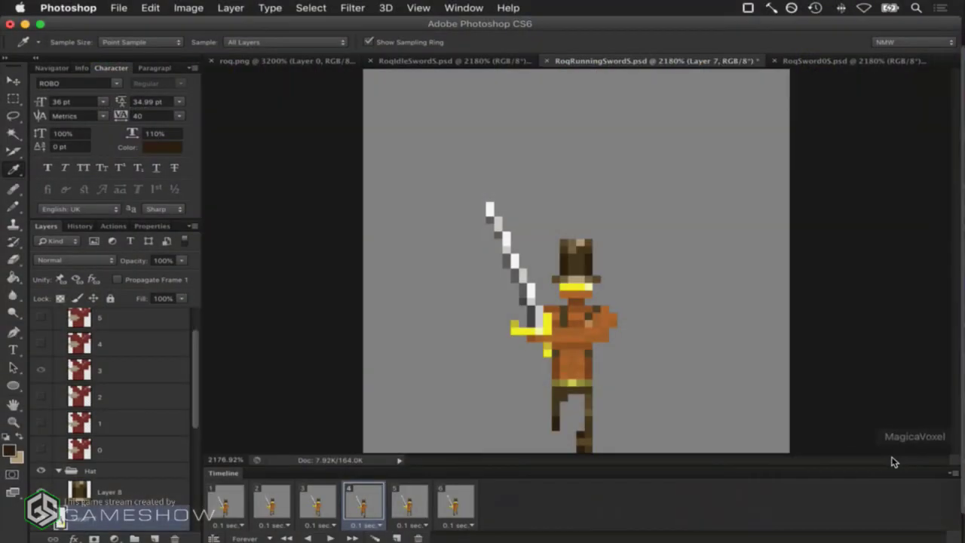
drag(210, 36, 94, 26)
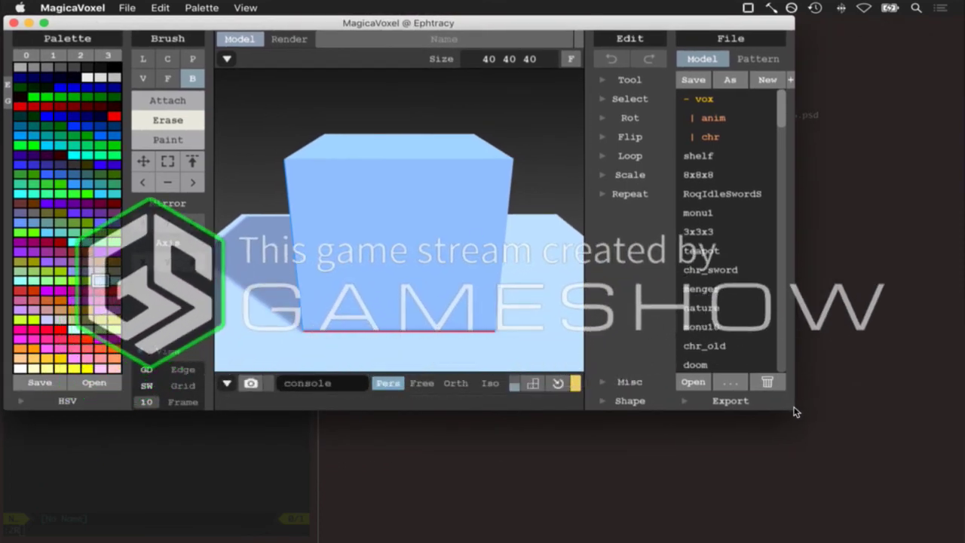
Enlarge the MagicaVoxel window to fill the desktop and bring up the Applications folder in Finder
drag(792, 411, 961, 539)
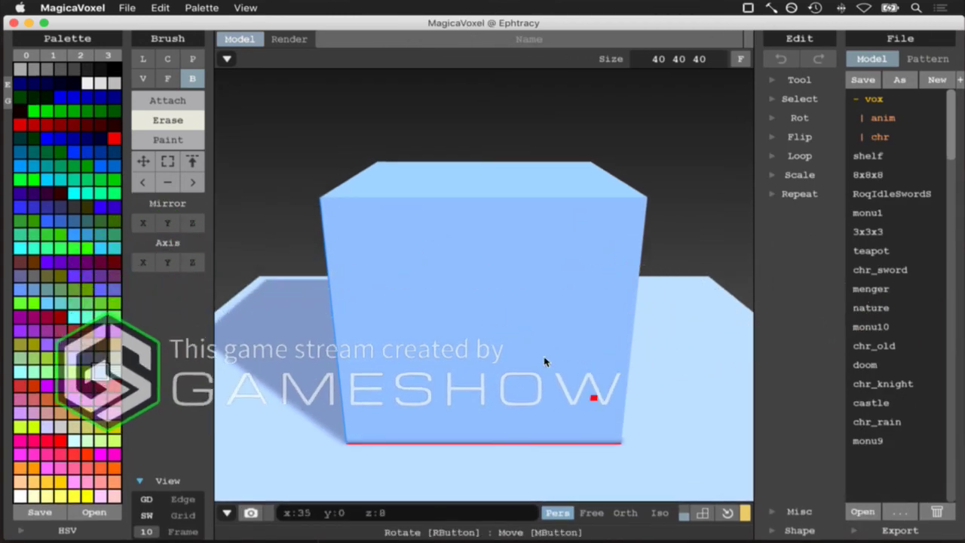
key(super+Tab)
key(super+Tab)
key(super+Tab)
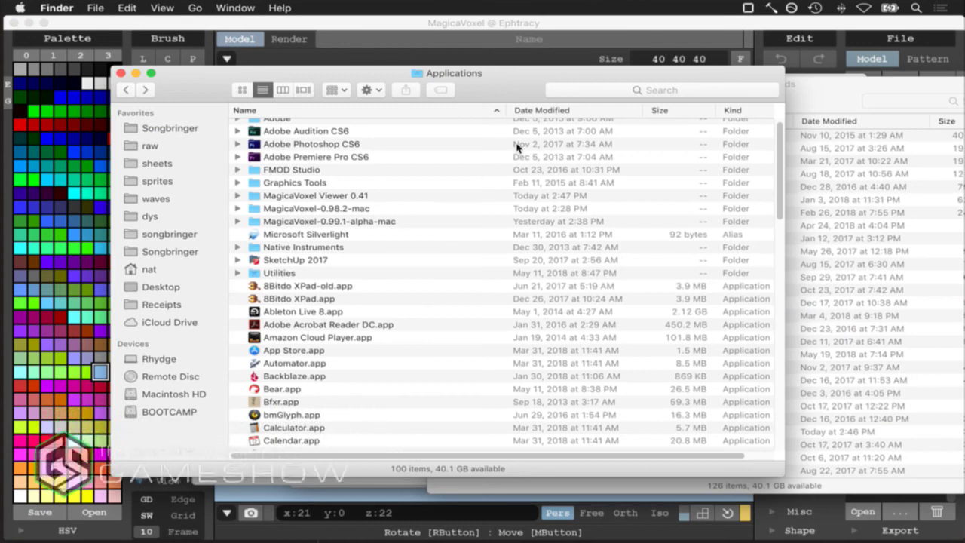
scroll(452, 205, up, 2)
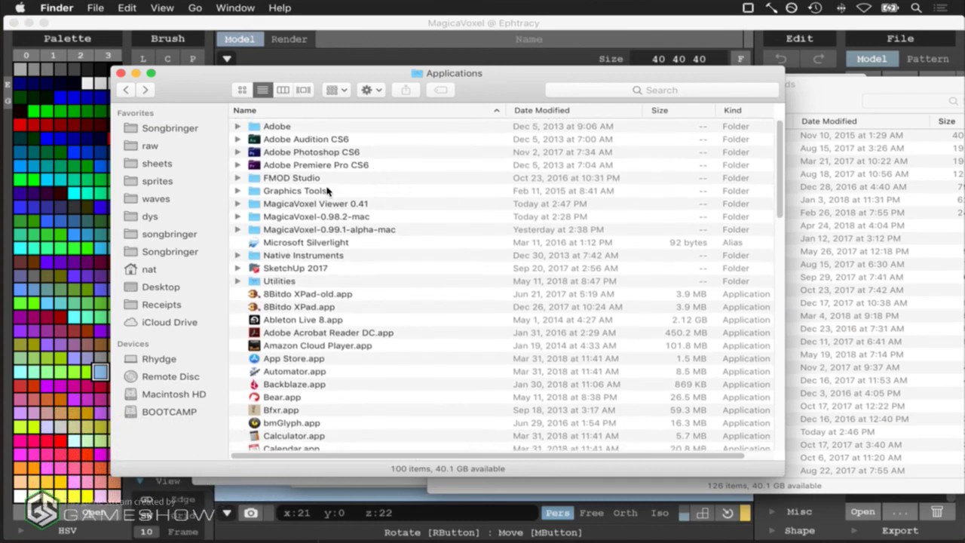
Copy RoqRunningSwordS0.vox to RoqRunningSwordS5.vox from the vox folder of MagicaVoxel-0.99.1-alpha-mac
click(238, 229)
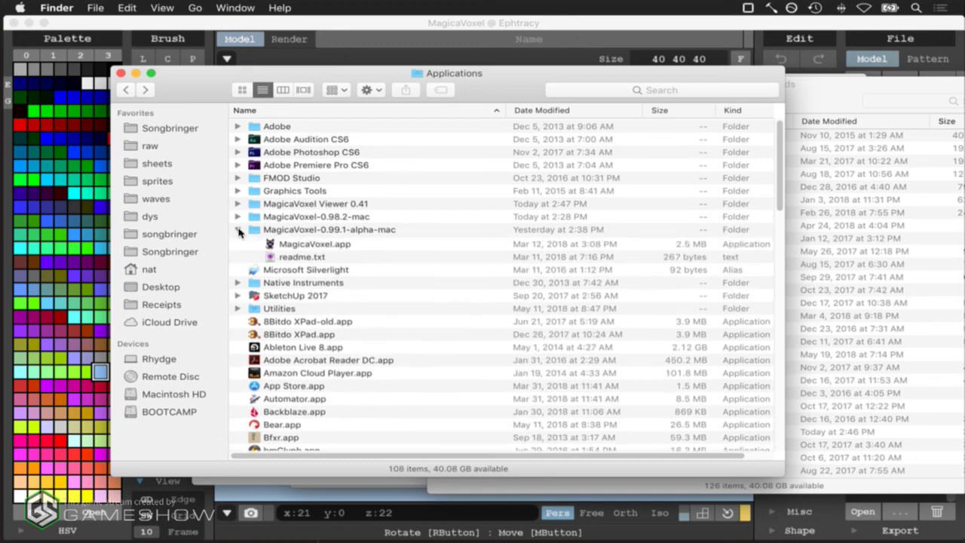
click(254, 307)
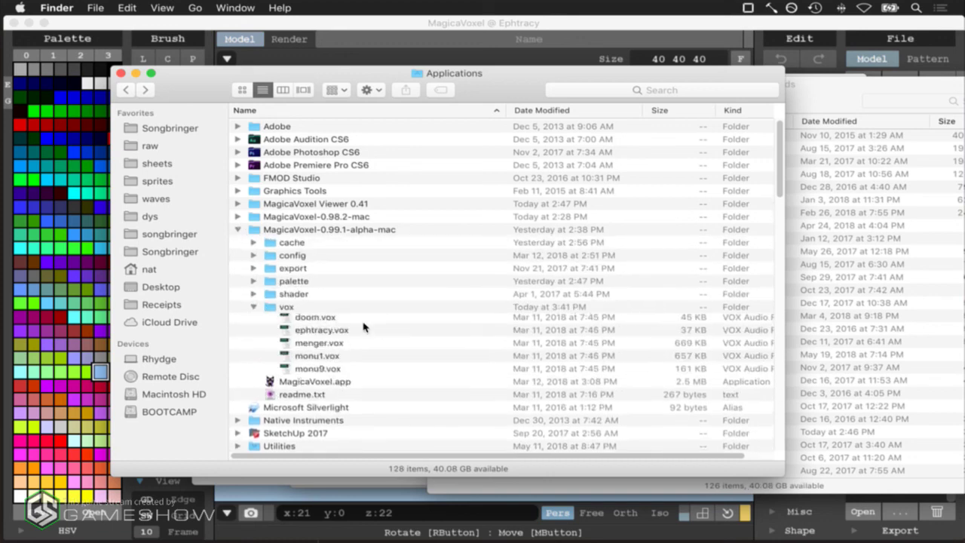
scroll(362, 327, down, 10)
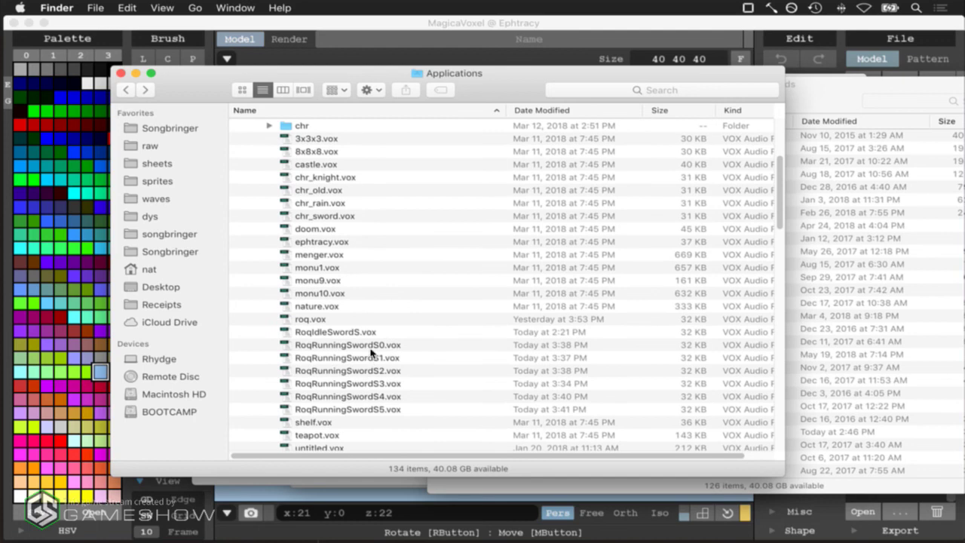
click(370, 346)
shift+click(379, 410)
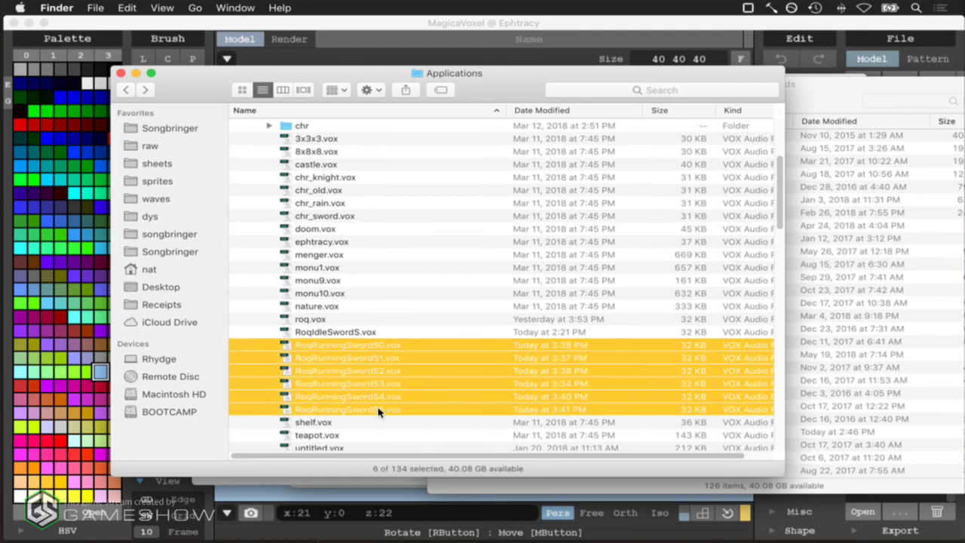
Paste the six copied running models into the vox folder of MagicaVoxel-0.98.2-mac and check the folder's contents
scroll(381, 387, up, 10)
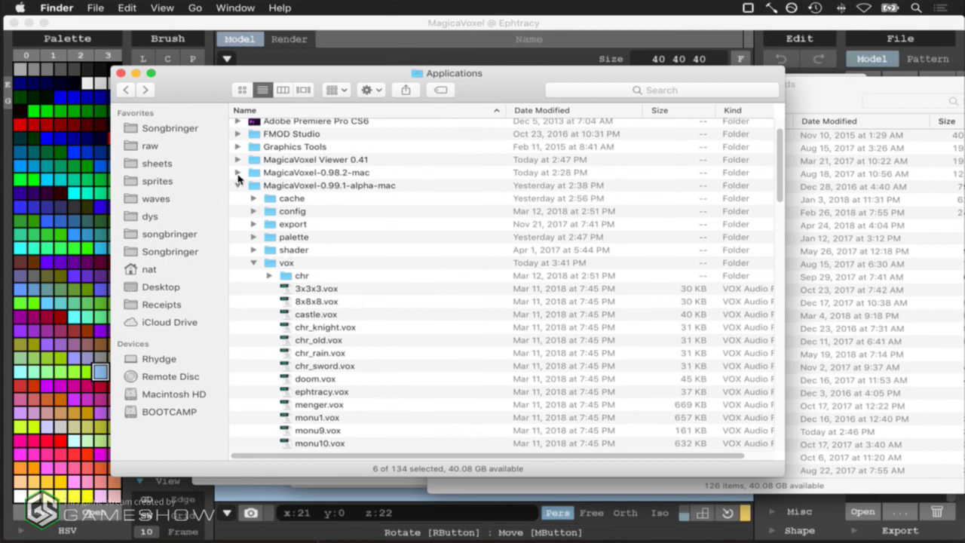
click(238, 172)
click(254, 249)
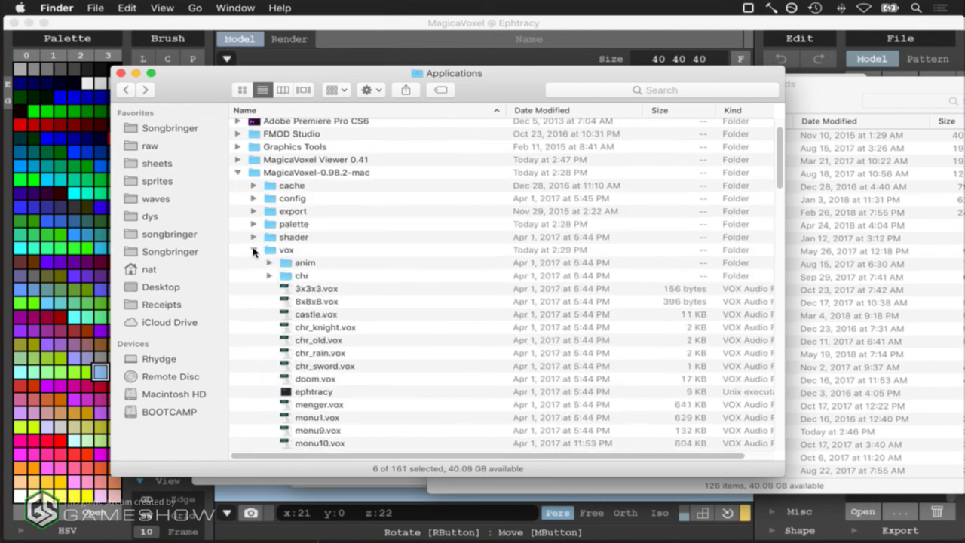
click(289, 251)
right_click(289, 251)
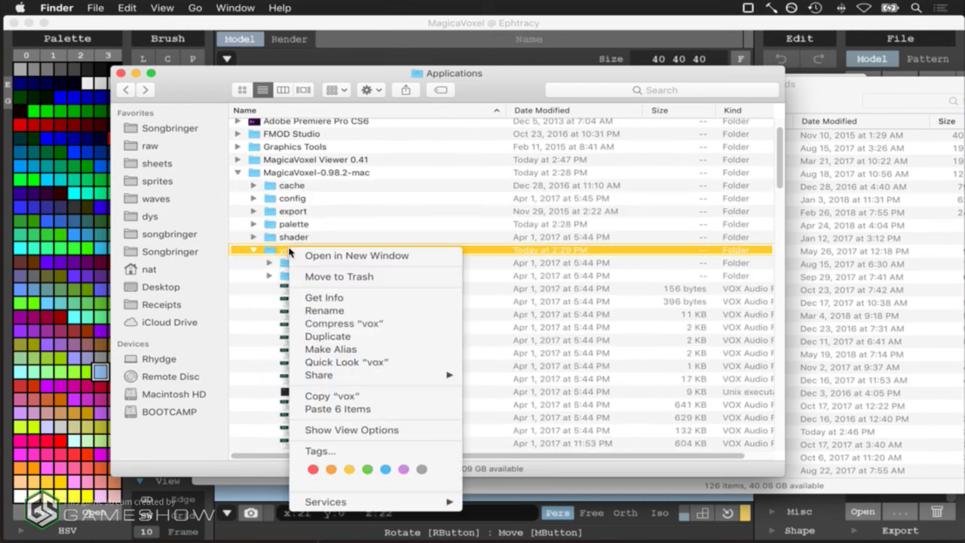
click(340, 410)
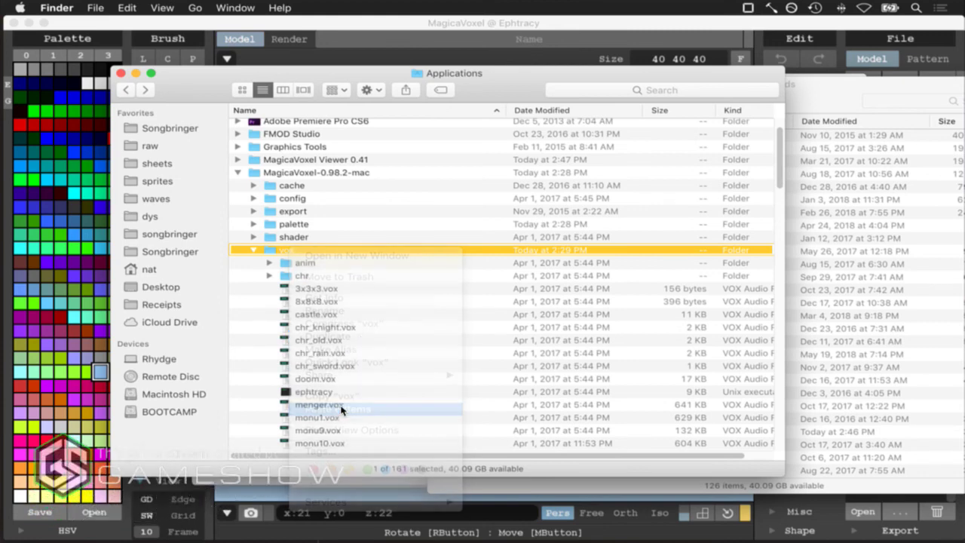
scroll(375, 327, down, 1)
scroll(376, 327, down, 5)
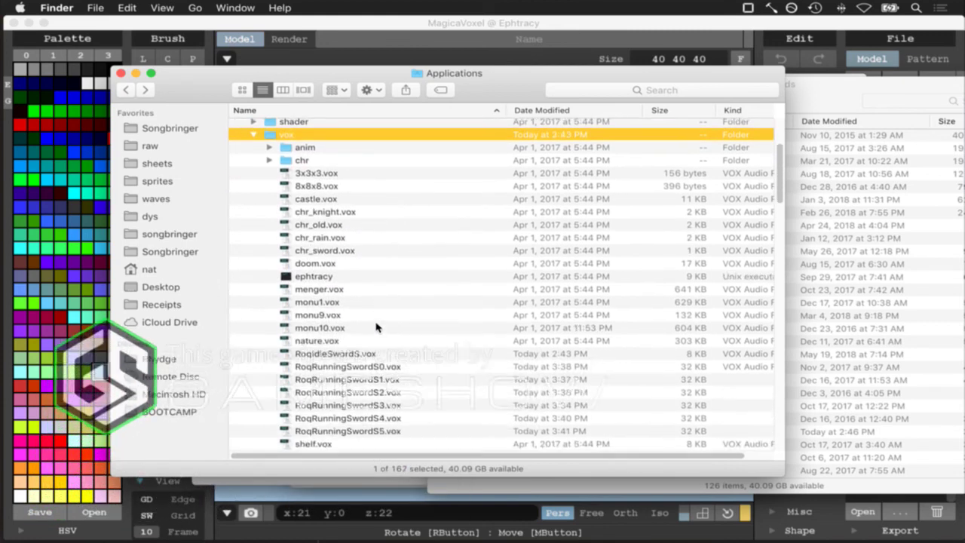
Check MagicaVoxel's model list, then move RoqRunningSwordS0.vox to RoqRunningSwordS5.vox in the 0.98.2 vox folder to the Trash
key(super+Tab)
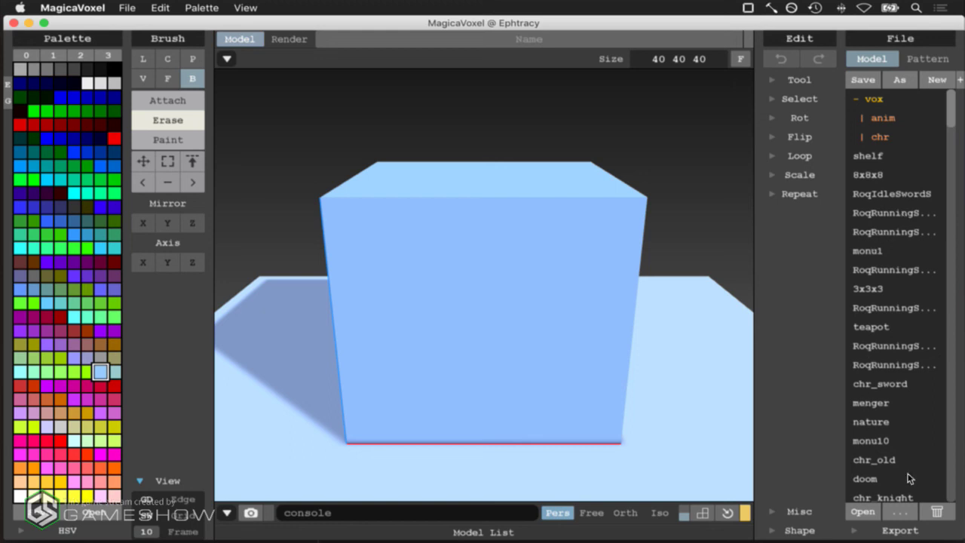
click(899, 510)
scroll(384, 320, down, 1)
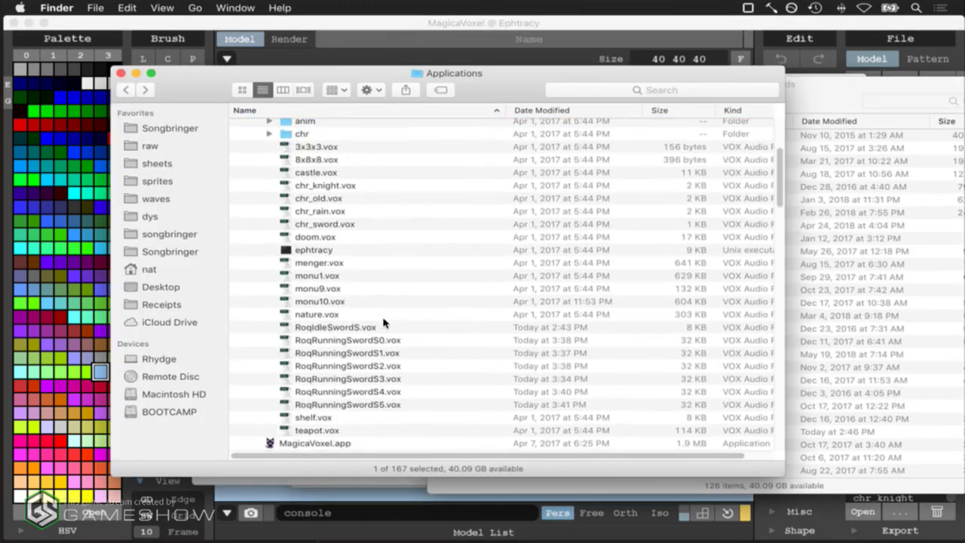
click(378, 340)
shift+click(384, 405)
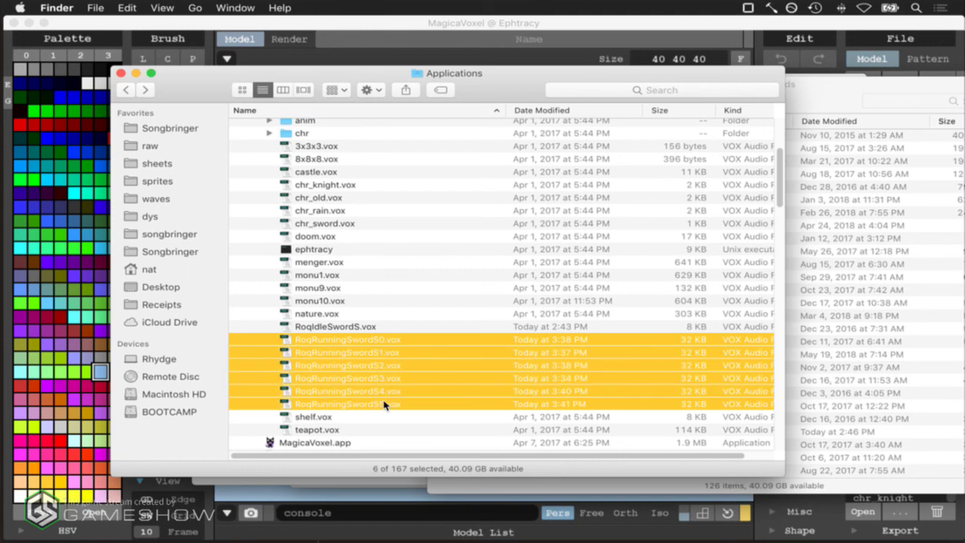
key(super+BackSpace)
Load RoqRunningSwordS0.vox from the 0.99.1 vox folder into MagicaVoxel and turn off the ground display
scroll(415, 360, down, 10)
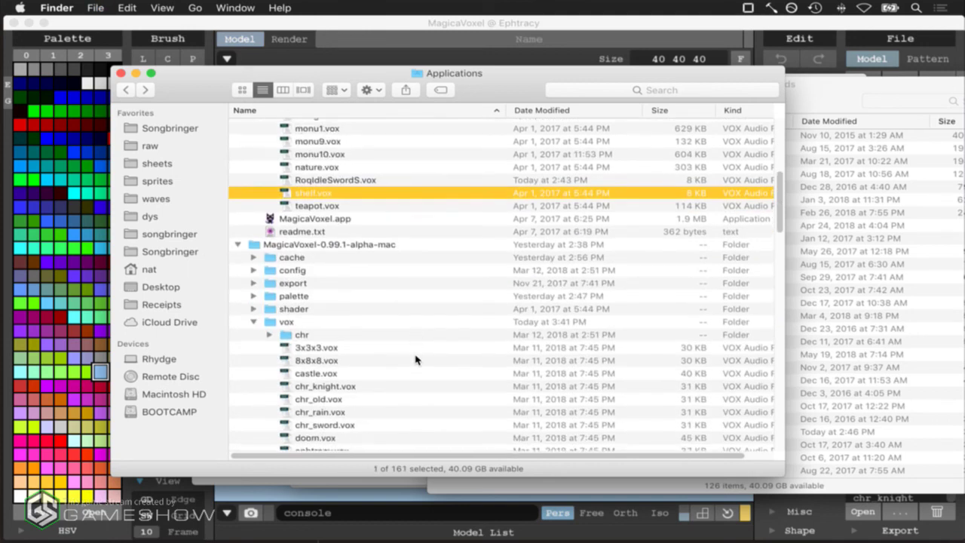
drag(373, 397, 476, 243)
key(super+Tab)
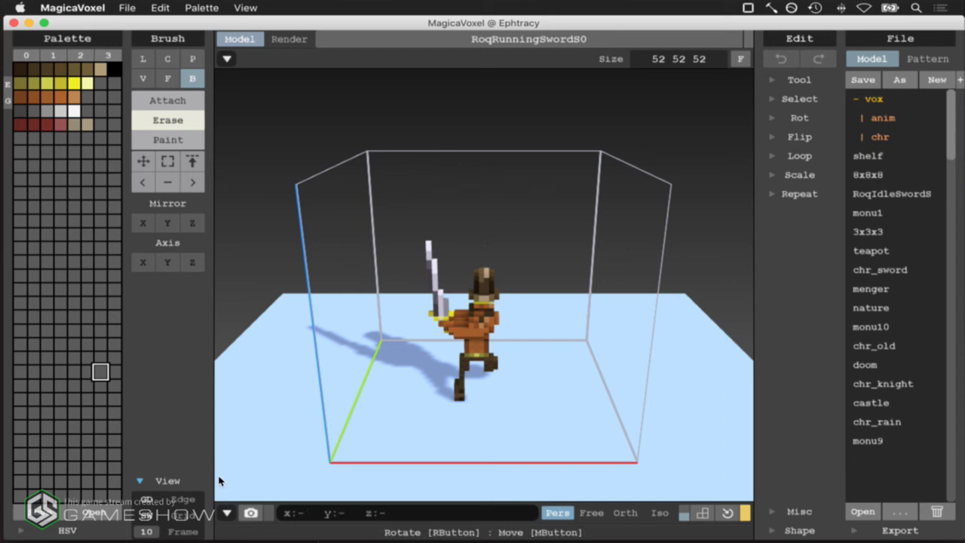
click(149, 500)
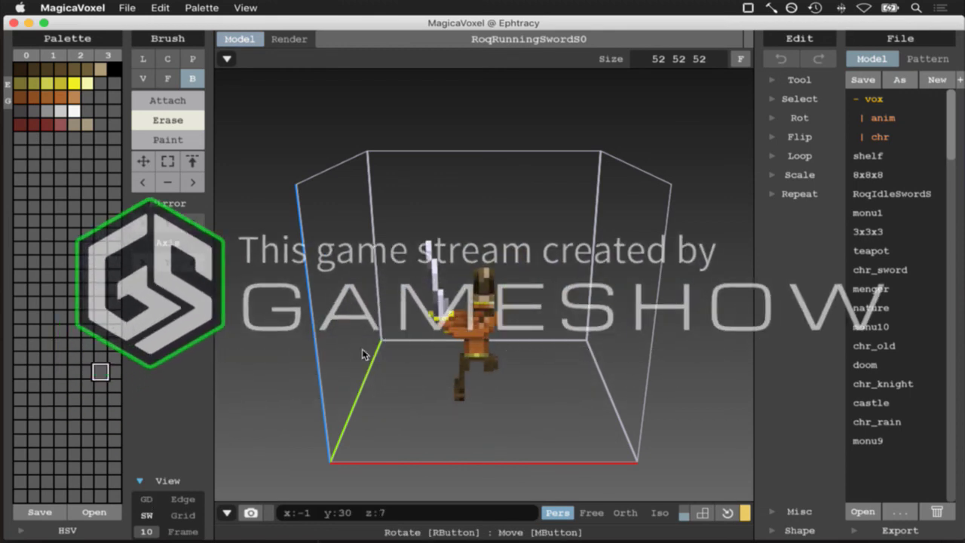
Save the loaded model under the name RoqRunningSwordS in the vox folder of MagicaVoxel-0.98.2-mac
click(126, 8)
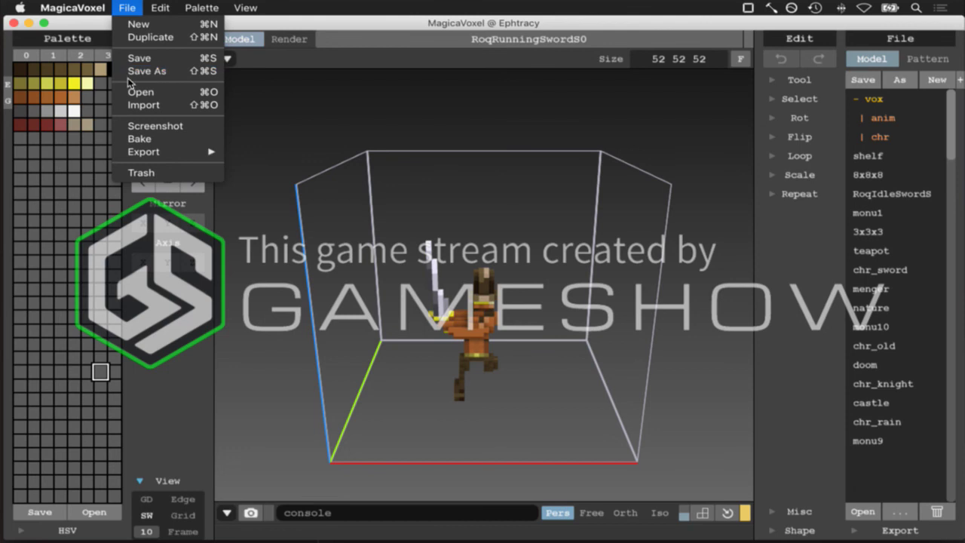
click(147, 70)
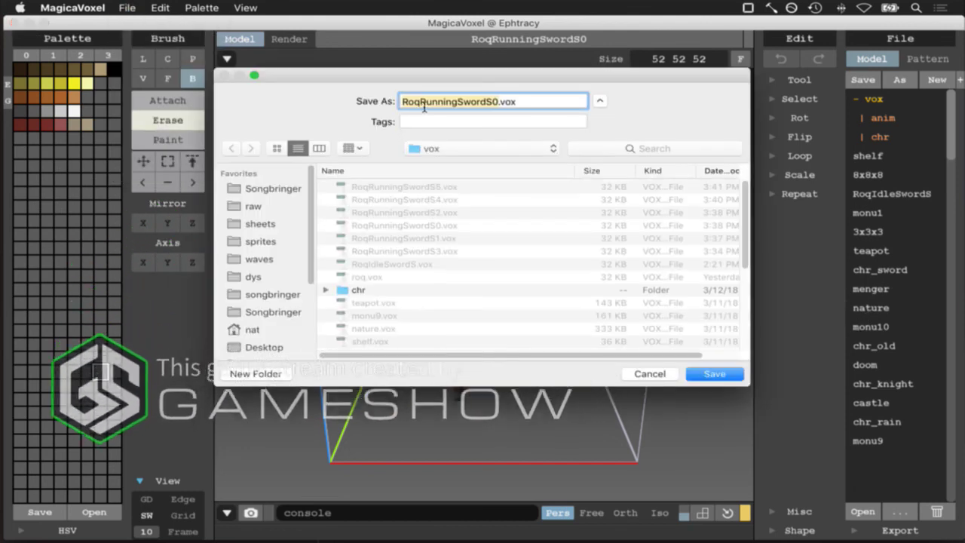
click(433, 148)
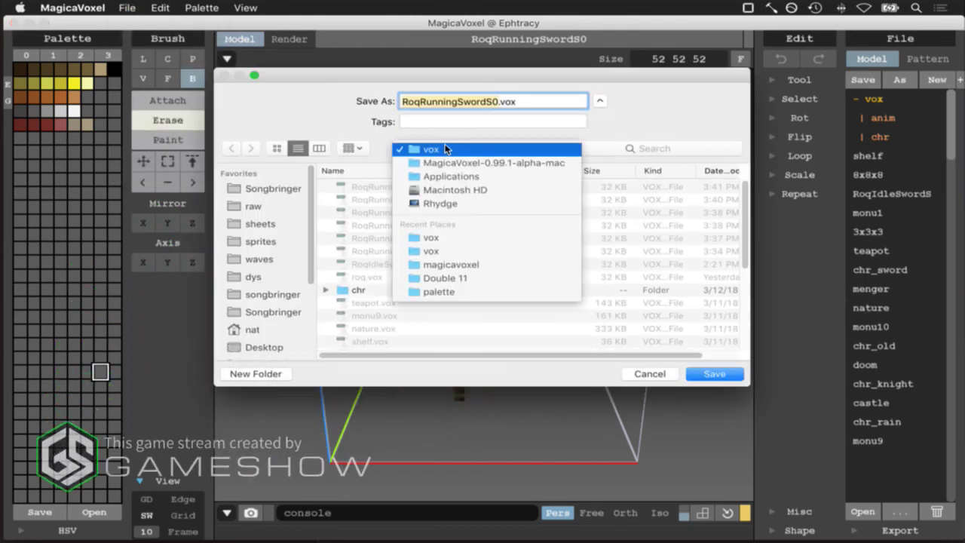
click(446, 177)
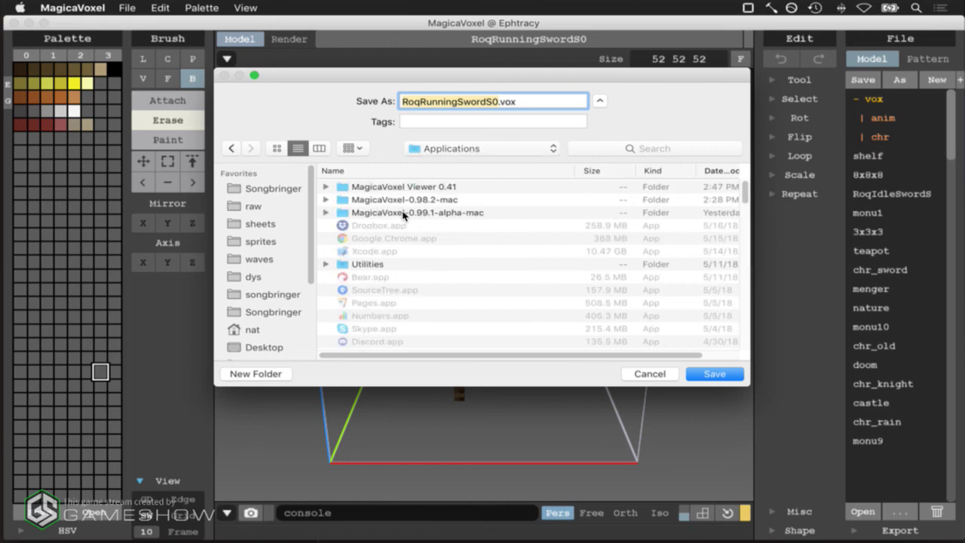
double_click(416, 201)
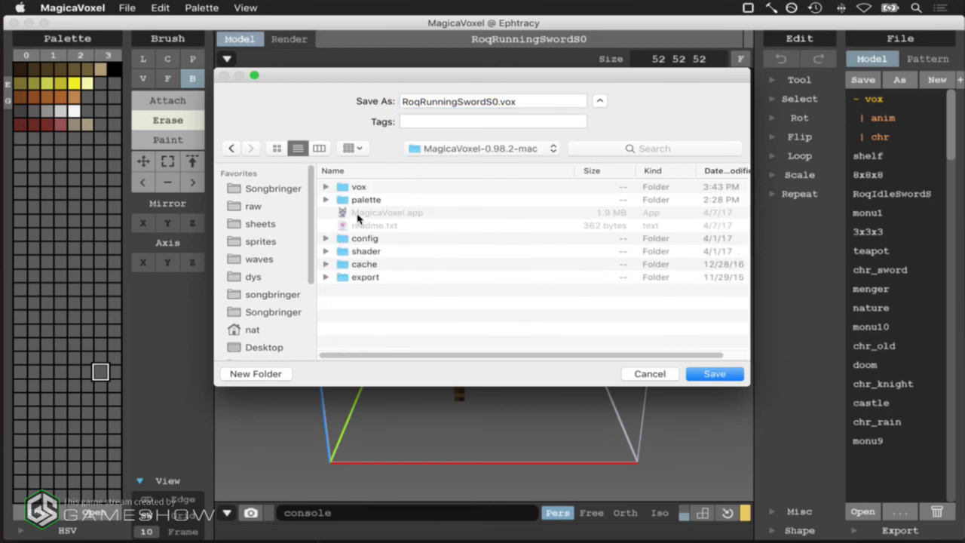
double_click(360, 187)
click(497, 104)
key(Return)
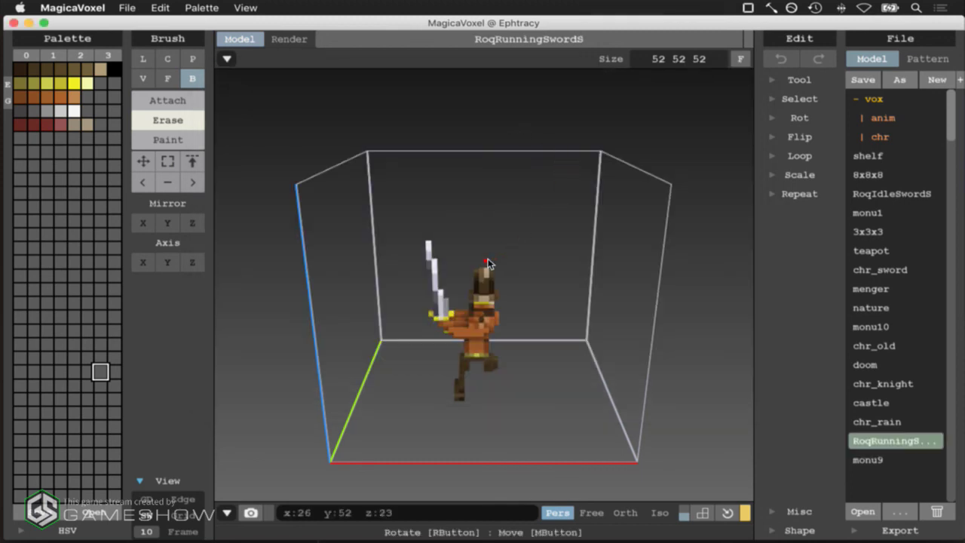
Expand the animation frame strip and add a second frame to RoqRunningSwordS
click(226, 58)
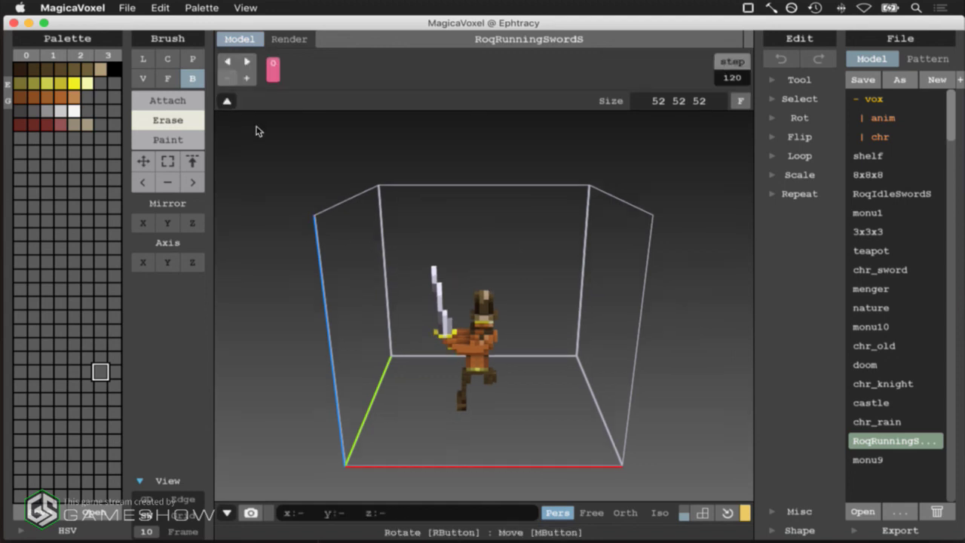
click(247, 78)
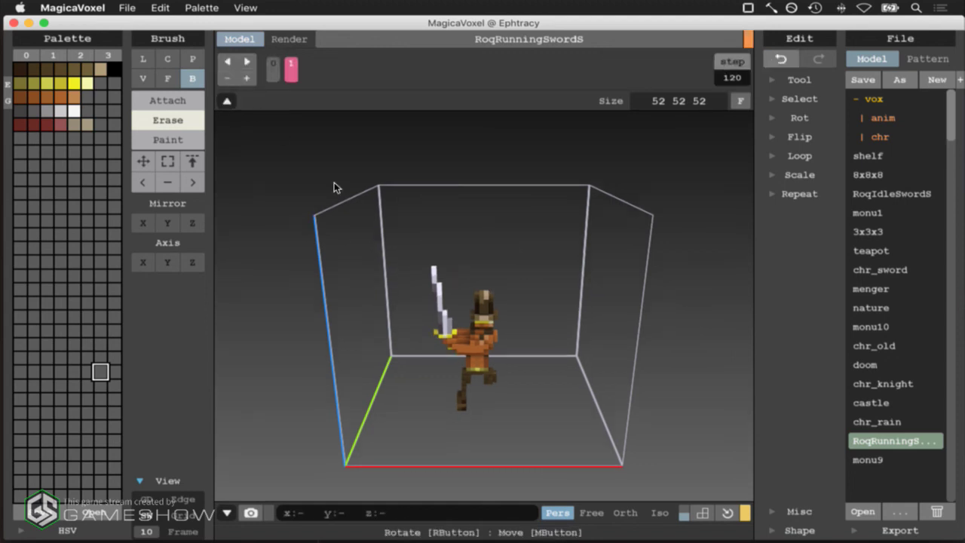
Load RoqRunningSwordS1.vox from the 0.99.1 vox folder into MagicaVoxel and select all of its voxels
key(super+Tab)
scroll(365, 292, down, 3)
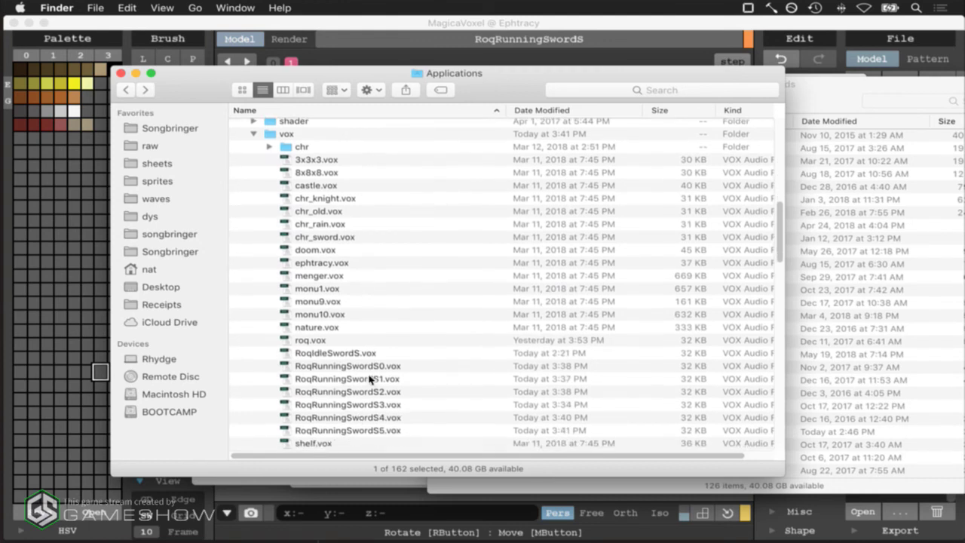
key(super+Tab)
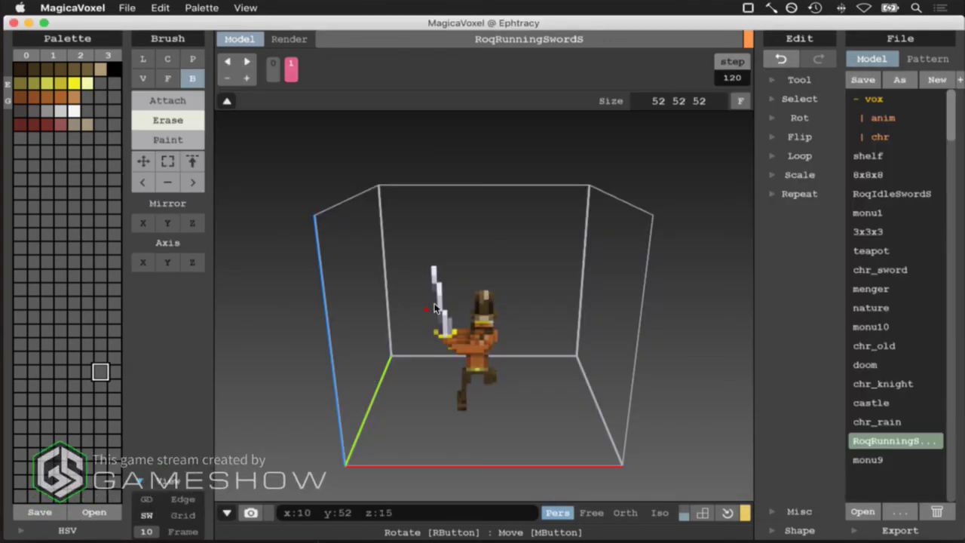
key(super+Tab)
drag(353, 378, 485, 284)
key(super+Tab)
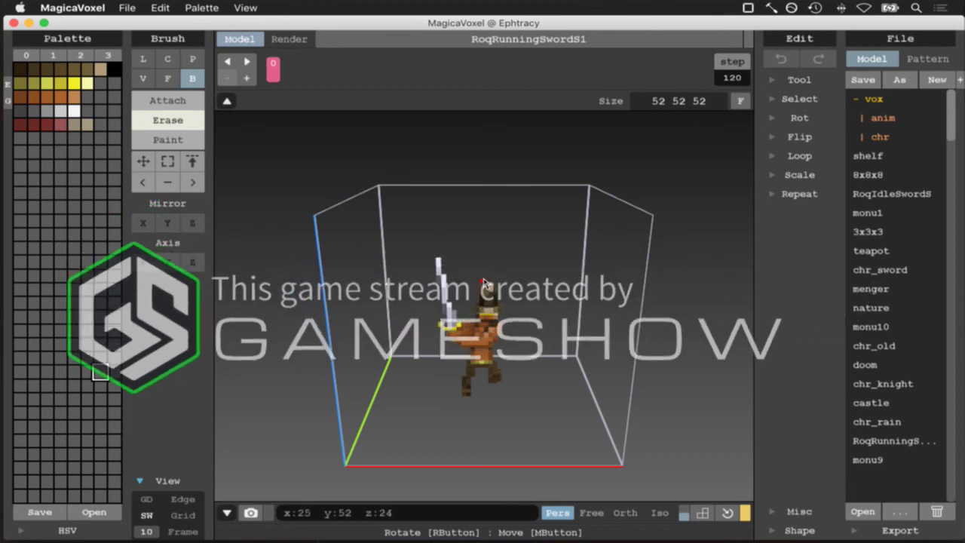
click(781, 99)
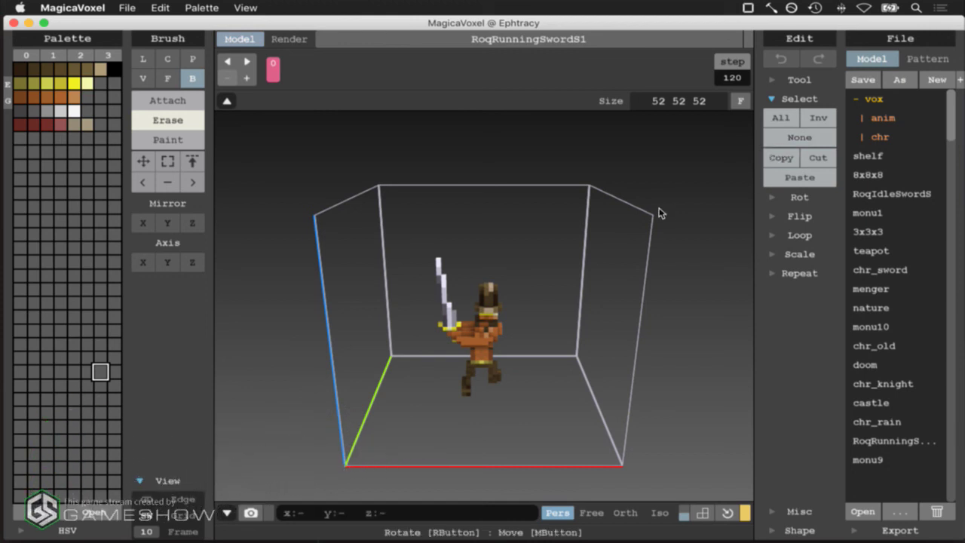
click(793, 122)
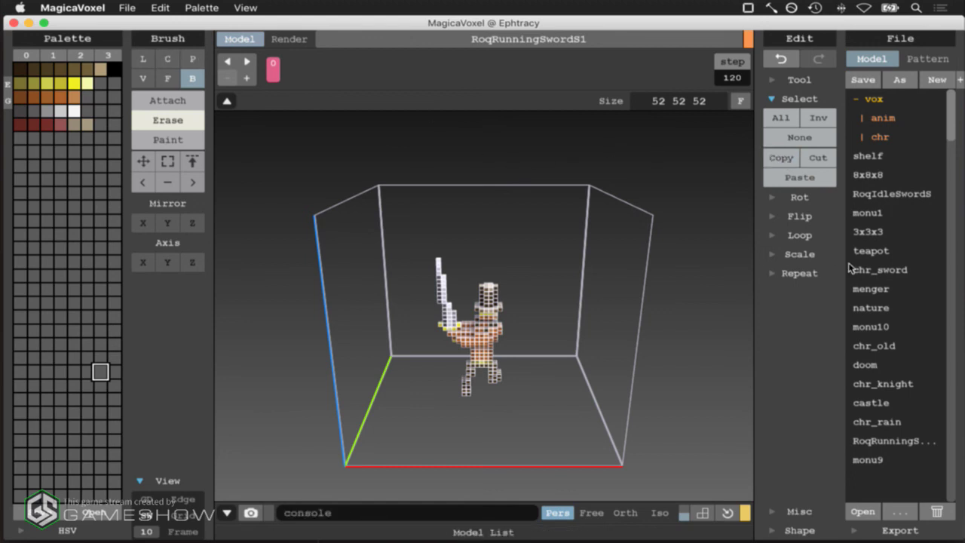
Reopen RoqRunningSwordS, go to frame 1 and delete all of that frame's voxels
click(887, 440)
click(525, 204)
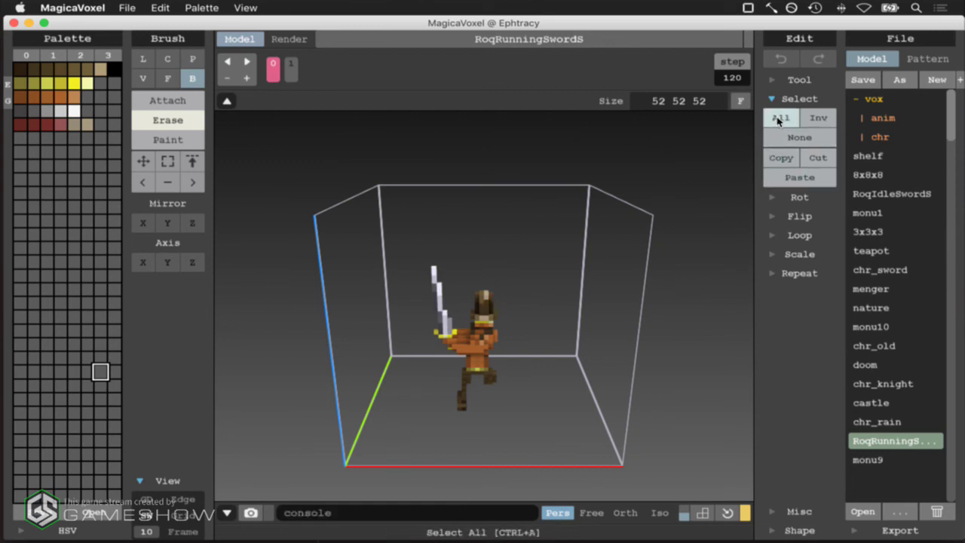
click(291, 68)
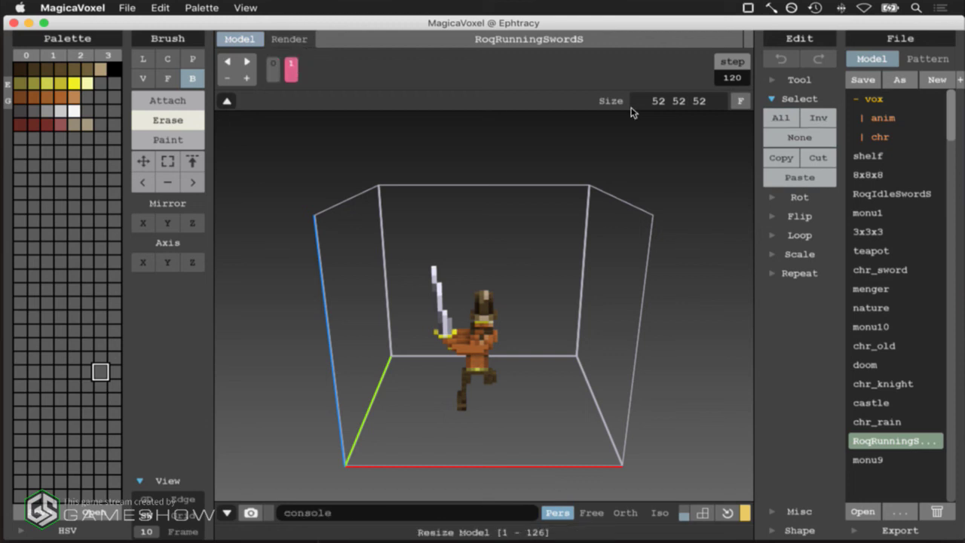
click(776, 118)
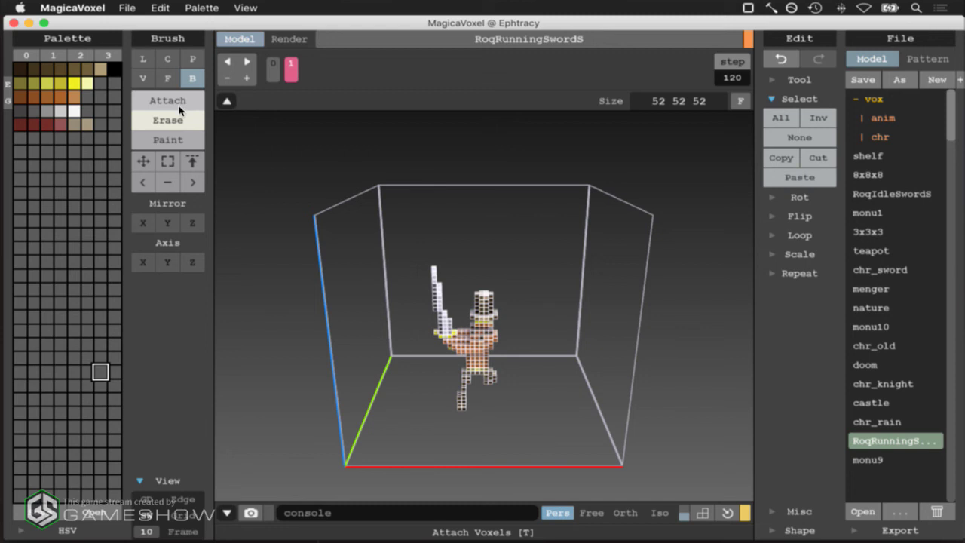
key(Delete)
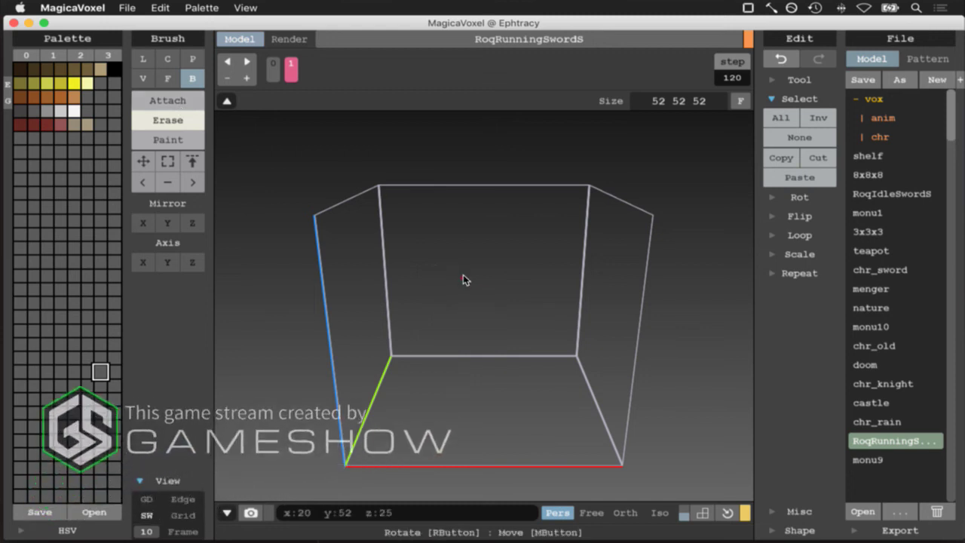
Paste the copied RoqRunningSwordS1 voxels into frame 1, save RoqRunningSwordS and add a third frame
click(794, 180)
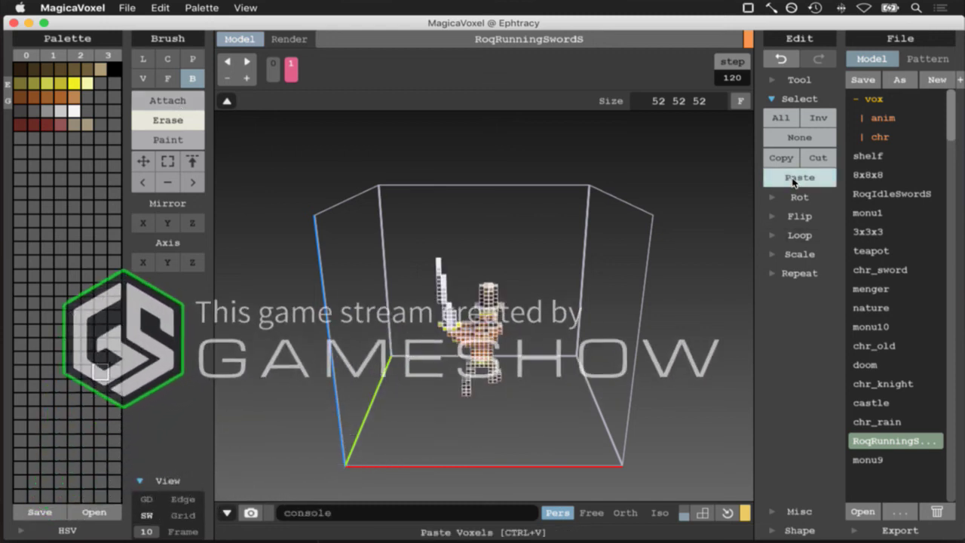
click(273, 70)
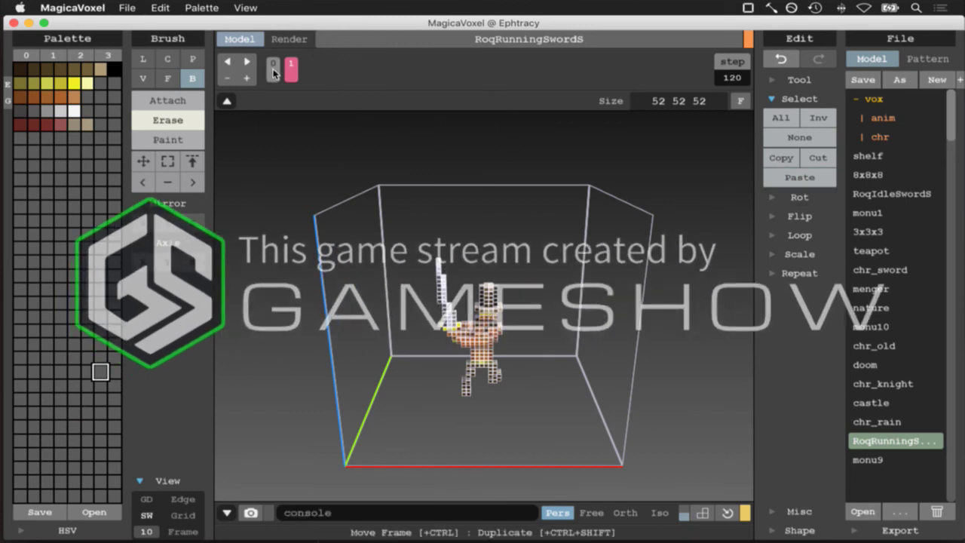
click(290, 69)
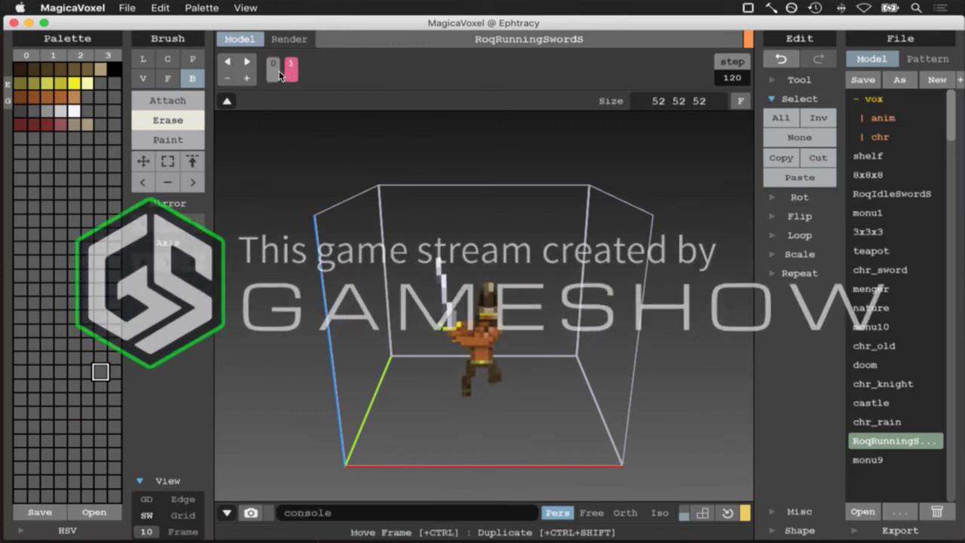
key(super+s)
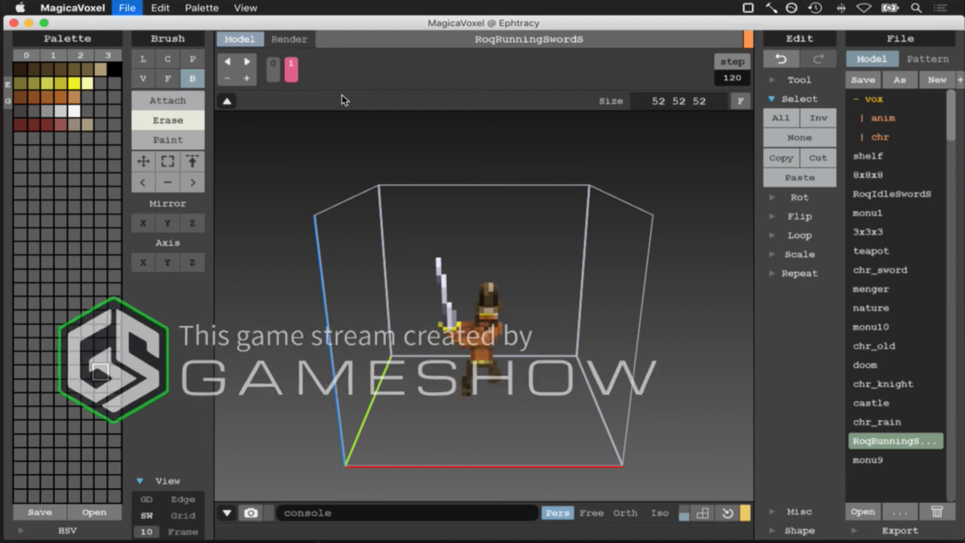
click(246, 77)
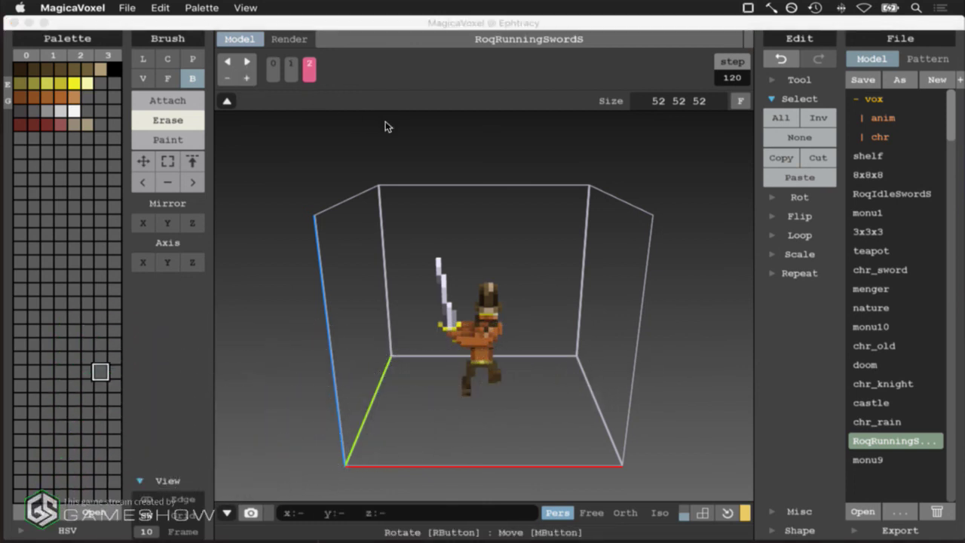
Load RoqRunningSwordS2.vox from the vox folder in Finder into MagicaVoxel and select and copy all of its voxels
key(super+Tab)
drag(362, 389, 513, 300)
key(super+Tab)
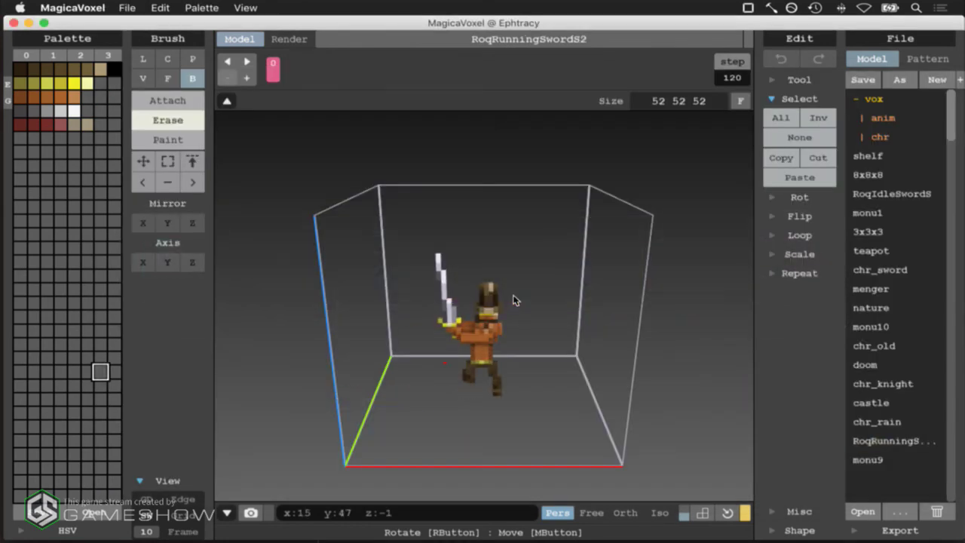
click(781, 119)
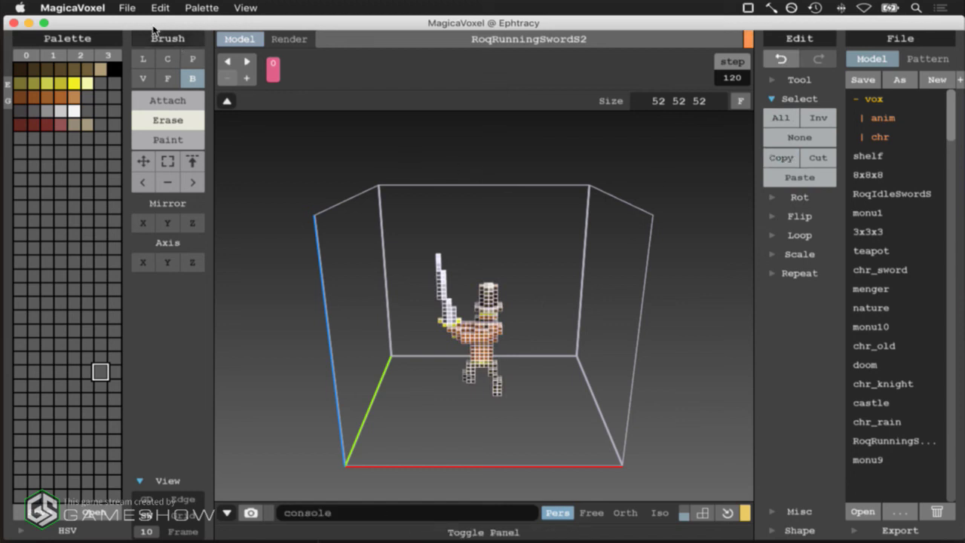
Reopen RoqRunningSwordS without saving the loaded model, and delete all voxels in frame 2
click(893, 441)
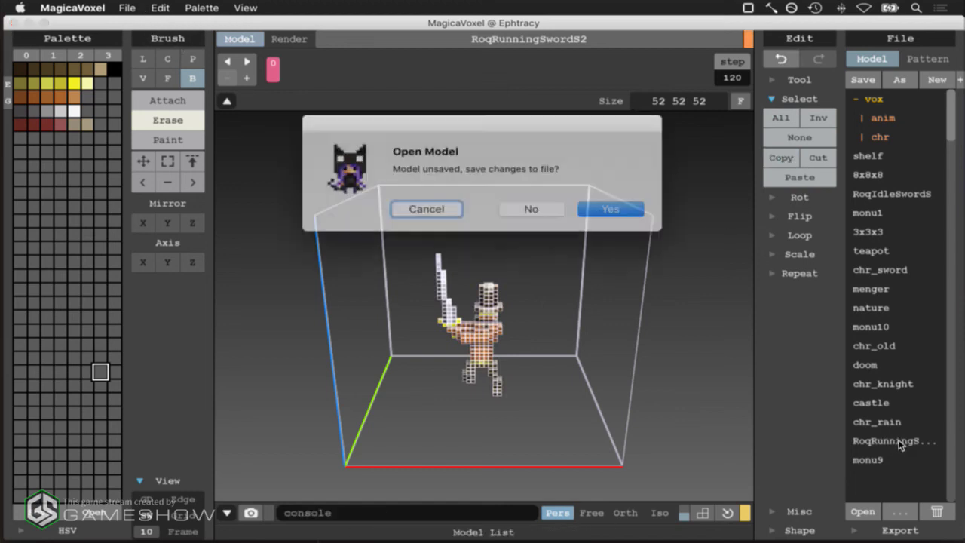
click(520, 205)
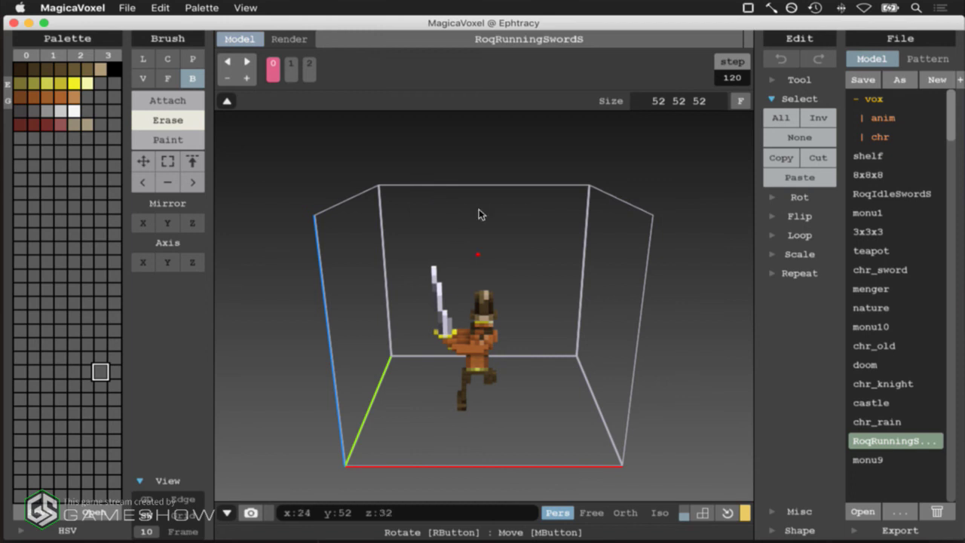
click(309, 69)
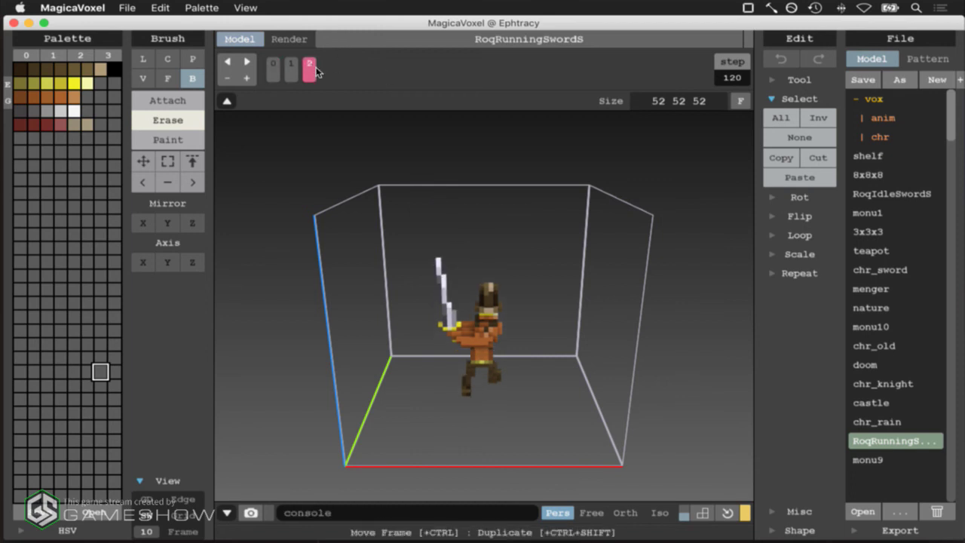
click(790, 119)
key(Delete)
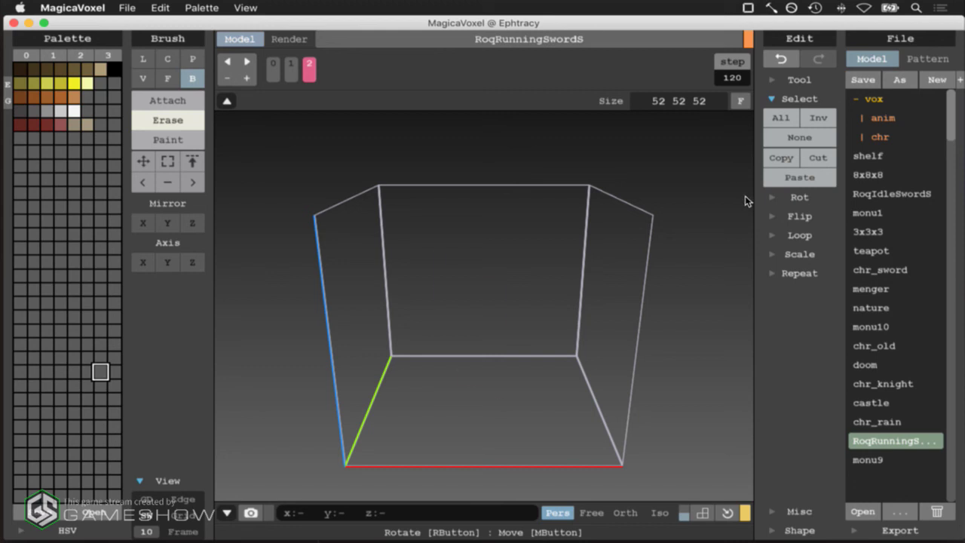
Paste the copied RoqRunningSwordS2 voxels into frame 2 and compare the pose with frames 0 and 1
key(super+v)
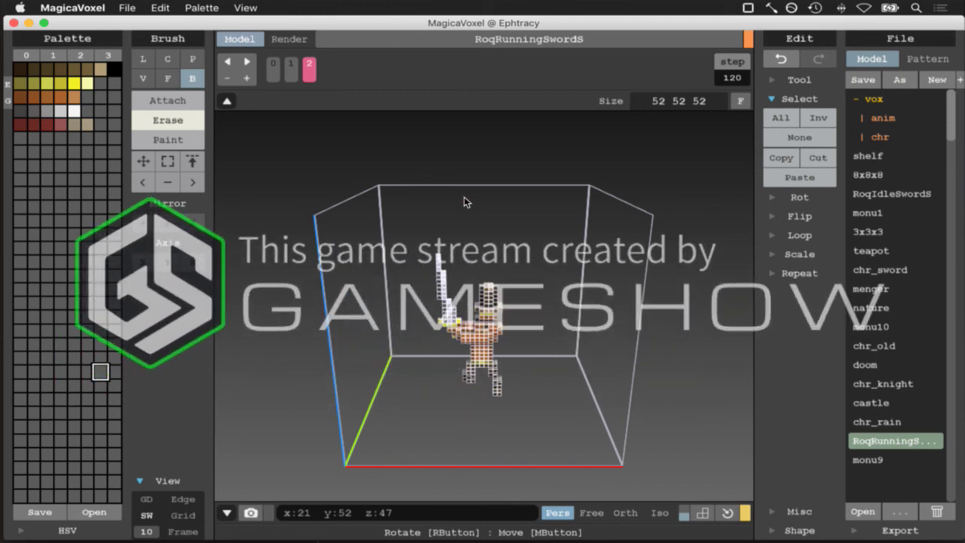
click(273, 73)
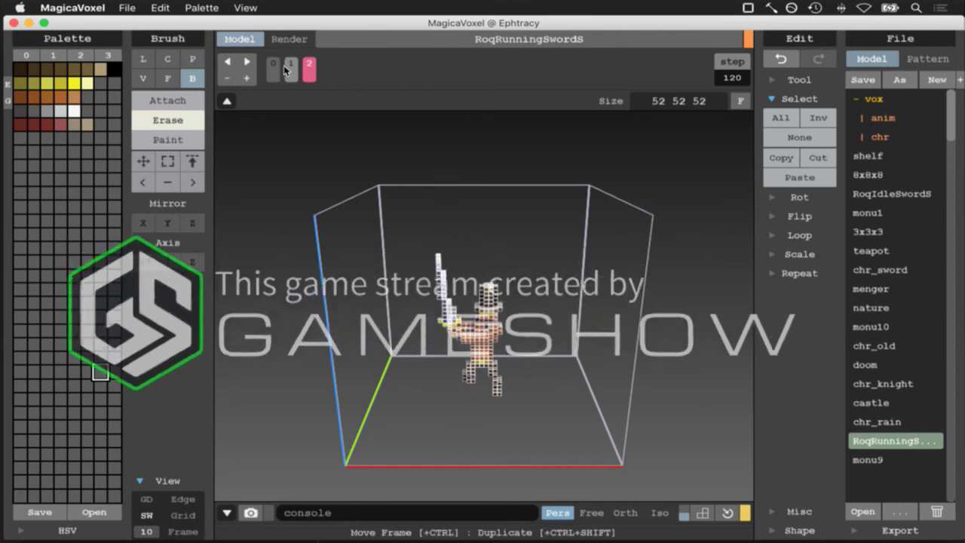
click(291, 69)
click(309, 69)
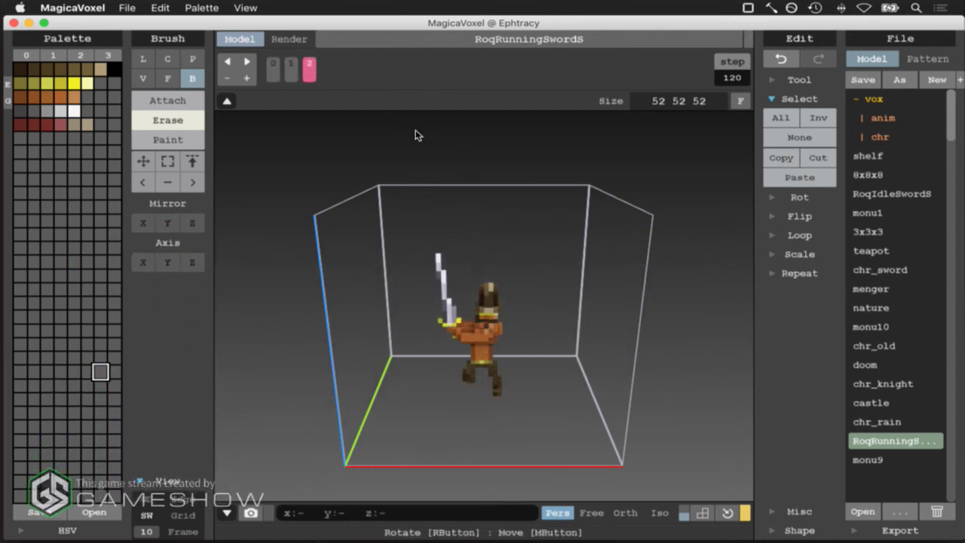
Load RoqRunningSwordS3.vox from the vox folder in Finder into MagicaVoxel and select and copy all of its voxels
key(super+Tab)
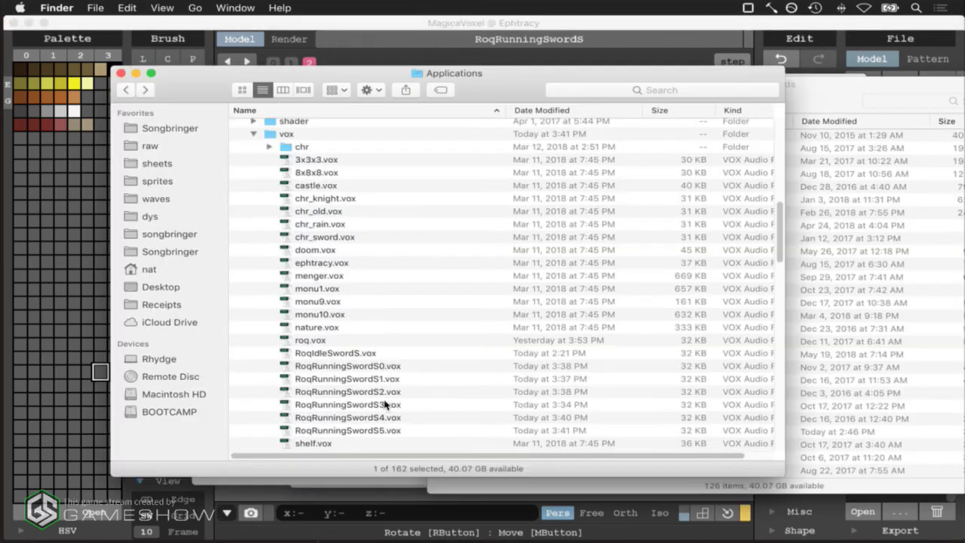
key(super+Tab)
drag(397, 408, 531, 320)
key(super+Tab)
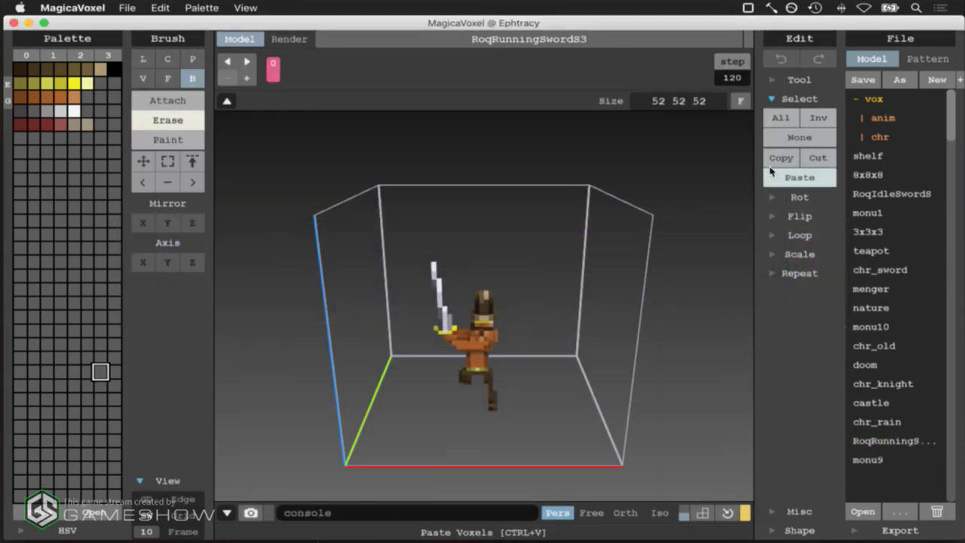
click(779, 118)
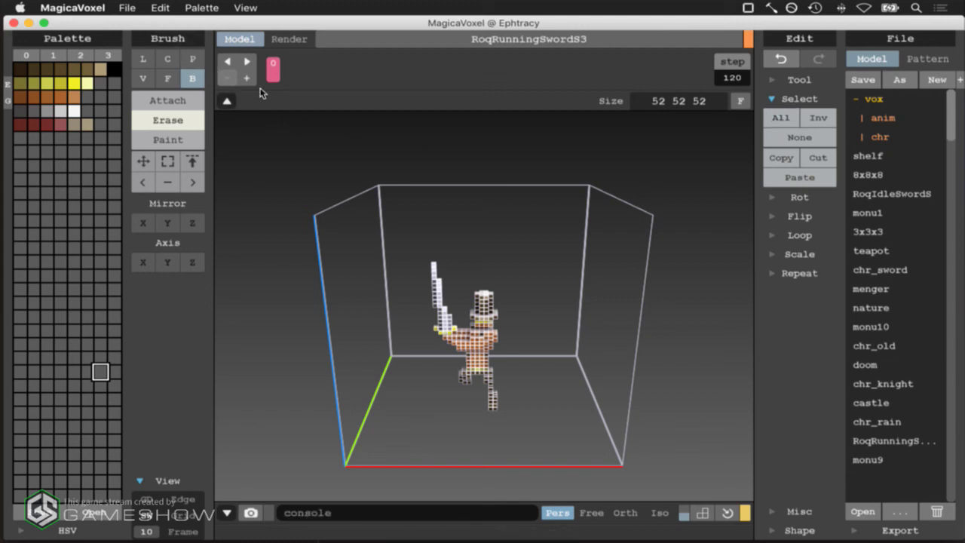
Reopen RoqRunningSwordS without saving the loaded model, and clear all voxels from frame 2
click(869, 442)
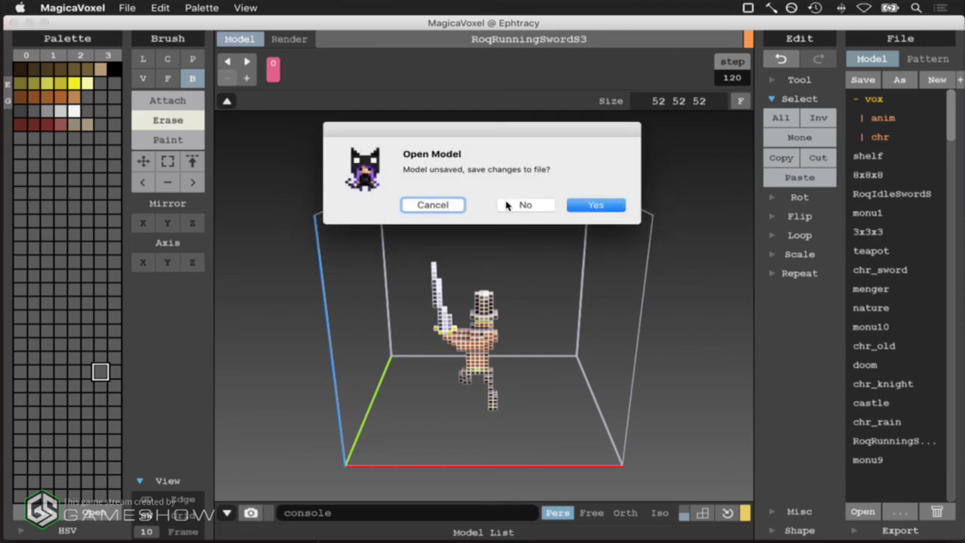
click(508, 205)
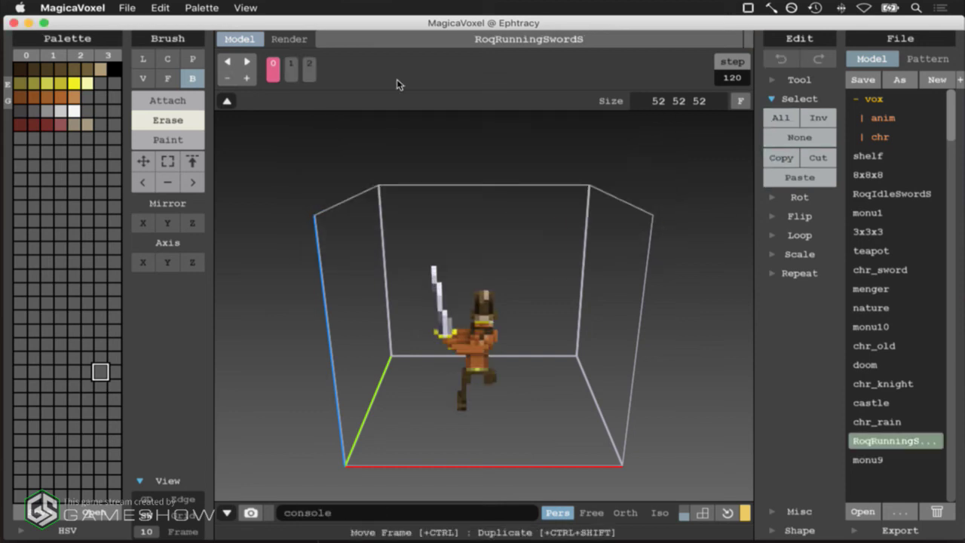
click(310, 68)
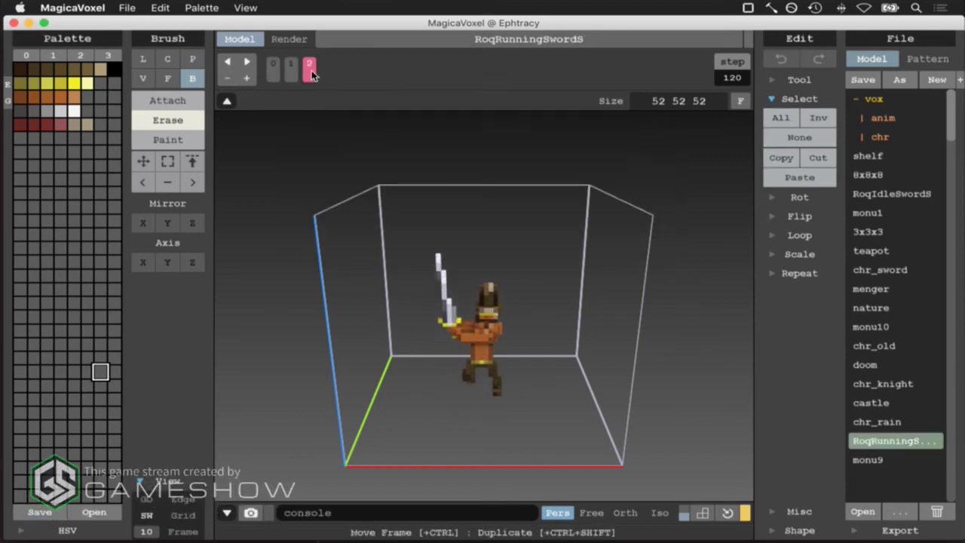
click(781, 119)
click(819, 158)
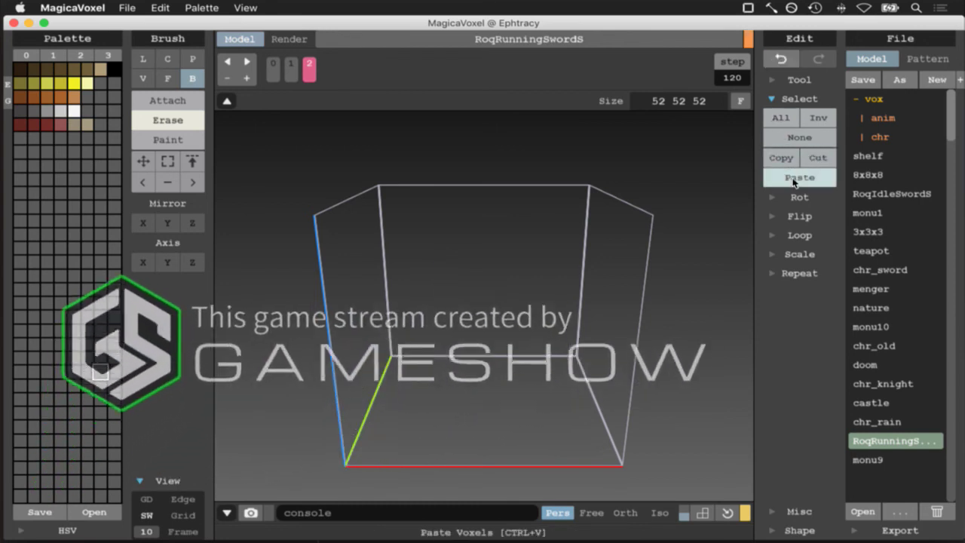
Paste the copied RoqRunningSwordS3 voxels into frame 2, deselect them and compare the pose with the other frames
click(798, 178)
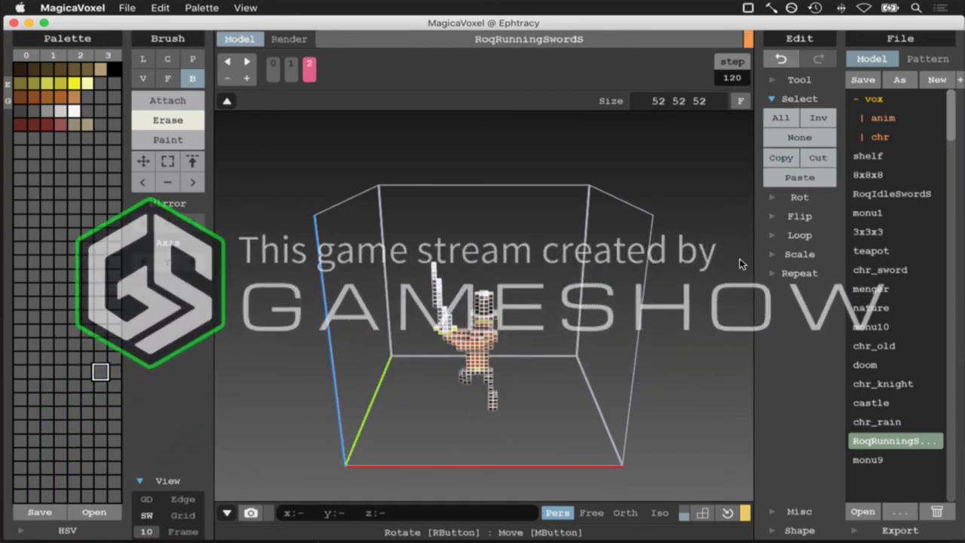
key(ctrl+d)
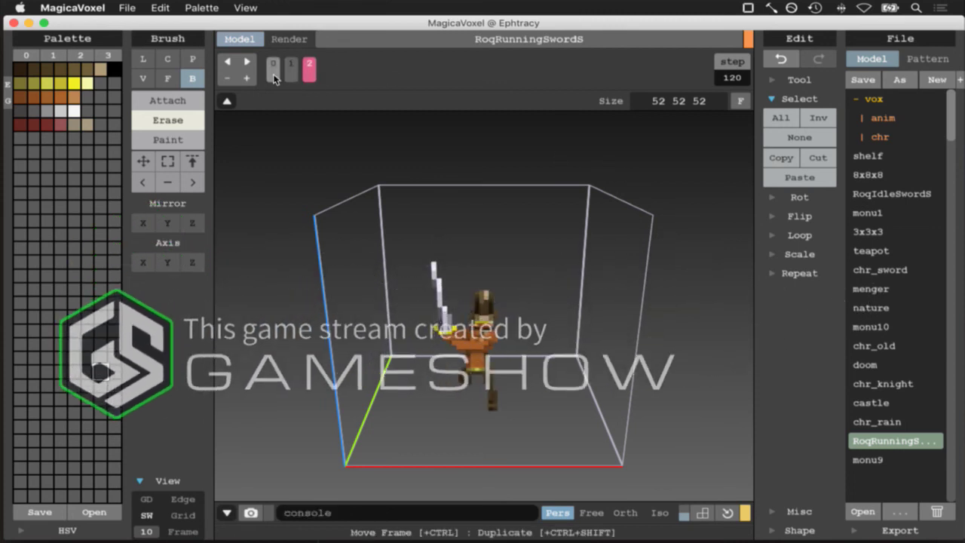
click(290, 69)
click(305, 75)
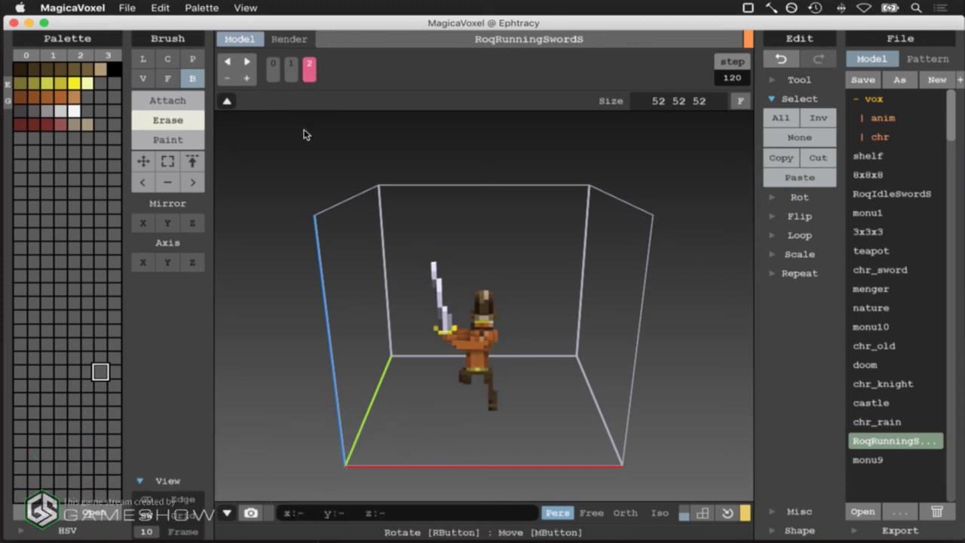
Load RoqRunningSwordS2.vox into MagicaVoxel again from Finder and select and copy all of its voxels
key(super+Tab)
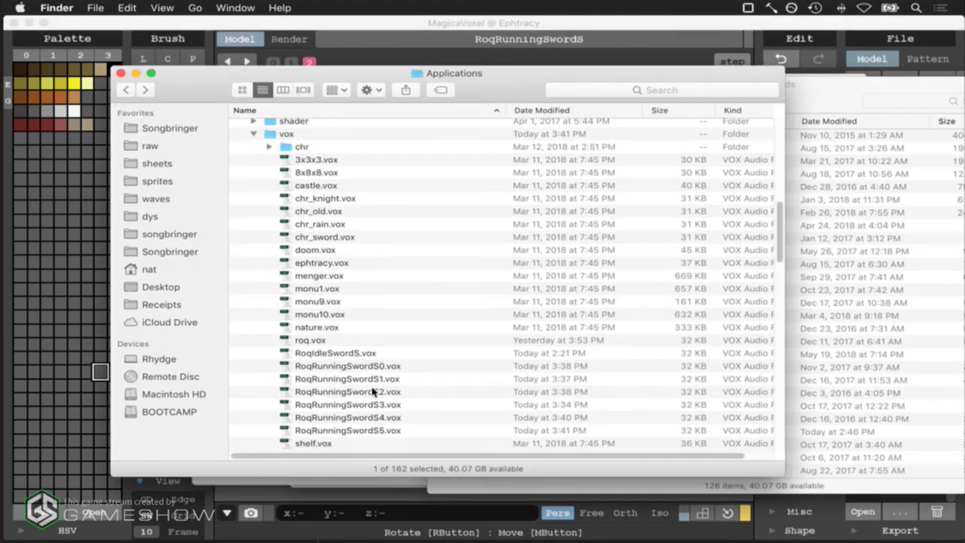
key(super+Tab)
drag(384, 391, 503, 336)
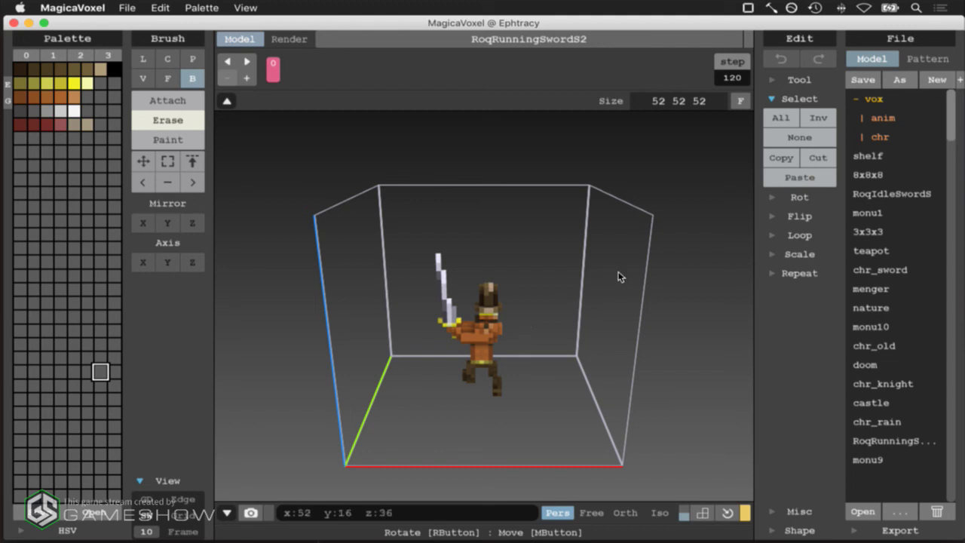
click(780, 119)
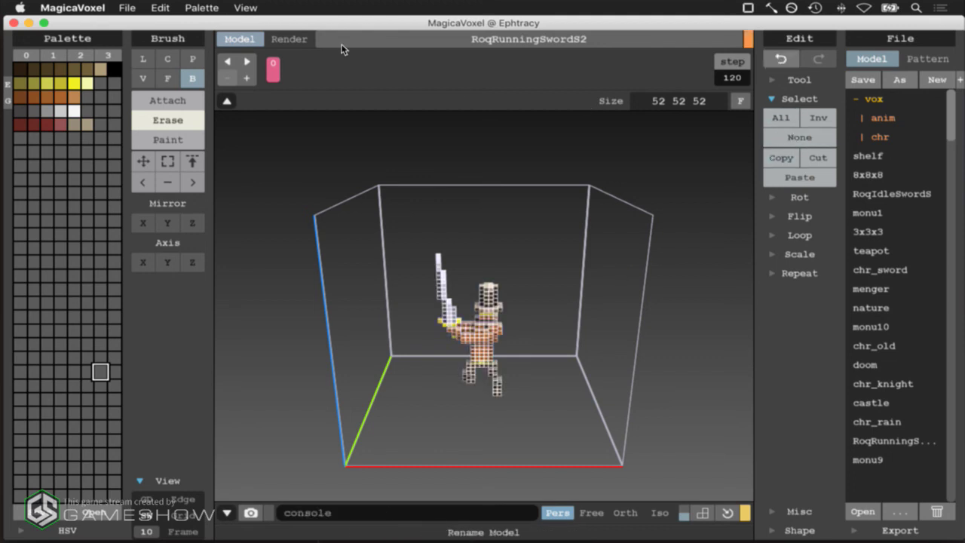
Return to the RoqRunningSwordS animation, discarding the changes to RoqRunningSwordS2
click(128, 8)
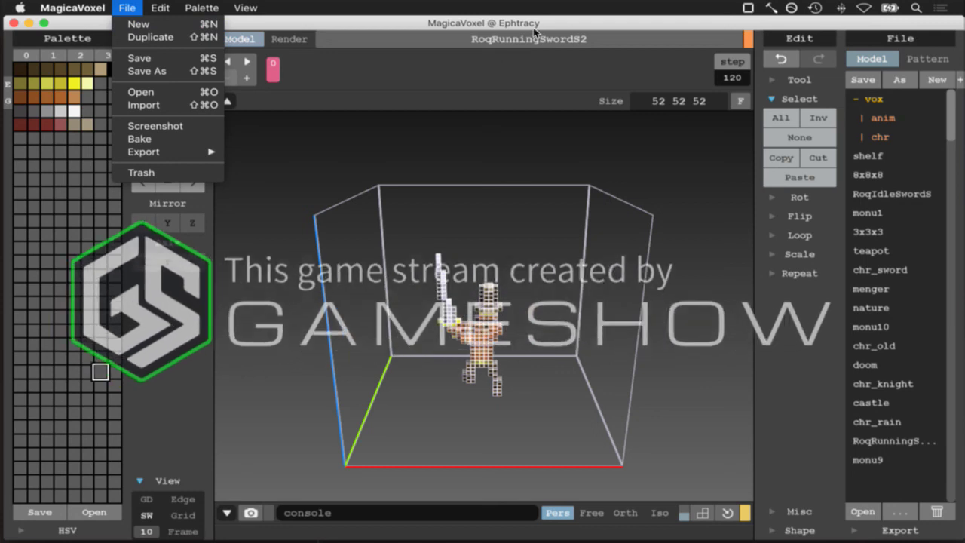
click(896, 333)
click(899, 441)
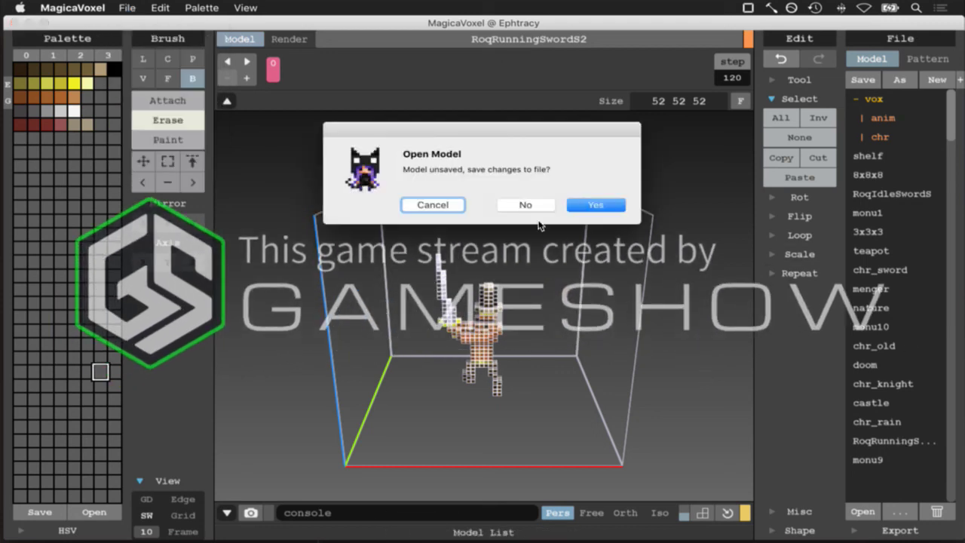
click(520, 205)
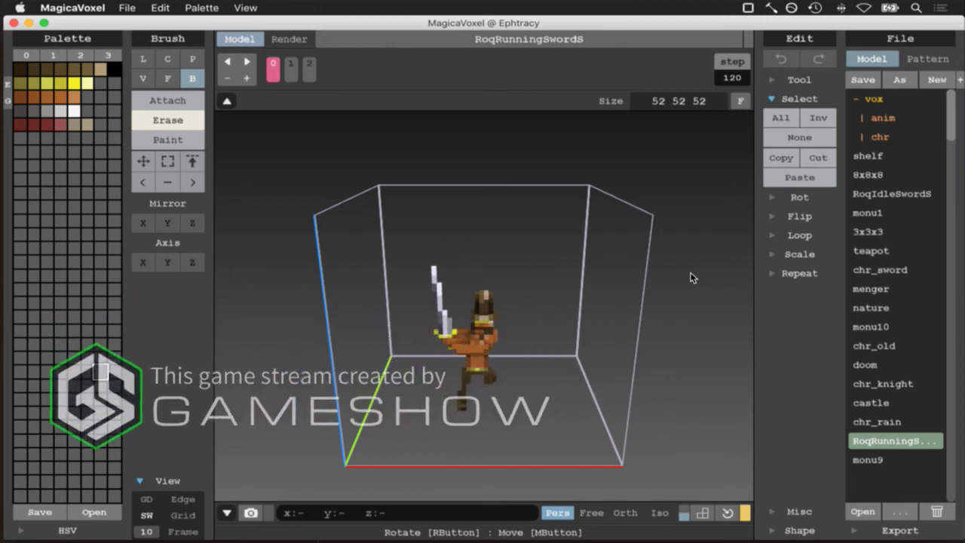
Replace all voxels in frame 2 with the copied RoqRunningSwordS2 voxels and clear the selection
click(293, 74)
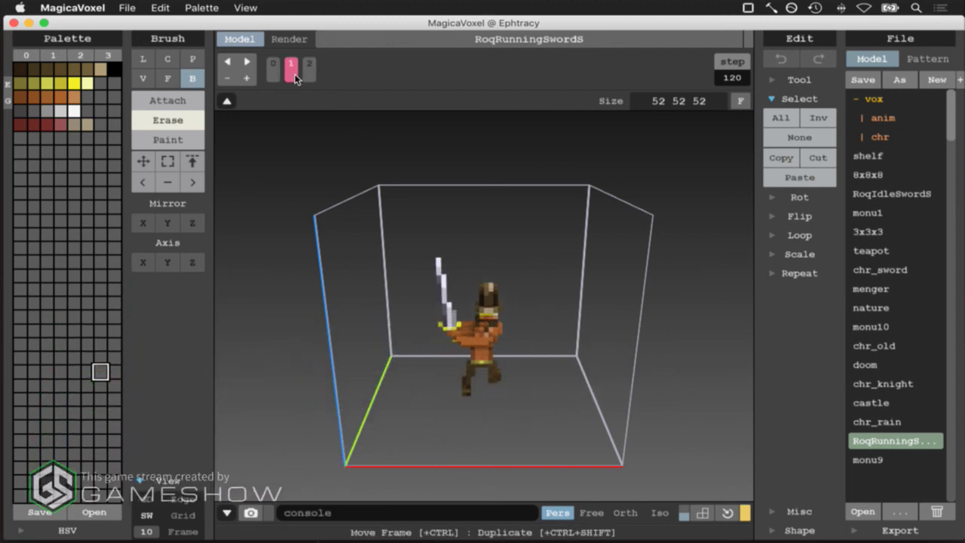
click(308, 69)
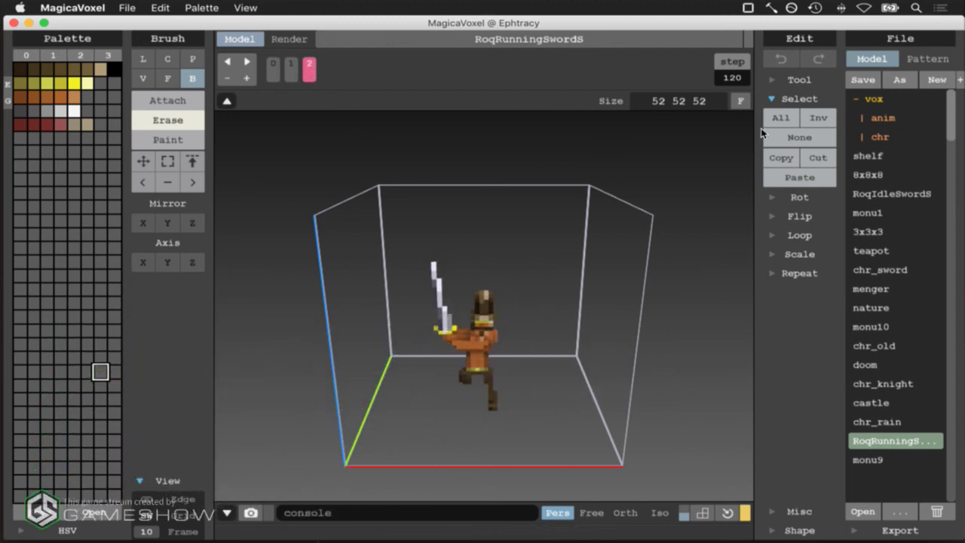
click(780, 118)
key(Delete)
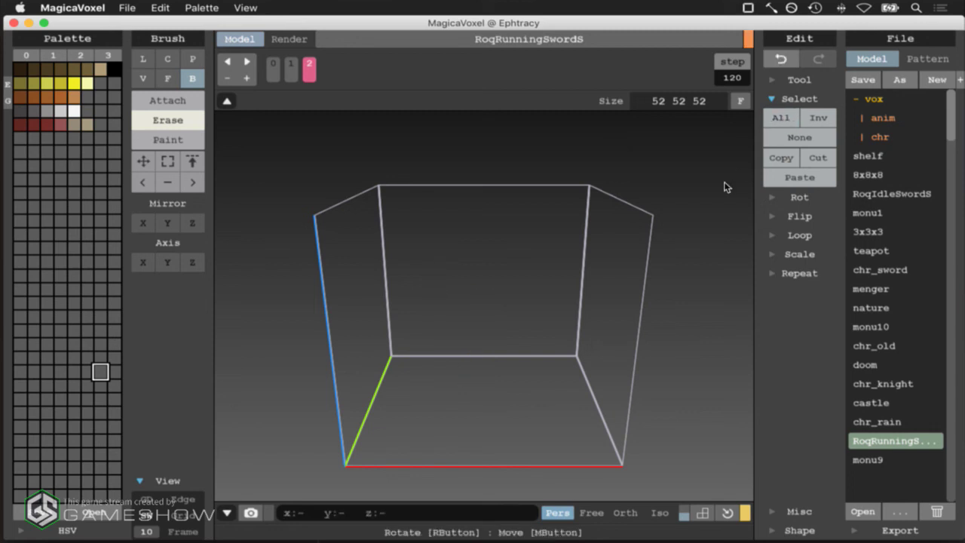
key(ctrl+z)
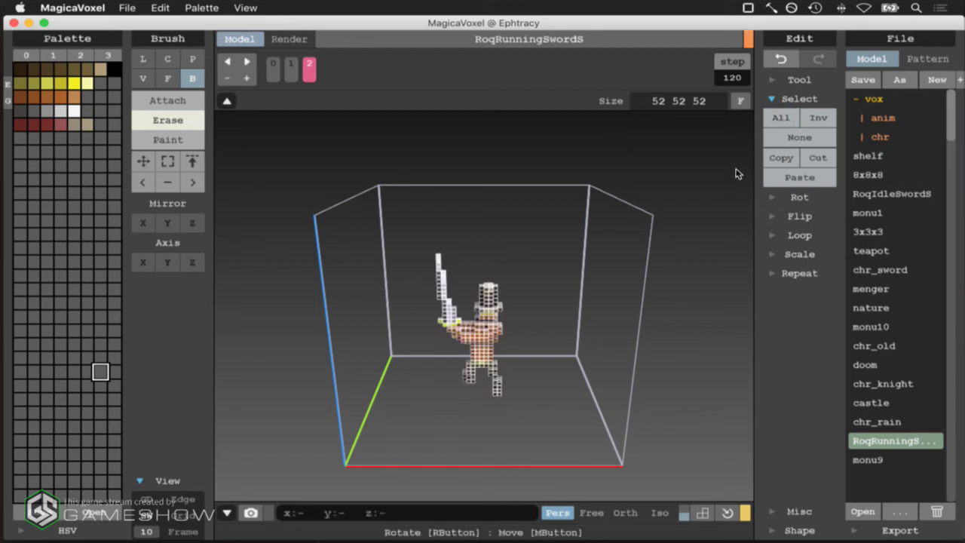
click(799, 138)
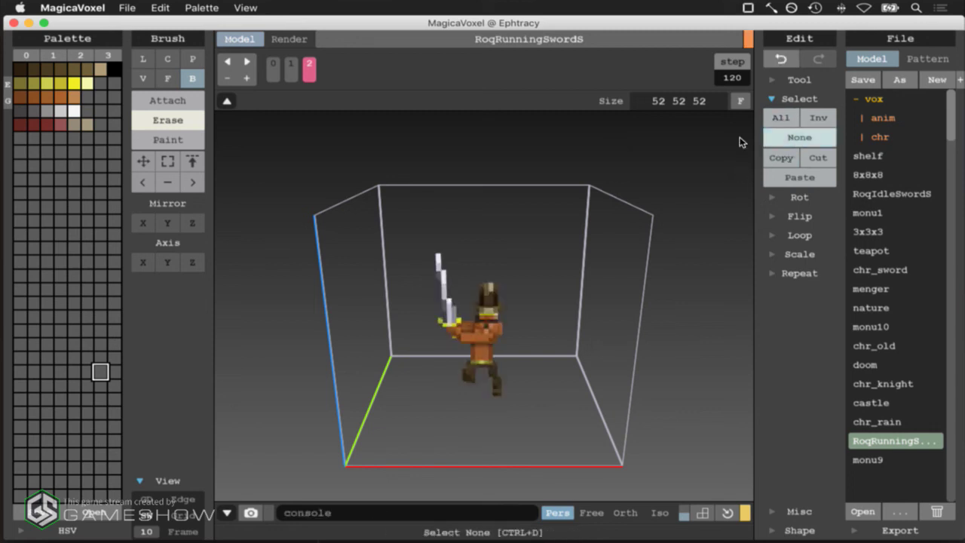
Add frame 3 to the RoqRunningSwordS animation and delete all of its voxels
click(297, 72)
click(309, 70)
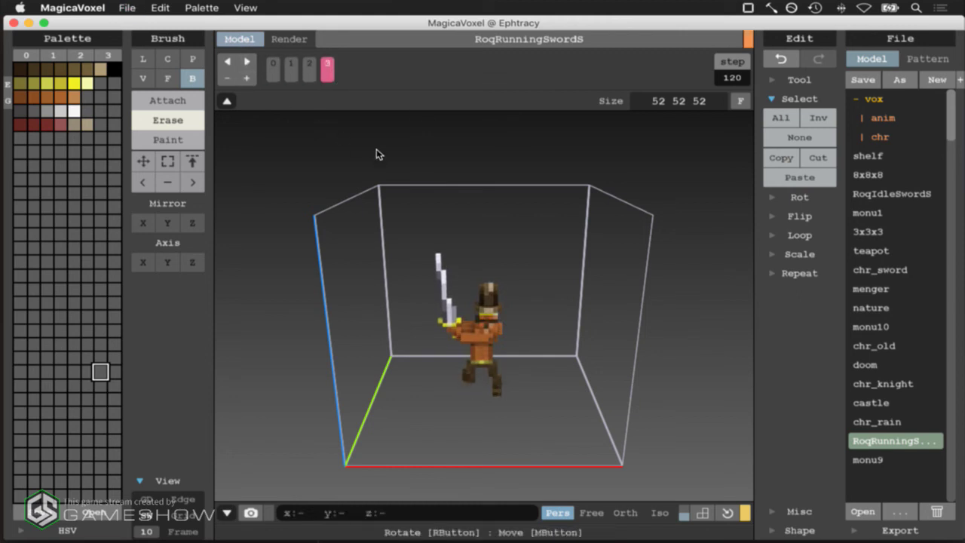
click(780, 117)
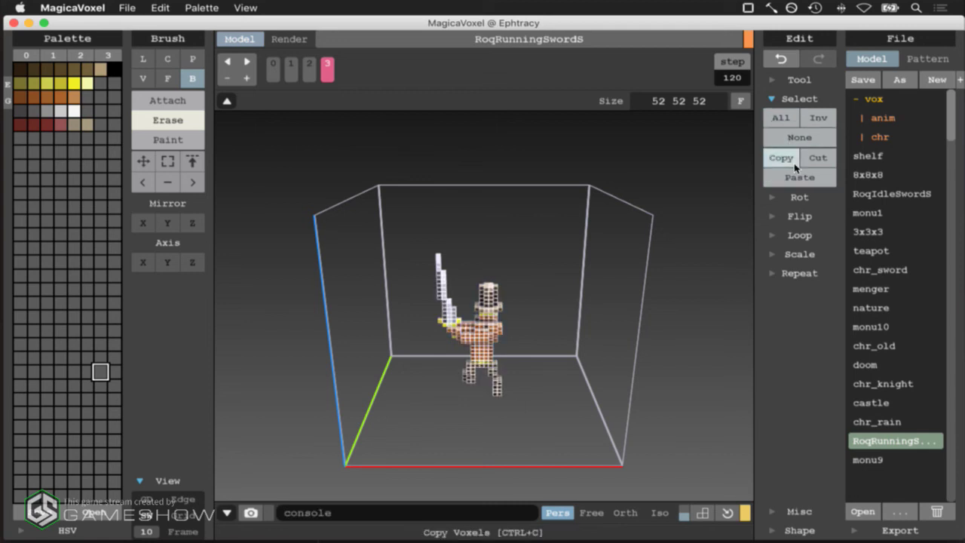
click(781, 157)
key(Delete)
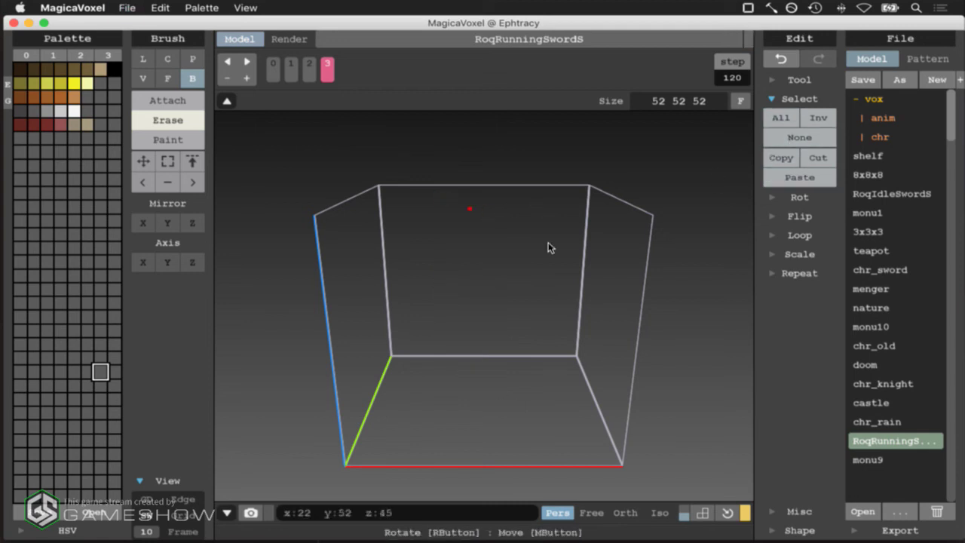
Load RoqRunningSwordS3.vox into MagicaVoxel from Finder and select and copy all of its voxels
key(super+Tab)
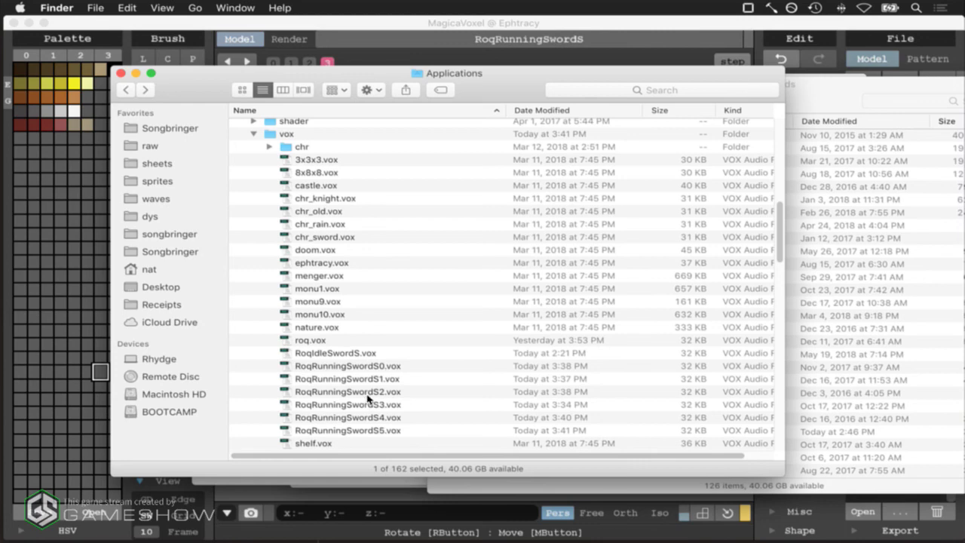
drag(368, 405, 525, 306)
key(super+Tab)
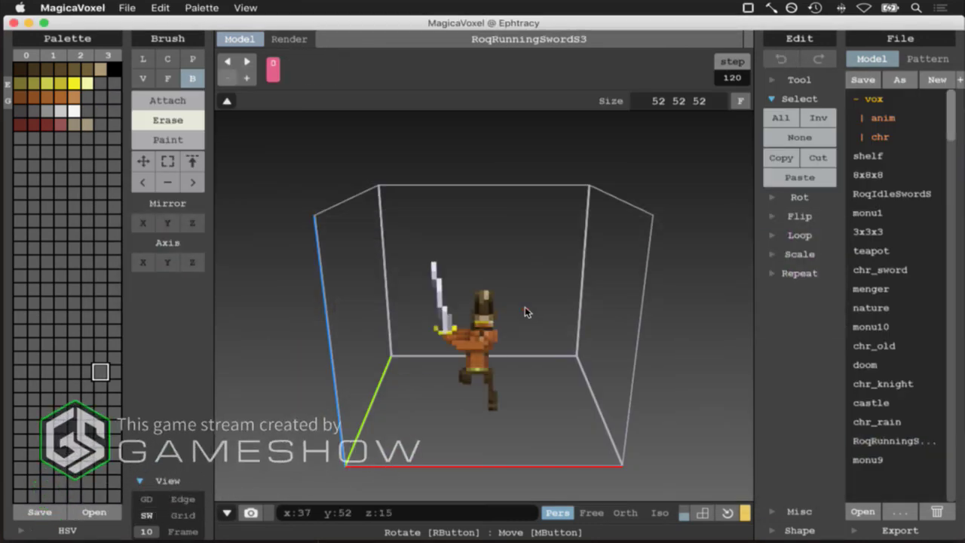
click(786, 122)
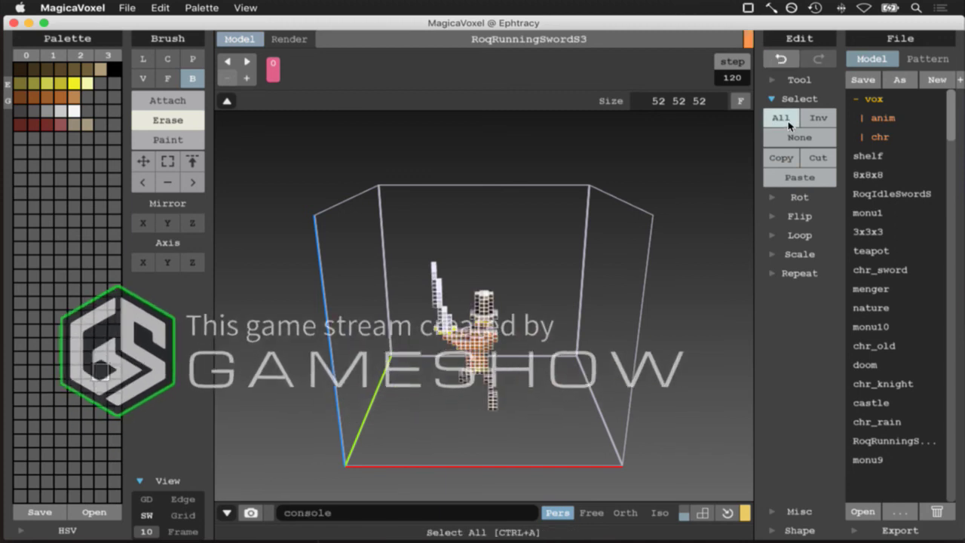
Return to RoqRunningSwordS without saving RoqRunningSwordS3, and paste the copied voxels into frame 3, leaving them deselected
click(906, 443)
click(520, 205)
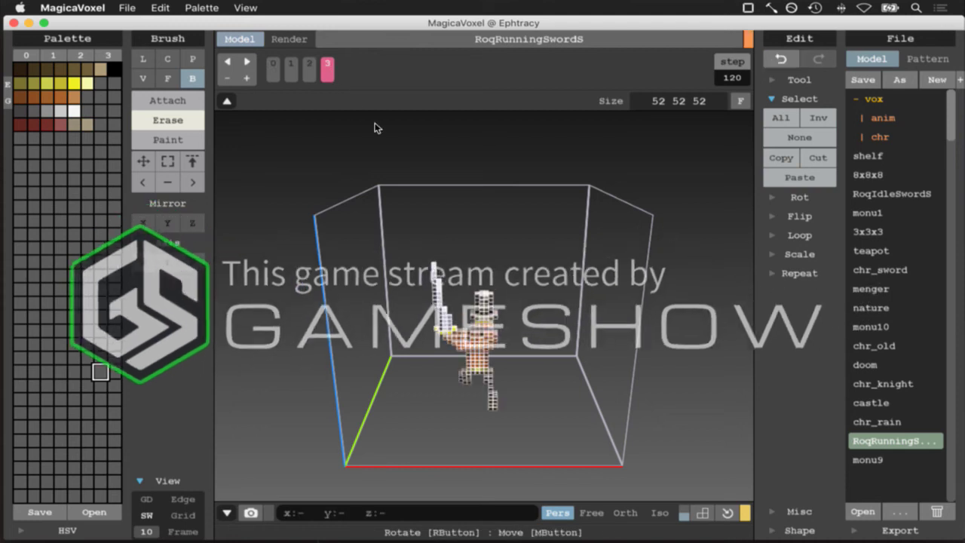
click(309, 68)
click(327, 68)
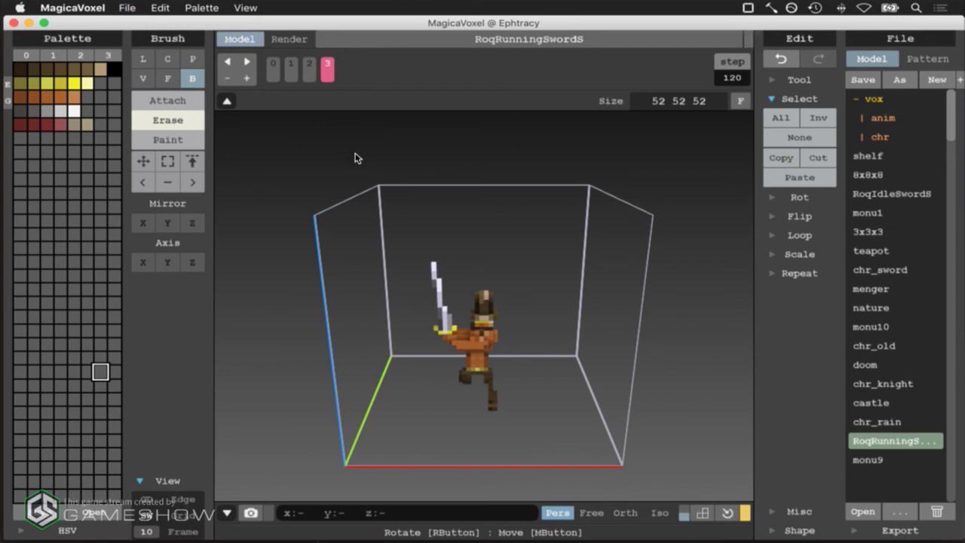
Add frame 4 to the animation, and load RoqRunningSwordS4.vox from Finder to copy all of its voxels
click(243, 78)
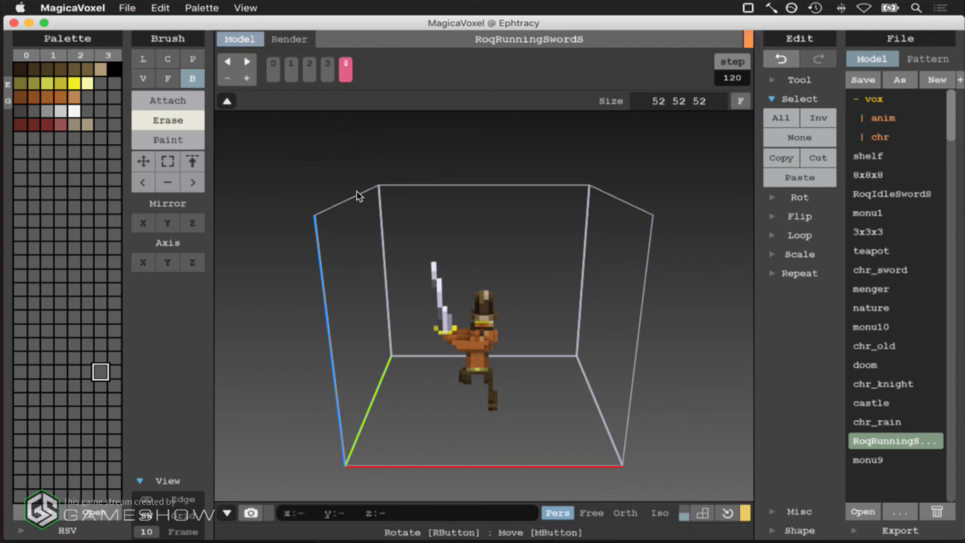
key(super+Tab)
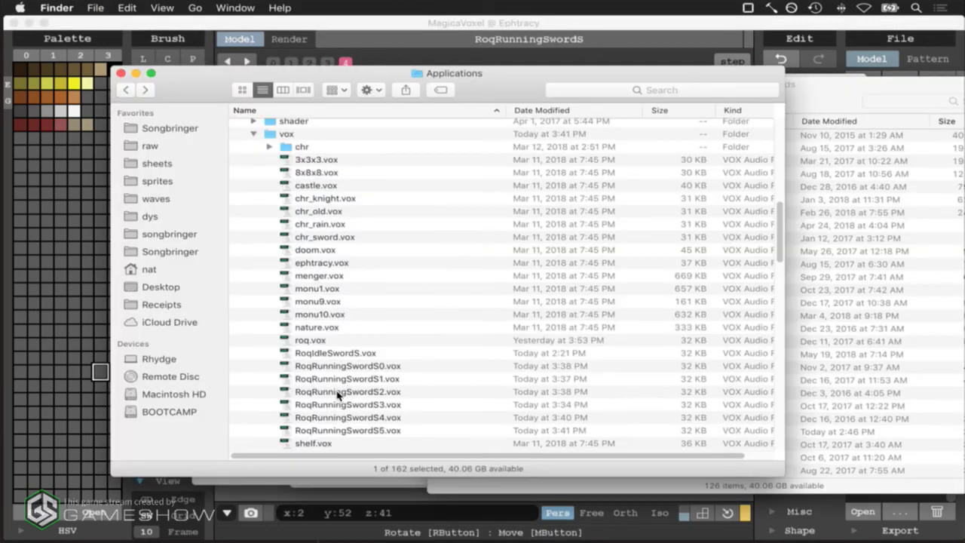
drag(348, 417, 509, 336)
key(super+Tab)
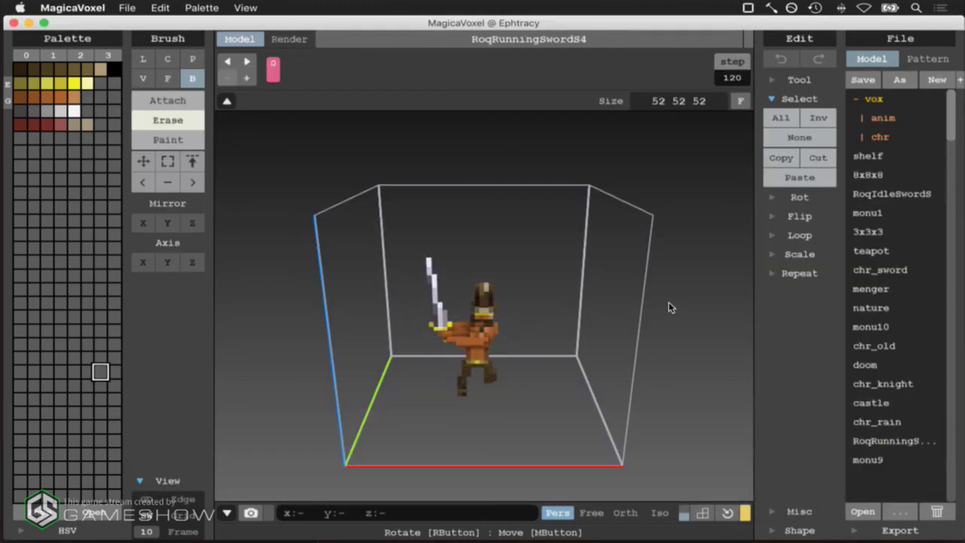
click(792, 121)
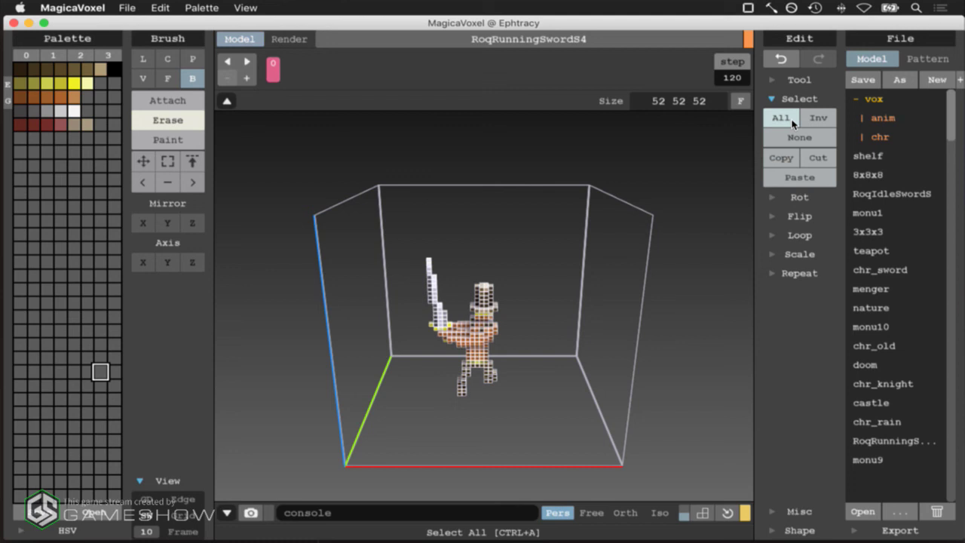
Return to RoqRunningSwordS without saving RoqRunningSwordS4, and replace all voxels in frame 4 with the copied ones
click(918, 444)
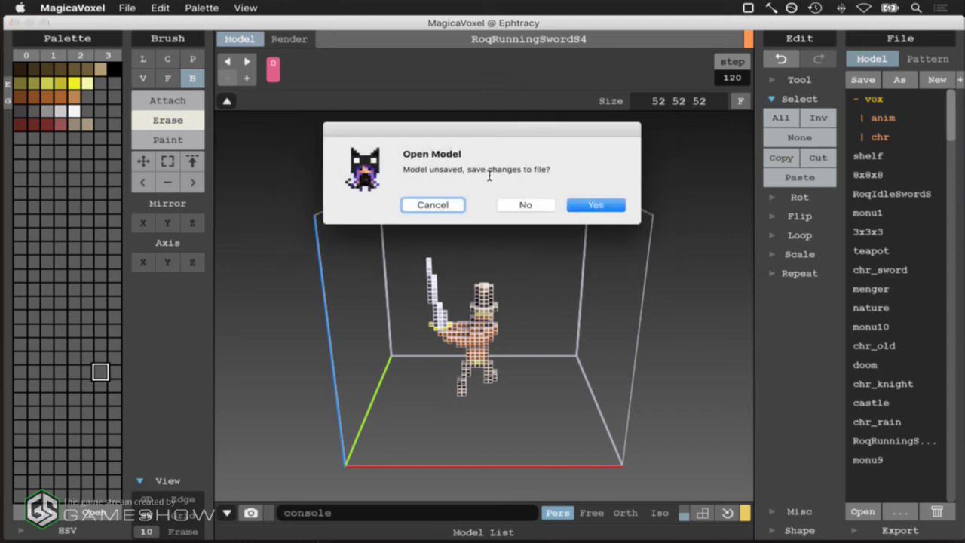
click(508, 205)
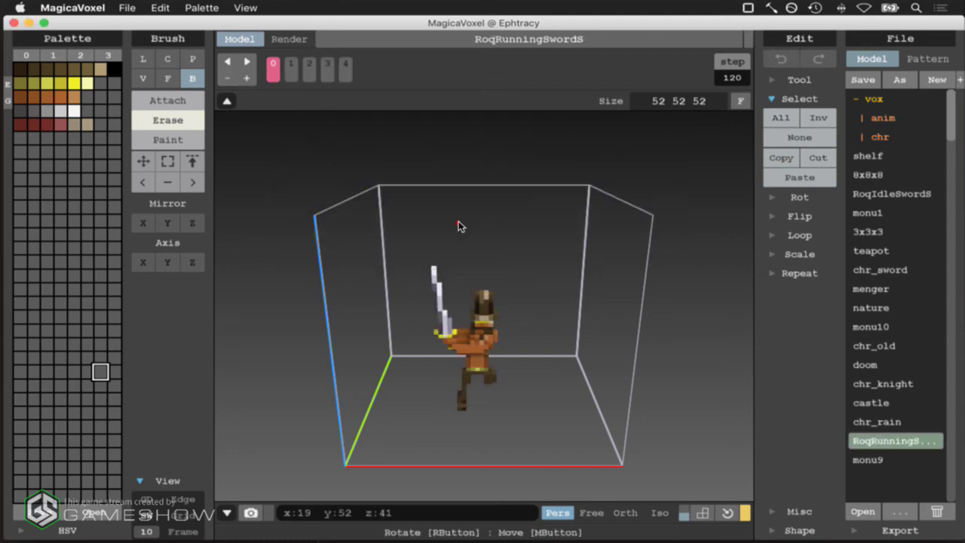
click(345, 68)
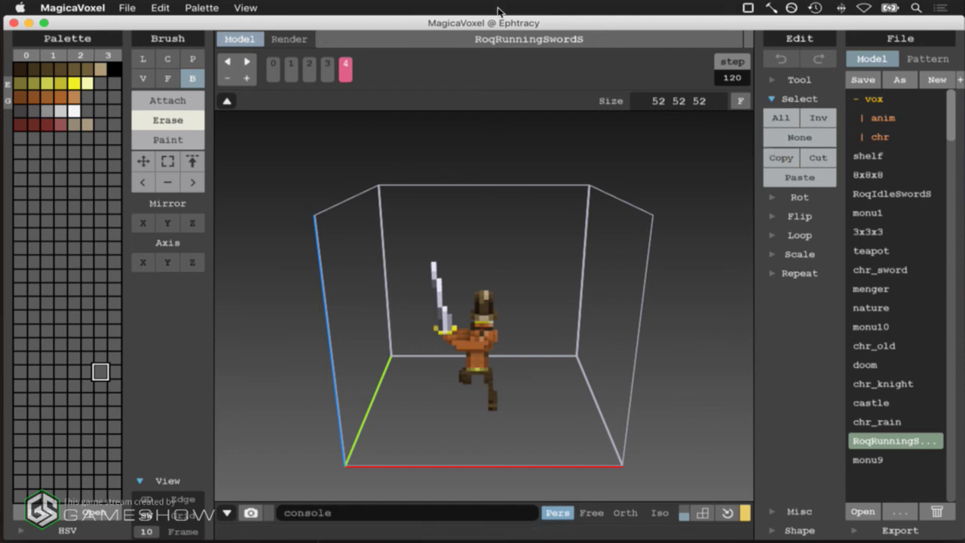
click(346, 68)
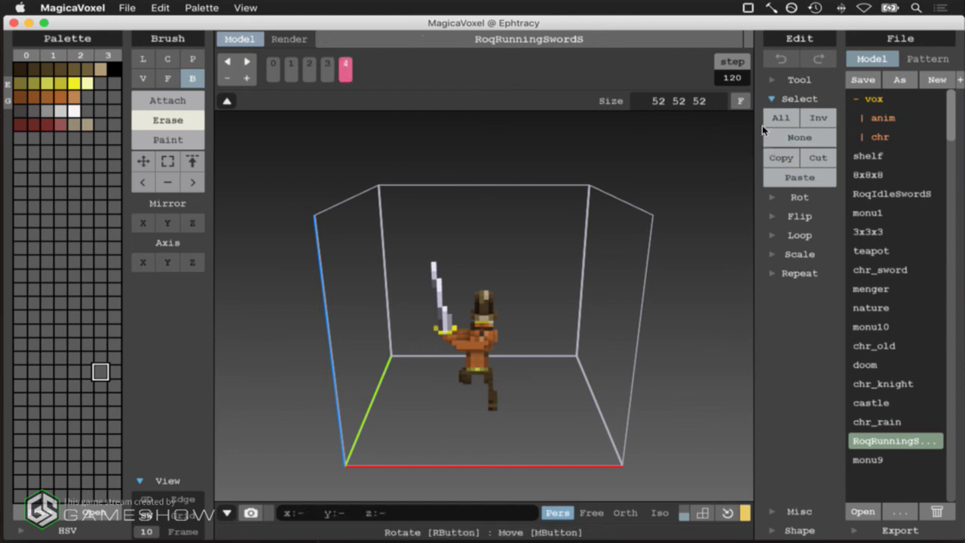
click(781, 118)
key(Delete)
key(ctrl+z)
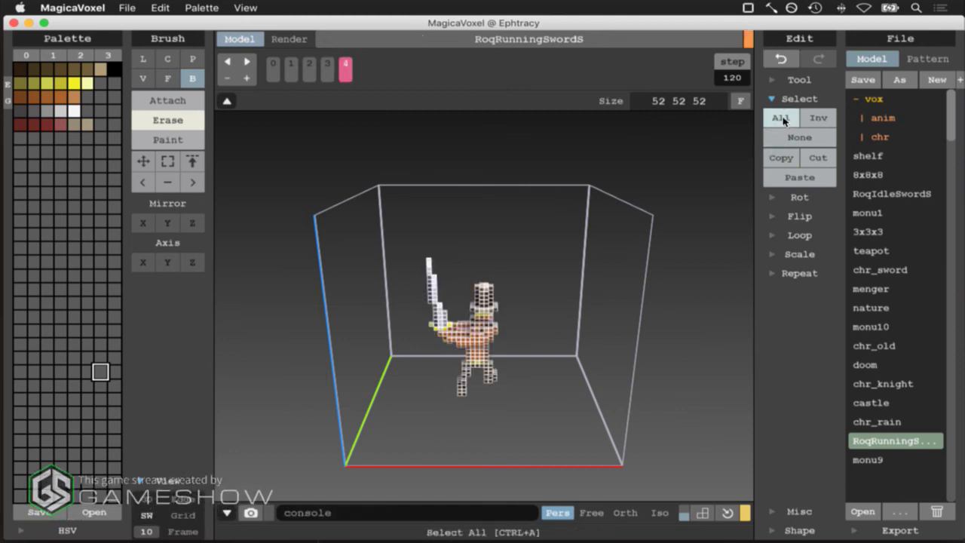
click(345, 75)
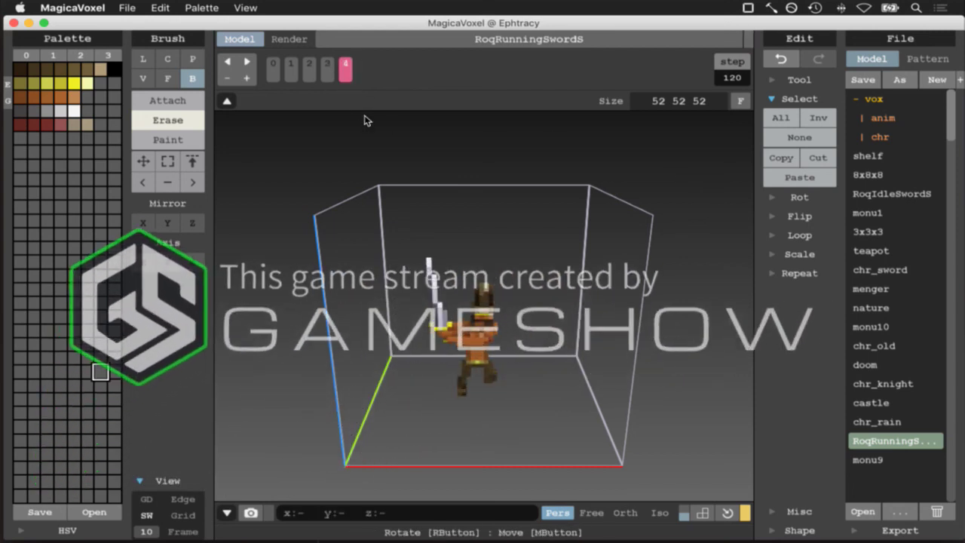
Add frame 5 to the RoqRunningSwordS animation and delete all of its voxels
key(super+Tab)
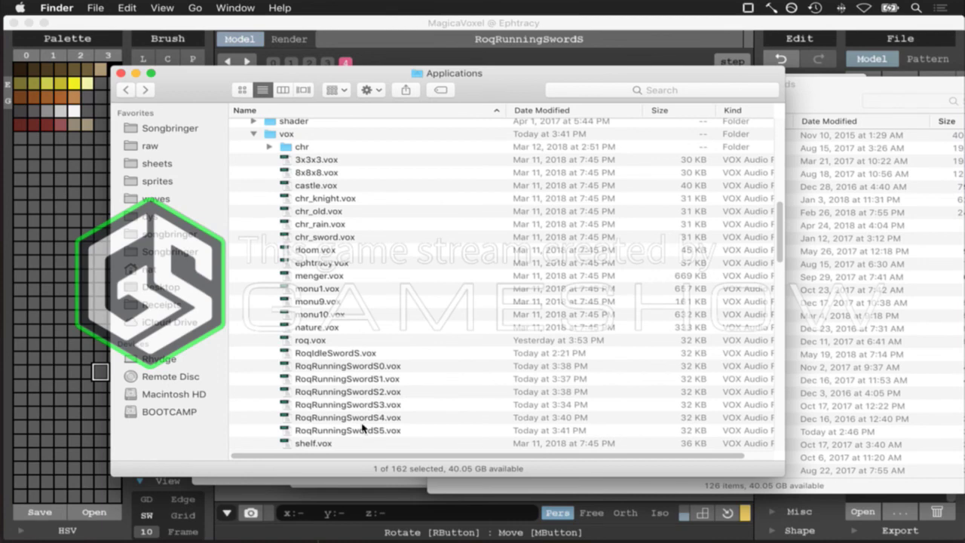
key(super+Tab)
click(247, 78)
click(780, 117)
key(Delete)
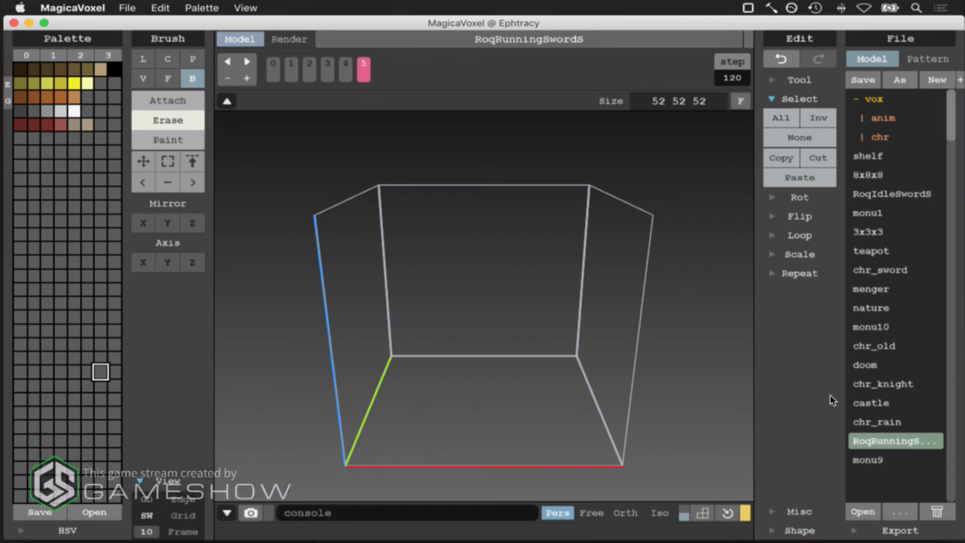
Load RoqRunningSwordS5.vox into MagicaVoxel from Finder and select and copy all of its voxels
key(super+Tab)
drag(350, 432, 477, 330)
key(super+Tab)
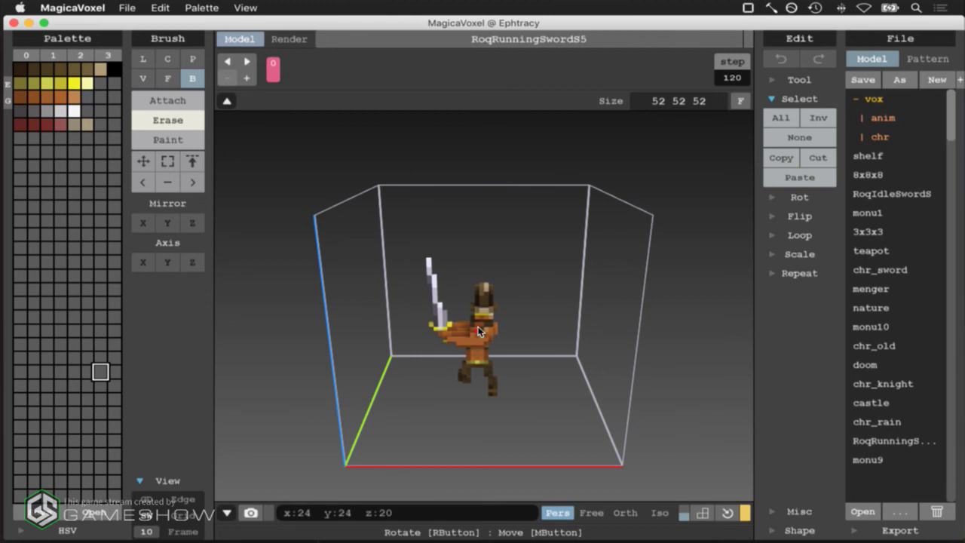
click(790, 118)
click(776, 158)
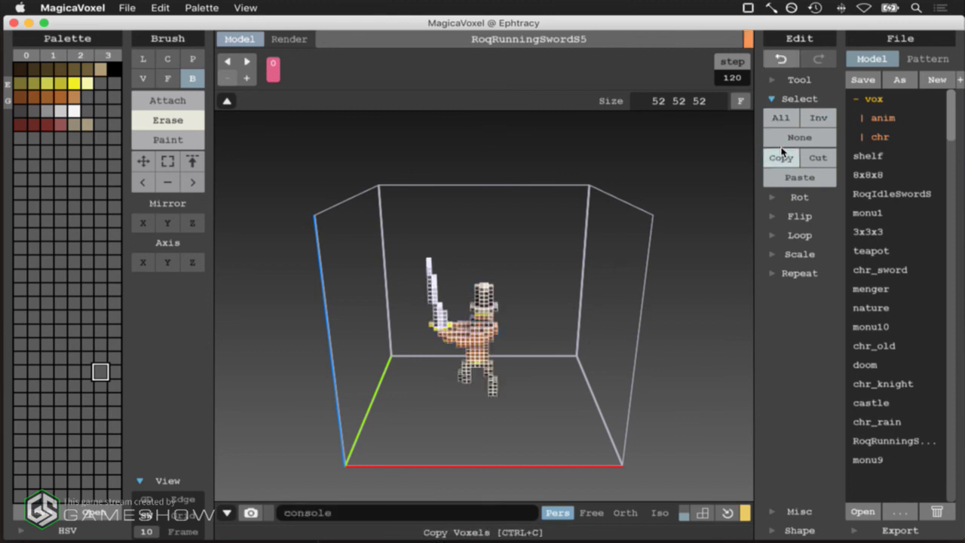
click(787, 137)
click(770, 174)
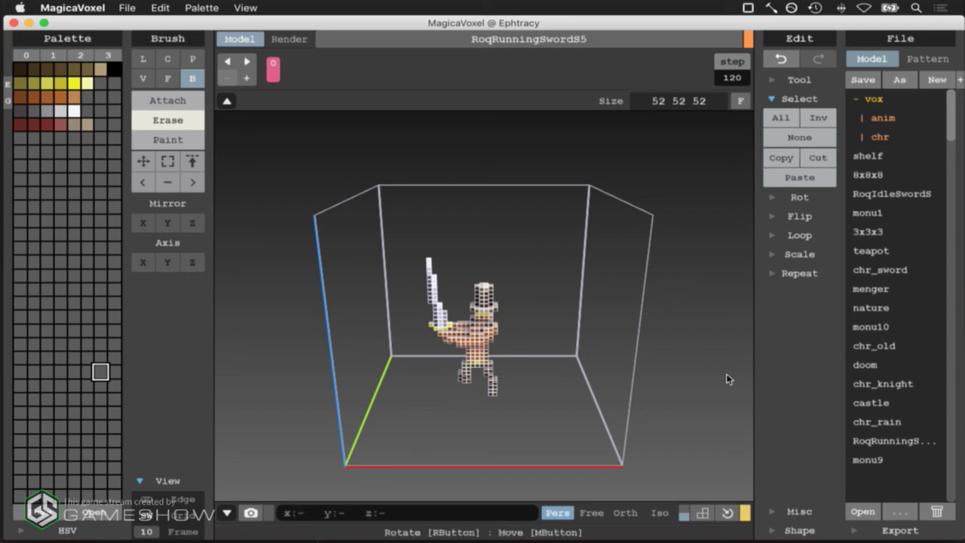
Return to RoqRunningSwordS without saving RoqRunningSwordS5, and paste the copied voxels into frame 5
click(866, 441)
click(511, 211)
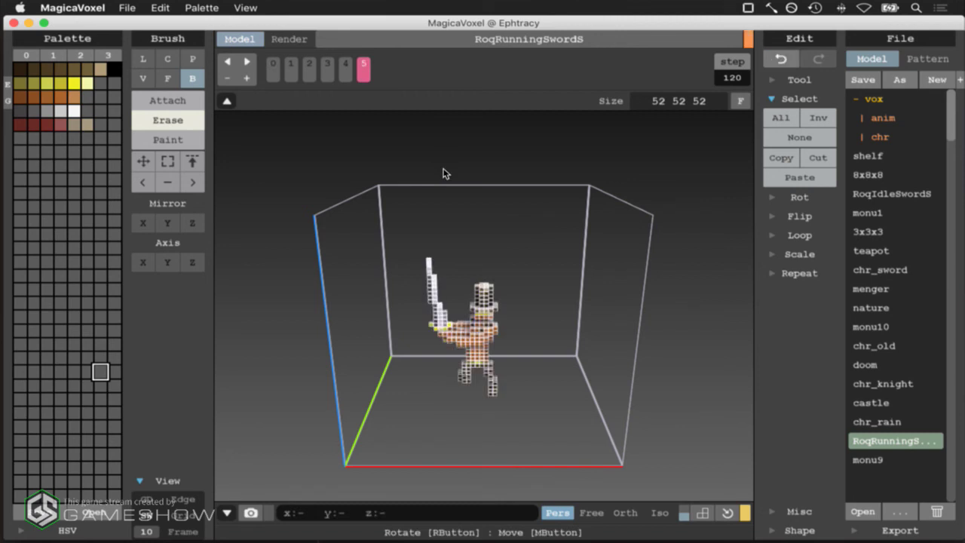
click(345, 68)
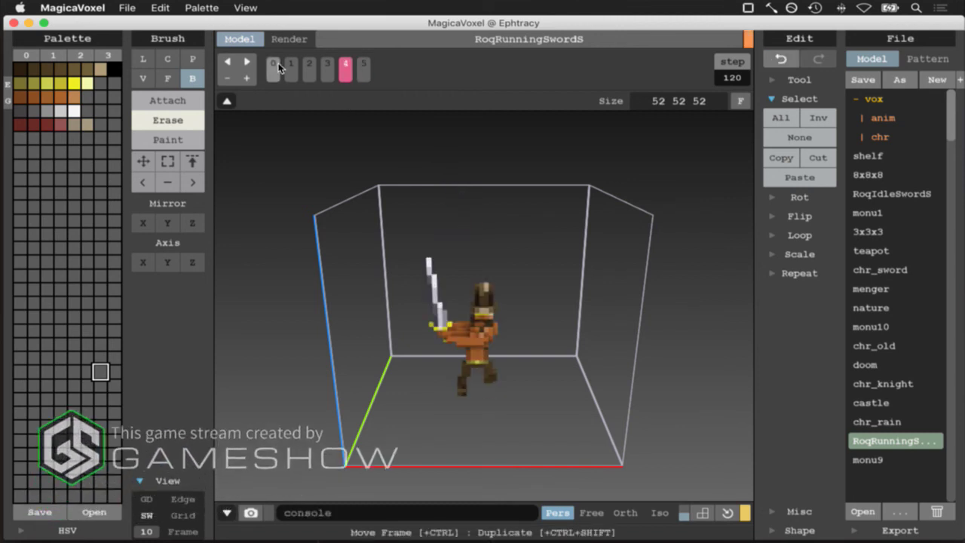
click(272, 68)
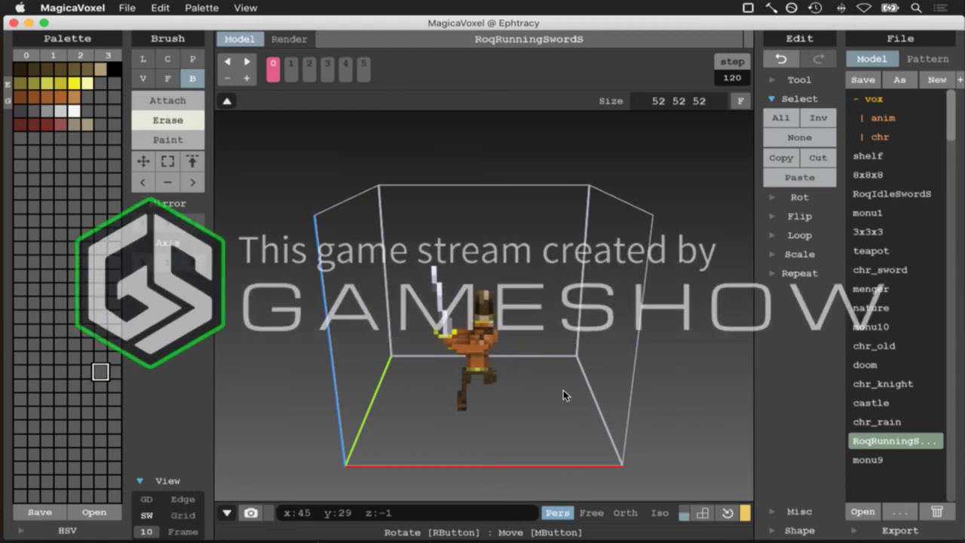
Examine the running cycle up close from an angle by advancing repeatedly through frames 0 to 5
scroll(563, 390, up, 5)
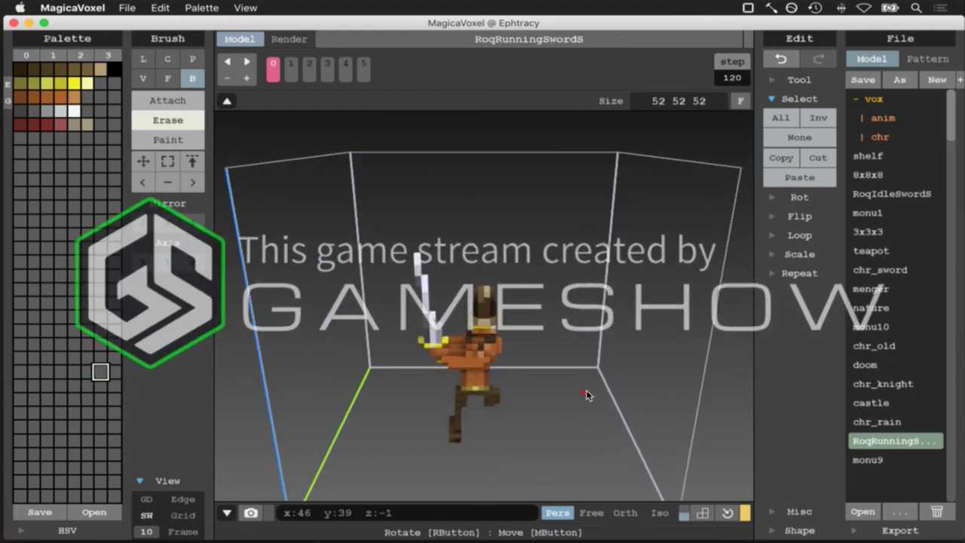
scroll(588, 395, up, 3)
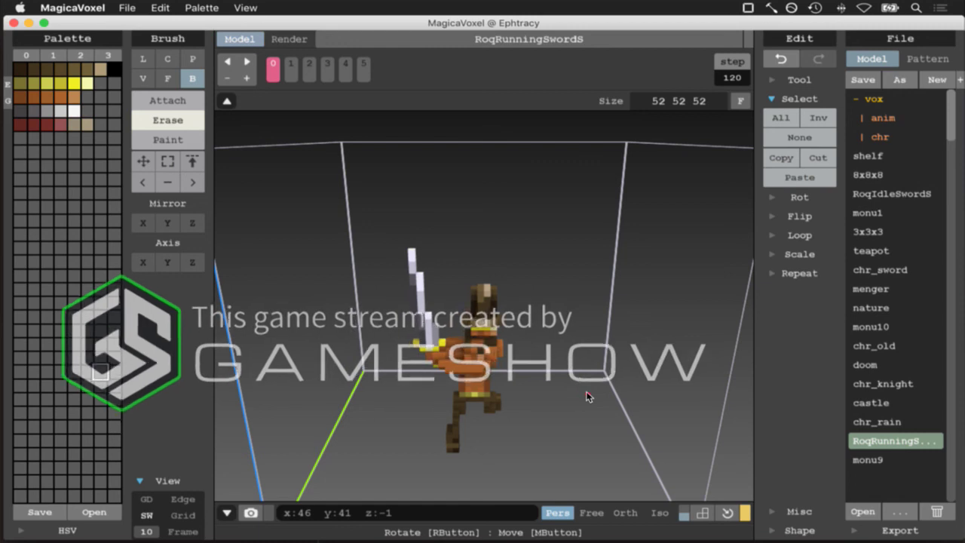
scroll(684, 485, up, 3)
scroll(684, 488, up, 2)
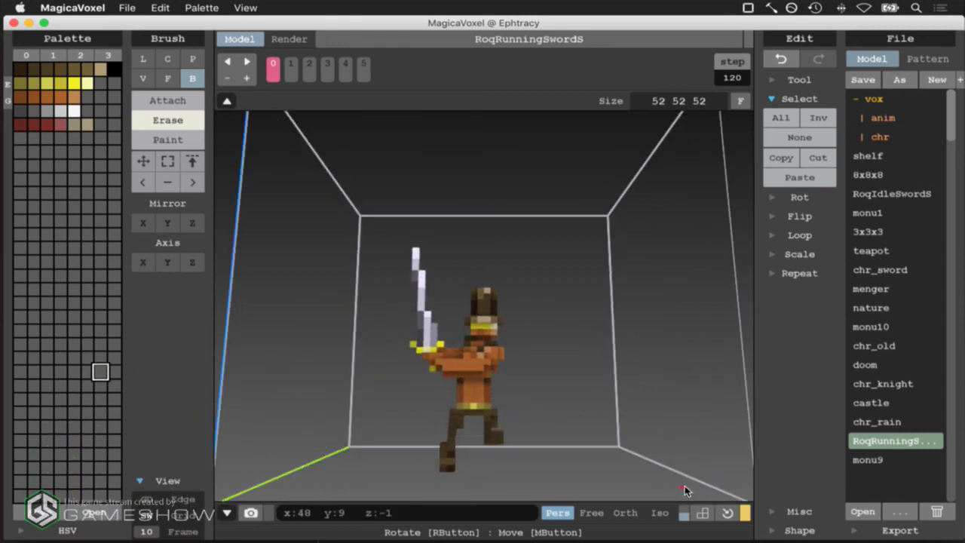
scroll(685, 488, right, 5)
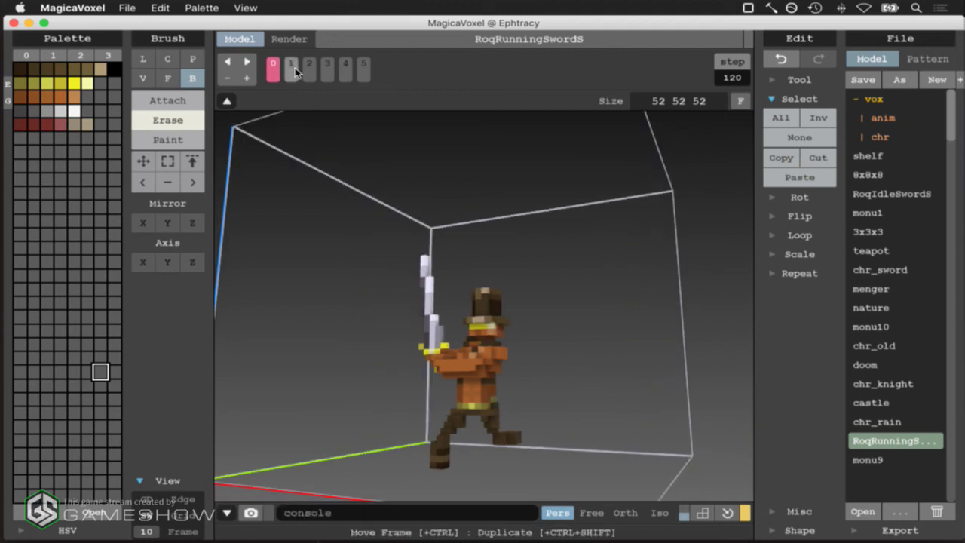
click(249, 61)
click(250, 61)
click(249, 60)
click(249, 60)
click(249, 60)
click(249, 60)
click(250, 61)
click(250, 60)
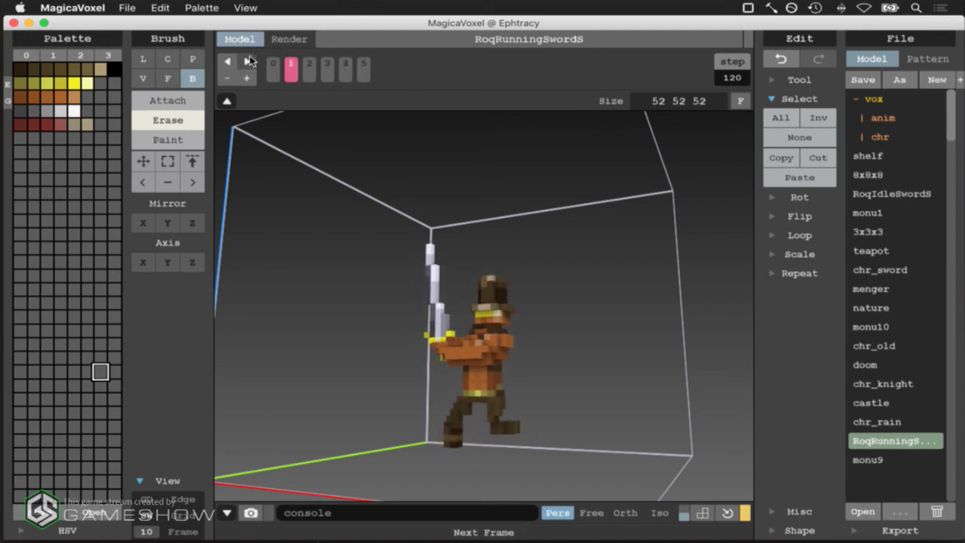
click(250, 59)
click(249, 59)
click(249, 58)
click(250, 58)
click(249, 59)
click(249, 59)
click(249, 59)
click(249, 59)
click(250, 59)
click(249, 59)
click(249, 59)
click(249, 58)
click(249, 59)
click(249, 59)
click(250, 58)
click(249, 59)
click(249, 58)
click(250, 59)
click(249, 59)
click(250, 59)
click(249, 59)
click(249, 59)
click(249, 59)
click(250, 59)
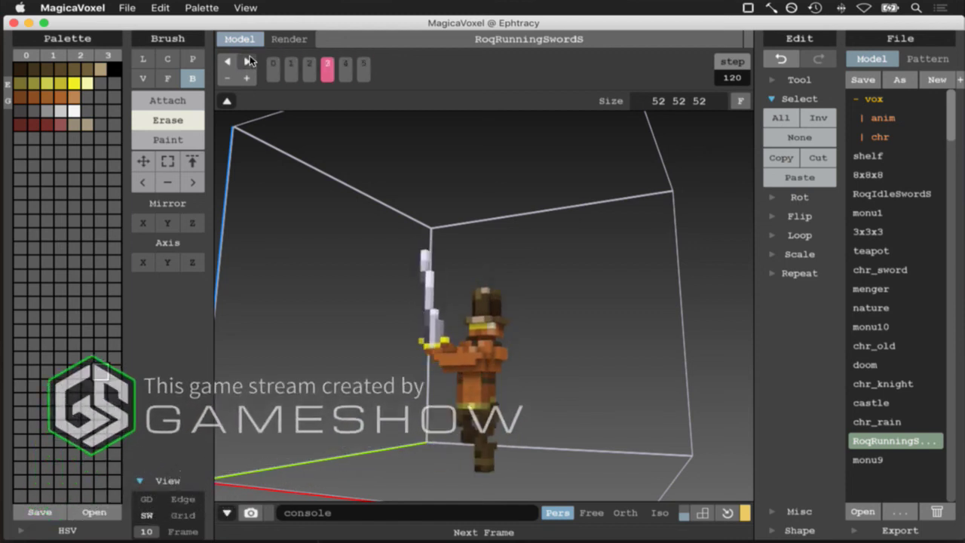
click(250, 59)
click(250, 59)
click(250, 58)
click(250, 59)
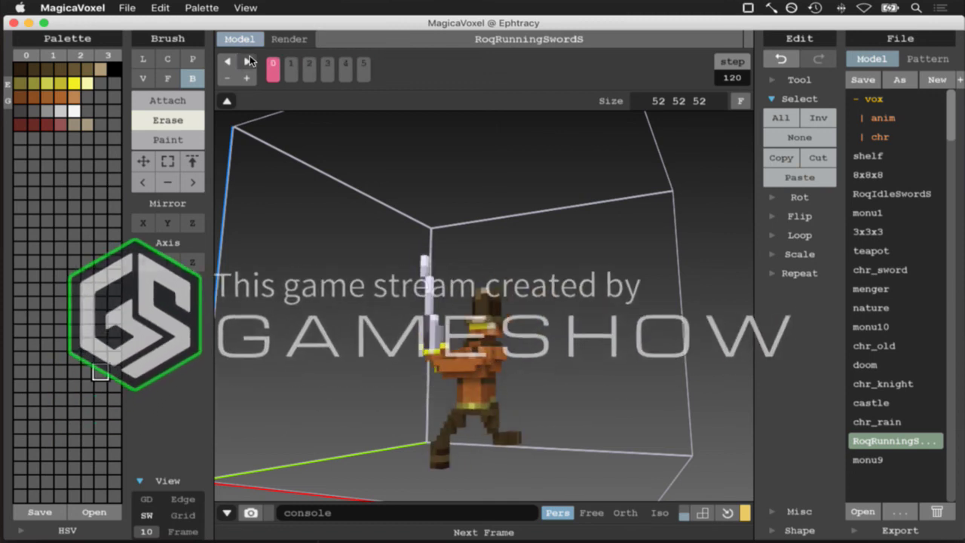
click(250, 59)
click(250, 59)
click(249, 58)
click(250, 59)
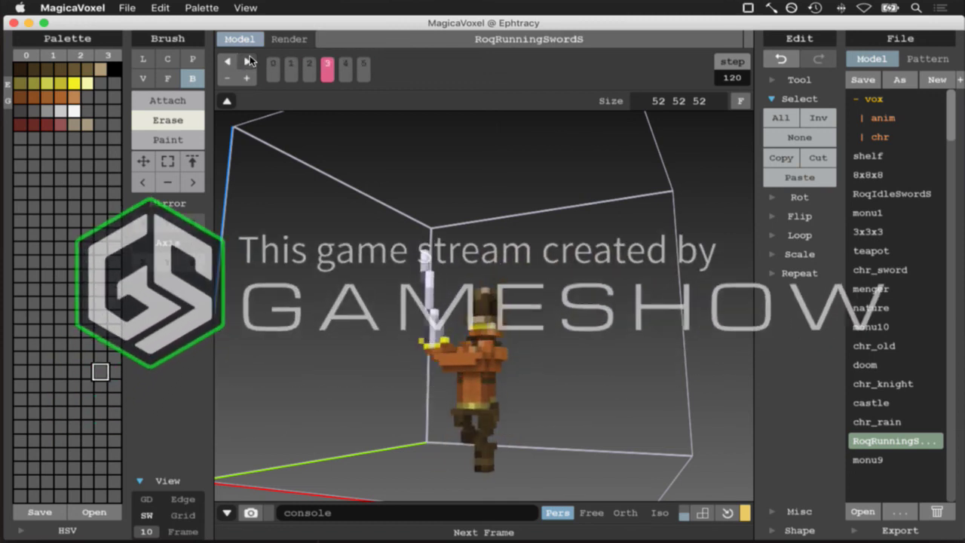
click(250, 61)
click(249, 61)
click(249, 61)
click(249, 60)
click(250, 60)
click(249, 60)
click(250, 61)
click(250, 60)
click(249, 61)
click(249, 60)
click(249, 60)
click(249, 60)
click(250, 61)
click(249, 60)
click(249, 60)
click(249, 58)
click(249, 57)
click(250, 57)
click(249, 57)
click(249, 58)
click(249, 57)
click(249, 57)
click(250, 57)
click(249, 60)
click(250, 60)
click(249, 60)
click(249, 61)
click(250, 60)
click(250, 61)
click(249, 60)
click(249, 57)
click(250, 58)
click(250, 57)
click(250, 57)
click(249, 58)
click(249, 57)
click(249, 57)
click(249, 58)
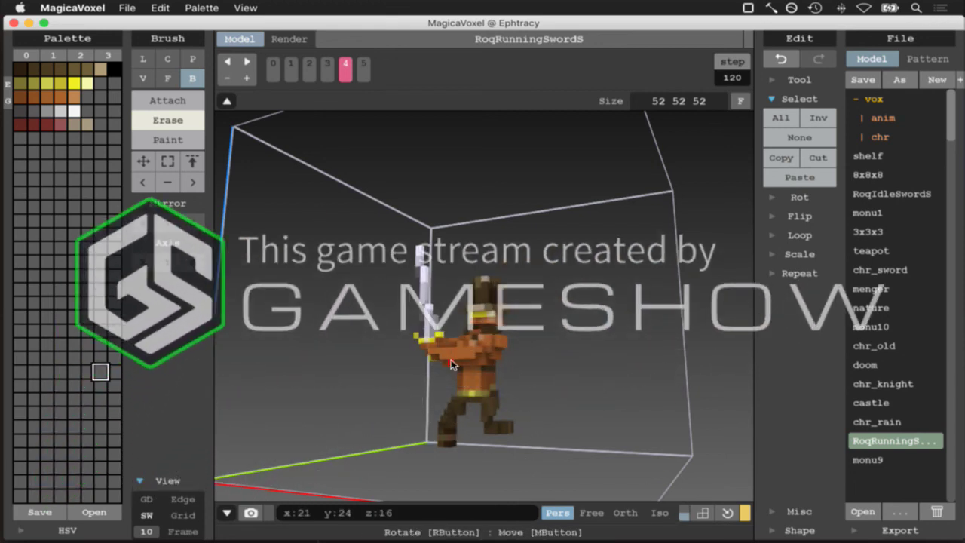
Examine the sword-running character up close from the side, front and back while advancing through the animation frames
right_drag(577, 329, 570, 333)
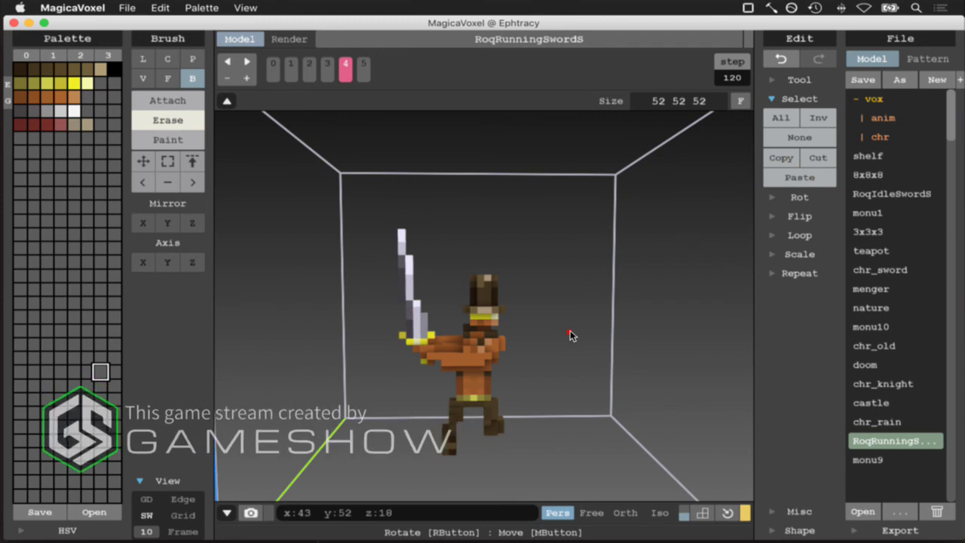
click(246, 61)
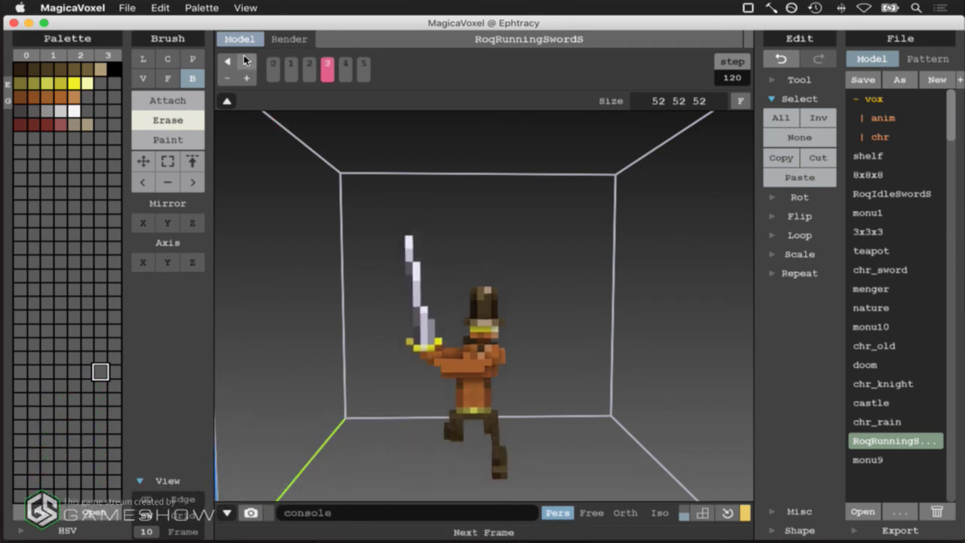
click(246, 61)
click(245, 60)
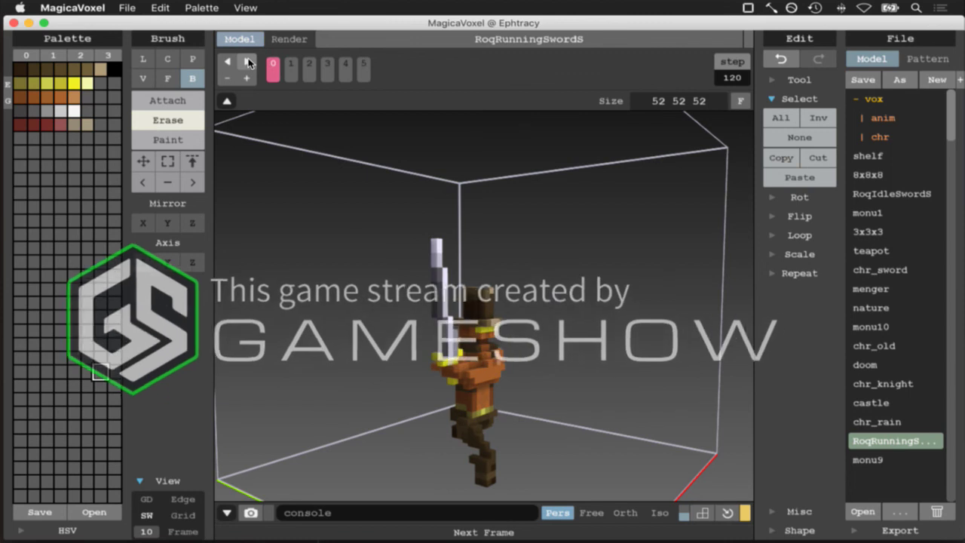
click(247, 62)
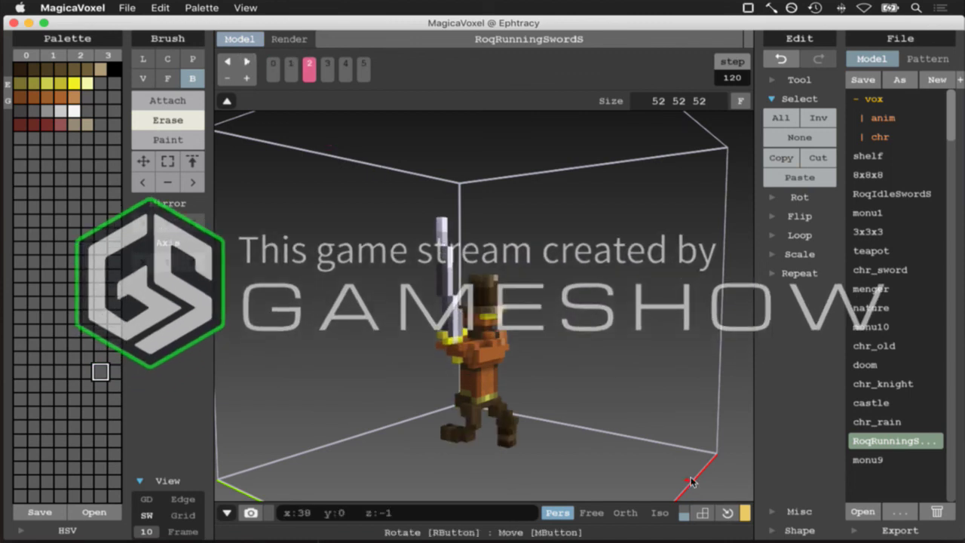
right_drag(678, 403, 662, 403)
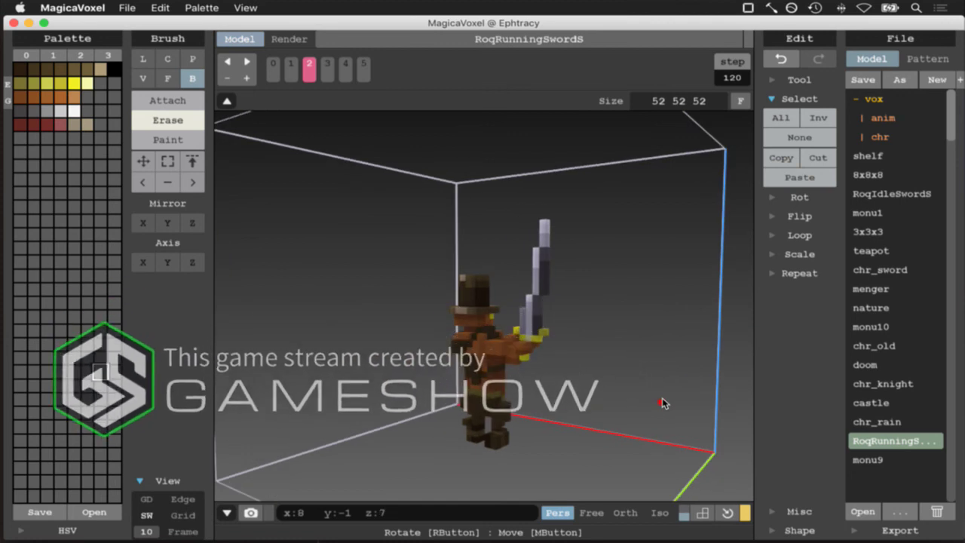
click(245, 64)
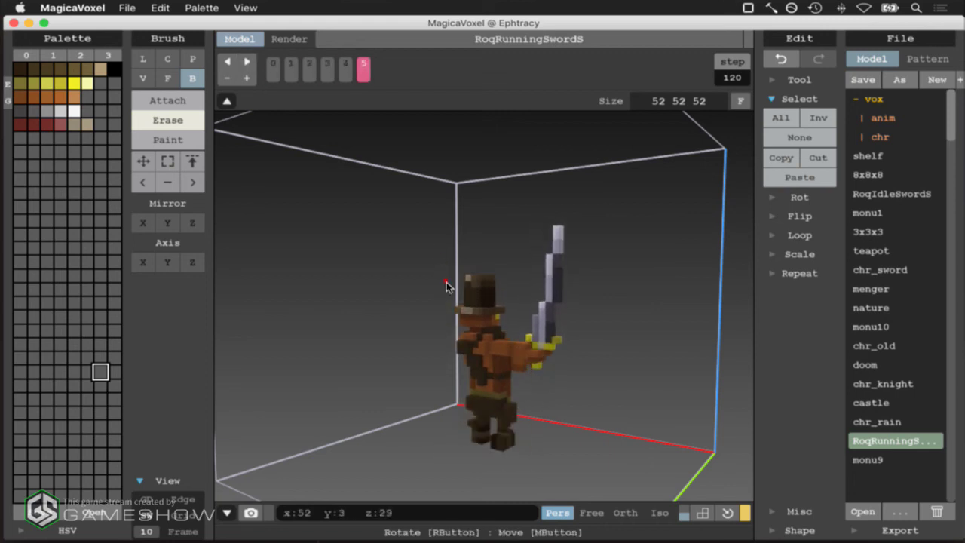
Examine the running cycle at a small, distant size from several angles while stepping through the frames
scroll(446, 282, down, 5)
right_drag(466, 312, 500, 378)
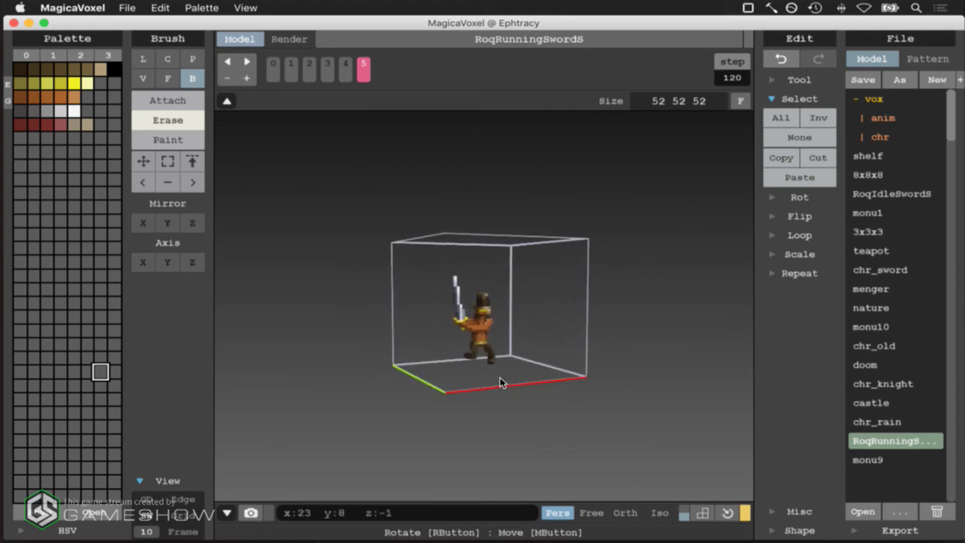
right_drag(493, 397, 494, 402)
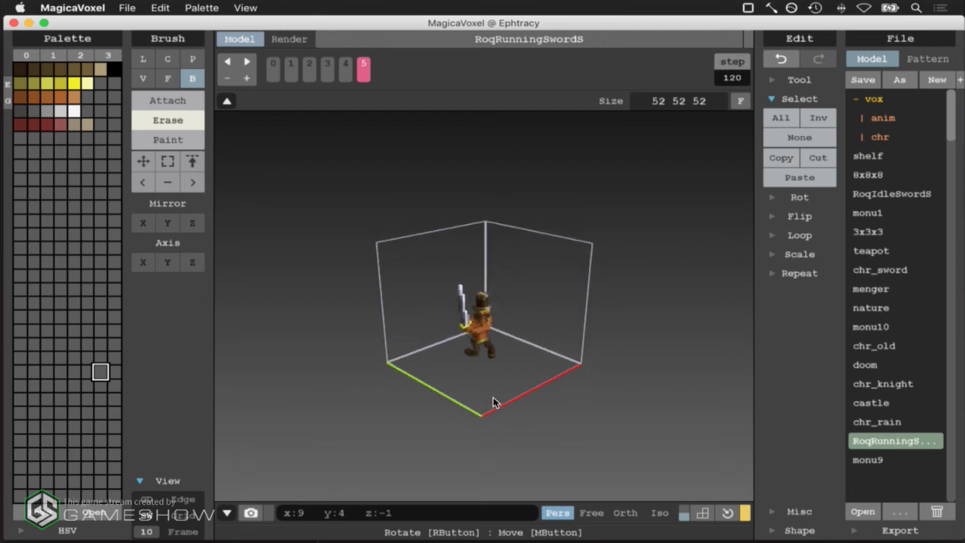
scroll(302, 241, down, 3)
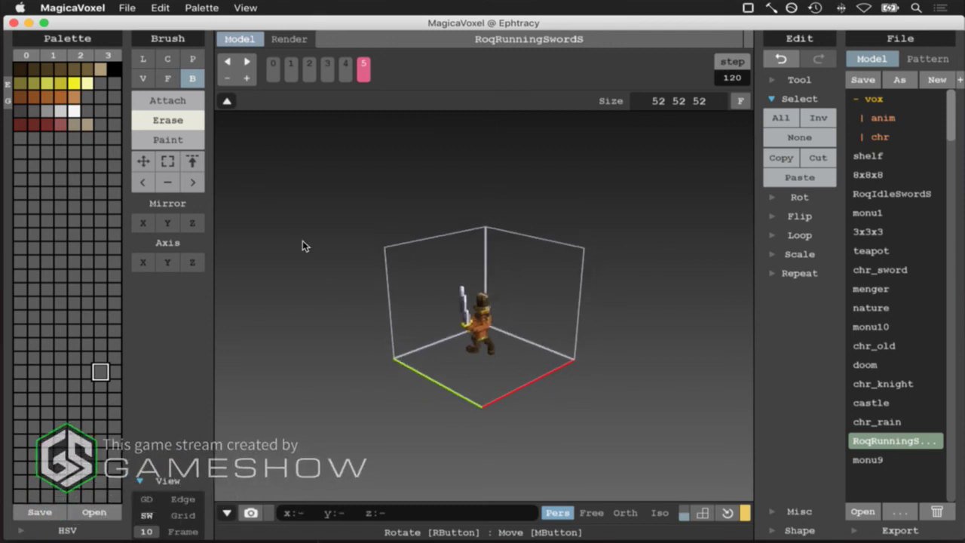
scroll(302, 242, down, 2)
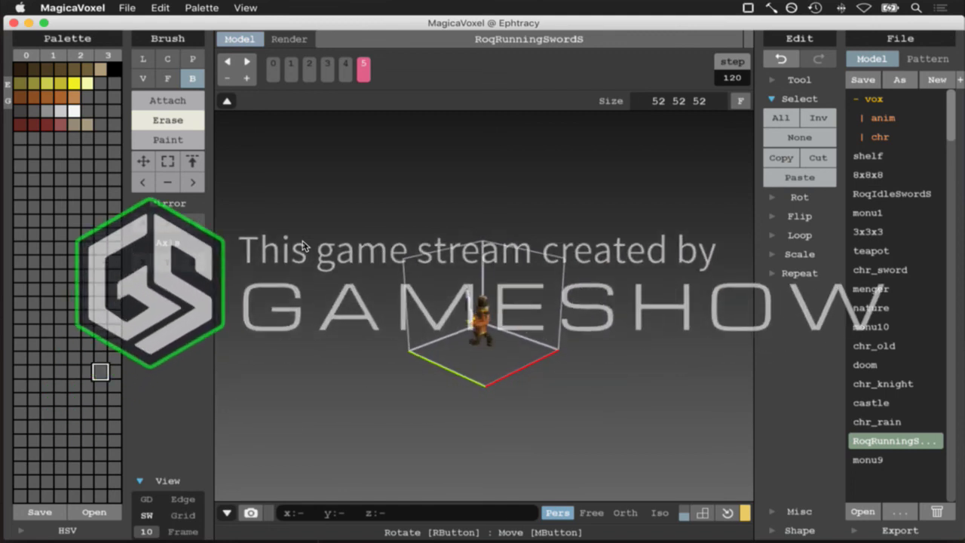
scroll(302, 244, up, 1)
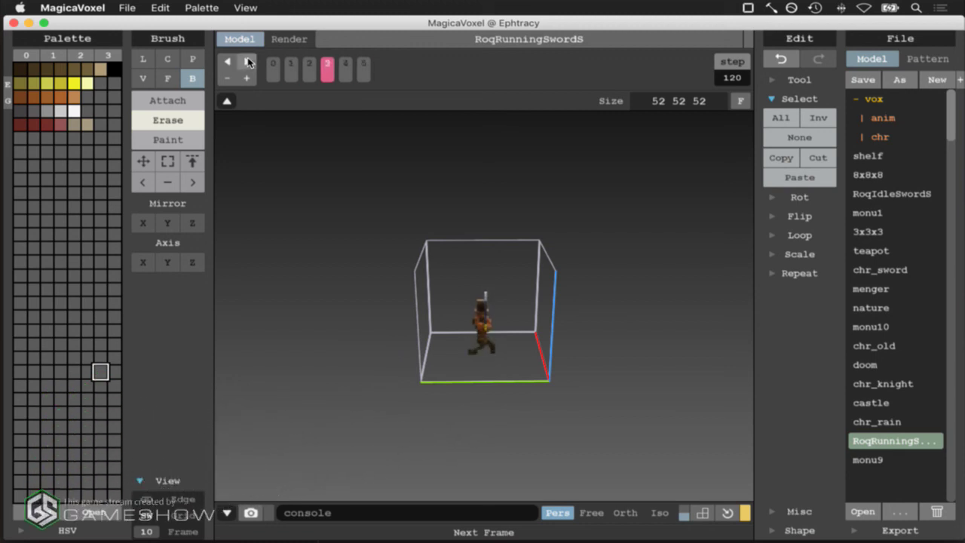
click(249, 62)
right_drag(323, 131, 333, 129)
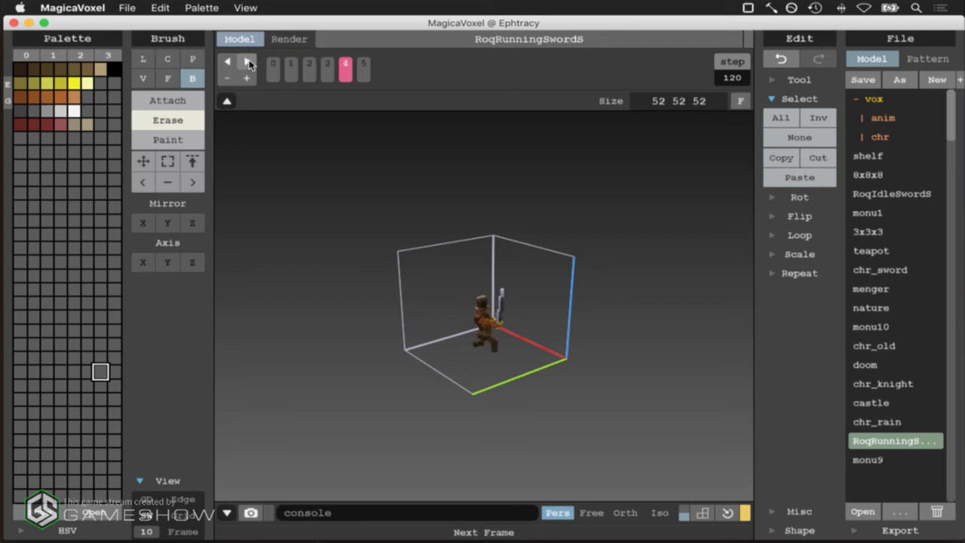
click(247, 63)
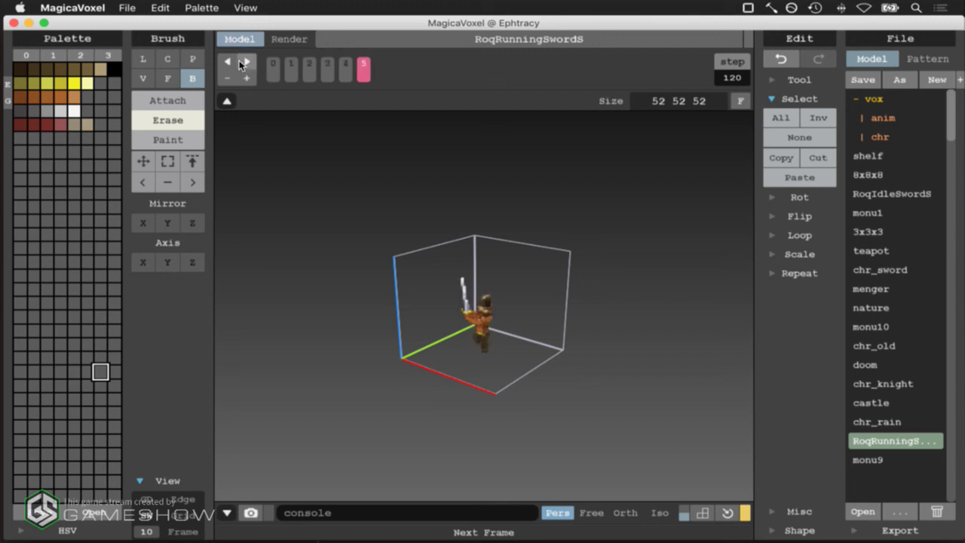
click(240, 65)
Switch to Photoshop and examine frames 3 and 4 of the sword-swing animation in RoqSword0S.psd
key(super+Tab)
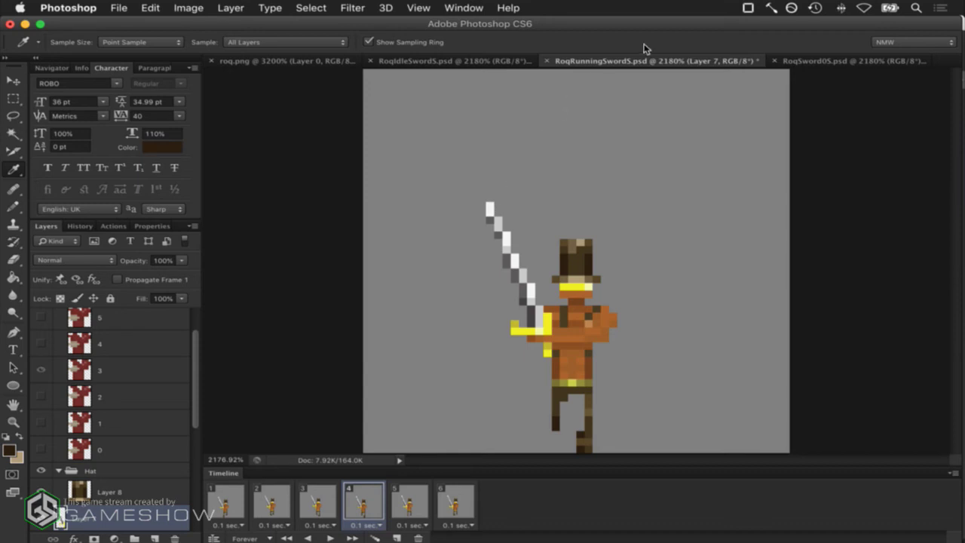
click(864, 60)
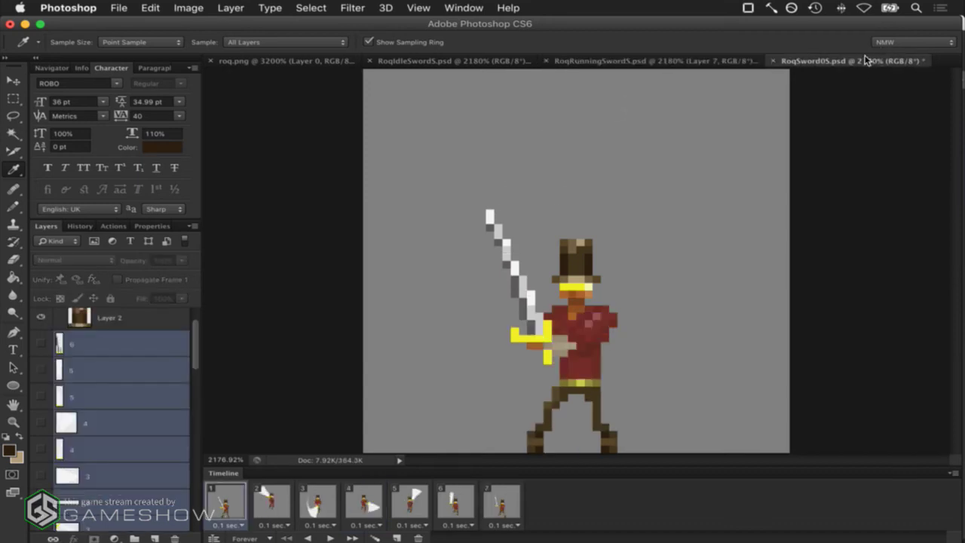
click(322, 501)
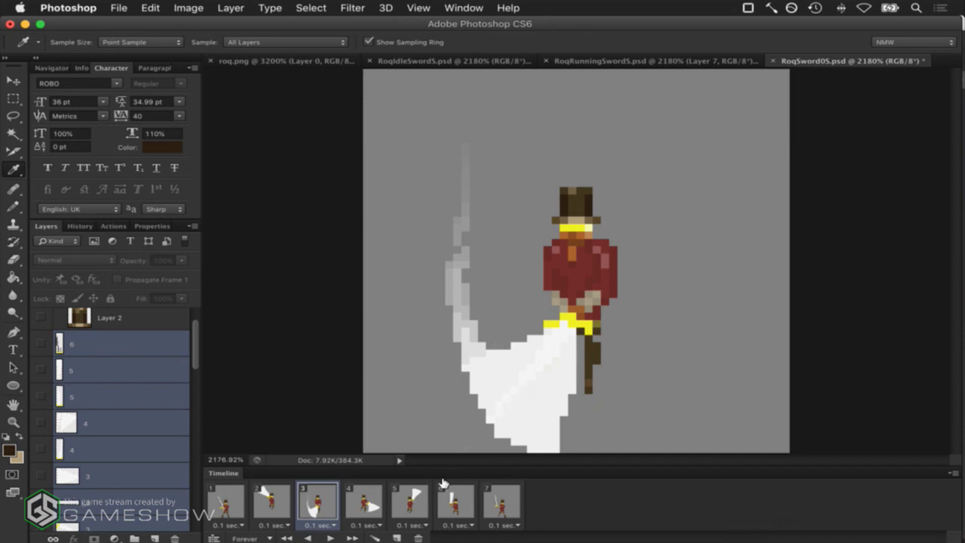
key(Right)
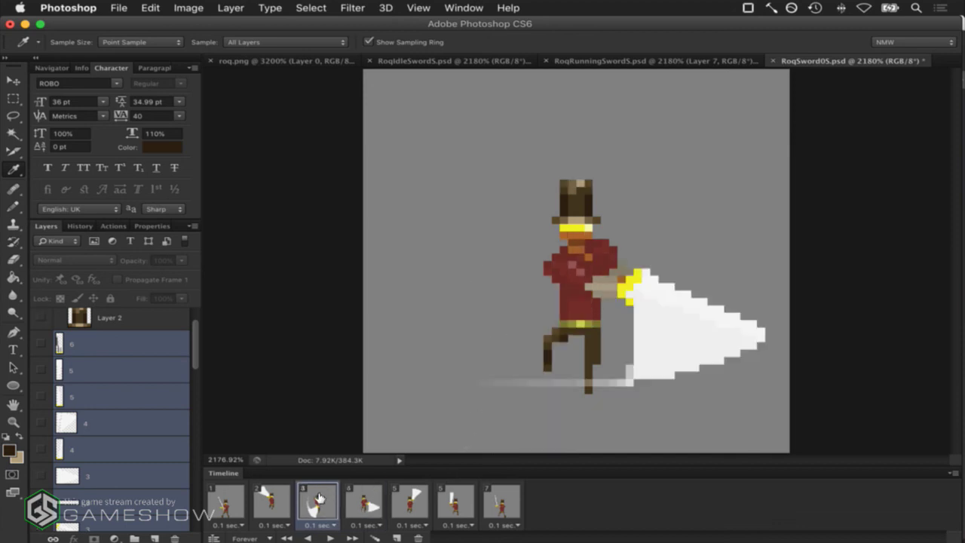
click(318, 498)
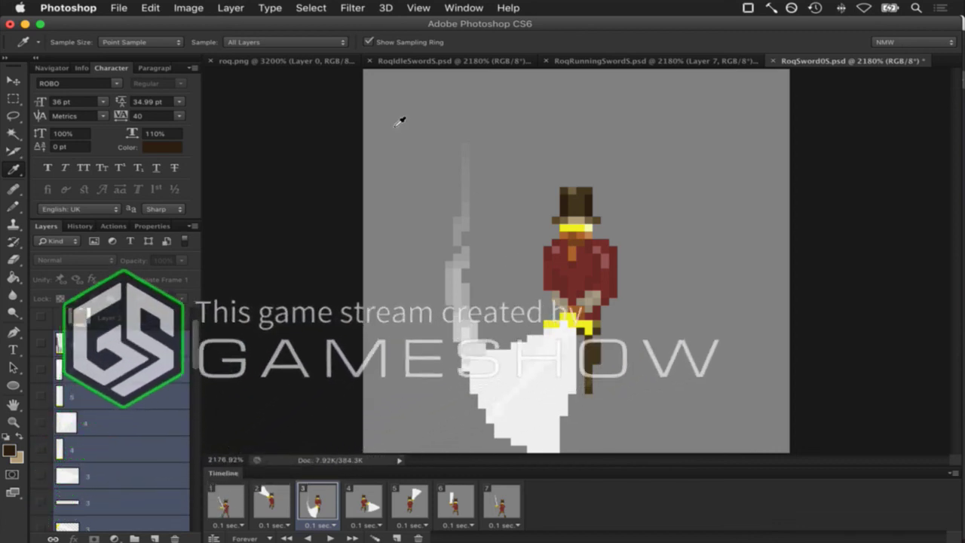
Open the RoqIdleSwordS.psd document and play its idle animation, stopping playback after viewing it
click(430, 60)
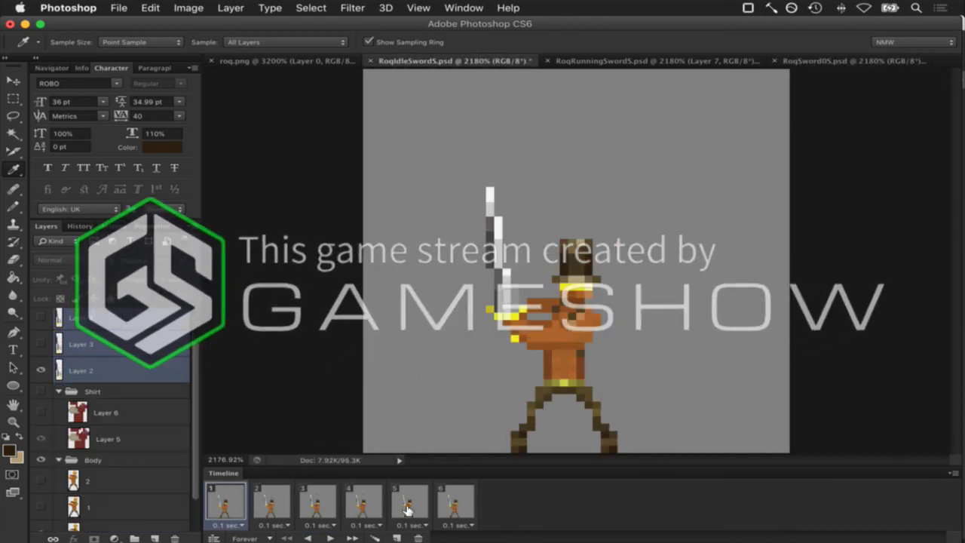
click(328, 535)
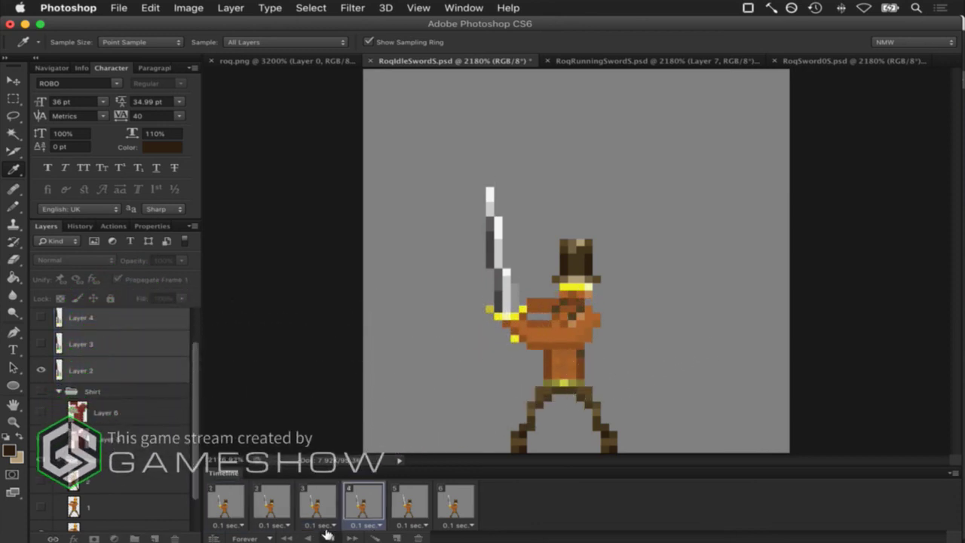
click(328, 535)
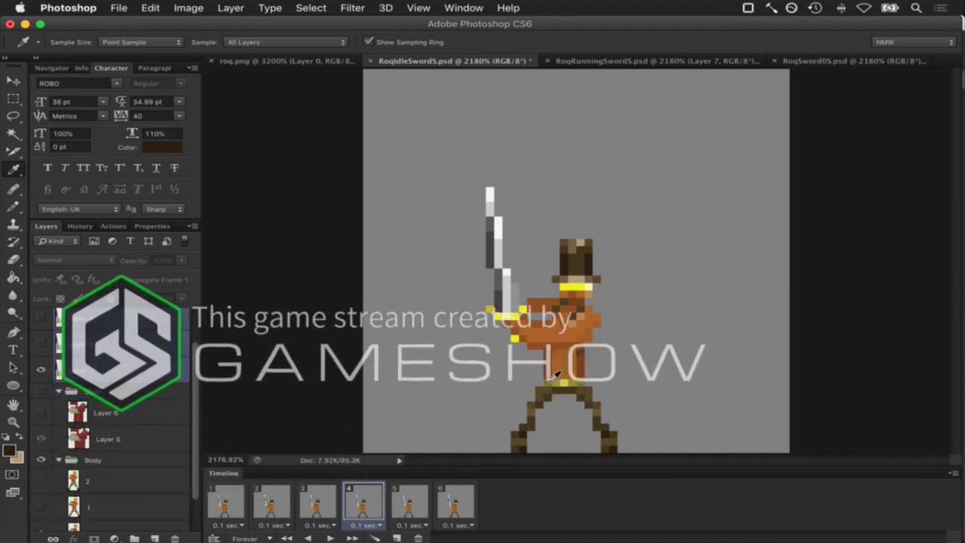
Return to MagicaVoxel and switch from there to the Gameshow recording application
key(super+Tab)
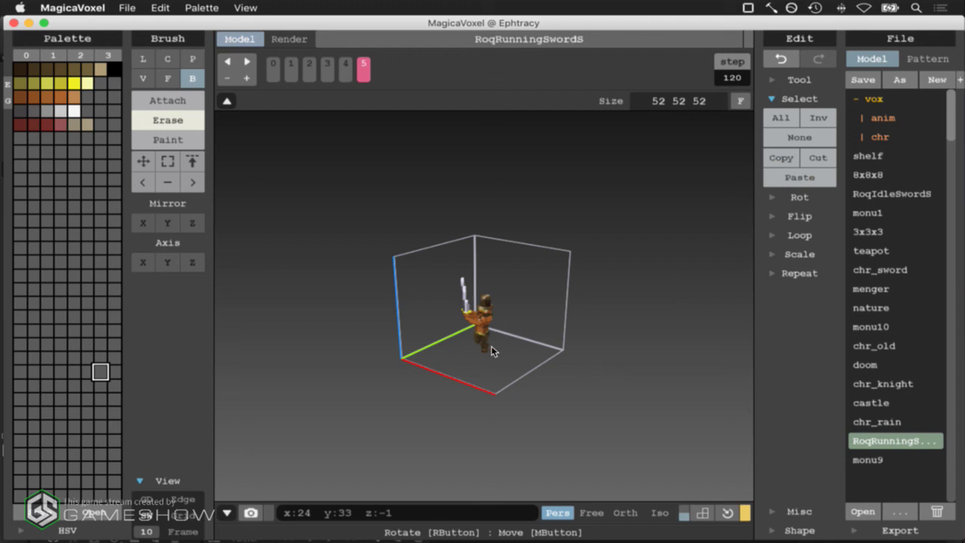
key(F4)
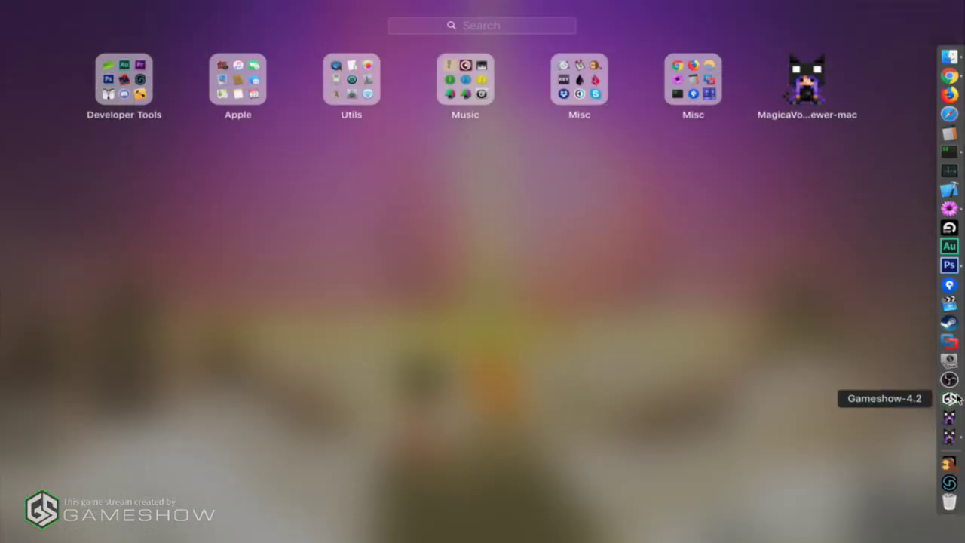
click(948, 398)
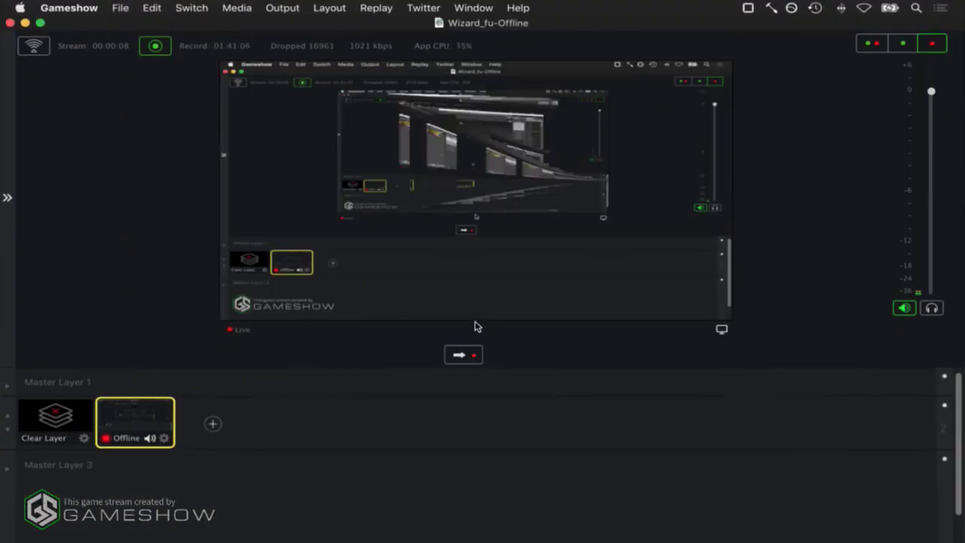